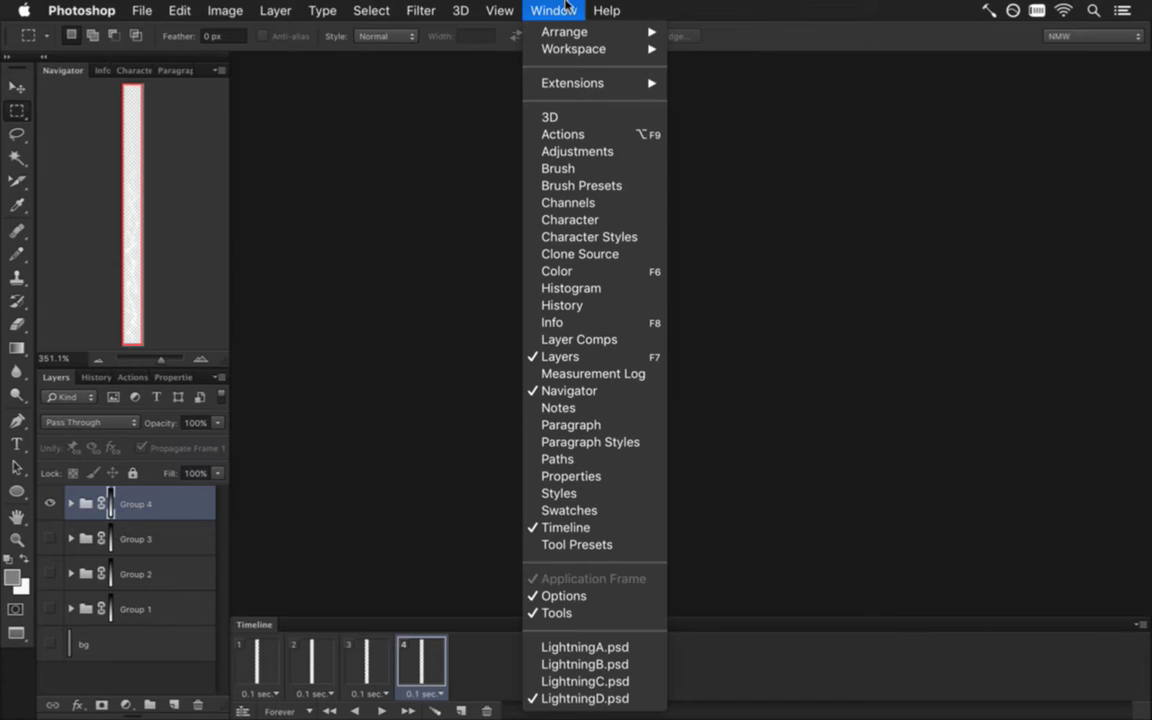
Start opening files and browse to the Shadow folder inside the sprites folder
click(138, 50)
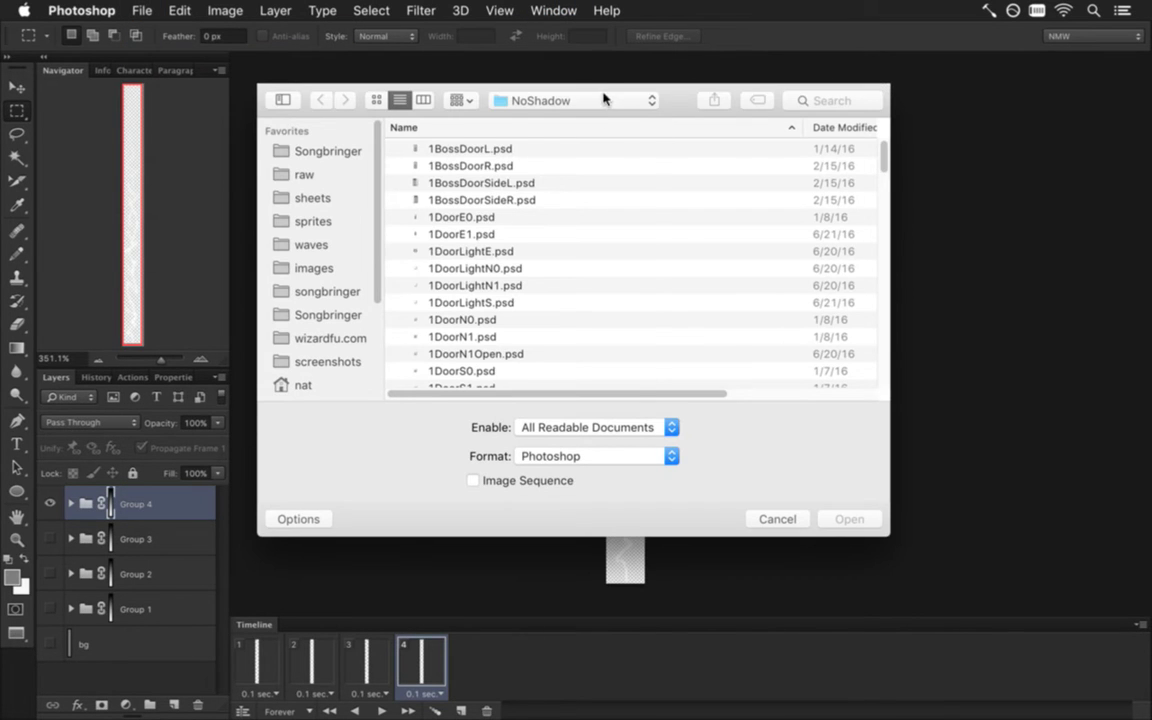
click(604, 98)
click(604, 121)
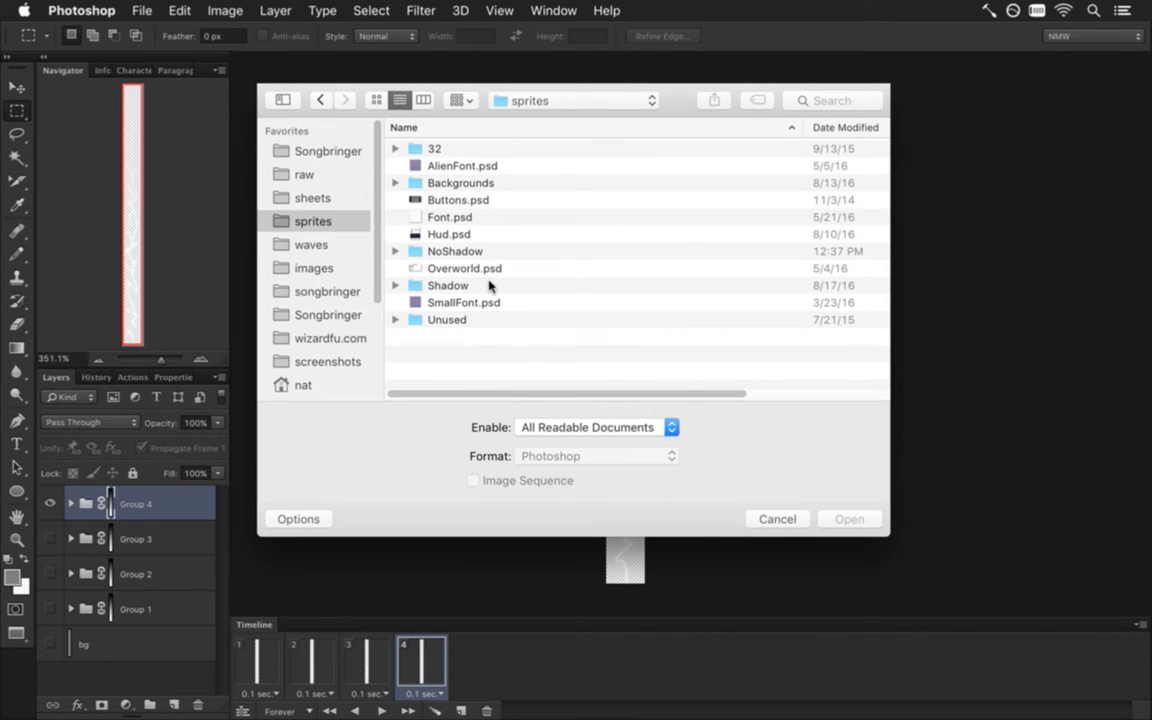
double_click(488, 287)
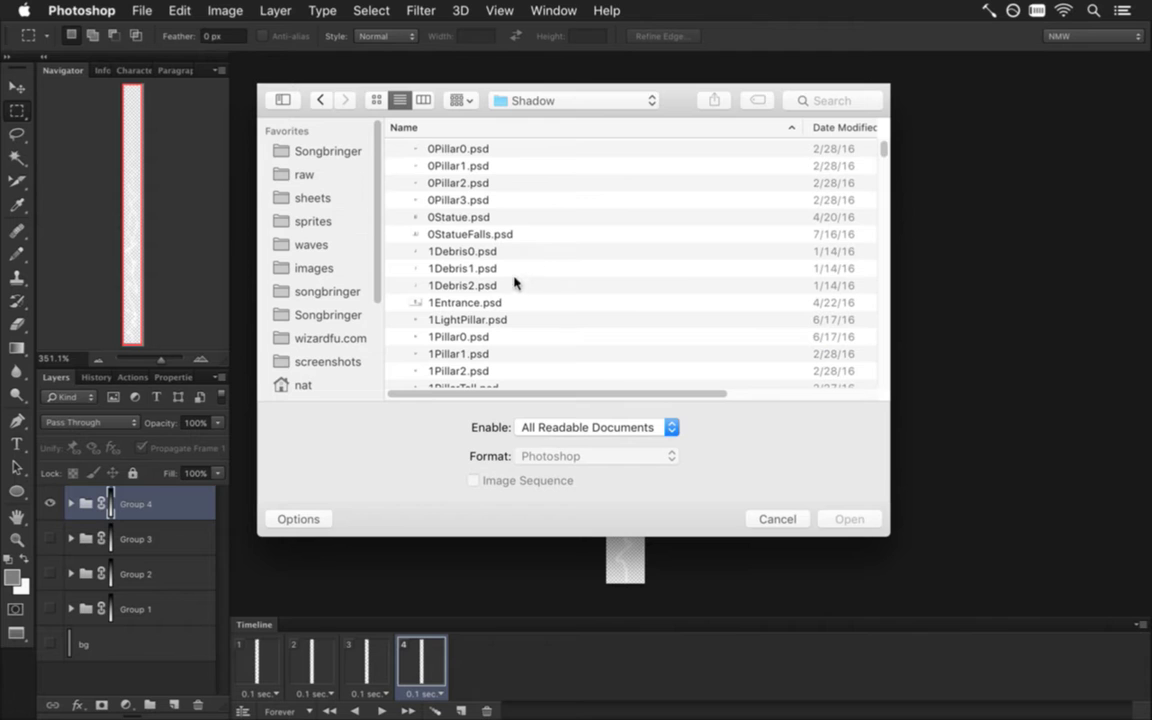
Open FireBossHurt.psd, FireBossIdle.psd, FireBossMelee.psd, FireBossRelease.psd and FireBossShoot.psd together from the Shadow folder
click(752, 252)
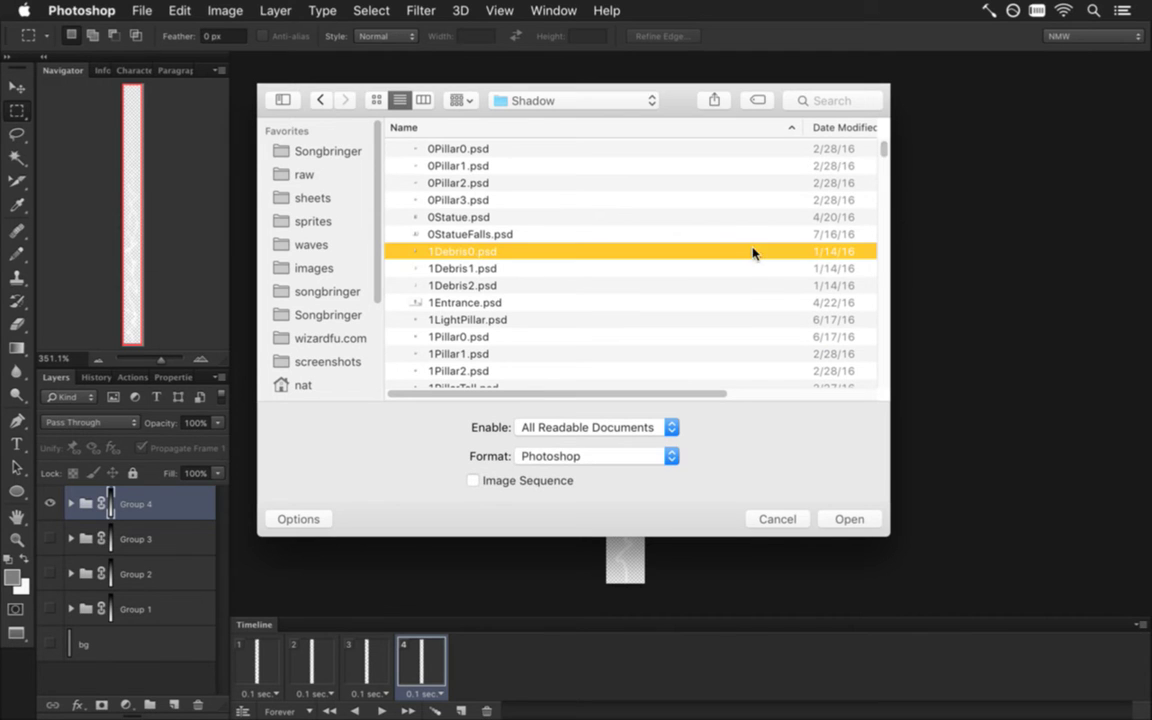
key(f)
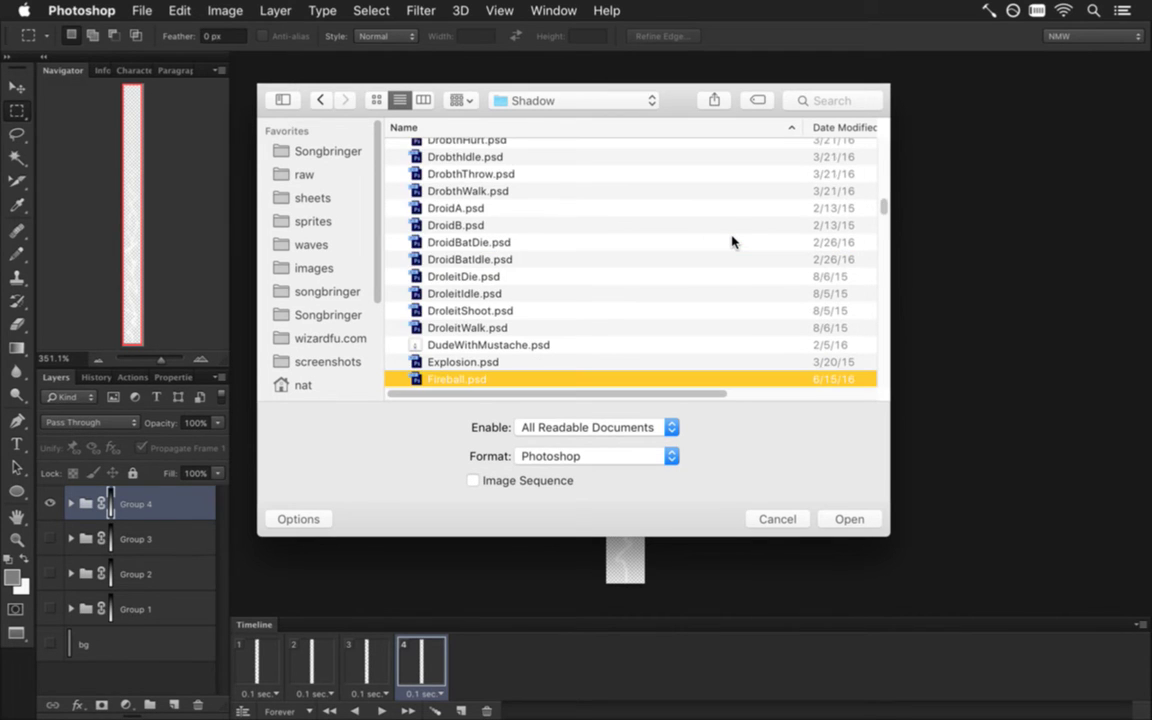
key(Down)
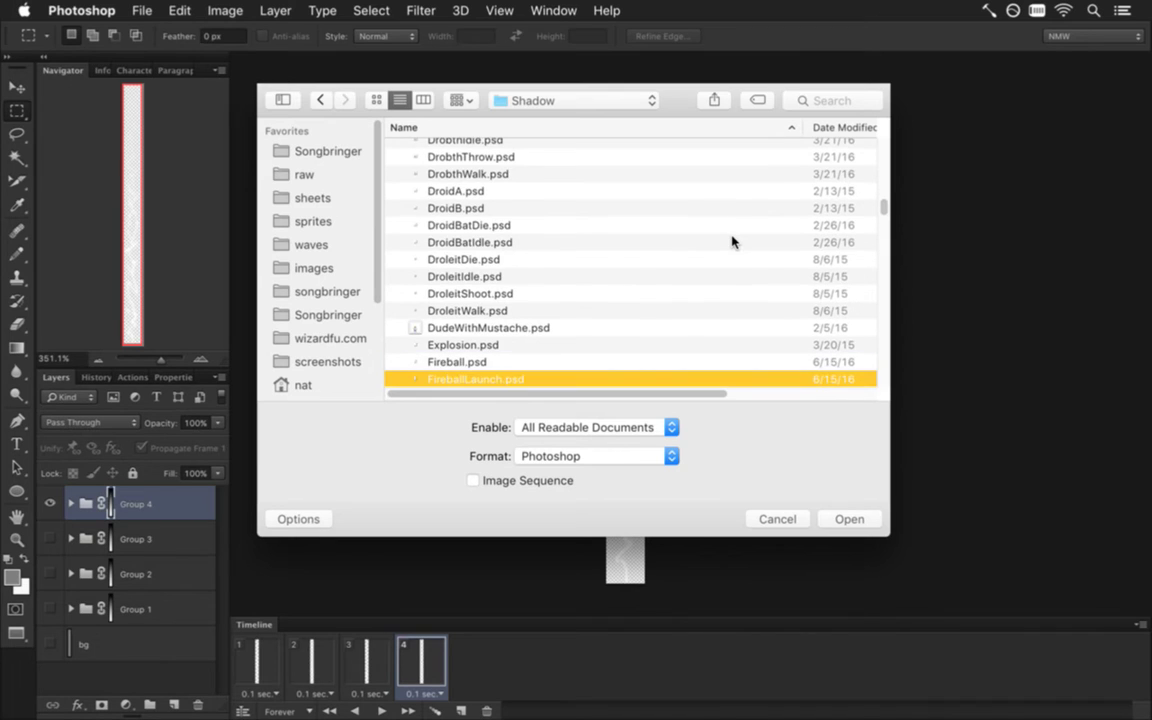
key(Down)
key(Down)
key(Down)
key(Down)
key(Down)
key(Down)
key(Down)
key(Down)
key(Down)
key(Down)
key(Down)
key(Down)
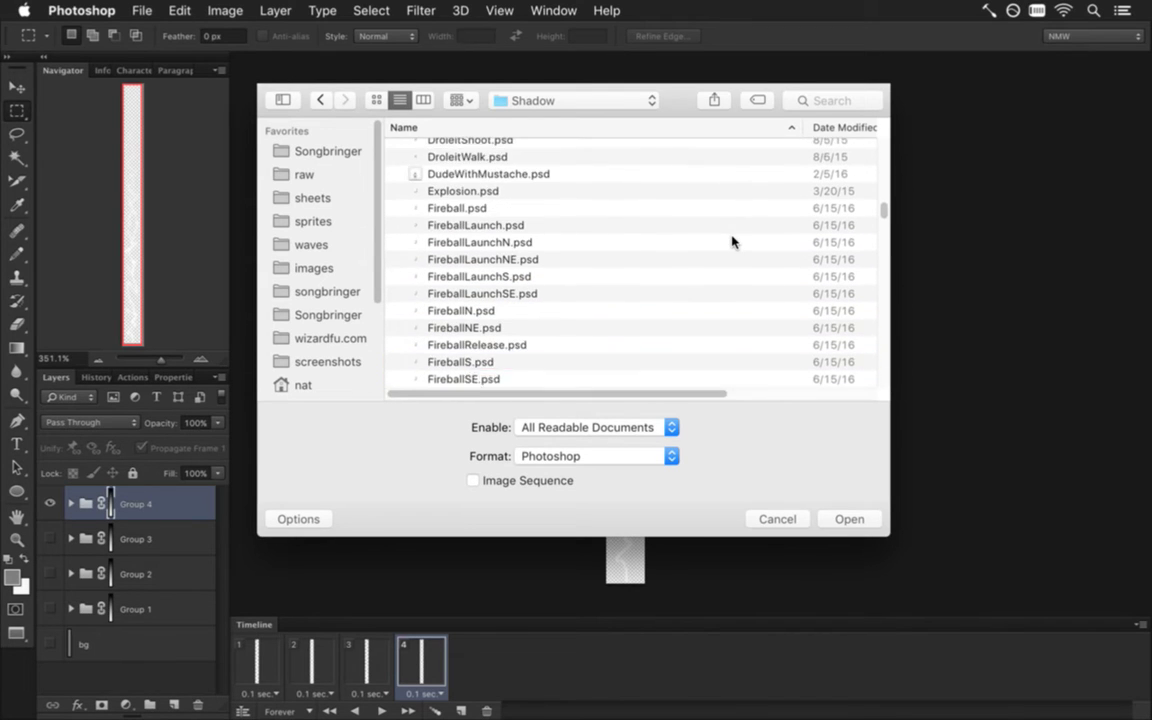
key(Down)
key(Down)
key(Down)
key(Down)
click(731, 242)
key(Down)
key(shift+Down)
key(shift+Down)
key(shift+Down)
key(shift+Down)
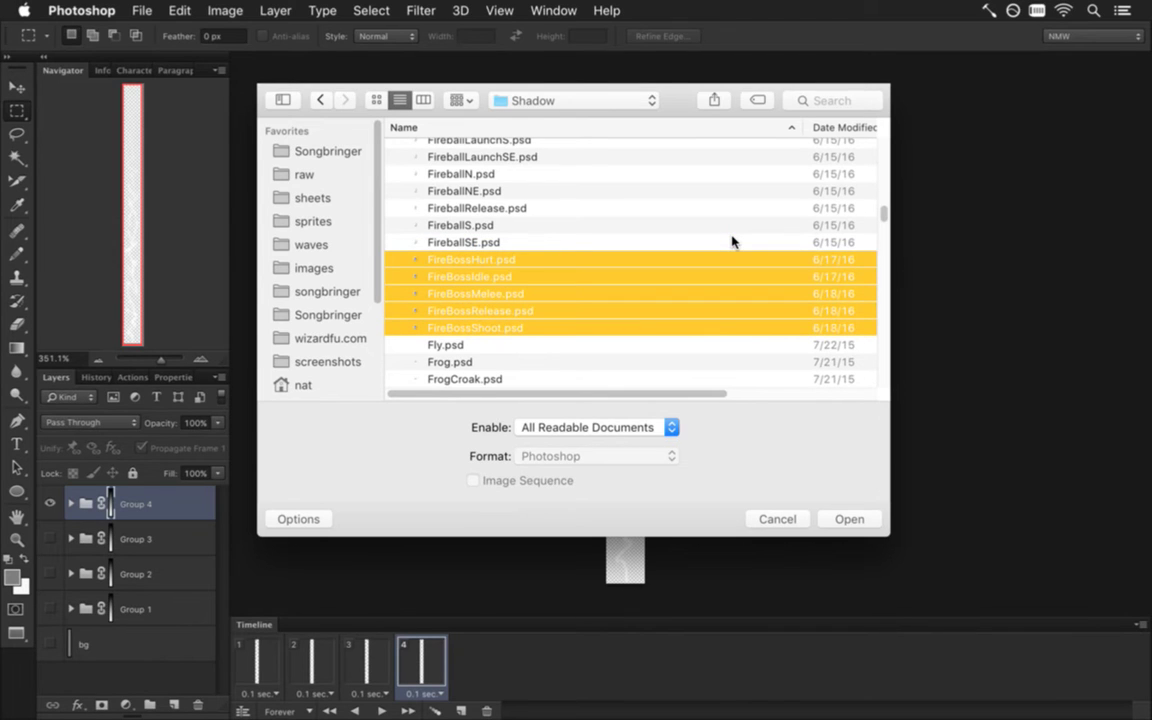
right_click(549, 326)
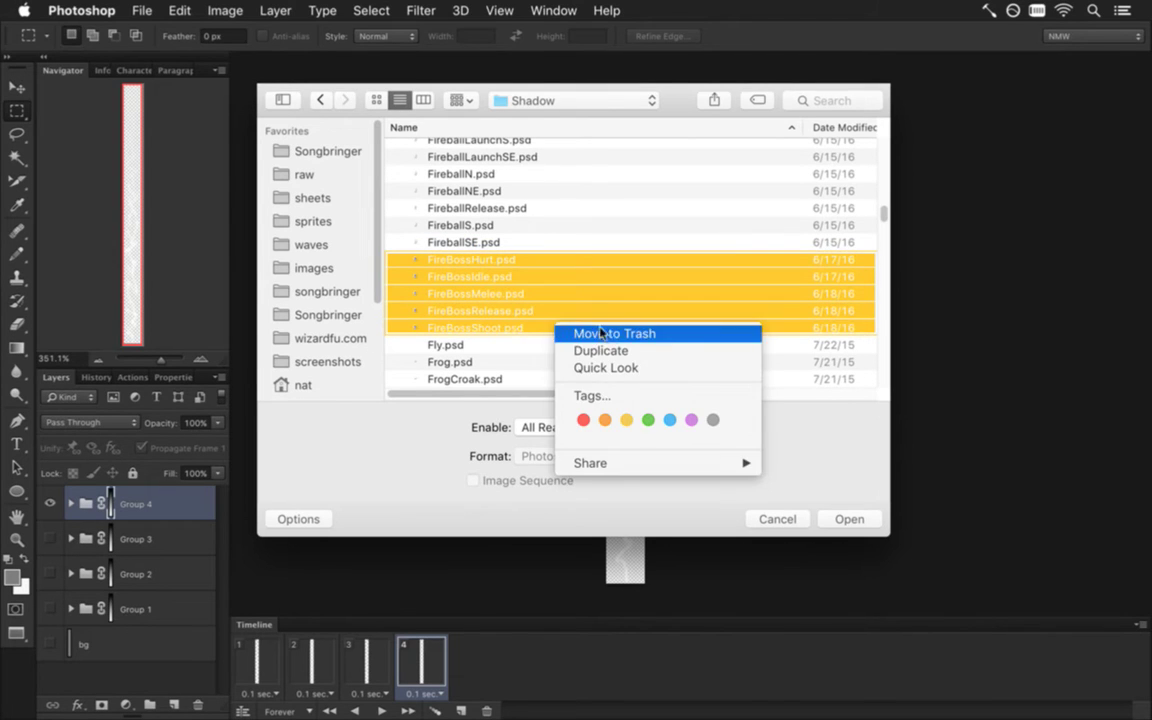
click(602, 303)
click(874, 517)
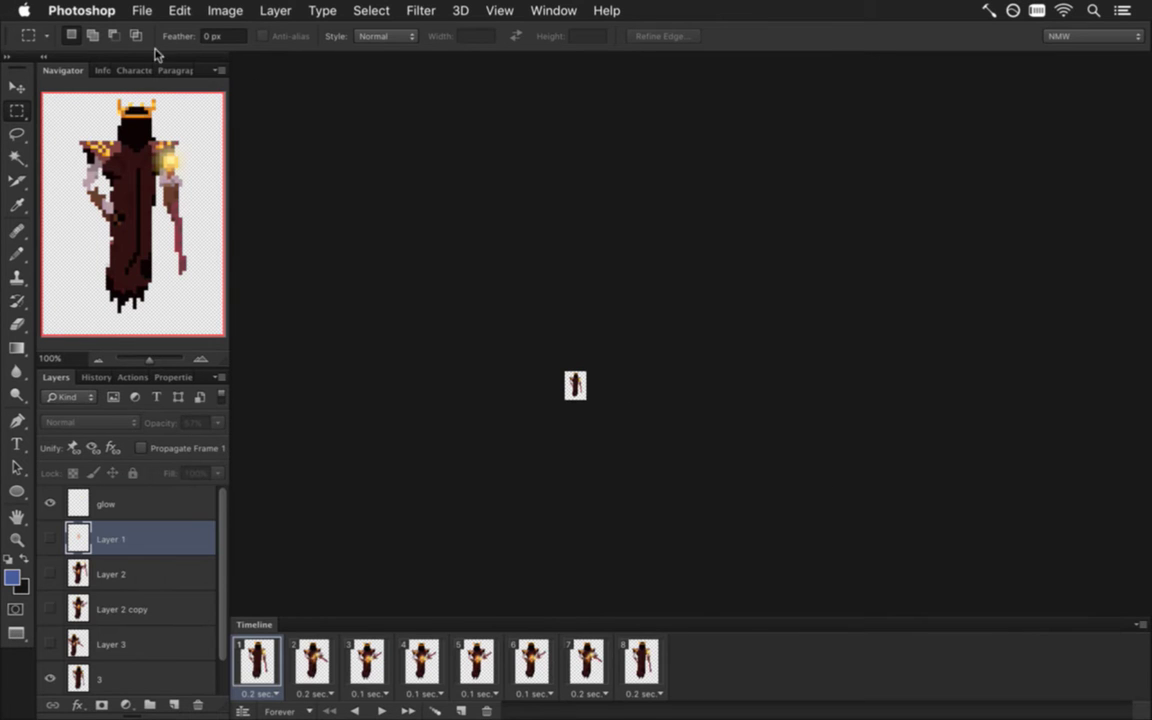
Save the FireBossShoot document in the Shadow folder under the new name LightningBossShoot.psd
click(132, 12)
click(175, 220)
key(Left)
key(Delete)
key(Delete)
key(Delete)
key(Delete)
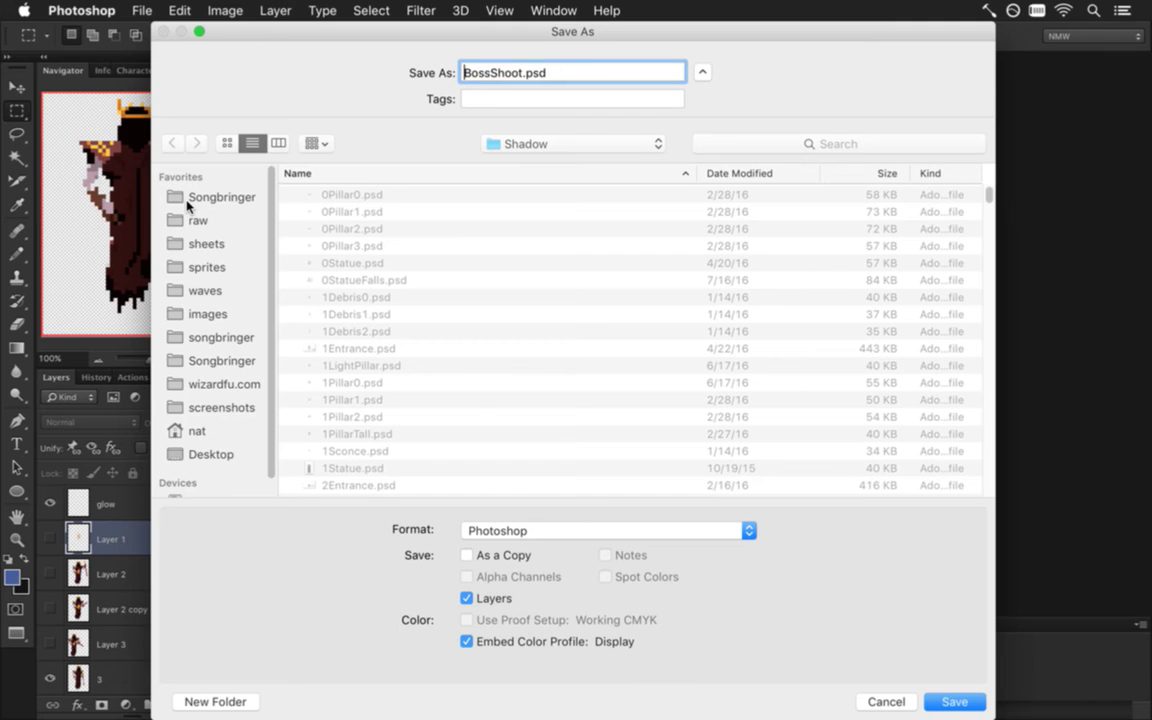
text(Lightning)
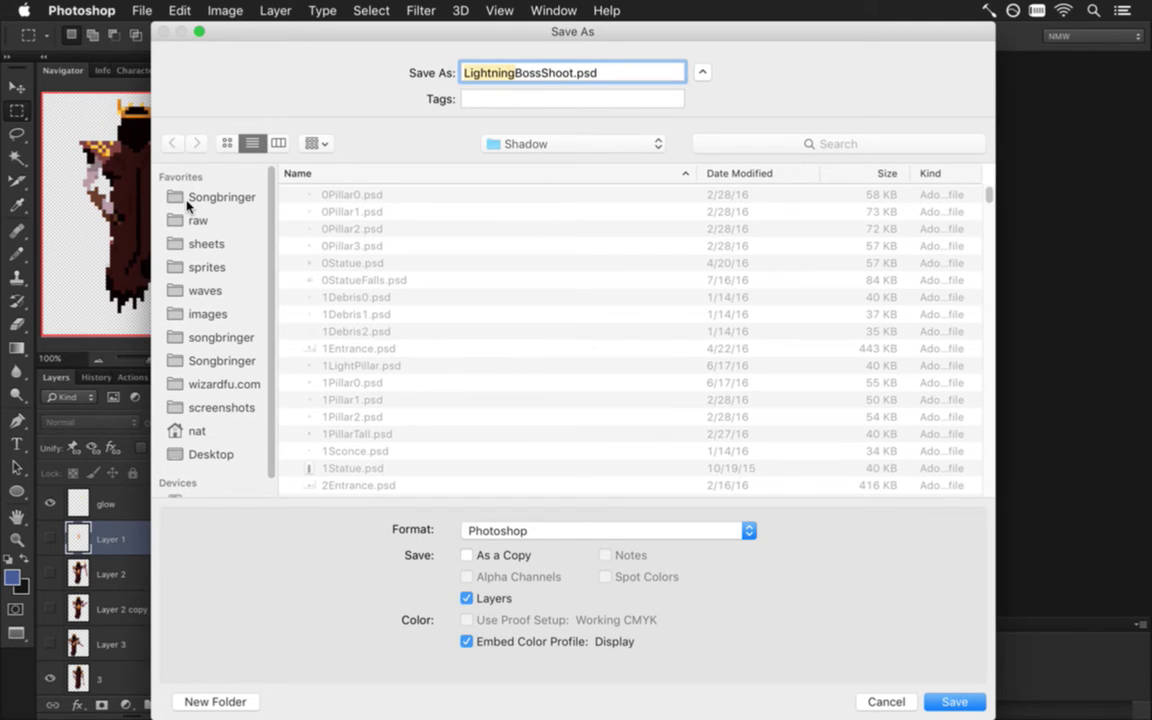
key(Return)
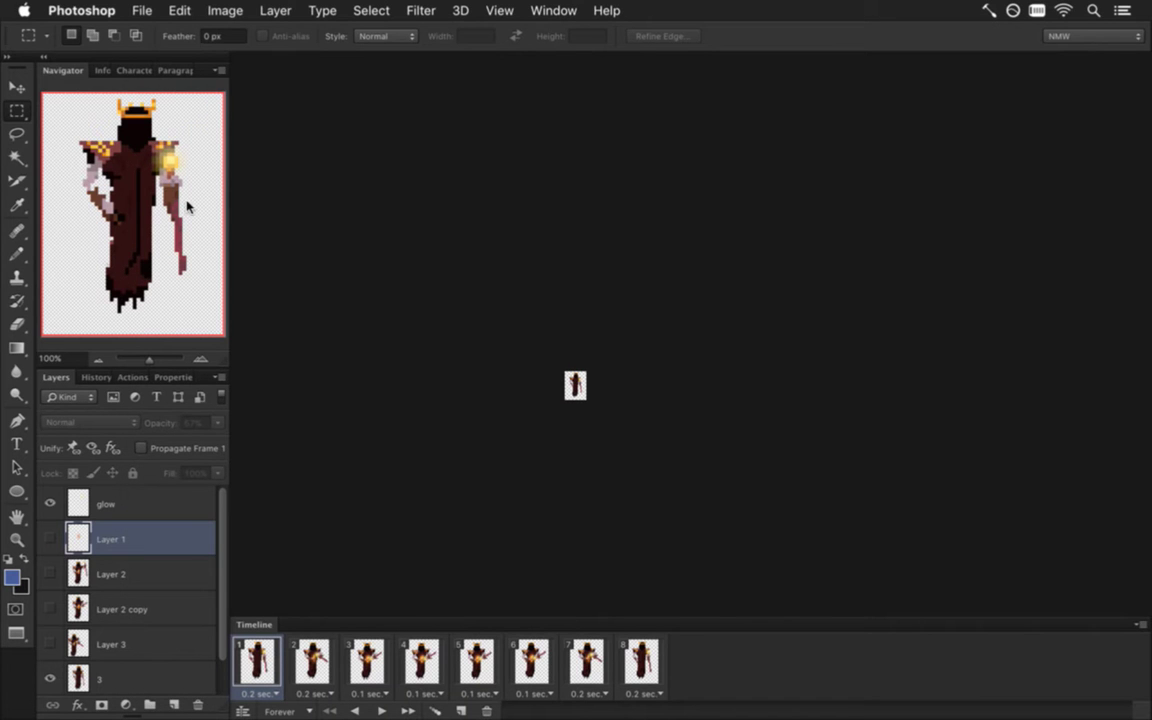
Switch to FireBossRelease.psd and save it under the new name LightningBossRelease.psd
drag(589, 373, 612, 89)
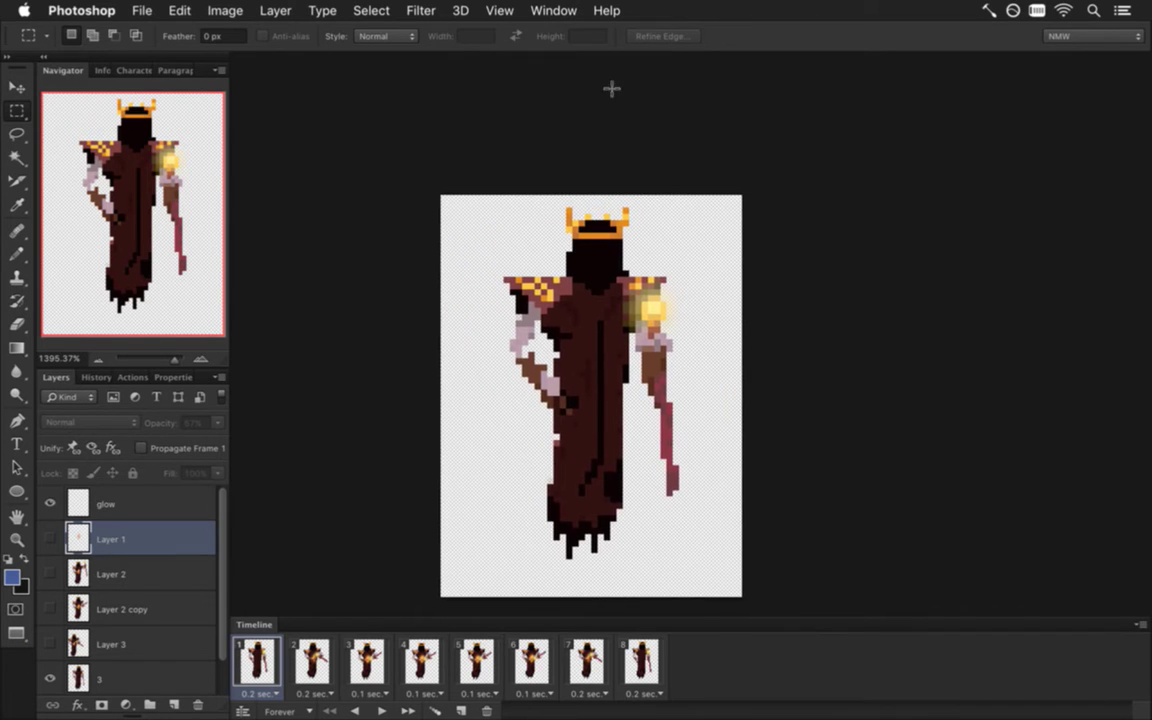
click(556, 11)
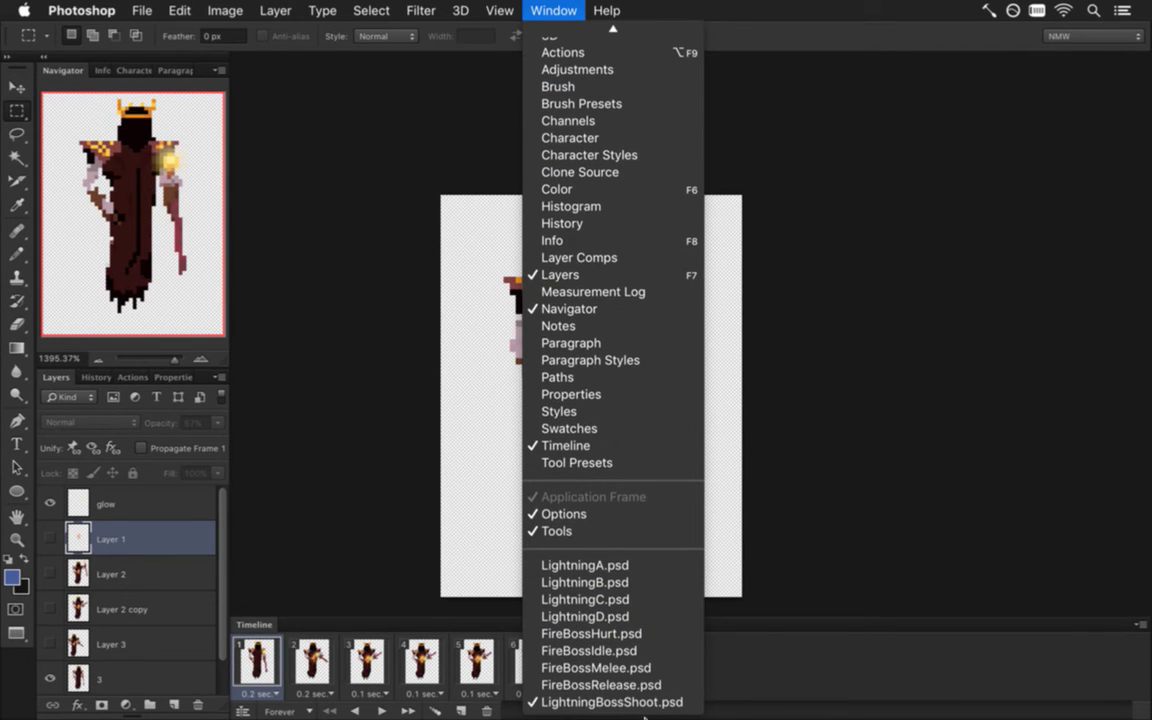
click(601, 685)
click(141, 10)
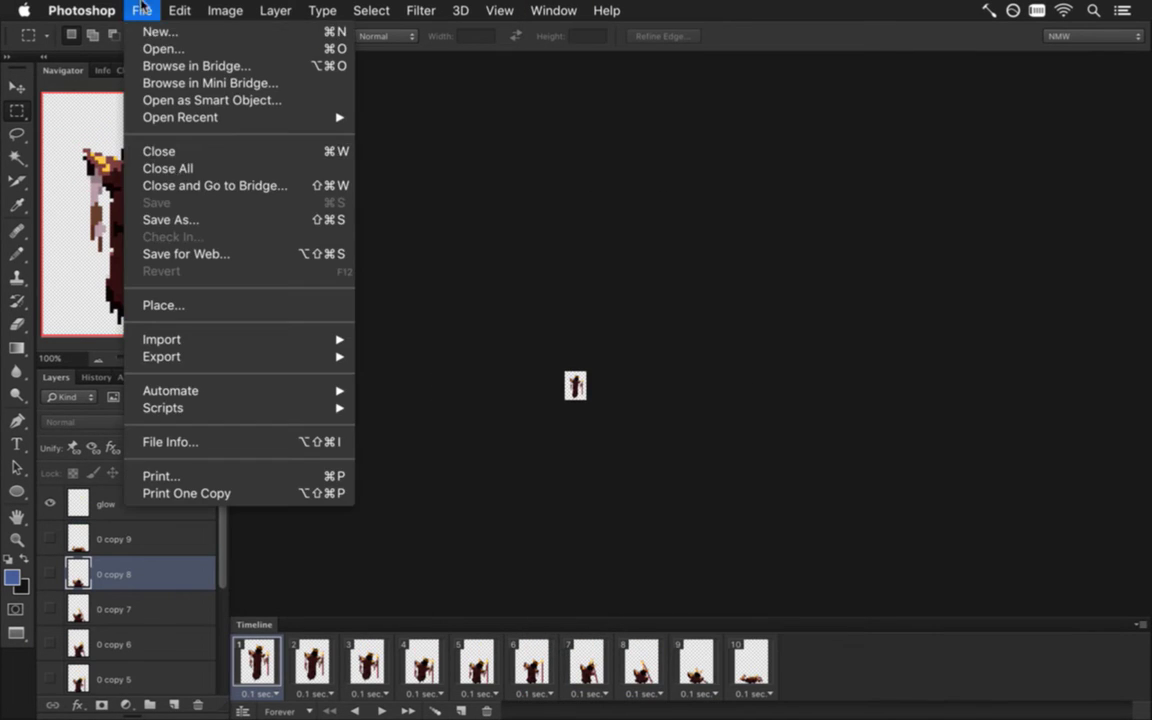
click(185, 218)
key(Left)
key(Delete)
key(Delete)
key(Delete)
key(Delete)
text(Lightning)
key(Return)
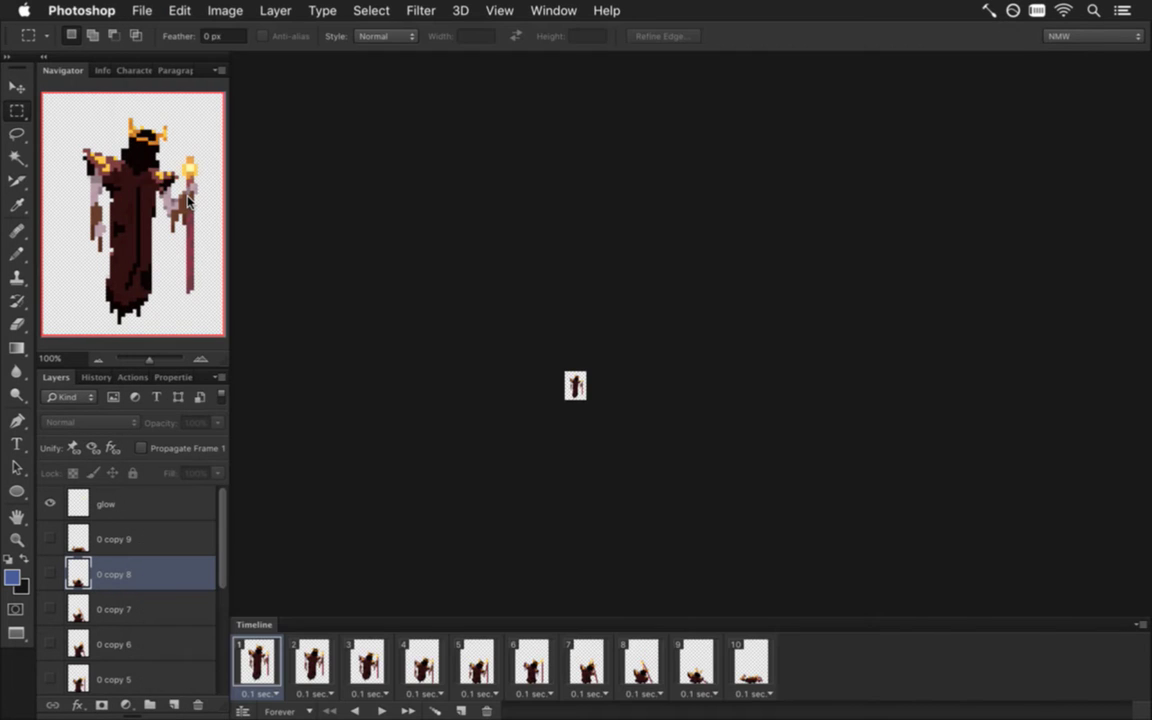
Switch to FireBossMelee.psd and save it under the new name LightningBossMelee.psd
drag(584, 383, 769, 406)
drag(645, 440, 723, 400)
click(553, 10)
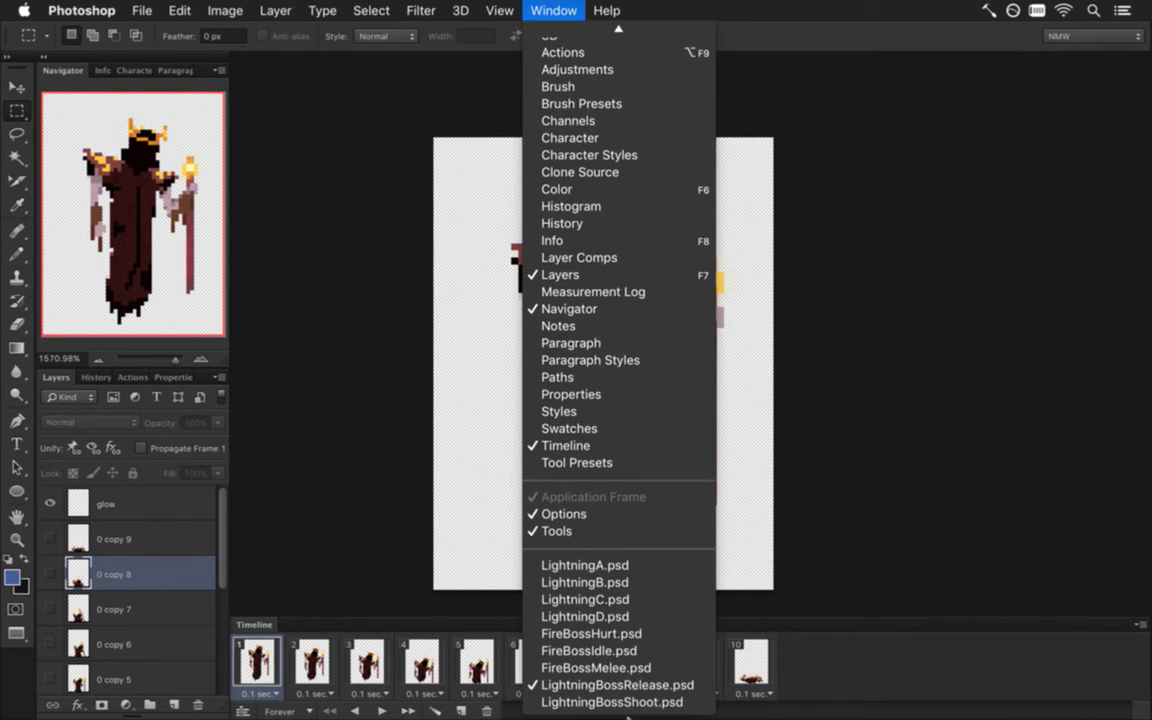
click(630, 667)
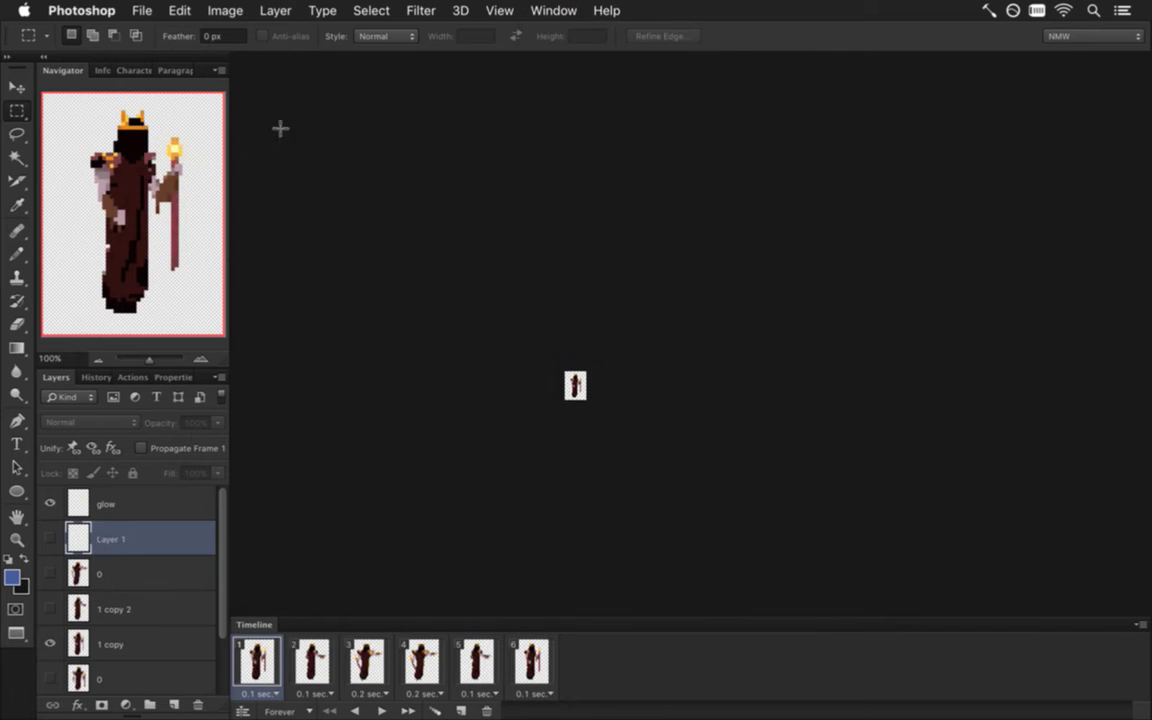
click(141, 10)
click(187, 200)
key(Left)
key(Delete)
key(Delete)
key(Delete)
key(Delete)
key(Return)
Switch to FireBossIdle.psd and save it under the new name LightningBossIdle.psd
drag(581, 376, 714, 366)
drag(572, 448, 675, 327)
drag(644, 399, 640, 361)
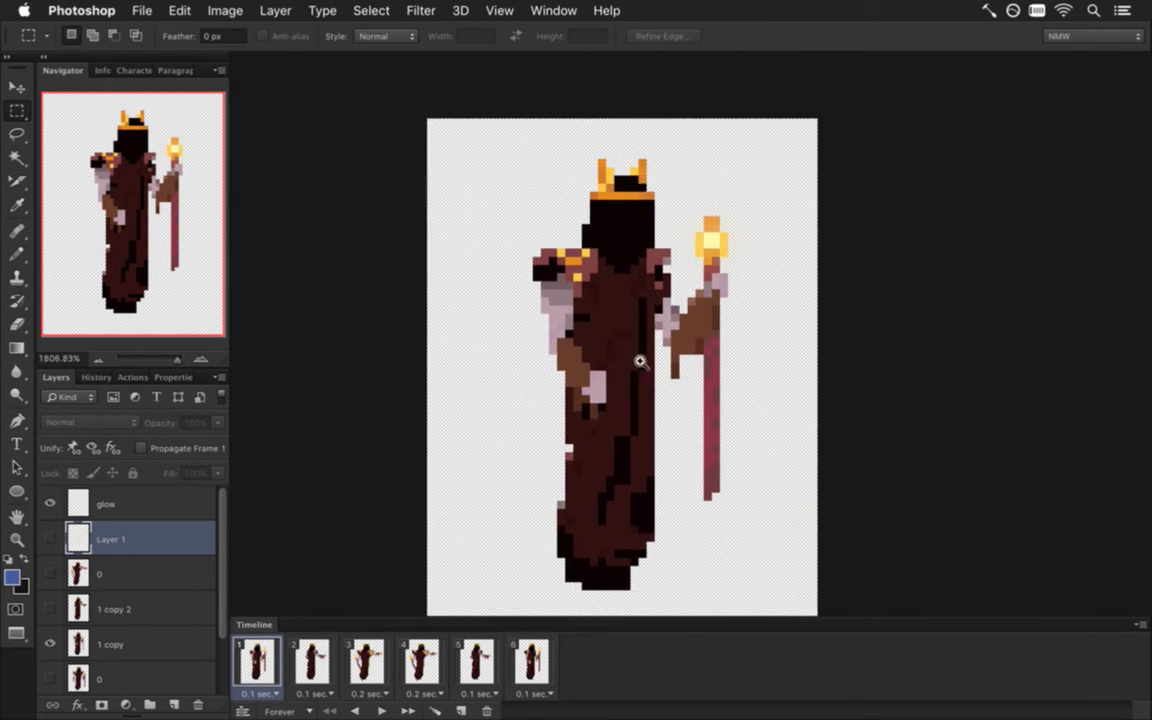
click(527, 8)
mouse_move(527, 712)
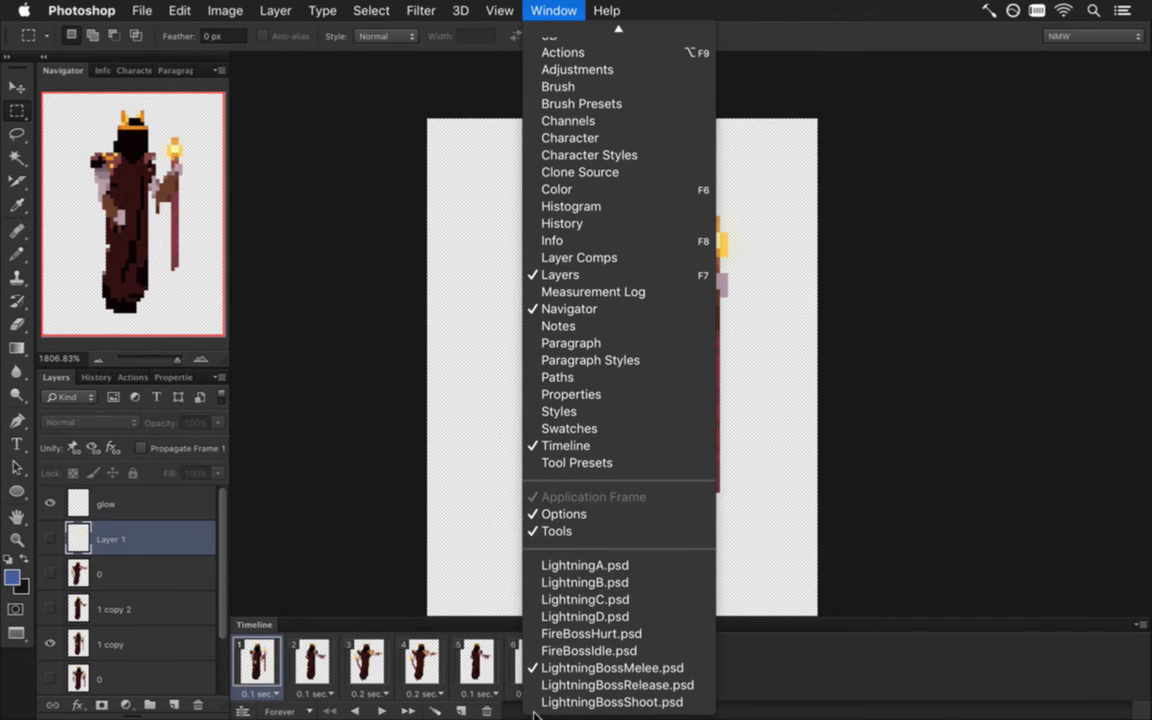
click(588, 650)
drag(592, 390, 735, 384)
click(141, 10)
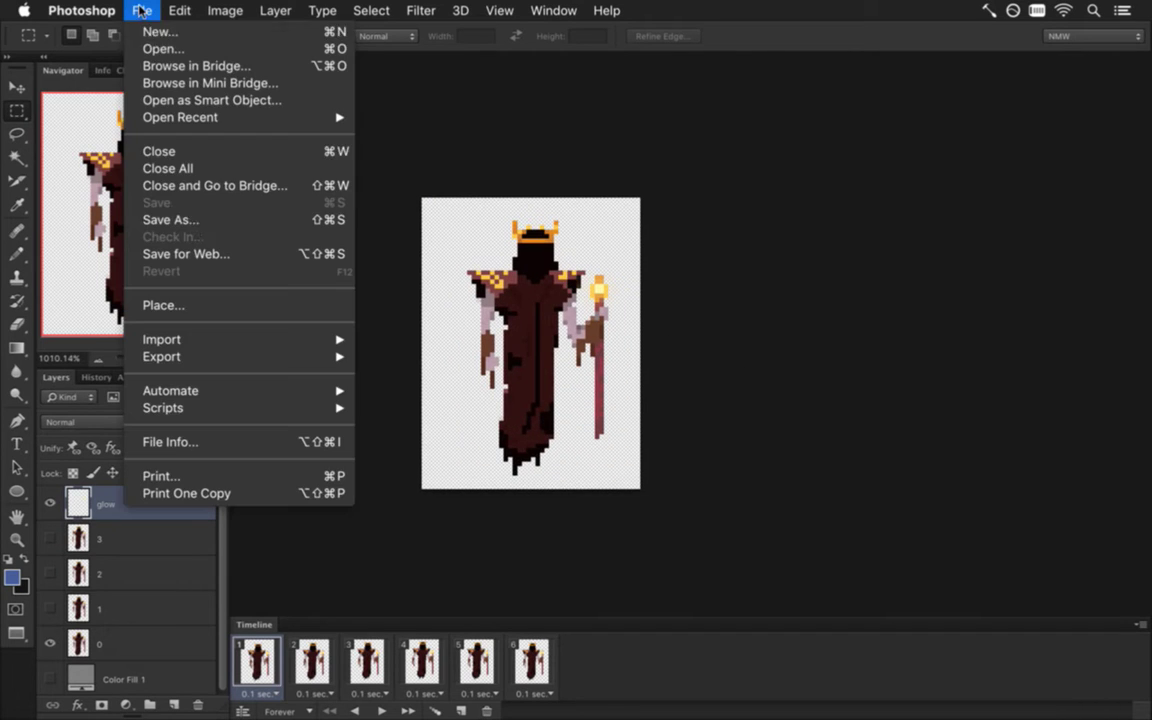
click(204, 218)
key(Left)
key(Delete)
key(Delete)
key(Delete)
key(Delete)
text(Lightning)
key(Return)
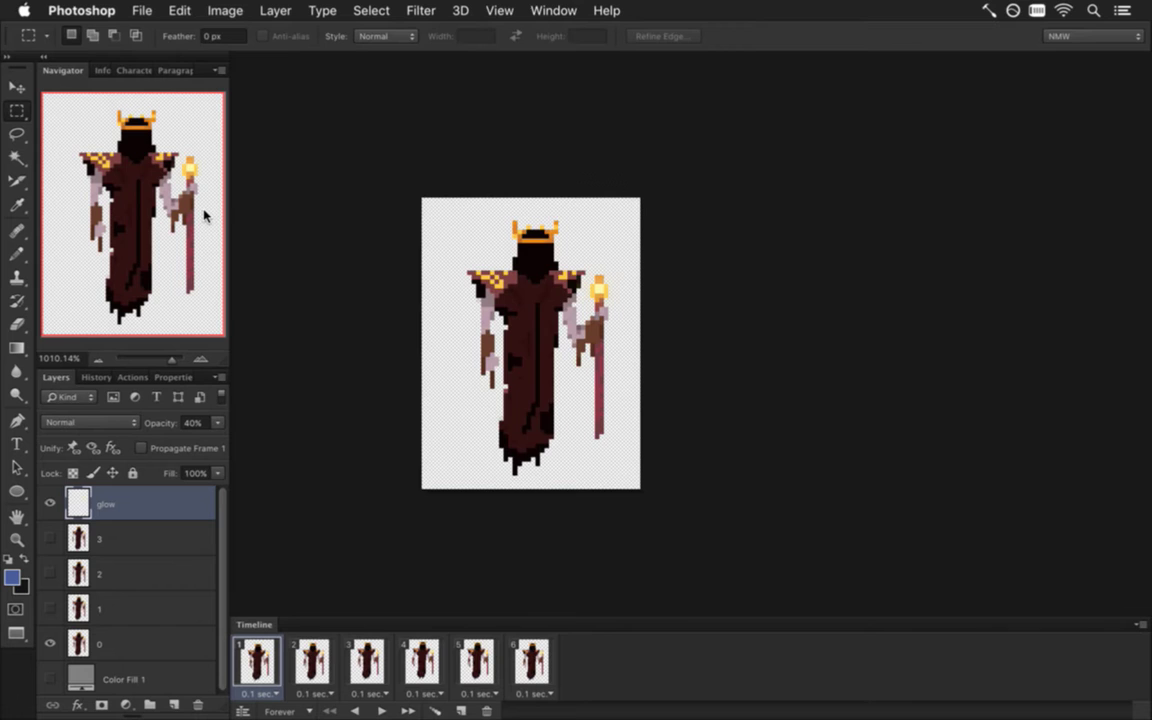
Switch to FireBossHurt.psd and save it in the Shadow folder under the new name LightningBossHurt.psd
click(553, 10)
scroll(590, 640, down, 3)
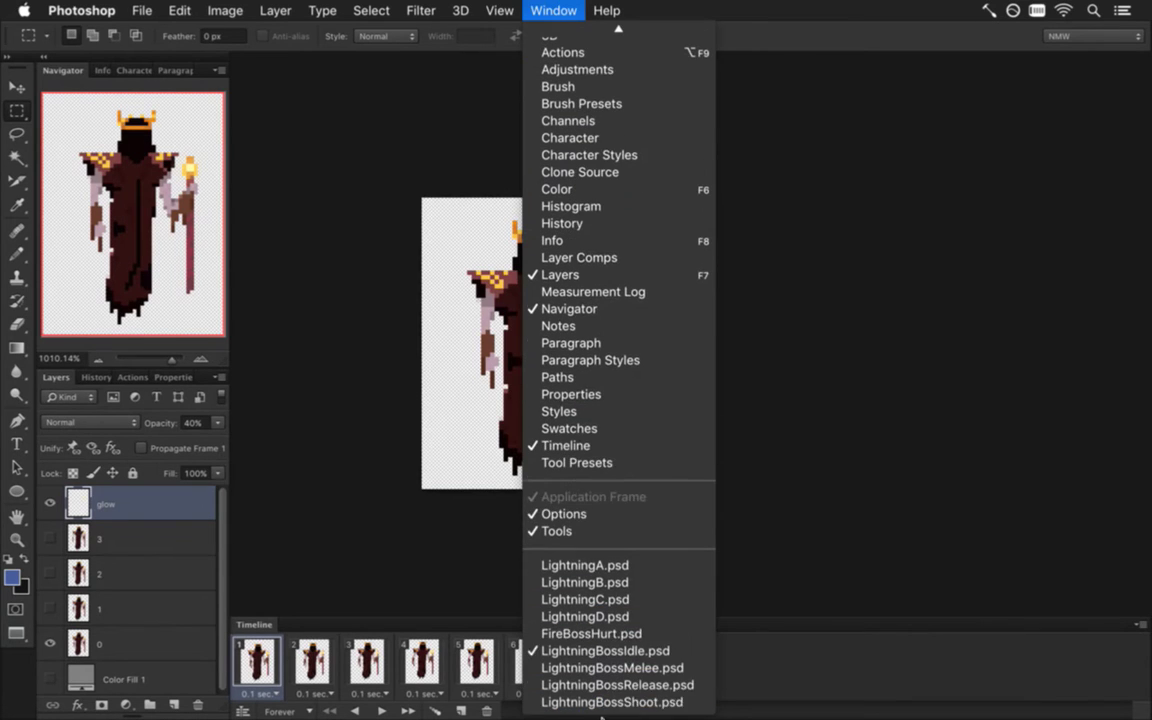
click(616, 636)
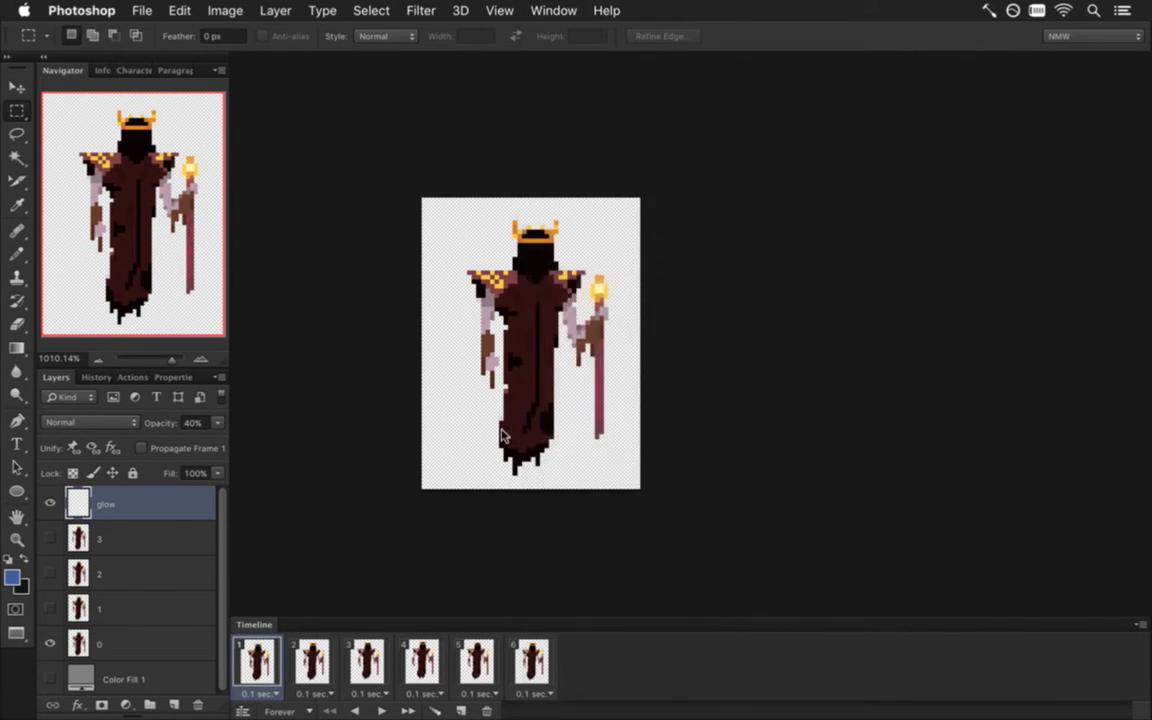
click(141, 10)
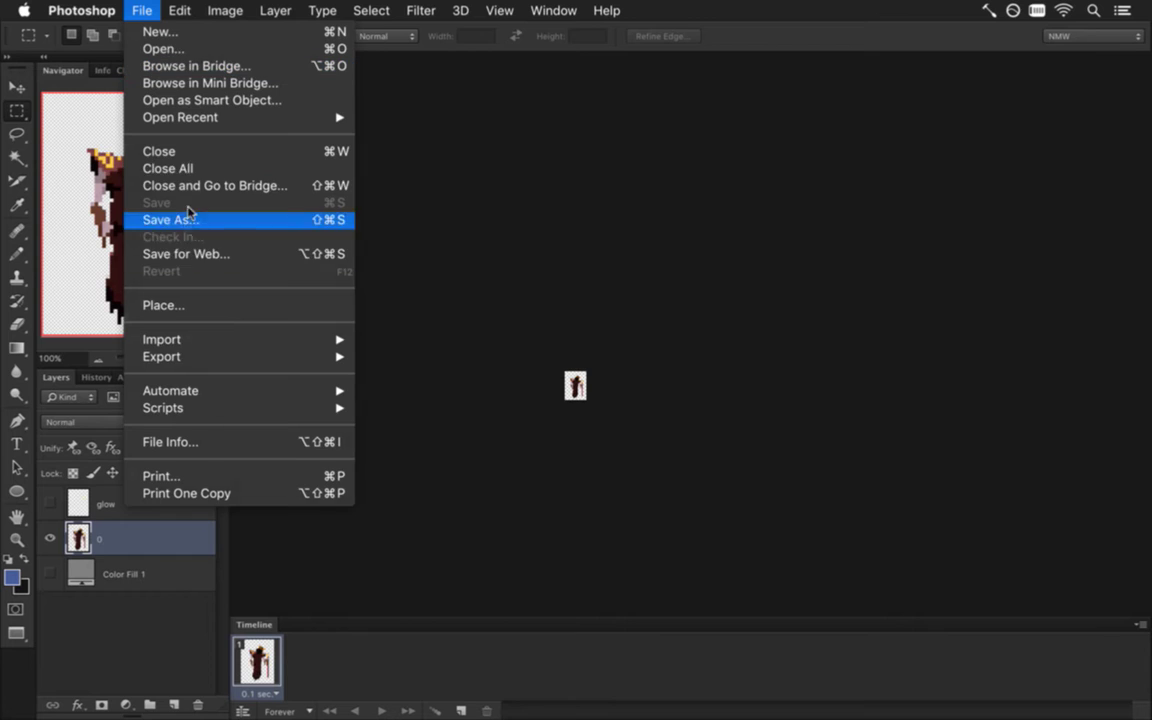
click(175, 220)
key(Delete)
key(Delete)
key(Delete)
key(Delete)
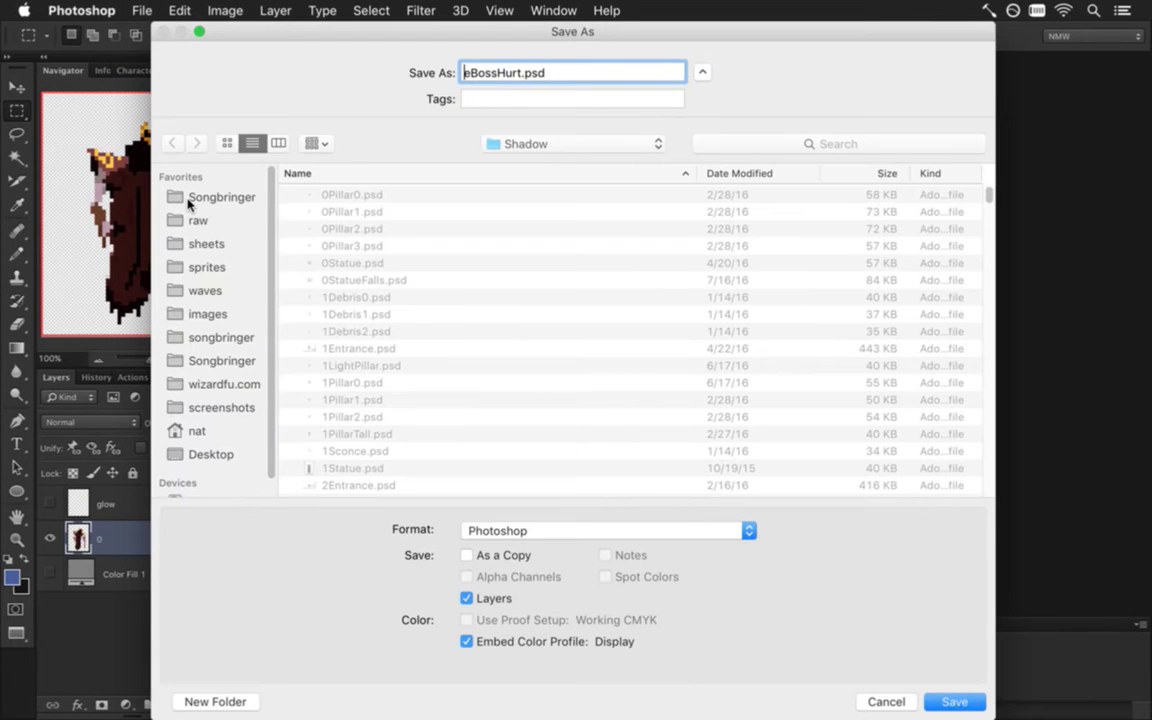
text(Lightning)
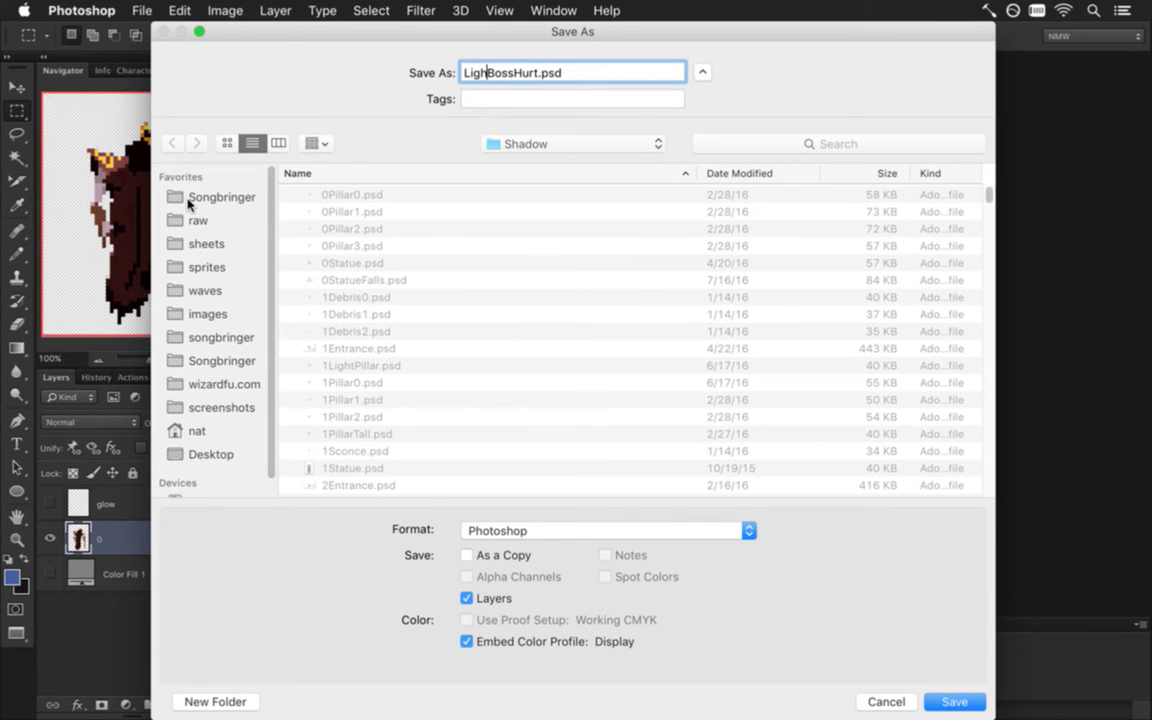
key(Return)
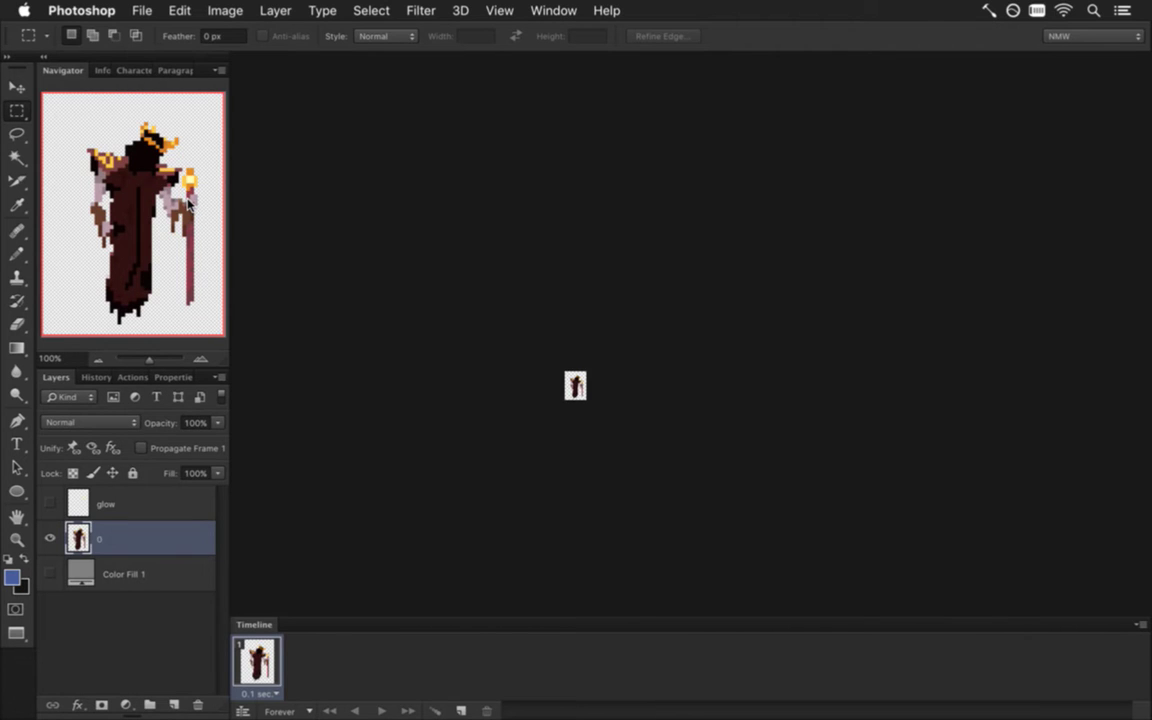
Switch to the LightningBossIdle.psd document
drag(581, 389, 760, 406)
drag(601, 365, 650, 371)
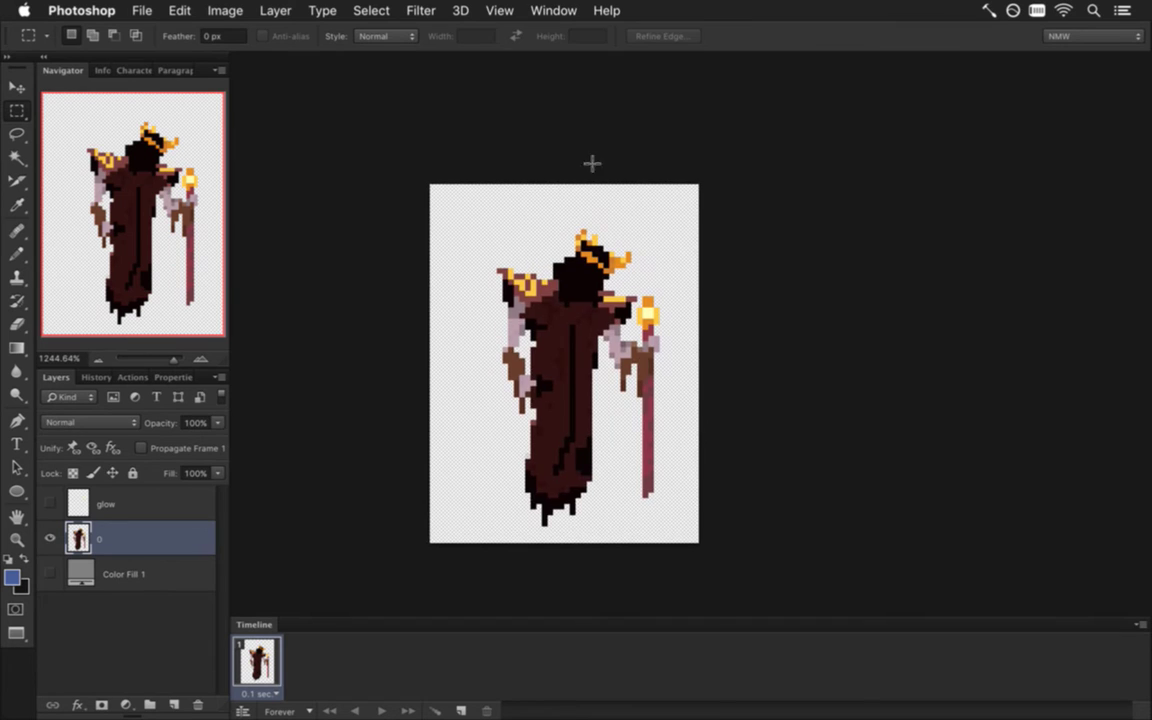
click(553, 10)
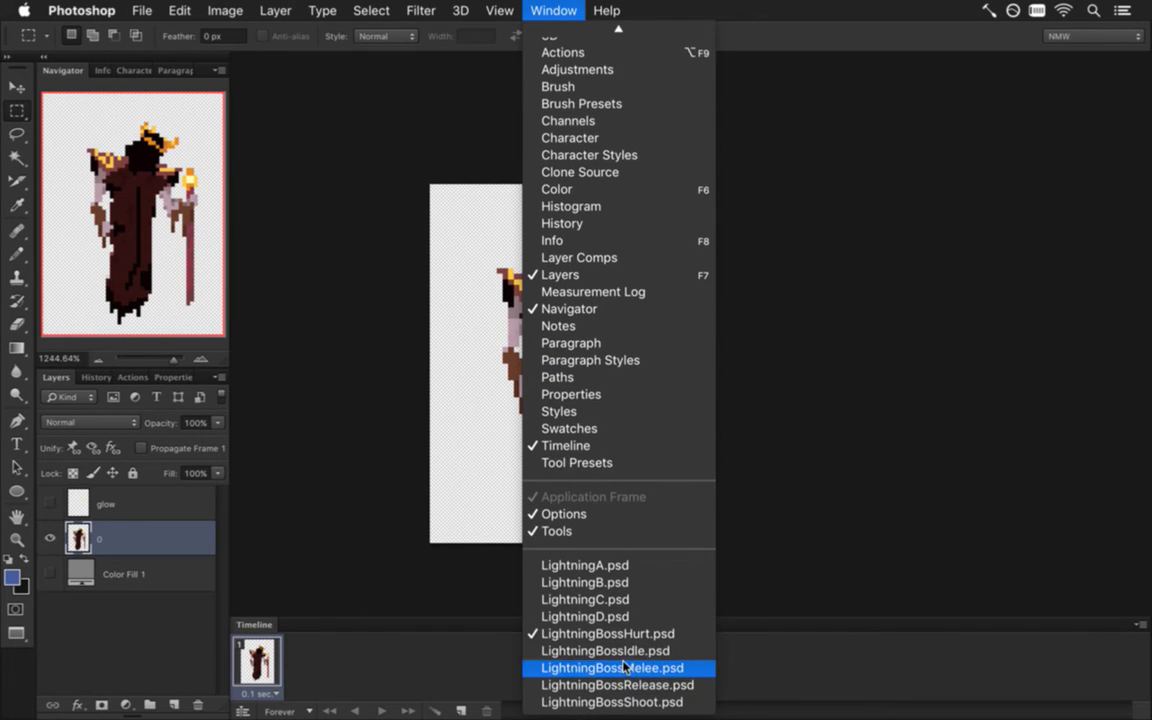
click(624, 667)
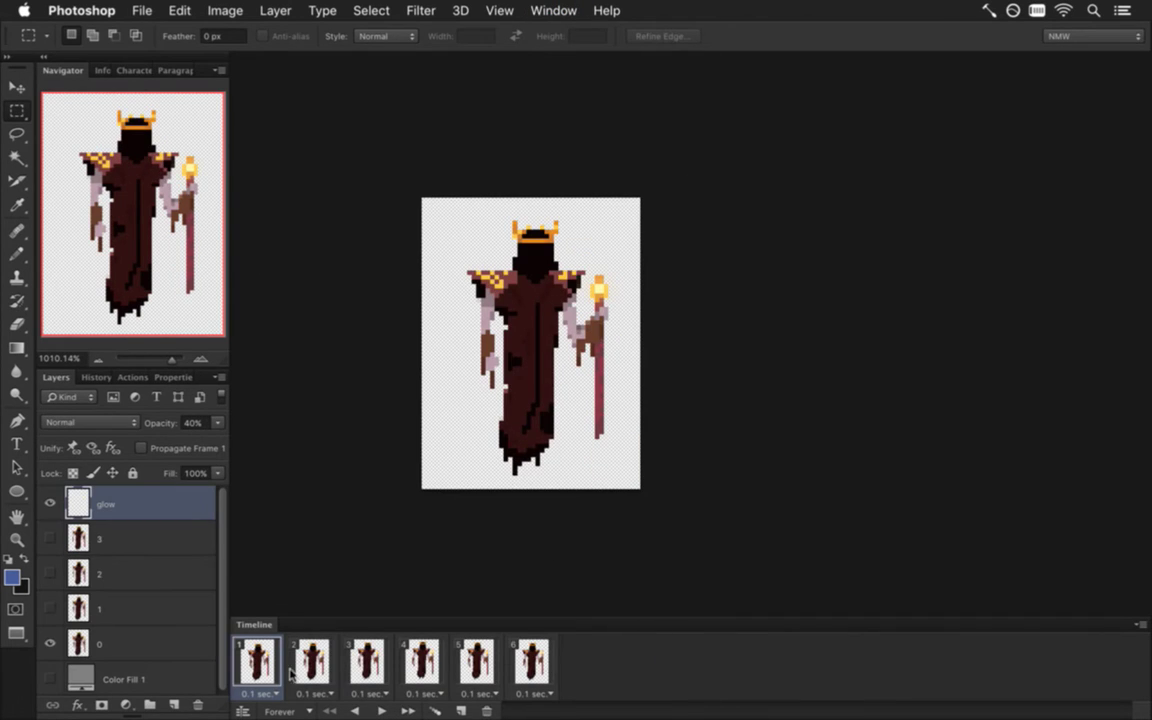
Step through the idle animation's frames and delete frames 2 to 6, keeping only frame 1
click(318, 660)
click(367, 660)
click(421, 660)
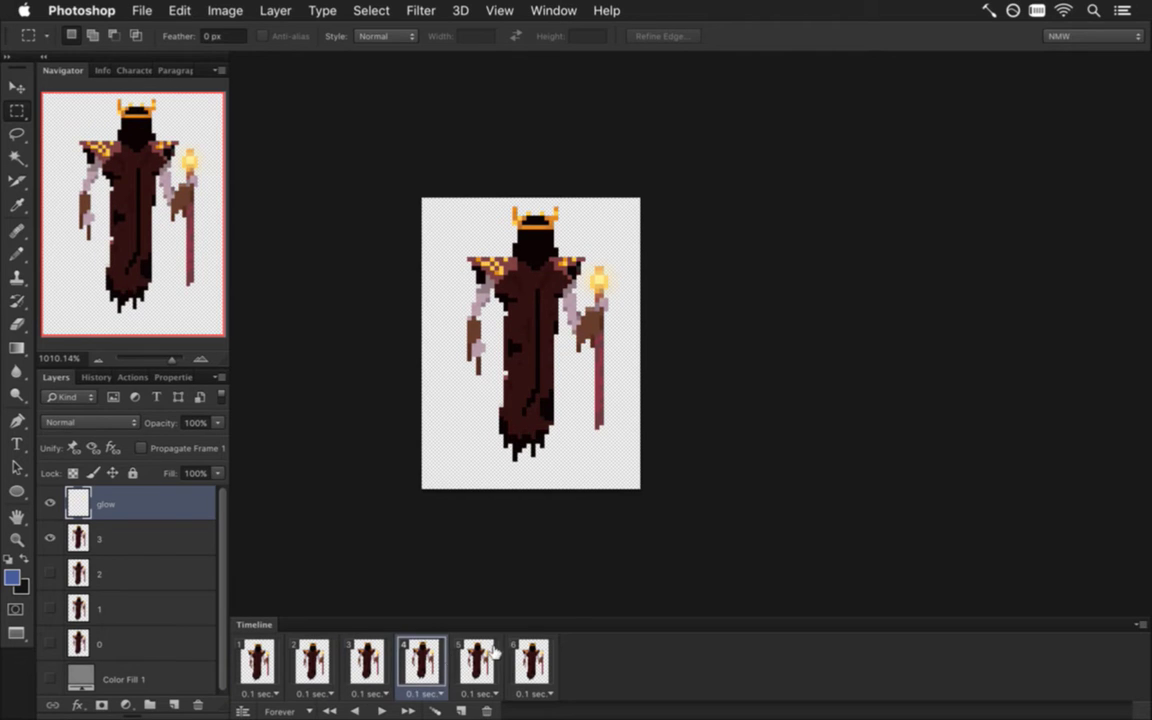
click(485, 656)
click(532, 661)
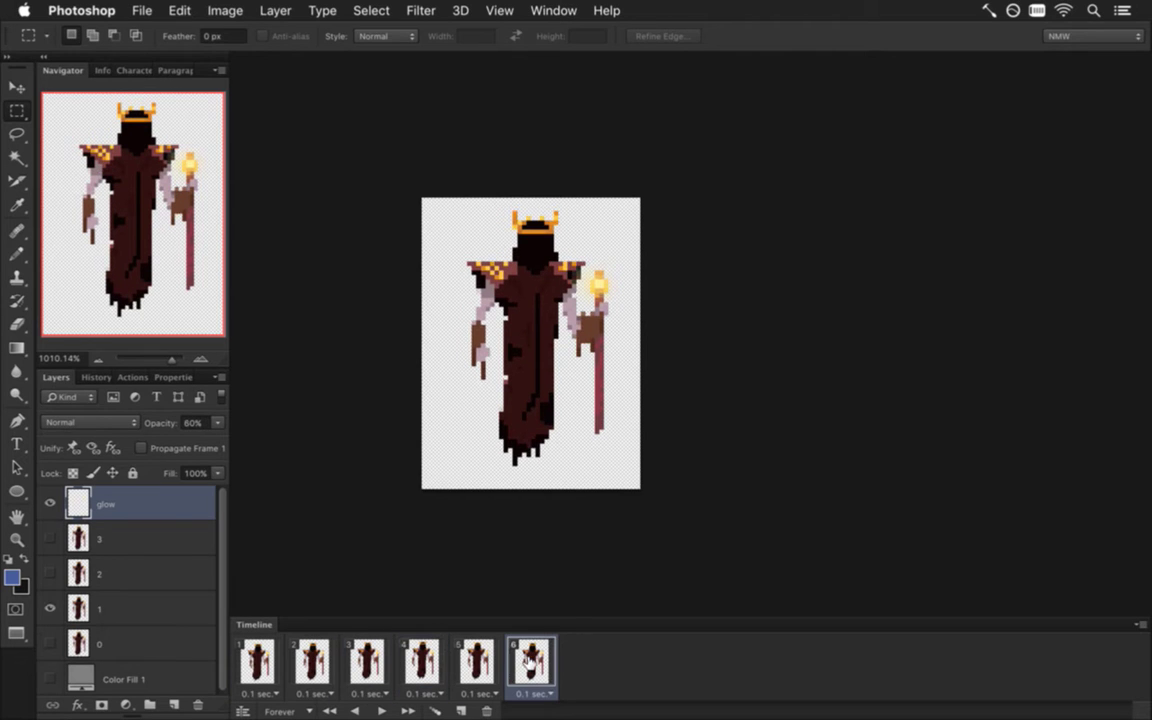
click(487, 710)
click(487, 710)
click(487, 710)
click(487, 710)
click(487, 710)
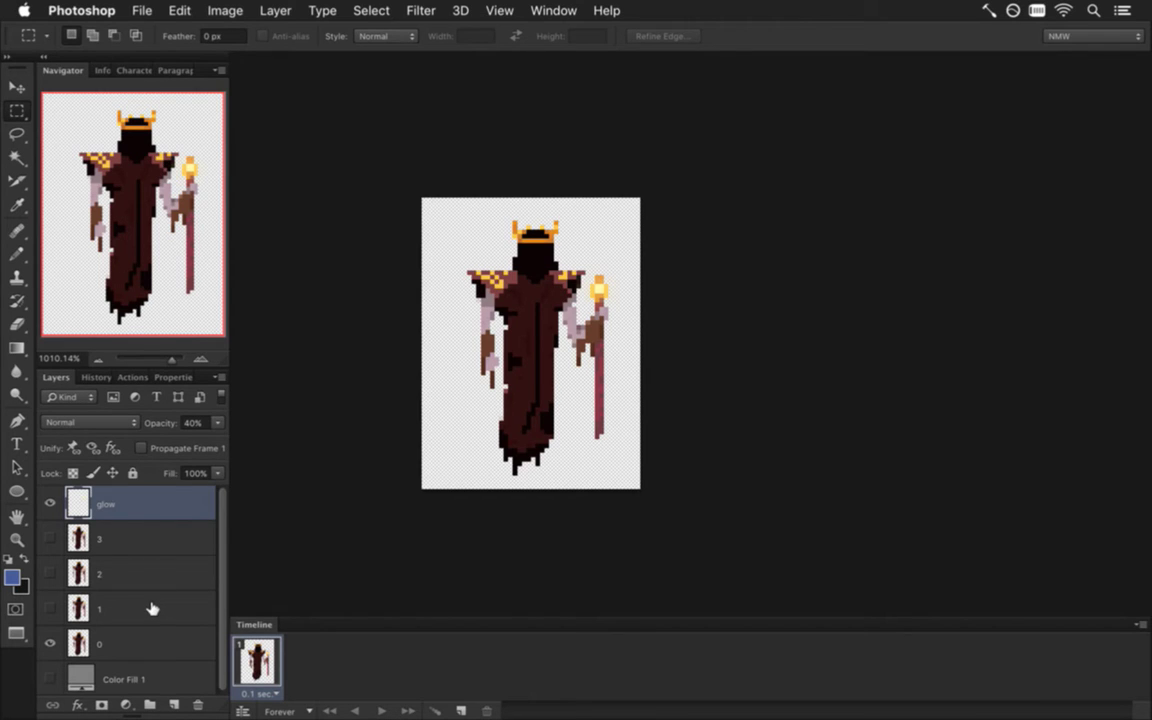
Show the grey Color Fill 1 background layer and delete layers 3, 2 and 1
click(139, 548)
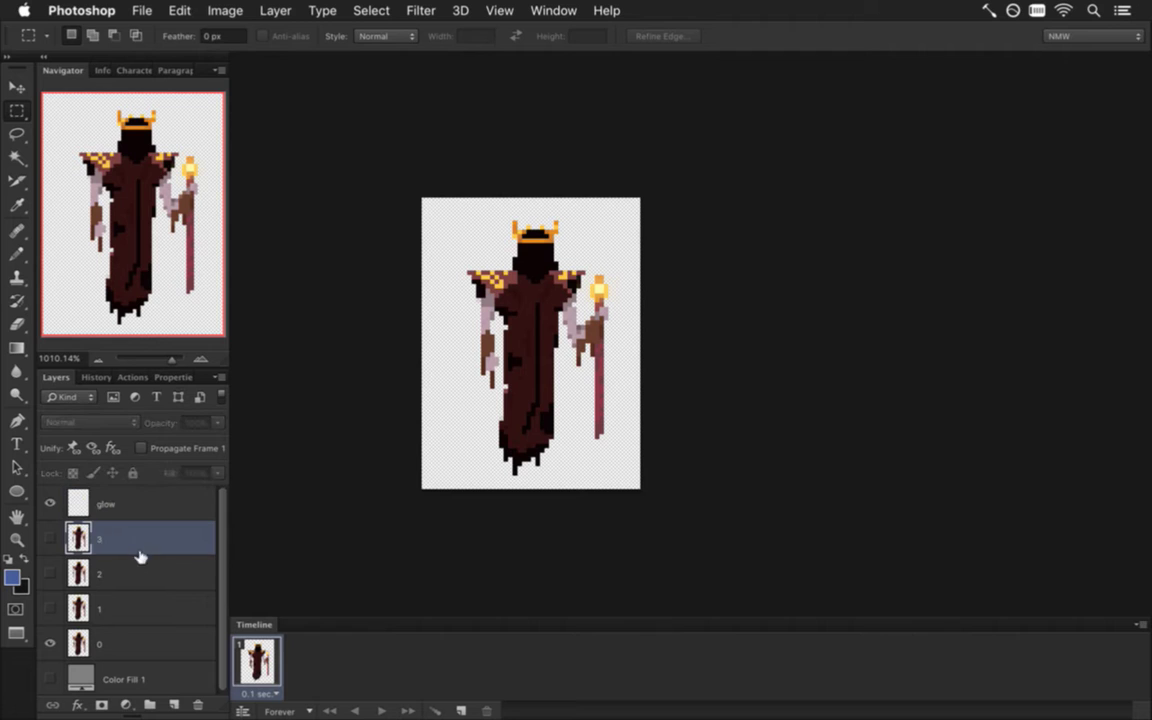
click(50, 679)
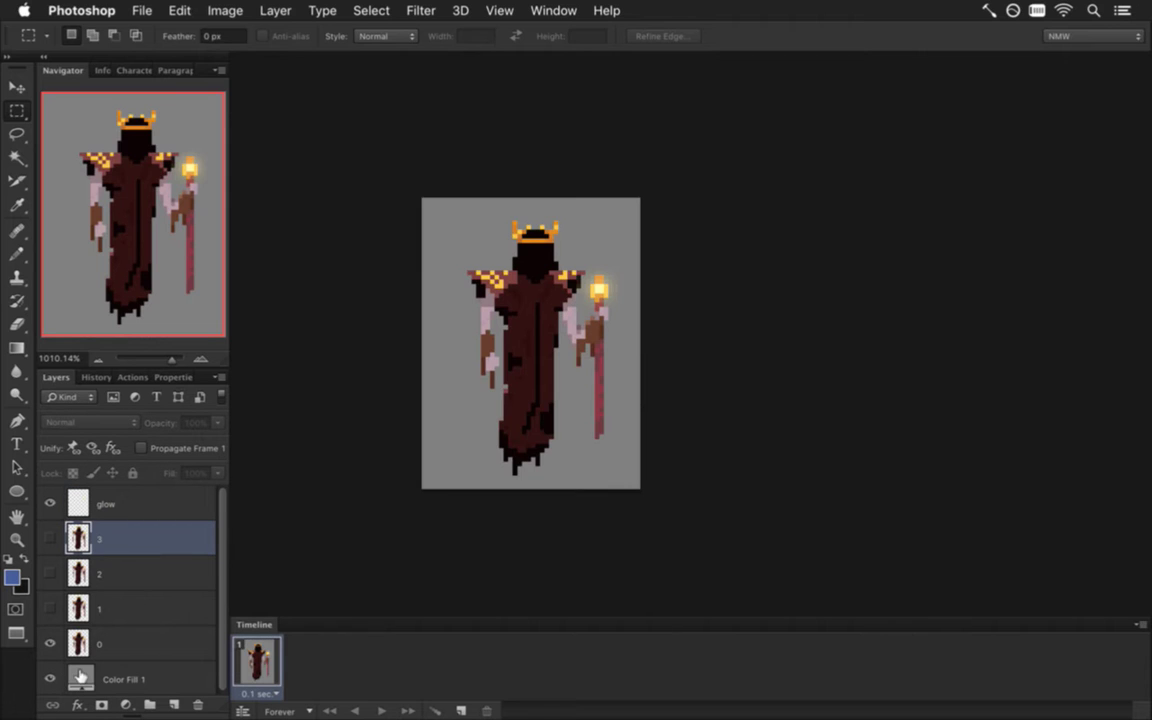
scroll(527, 442, up, 5)
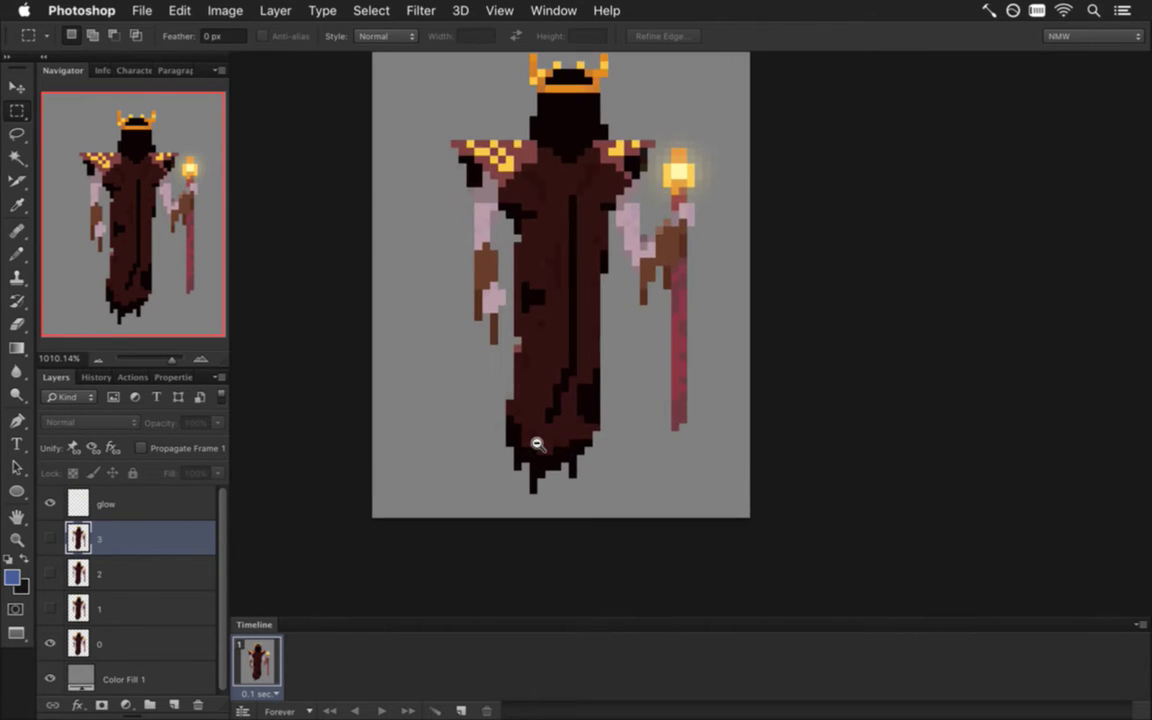
drag(594, 292, 643, 371)
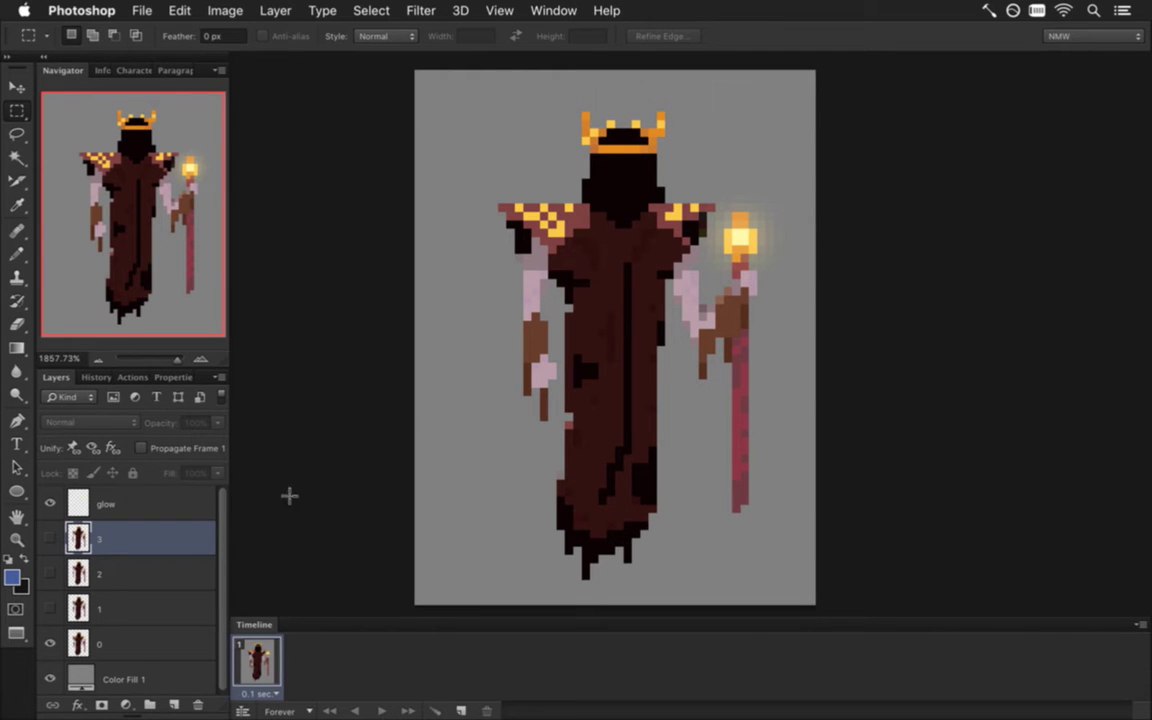
click(197, 706)
click(197, 706)
click(197, 706)
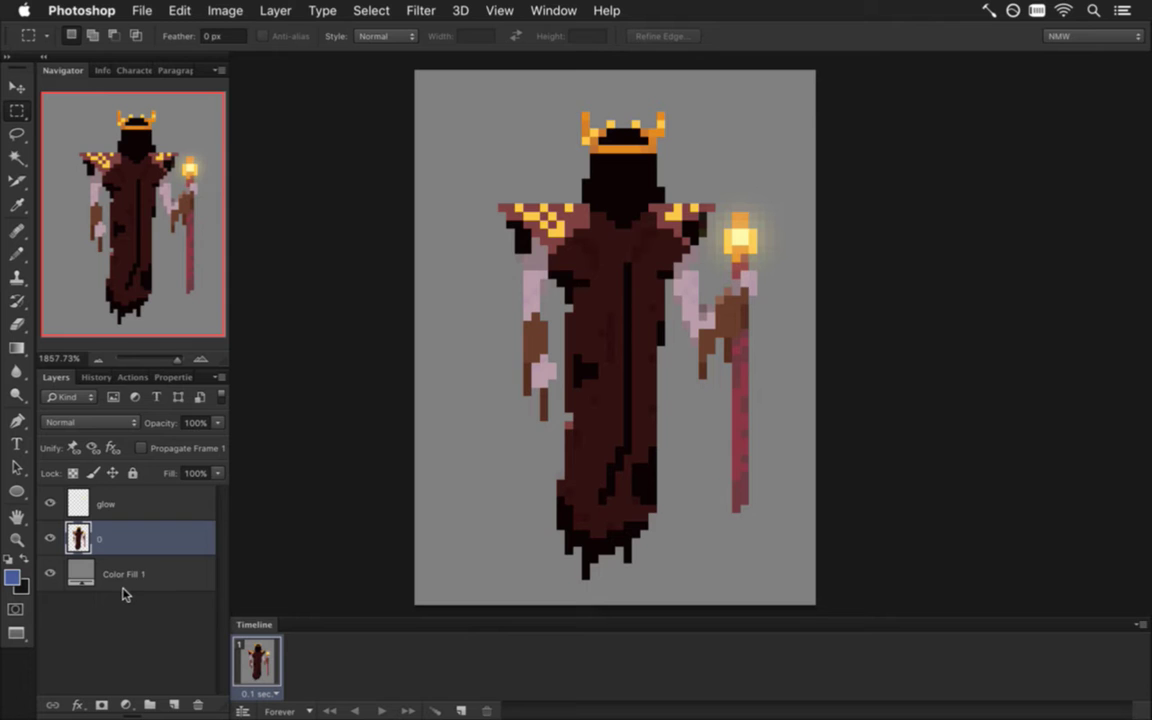
Delete the glow layer and layer 0 so that only Color Fill 1 remains
double_click(130, 512)
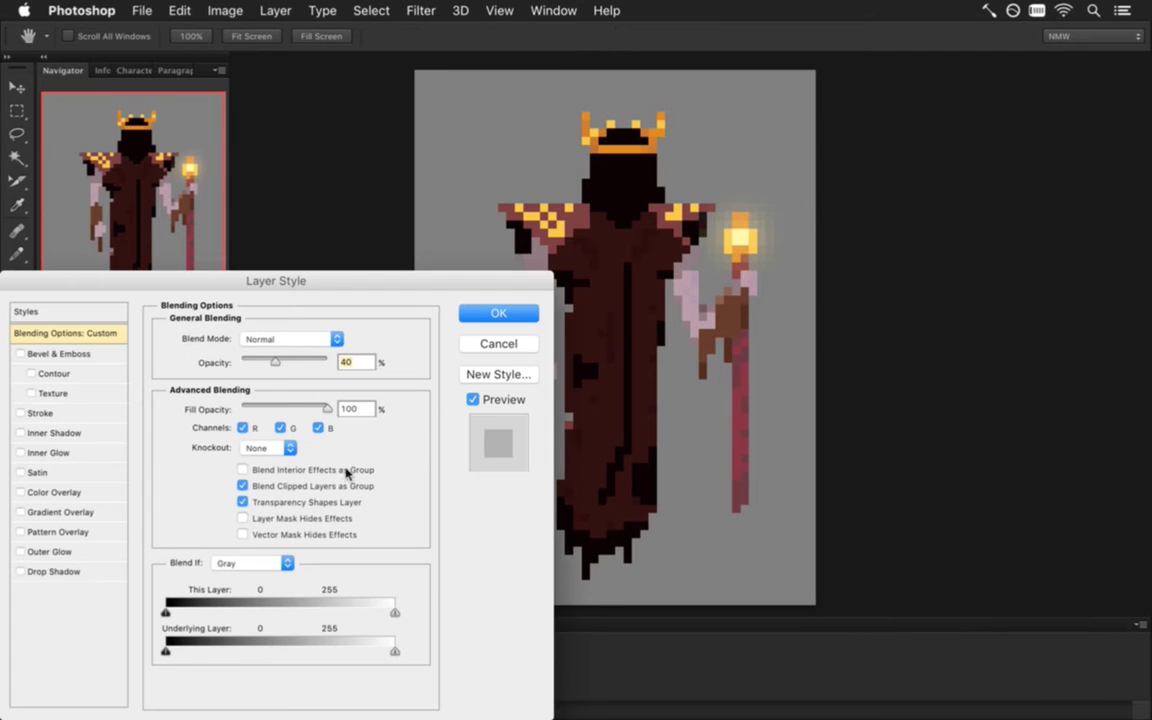
click(497, 343)
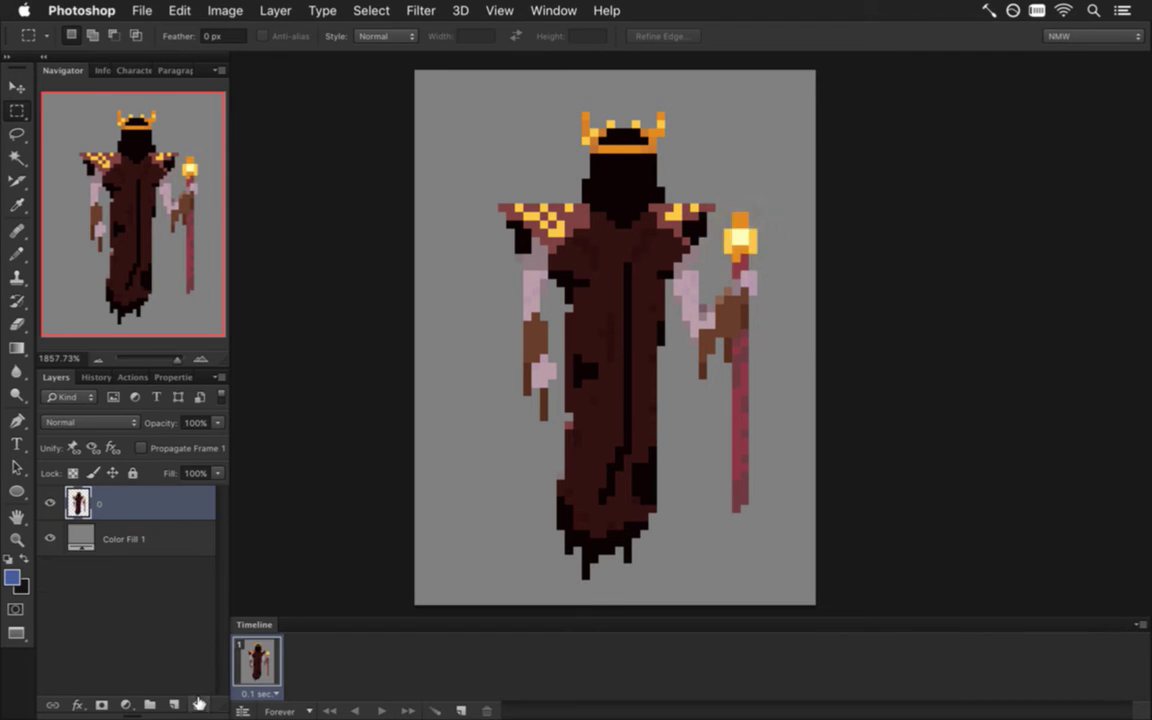
click(198, 705)
click(198, 705)
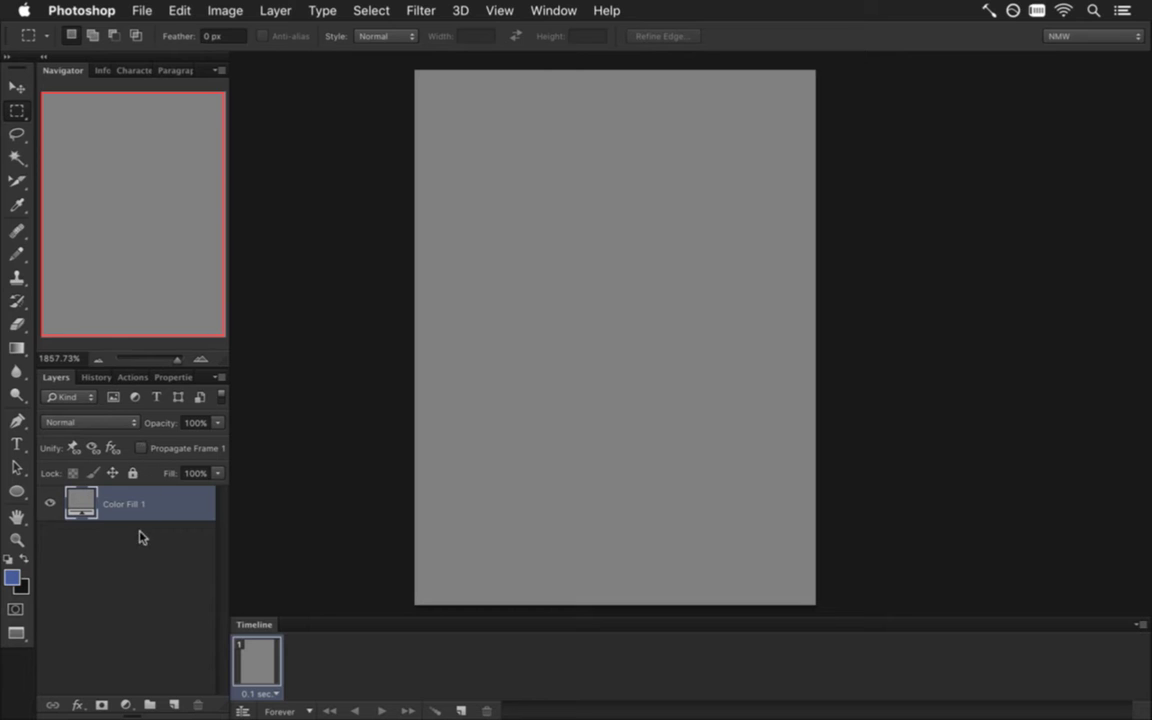
Add a new empty layer above Color Fill 1 and turn off Propagate Frame 1
click(173, 705)
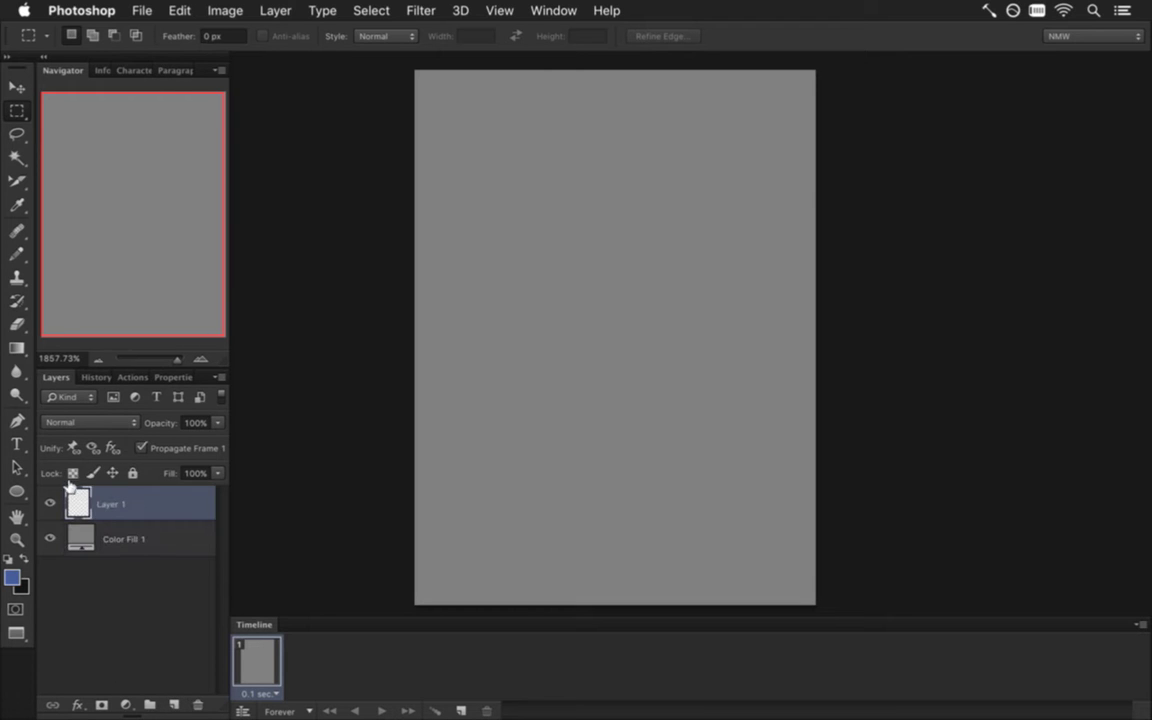
click(142, 449)
Switch to Xcode and open Constants.cpp
key(super+Tab)
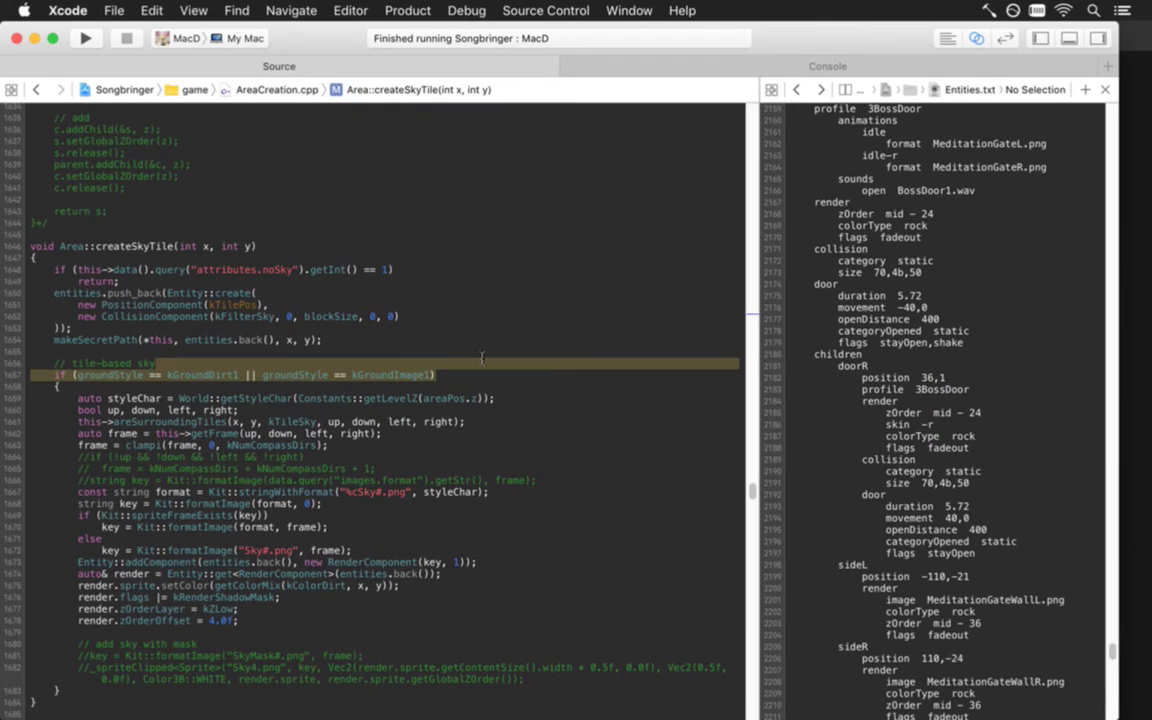
click(481, 357)
key(shift+super+o)
text(constcp)
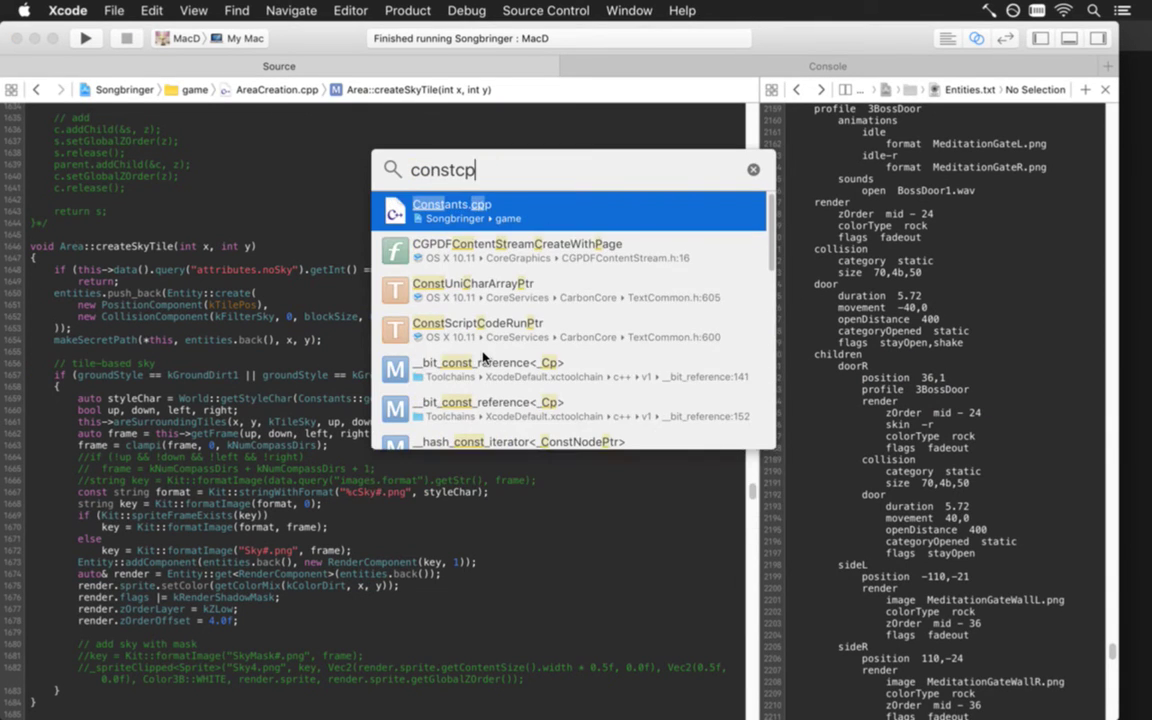
key(Return)
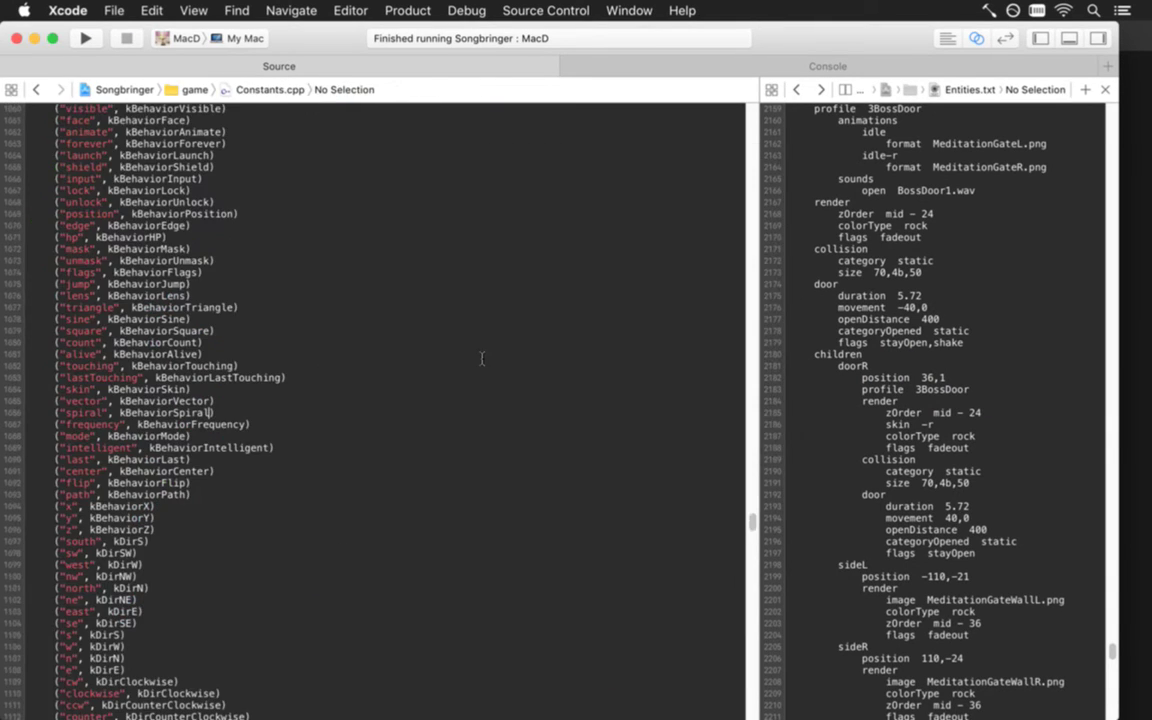
Find the lightning sword item in Constants.cpp and select its hex colour code ffe898
key(super+f)
text(lig)
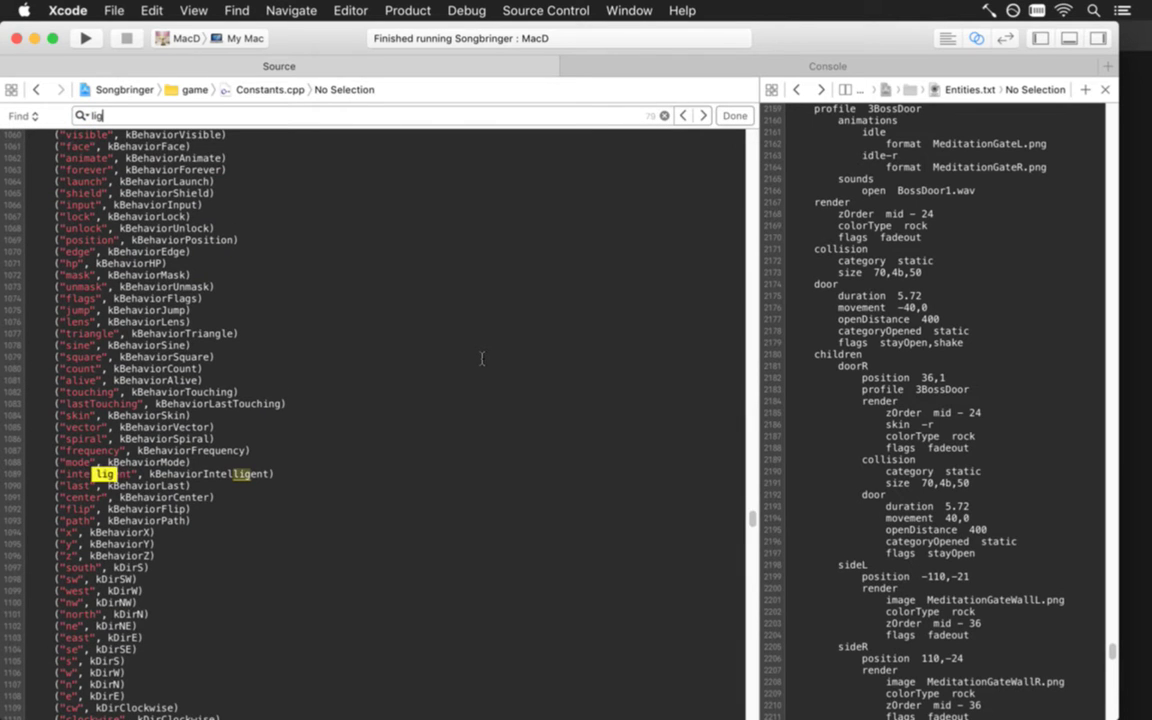
text(htningswo)
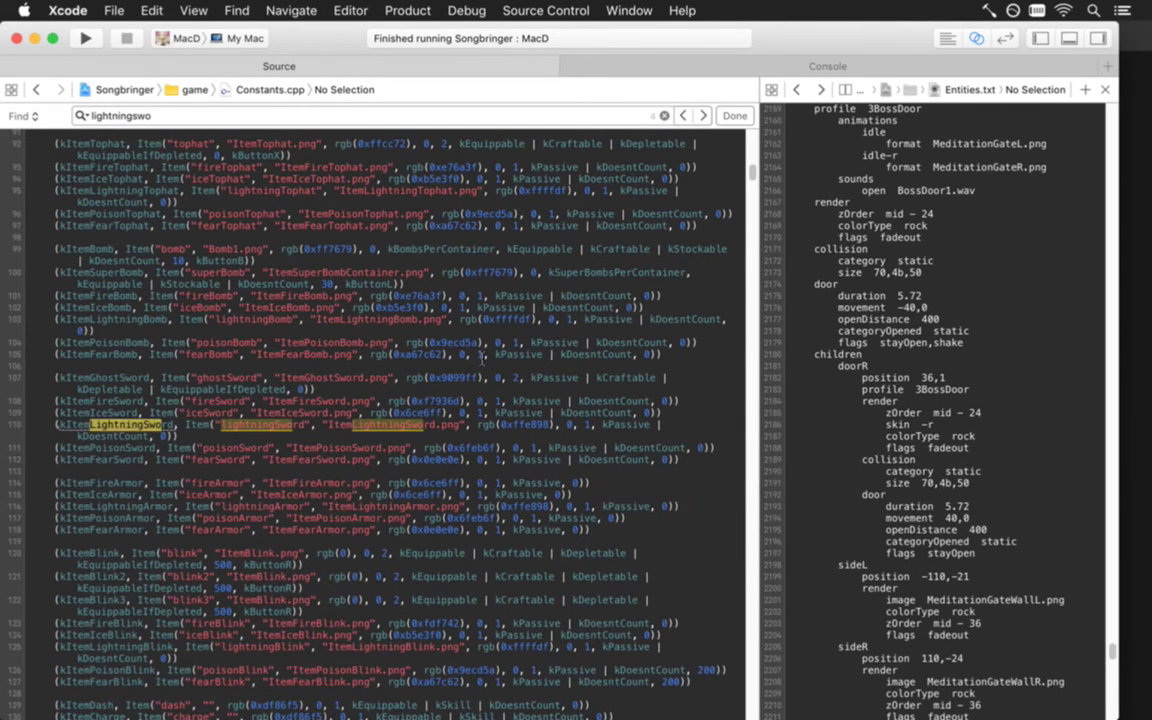
key(Escape)
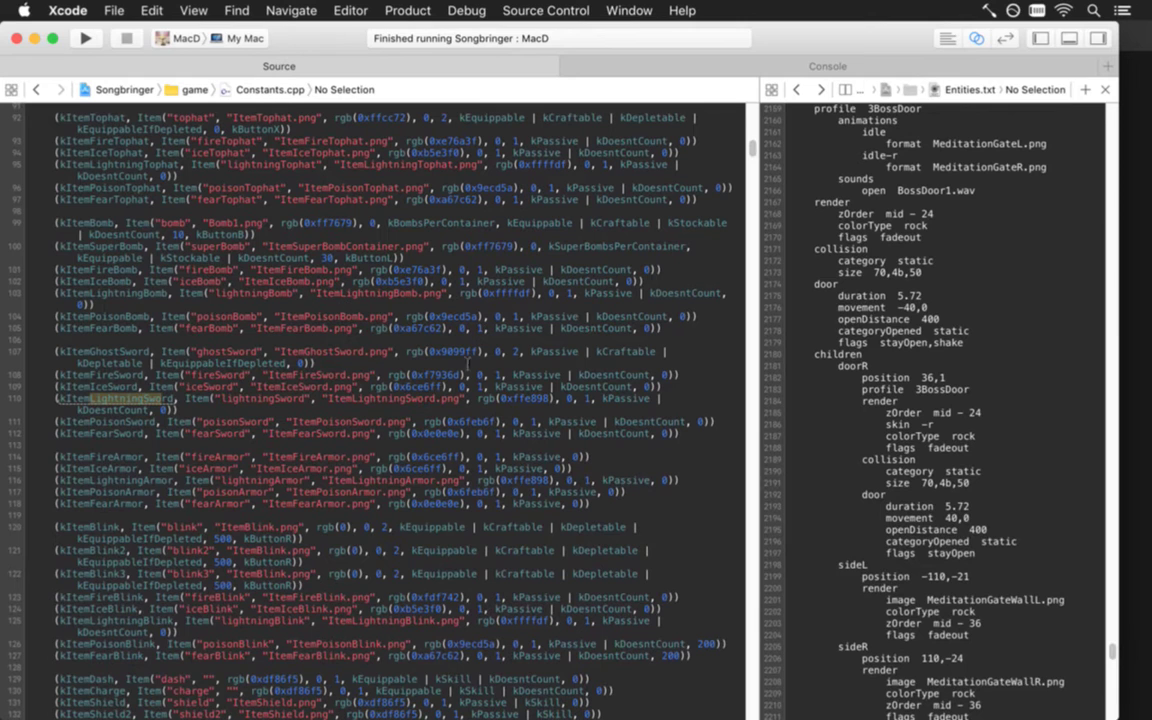
drag(509, 399, 546, 400)
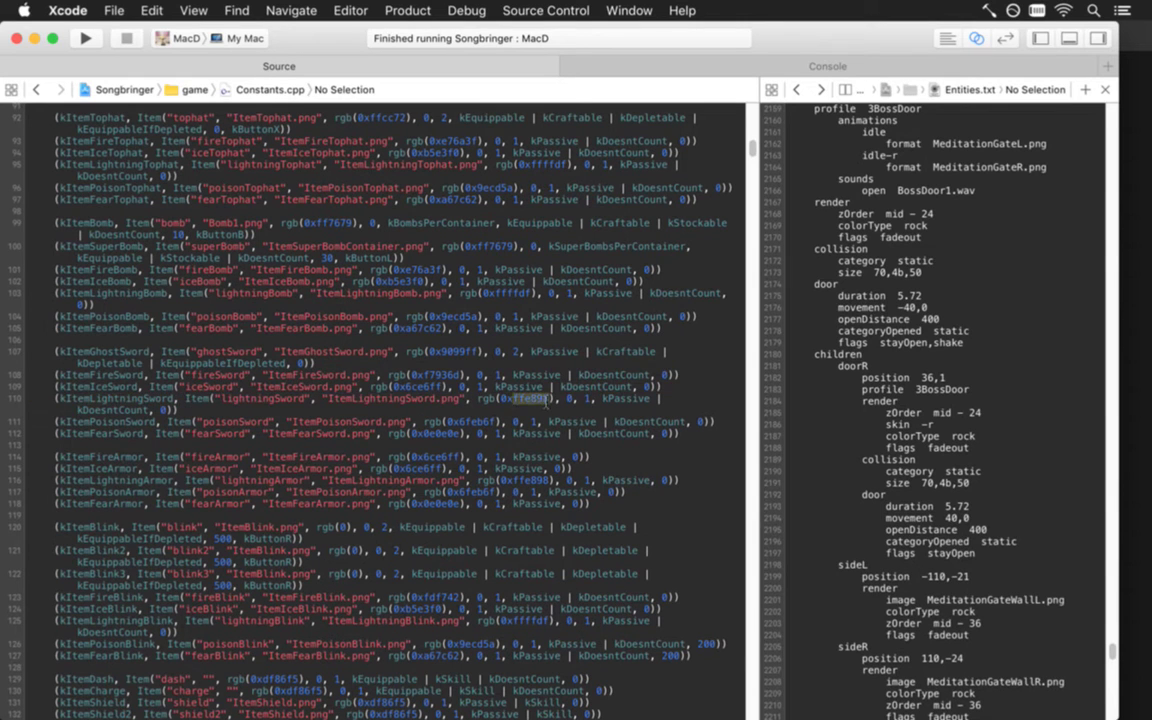
Switch back to Photoshop, set the foreground colour to ffe898 and activate the Pencil tool
key(super+Tab)
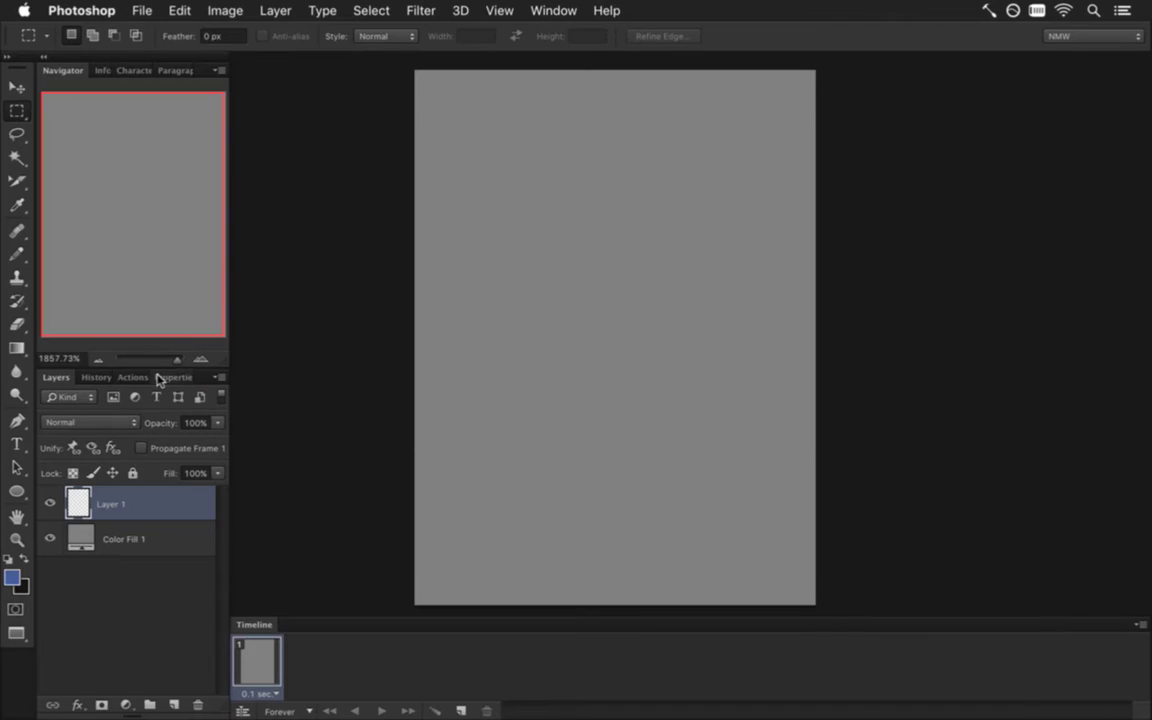
click(12, 576)
text(ffe898)
click(1058, 224)
key(b)
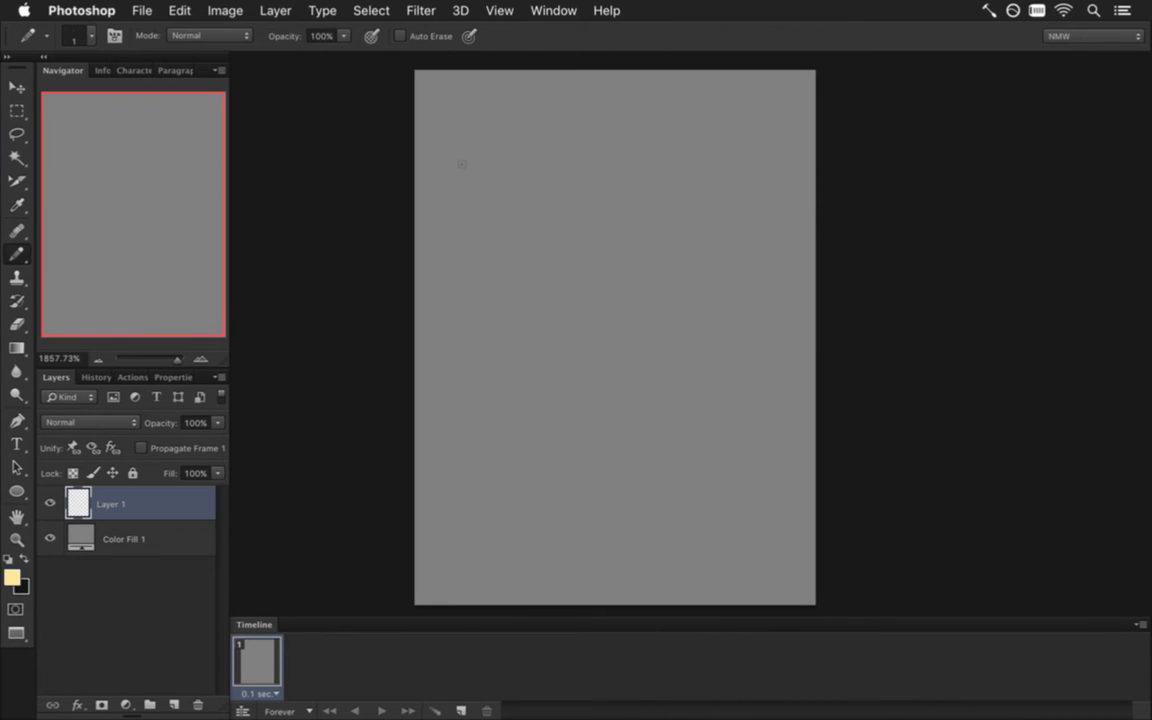
Rename Layer 1 to pal, paint a small yellow swatch near the canvas's upper-left corner and save the document
double_click(108, 504)
text(B)
text(al)
key(Return)
key(super+s)
Show the PaintersWheel colour wheel alongside the Color settings and enlarge it so the whole wheel is usable
key(i)
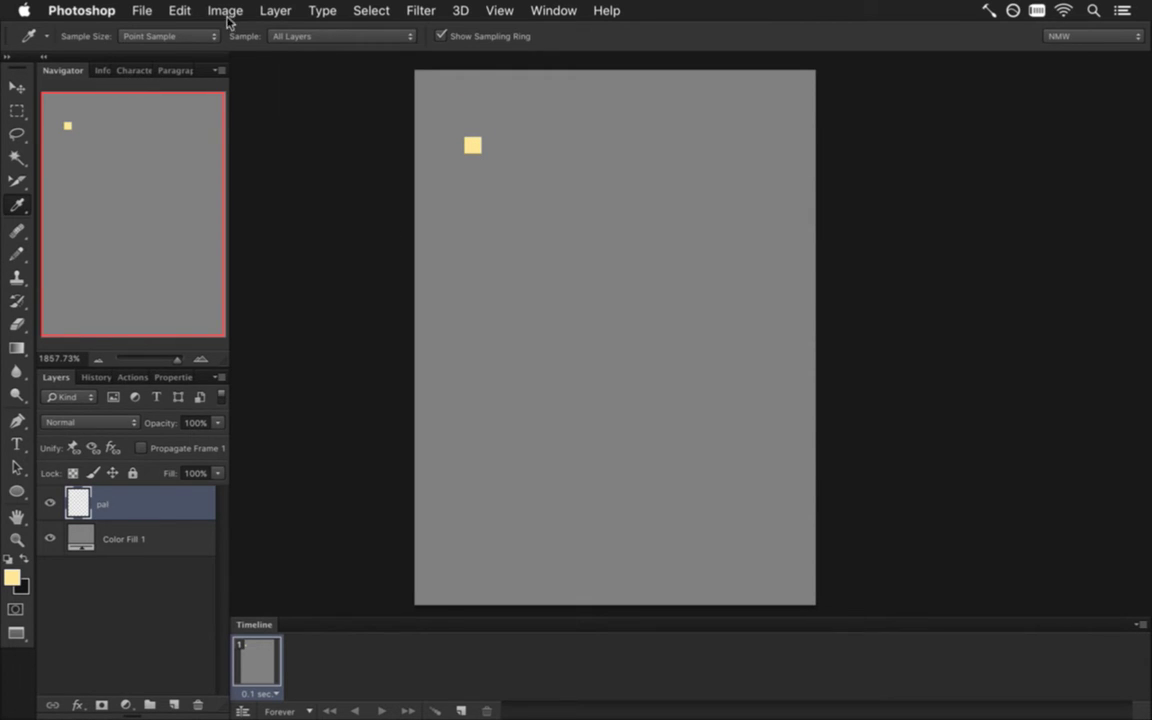
click(556, 10)
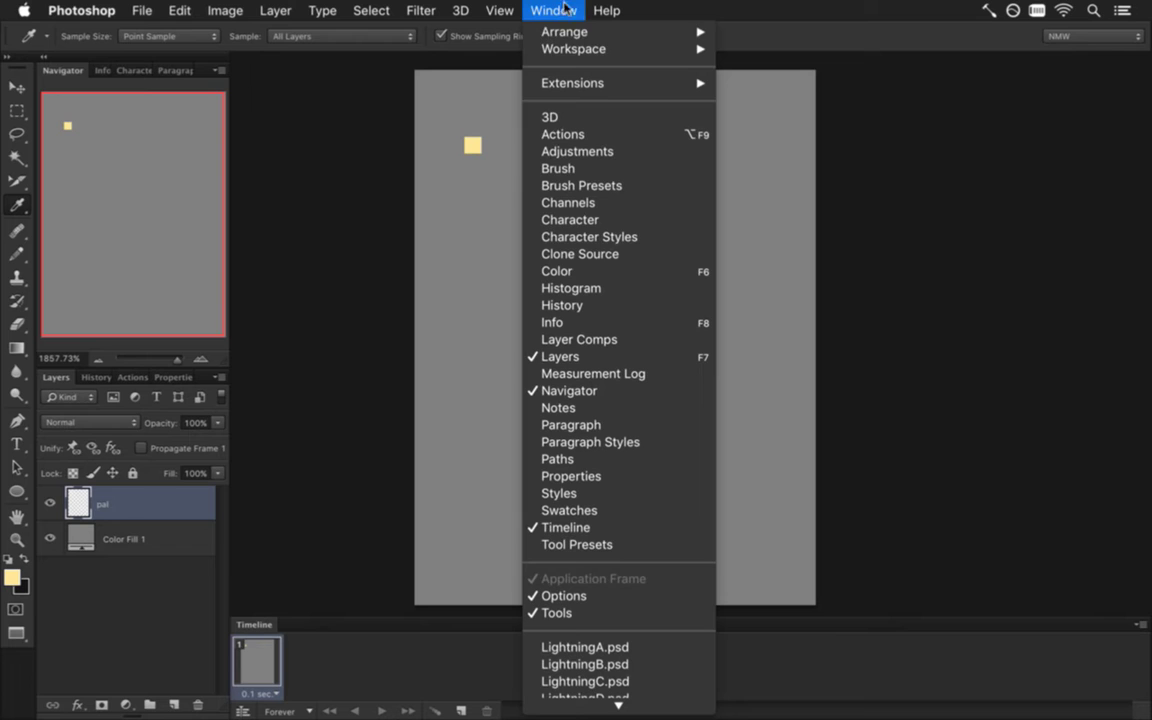
click(562, 267)
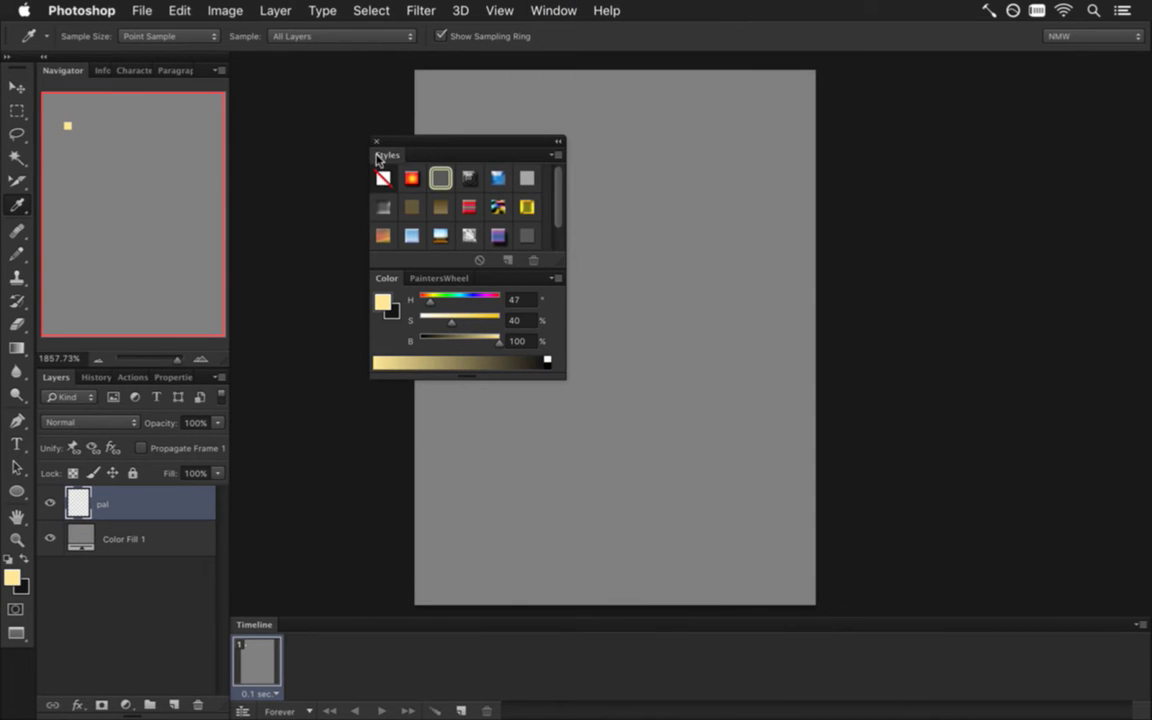
click(376, 141)
click(540, 10)
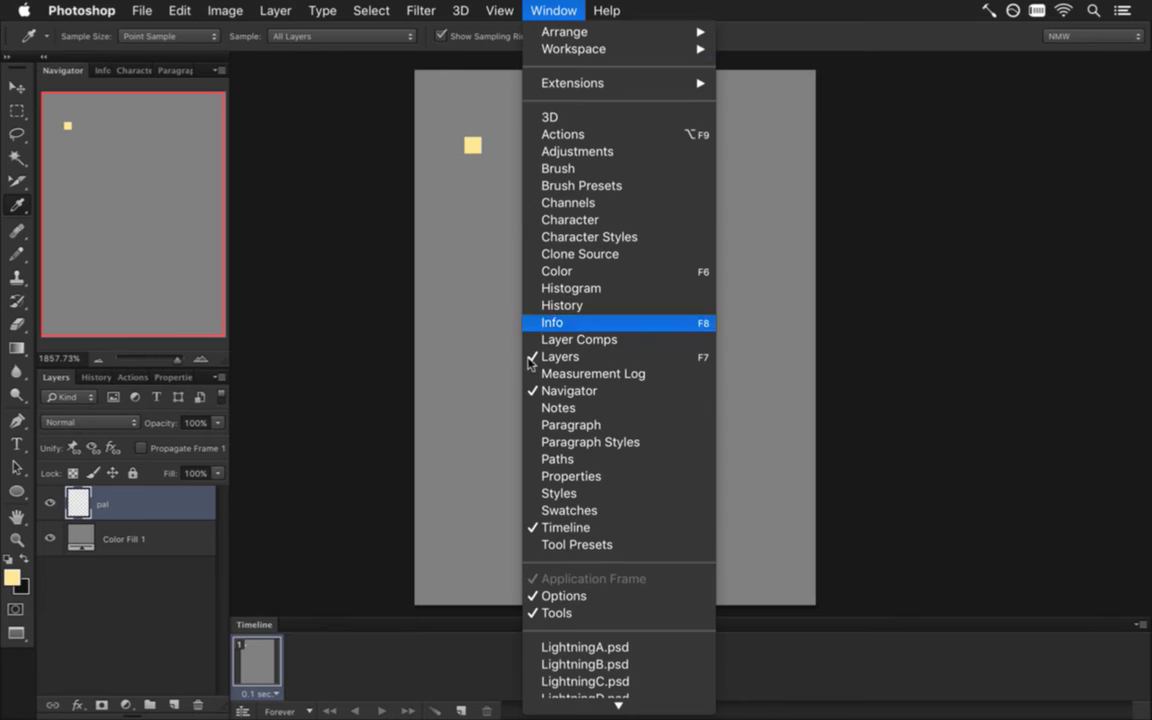
click(556, 189)
drag(411, 148, 722, 158)
click(688, 156)
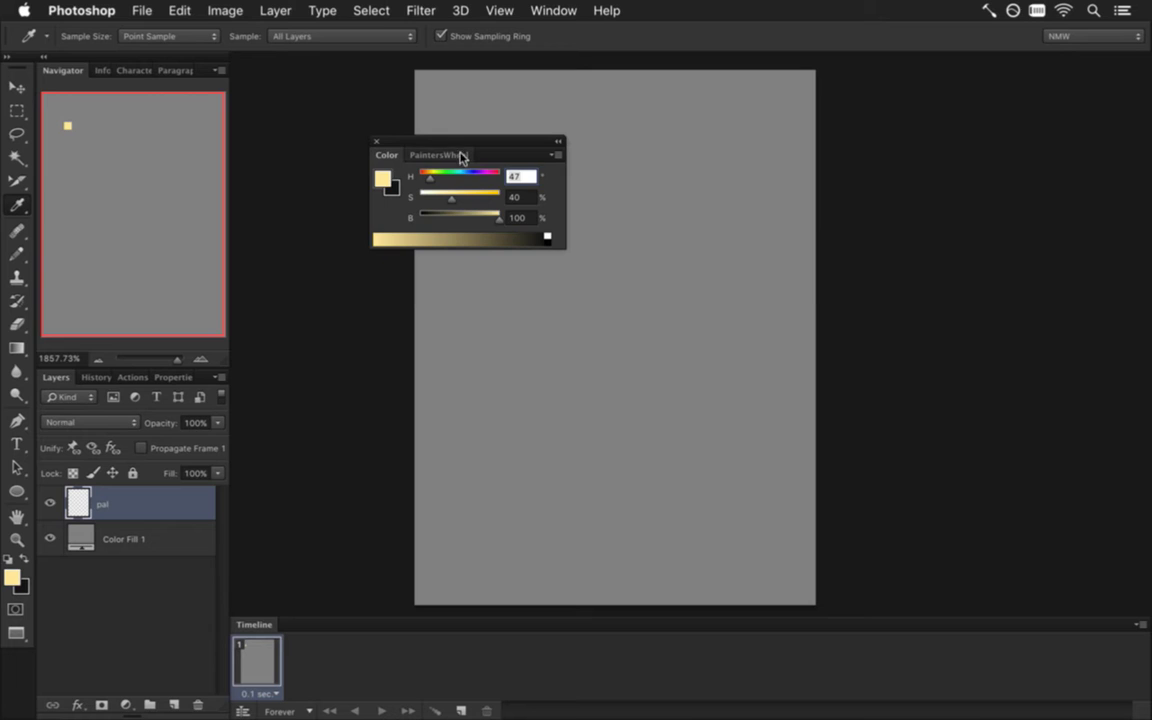
click(464, 157)
mouse_move(563, 243)
mouse_down()
mouse_move(597, 275)
mouse_move(596, 257)
mouse_move(602, 380)
mouse_up()
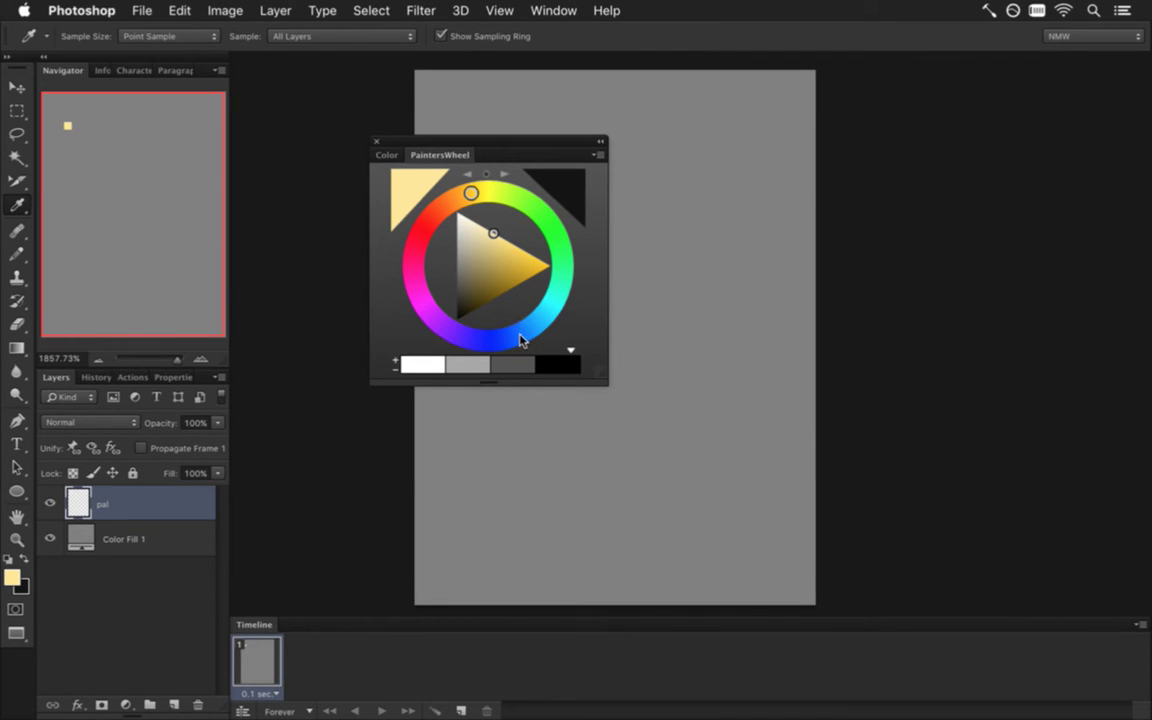
Pick the light blue opposite the yellow on the colour wheel, close the wheel and paint a swatch beside the yellow one
click(514, 339)
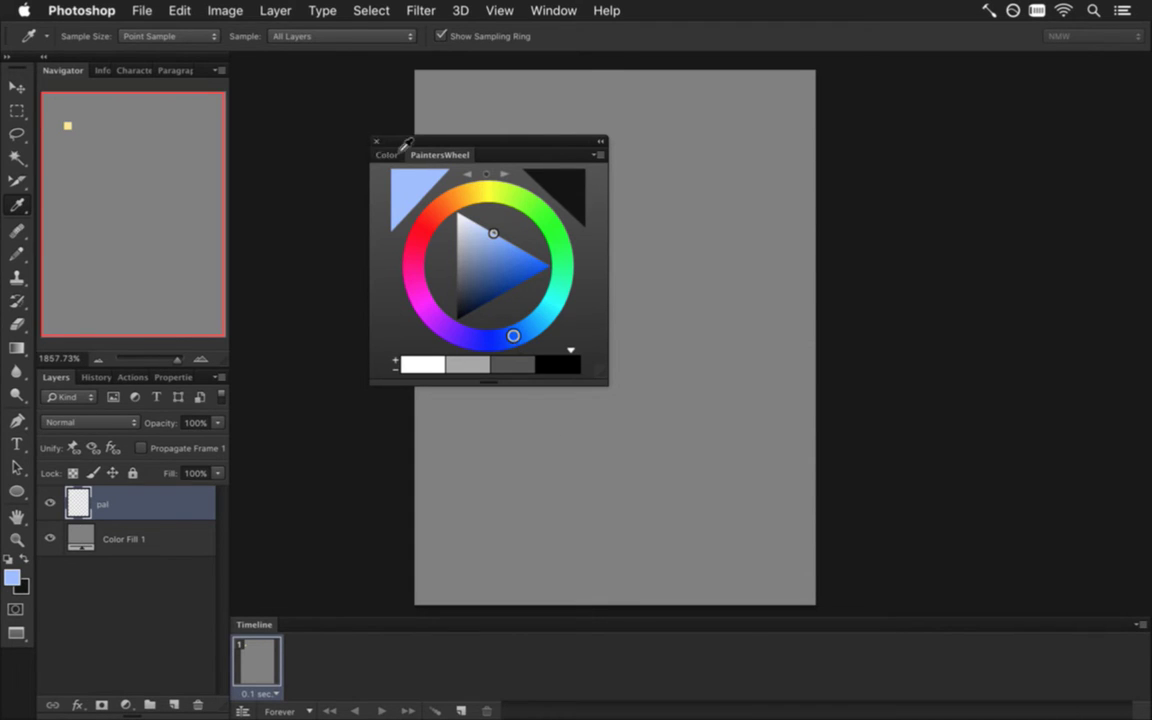
click(377, 142)
key(b)
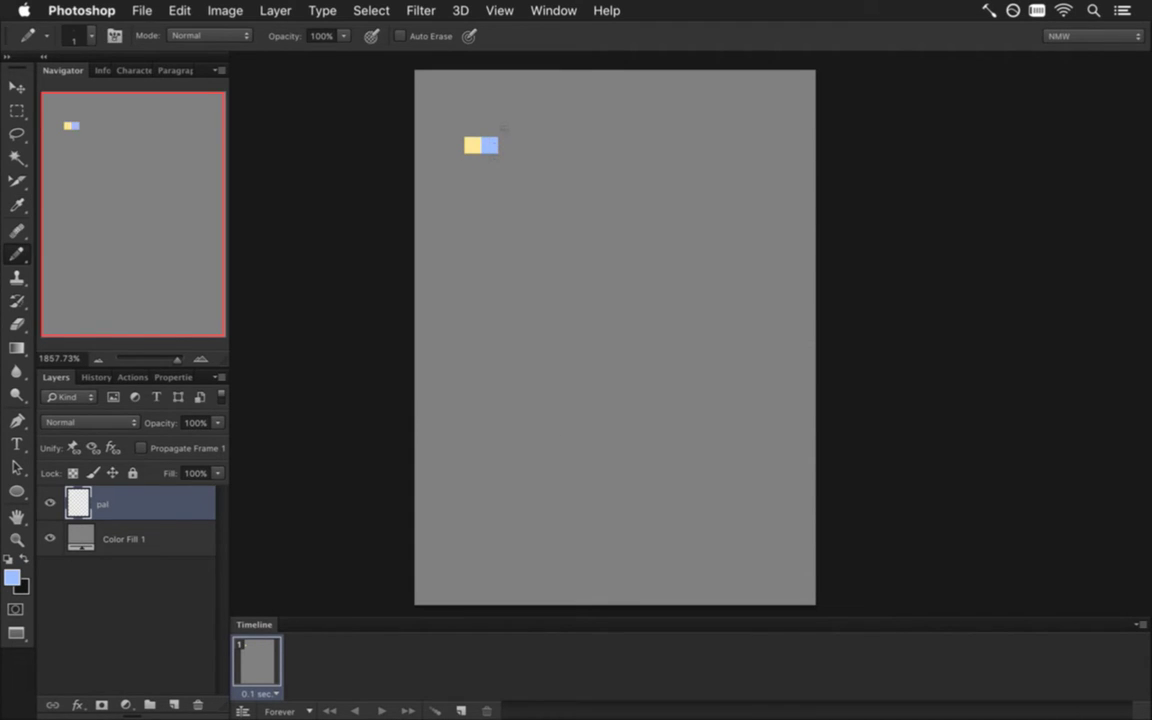
Sample the yellow swatch, shift it to a darker, more saturated orange (ddac72) and paint that colour directly beneath the yellow swatch
key(i)
click(472, 146)
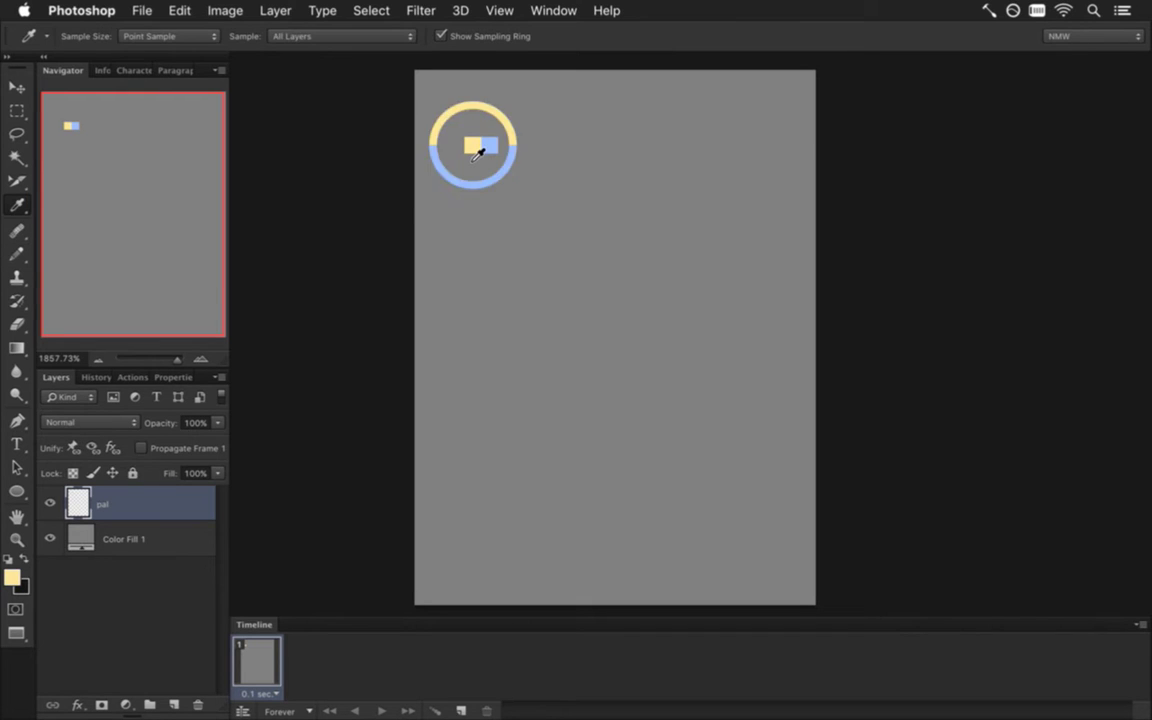
click(12, 576)
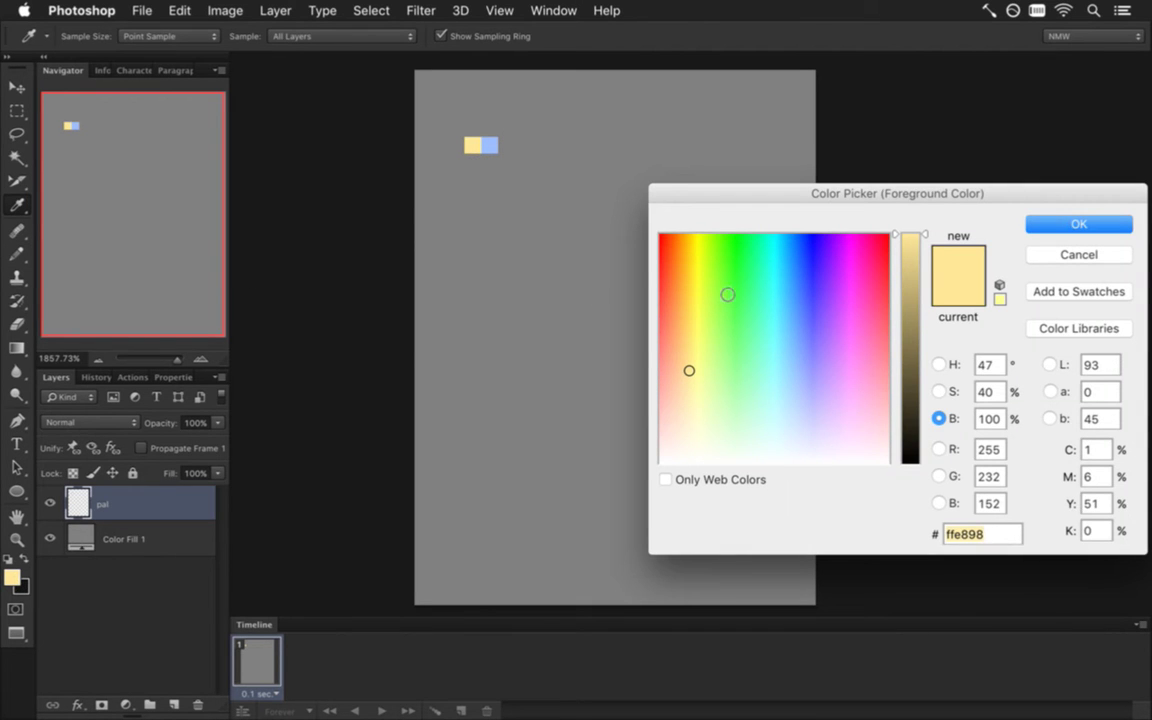
click(938, 364)
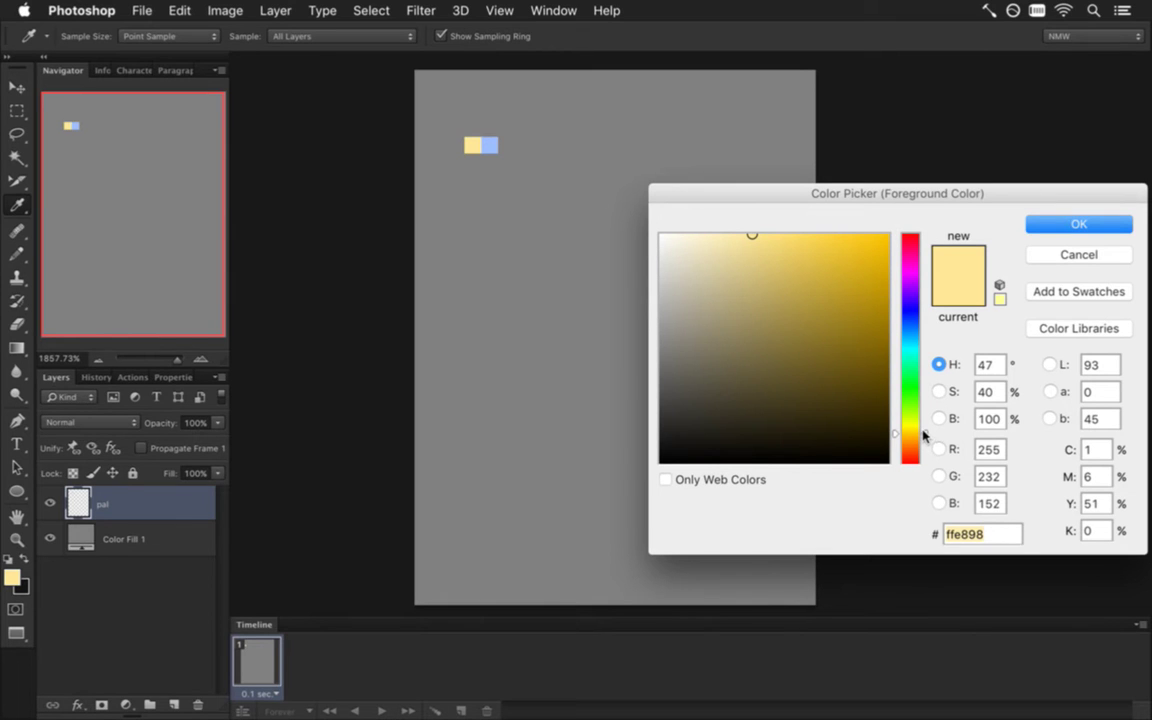
drag(923, 431, 924, 444)
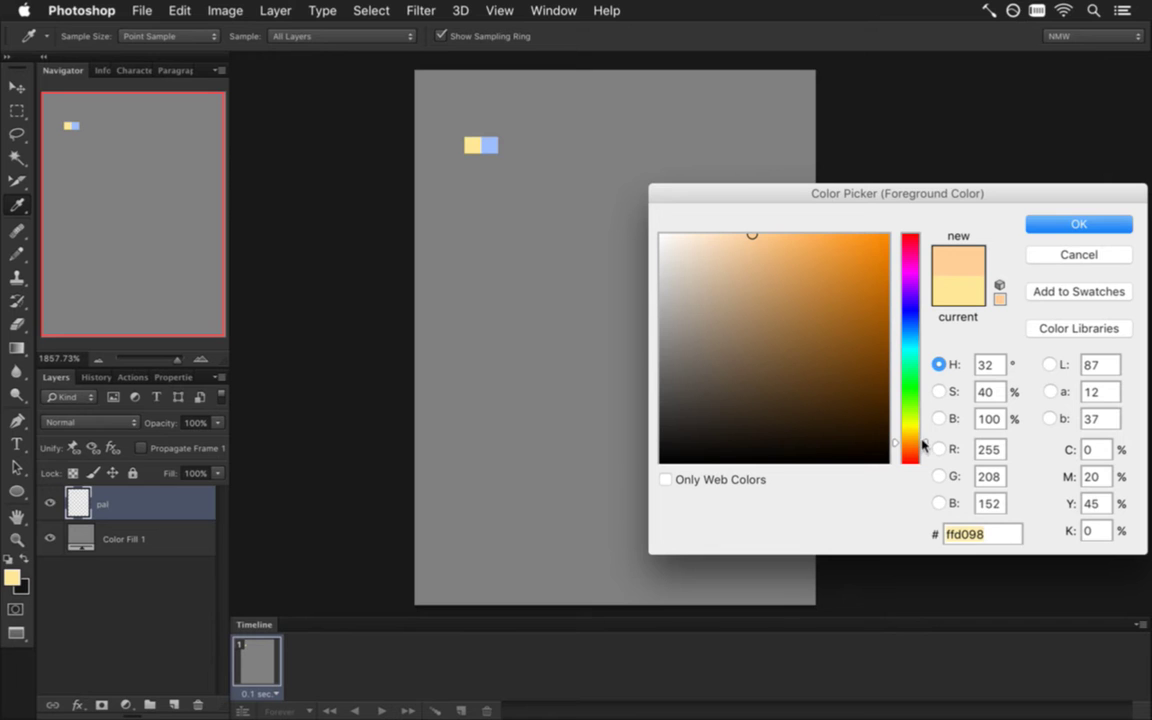
click(939, 418)
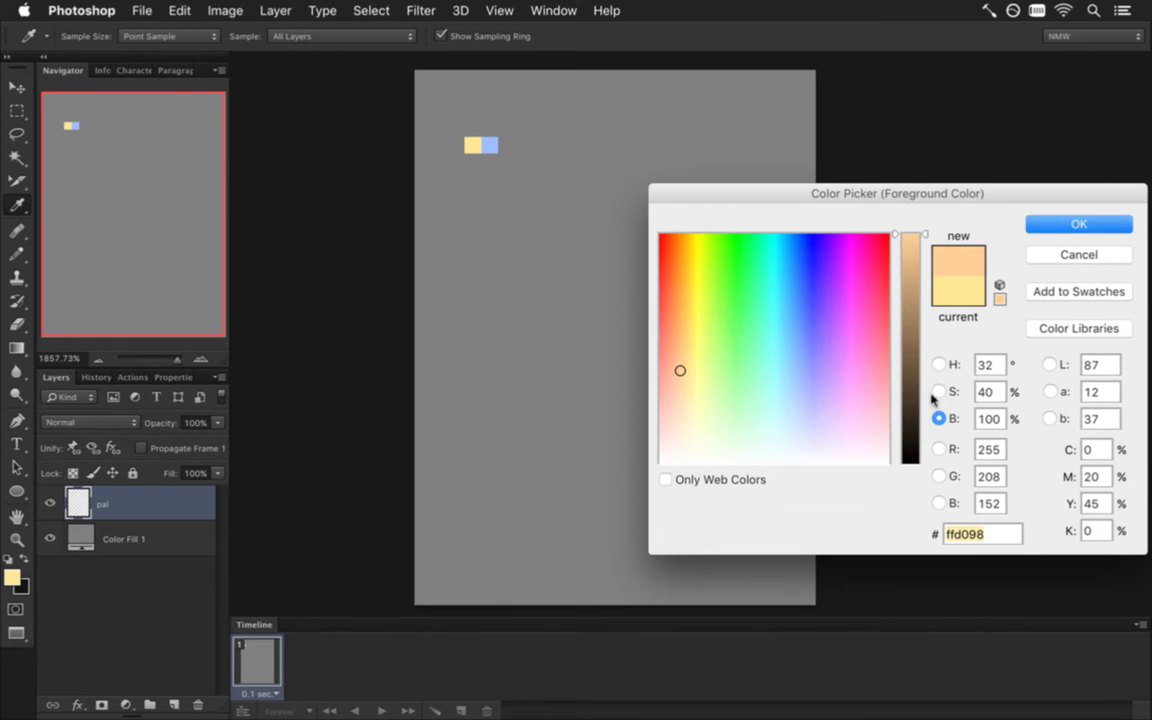
drag(924, 240, 924, 264)
click(937, 389)
drag(926, 368, 924, 357)
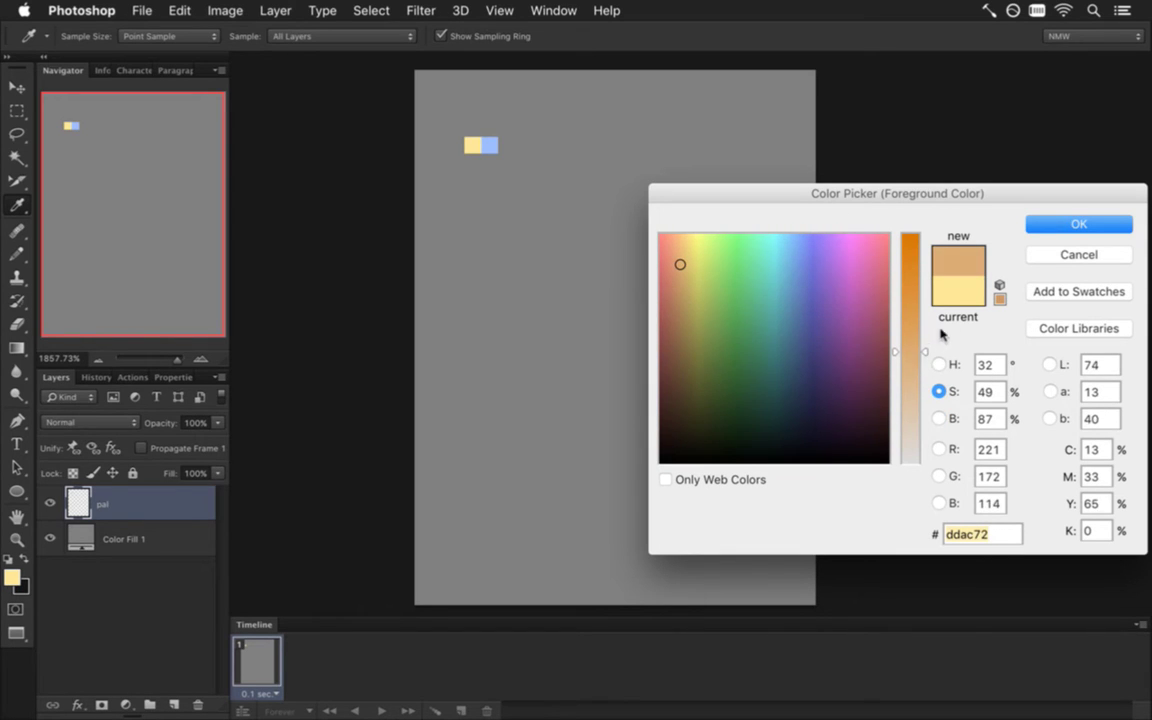
click(1032, 225)
key(b)
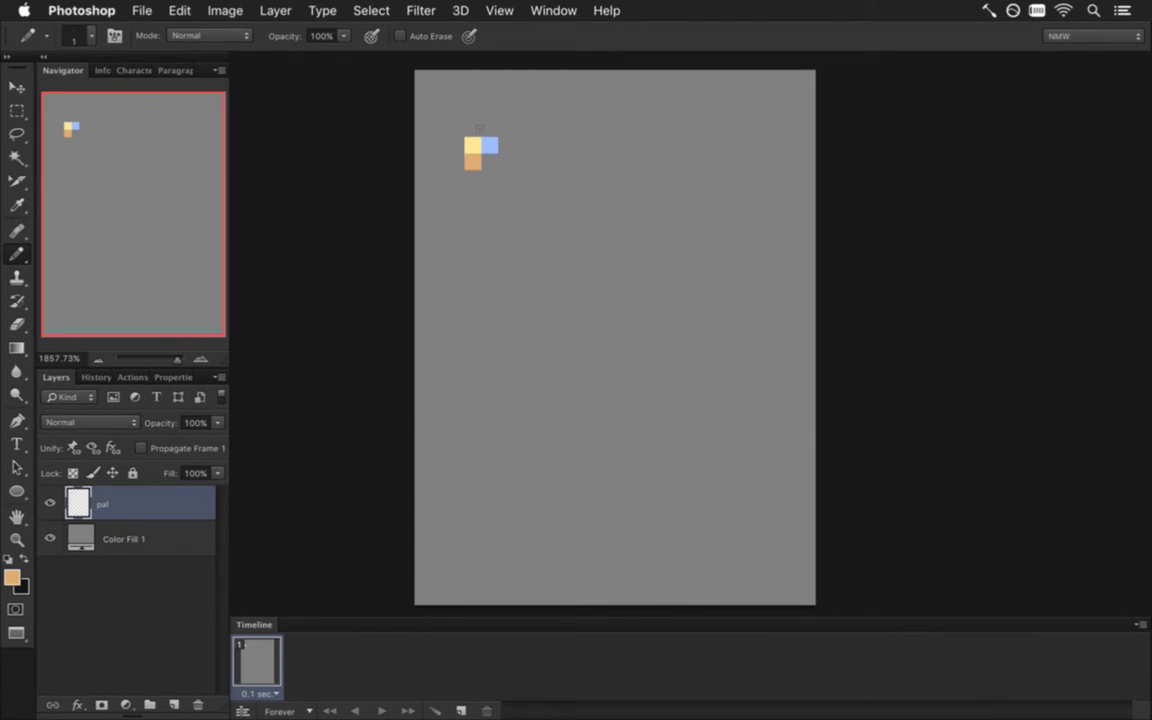
Sample the light blue swatch, shift it to a darker, more saturated violet-blue (6f6fd9) and paint that colour directly beneath the light blue swatch
key(i)
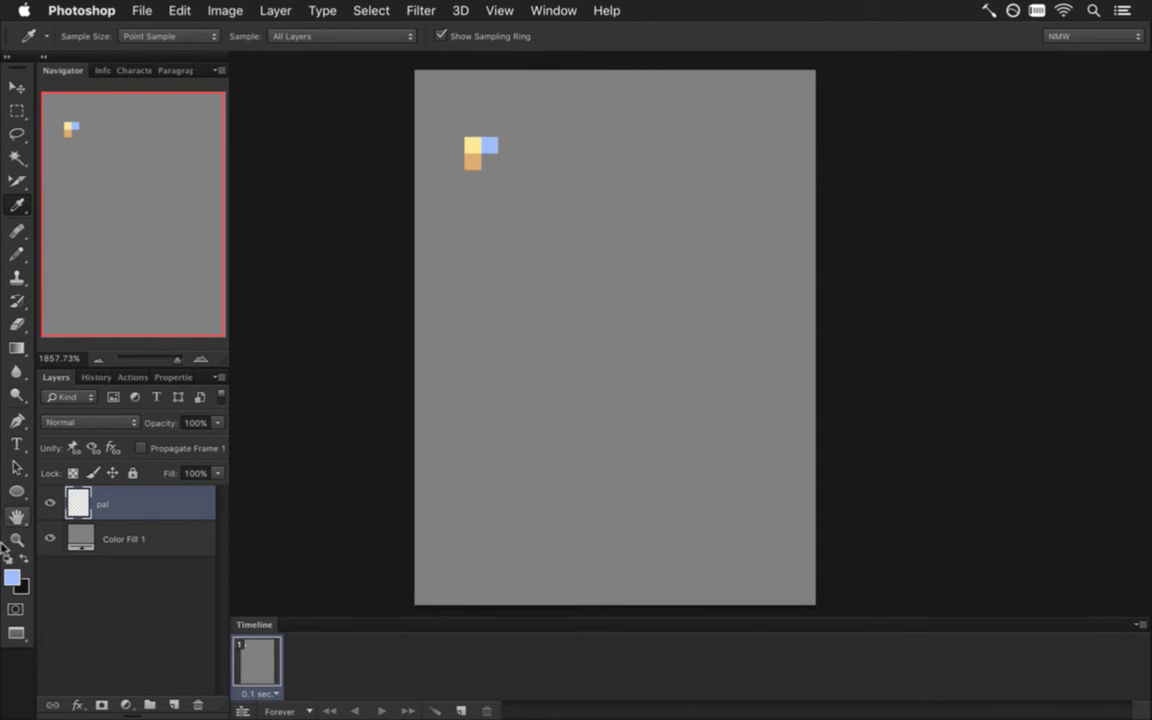
click(12, 577)
click(938, 364)
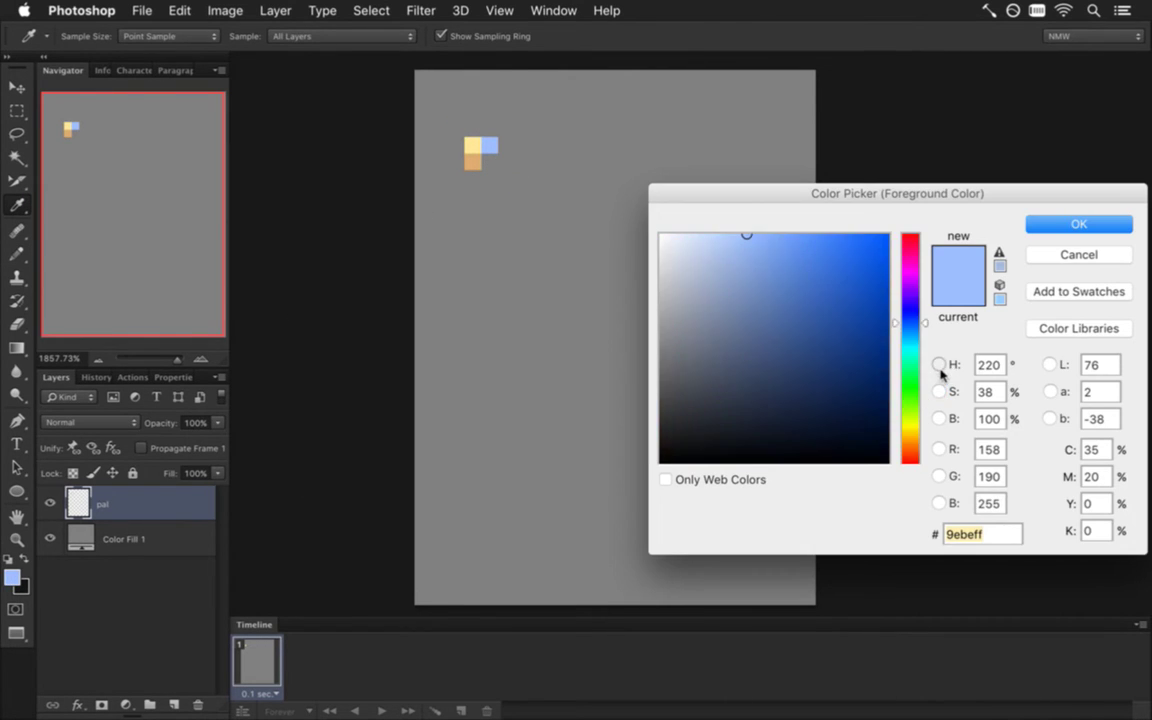
drag(925, 327, 926, 314)
click(938, 391)
drag(927, 376, 926, 355)
click(938, 418)
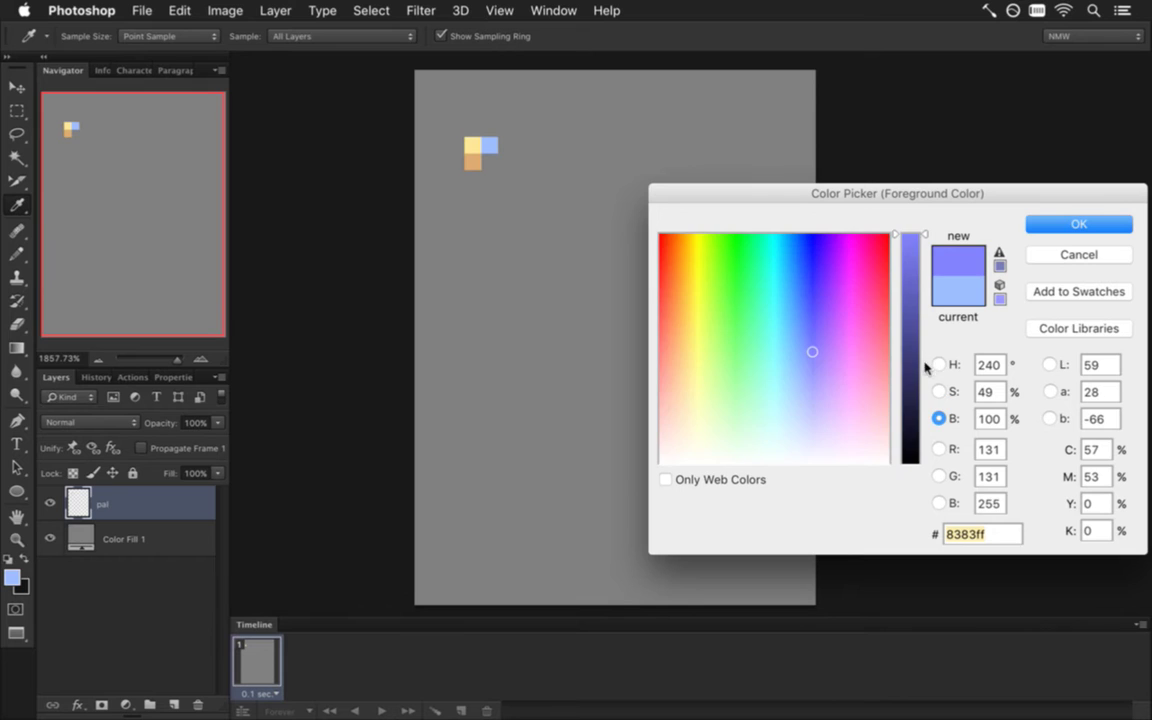
drag(920, 237, 922, 273)
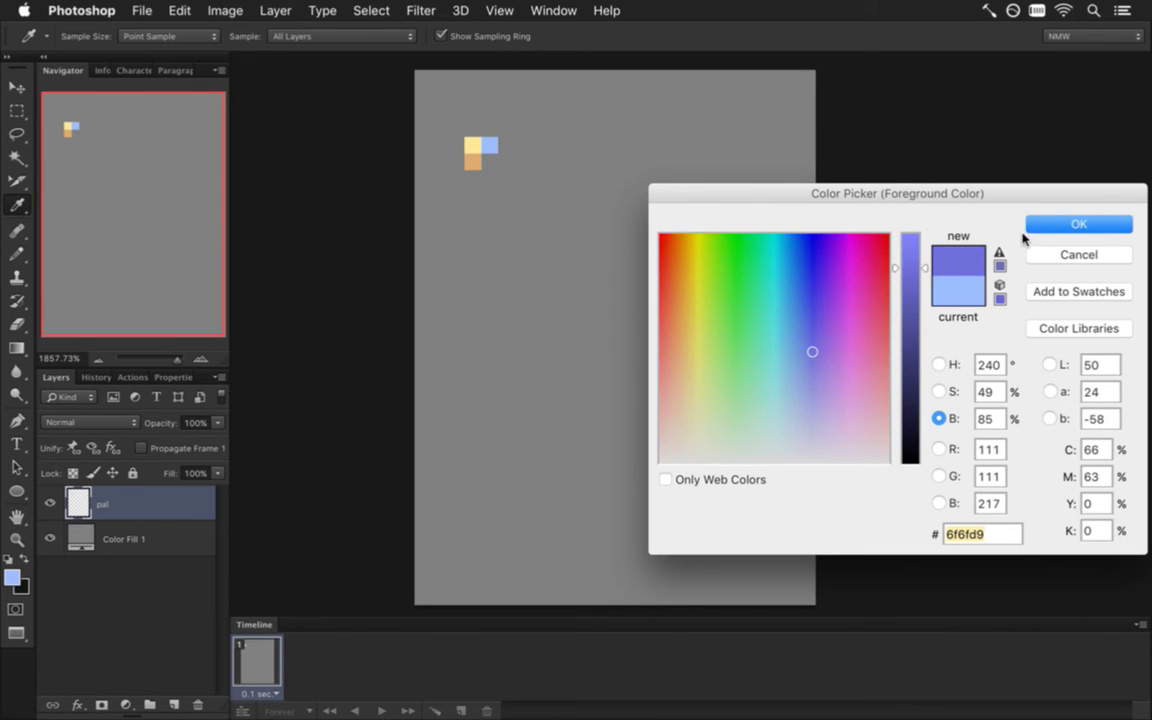
key(Return)
key(b)
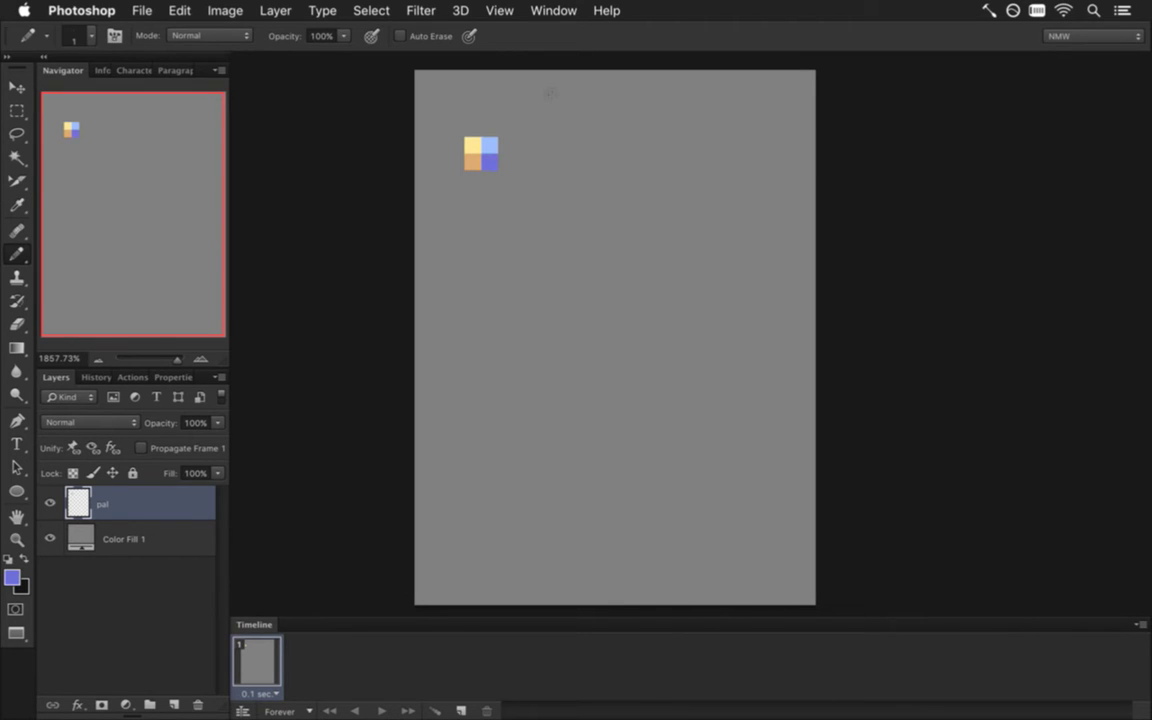
Brighten the violet-blue to 7676e6 and repaint the swatch beneath the light blue with it
click(12, 577)
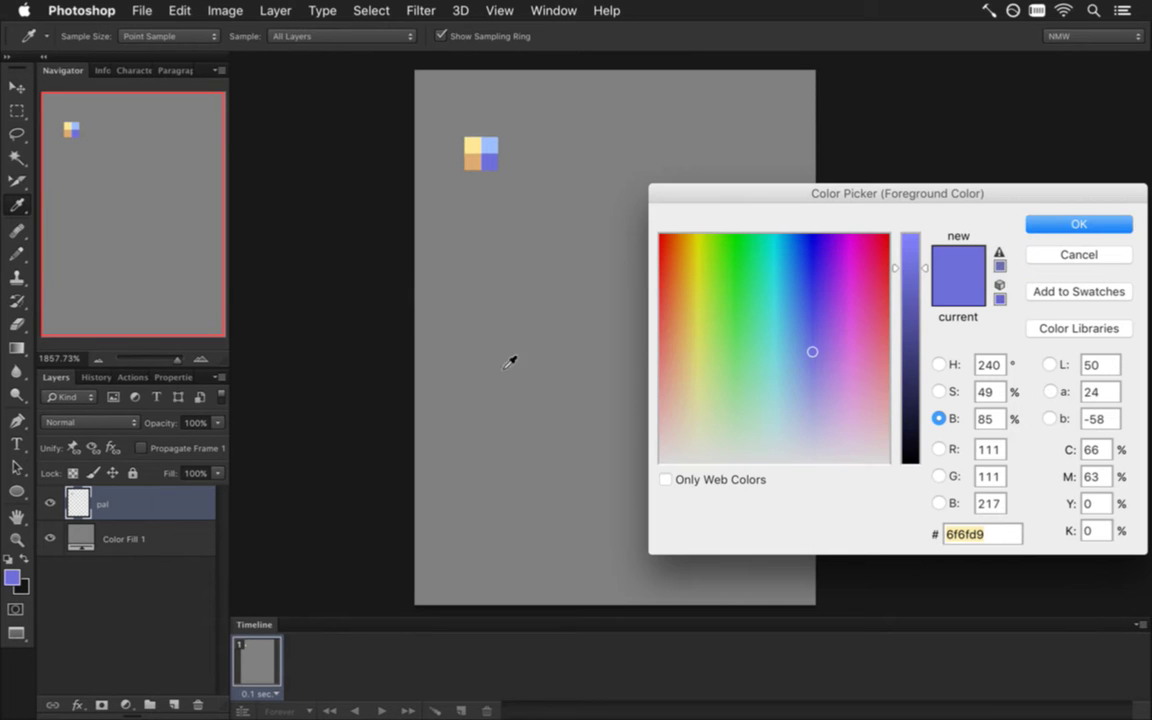
drag(920, 267, 921, 257)
key(Return)
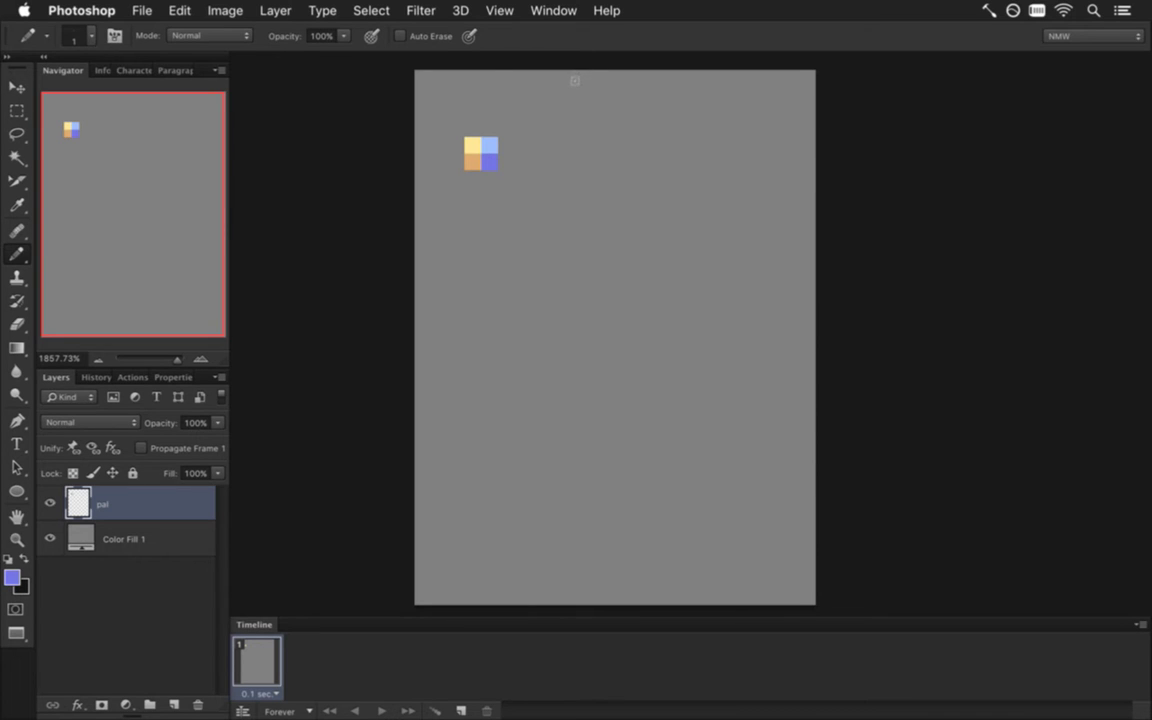
Sample the orange swatch, shift it to a darker, redder and more saturated tone (cd8660) and paint it directly beneath the orange swatch
key(i)
click(471, 161)
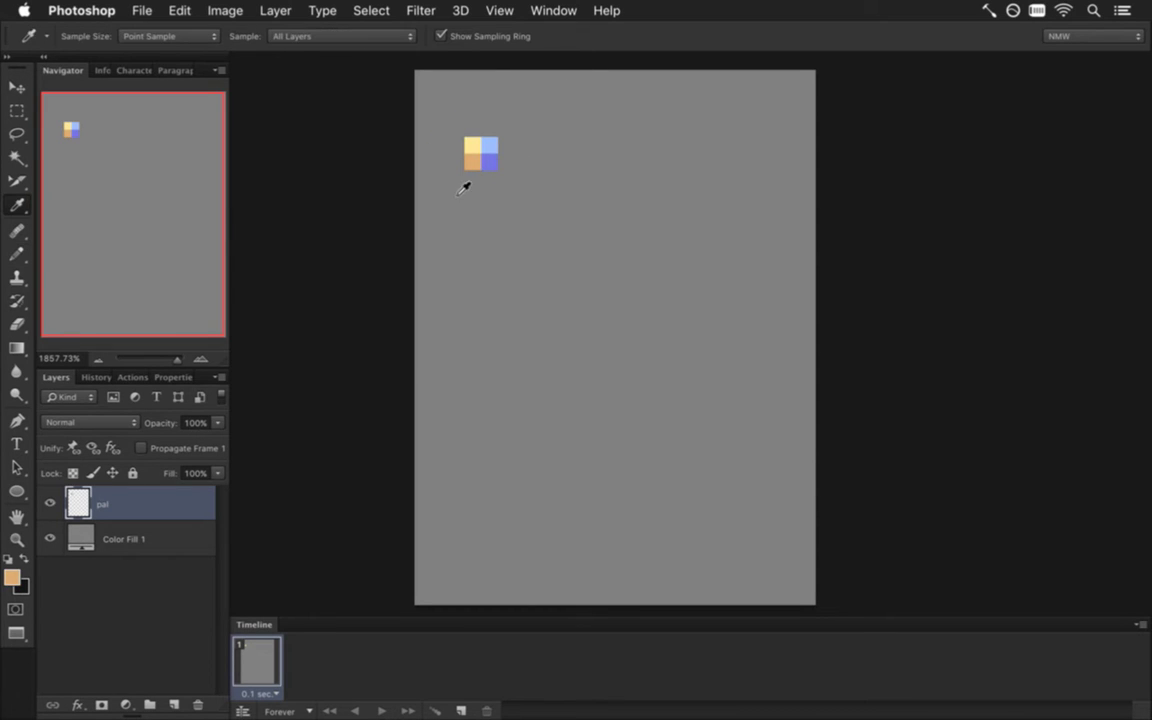
click(11, 578)
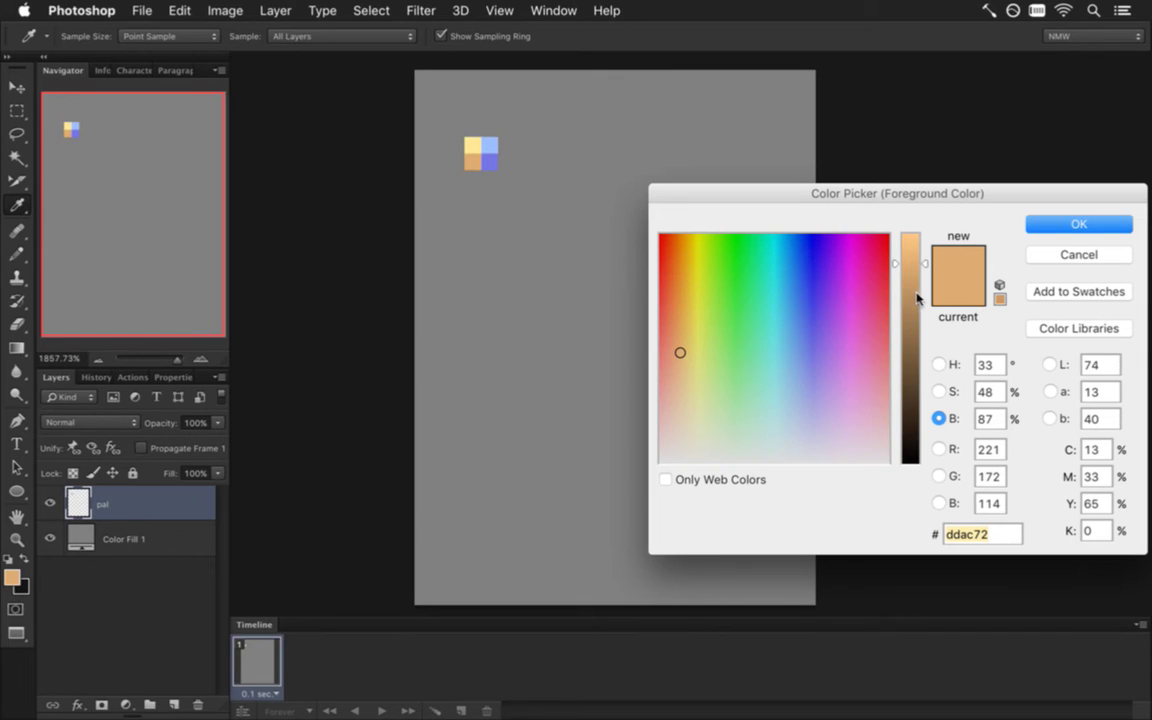
click(939, 365)
drag(925, 450, 925, 451)
click(939, 391)
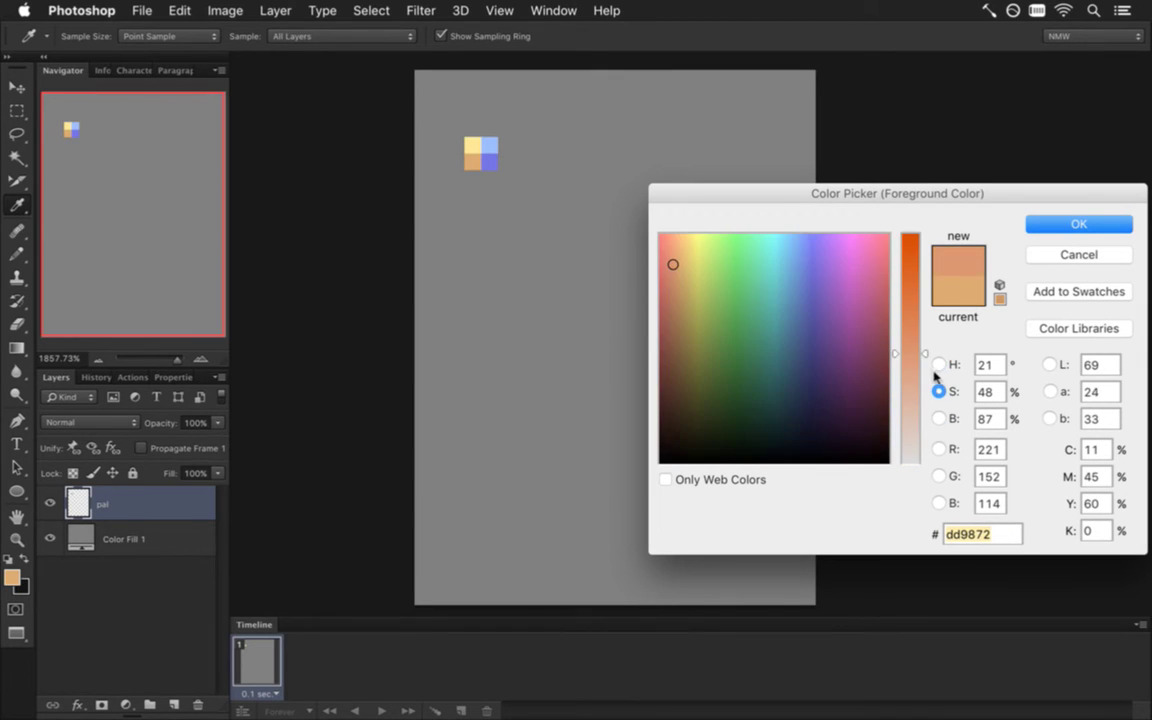
drag(924, 353, 924, 341)
click(938, 418)
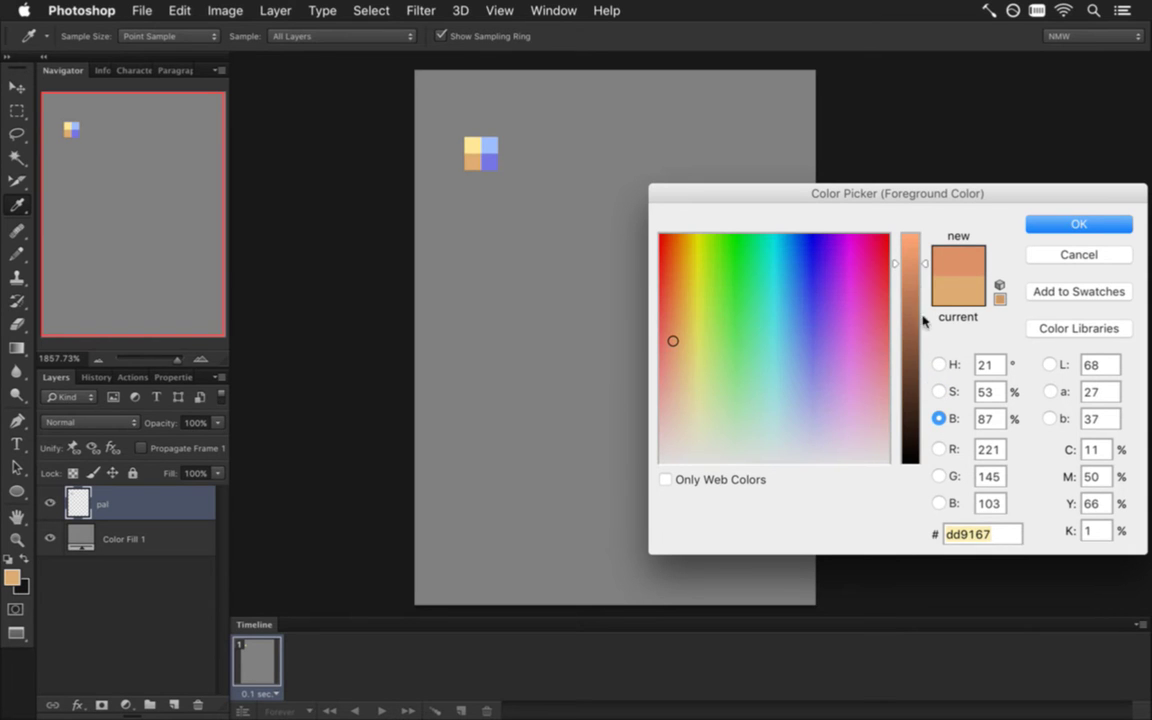
drag(925, 279, 925, 283)
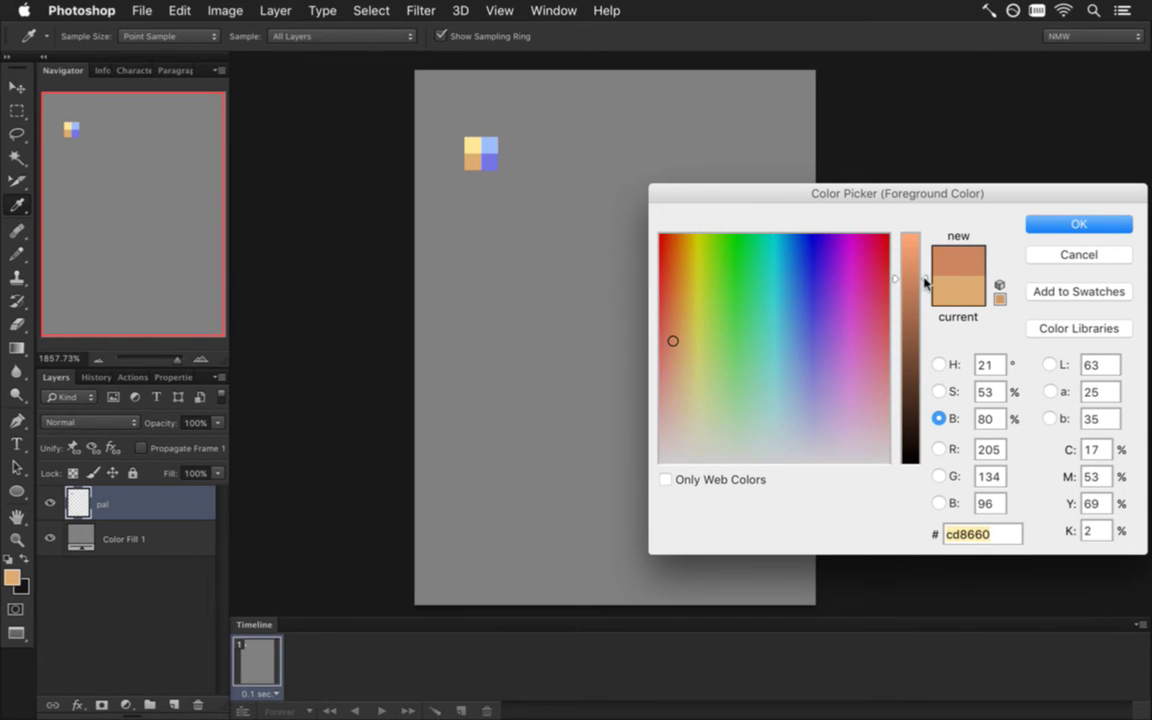
click(1021, 221)
key(b)
click(473, 180)
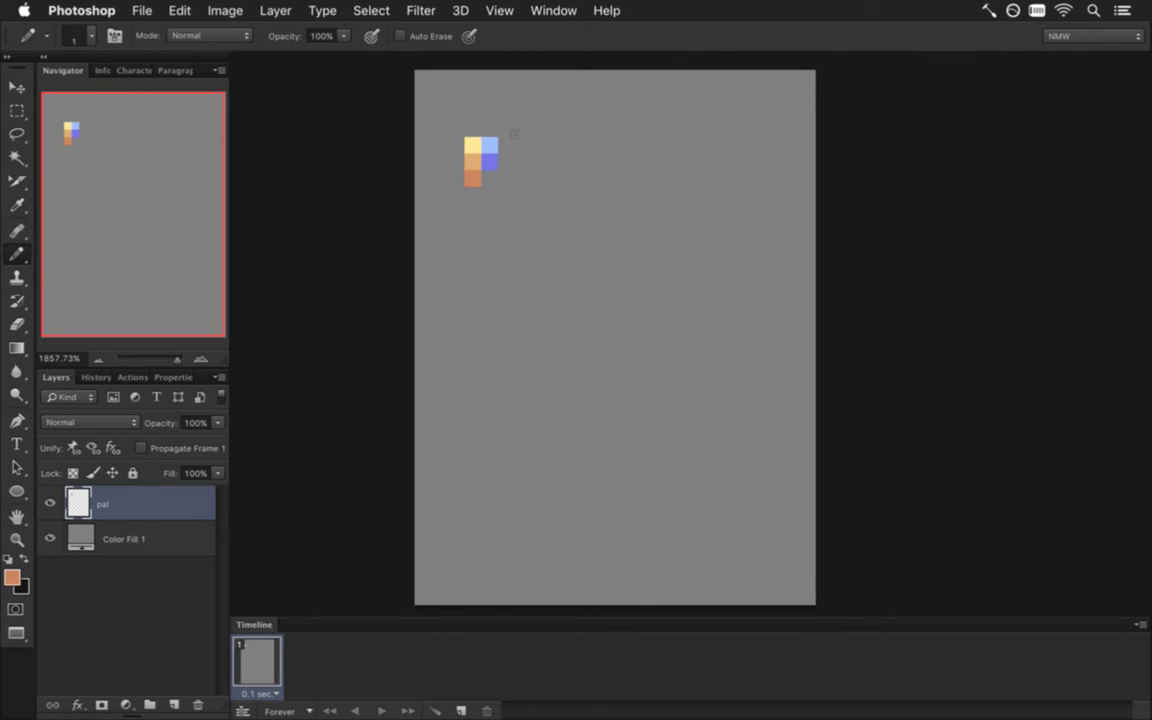
Sample the violet-blue swatch, shift it to a darker, more saturated blue (5454c4) and paint it directly beneath that swatch
key(i)
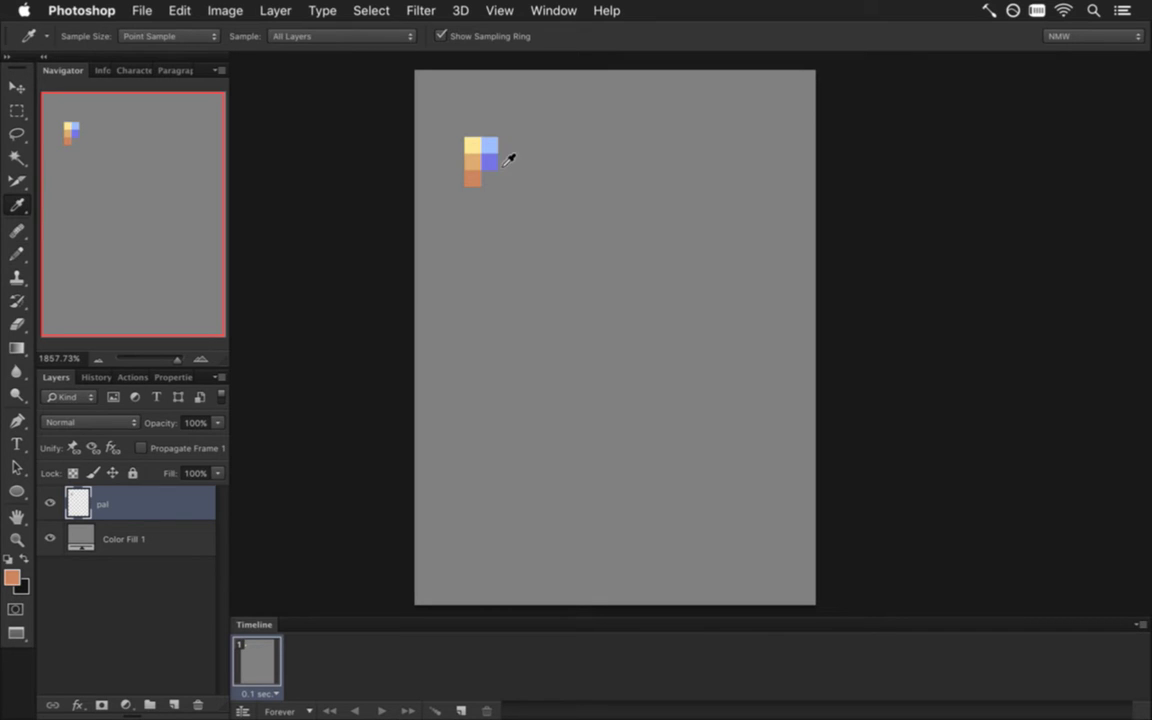
click(491, 163)
click(12, 577)
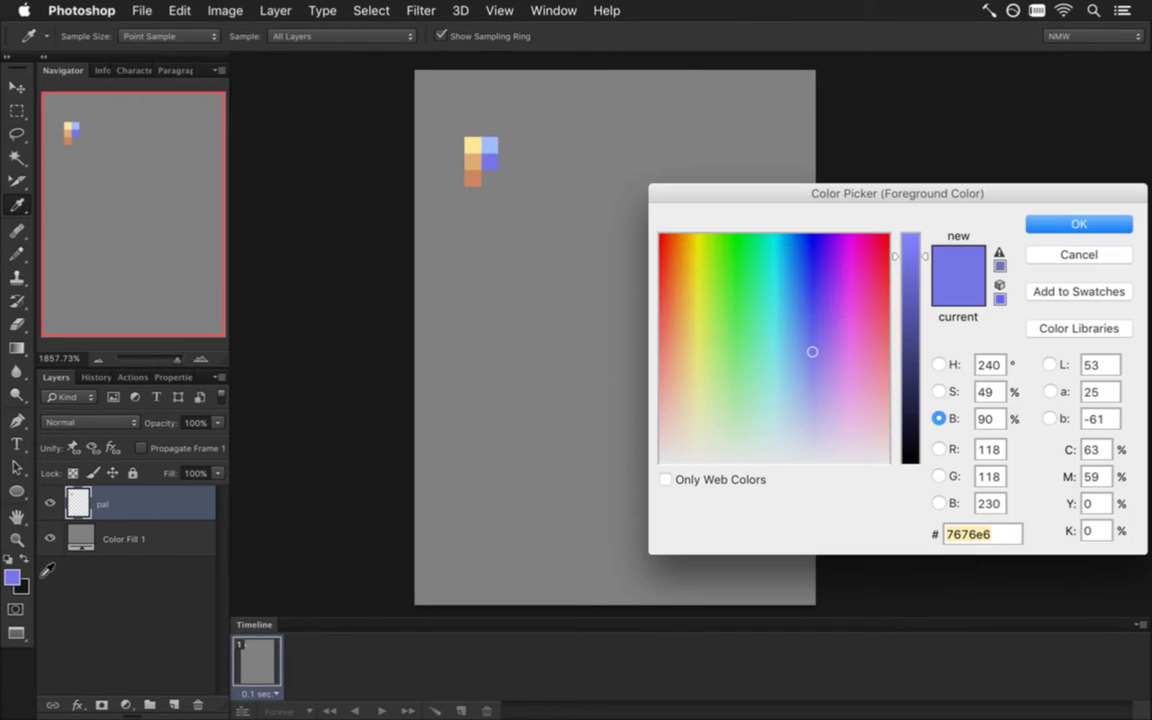
click(939, 364)
mouse_move(928, 309)
mouse_down()
mouse_move(926, 344)
mouse_move(926, 334)
mouse_up()
click(939, 391)
click(939, 418)
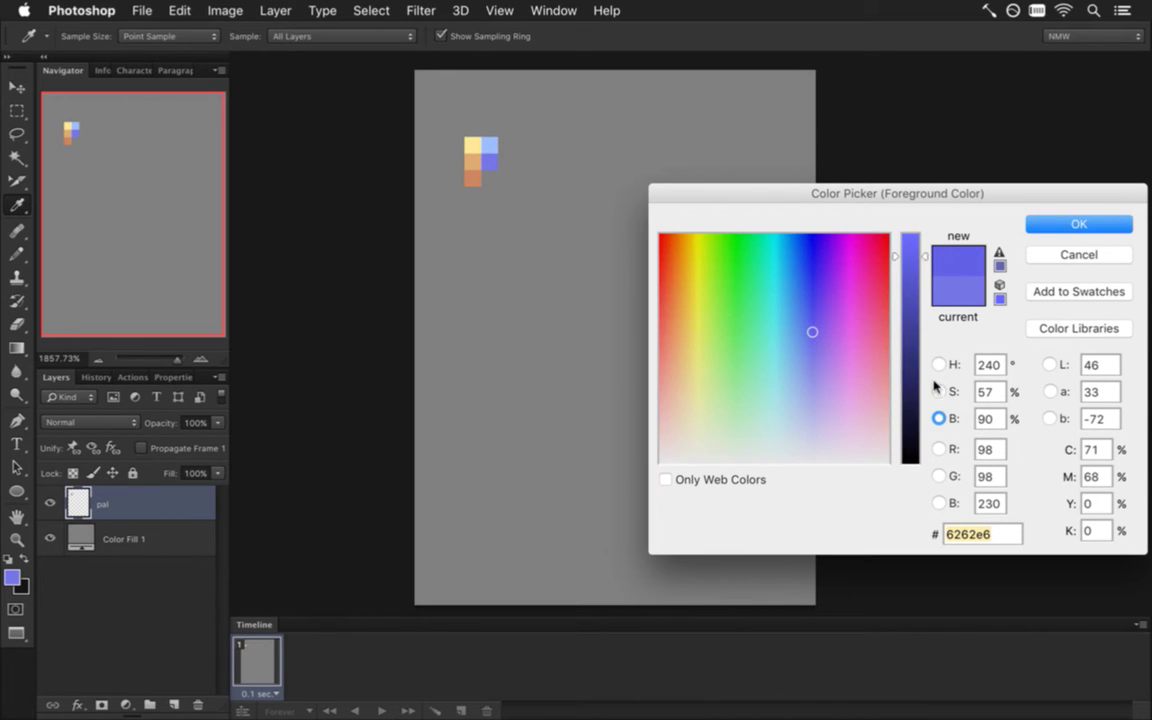
drag(925, 257, 923, 289)
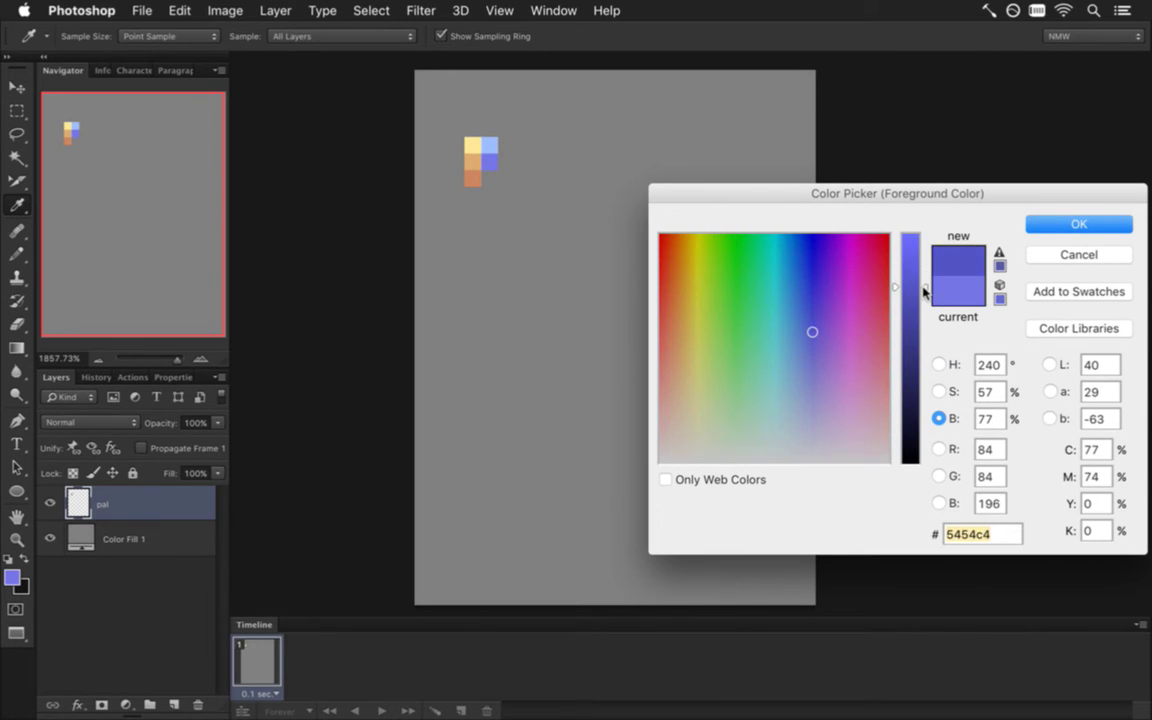
click(1078, 224)
key(b)
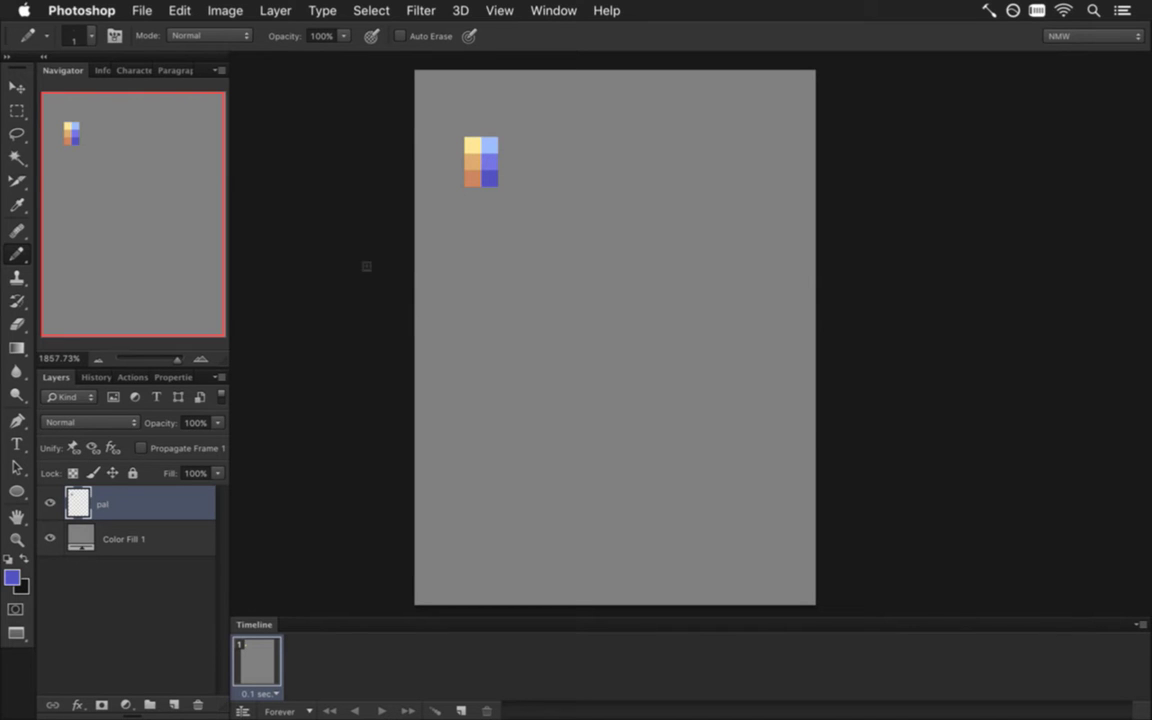
Add a new empty layer between the Color Fill 1 and pal layers
click(123, 545)
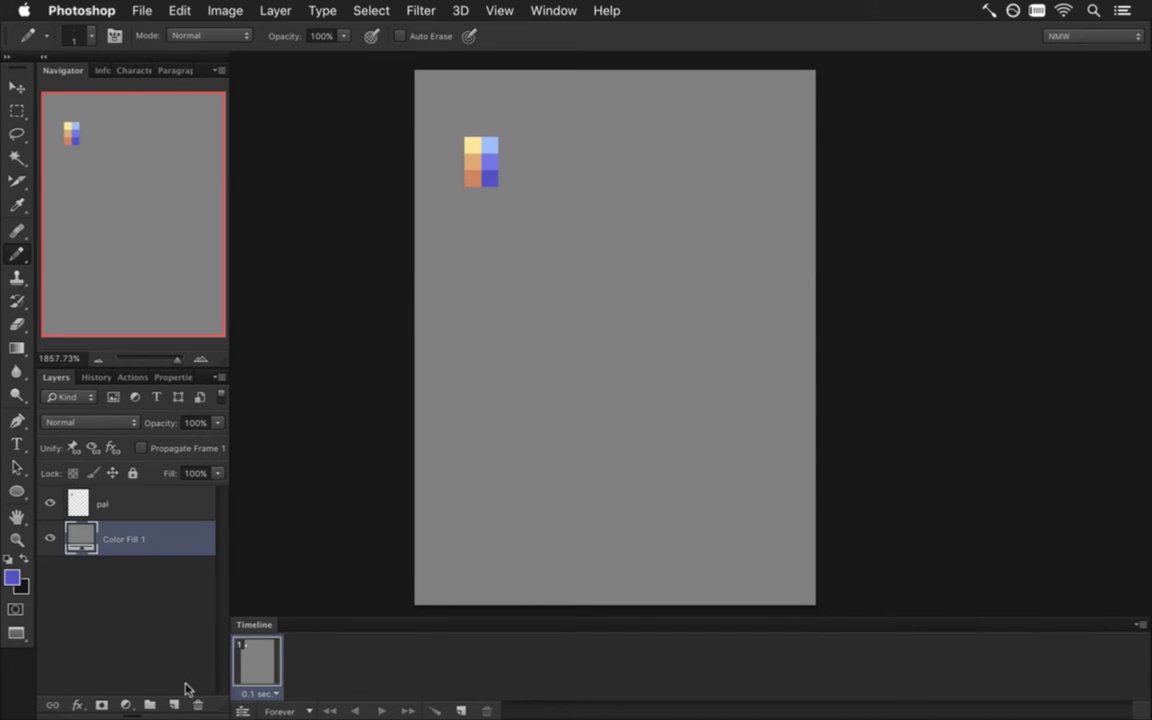
click(173, 705)
click(141, 448)
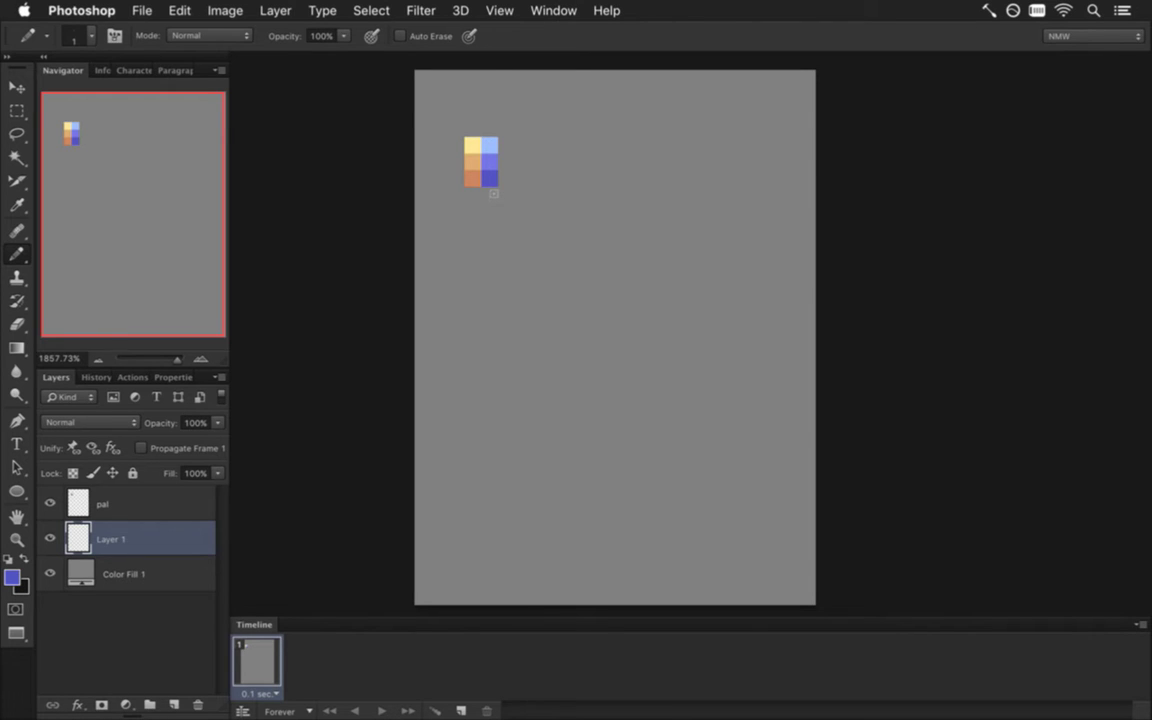
Sample the darkest blue swatch and paint a solid hood silhouette, narrow on top and wider below, to the right of the palette
alt+click(490, 182)
drag(596, 176, 586, 225)
drag(626, 153, 652, 233)
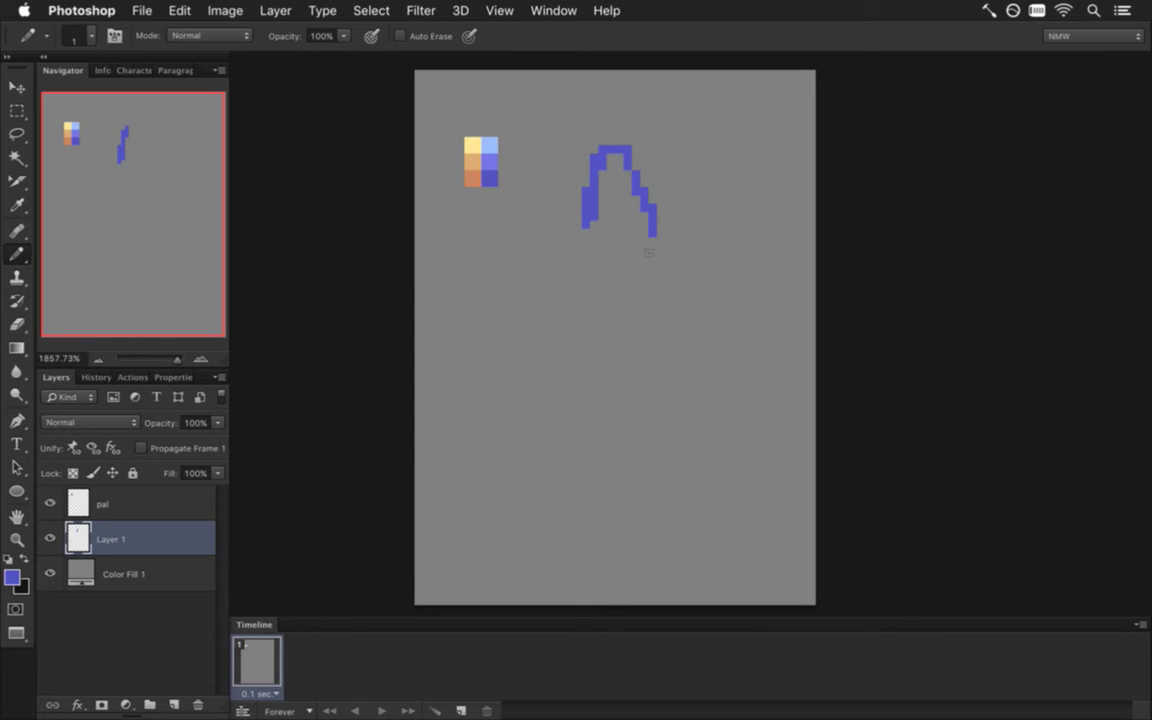
drag(577, 233, 577, 206)
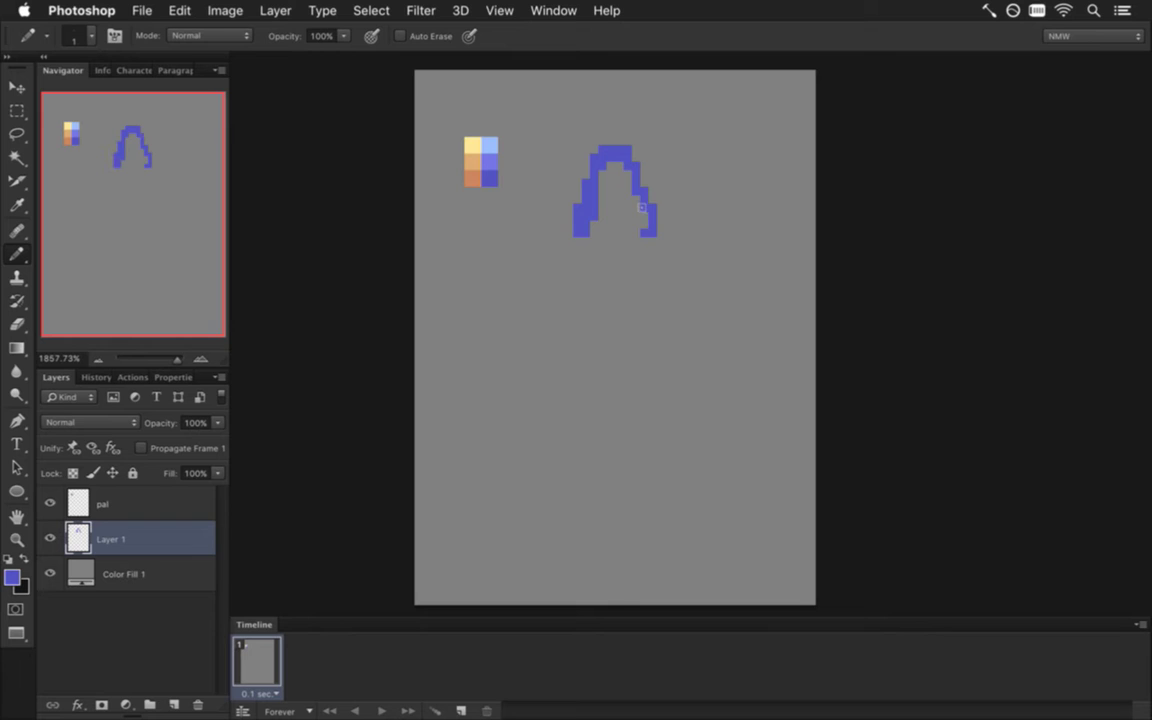
mouse_move(592, 253)
mouse_down()
mouse_move(616, 232)
mouse_move(606, 217)
mouse_move(594, 230)
mouse_move(614, 183)
mouse_move(620, 222)
mouse_move(617, 212)
mouse_move(641, 232)
mouse_move(636, 221)
mouse_move(637, 251)
mouse_move(610, 264)
mouse_move(643, 241)
mouse_up()
click(602, 249)
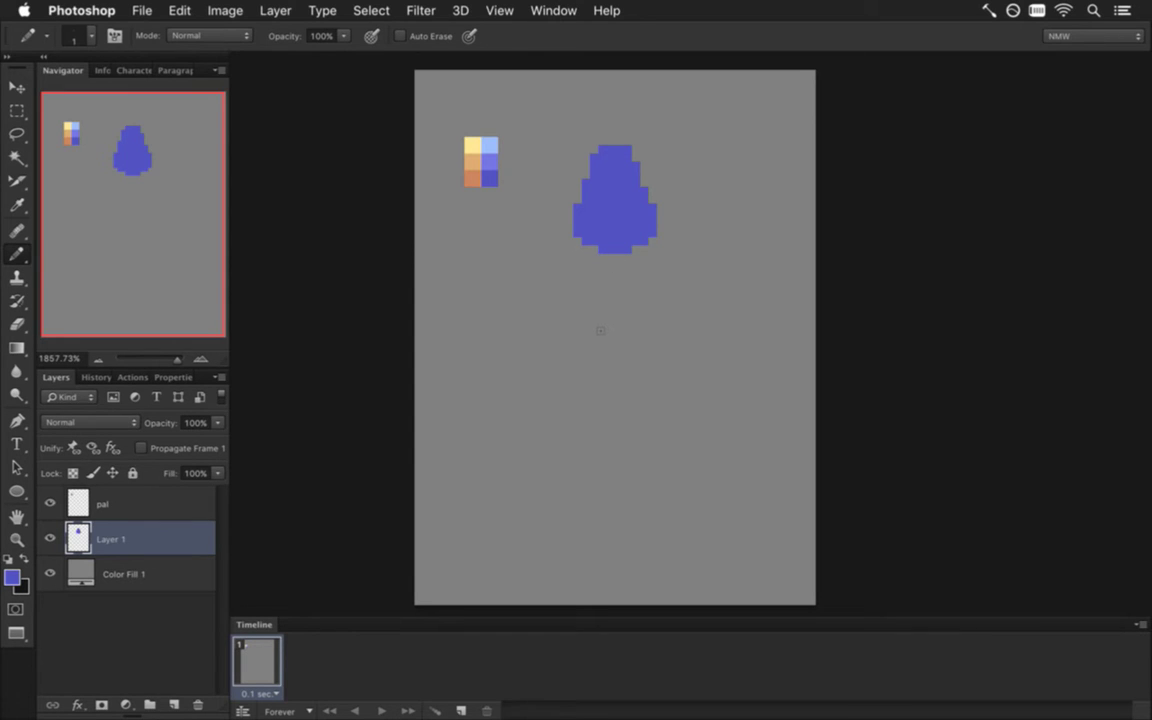
Mix a near-black blue (141430) from the hood colour, paint the hood's tall face opening, and draw the left shoulder line in the hood's blue
click(24, 560)
click(13, 576)
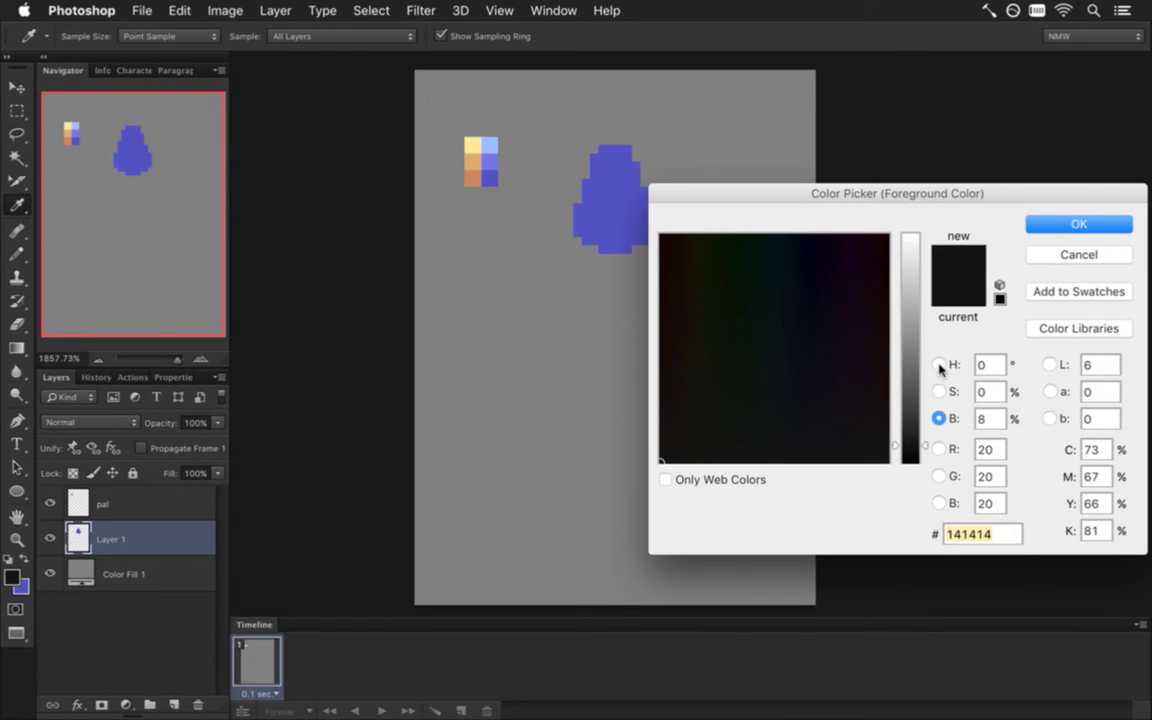
click(1036, 224)
click(608, 237)
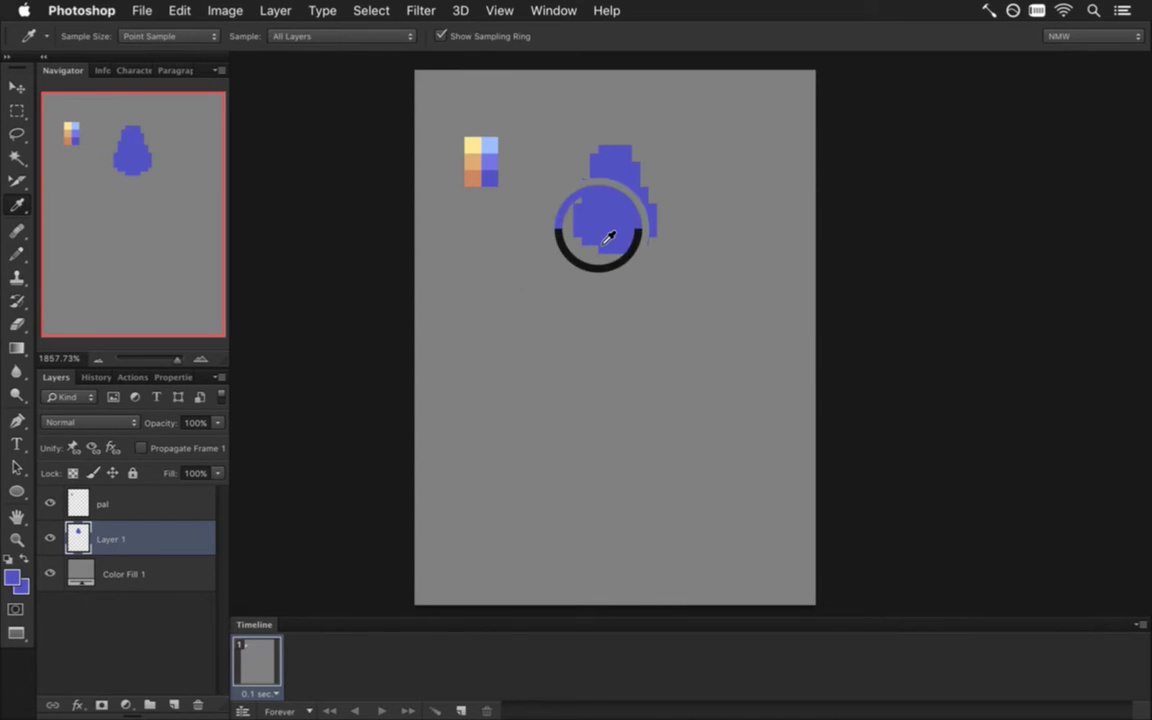
click(13, 577)
click(911, 424)
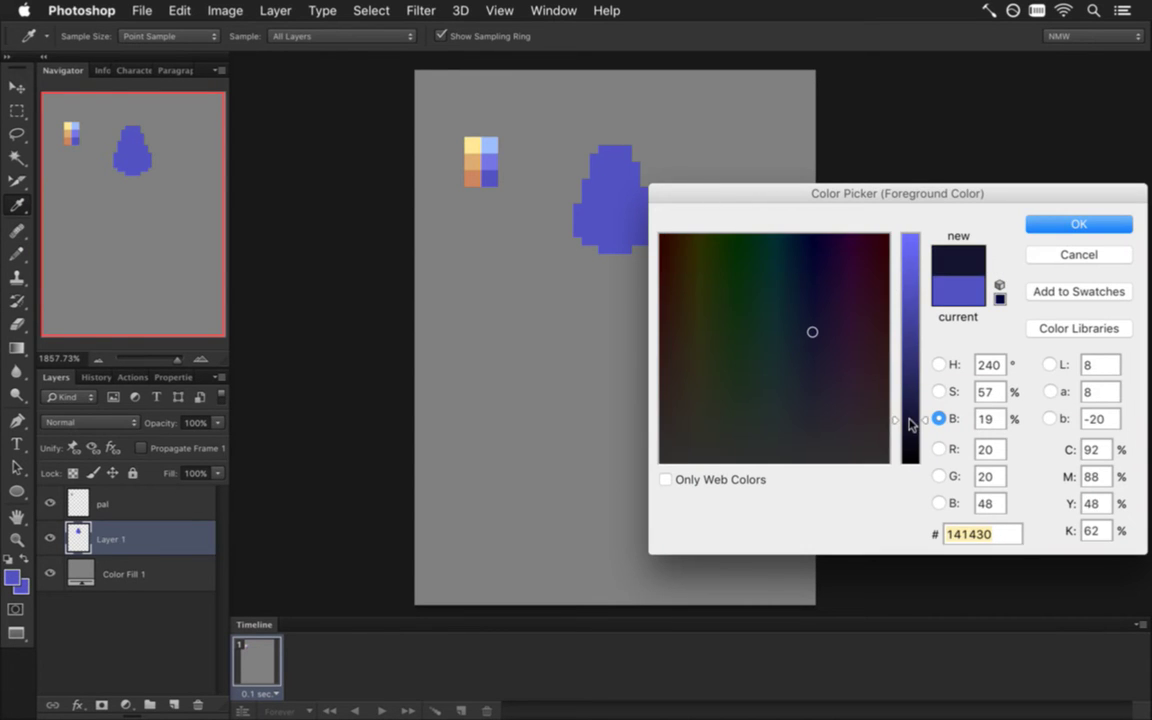
click(1070, 225)
key(b)
mouse_move(604, 254)
mouse_down()
mouse_move(611, 195)
mouse_move(625, 266)
mouse_move(616, 252)
mouse_move(614, 267)
mouse_move(607, 253)
mouse_move(618, 265)
mouse_move(576, 257)
mouse_move(528, 284)
mouse_move(510, 350)
mouse_up()
alt+click(596, 239)
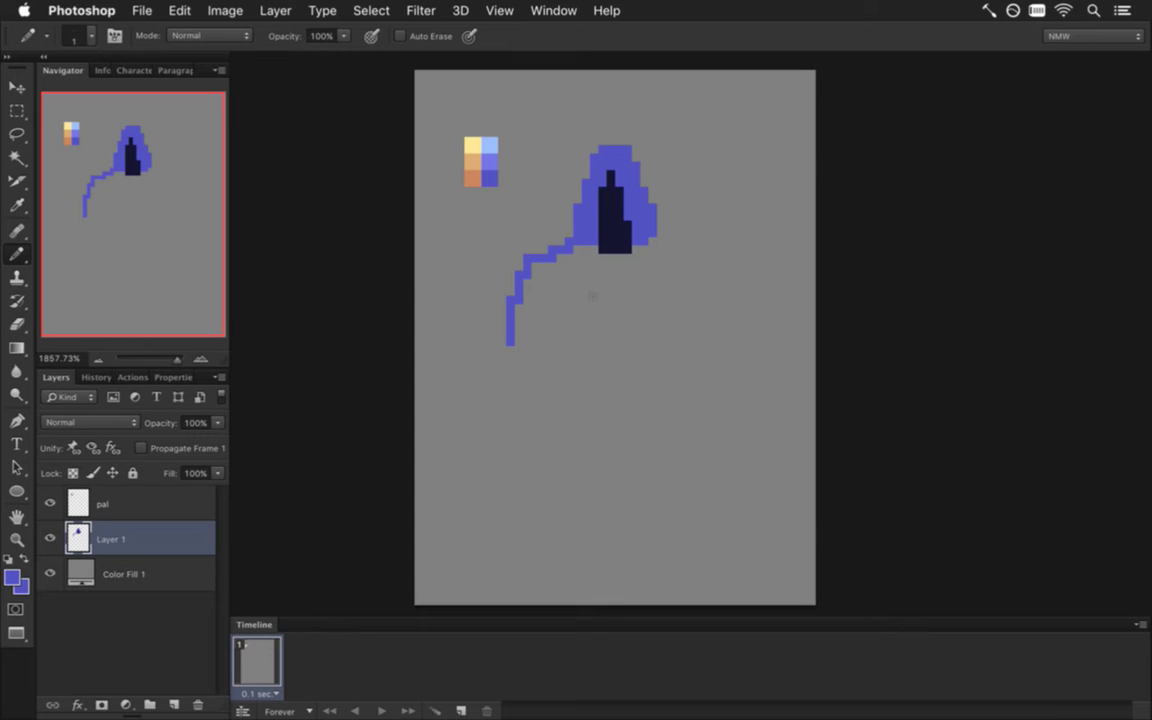
Erase the lower part of the left shoulder line, keeping only the short piece attached to the hood
key(m)
drag(521, 278, 536, 245)
key(super+d)
key(e)
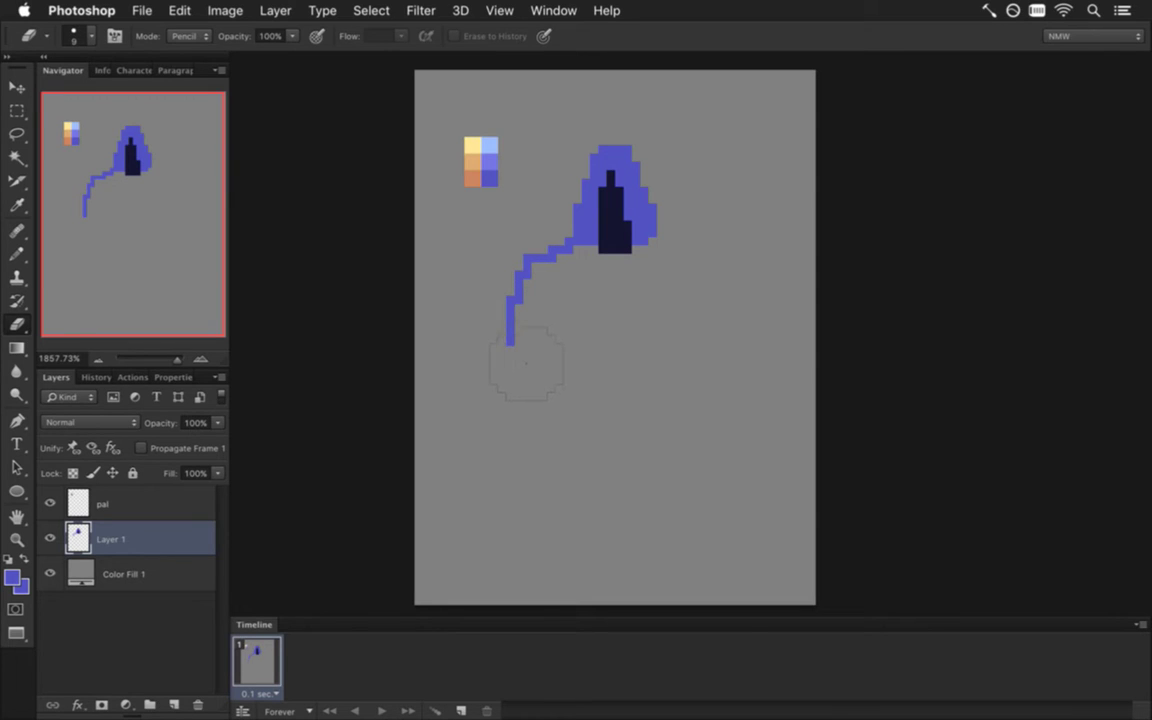
mouse_move(505, 320)
mouse_down()
mouse_move(504, 288)
mouse_move(507, 355)
mouse_up()
Draw the left sleeve outline down from the shoulder piece, and the matching right shoulder and sleeve outline with a filled, pointed bulge
key(i)
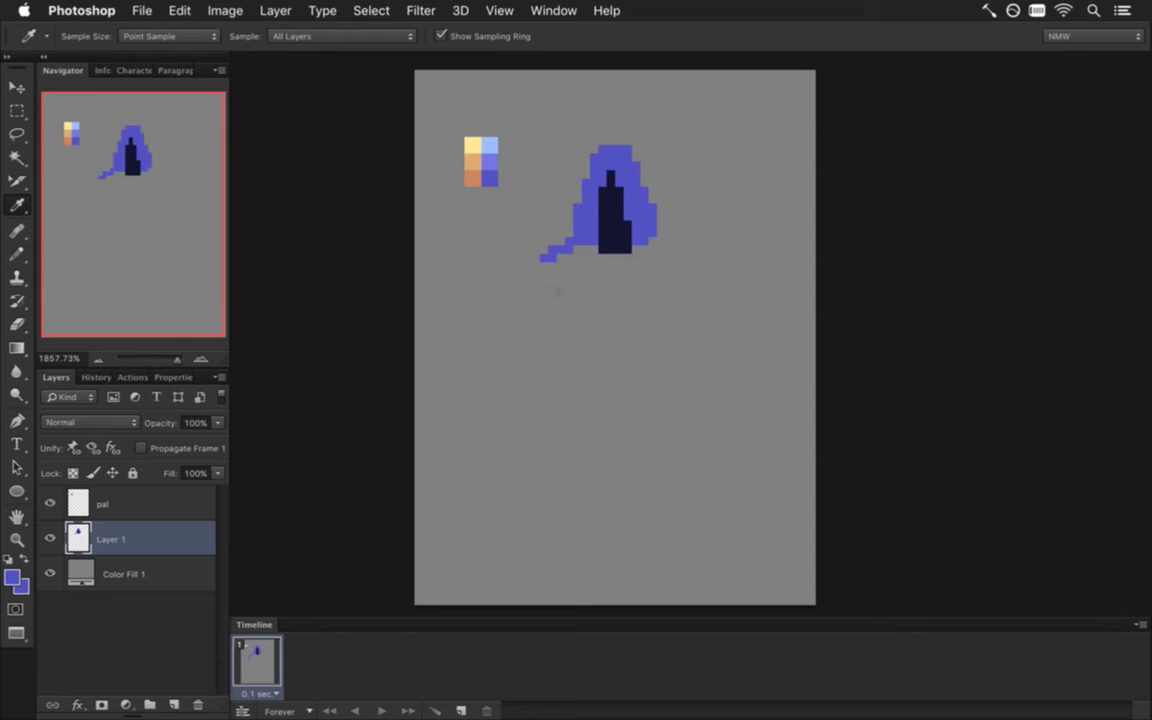
key(b)
mouse_move(545, 280)
mouse_down()
mouse_move(522, 367)
mouse_move(504, 384)
mouse_up()
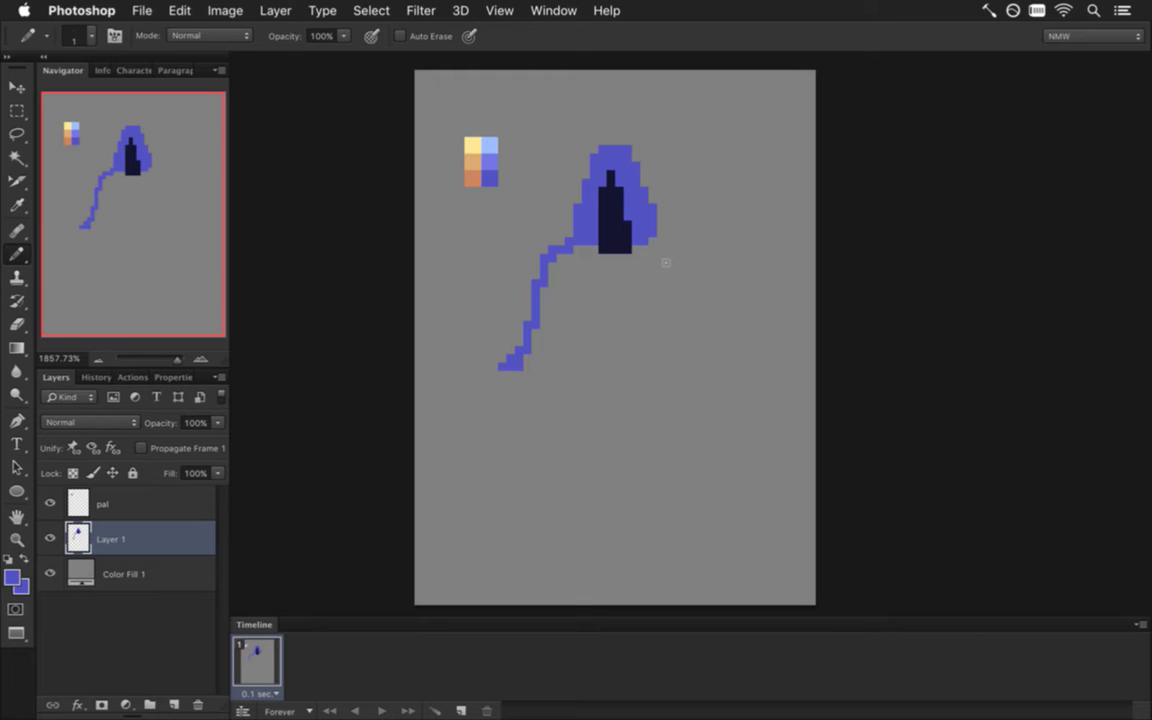
mouse_move(655, 256)
mouse_down()
mouse_move(681, 270)
mouse_move(688, 293)
mouse_move(696, 402)
mouse_up()
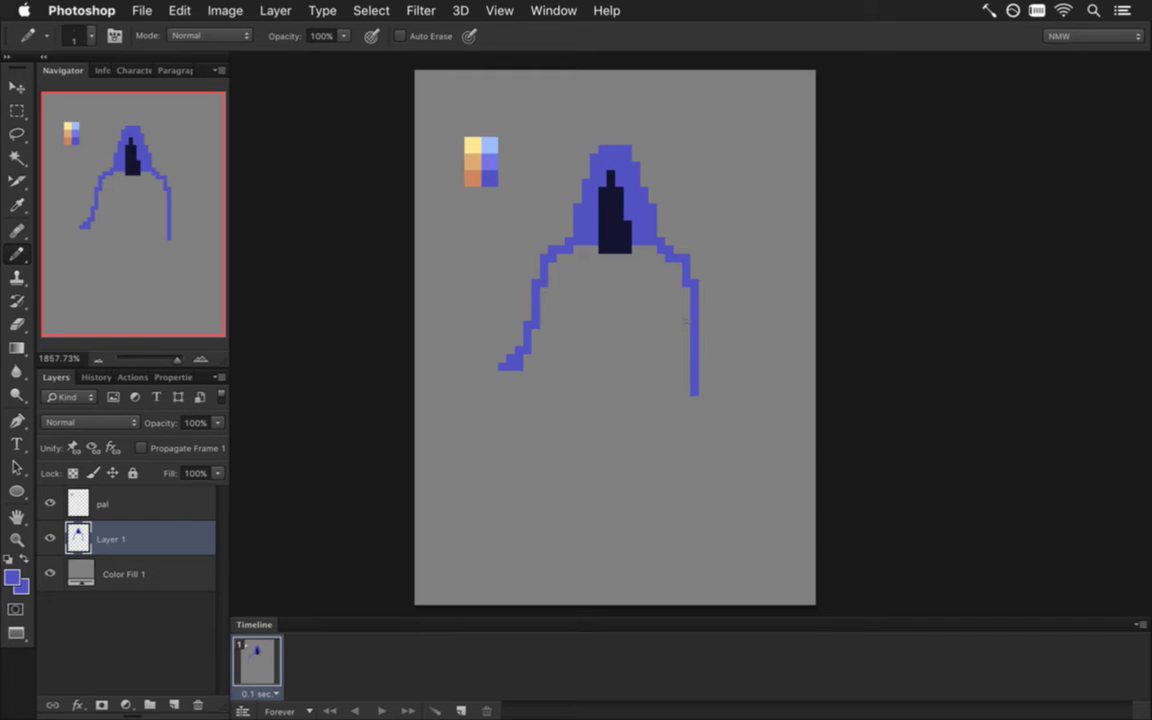
mouse_move(695, 306)
mouse_down()
mouse_move(718, 354)
mouse_move(694, 393)
mouse_move(702, 332)
mouse_up()
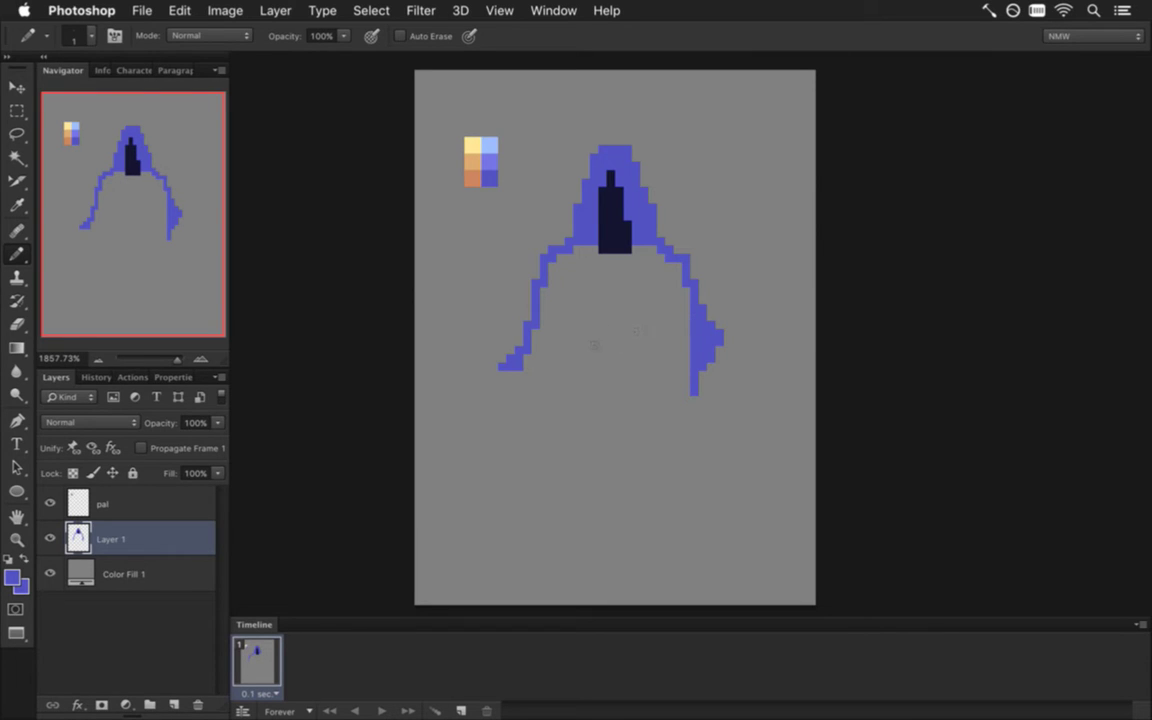
Draw a wavy blue line down the robe's middle, from chest height to well below the sleeves
mouse_move(585, 292)
mouse_down()
mouse_move(578, 325)
mouse_move(598, 338)
mouse_up()
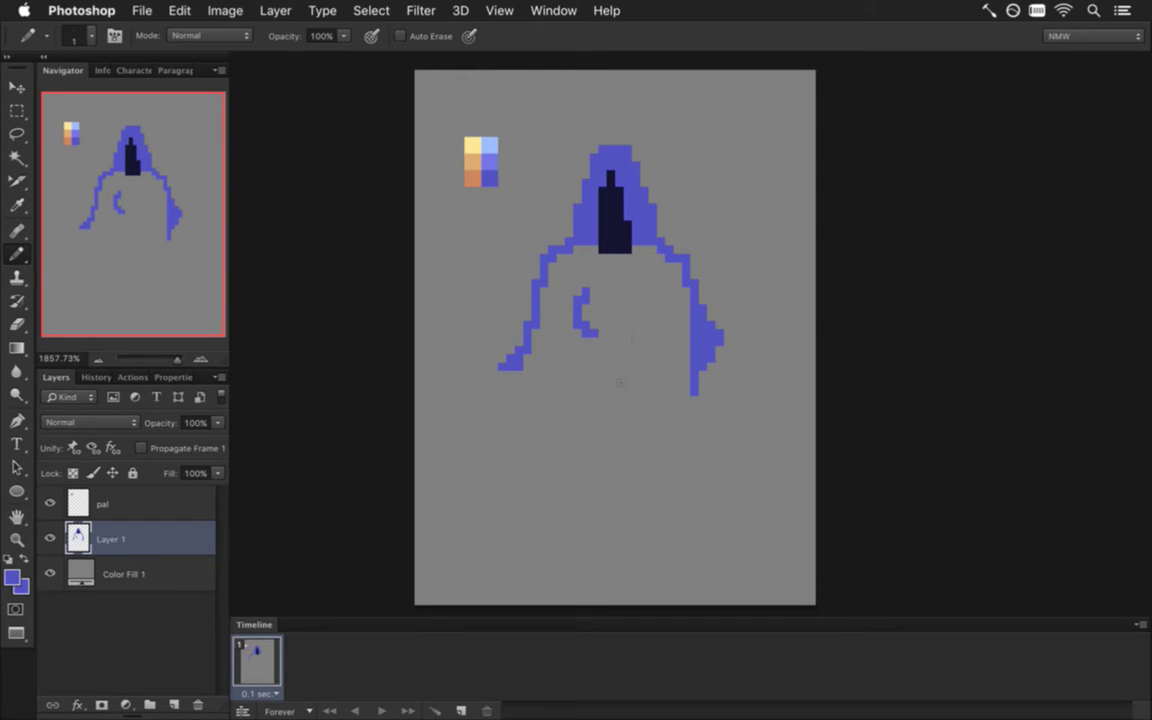
mouse_move(596, 356)
mouse_down()
mouse_move(597, 406)
mouse_move(578, 434)
mouse_up()
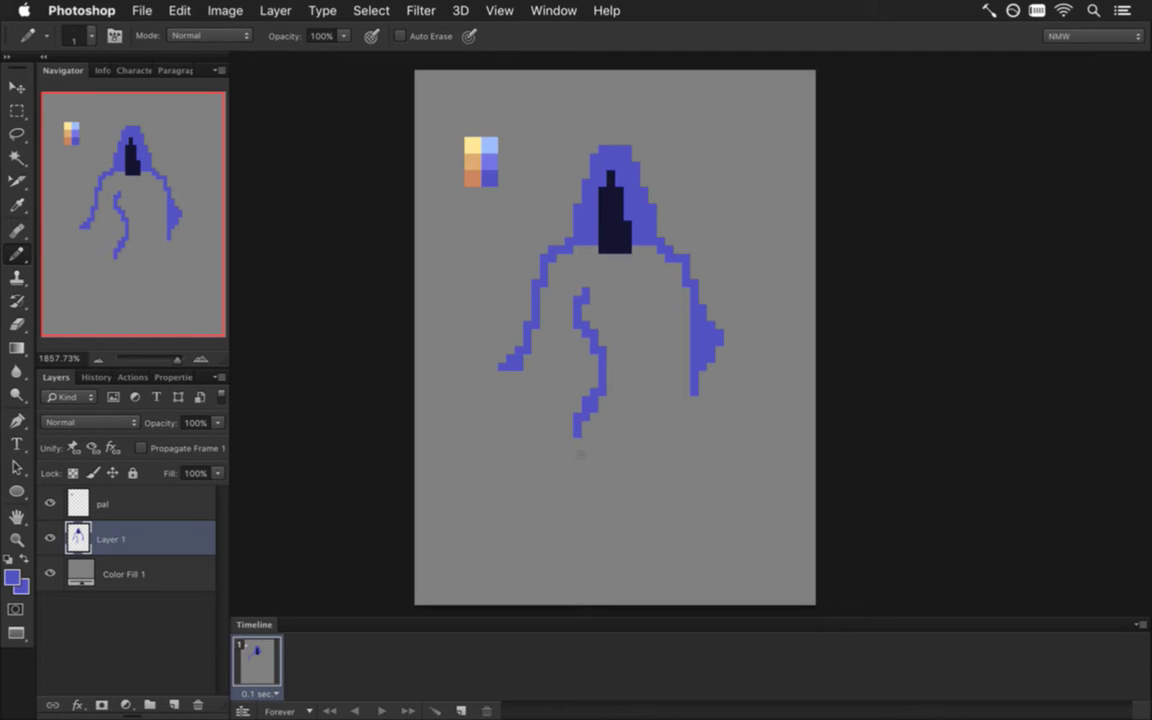
drag(579, 432, 600, 498)
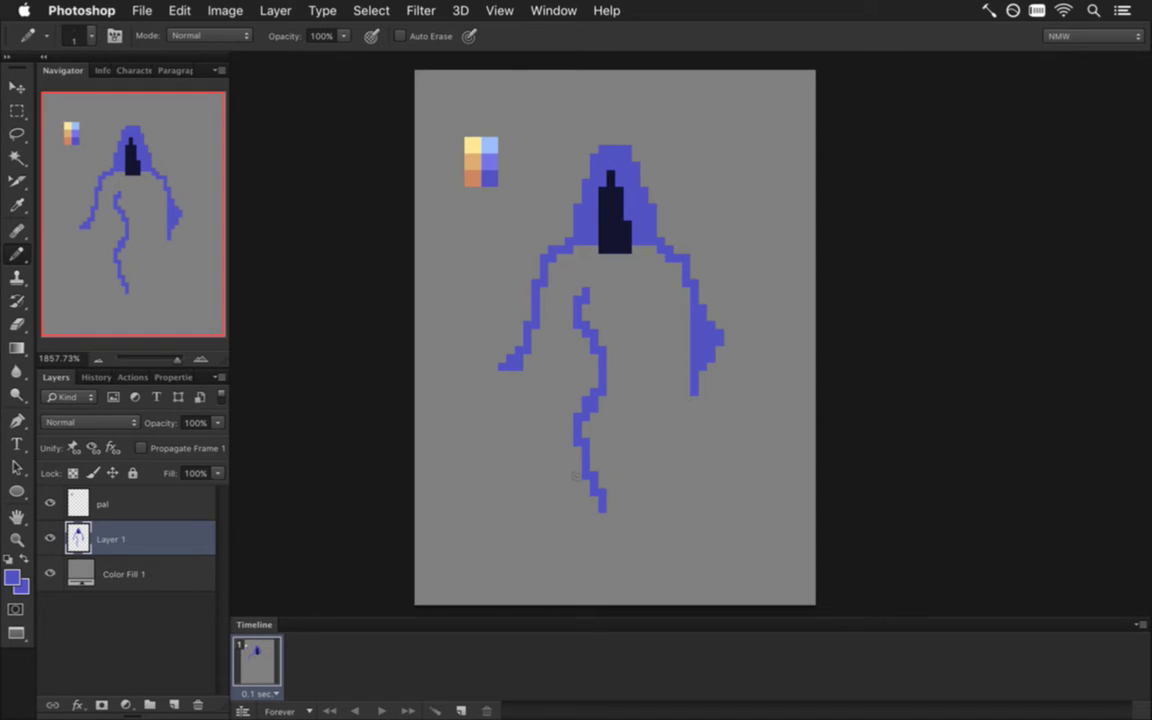
Recolour the wavy line down the robe's middle with the near-black of the face opening
key(i)
click(611, 225)
key(g)
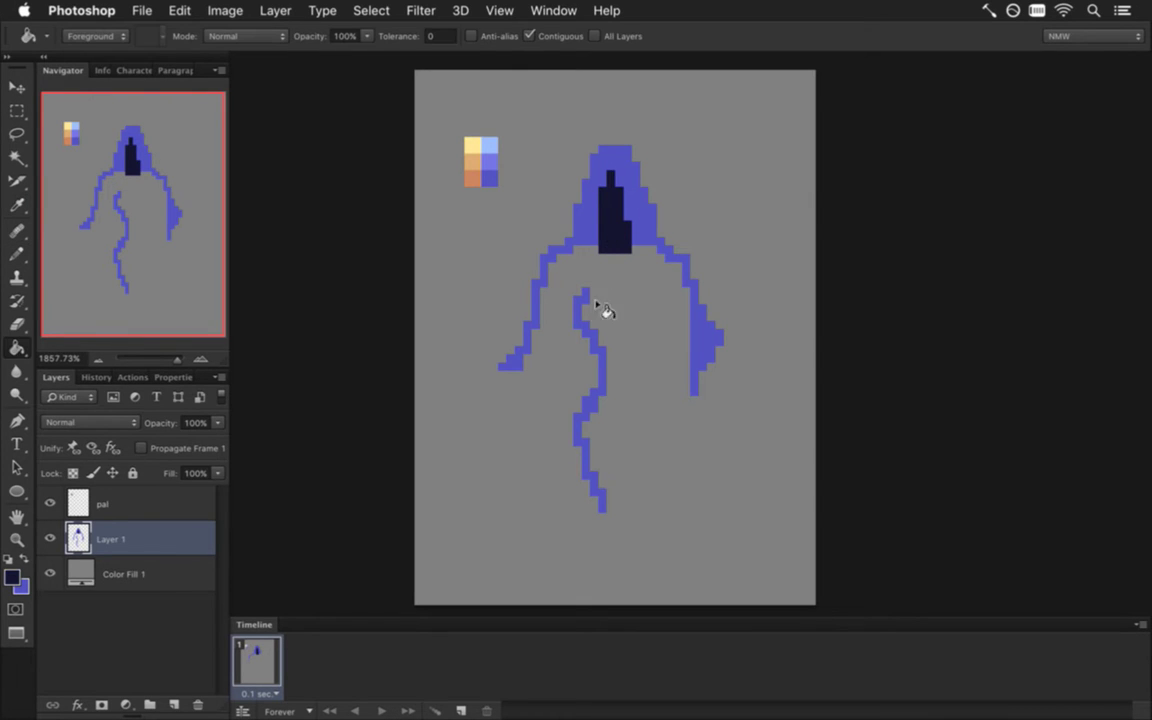
click(595, 350)
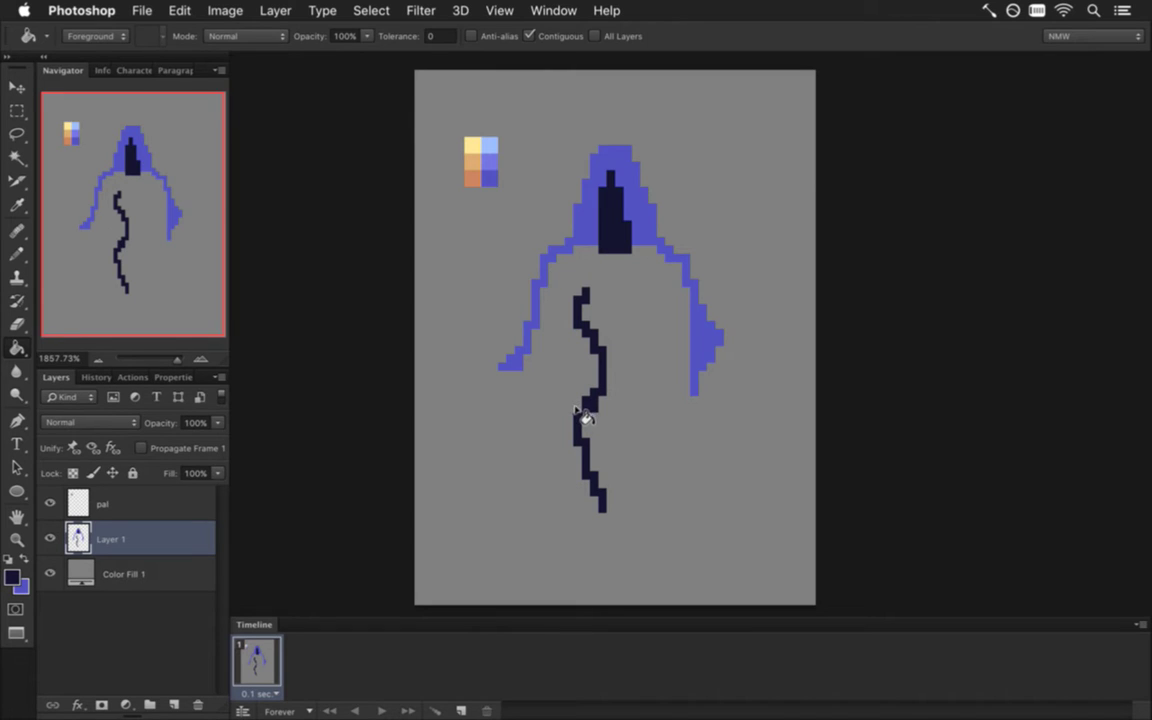
Extend the middle fold line's upper end in the robe's blue and thicken its upper-middle stretch with blue pixels
key(i)
click(710, 335)
key(b)
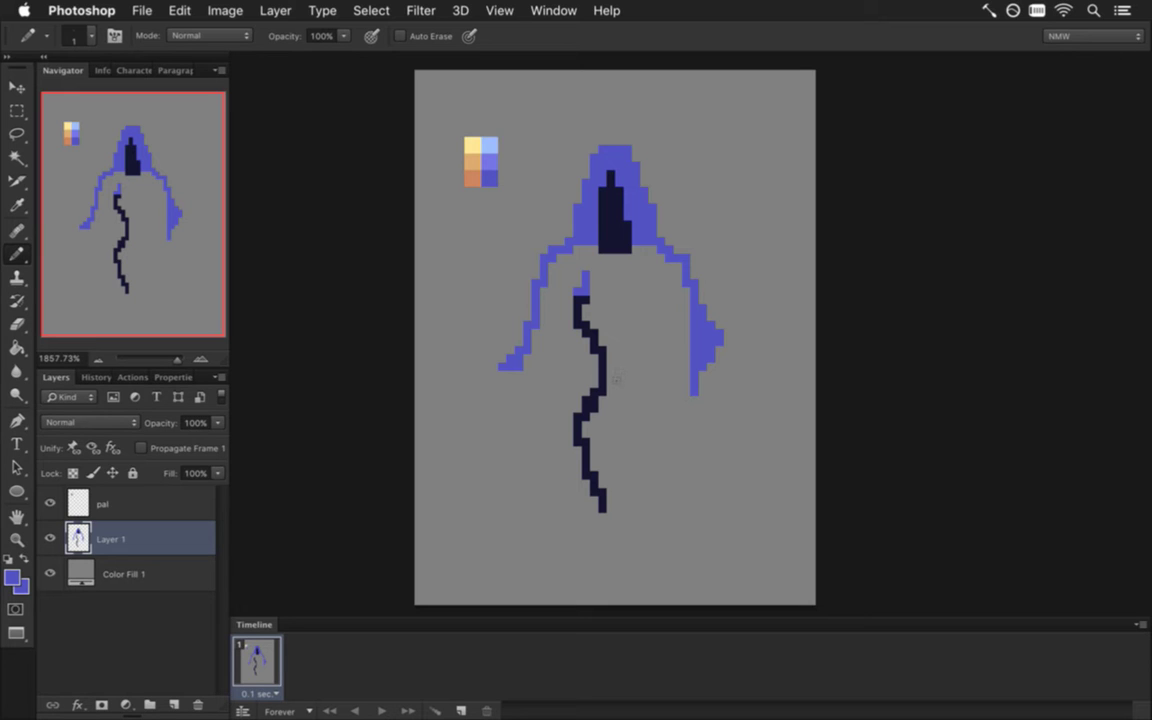
drag(586, 343, 587, 392)
drag(578, 342, 578, 351)
mouse_move(594, 350)
mouse_down()
mouse_move(594, 384)
mouse_move(586, 328)
mouse_move(578, 334)
mouse_move(600, 349)
mouse_up()
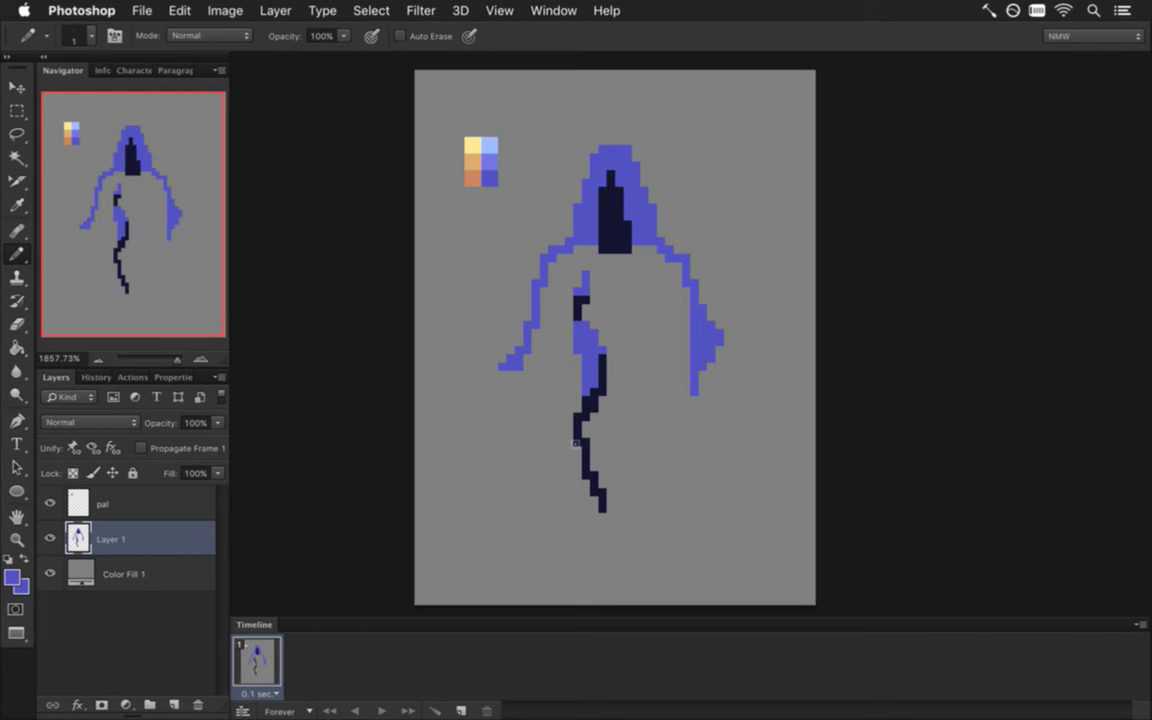
Extend the left sleeve outline downward in blue and paint a solid near-black hand shape at the sleeve's end
drag(503, 387, 518, 435)
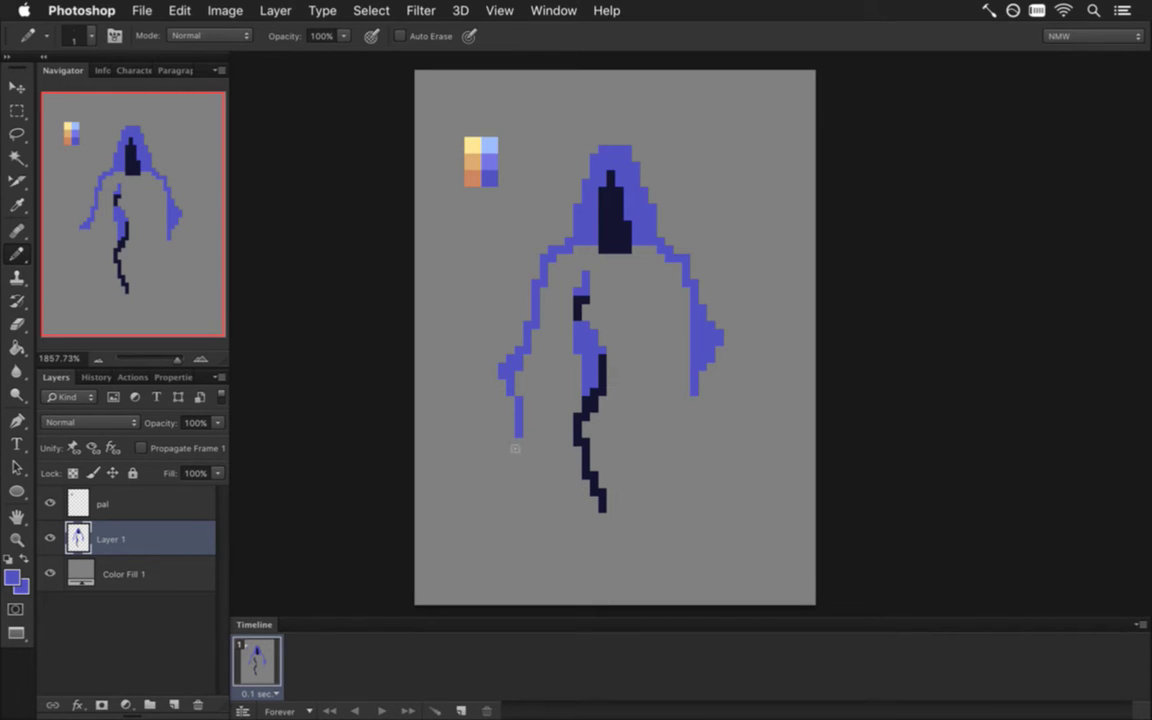
alt+click(615, 228)
drag(503, 384, 518, 433)
drag(503, 392, 518, 442)
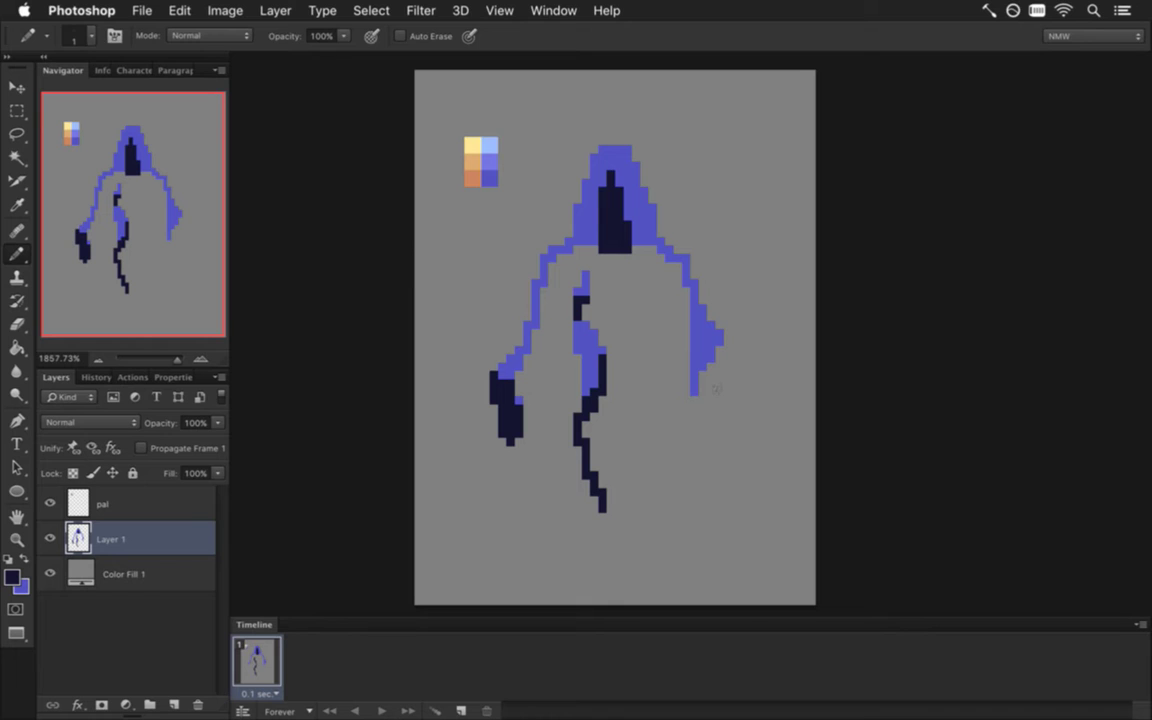
Paint a matching near-black hand shape at the end of the right sleeve
key(i)
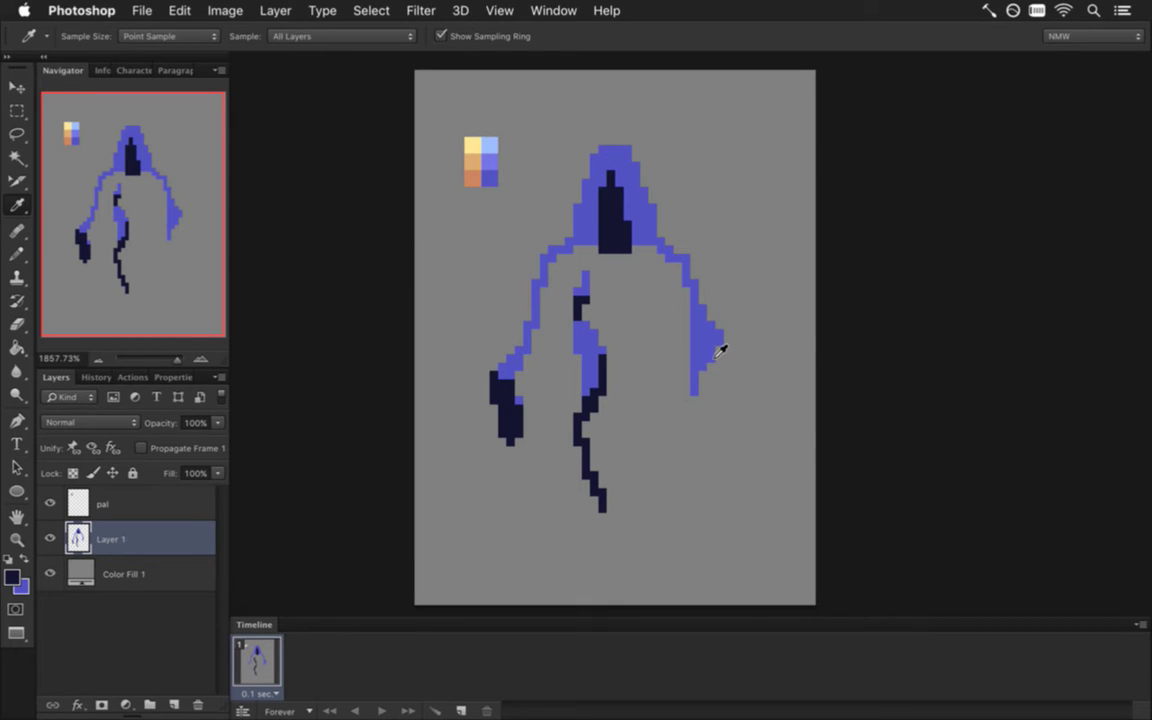
click(720, 344)
key(b)
key(i)
click(507, 416)
key(b)
mouse_move(714, 368)
mouse_down()
mouse_move(702, 435)
mouse_move(716, 375)
mouse_move(709, 436)
mouse_up()
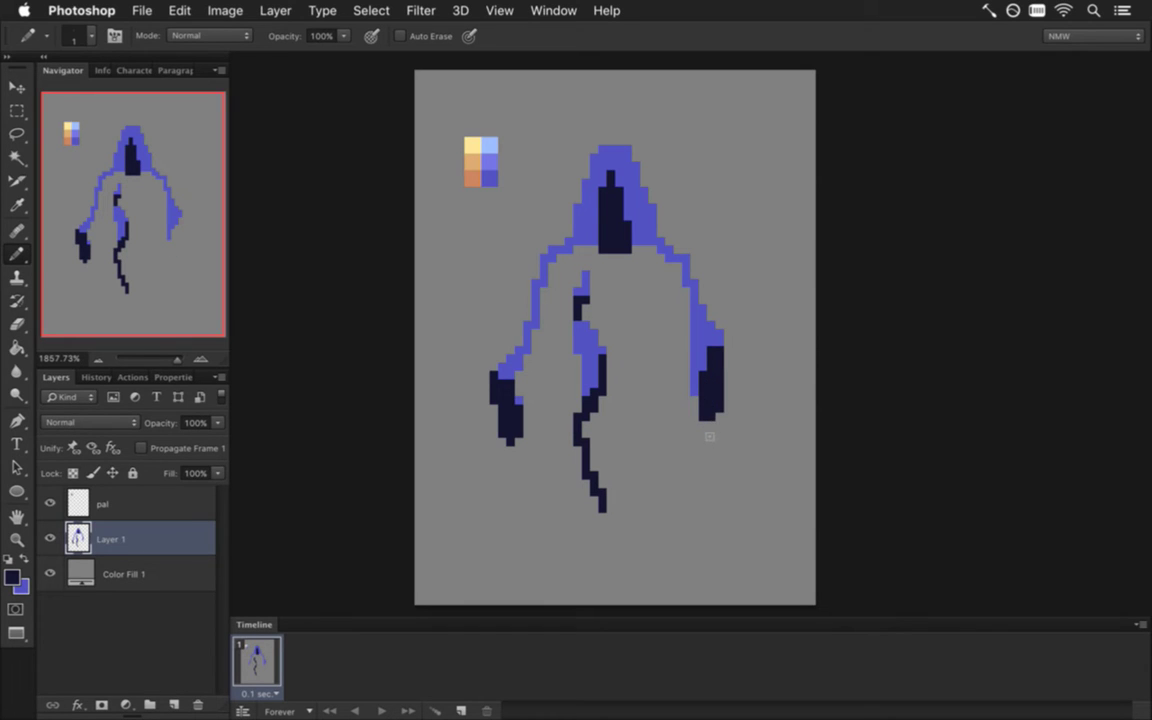
Try a near-black fold line down the right half of the robe
key(i)
click(706, 340)
key(b)
key(i)
click(600, 377)
key(b)
drag(651, 297, 660, 487)
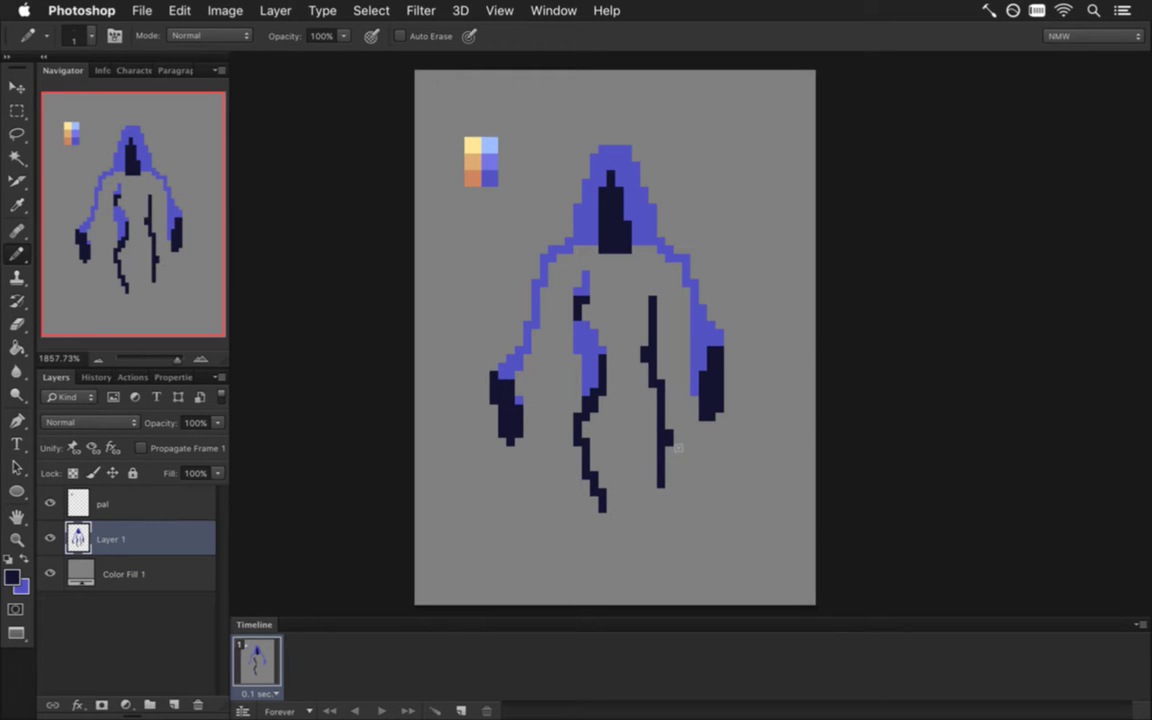
key(super+z)
Draw the robe's right edge in blue from sleeve to hem, and shift the middle fold line one pixel left and two pixels down
alt+click(704, 368)
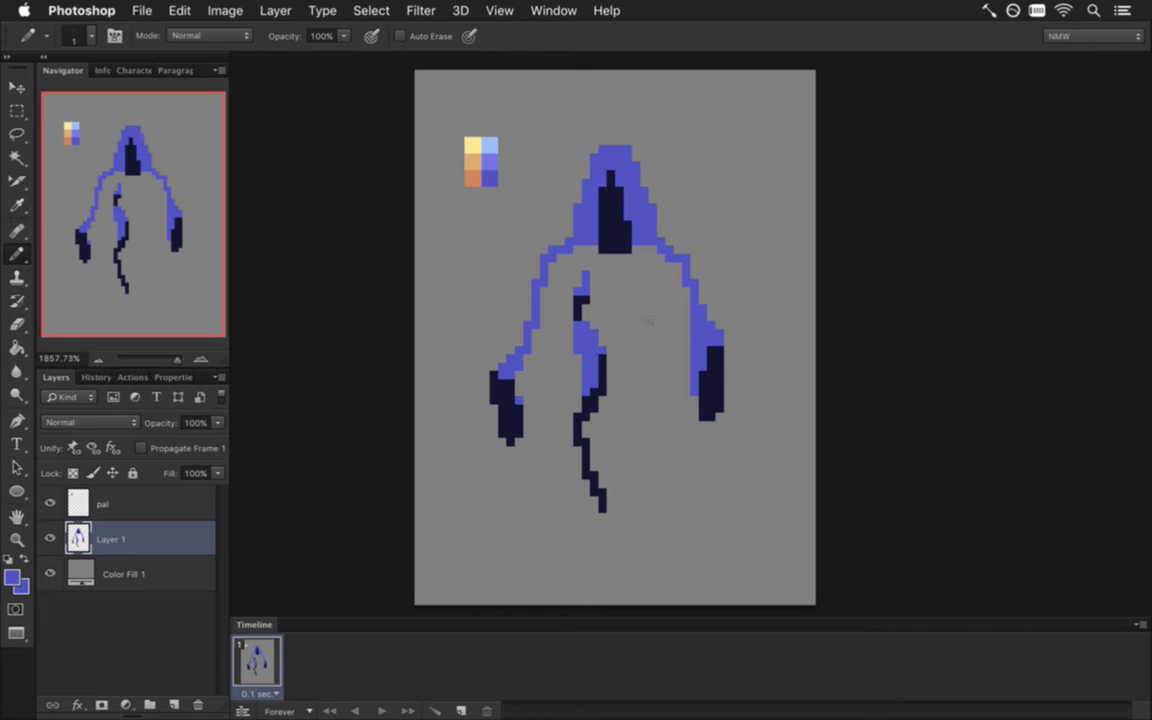
mouse_move(688, 428)
mouse_down()
mouse_move(676, 542)
mouse_move(671, 529)
mouse_move(647, 587)
mouse_up()
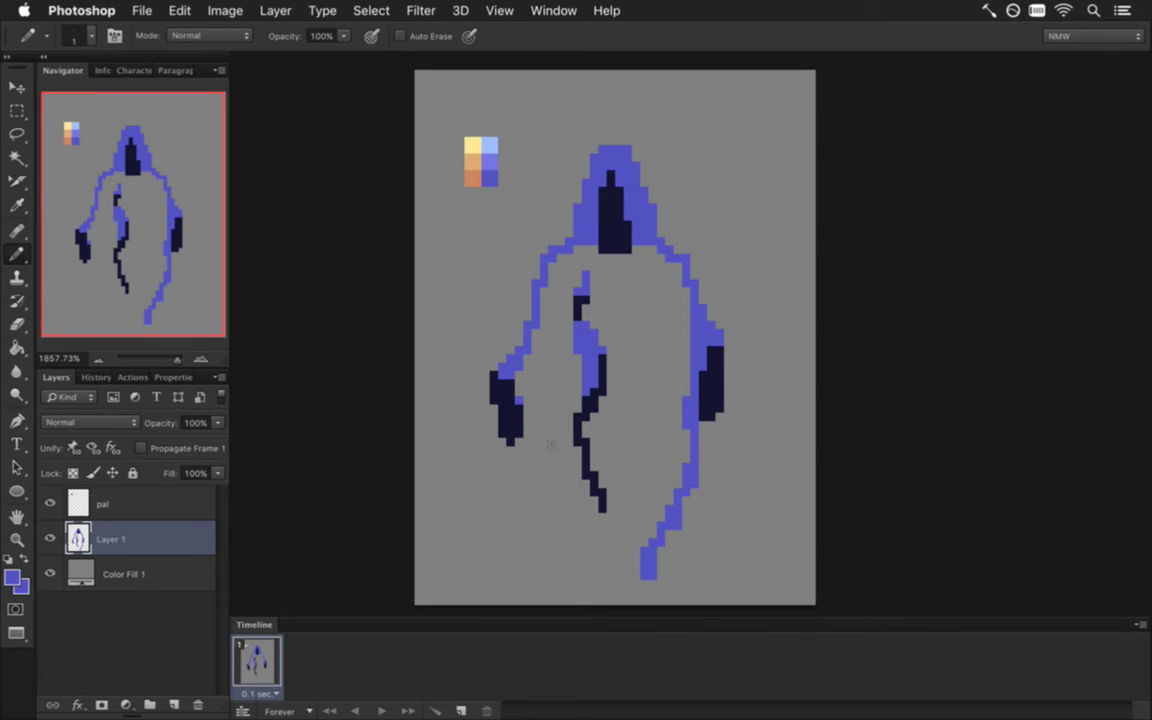
key(m)
mouse_move(565, 262)
mouse_down()
mouse_move(624, 538)
mouse_move(586, 506)
mouse_move(598, 505)
mouse_up()
key(v)
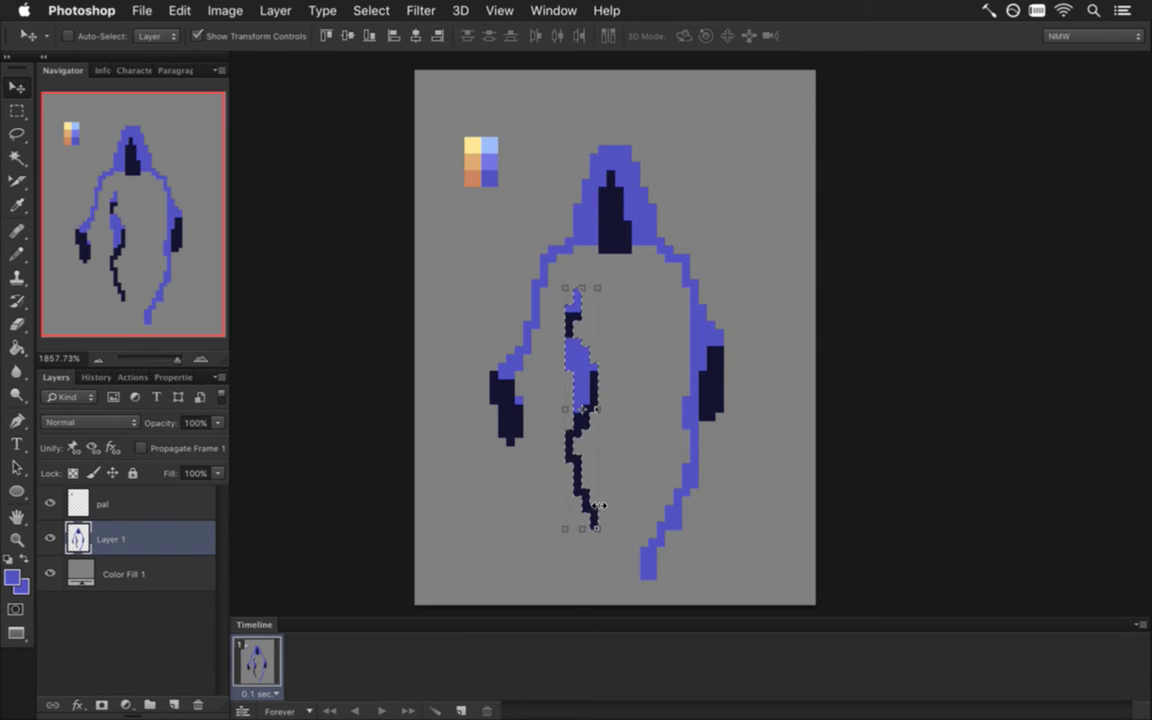
key(ctrl+d)
key(m)
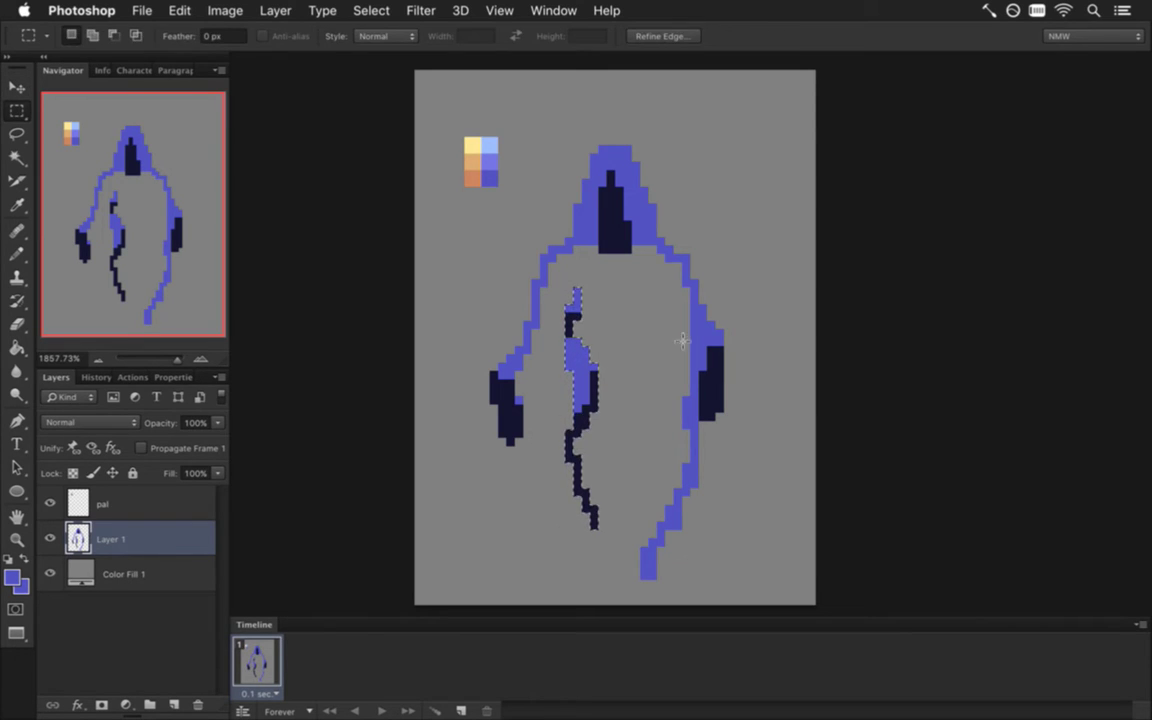
Draw the robe's lower left edge and the left sleeve's inner edge in blue, and fill the enclosed robe with blue
key(i)
click(697, 424)
key(b)
mouse_move(569, 467)
mouse_down()
mouse_move(586, 556)
mouse_move(586, 534)
mouse_move(613, 609)
mouse_move(627, 609)
mouse_move(636, 556)
mouse_move(625, 608)
mouse_up()
mouse_move(526, 402)
mouse_down()
mouse_move(538, 477)
mouse_move(560, 379)
mouse_up()
key(g)
click(556, 372)
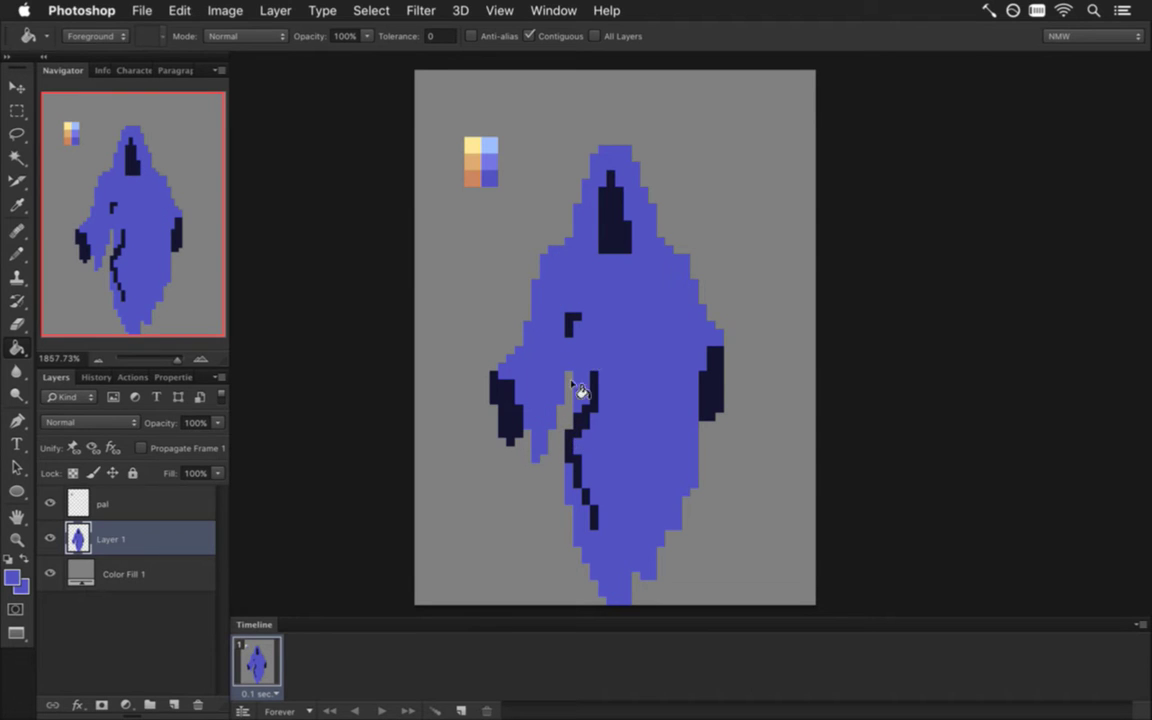
Place one orange palette pixel on the corner of the small near-black mark on the robe's left chest
key(b)
key(i)
click(476, 176)
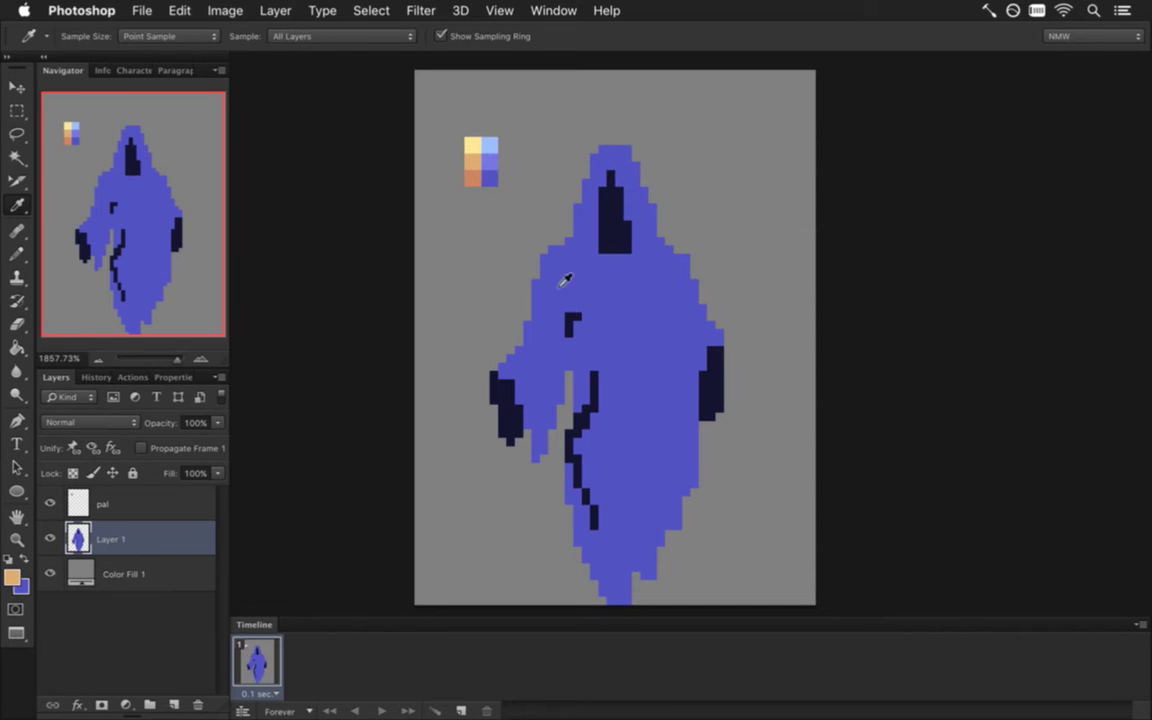
key(b)
click(569, 317)
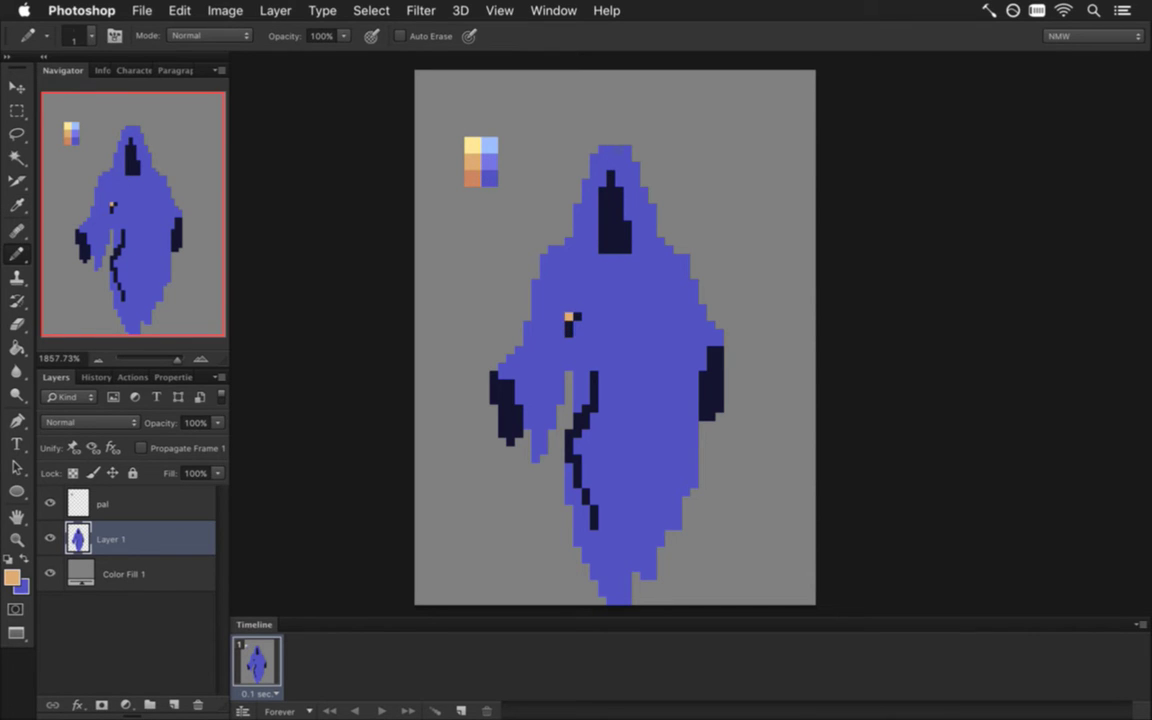
Draw a short horizontal near-black fold line on the right chest, with one raised pixel at its outer end
key(m)
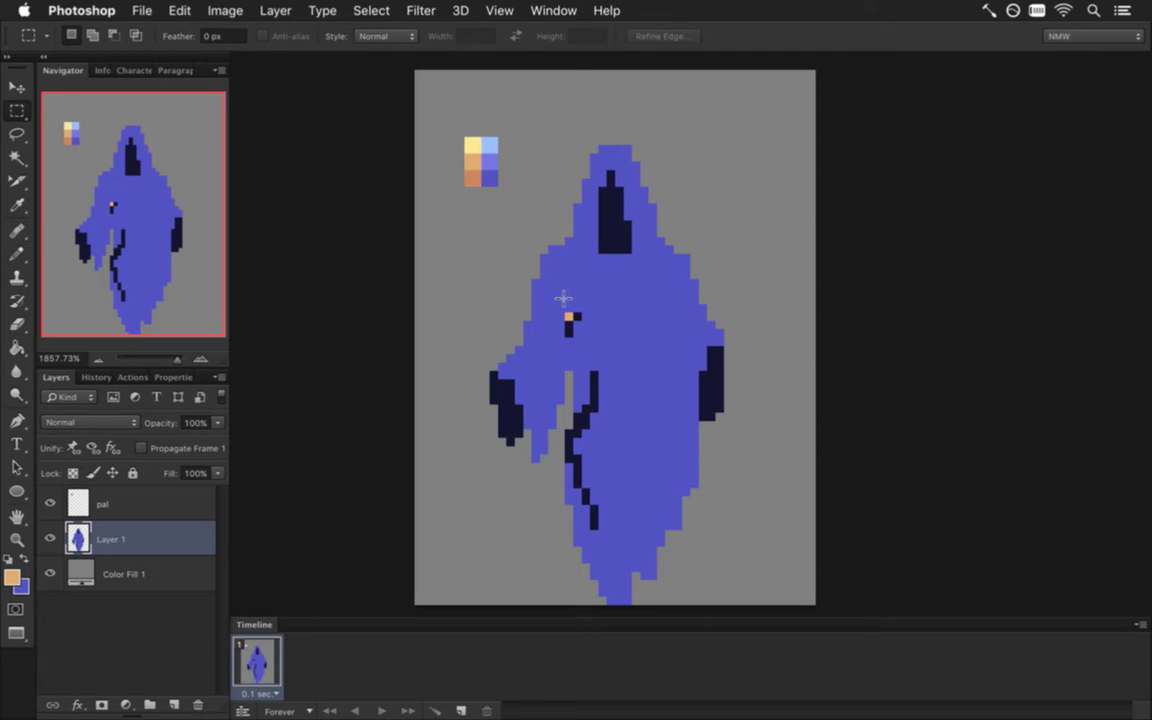
key(i)
click(575, 336)
key(b)
drag(632, 334, 664, 334)
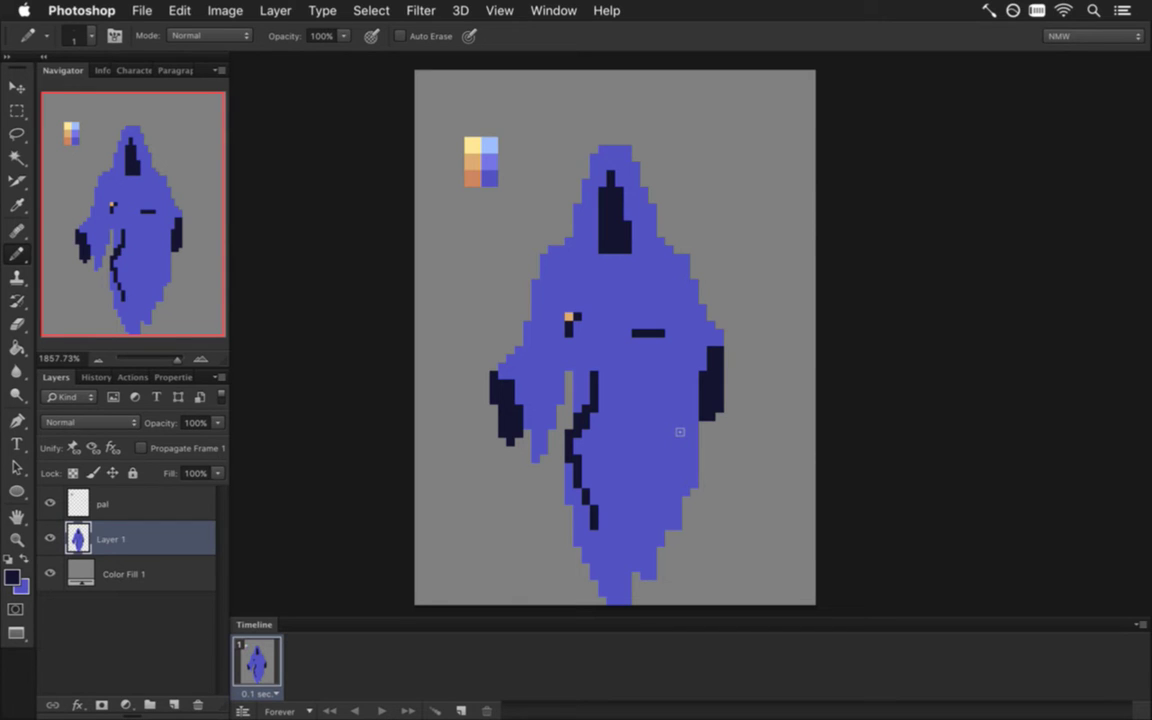
click(661, 326)
key(super+z)
click(669, 325)
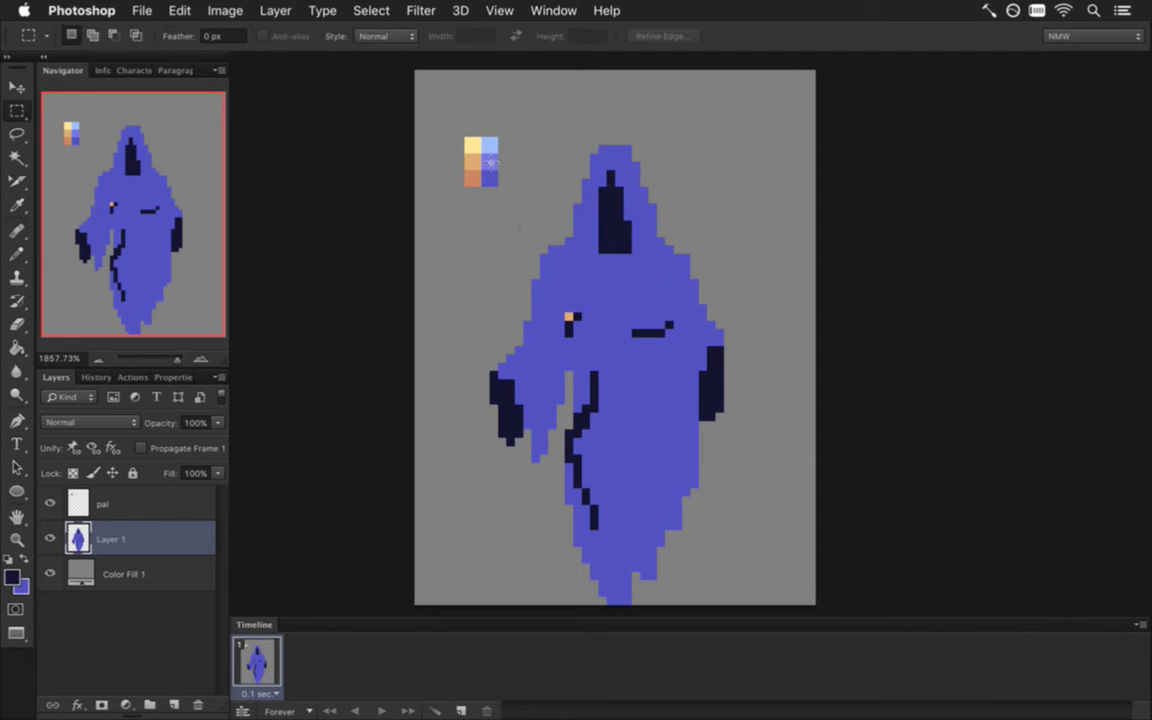
Move the whole figure up by five pixels
key(v)
key(Up)
key(Up)
key(Up)
key(Up)
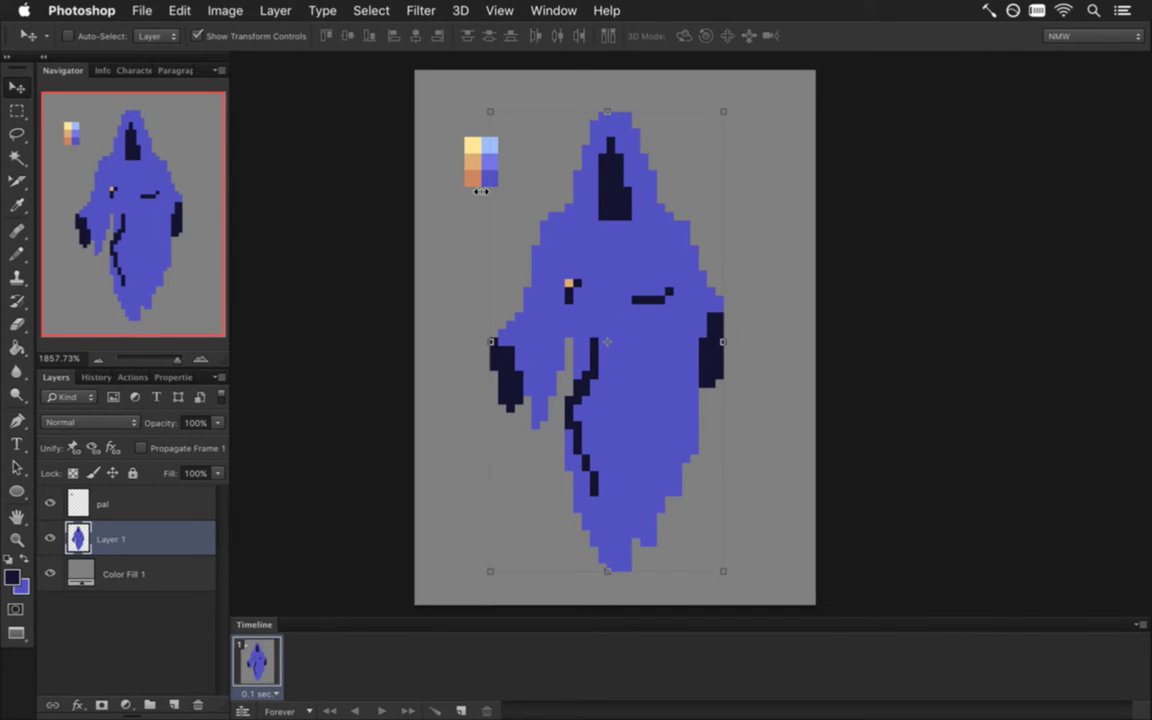
key(Up)
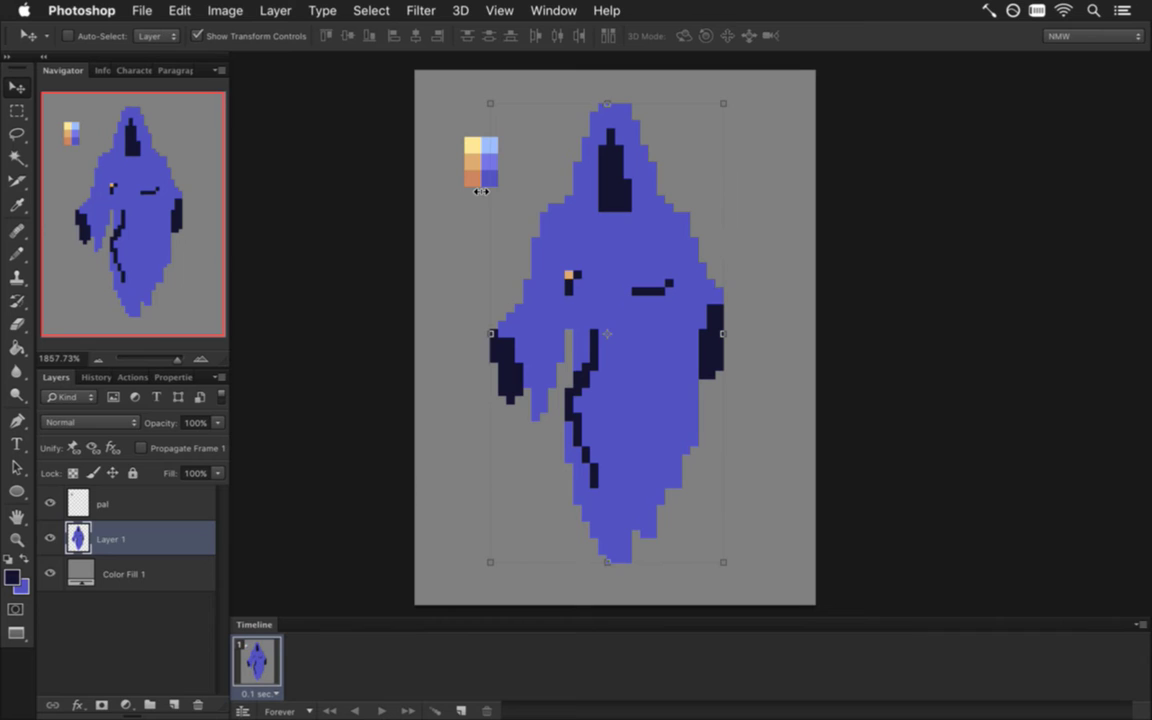
Shift the small left chest mark one pixel right and repaint its orange pixel near-black
key(m)
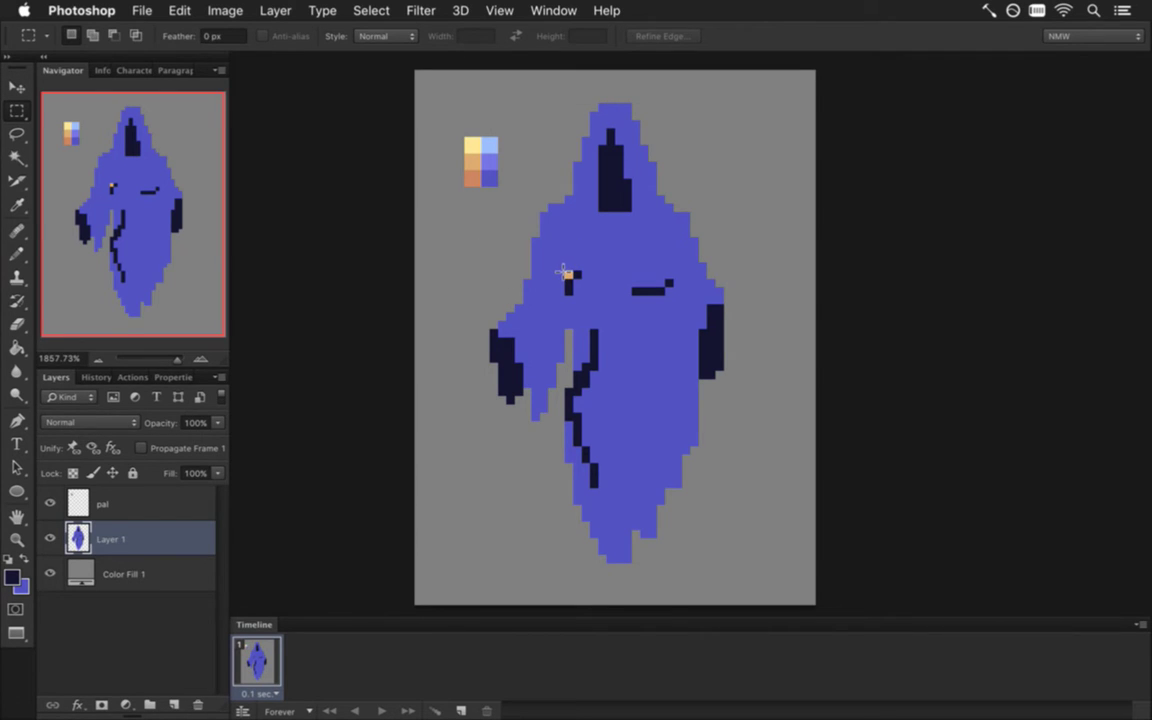
drag(548, 265, 591, 266)
key(v)
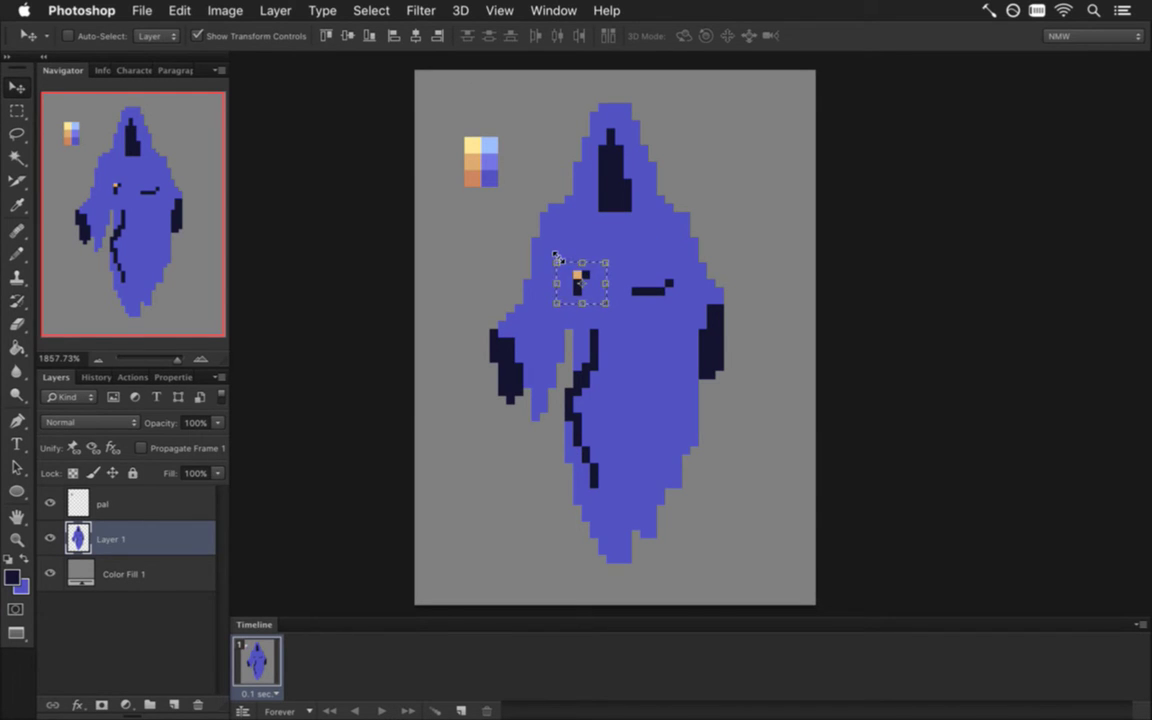
key(m)
key(super+d)
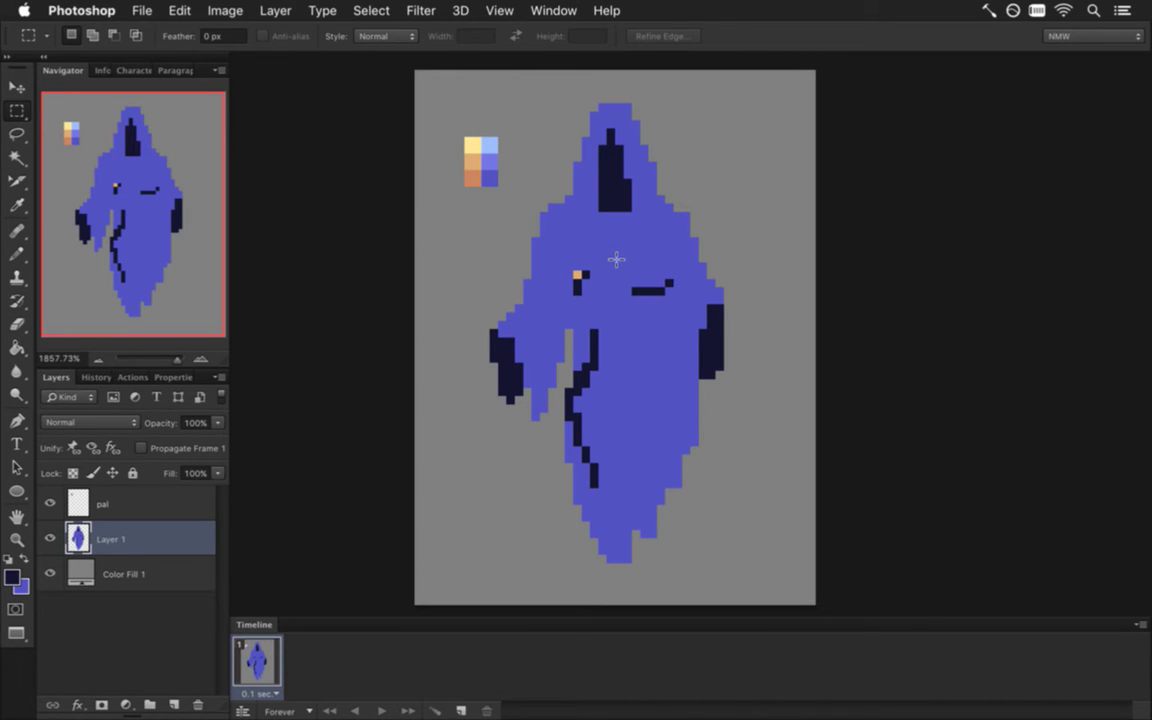
key(i)
key(b)
click(578, 274)
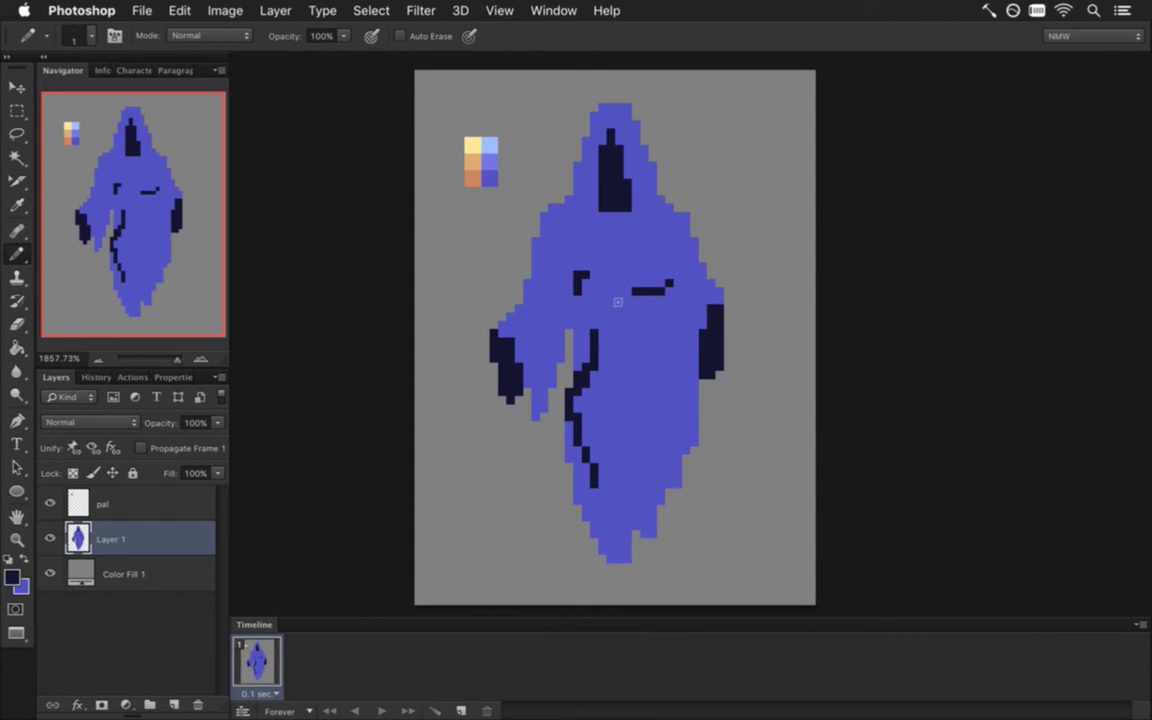
Extend the hood's near-black face opening downward into a narrow point
drag(627, 275, 619, 283)
key(super+z)
mouse_move(603, 216)
mouse_down()
mouse_move(617, 268)
mouse_move(628, 216)
mouse_up()
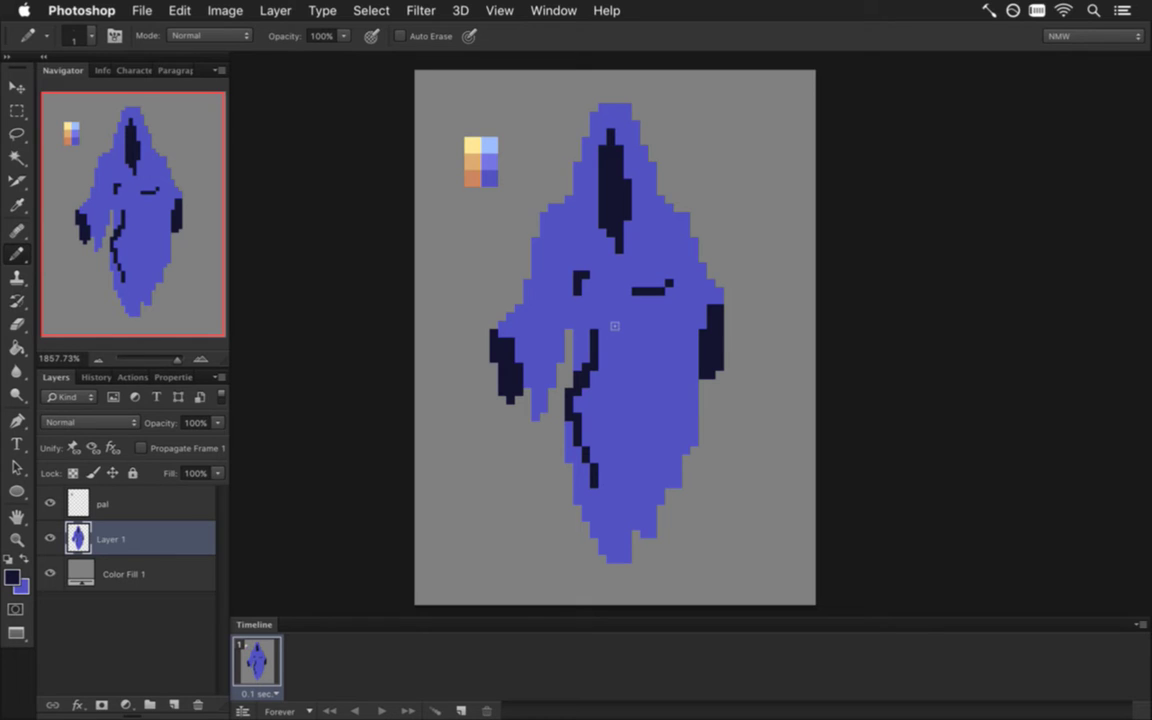
Mix a darker blue by painting near-black at 50% opacity on the left sleeve, sample it, and restore the pencil to full opacity
alt+click(492, 178)
key(alt)
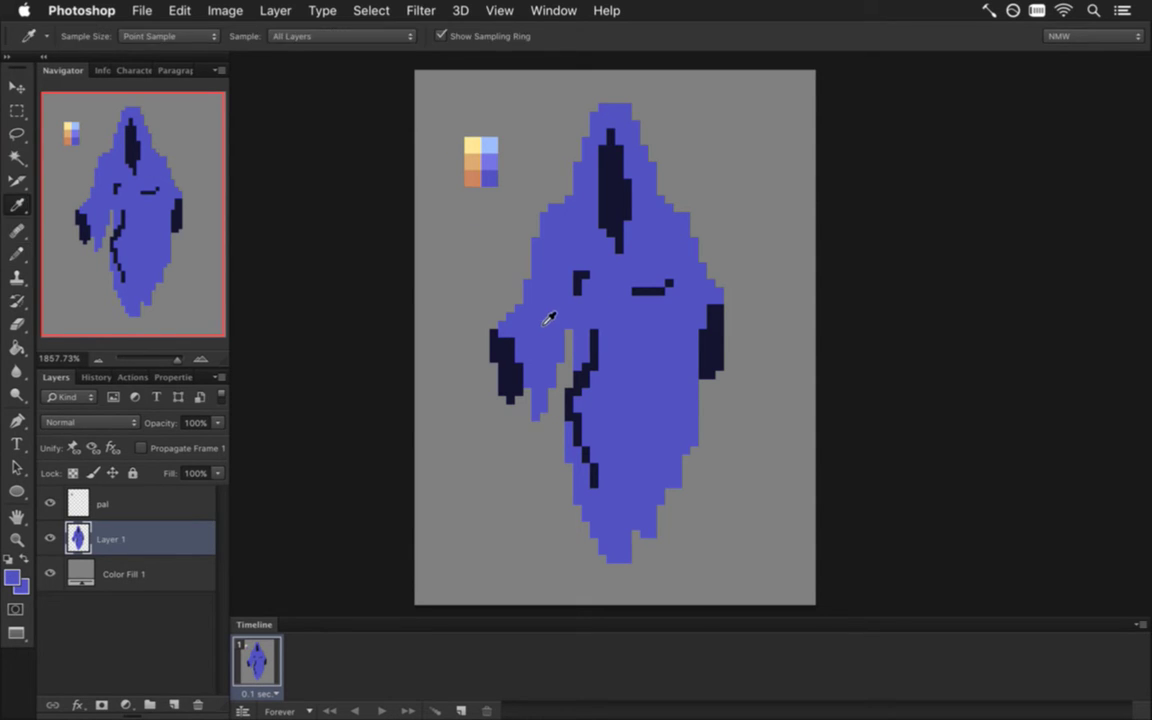
alt+click(500, 340)
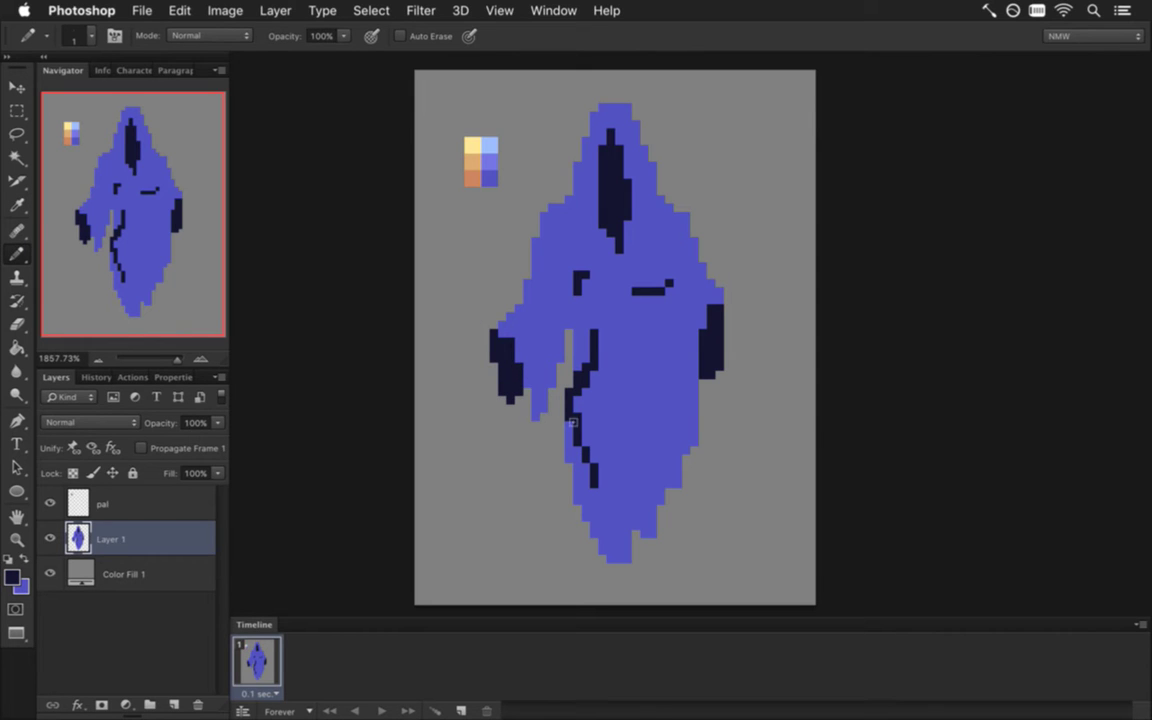
key(5)
drag(535, 342, 535, 356)
alt+click(498, 324)
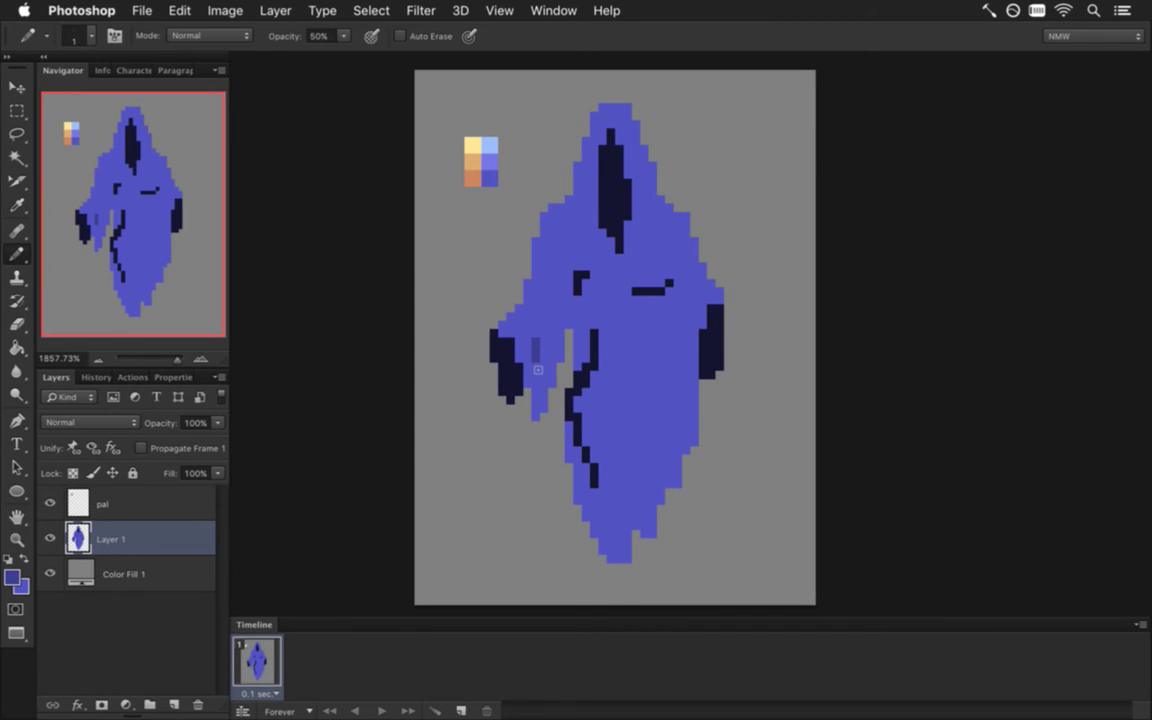
key(0)
Shade the left sleeve's inner side in the darker blue from shoulder to hand, including the area under the arm
mouse_move(527, 342)
mouse_down()
mouse_move(527, 354)
mouse_move(566, 255)
mouse_move(571, 298)
mouse_move(578, 268)
mouse_up()
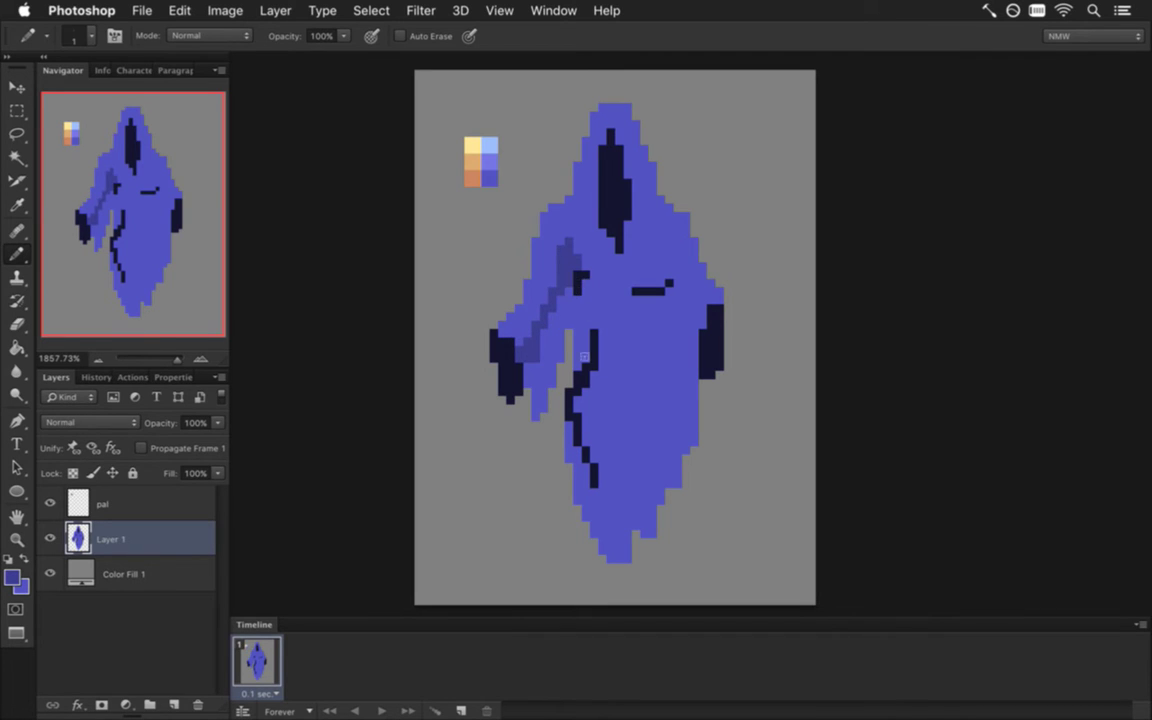
drag(577, 300, 587, 352)
click(577, 325)
drag(568, 316, 528, 385)
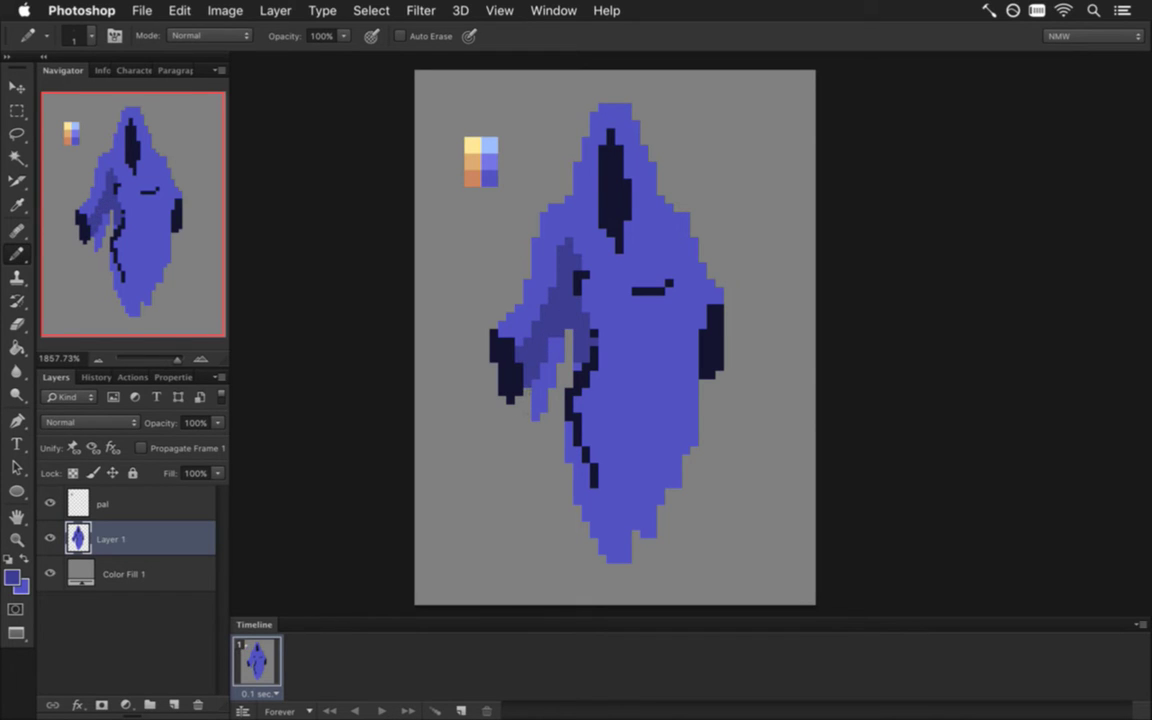
Try extending the left sleeve's tip below the hand with the darker blue
drag(528, 391, 527, 426)
mouse_move(519, 424)
mouse_down()
mouse_move(519, 408)
mouse_move(519, 440)
mouse_move(503, 400)
mouse_up()
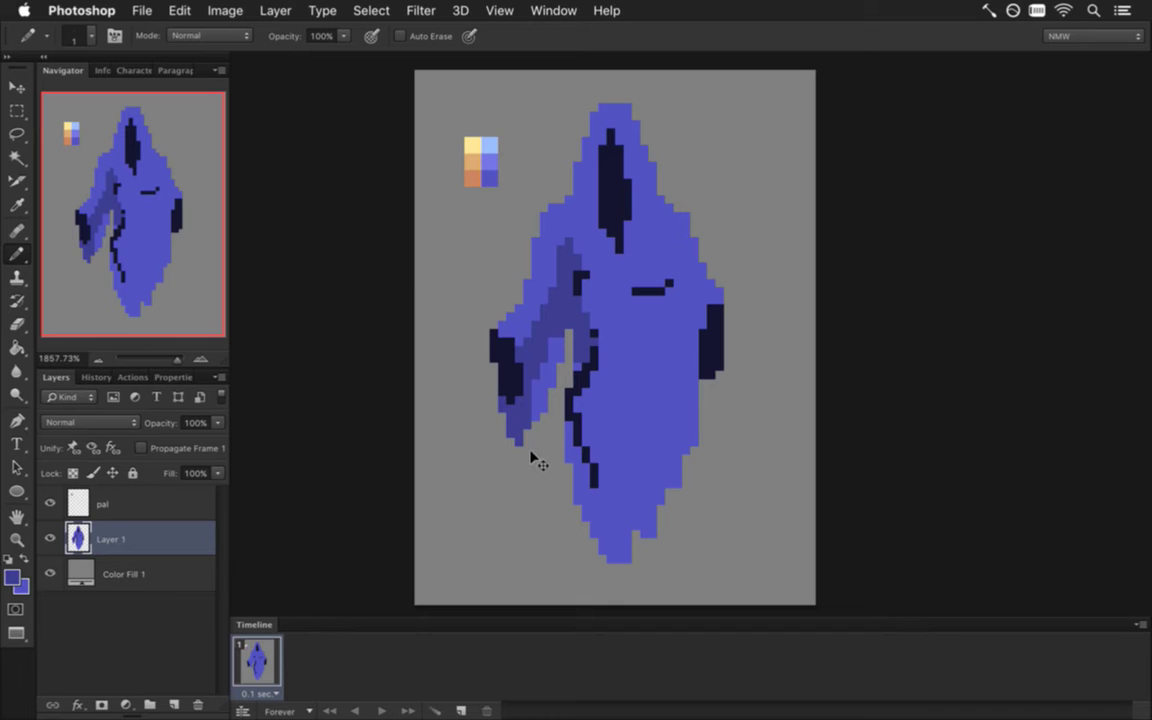
key(super+z)
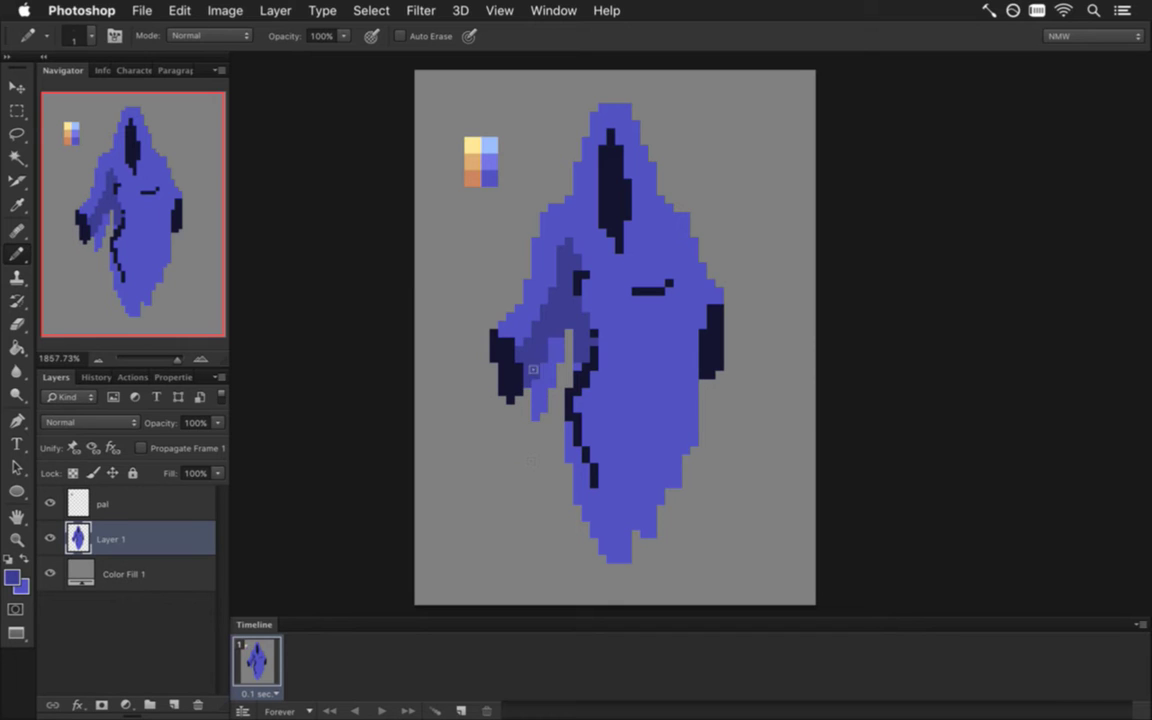
Shade the left sleeve's edge beside the hand, and paint the robe's left side darker blue down to the hem, covering the near-black fold line
drag(527, 392, 519, 408)
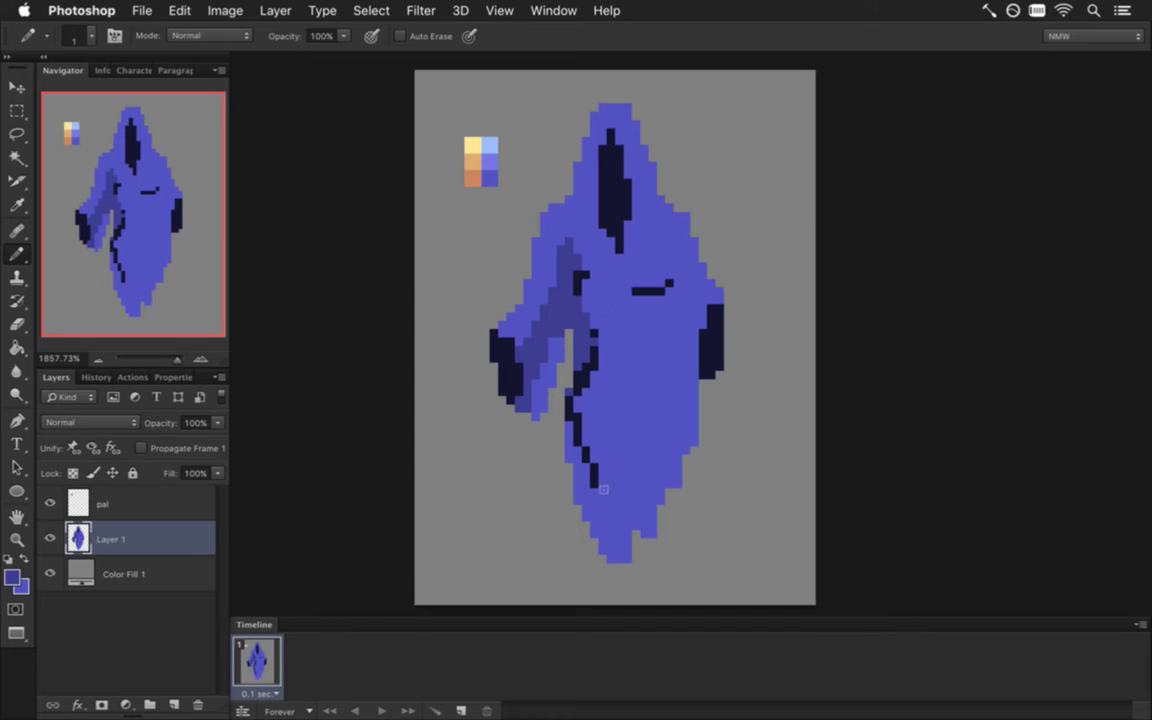
mouse_move(570, 425)
mouse_down()
mouse_move(577, 515)
mouse_move(620, 603)
mouse_move(575, 422)
mouse_move(582, 355)
mouse_move(571, 419)
mouse_move(594, 350)
mouse_up()
click(570, 384)
click(587, 383)
click(594, 334)
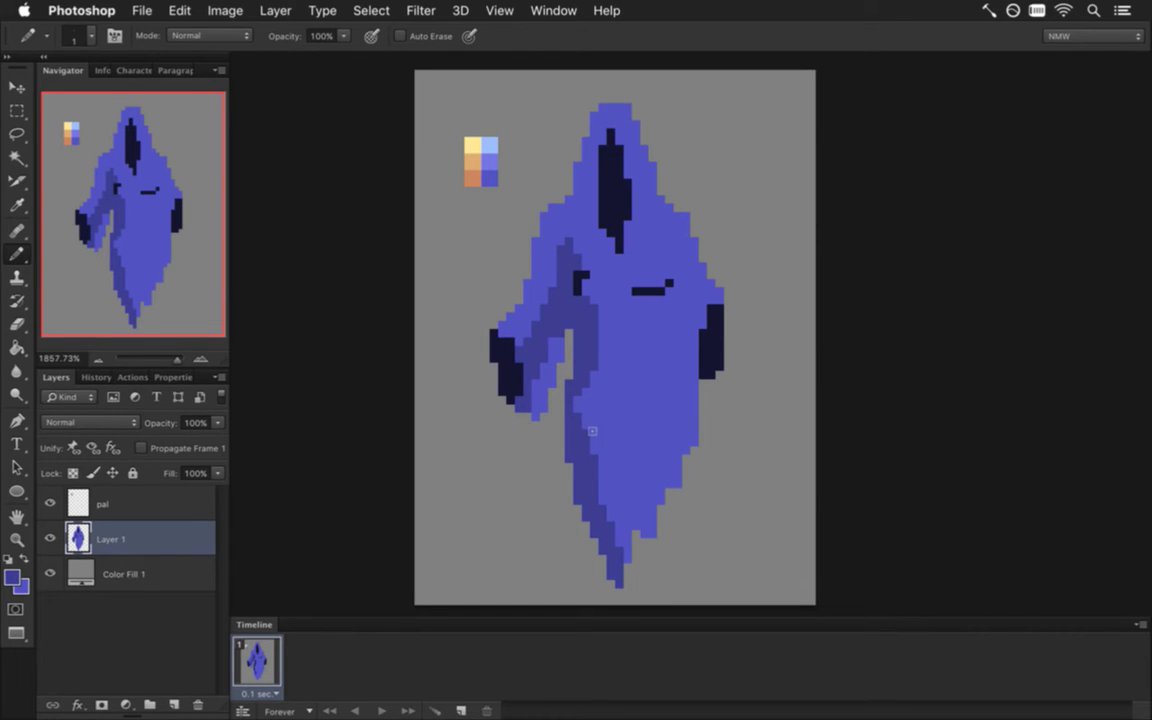
Try painting over the near-black mark at the left side of the chest with the base blue
alt+click(598, 299)
drag(578, 286, 578, 274)
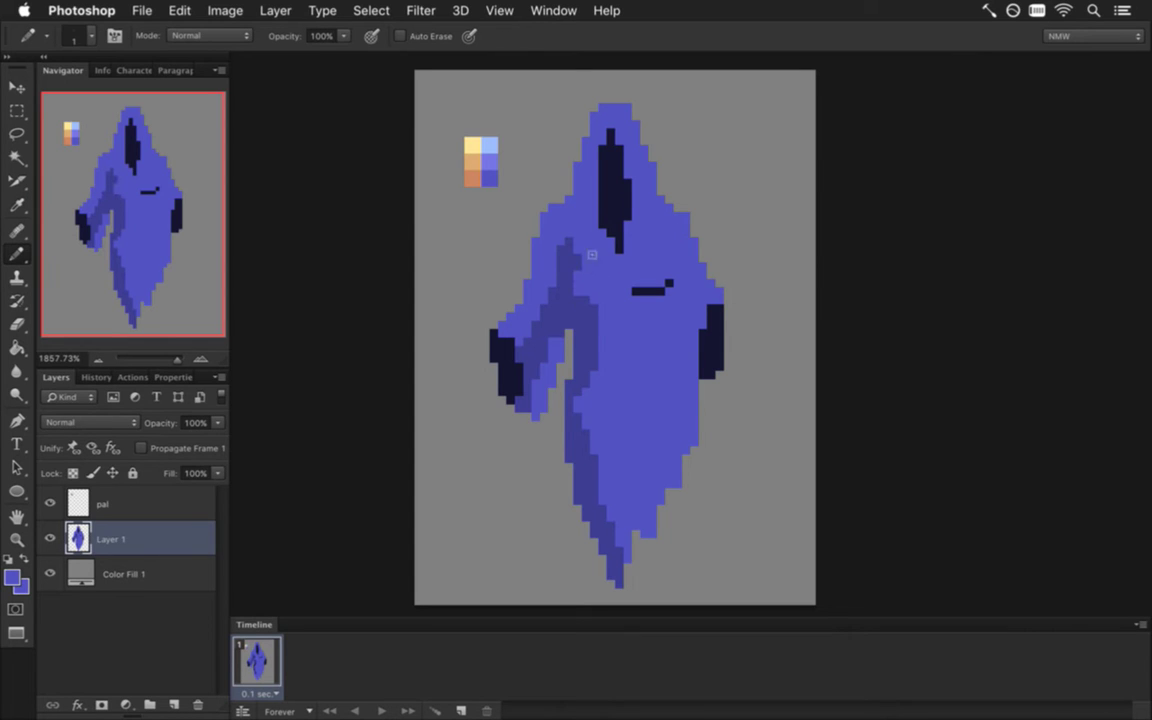
key(super+z)
Sample the palette's lighter blue and paint over the near-black mark at the left side of the chest
key(i)
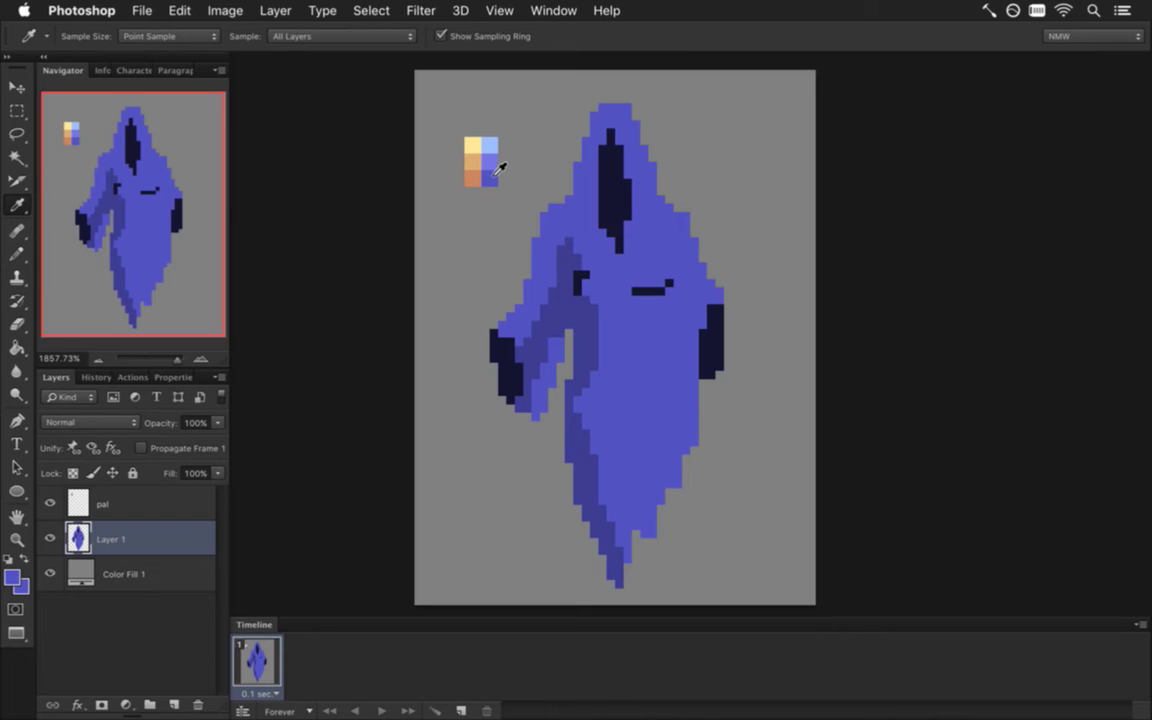
click(496, 170)
key(b)
drag(580, 276, 584, 291)
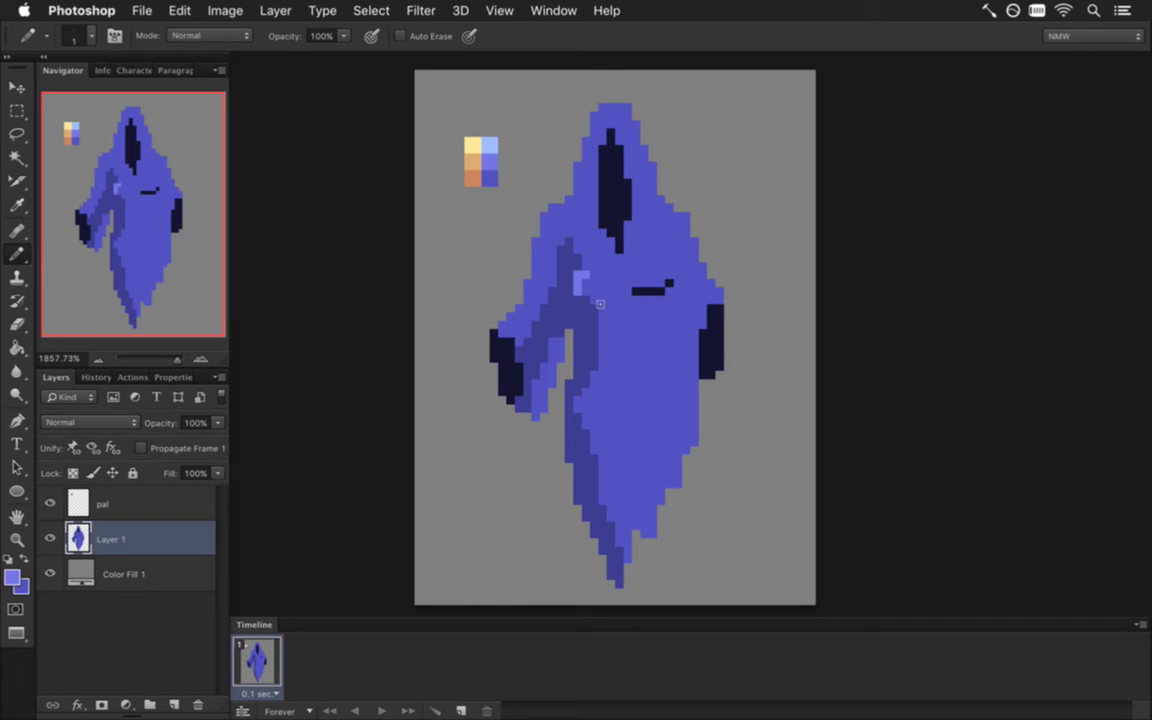
Highlight the outer edges of both shoulders with the lighter blue
click(545, 216)
drag(552, 208, 536, 250)
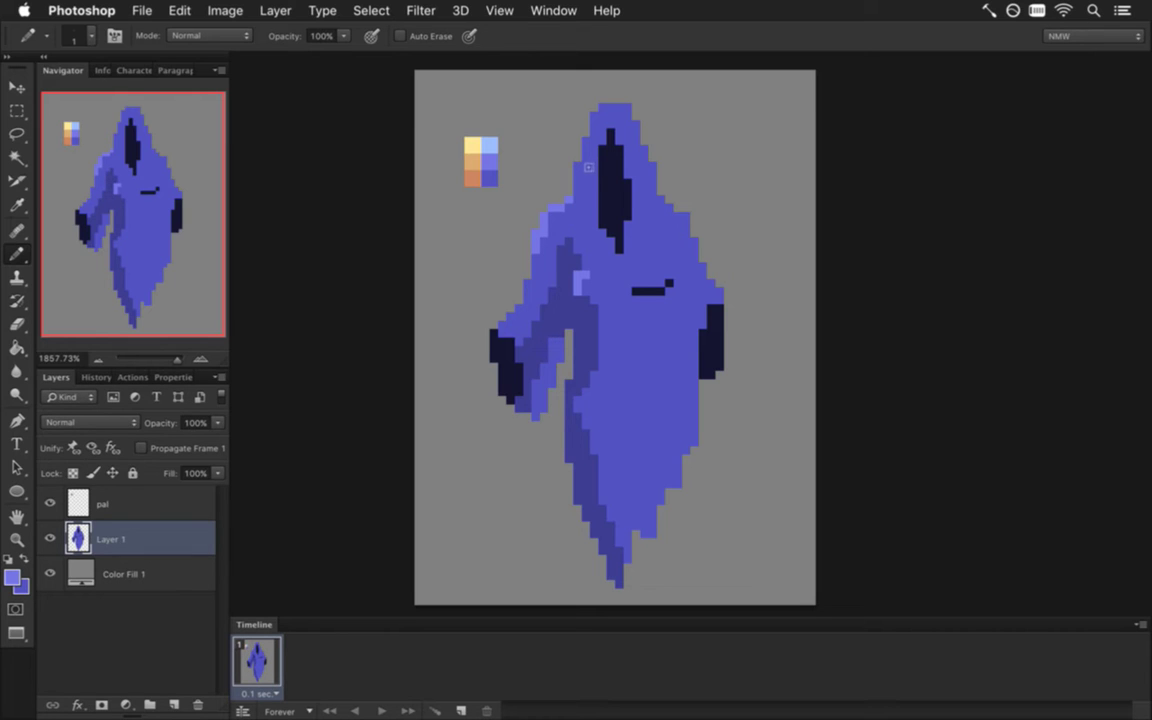
click(683, 216)
drag(686, 224, 694, 258)
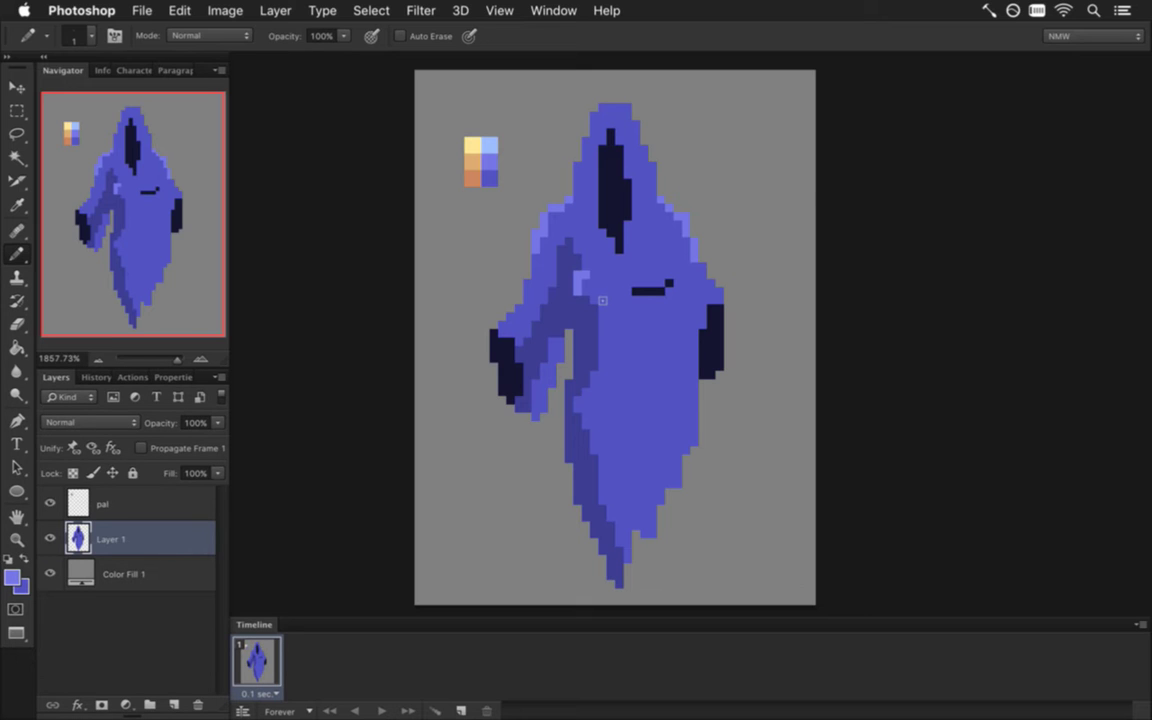
Try recolouring the near-black line at the right side of the chest in the lighter blue
alt+click(580, 286)
drag(636, 292, 645, 292)
click(652, 292)
click(661, 292)
click(669, 284)
key(super+z)
Recolour the near-black line at the right side of the chest in the darker blue
alt+click(600, 326)
drag(636, 292, 661, 292)
click(669, 284)
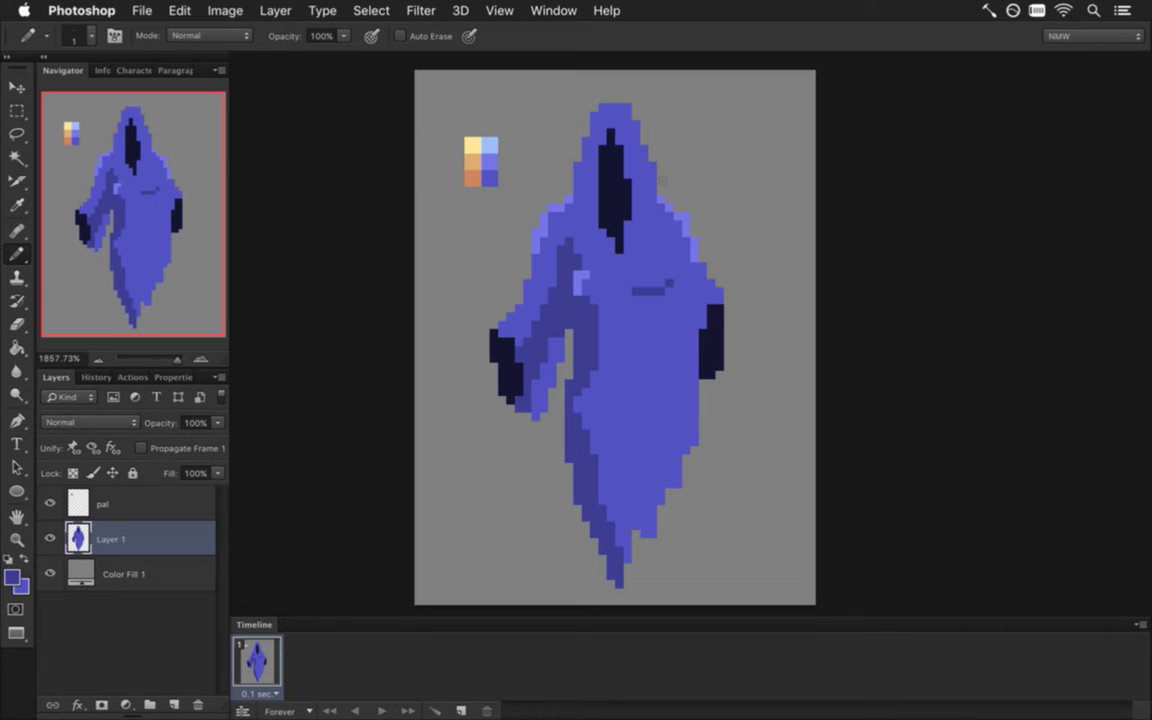
Darken the lower part of the left chest mark, and draw a lighter blue L-shaped highlight above the right chest line
drag(577, 294, 577, 284)
alt+click(586, 275)
drag(651, 274, 661, 274)
drag(652, 256, 652, 269)
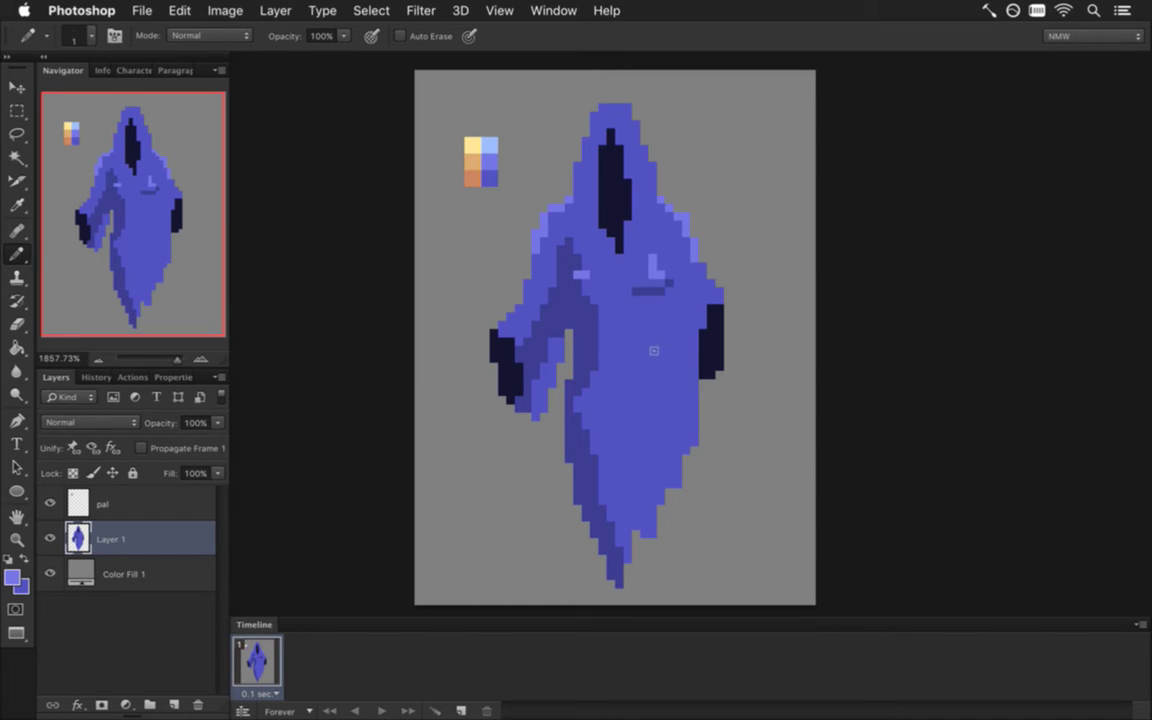
Rework both chest highlights into small diagonal marks, correcting the corner pixels with the base blue
key(super+z)
key(super+z)
click(583, 263)
alt+click(599, 285)
click(585, 275)
click(653, 275)
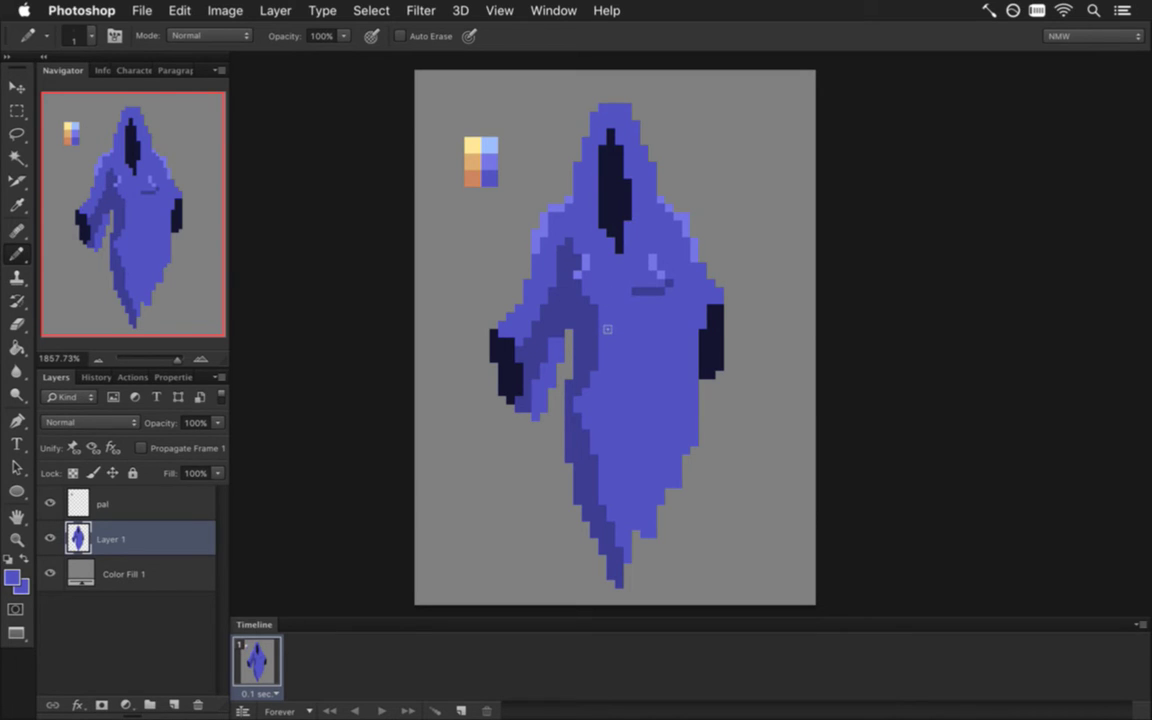
Shade the robe's right side in the darker blue from below the arm down to the hem
alt+click(660, 292)
mouse_move(670, 317)
mouse_down()
mouse_move(683, 388)
mouse_move(681, 366)
mouse_move(672, 493)
mouse_up()
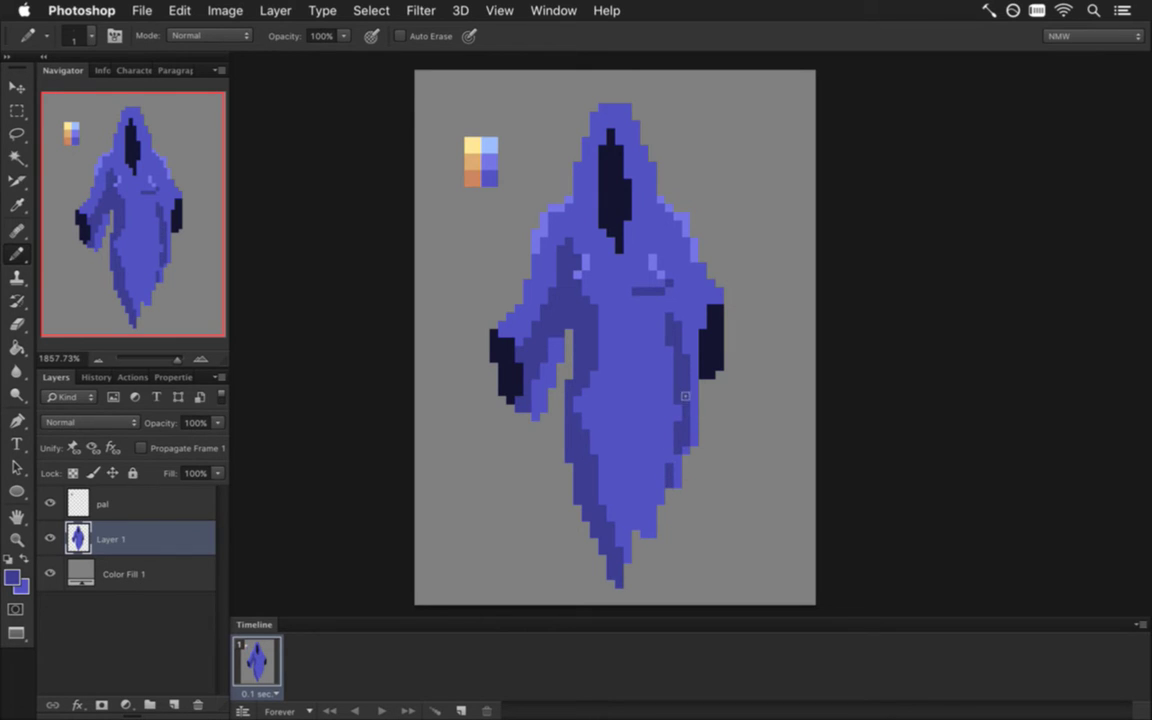
drag(677, 458, 661, 509)
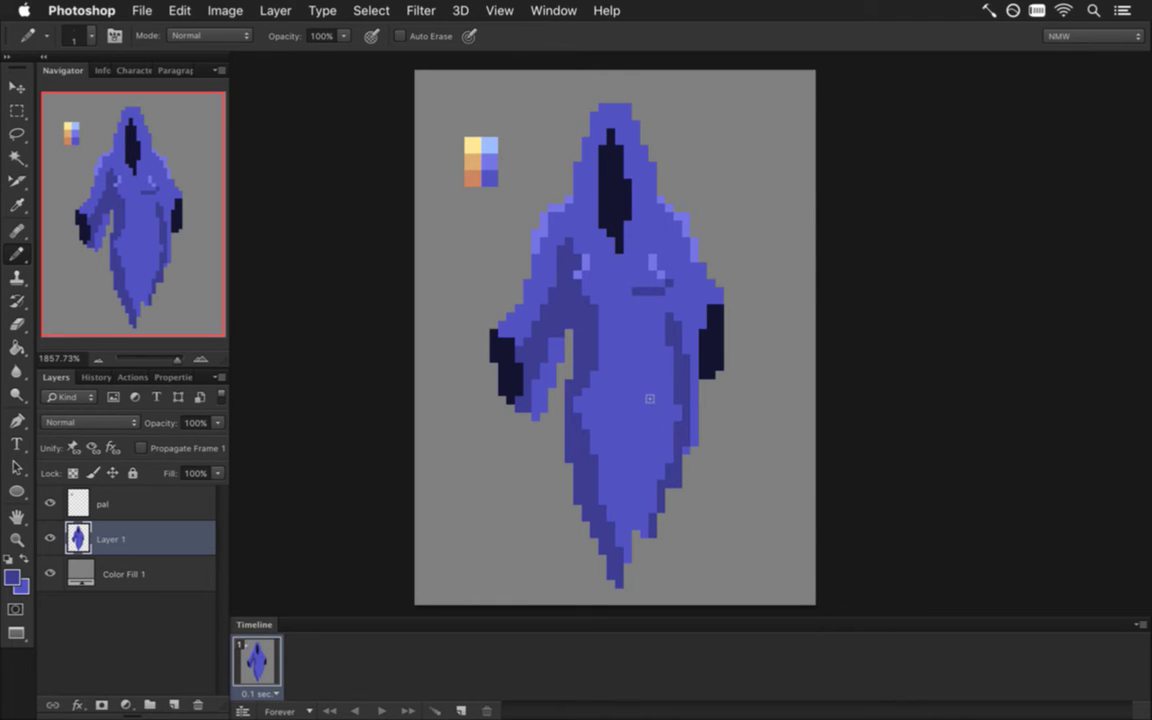
Try a darker blue vertical fold above the notch in the hem, and paint it over with the base blue
drag(628, 474, 636, 516)
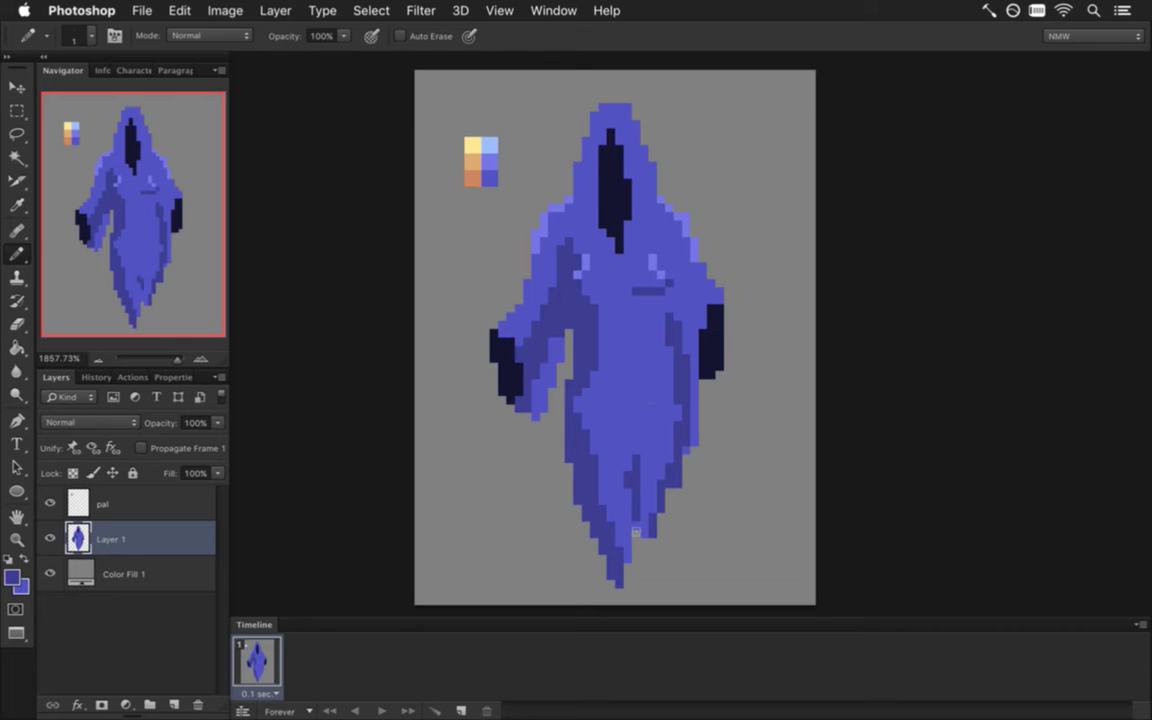
alt+click(650, 460)
drag(637, 459, 636, 518)
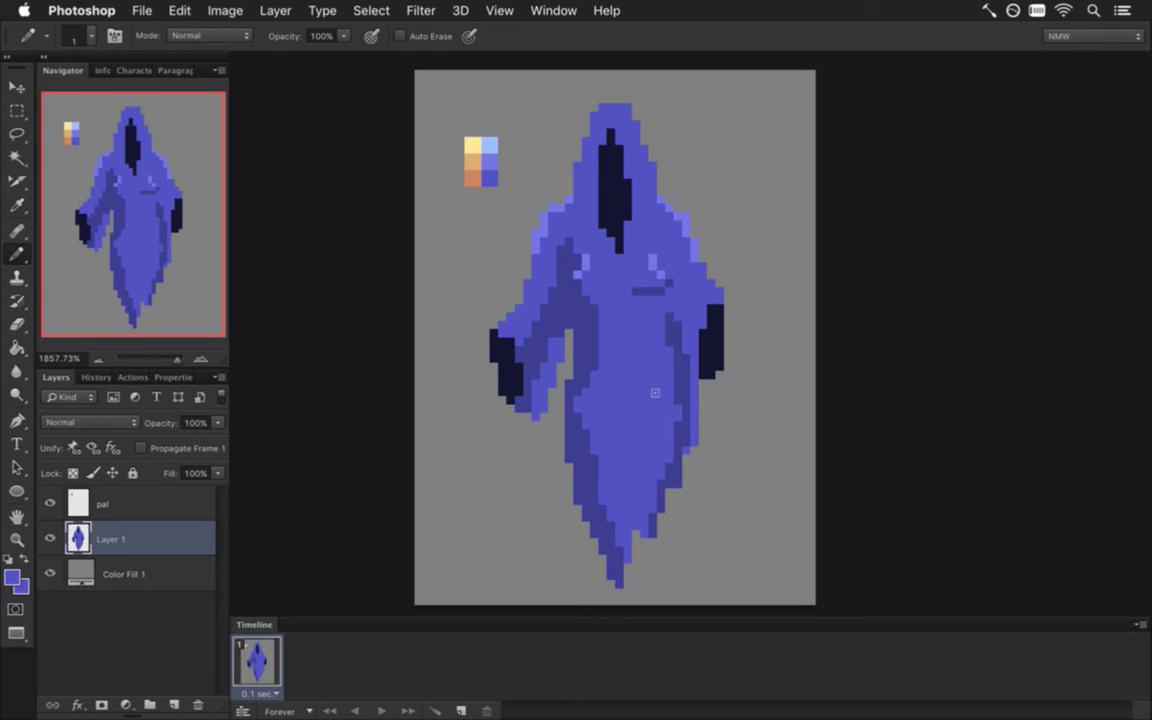
Thin the top of the robe's right-side shading, and add small darker blue fold marks on the shoulder, right sleeve and robe front
alt+click(682, 391)
alt+click(665, 380)
alt+click(612, 310)
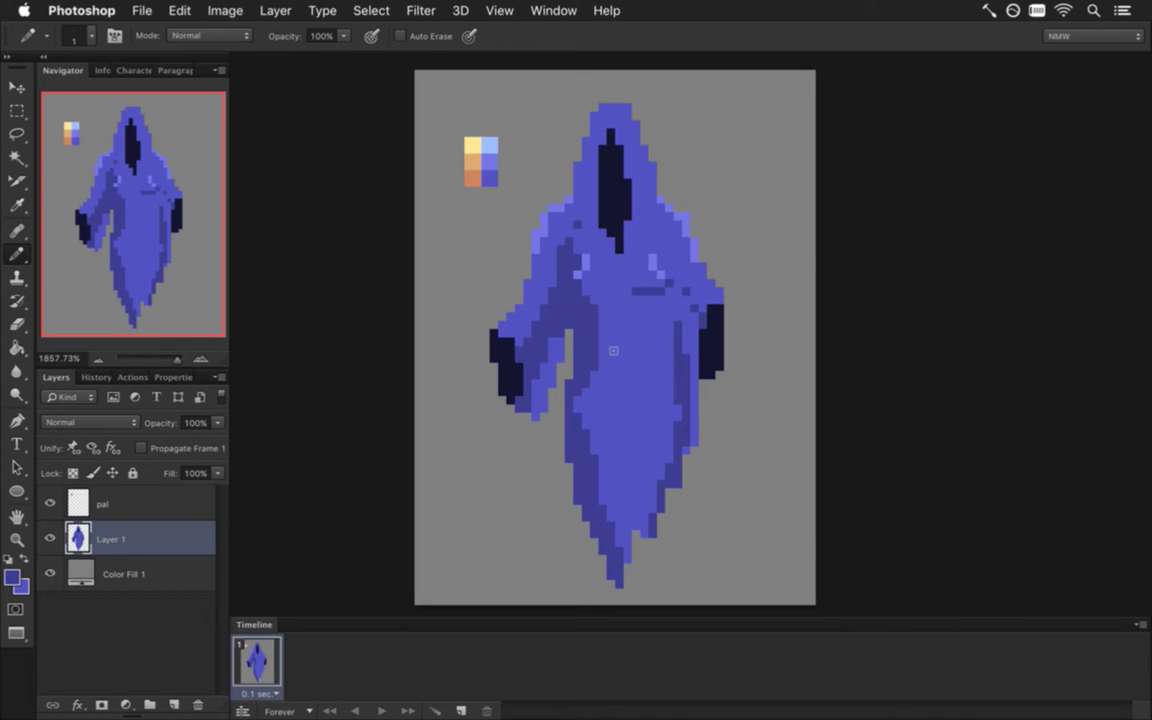
drag(619, 349, 619, 368)
alt+click(600, 425)
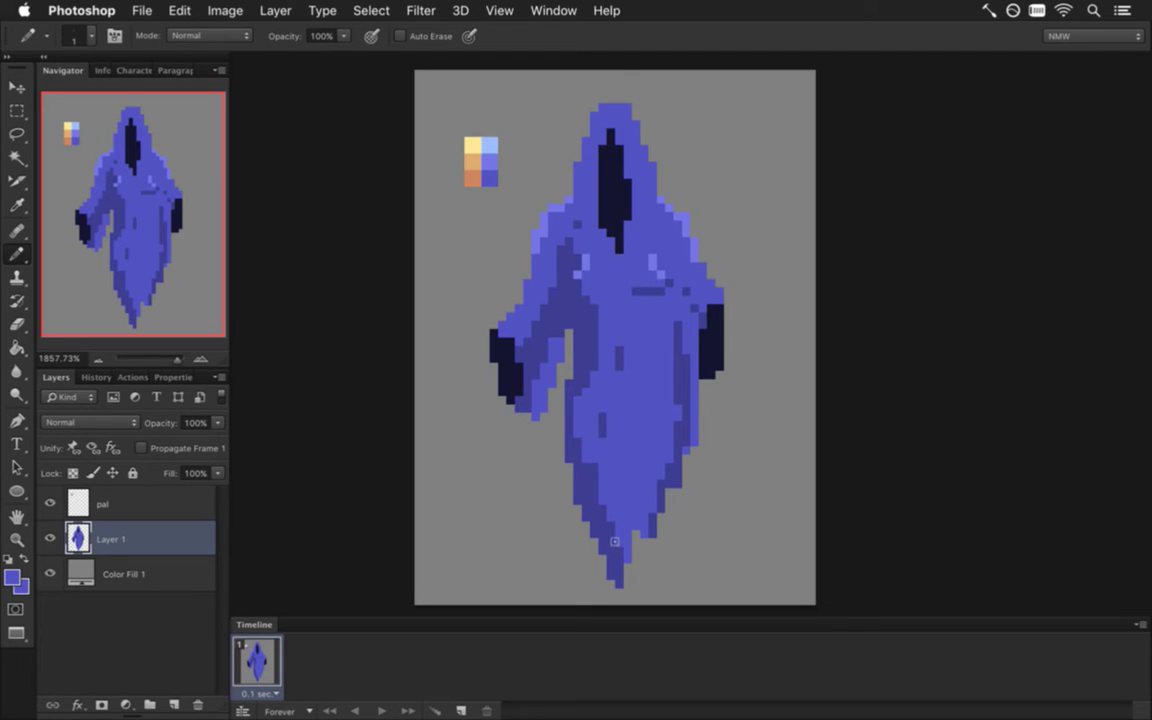
Widen the robe's lower left edge with darker blue down to the hem, and erase a notch to give it a ragged tip
alt+click(583, 382)
drag(561, 398, 569, 492)
click(570, 508)
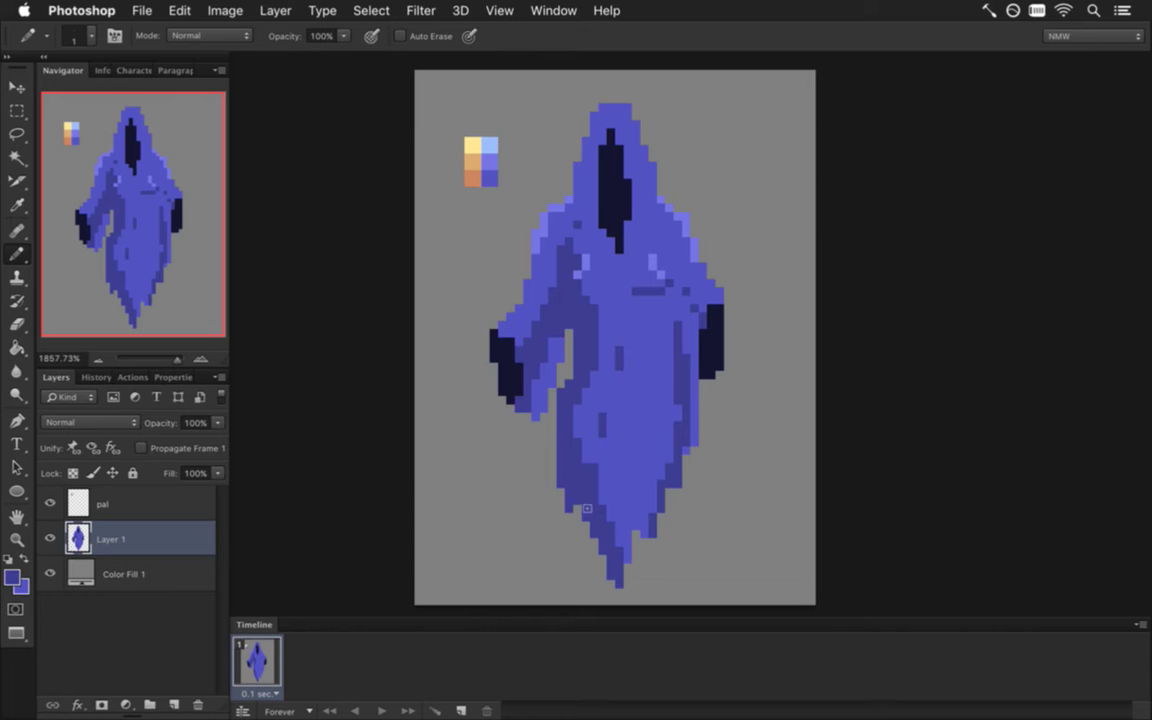
mouse_move(577, 508)
mouse_down()
mouse_move(606, 605)
mouse_move(602, 568)
mouse_up()
click(610, 584)
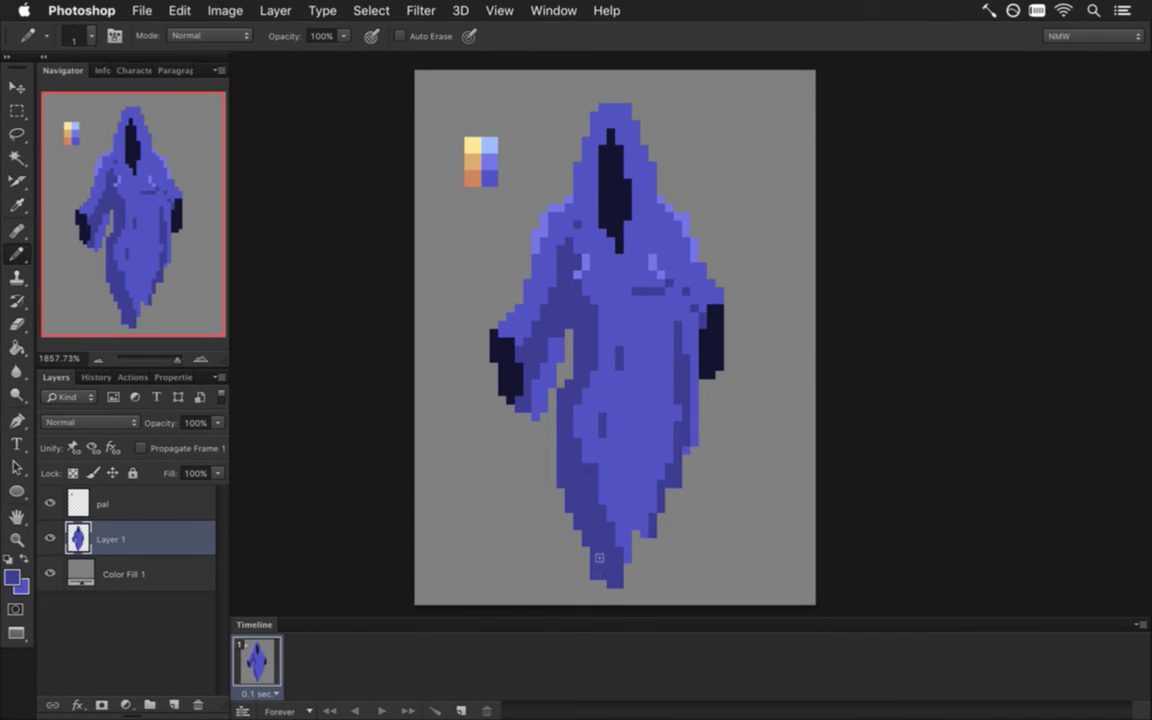
key(e)
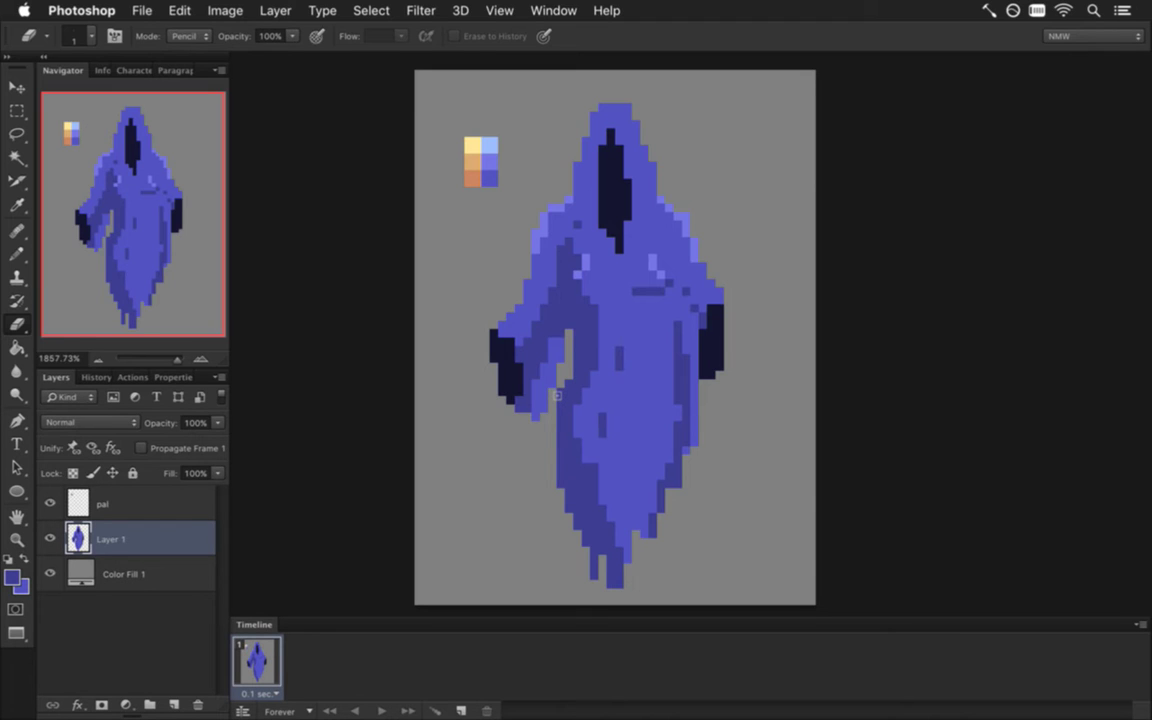
Select the lower left part of the robe, move it one pixel right and four pixels up, and deselect
key(m)
mouse_move(567, 395)
mouse_down()
mouse_move(624, 594)
mouse_move(622, 578)
mouse_up()
key(v)
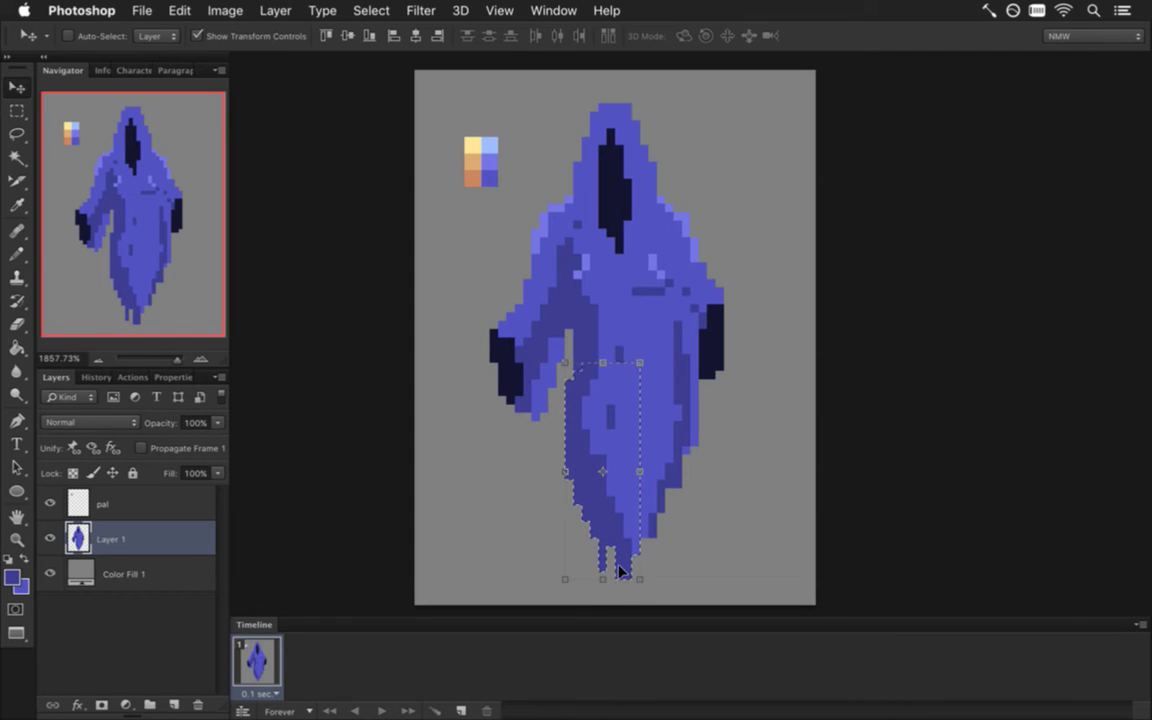
key(Up)
key(Up)
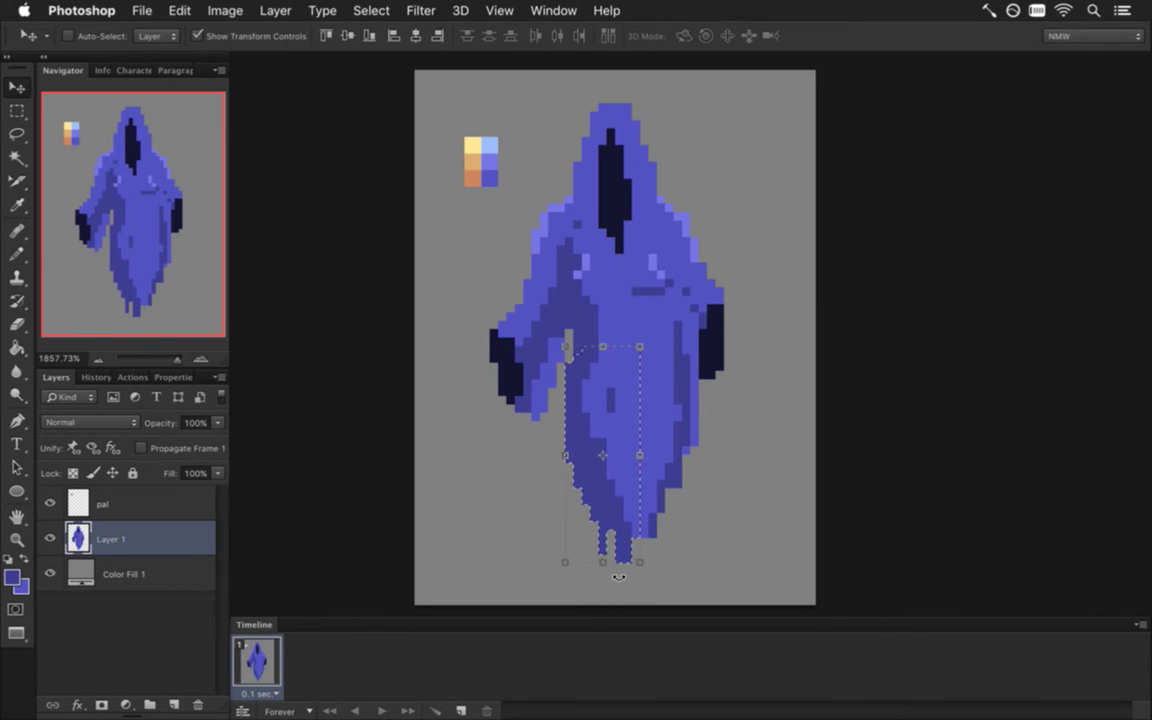
key(Down)
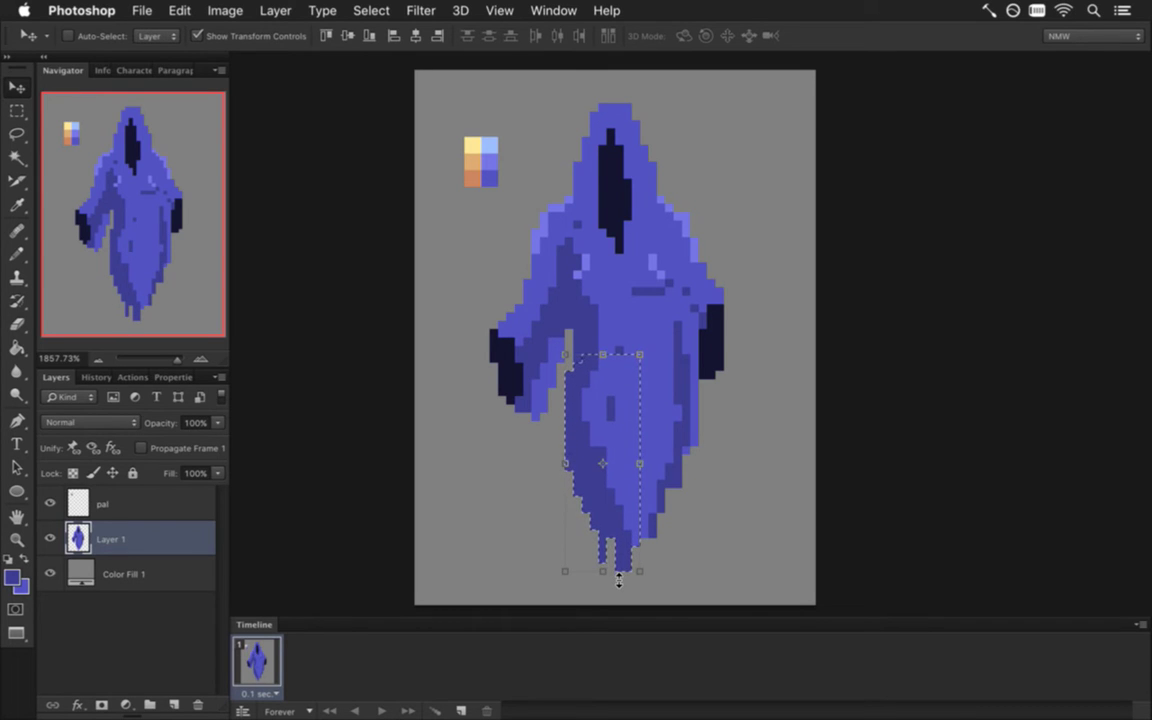
key(Up)
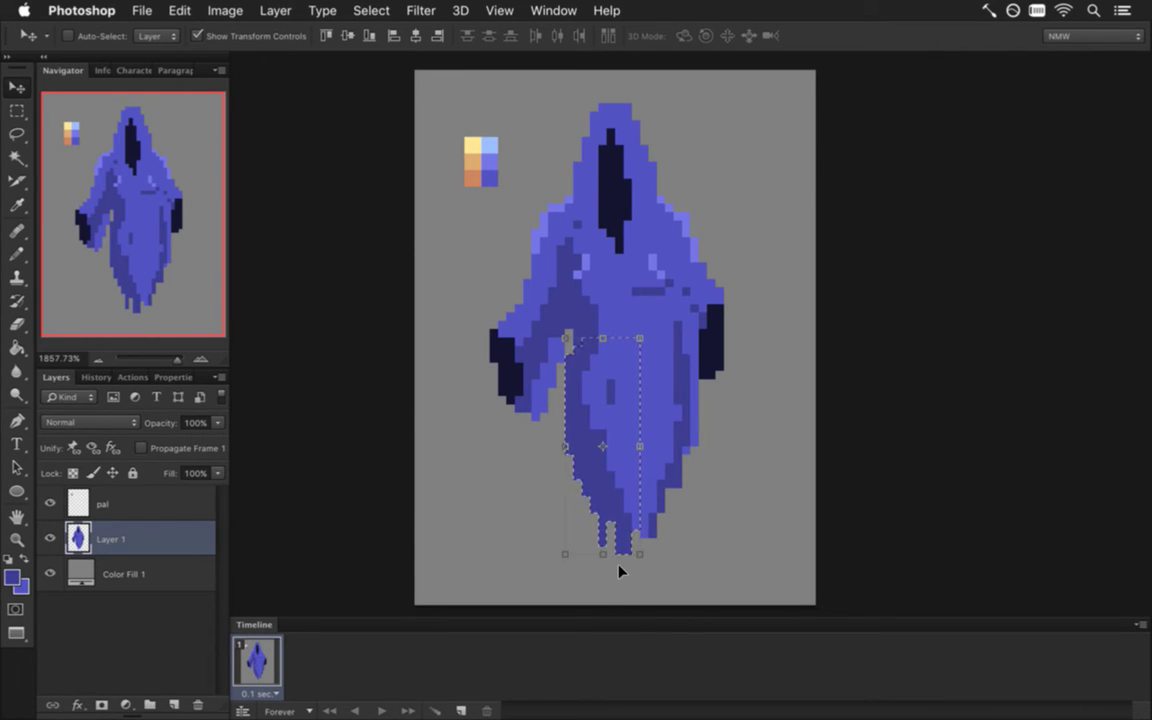
key(m)
key(m)
key(ctrl+d)
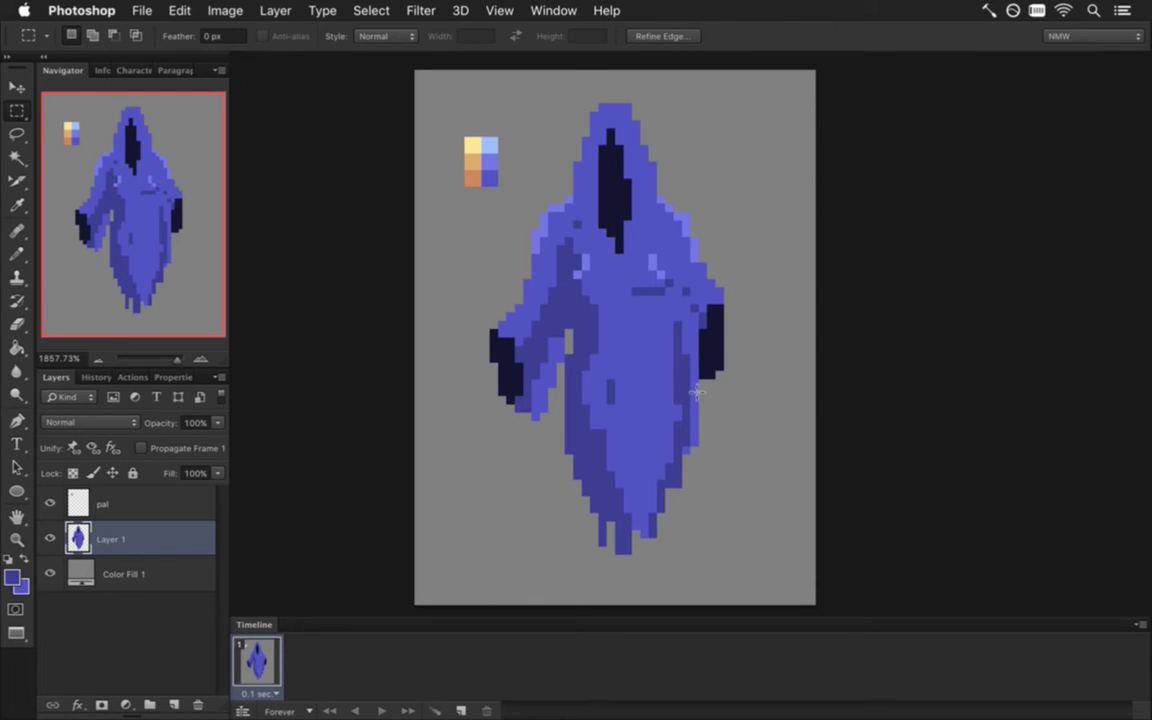
Select the lower right part of the robe, shift it one pixel left, and deselect
drag(649, 321, 698, 572)
key(v)
key(Left)
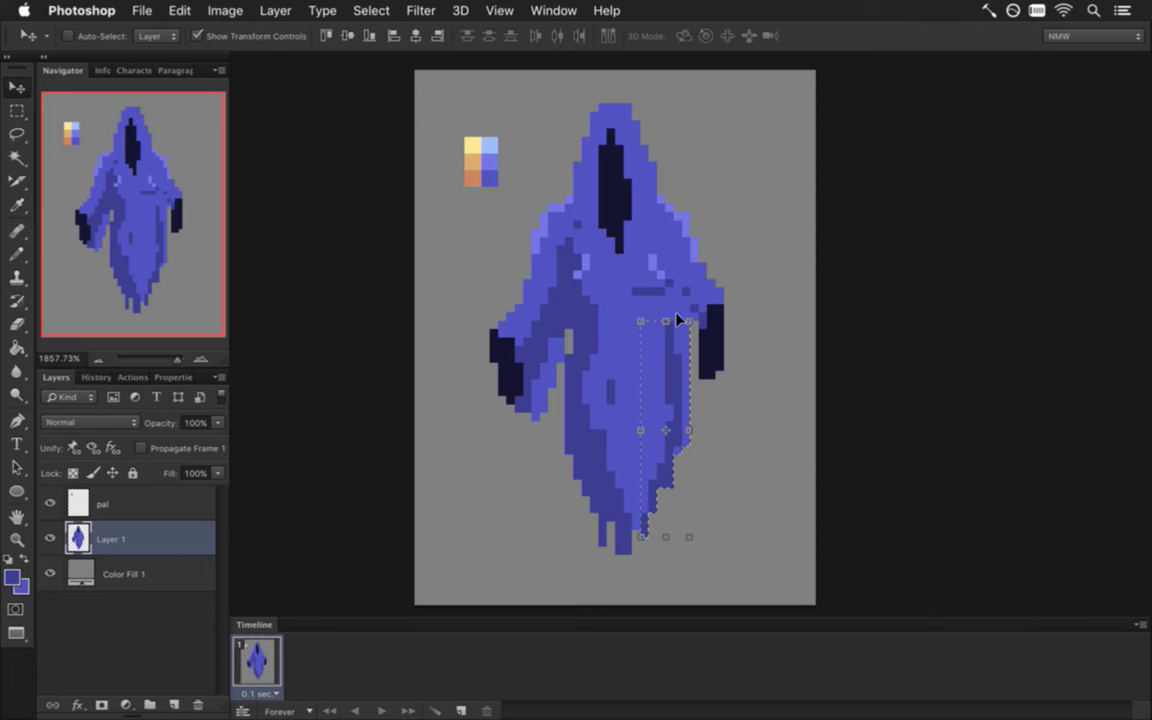
key(Up)
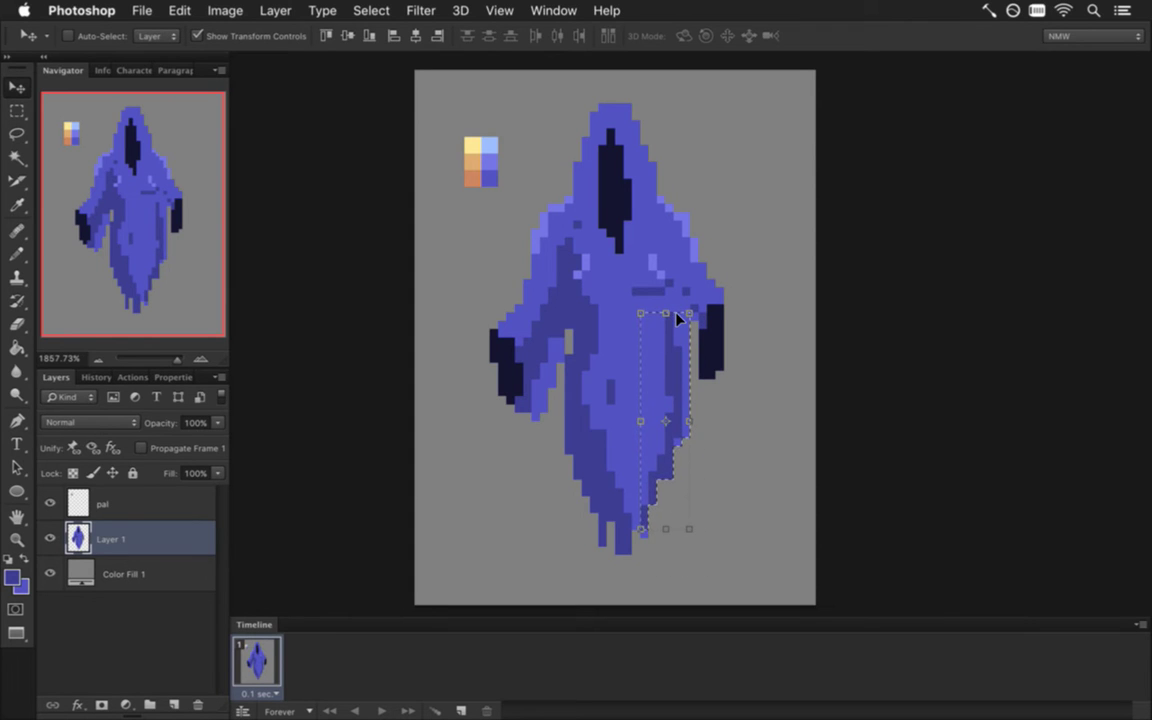
key(Right)
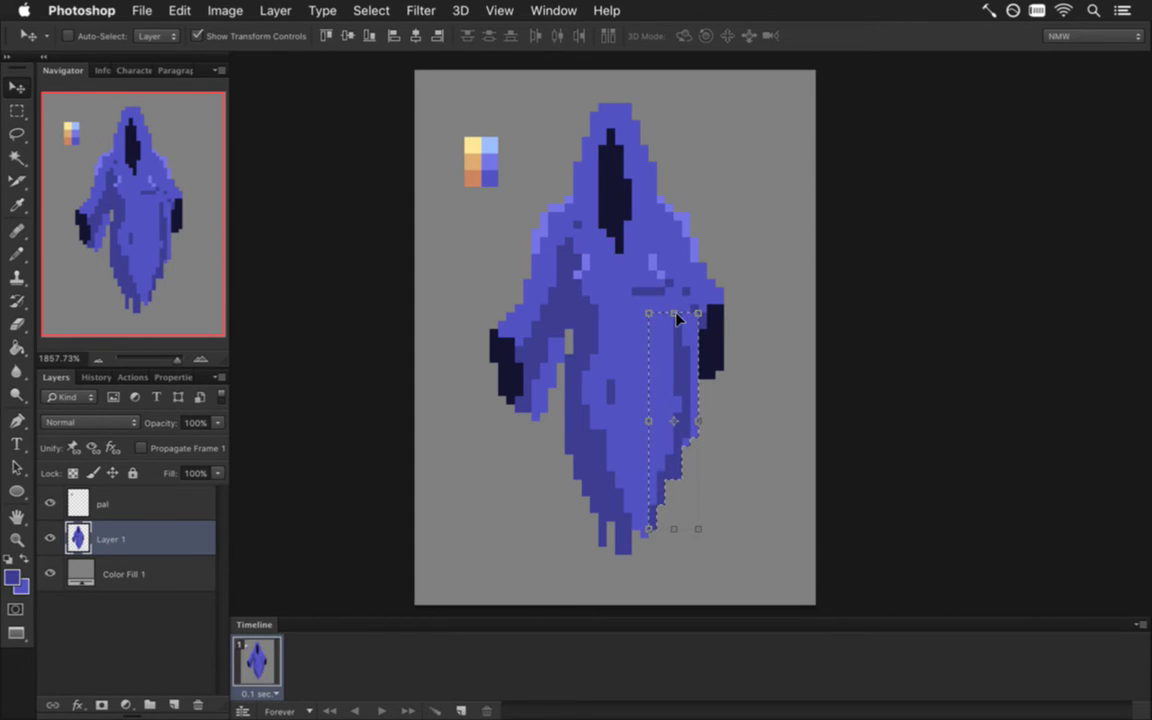
key(Left)
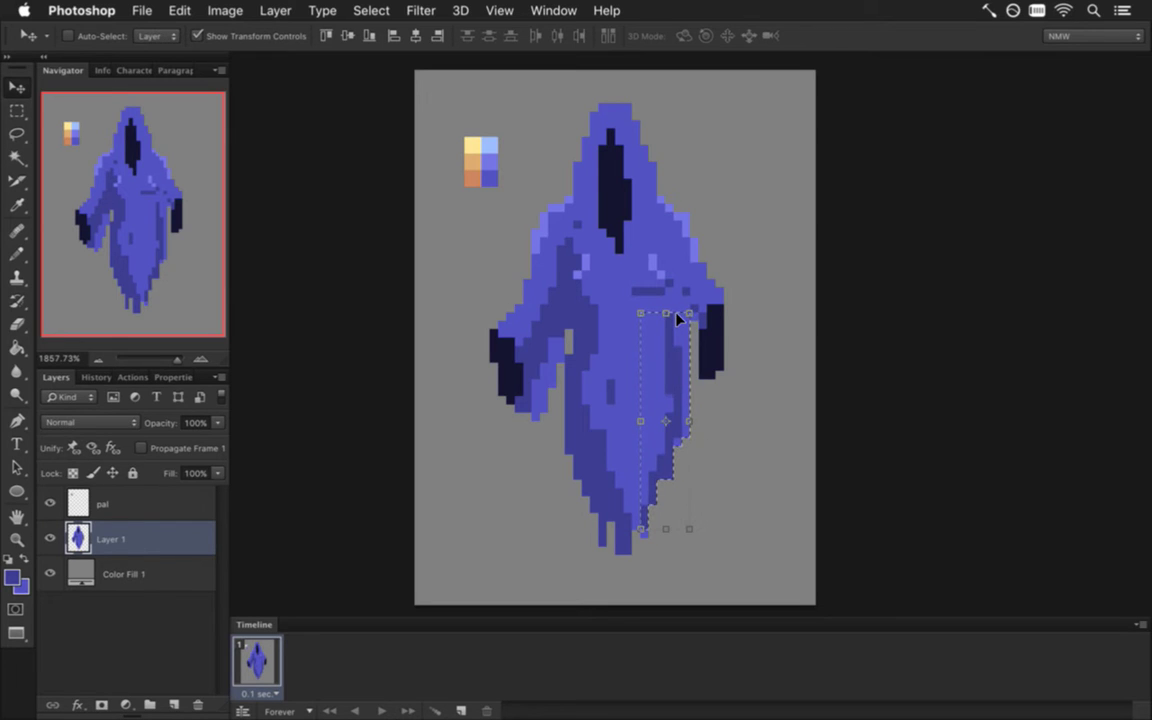
key(Down)
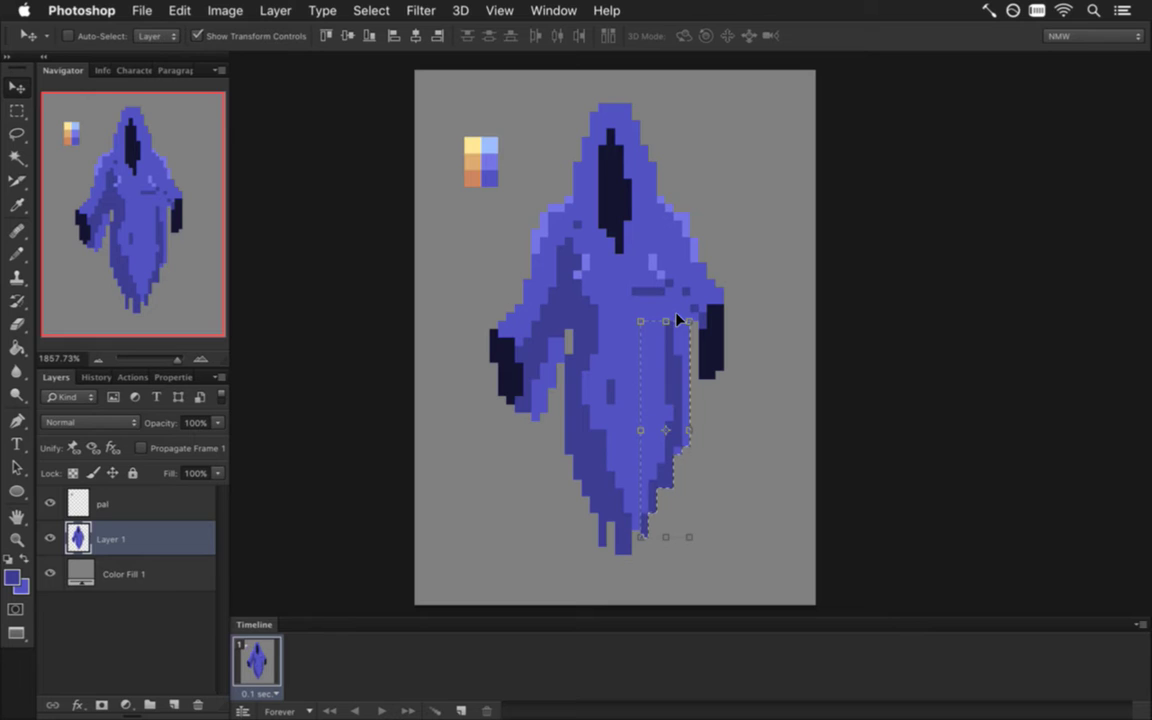
key(Right)
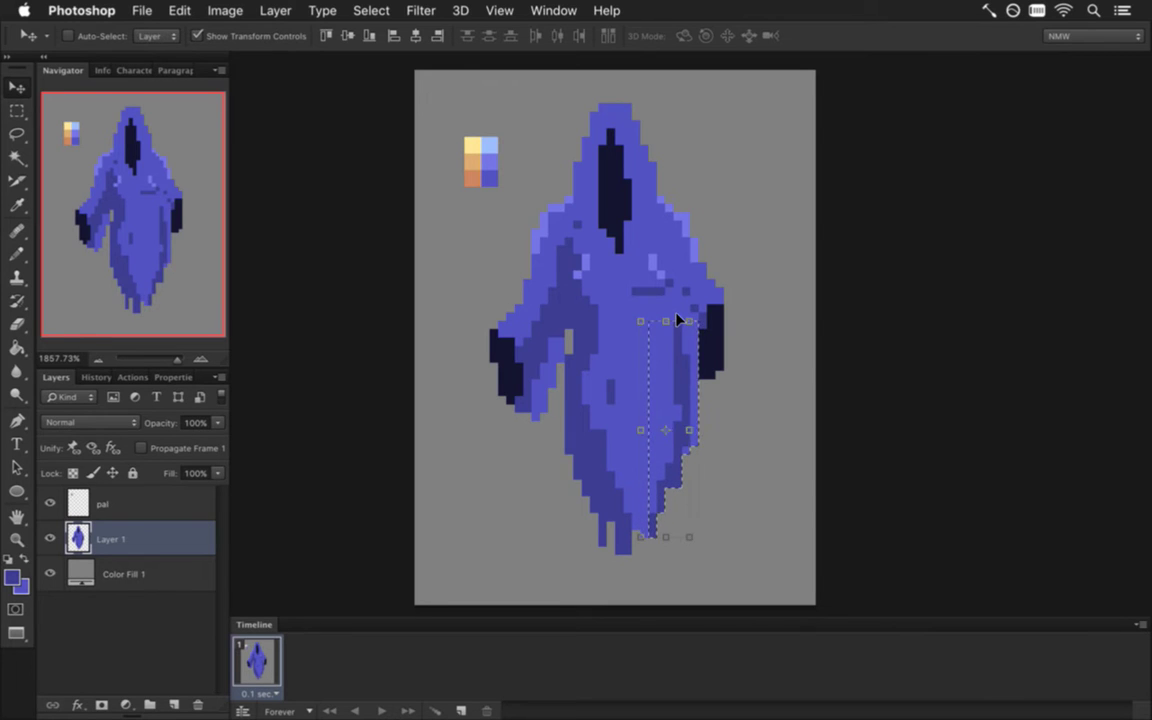
key(Left)
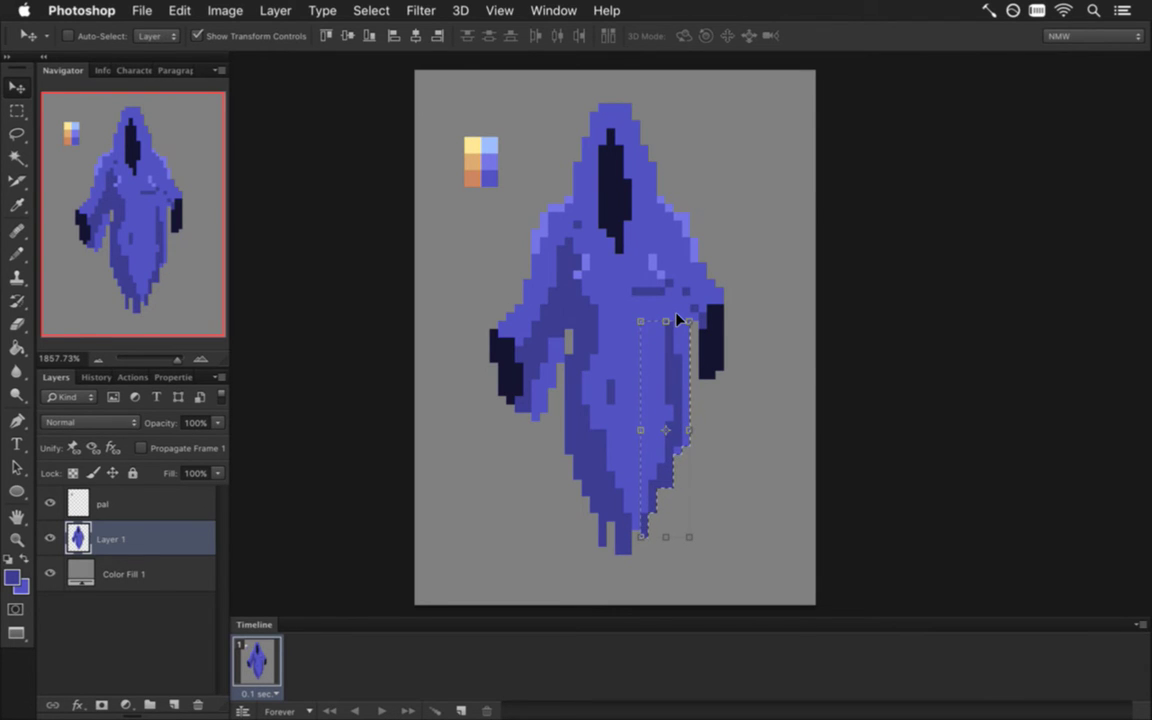
key(m)
click(676, 321)
Sample the base blue and fill the gap between the robe's right side and the near-black hand
key(i)
click(687, 338)
key(b)
drag(695, 333, 695, 358)
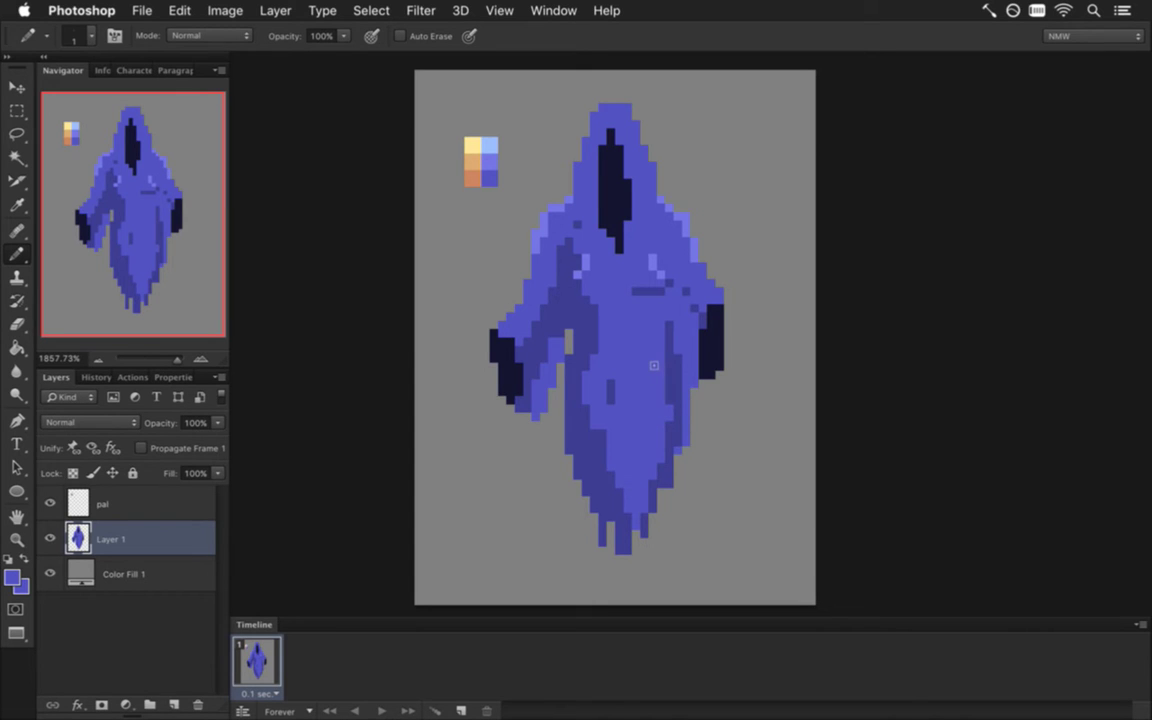
Move the whole figure up two pixels on the canvas
key(v)
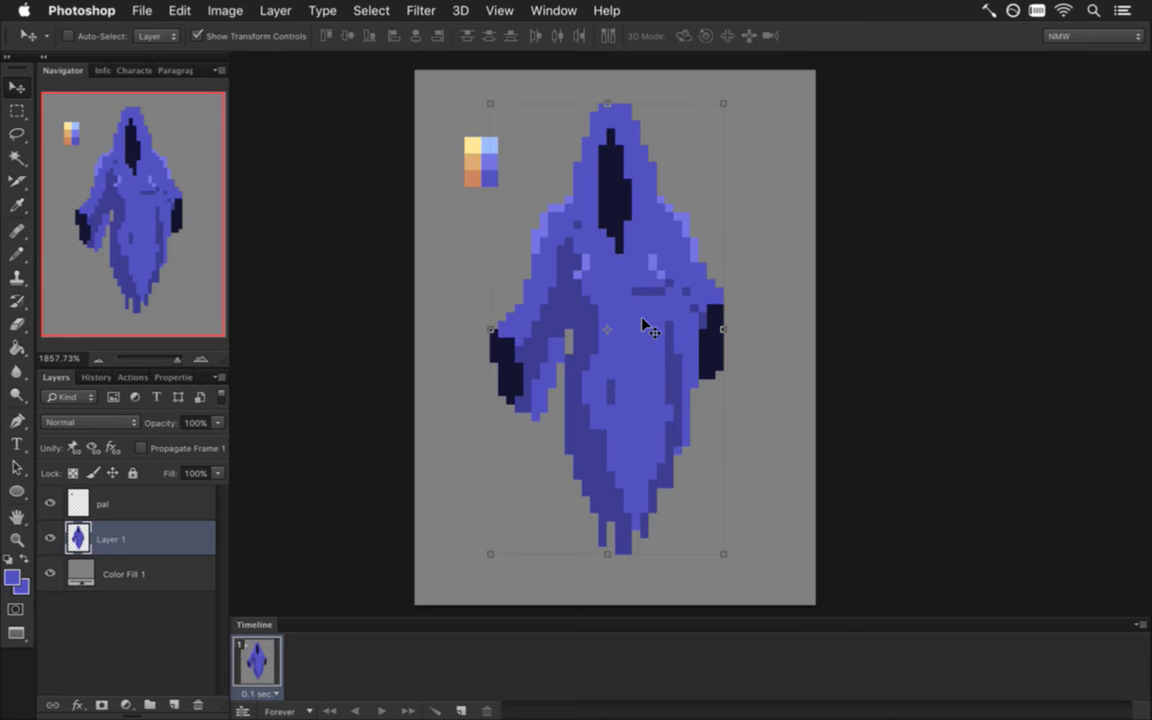
key(Up)
key(Up)
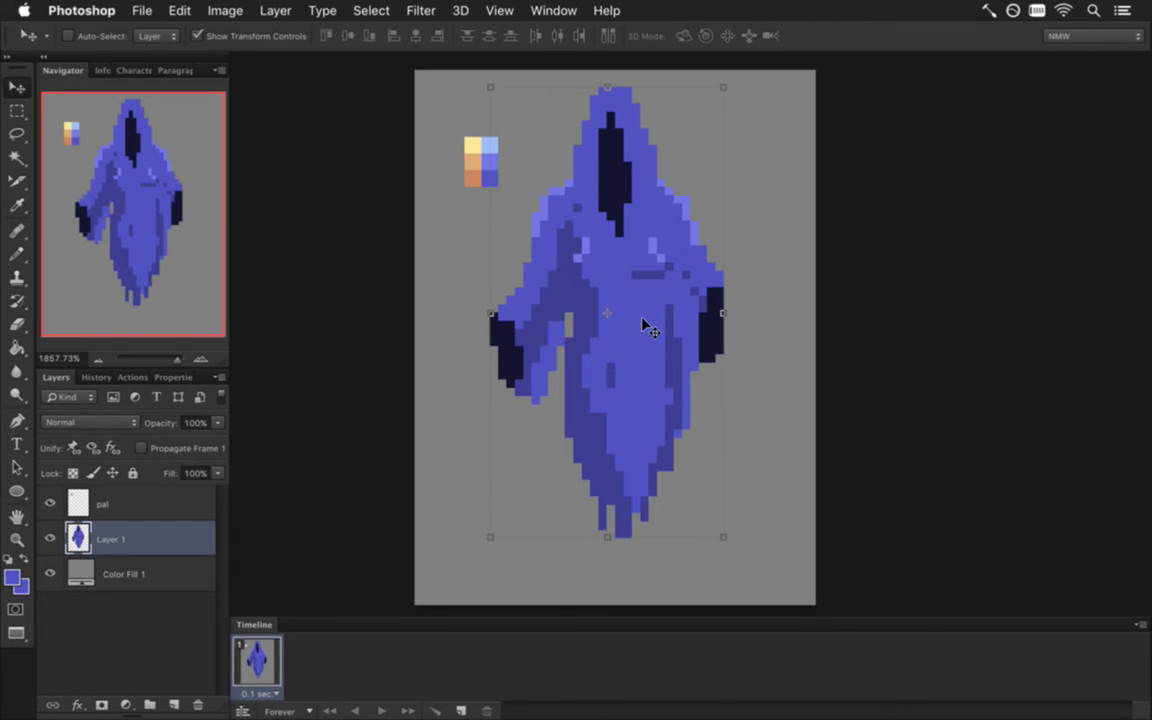
Sample the palette's middle orange and draw a hand reaching out of the left sleeve's near-black opening
key(b)
key(i)
click(714, 343)
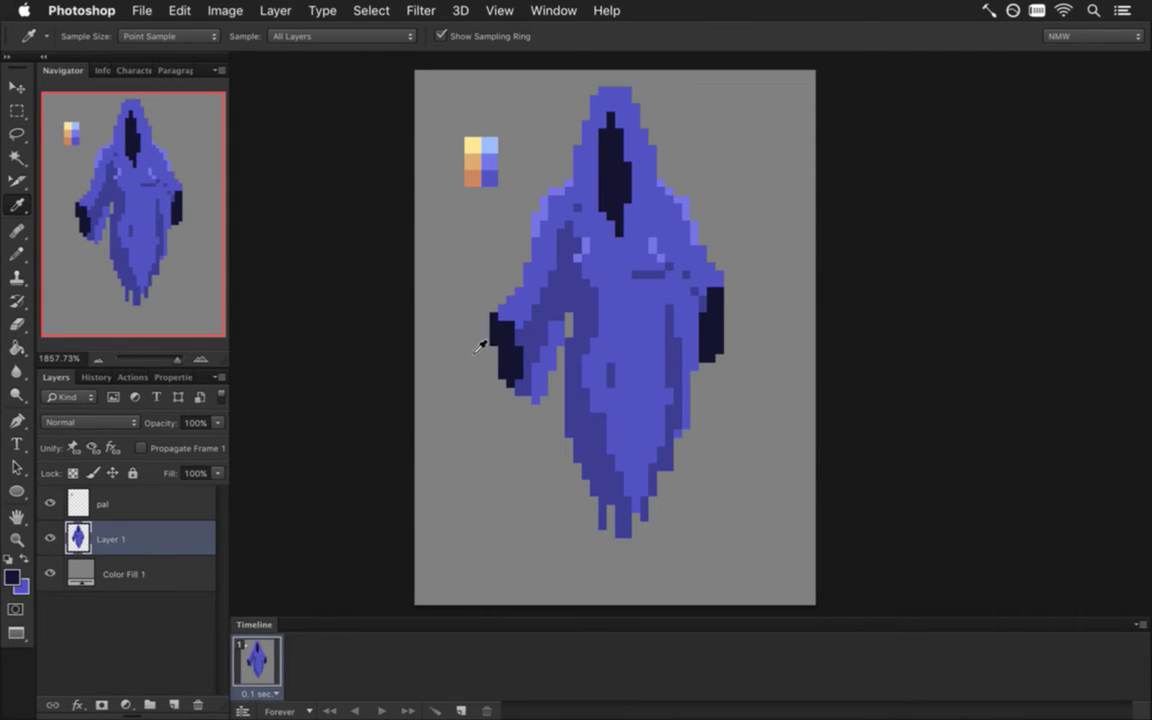
click(472, 178)
key(b)
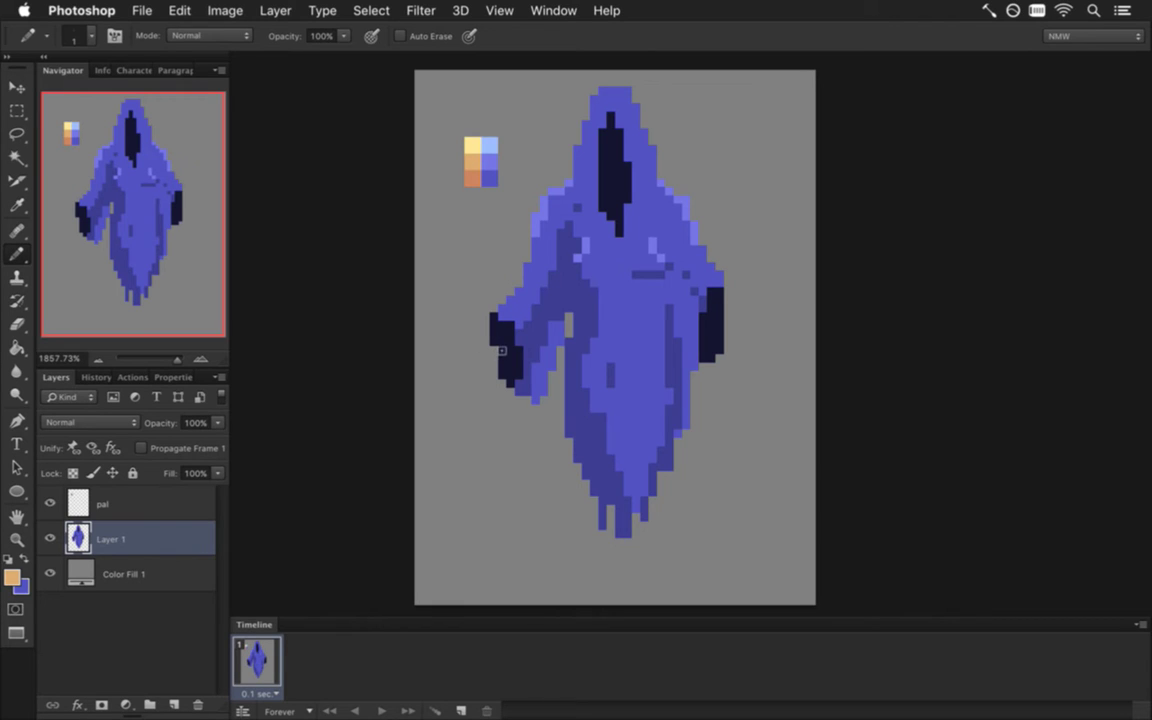
mouse_move(493, 330)
mouse_down()
mouse_move(467, 350)
mouse_move(500, 340)
mouse_up()
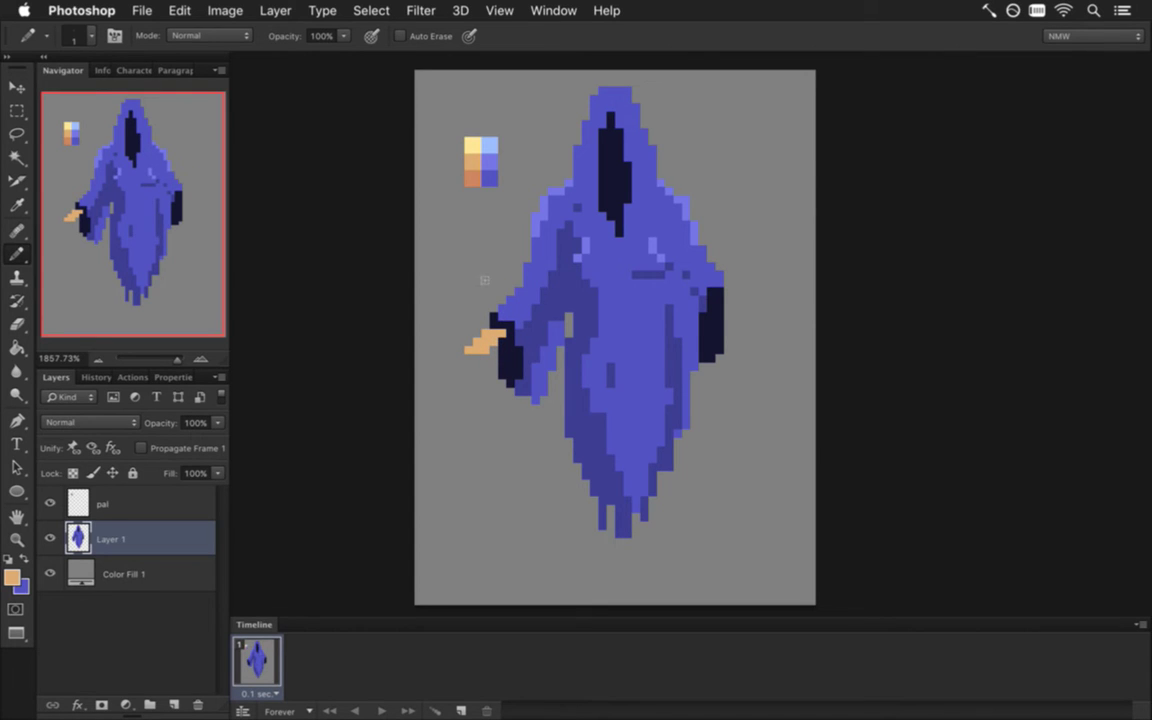
Sample the palette's darkest orange and shade the wrist where the hand leaves the left sleeve's opening
alt+click(472, 178)
click(502, 333)
click(494, 325)
click(494, 333)
Draw the staff's upper shaft above the hand in the palette's pale yellow, and paint out its surplus width in background grey
alt+click(472, 160)
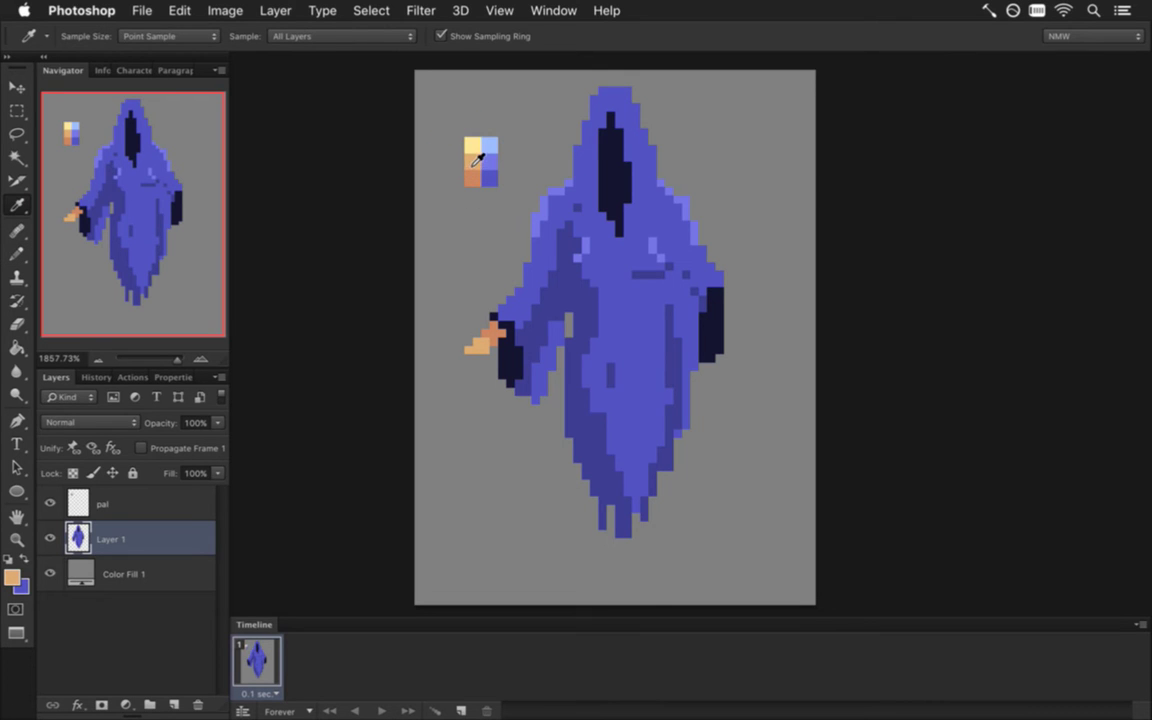
alt+click(472, 146)
drag(468, 346, 467, 212)
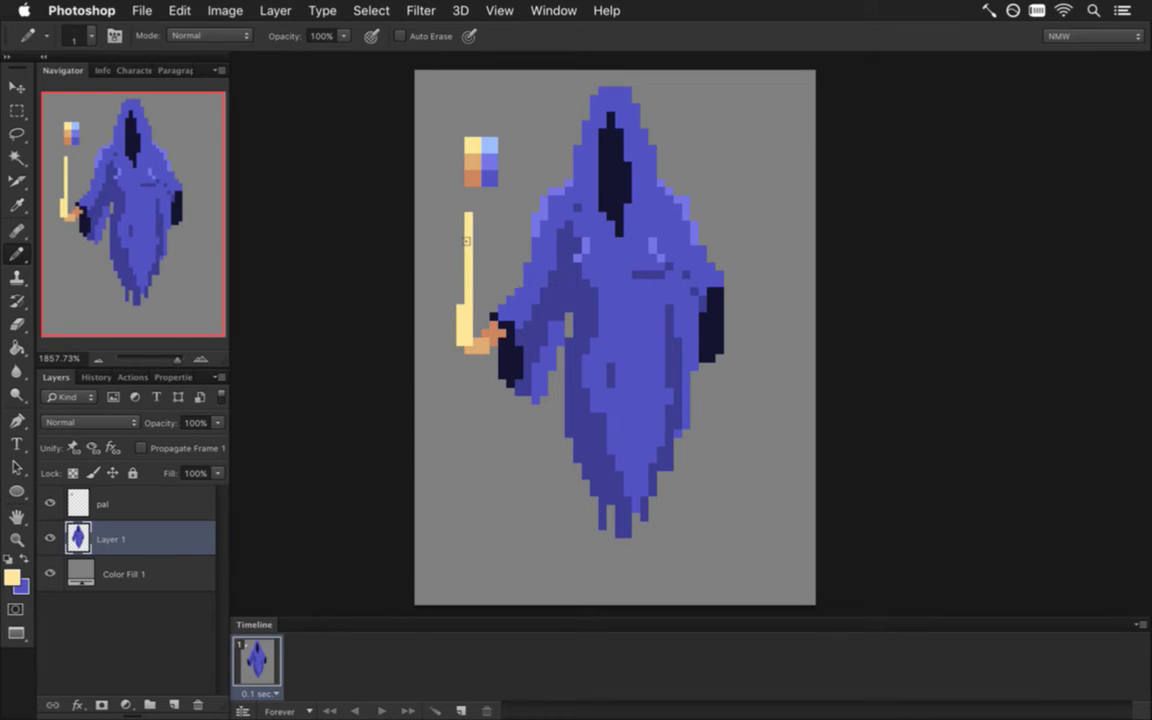
alt+click(460, 314)
drag(460, 320, 460, 345)
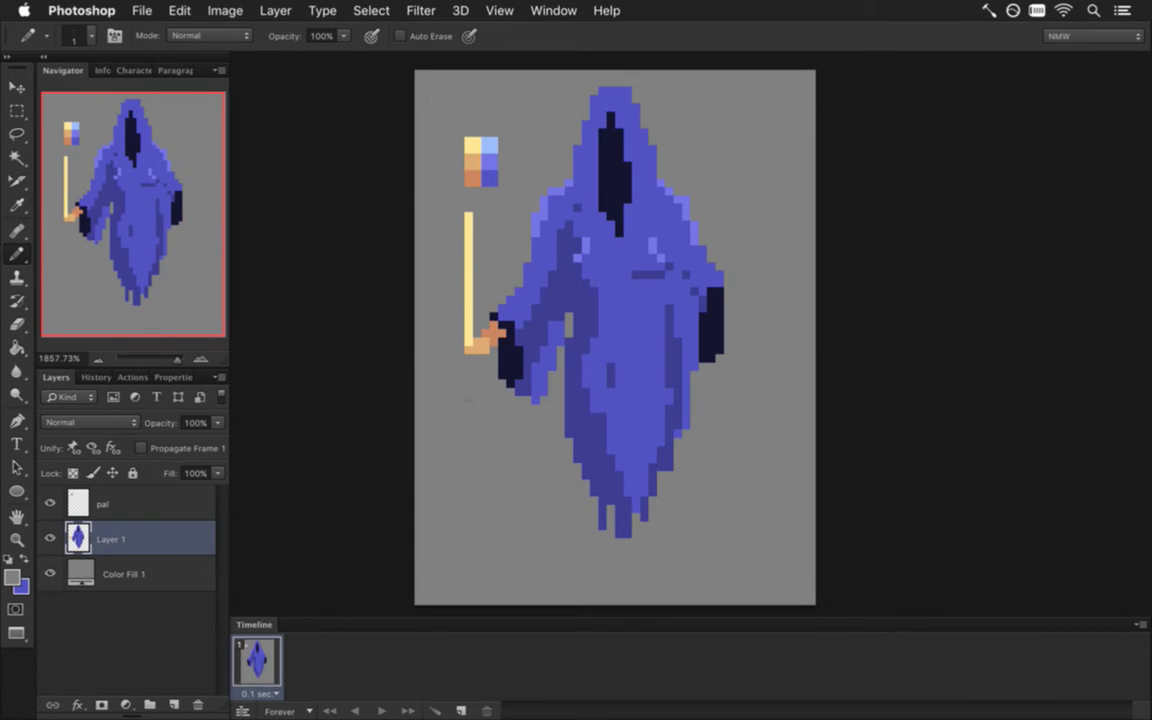
Extend the pale yellow staff below the hand and paint middle orange fingers gripping it
alt+click(427, 322)
alt+click(471, 328)
drag(469, 377, 469, 465)
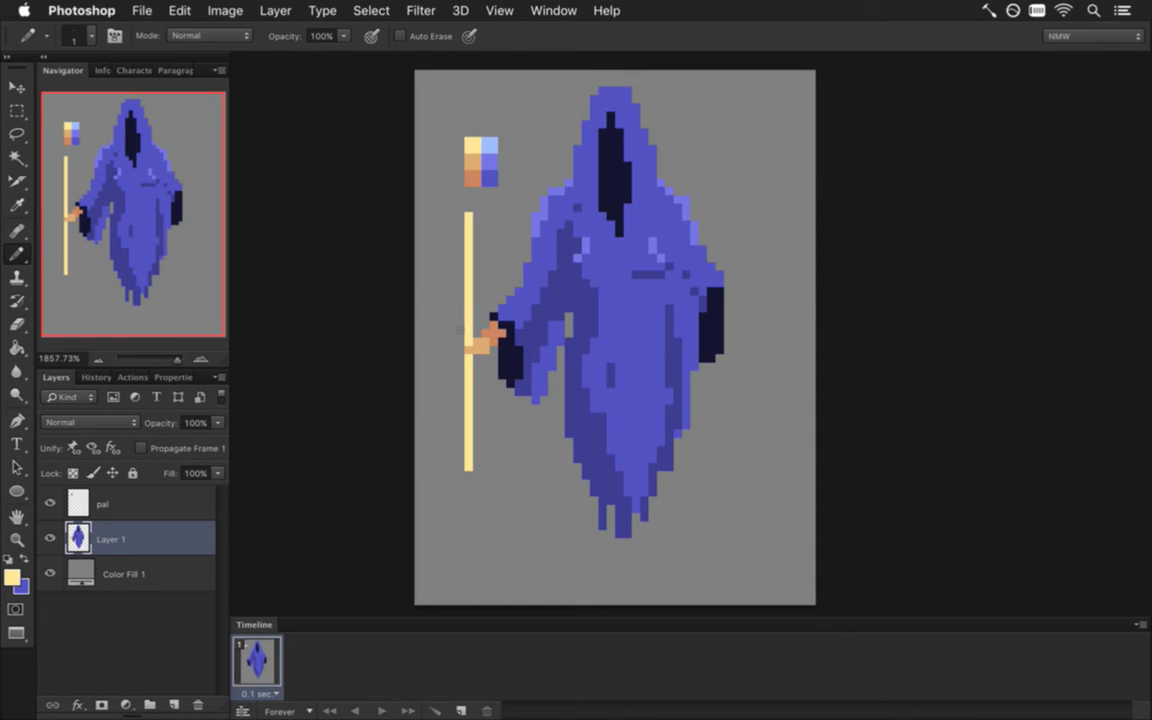
alt+click(480, 343)
Sample the palette's darkest orange and place a single pixel on the hood beside the face opening
key(i)
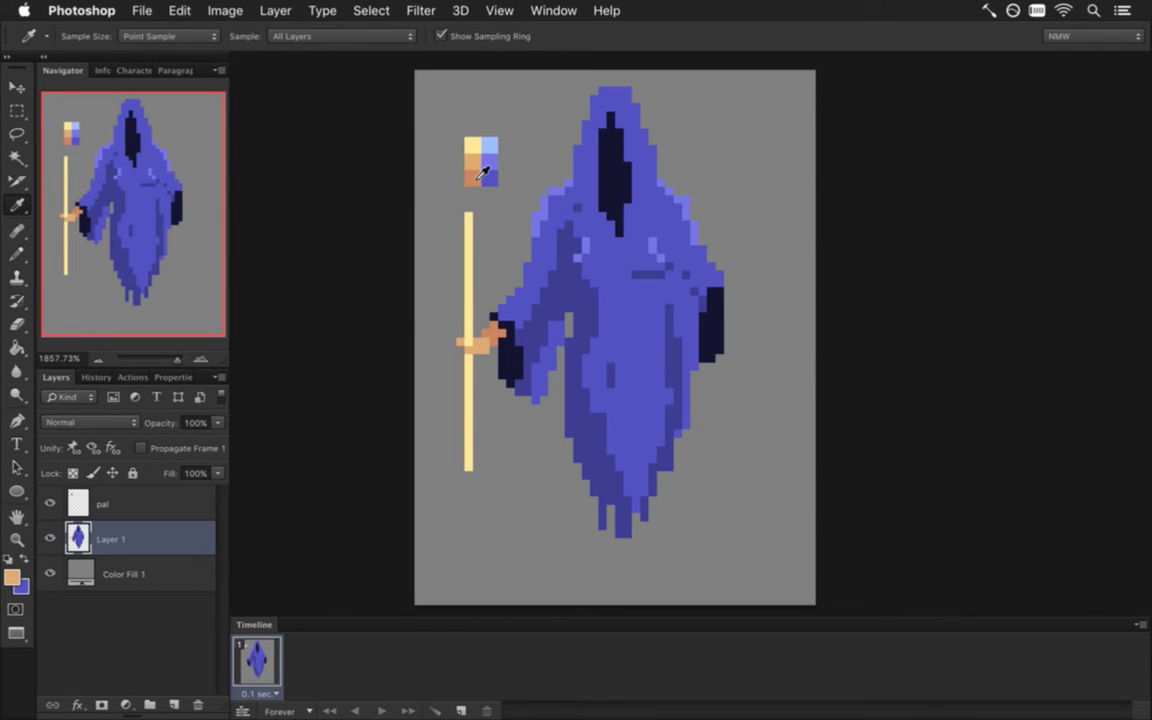
click(480, 172)
key(b)
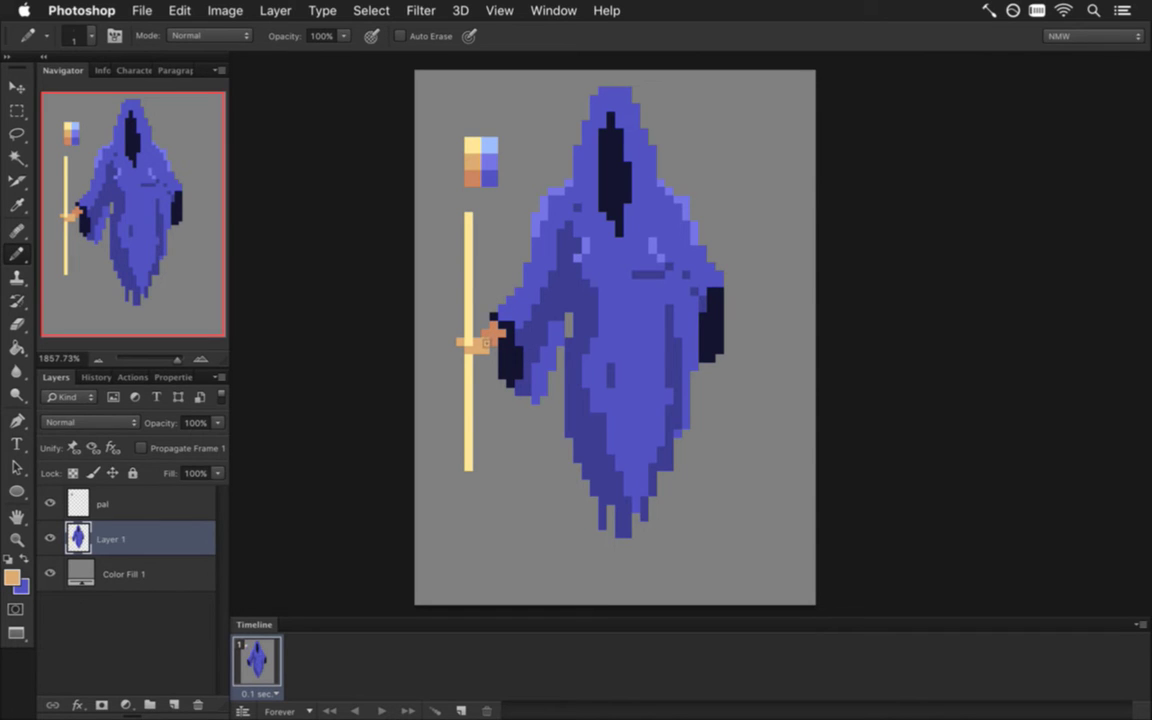
click(586, 165)
alt+click(474, 178)
Mix a dark brown, 6f593d, from the palette's pale yellow and paint it as a swatch beside the palette
alt+click(478, 154)
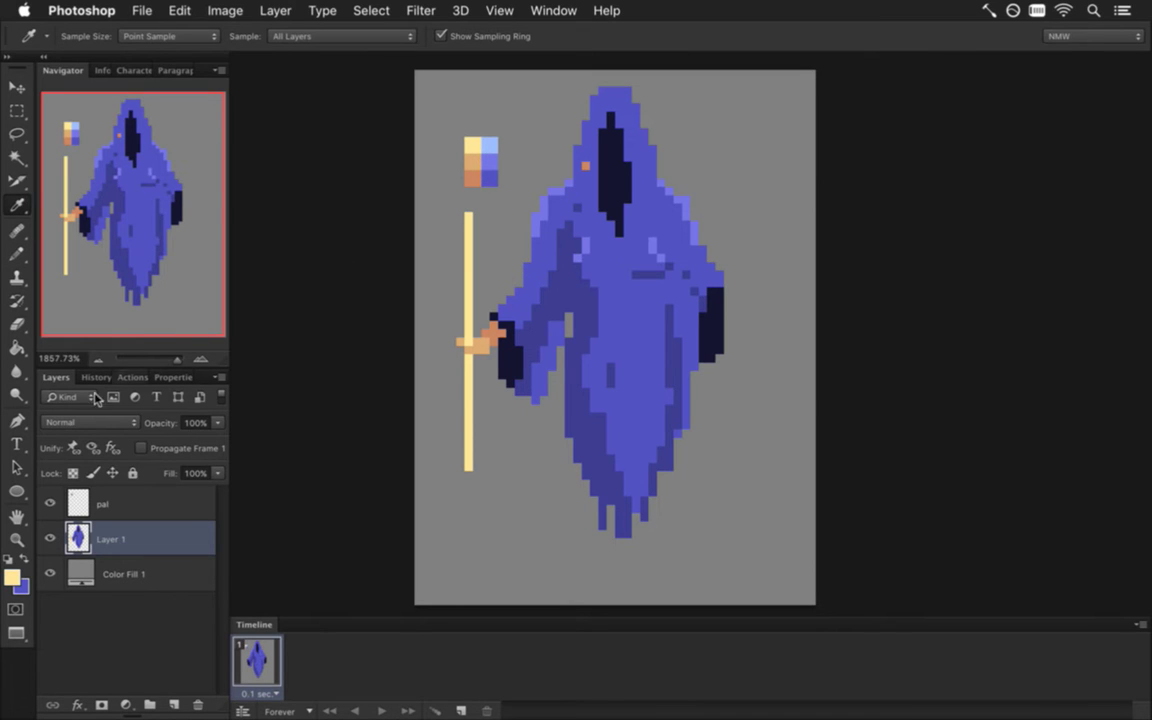
click(12, 577)
drag(918, 404, 915, 362)
click(939, 365)
drag(926, 432, 925, 442)
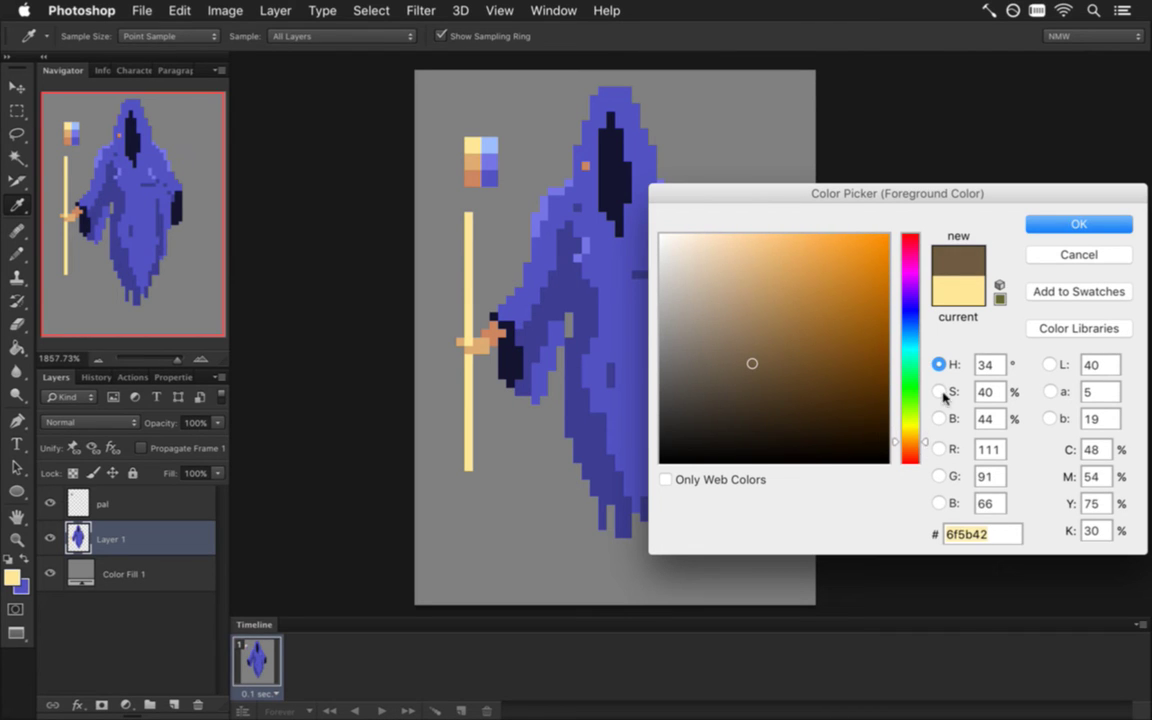
click(939, 391)
drag(923, 373, 921, 365)
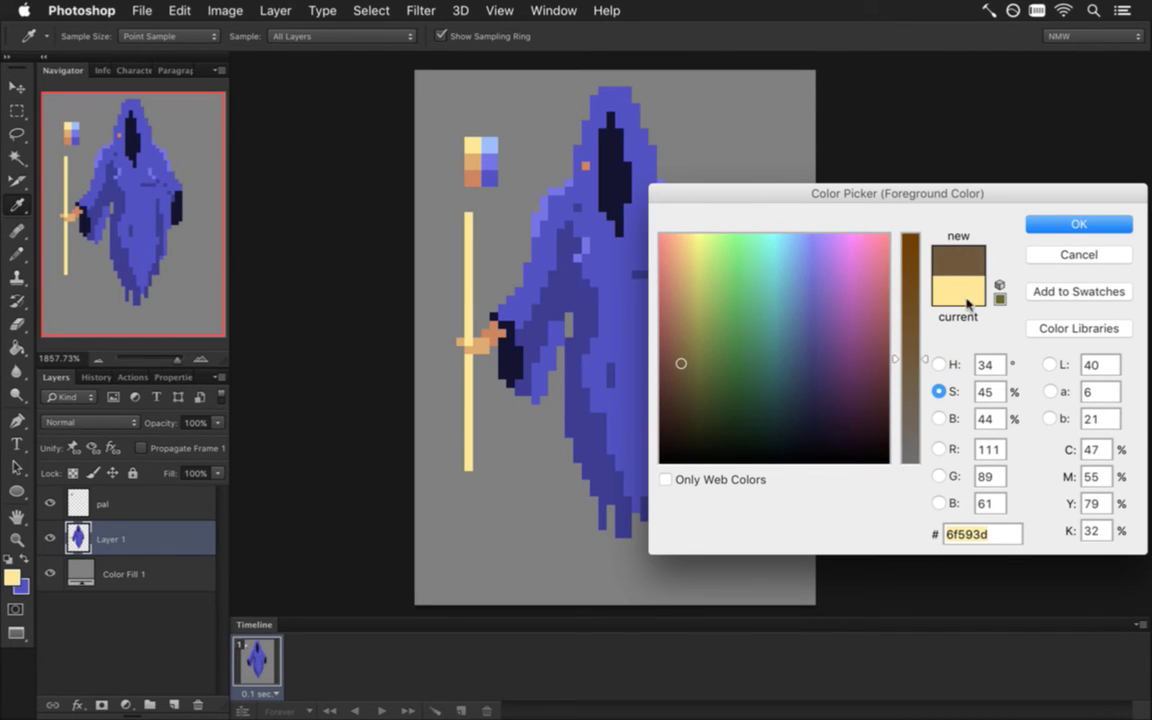
click(1033, 225)
key(b)
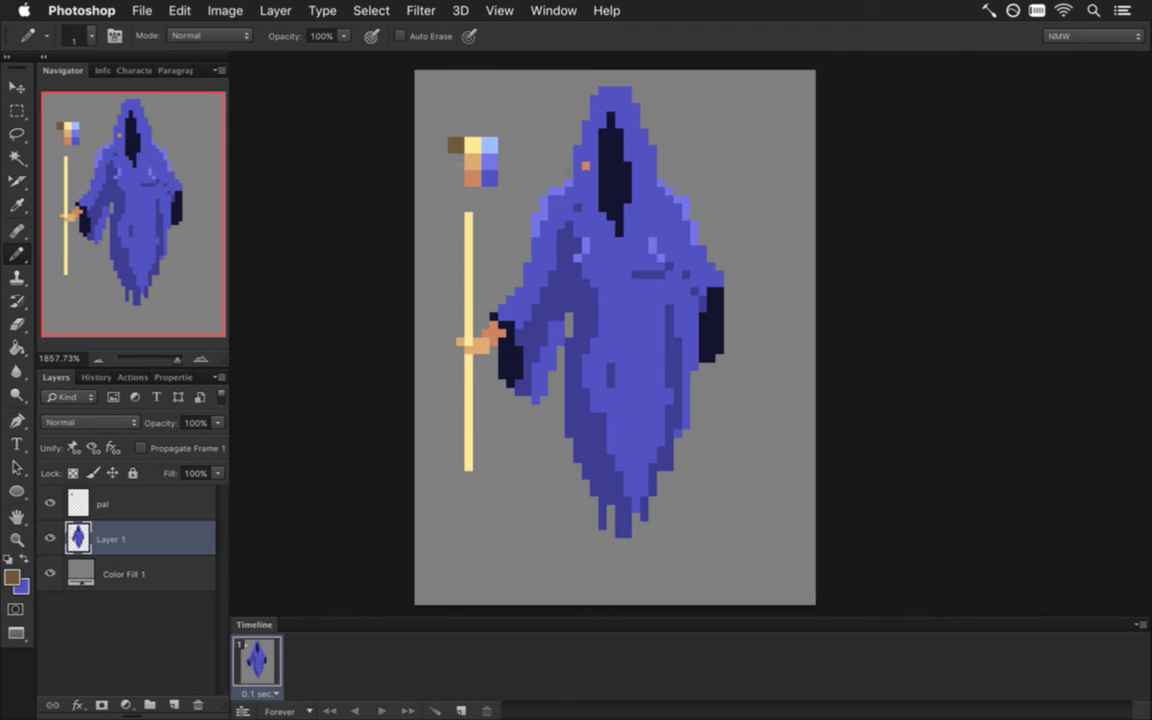
Try a vertical row of three spaced pixels on the hood beside the face, in pale yellow, middle orange and darkest orange
click(586, 167)
click(585, 183)
click(585, 200)
key(i)
click(479, 153)
key(b)
click(585, 166)
click(585, 183)
click(585, 200)
alt+click(474, 161)
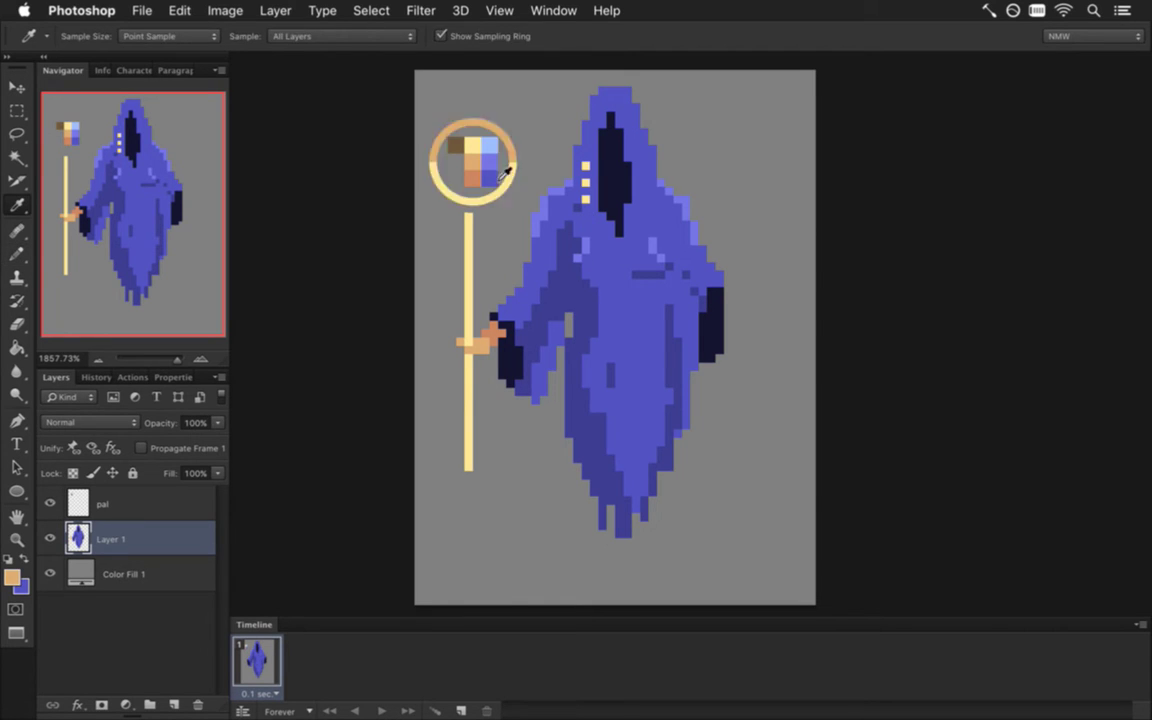
alt+click(474, 178)
click(585, 200)
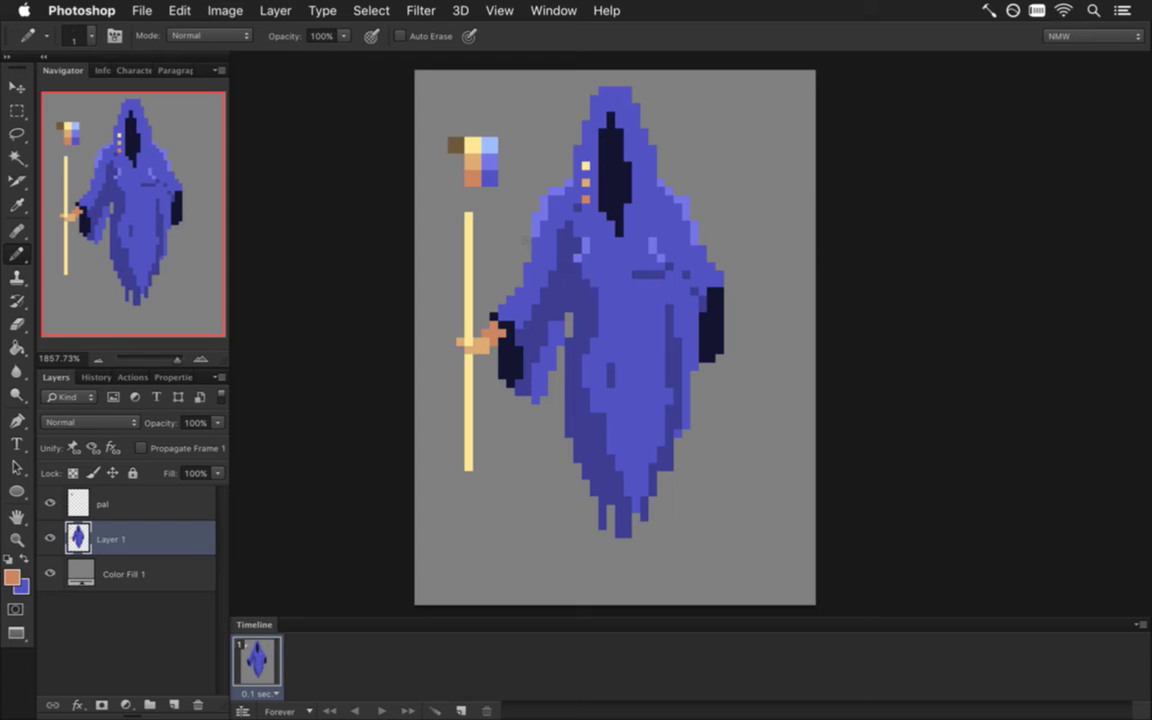
Undo the three hood pixels and the brown swatch beside the palette
key(i)
key(super+alt+z)
key(super+alt+z)
key(super+alt+z)
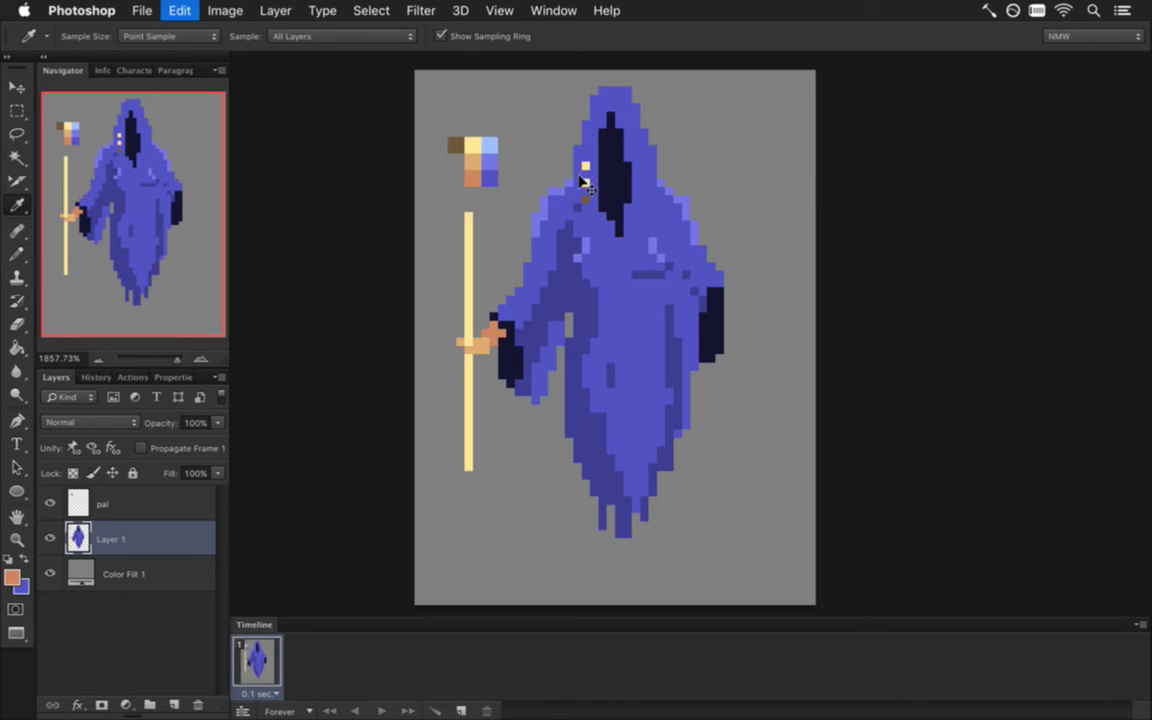
key(super+alt+z)
key(super+alt+z)
key(super+alt+z)
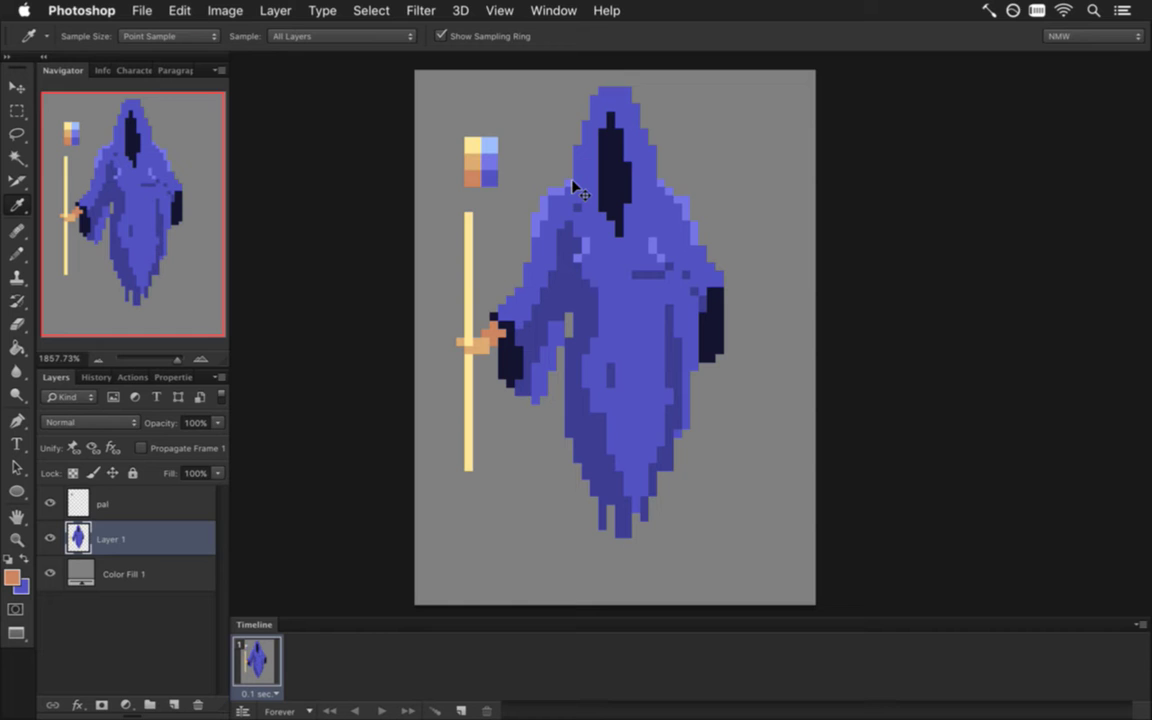
Place three spaced pixels down the chest below the face opening, in pale yellow, middle orange and darkest orange
alt+click(473, 147)
click(619, 249)
alt+click(472, 161)
click(619, 266)
alt+click(472, 177)
click(619, 283)
Sample the darkest orange and paint a small chin at the lower edge of the near-black face opening
alt+click(622, 284)
click(610, 229)
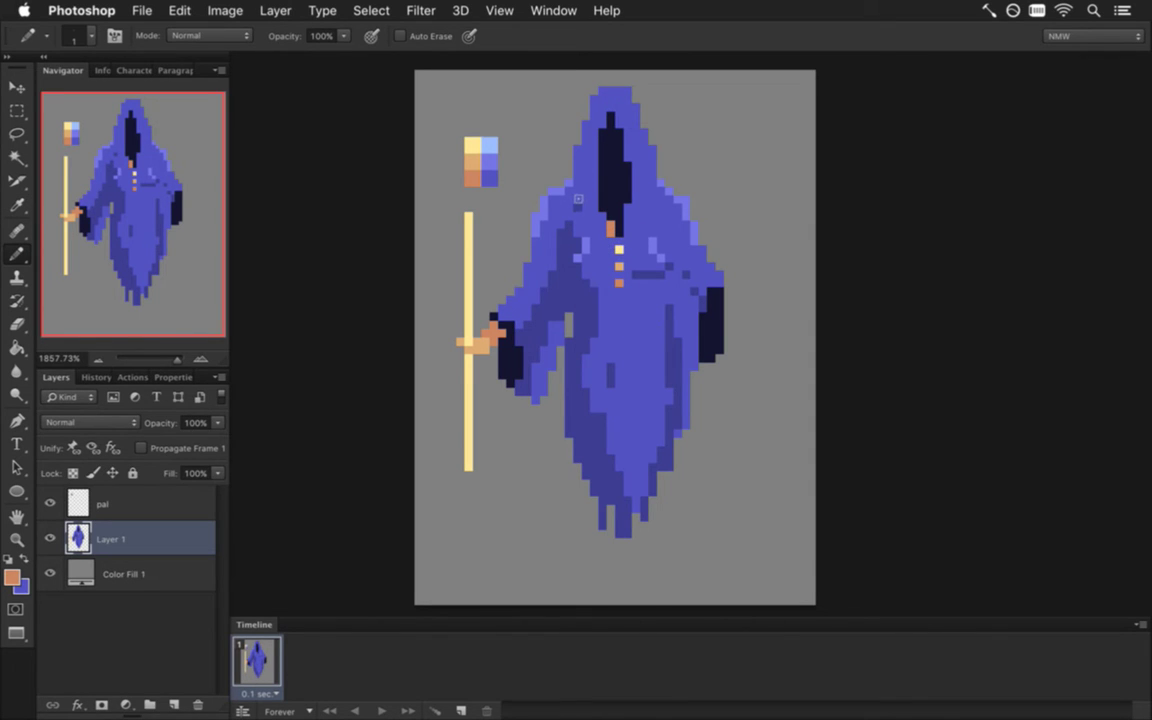
click(602, 215)
alt+click(608, 222)
click(603, 217)
Mix a darker, redder orange from the chin color at 71% brightness and recolor the chin's upper pixel with it
key(i)
click(612, 232)
click(12, 577)
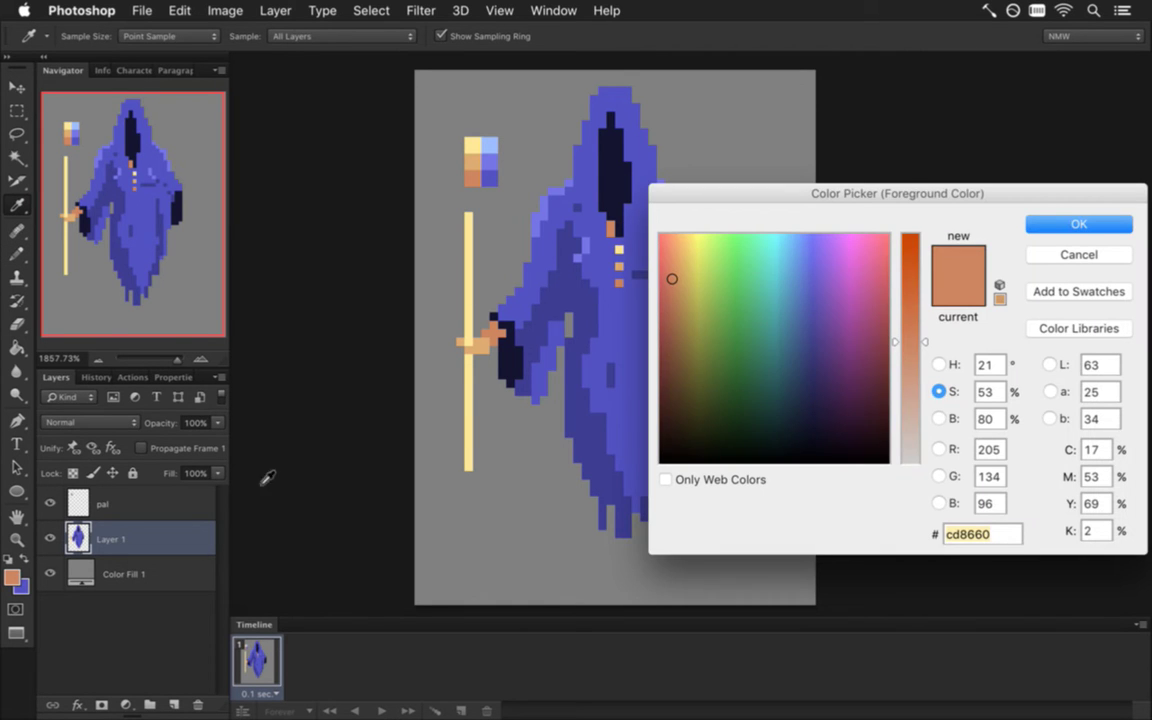
click(955, 418)
drag(910, 282, 924, 338)
click(939, 391)
click(938, 364)
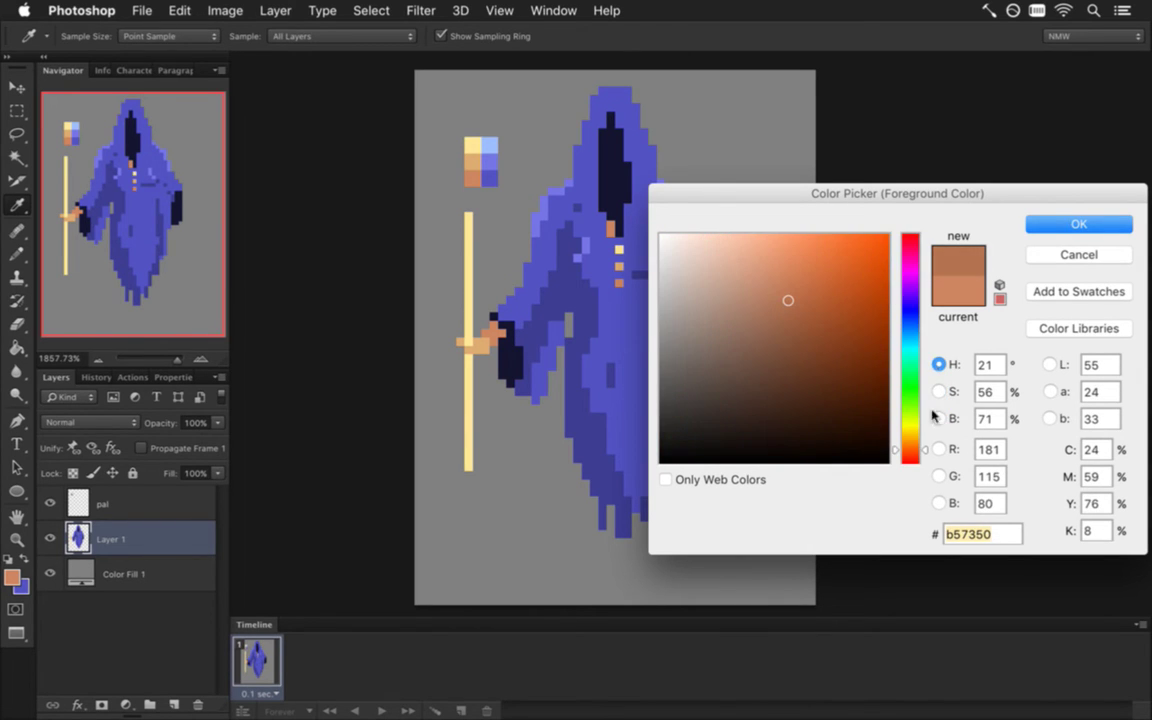
click(924, 453)
key(Return)
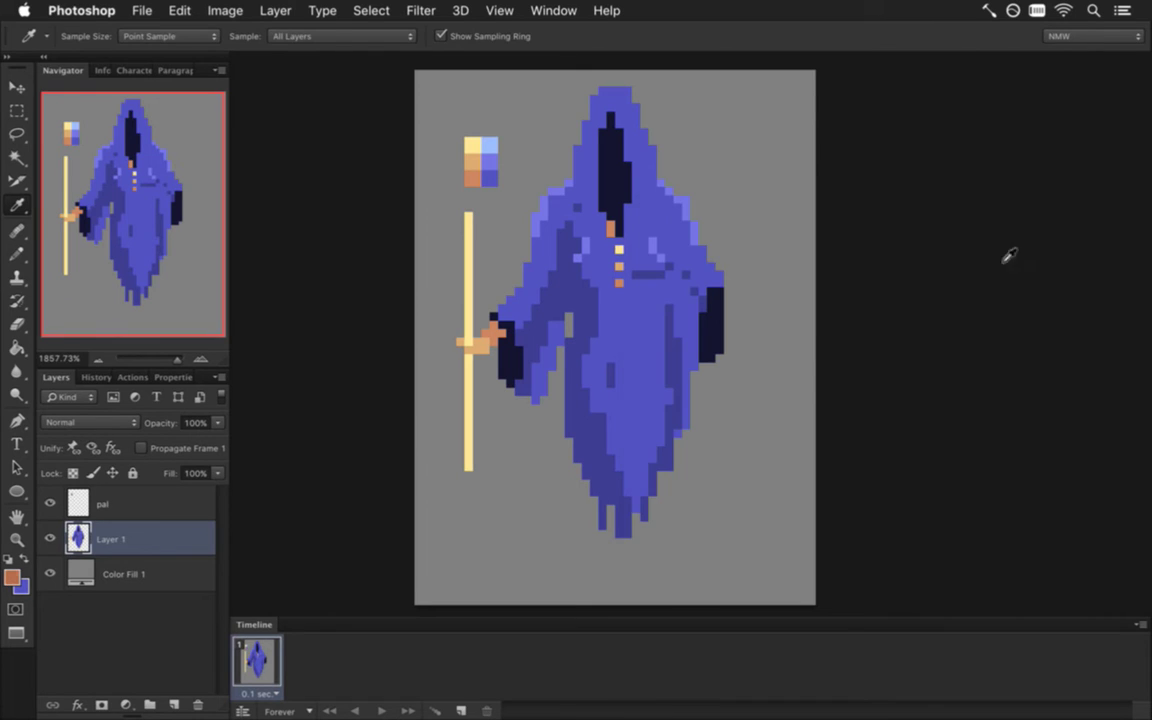
key(b)
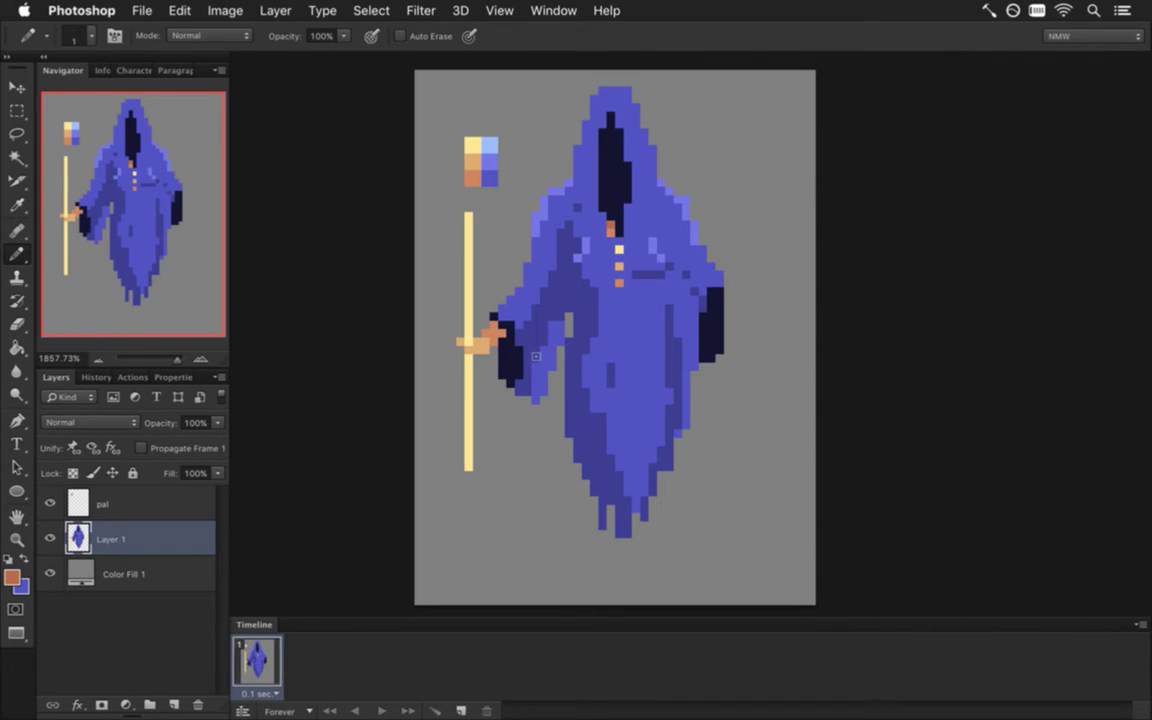
Paint a leg below the robe's hem in the darker orange and add a foot in the palette's middle orange
click(634, 551)
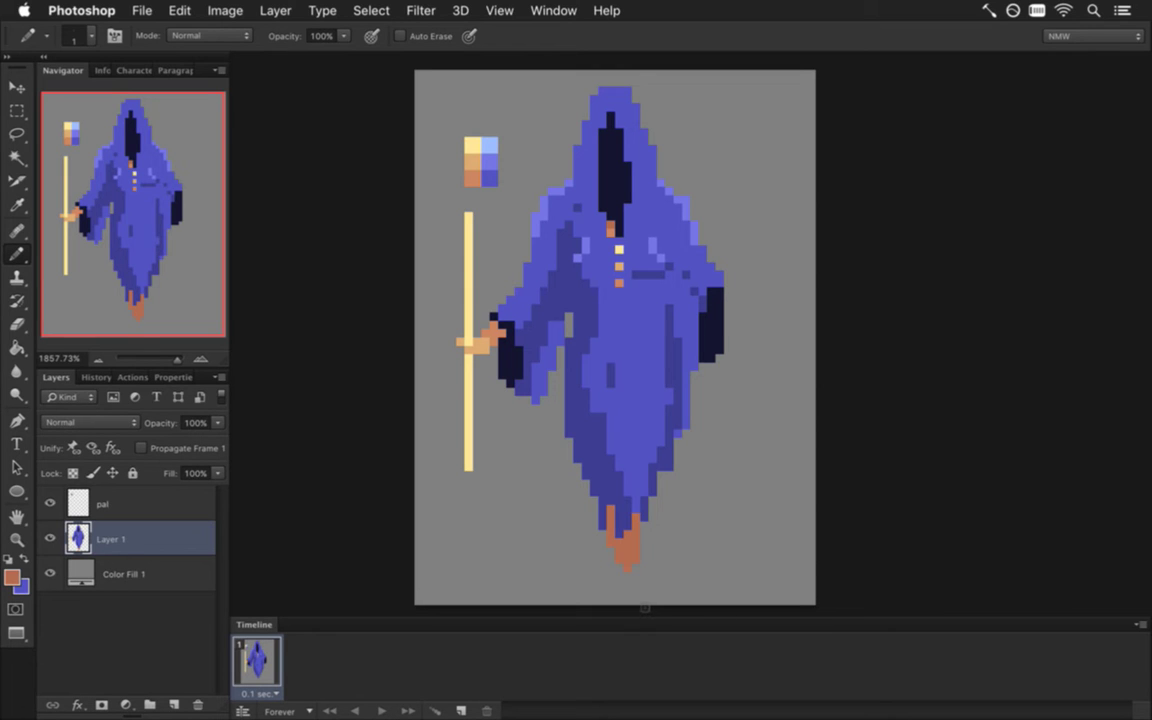
alt+click(472, 147)
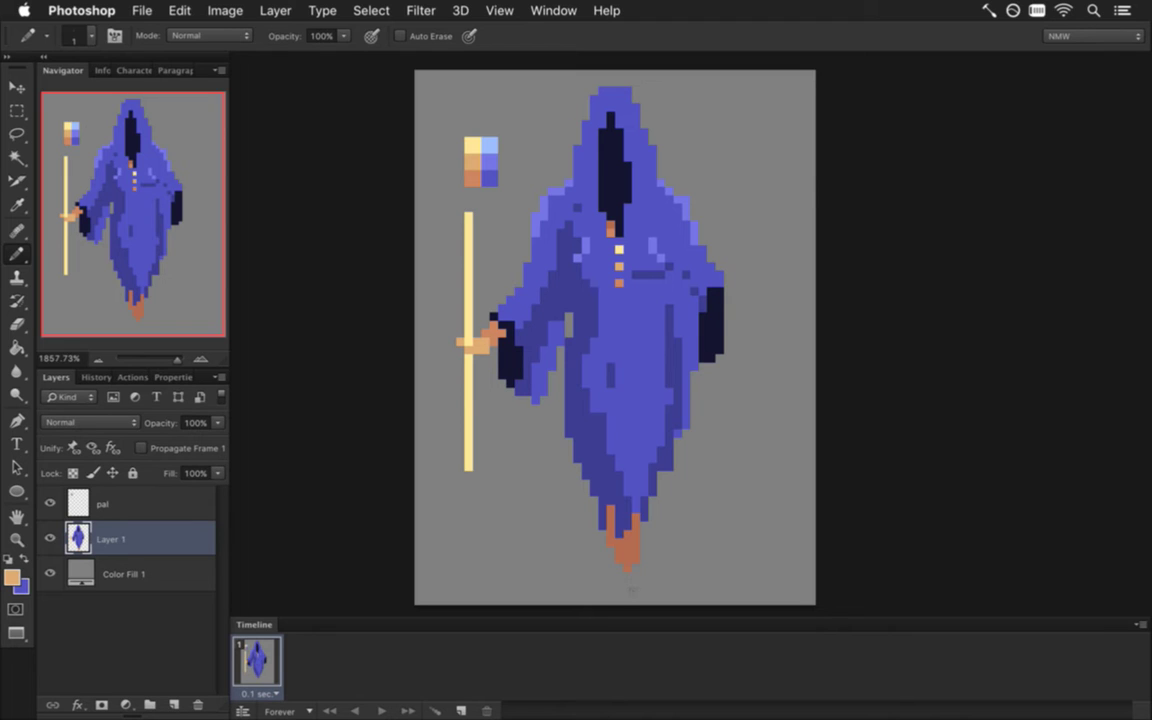
drag(620, 556, 627, 585)
Darken the leg and foot with the sleeve's near-black at 50% pencil opacity
key(i)
click(717, 346)
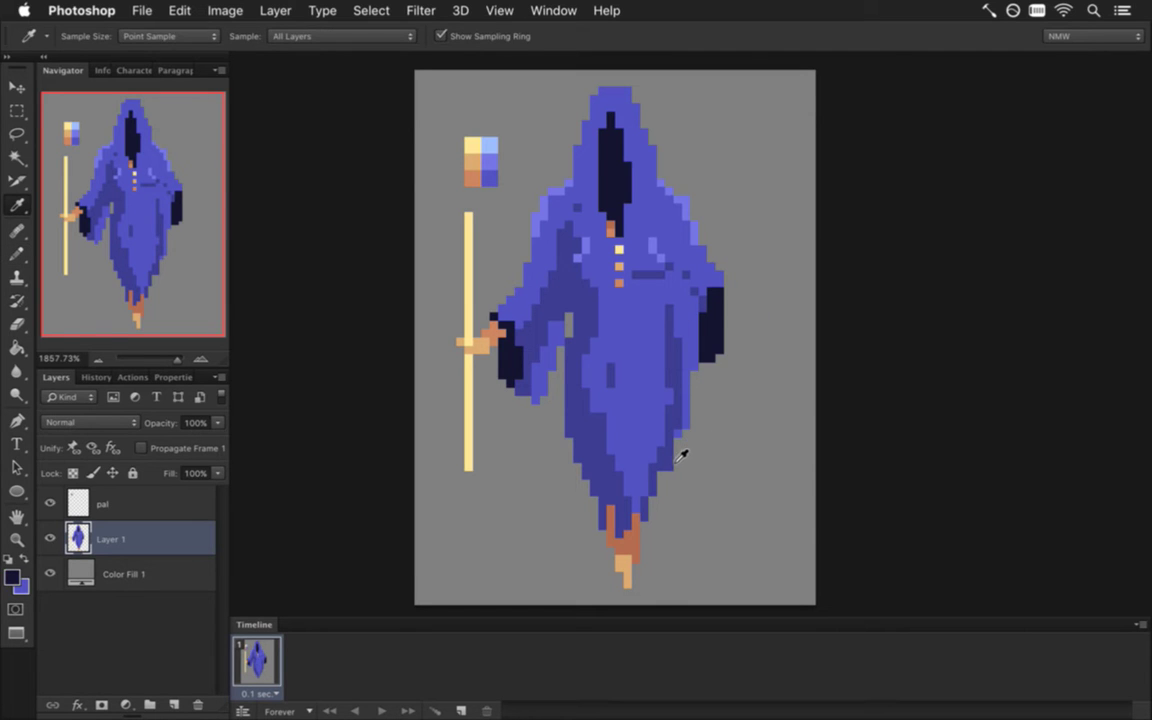
key(b)
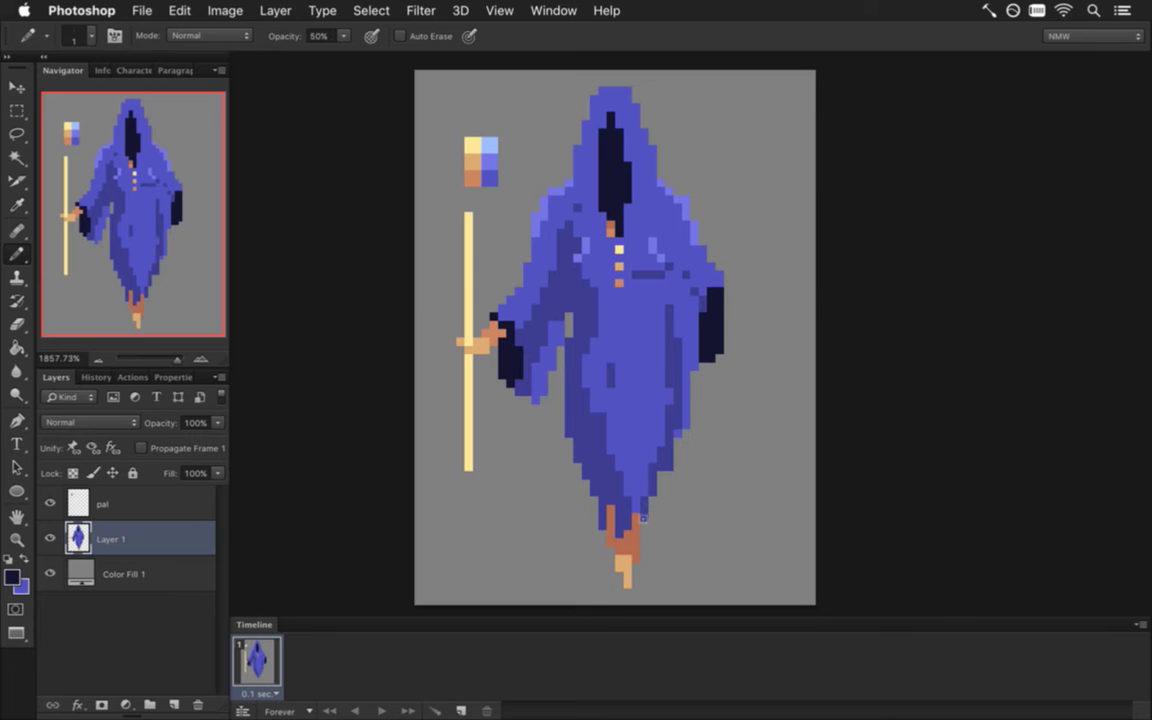
mouse_move(611, 510)
mouse_down()
mouse_move(611, 533)
mouse_move(627, 542)
mouse_up()
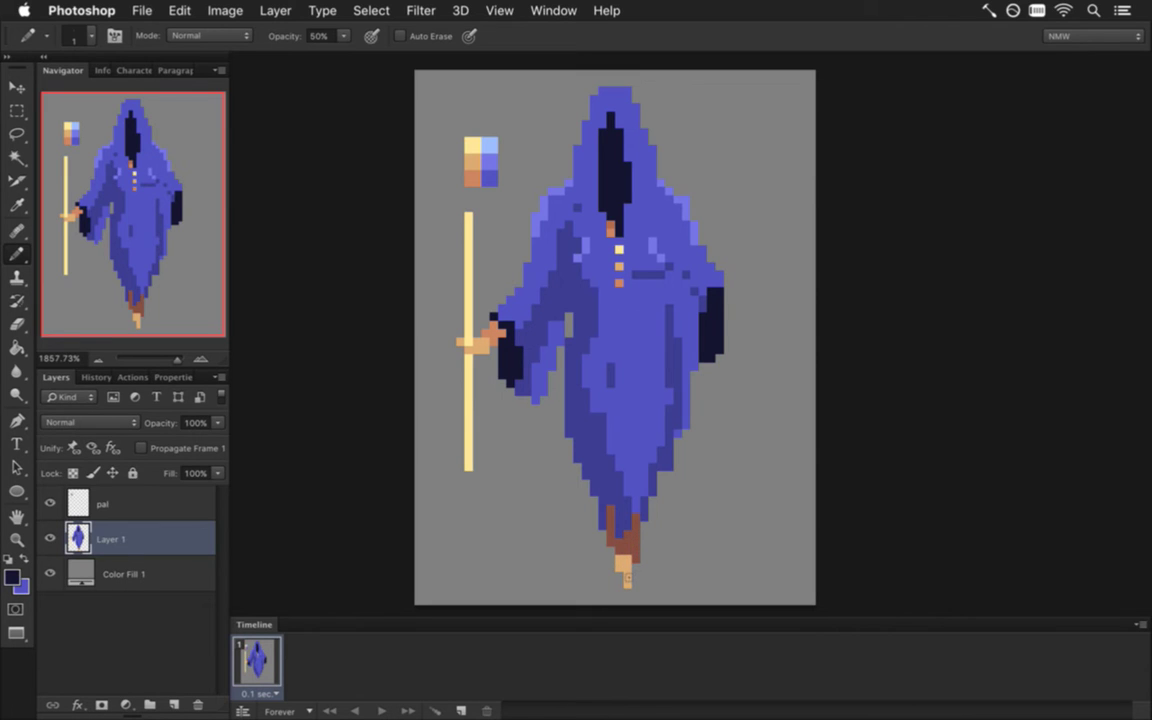
drag(619, 560, 627, 584)
Paint the upper leg near-black between the hem tatters at full opacity, and undo the extra near-black along the hem's left edge
alt+click(641, 293)
mouse_move(611, 517)
mouse_down()
mouse_move(611, 535)
mouse_move(611, 509)
mouse_move(636, 543)
mouse_up()
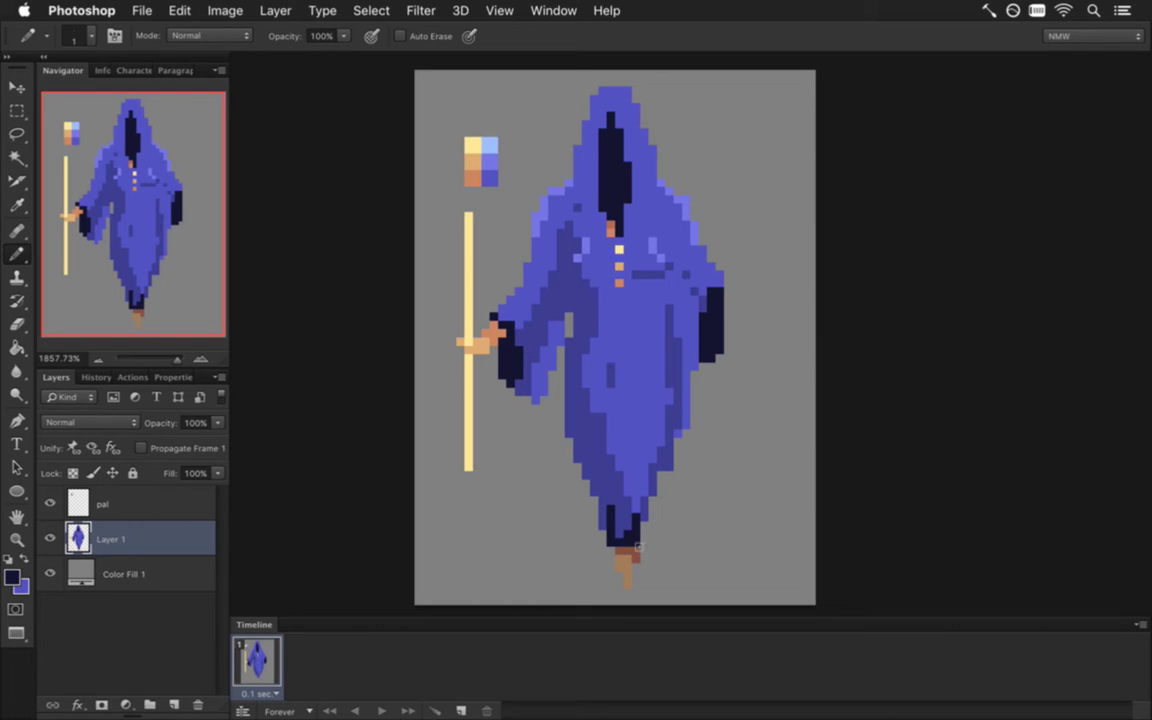
drag(594, 516, 599, 538)
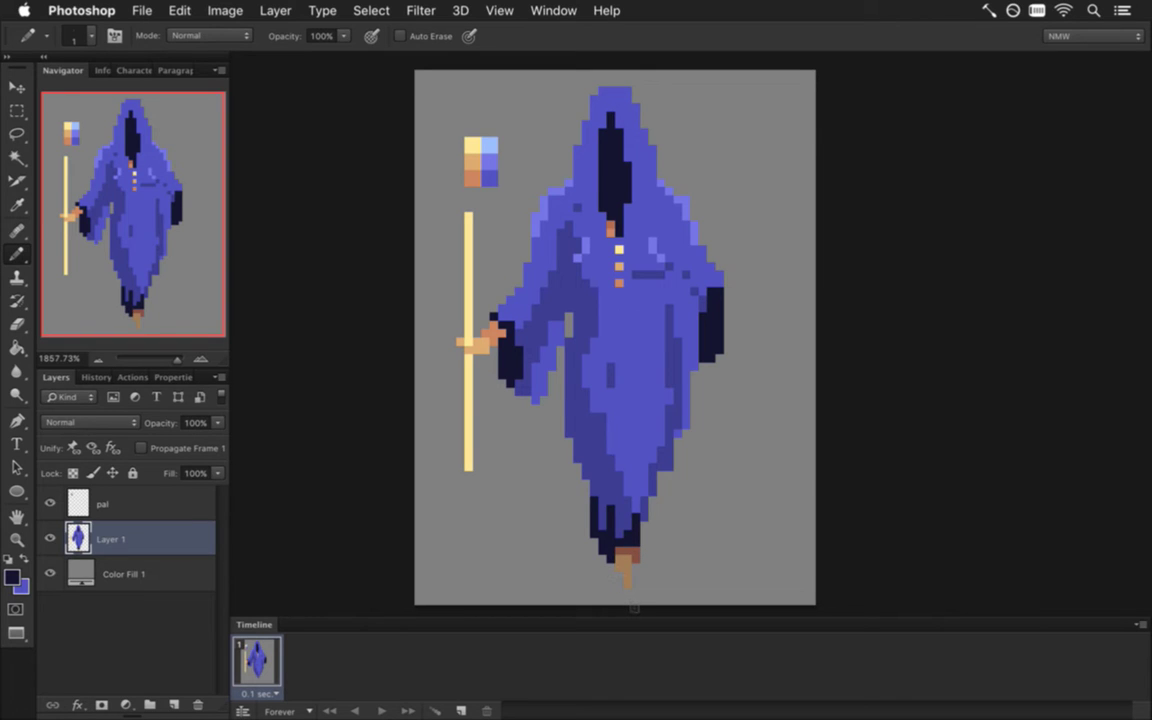
key(super+z)
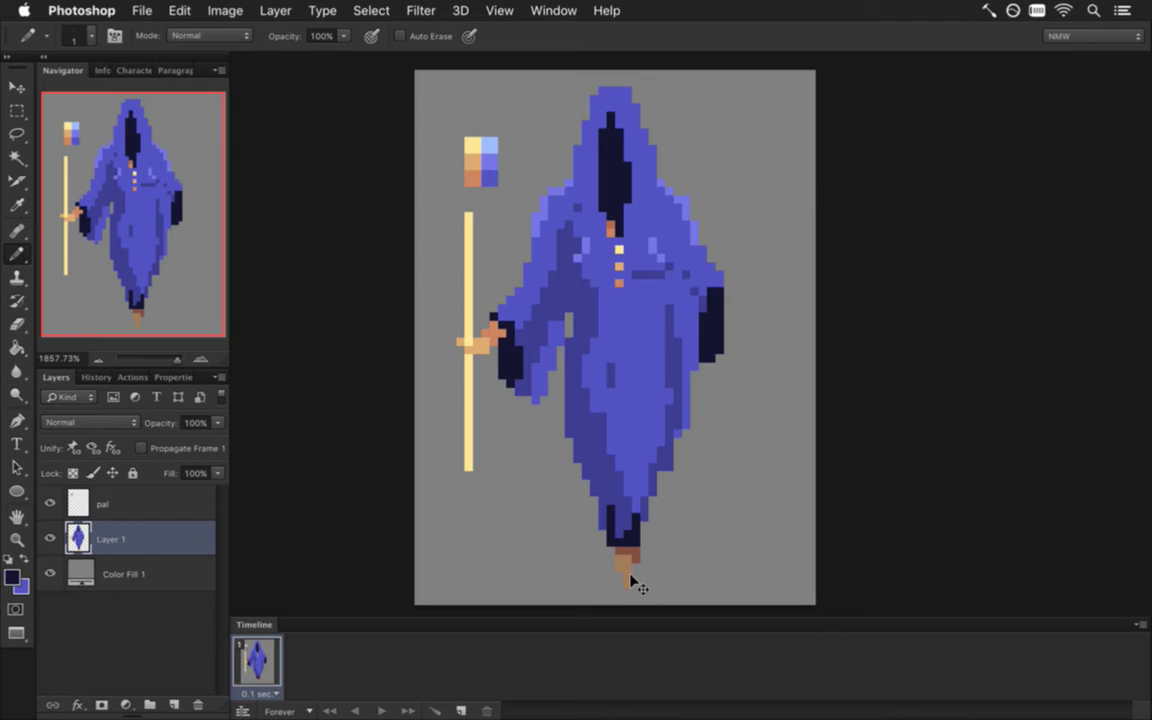
Move the pal layer's color swatches into the canvas's upper left corner and save the document
click(82, 503)
key(v)
drag(487, 141, 435, 75)
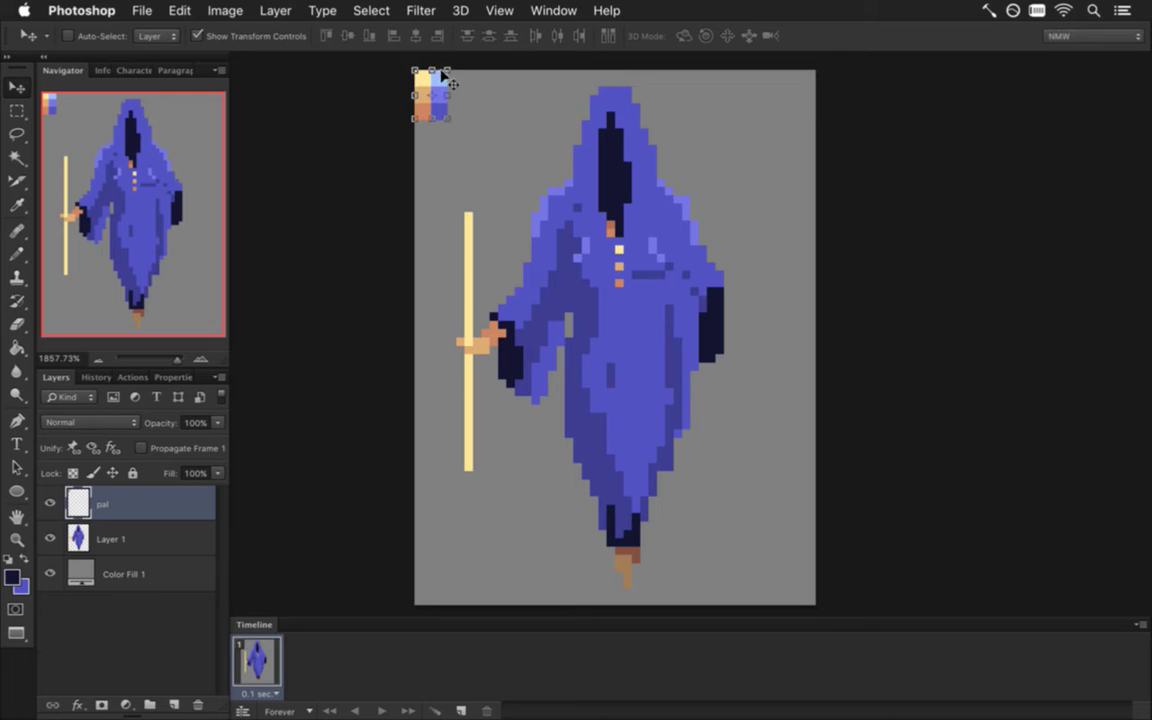
key(m)
key(super+s)
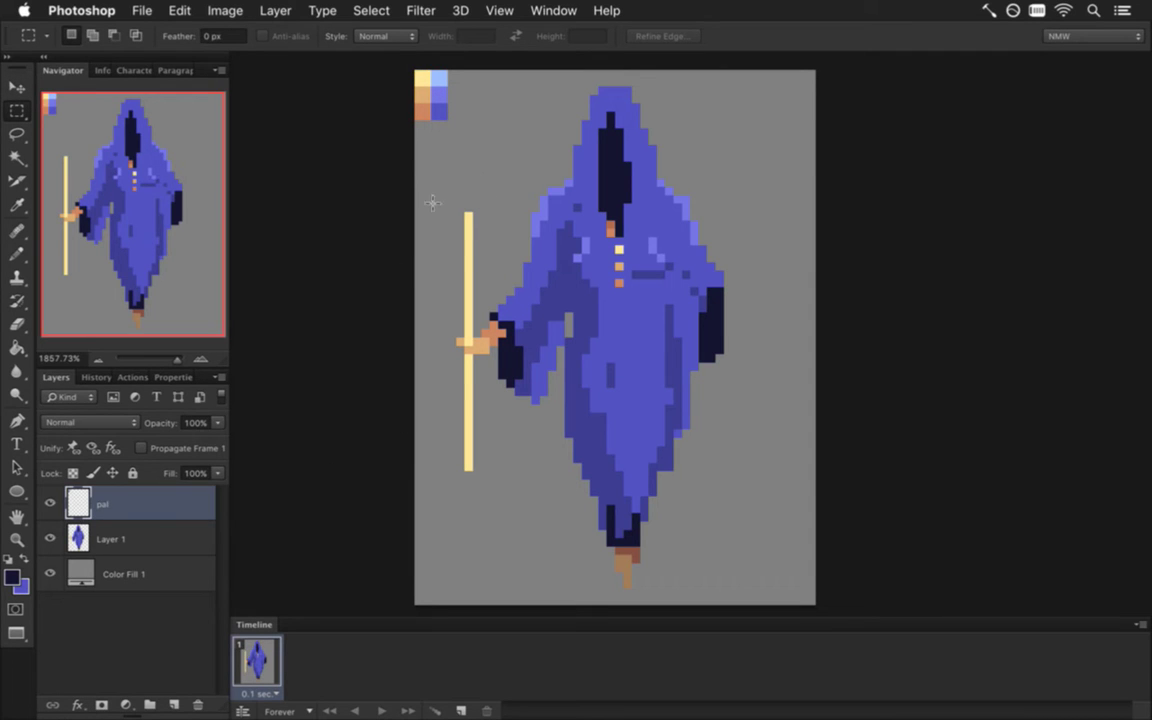
key(i)
click(431, 99)
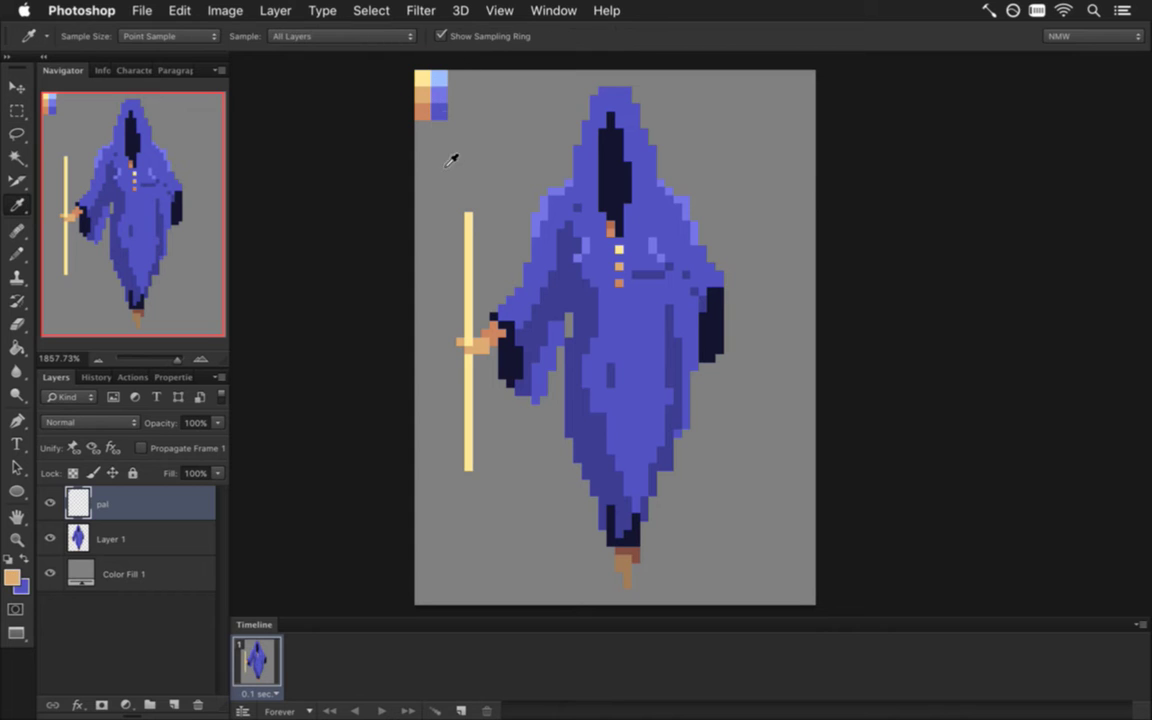
click(423, 79)
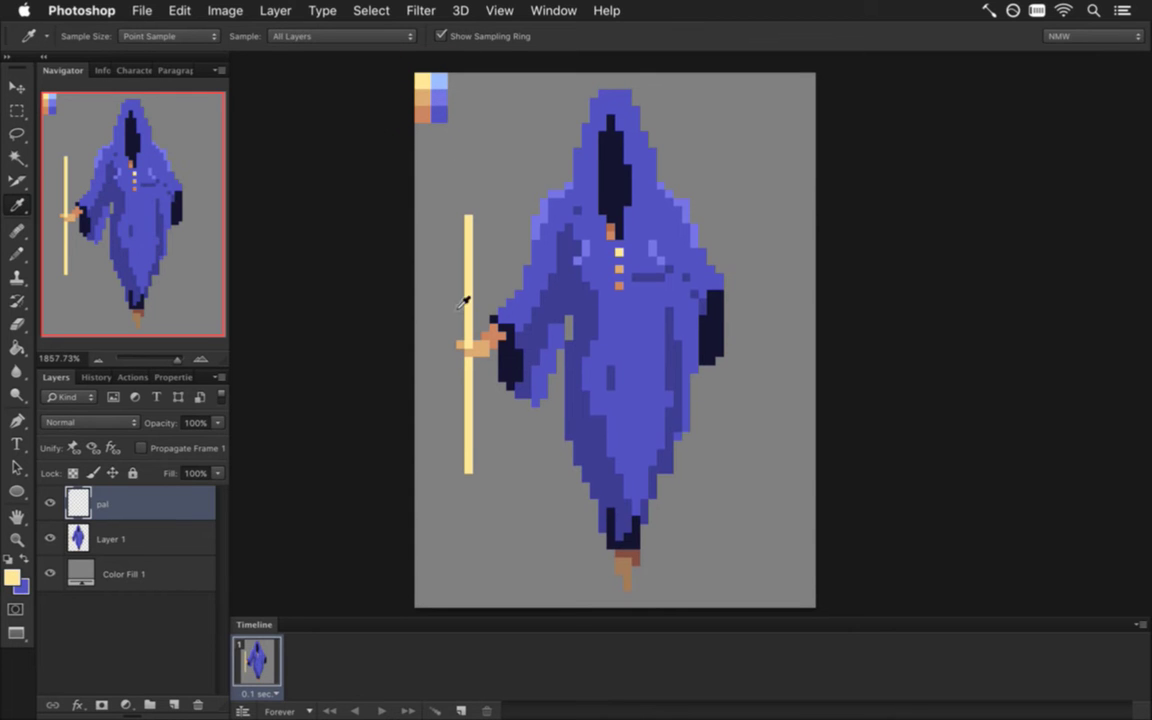
key(b)
click(12, 577)
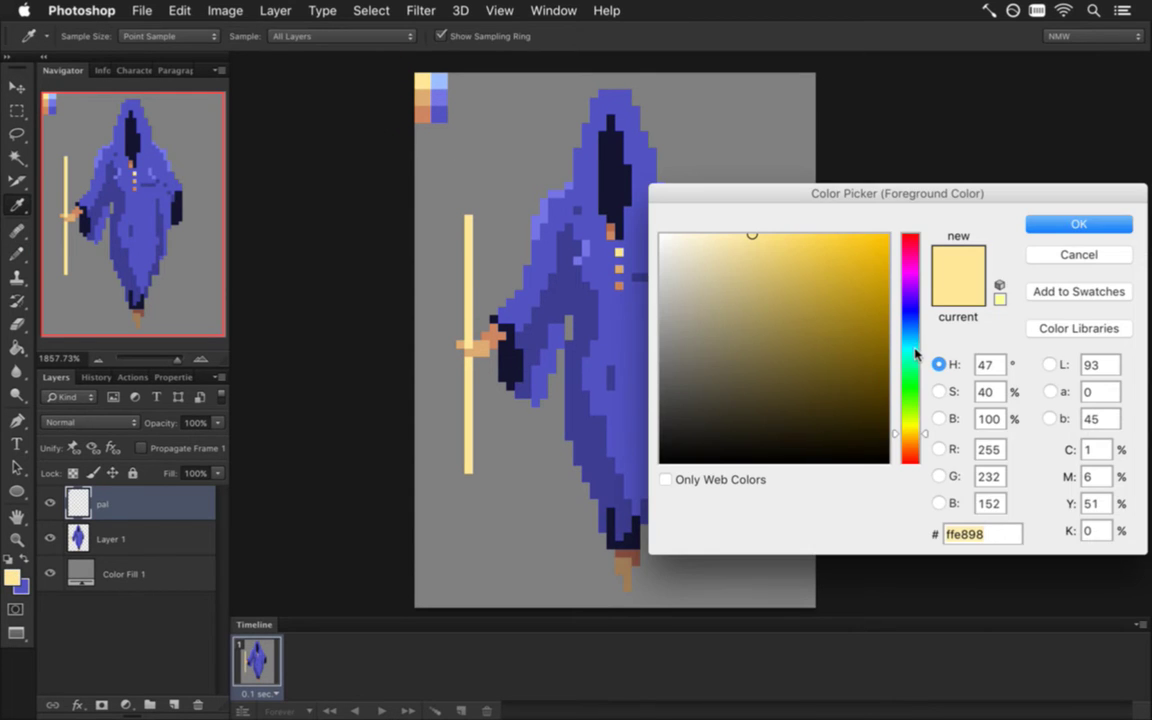
click(1057, 251)
key(alt)
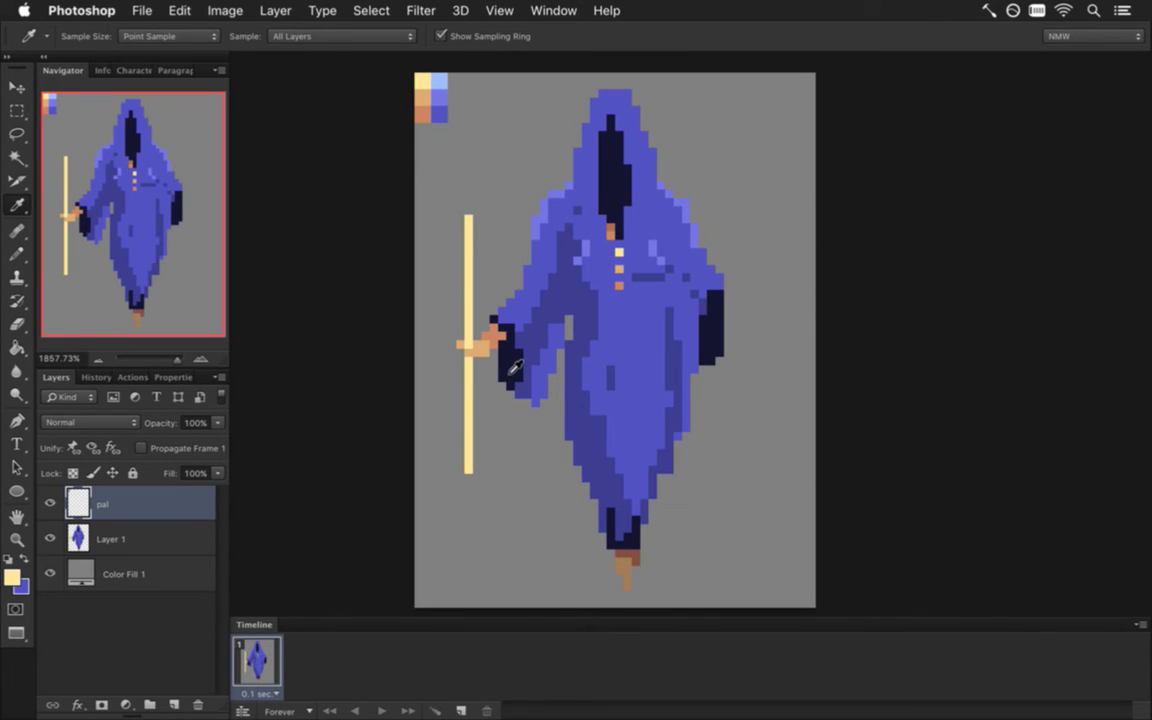
Mix a dark reddish brown from the palette's darker orange and add it as a swatch below that orange on the pal layer
click(423, 113)
click(12, 577)
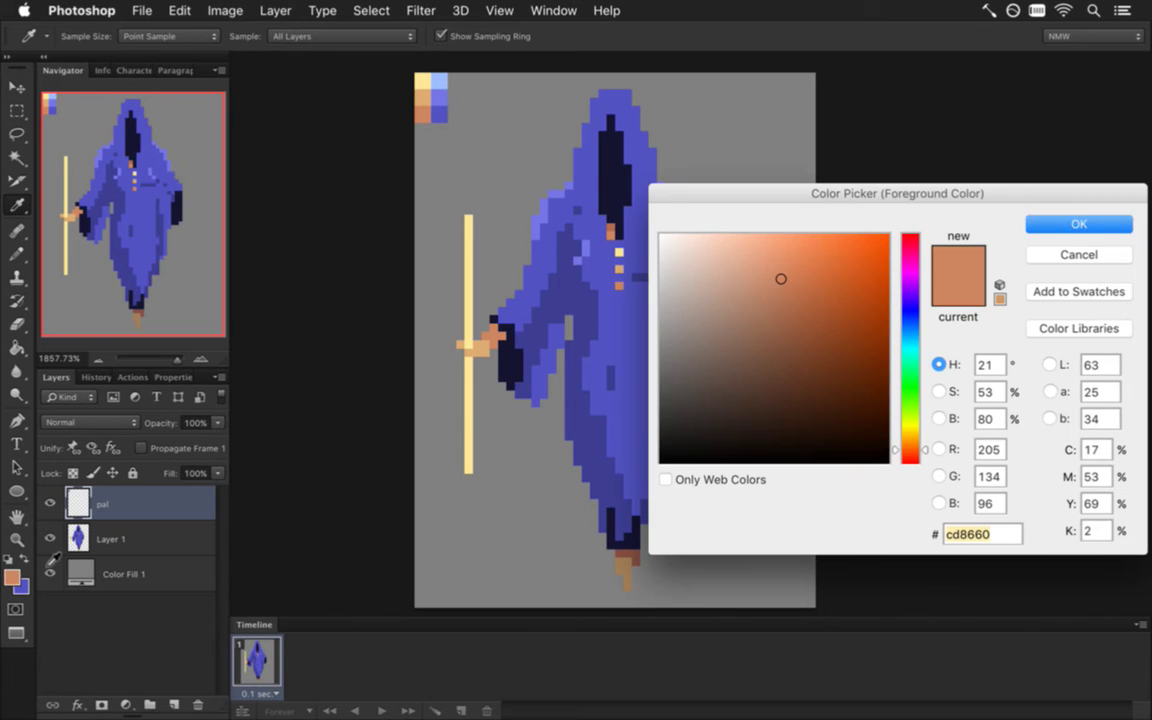
drag(925, 450, 928, 364)
click(939, 418)
click(937, 364)
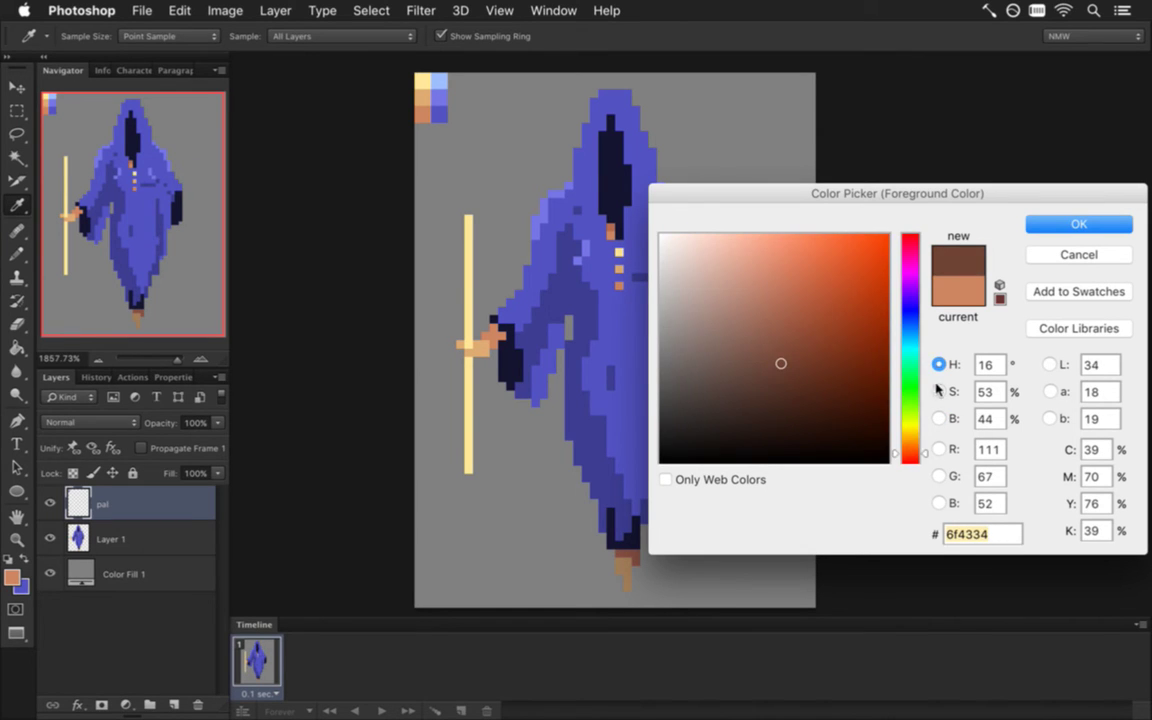
click(937, 391)
click(920, 343)
drag(920, 343, 928, 320)
click(1042, 228)
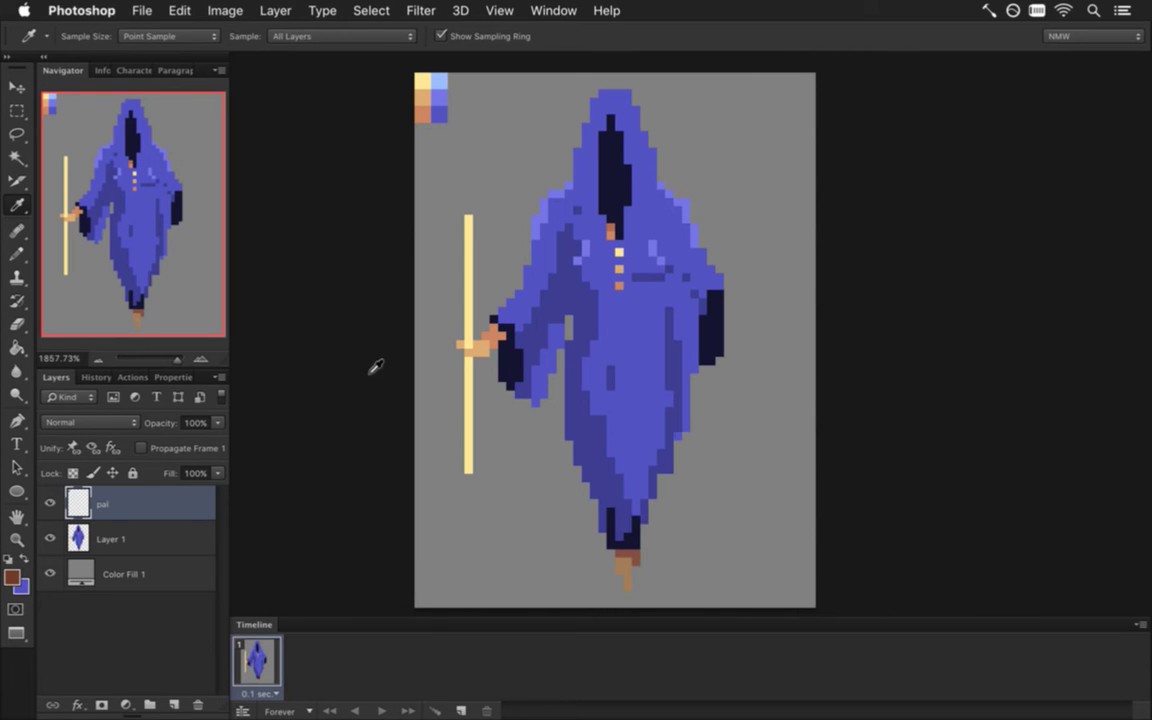
key(b)
click(422, 131)
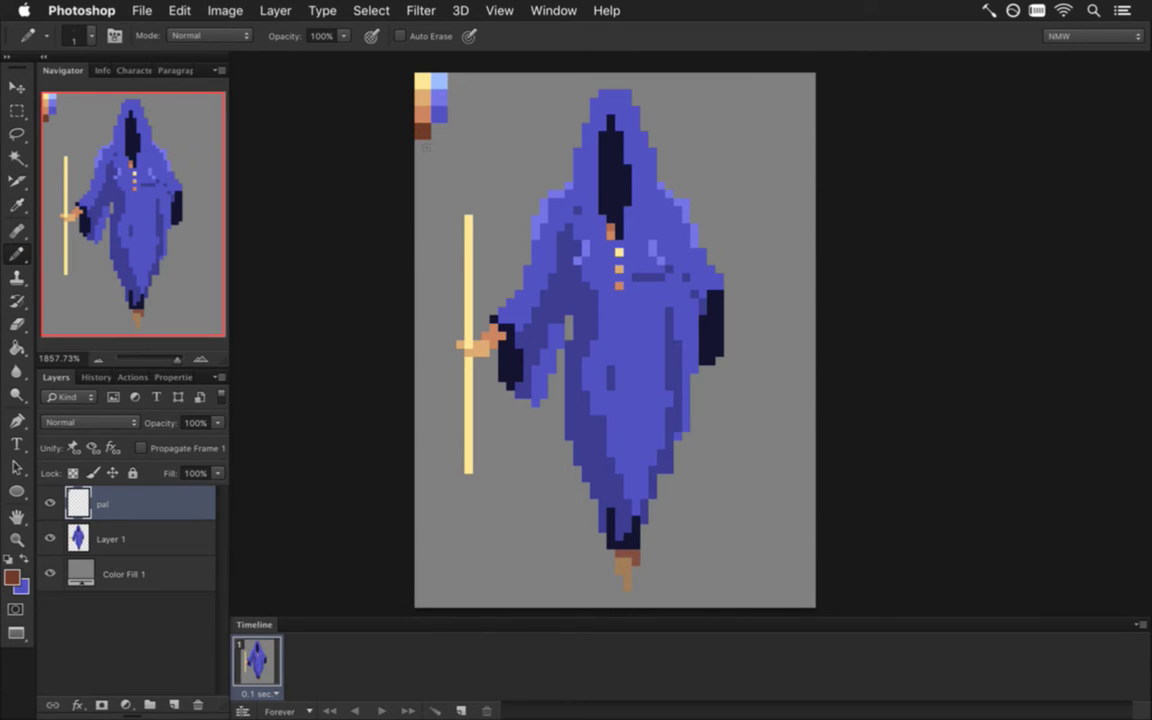
On Layer 1, shade the staff dark brown below the hand and darker orange above it, and add darker orange bands to the upper shaft
click(80, 540)
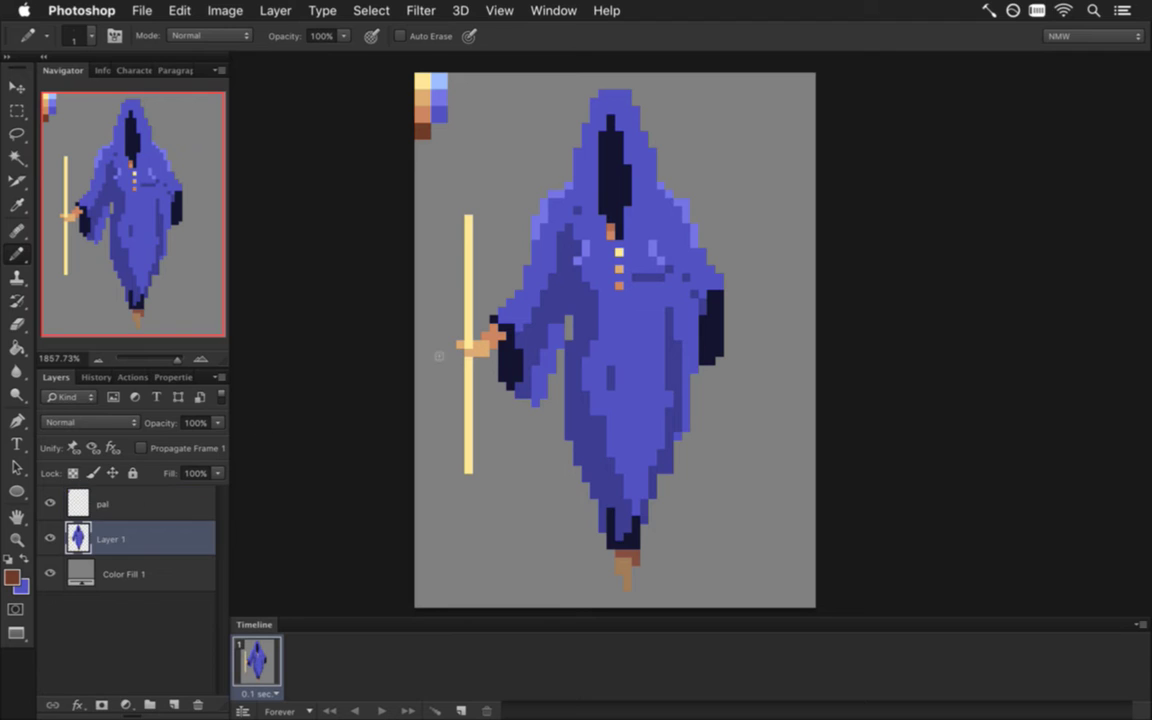
click(468, 360)
alt+click(420, 113)
click(468, 332)
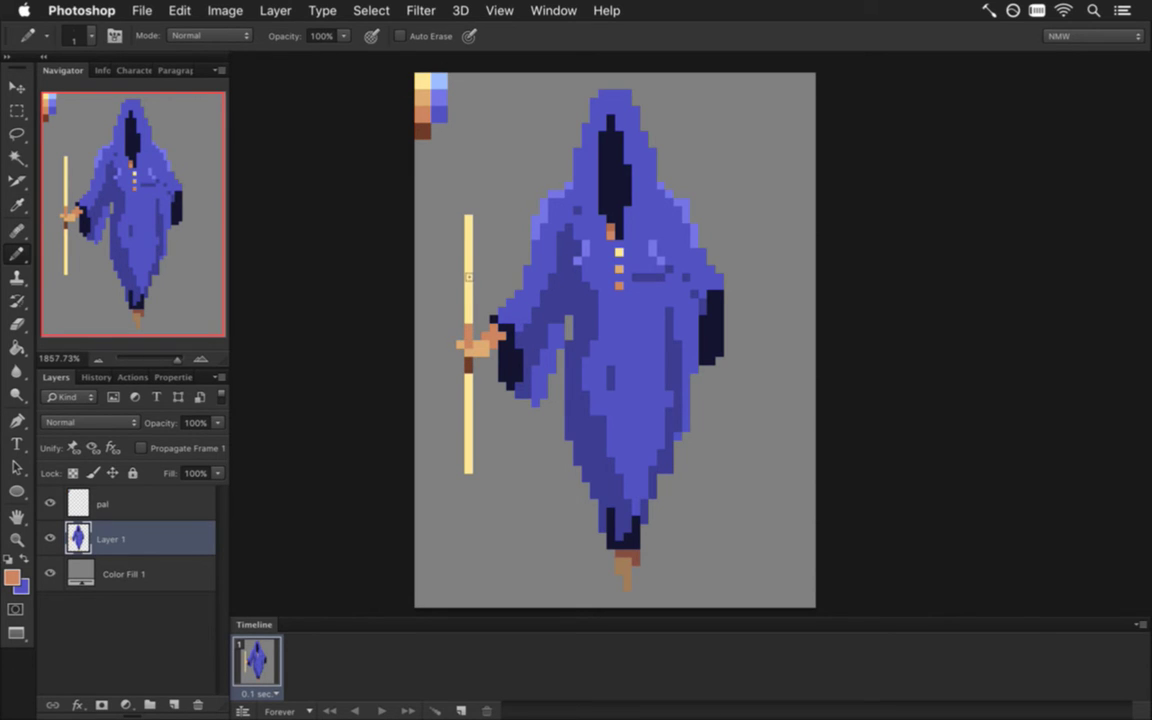
click(468, 261)
click(468, 244)
Paint a pale yellow block three pixels wide and two high as the staff's head and save the document
key(i)
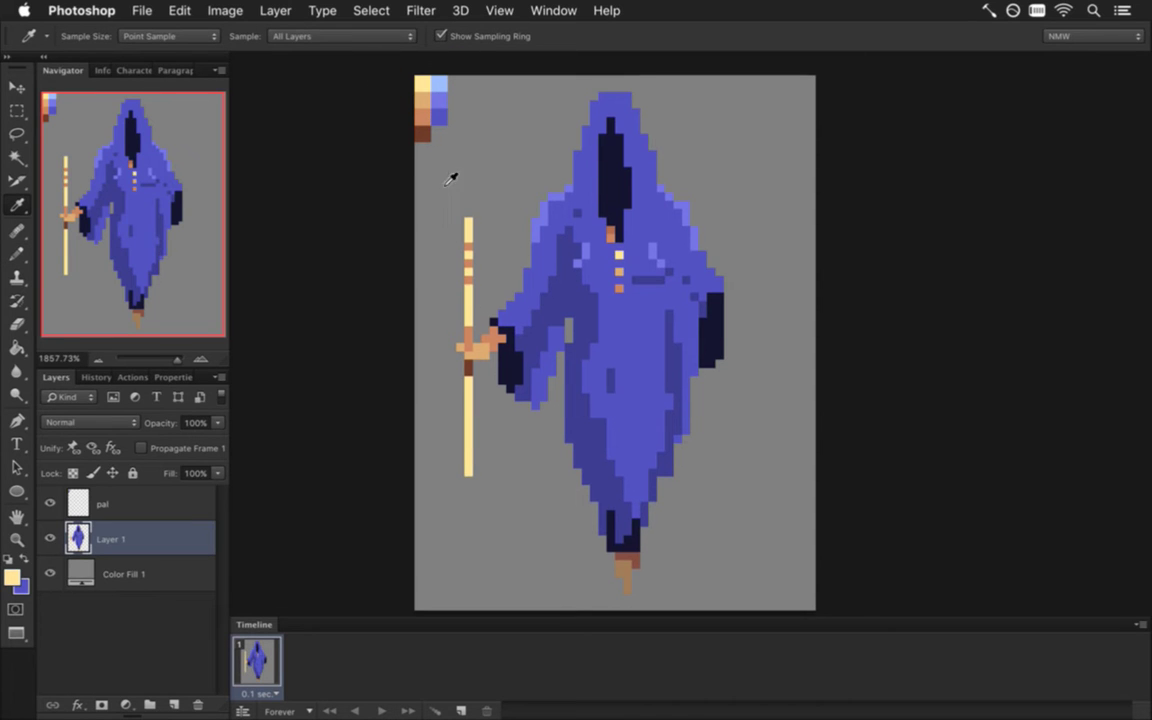
click(465, 283)
click(467, 448)
key(b)
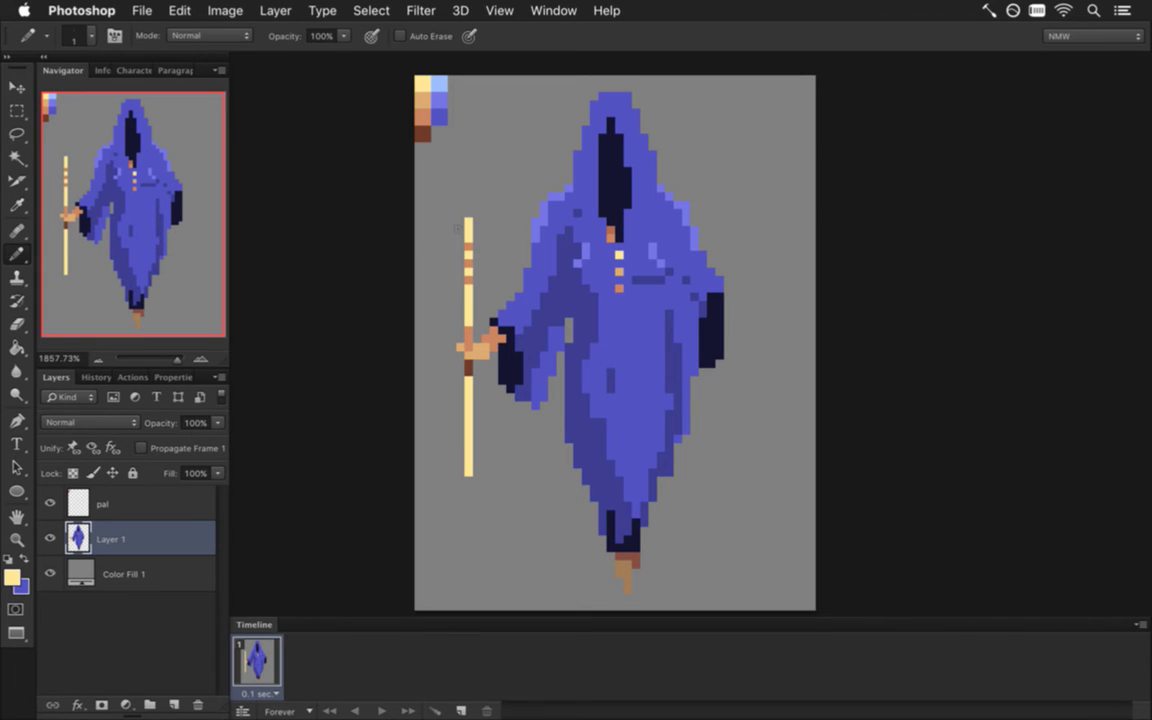
drag(467, 218, 477, 214)
key(super+s)
Try painting a hand out of the near-black opening of the sleeve without the staff, using the darker and middle oranges
key(i)
click(472, 219)
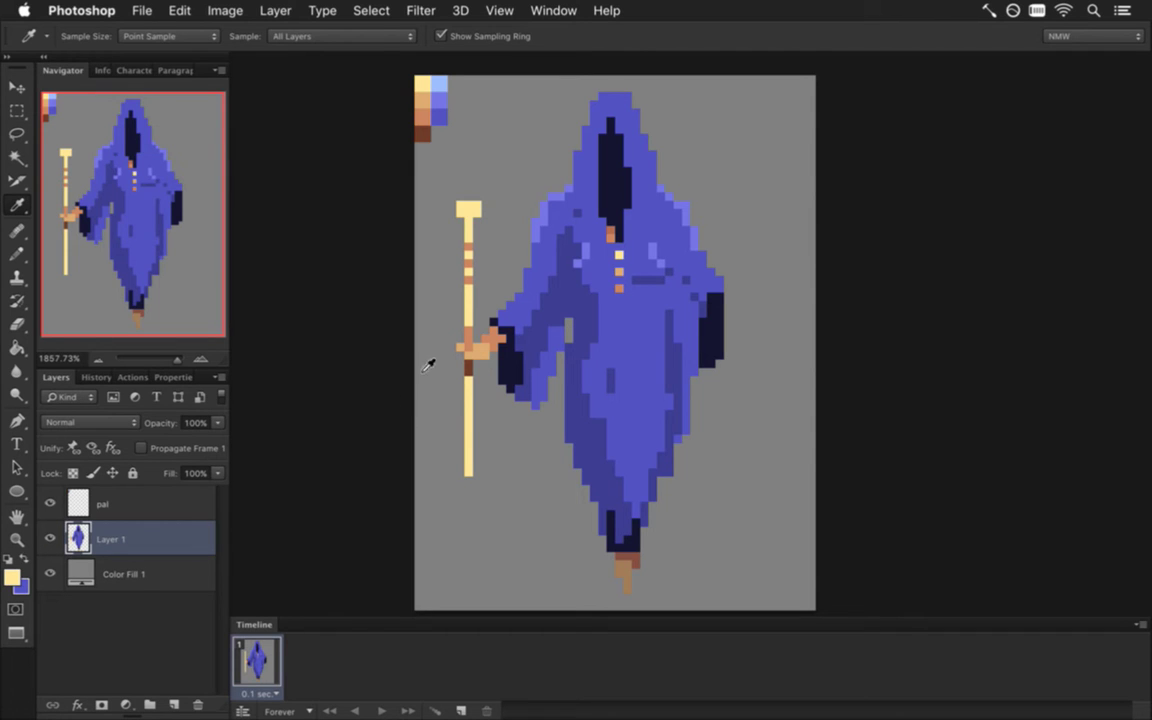
click(487, 338)
key(b)
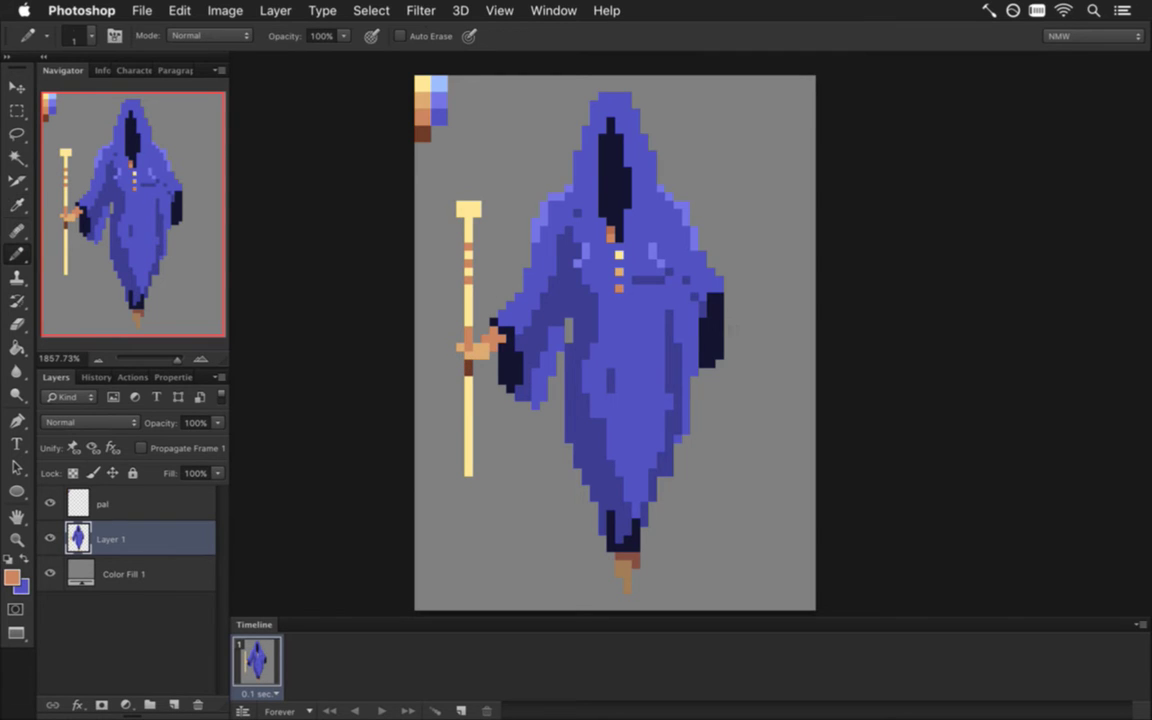
drag(720, 315, 728, 356)
key(i)
click(484, 353)
key(b)
mouse_move(728, 339)
mouse_down()
mouse_move(728, 364)
mouse_move(716, 346)
mouse_move(720, 357)
mouse_up()
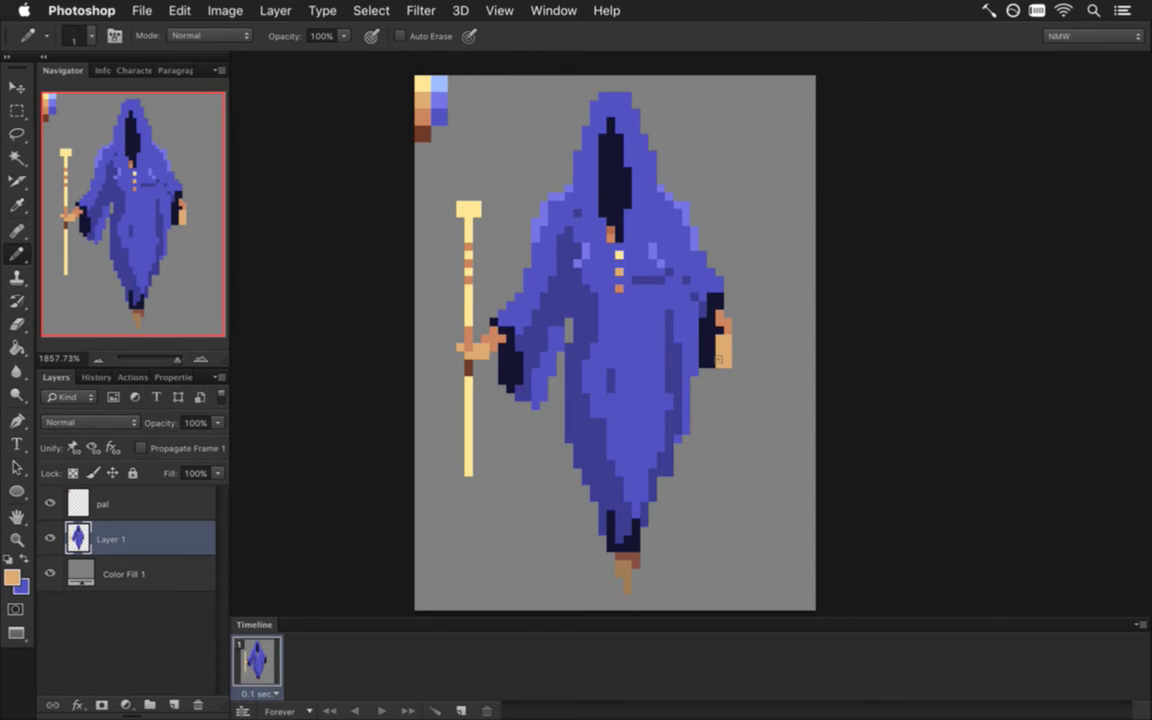
alt+click(720, 322)
key(super+alt+z)
key(super+alt+z)
key(super+alt+z)
key(super+alt+z)
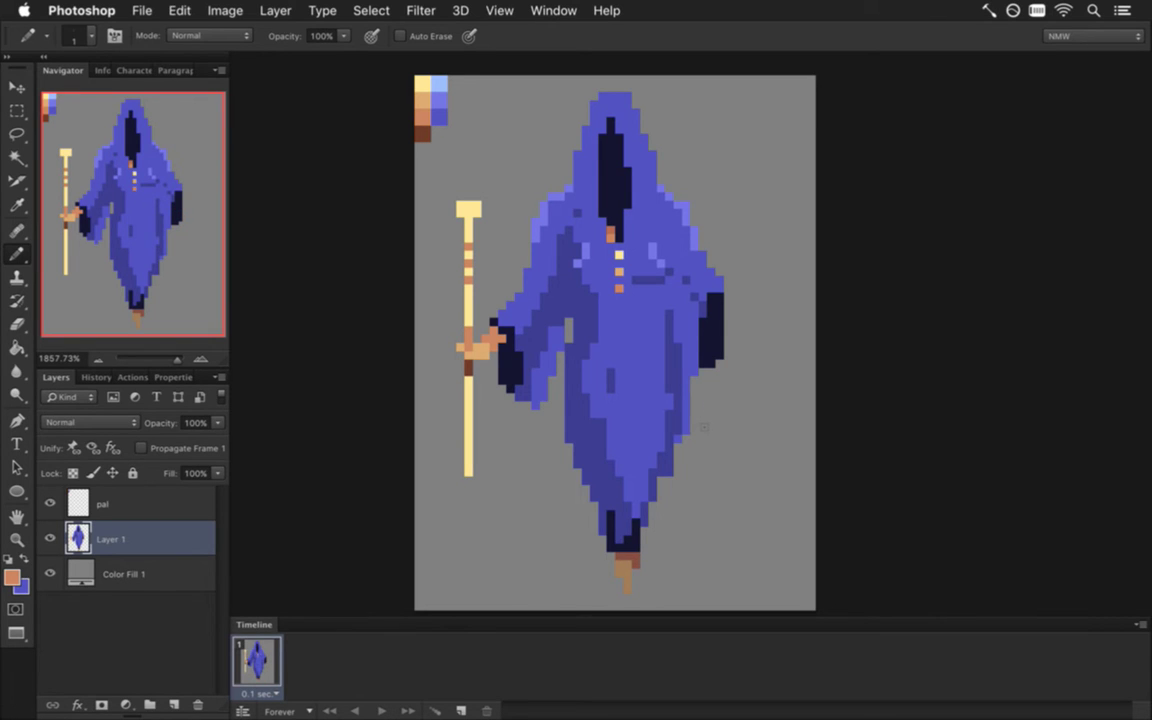
Save the document and mix a light bluish gray starting from the staff head's pale yellow
key(super+s)
key(i)
click(465, 214)
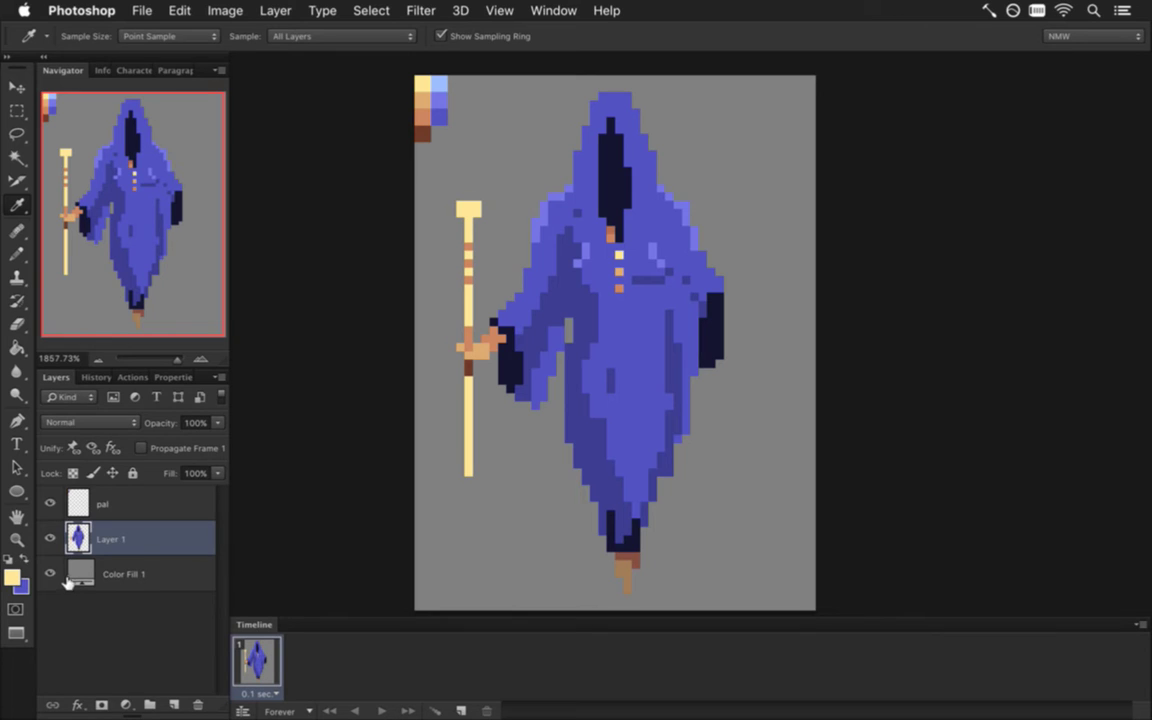
click(14, 579)
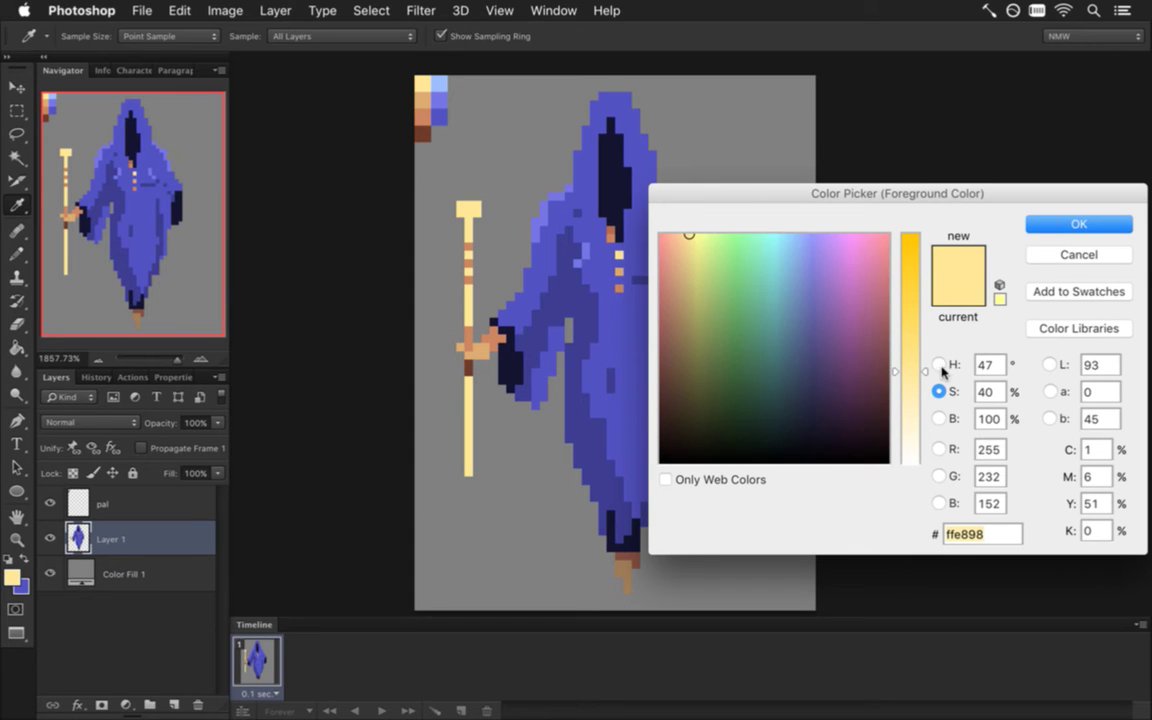
click(939, 366)
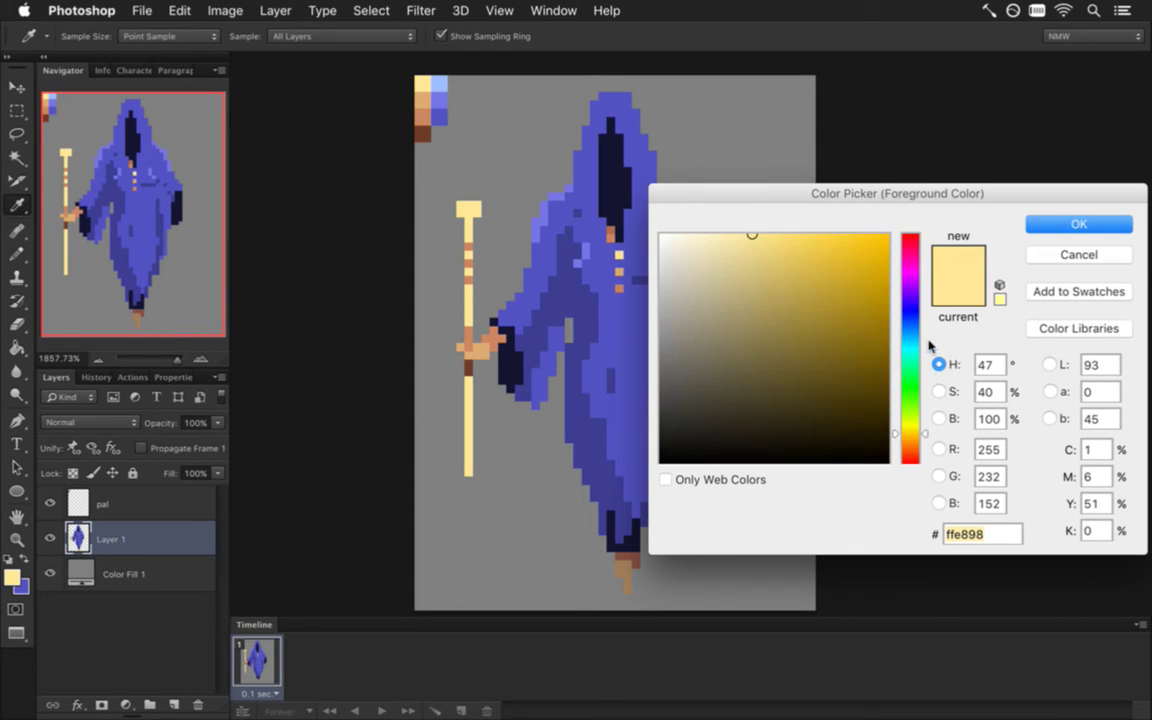
drag(929, 403, 928, 340)
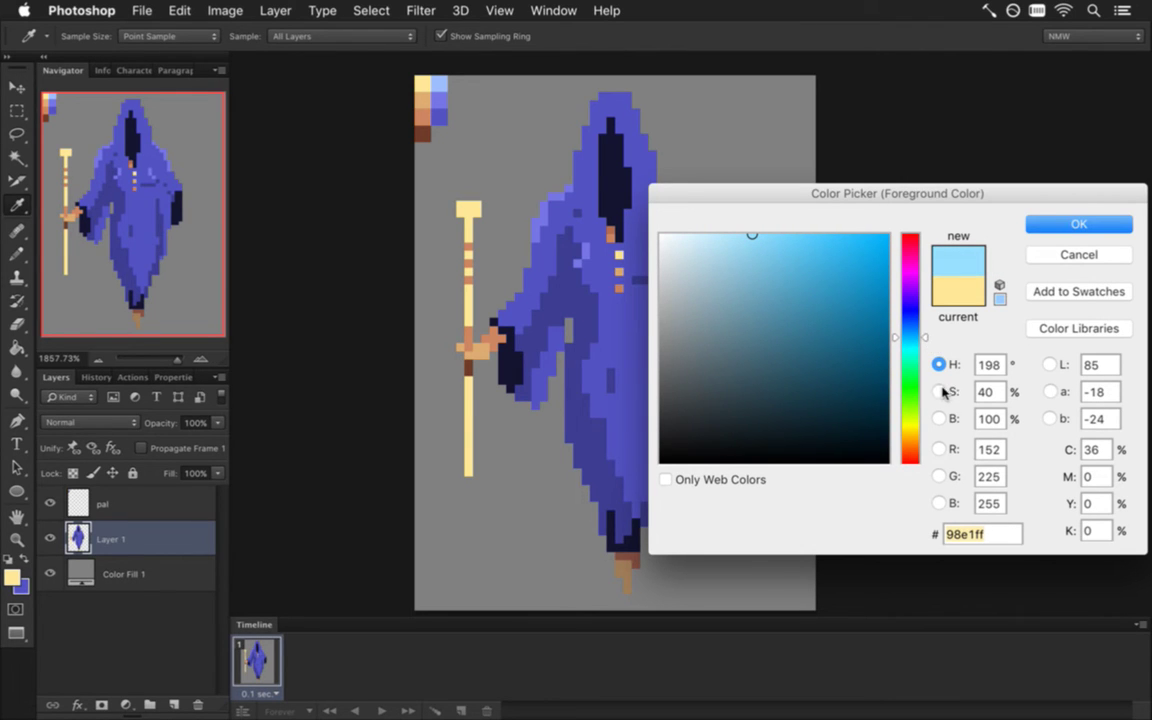
click(940, 391)
click(912, 446)
drag(912, 446, 910, 450)
click(939, 418)
click(913, 285)
drag(913, 285, 912, 280)
click(1038, 224)
Try recoloring the staff's upper shaft and head light gray
key(b)
drag(469, 322, 469, 216)
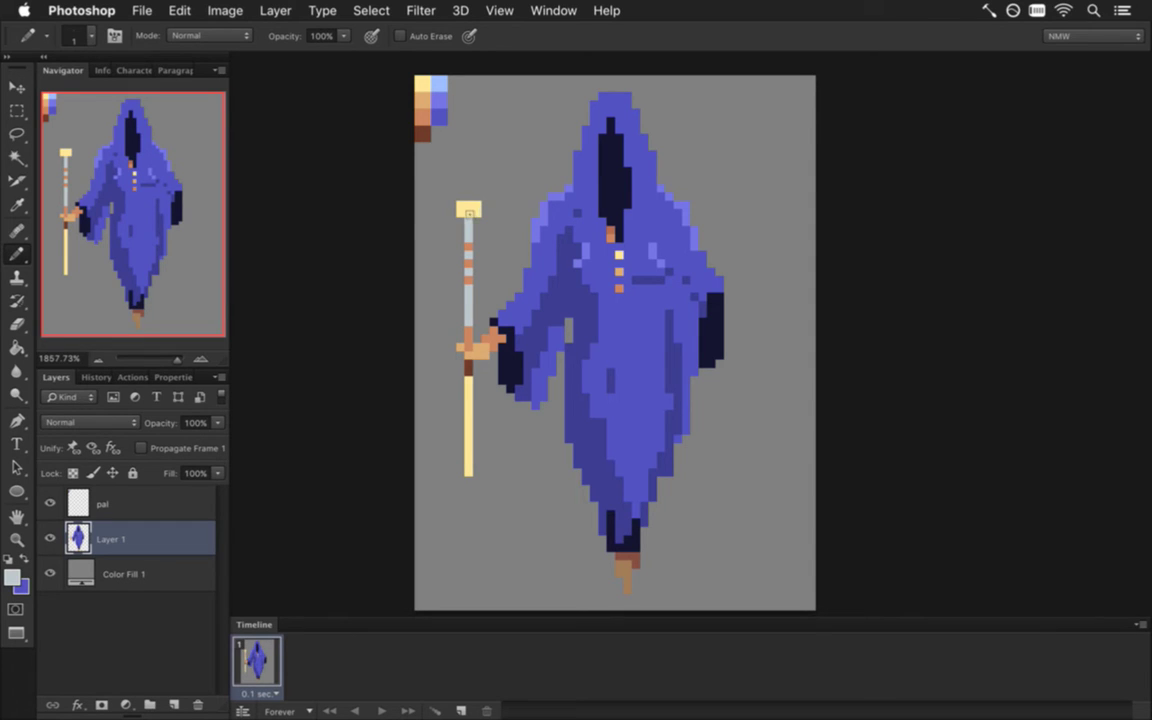
drag(460, 208, 476, 212)
key(super+z)
key(super+alt+z)
key(super+alt+z)
key(super+alt+z)
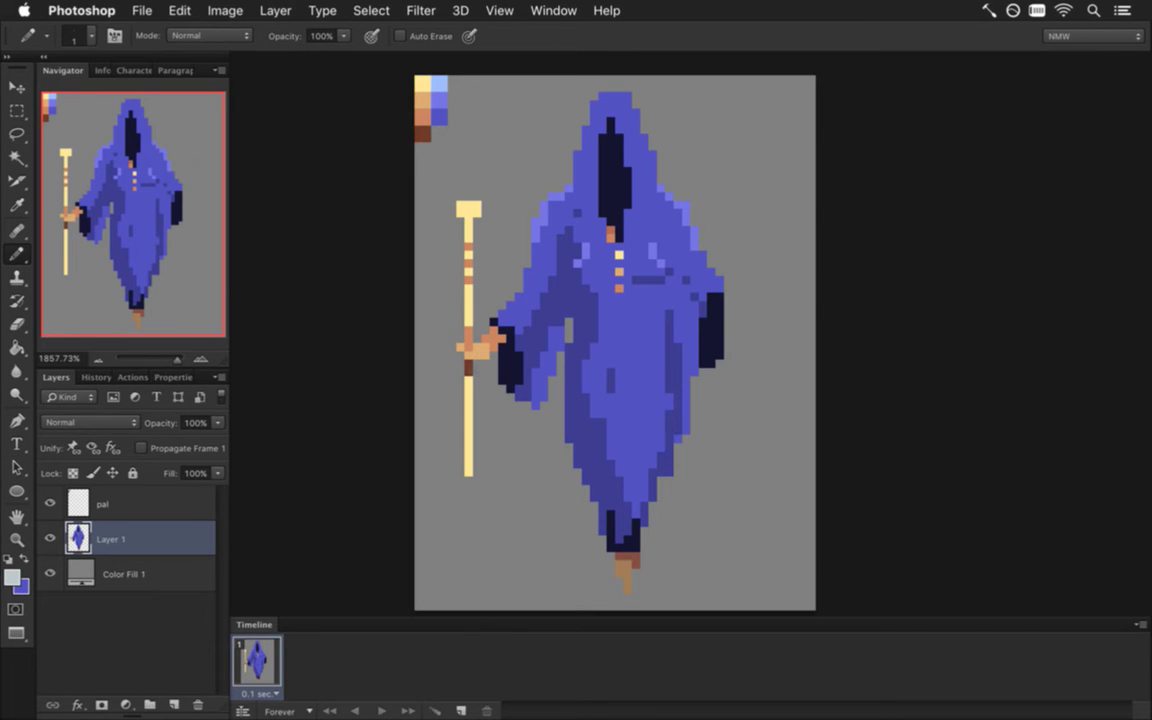
key(super+shift+z)
Recolor the staff's head block light gray, with a darker orange pixel beneath it and a pale yellow pixel on top
drag(460, 213, 478, 213)
alt+click(468, 248)
click(468, 222)
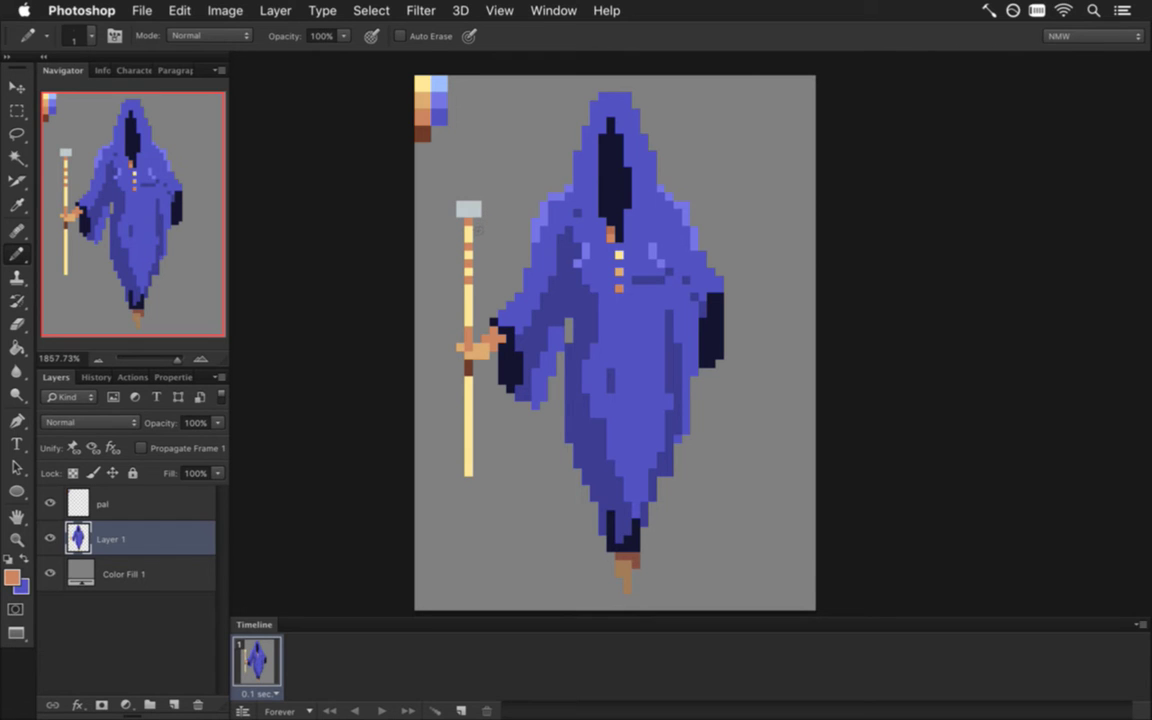
key(i)
click(479, 212)
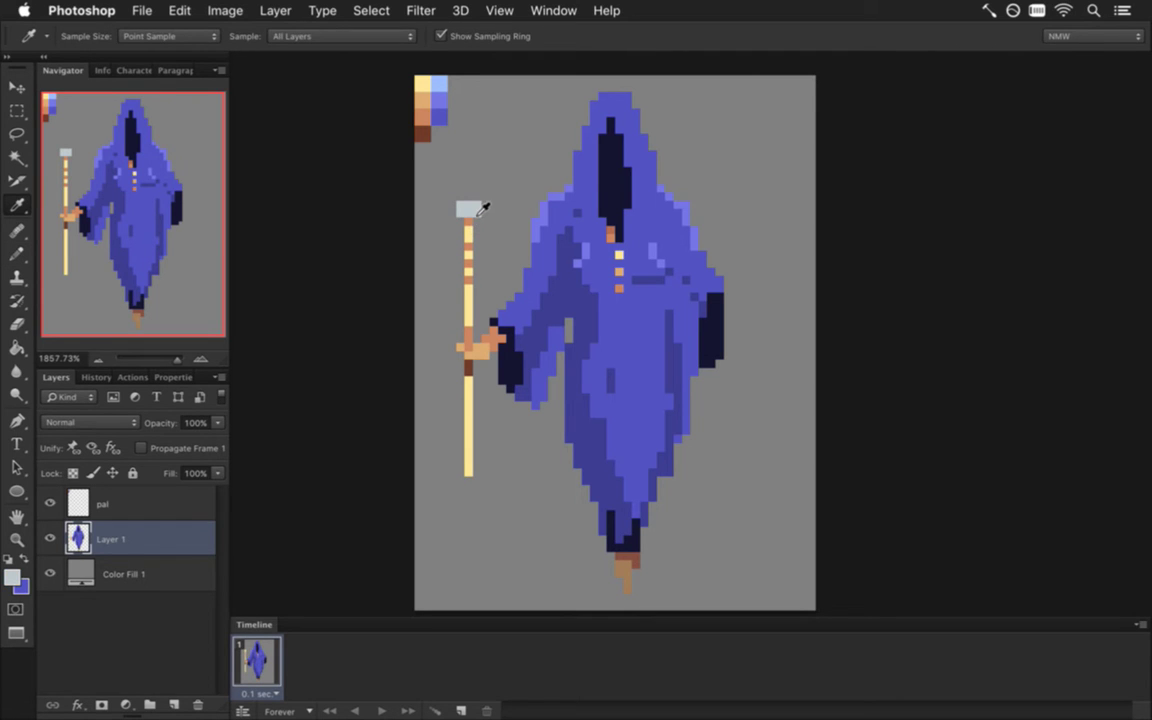
click(469, 238)
key(b)
click(468, 196)
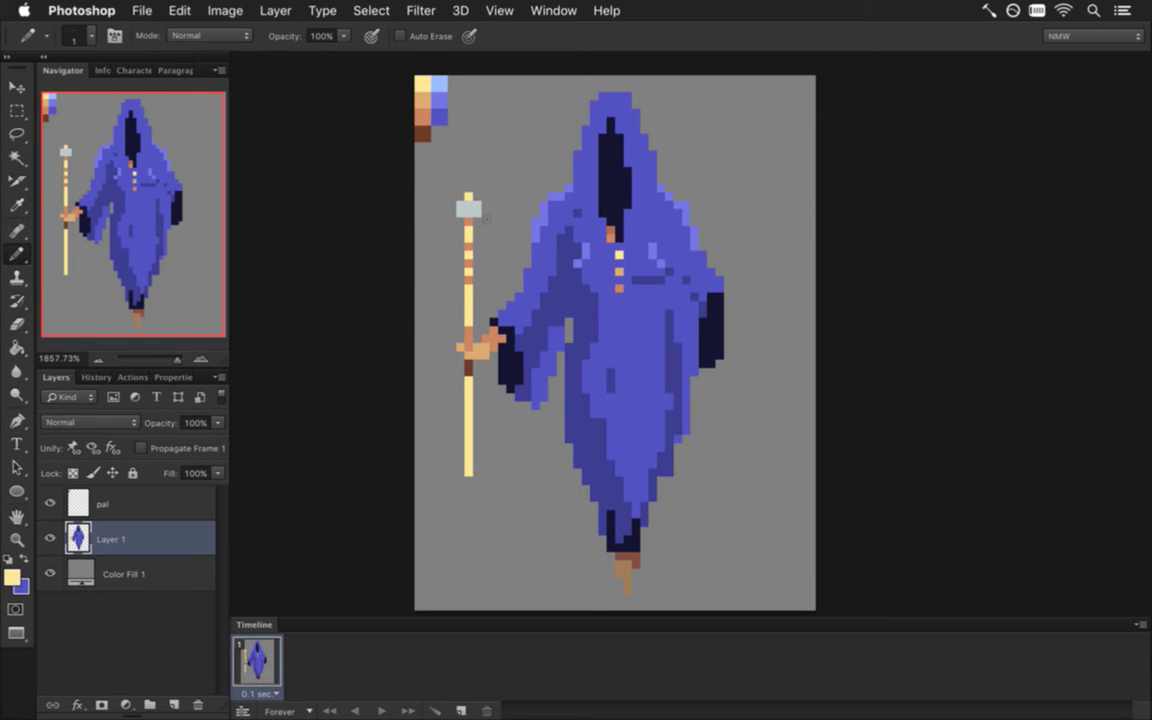
Shade the outer pixels of the gray staff head with the palette's darker and middle oranges
key(i)
click(420, 117)
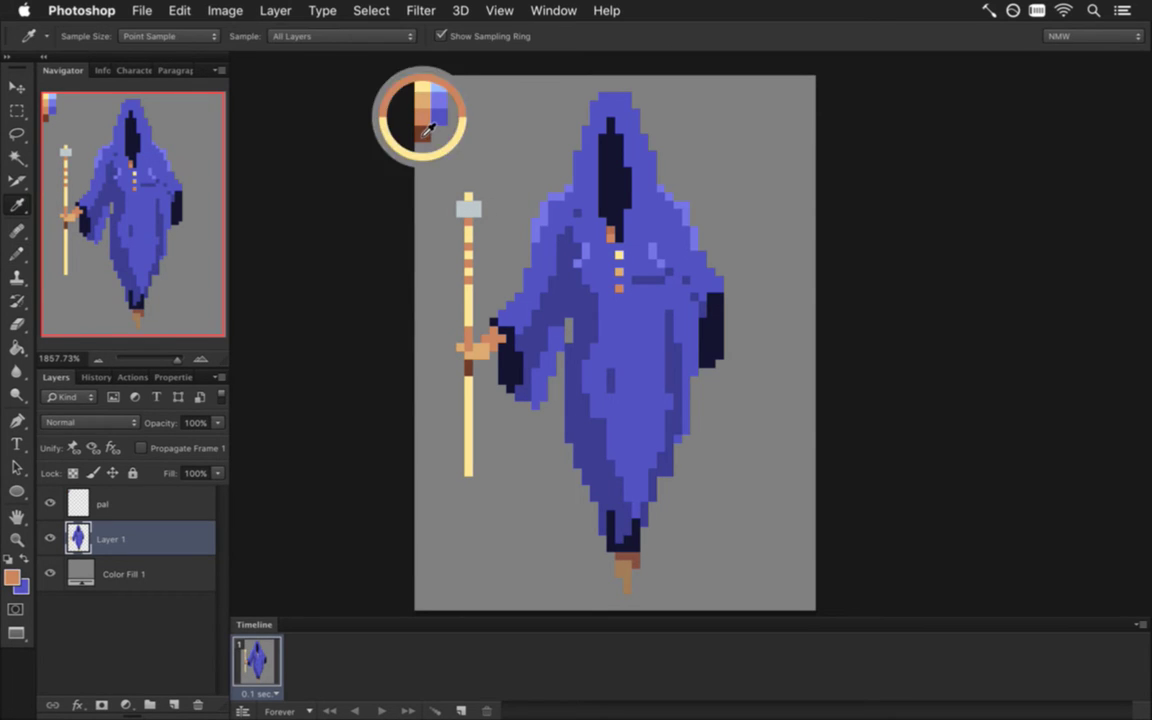
key(b)
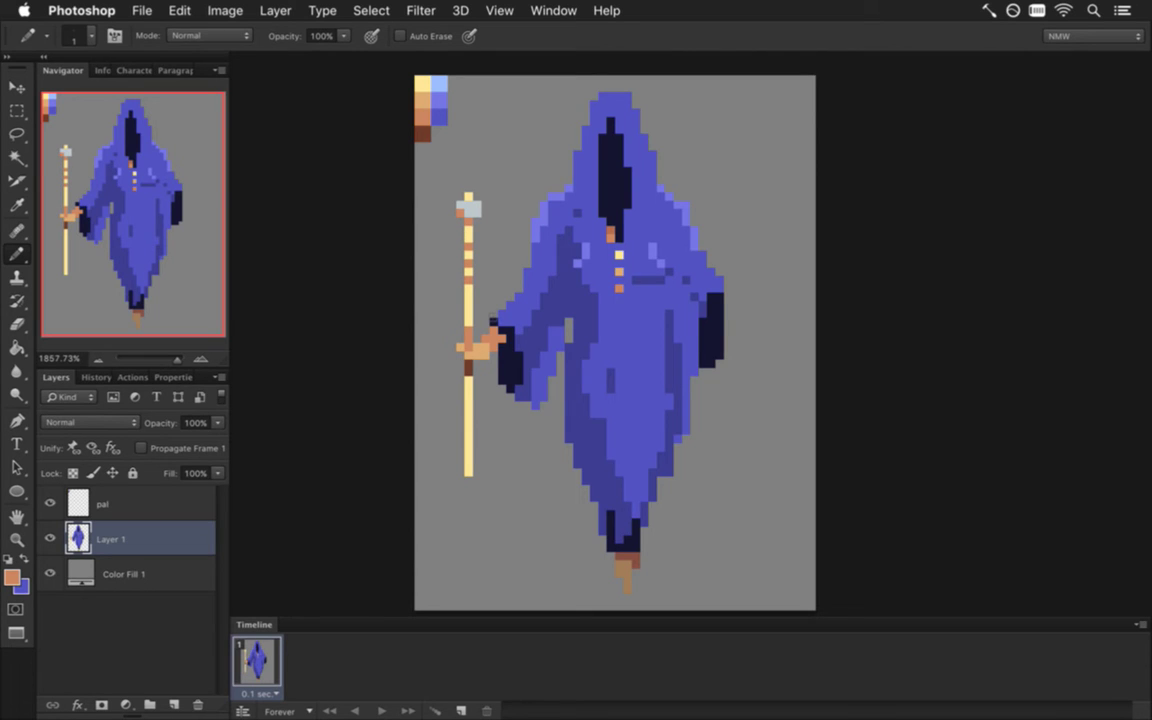
key(i)
click(423, 100)
key(b)
click(499, 325)
Try recoloring the staff's lower shaft with the head's light gray
key(i)
click(468, 207)
key(b)
click(468, 296)
drag(468, 378, 468, 476)
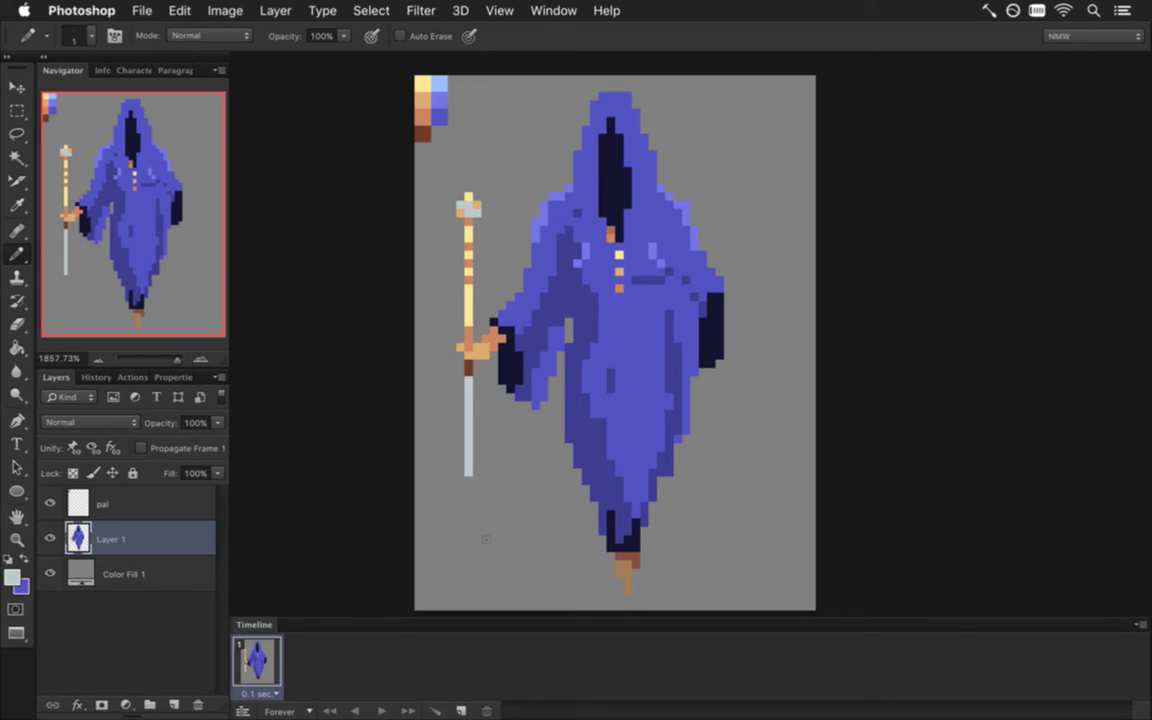
key(super+z)
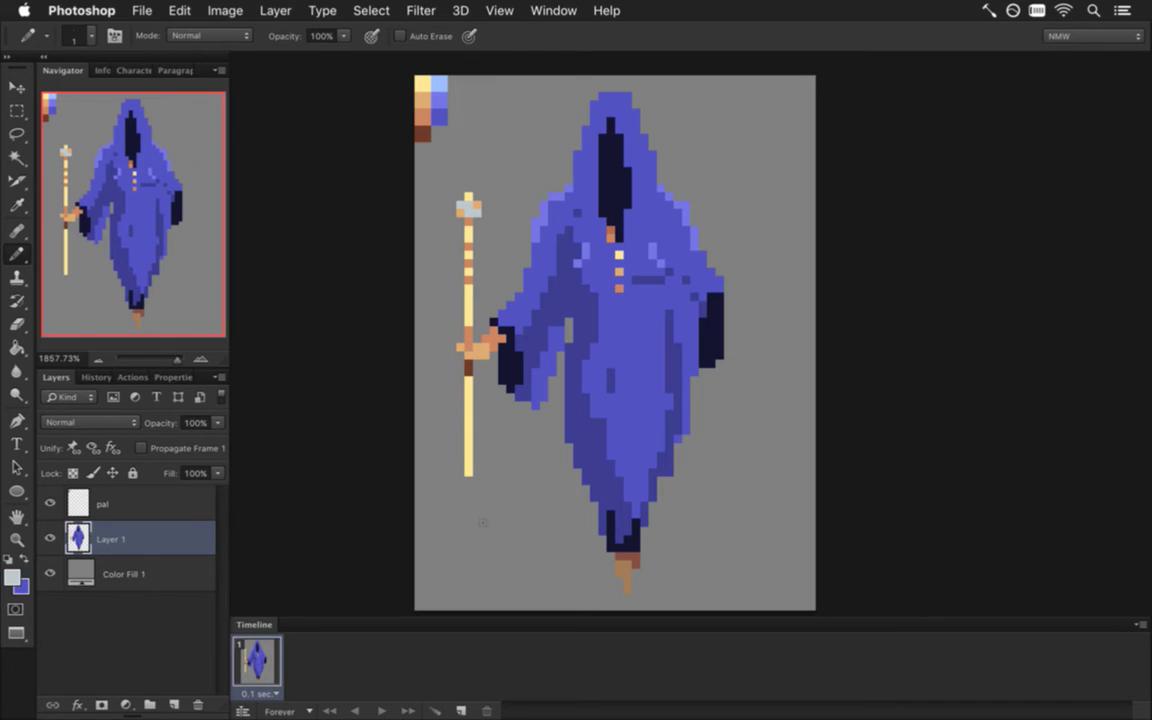
Extend the staff's lower end by six pixels in darker orange, with the last two pixels in dark brown
alt+click(469, 435)
alt+click(469, 346)
drag(468, 480, 467, 511)
click(468, 514)
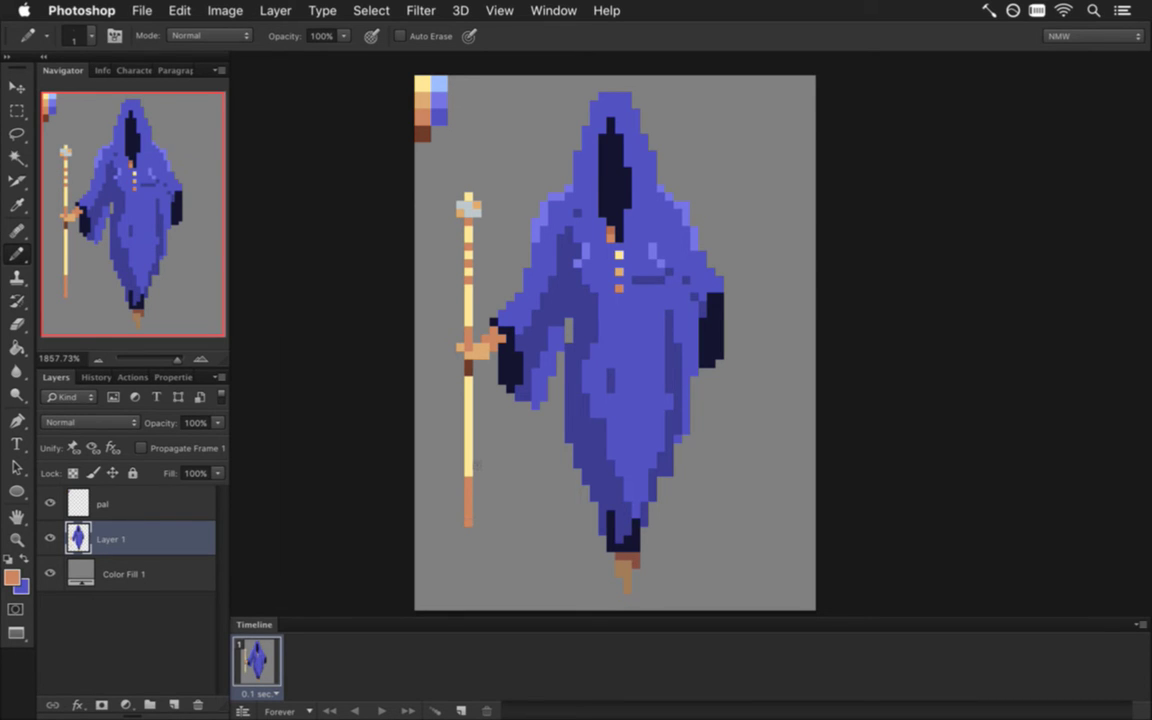
alt+click(468, 367)
click(468, 521)
Shift the staff's lower section one pixel right and its banded upper section with the head one pixel left
key(m)
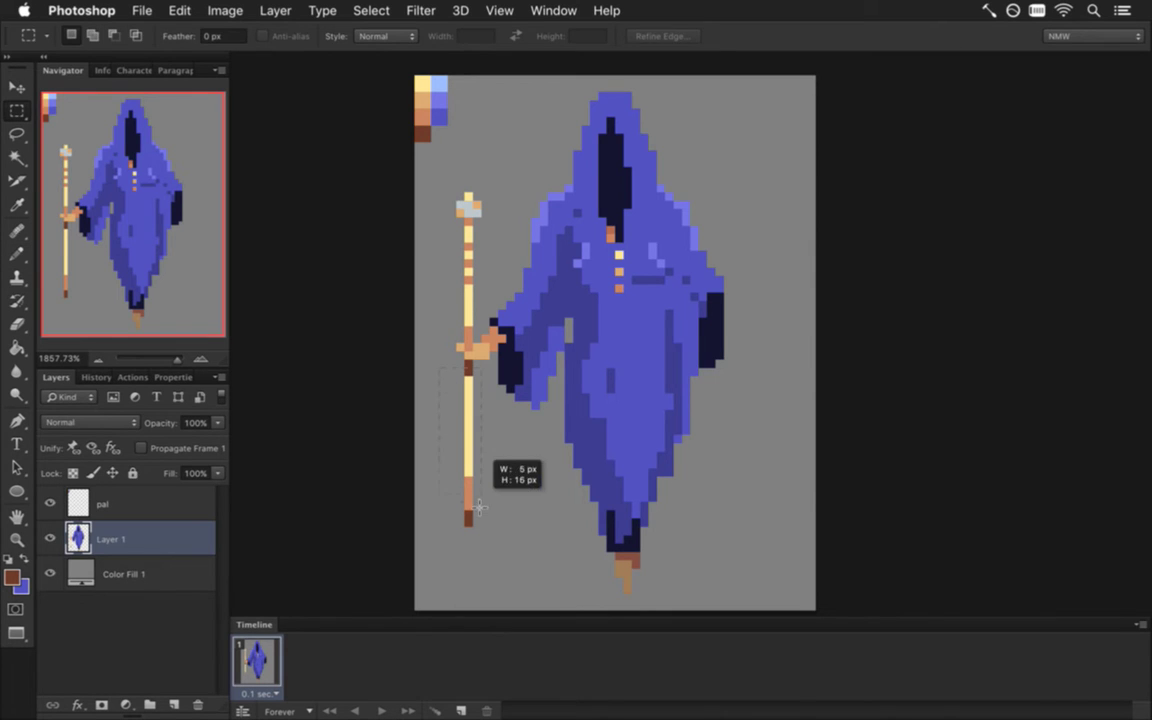
drag(447, 376, 482, 520)
key(v)
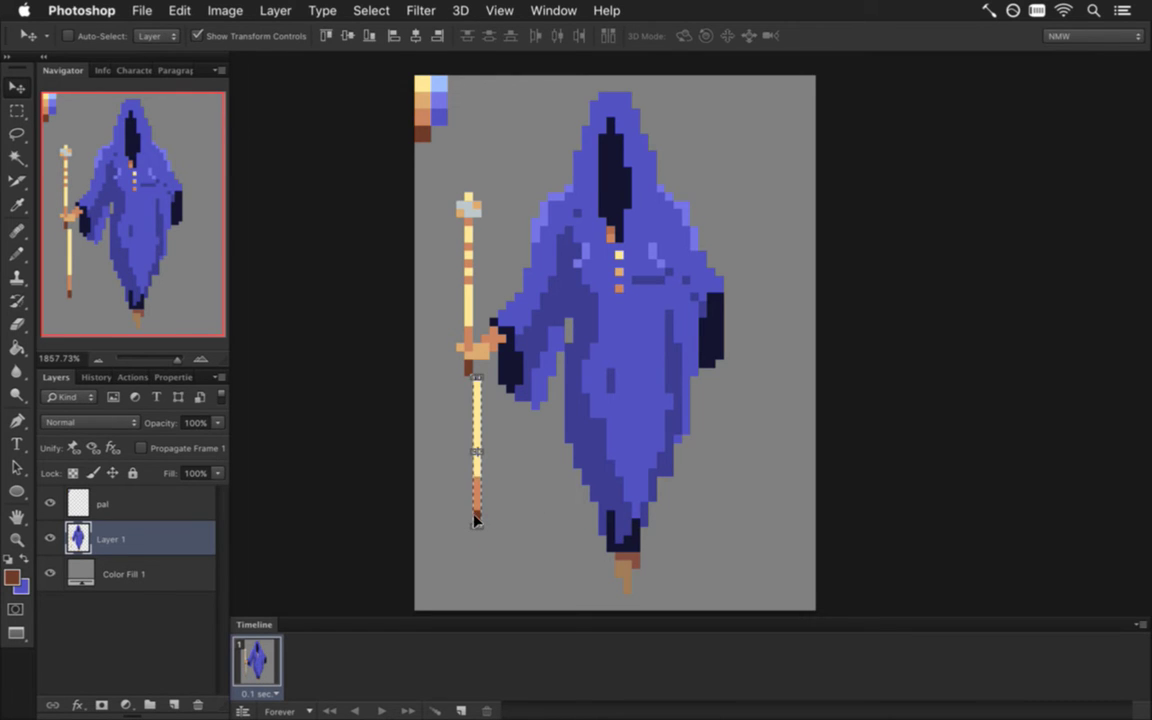
key(m)
drag(440, 177, 481, 268)
key(v)
key(Left)
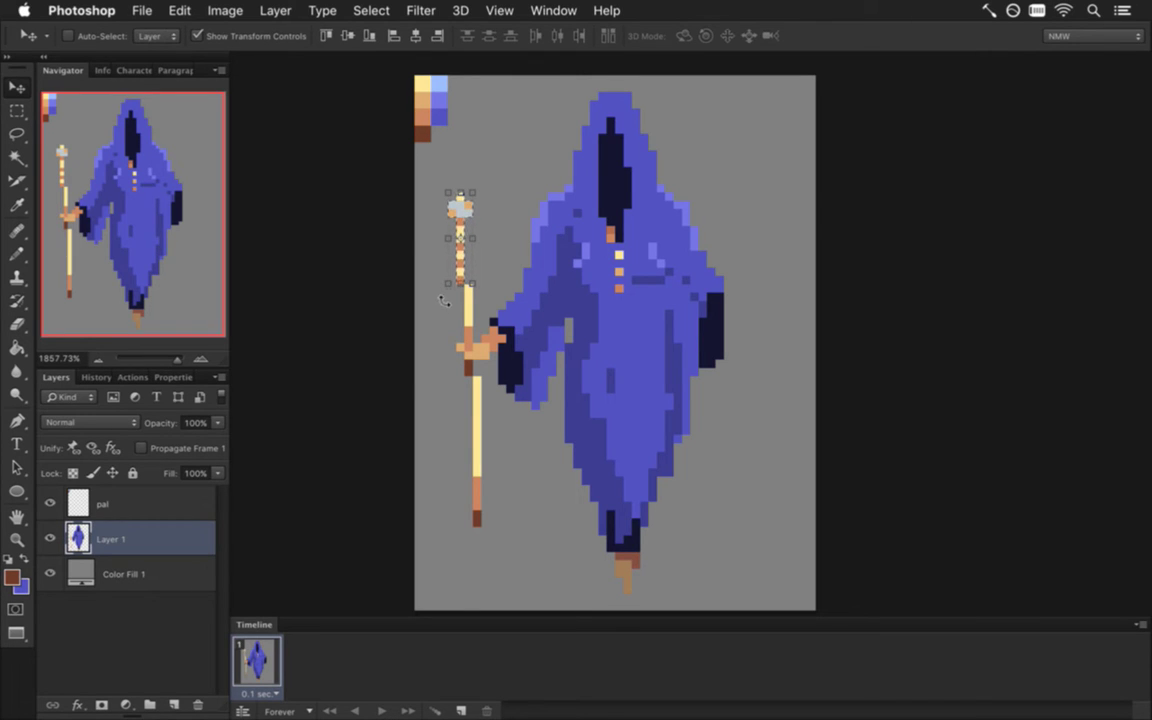
key(super+d)
Duplicate Layer 1 and hide the copy
key(m)
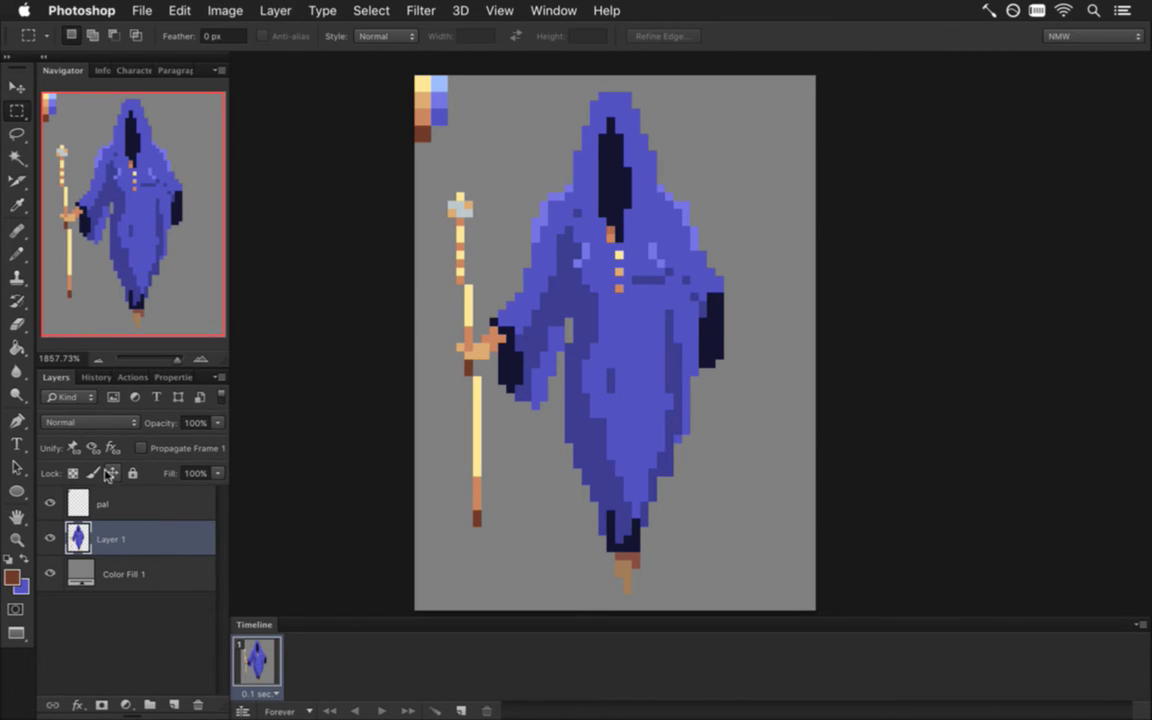
key(super+j)
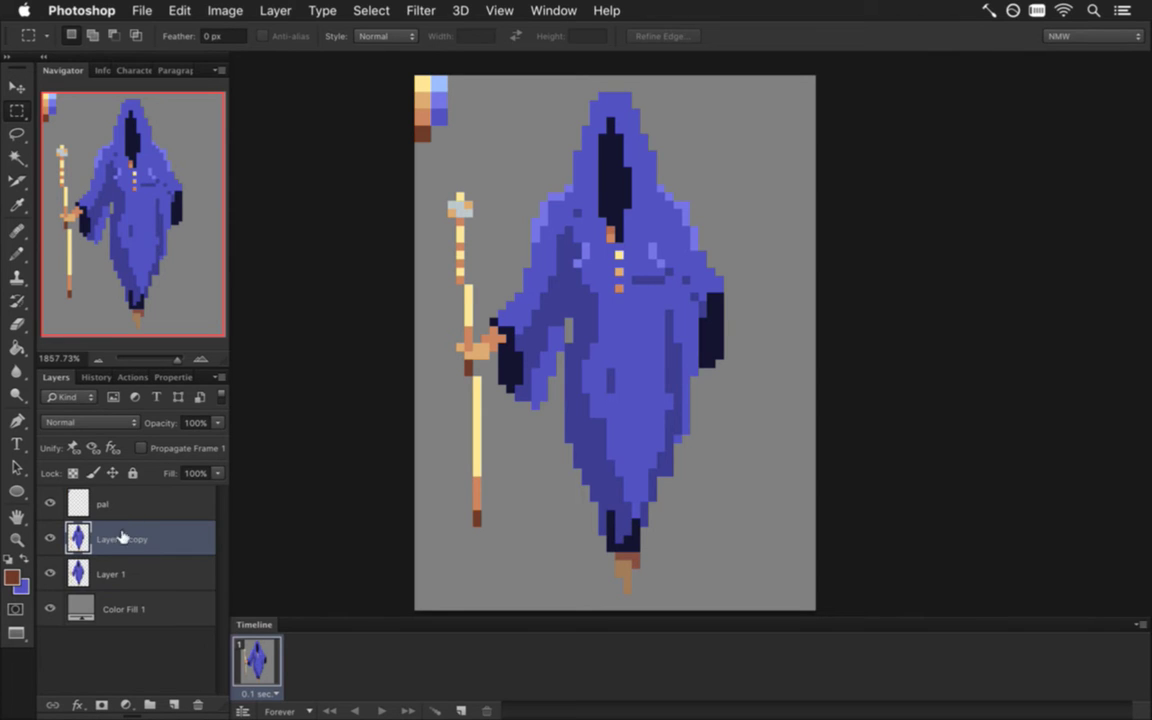
click(50, 538)
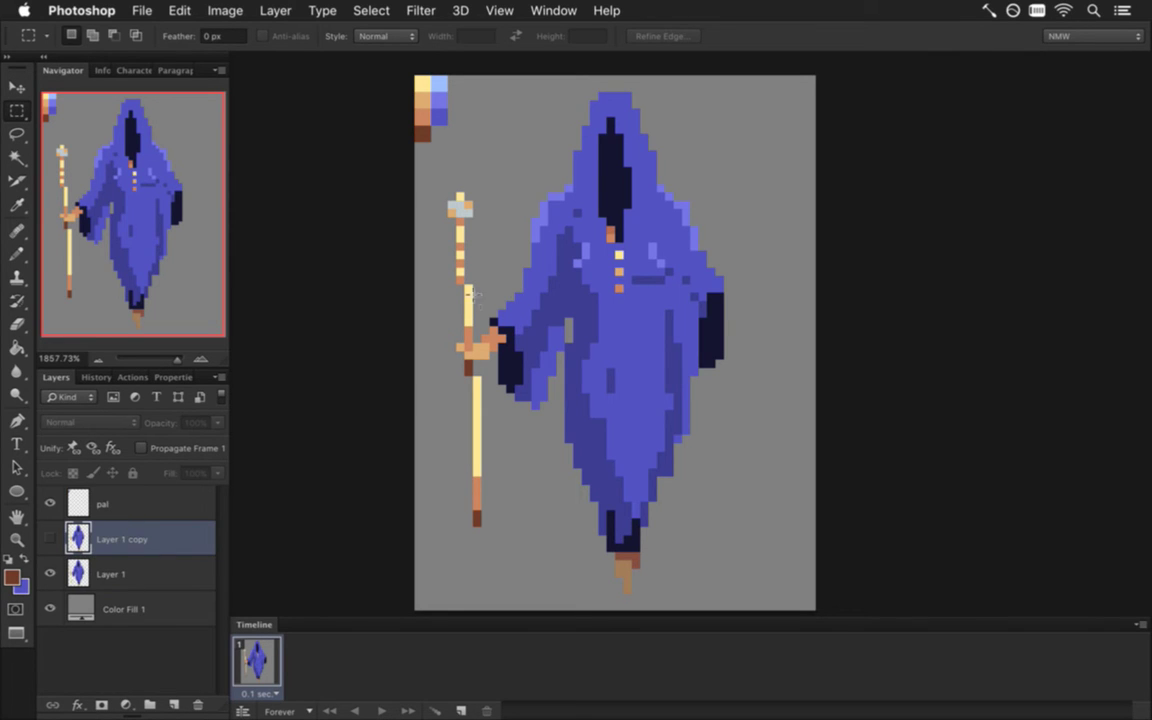
Erase the entire staff from Layer 1 with a 5 px eraser
key(e)
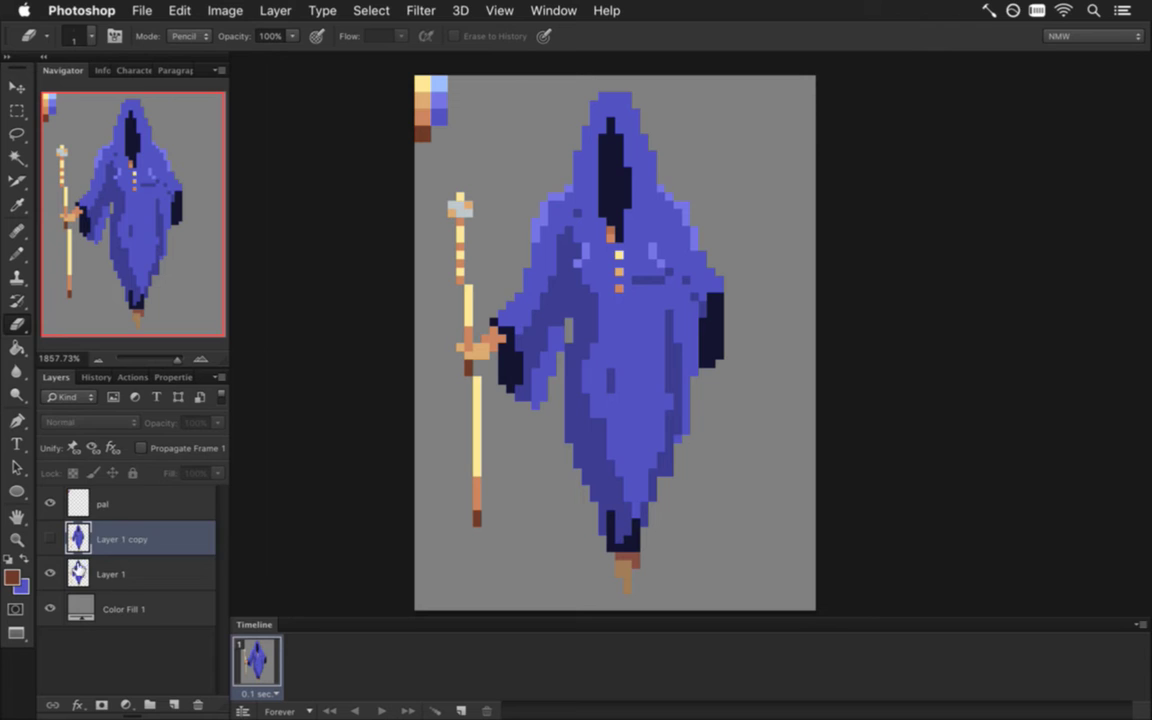
click(85, 573)
key(bracketright)
key(bracketright)
key(bracketright)
key(bracketright)
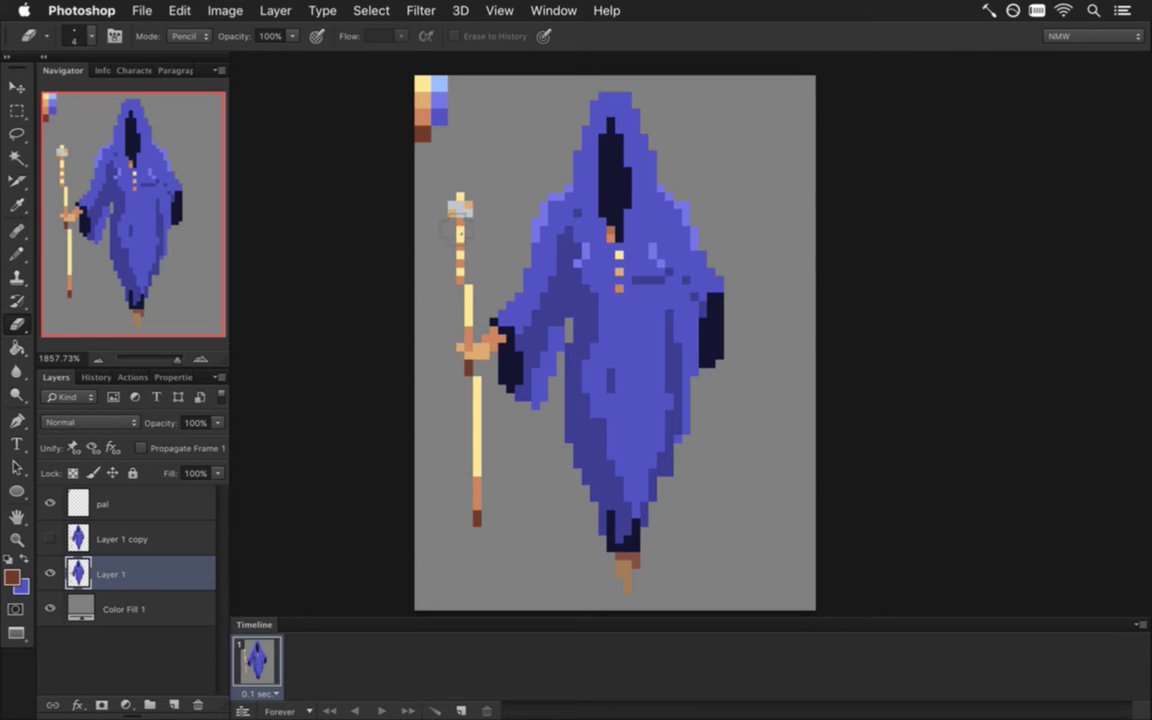
mouse_move(460, 200)
mouse_down()
mouse_move(456, 328)
mouse_move(493, 555)
mouse_up()
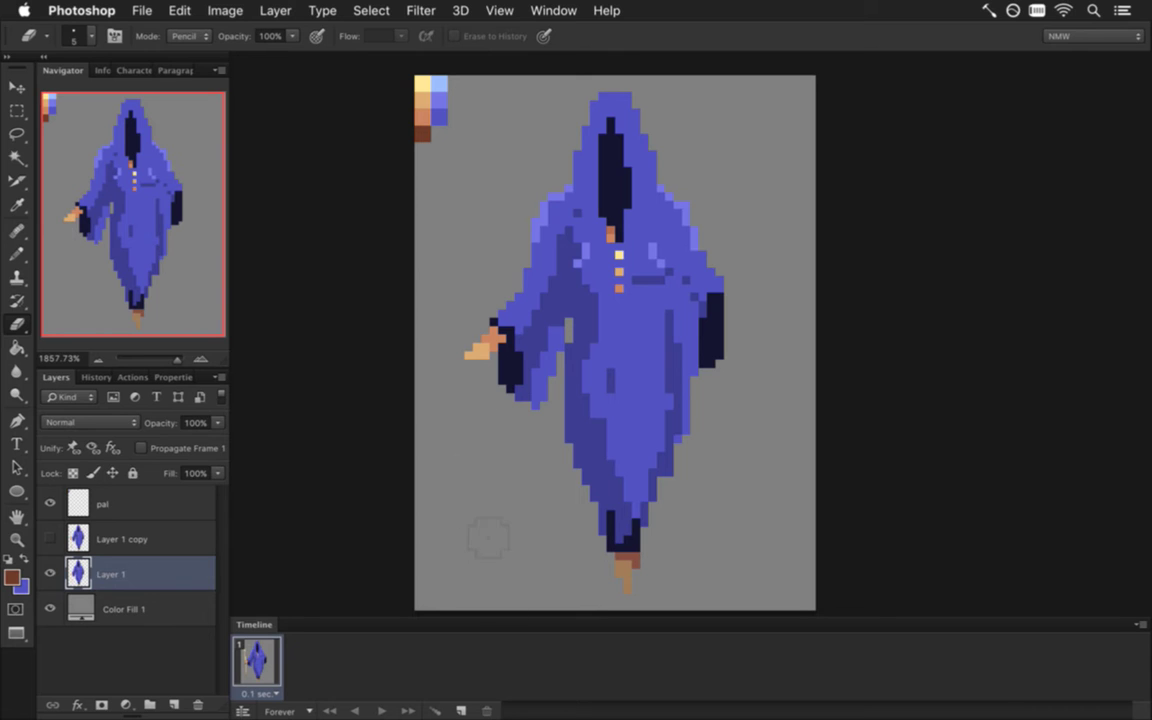
Paint a small orange hand at the opening of the right-hand sleeve, restoring its inner edge with the dark cuff colour
key(i)
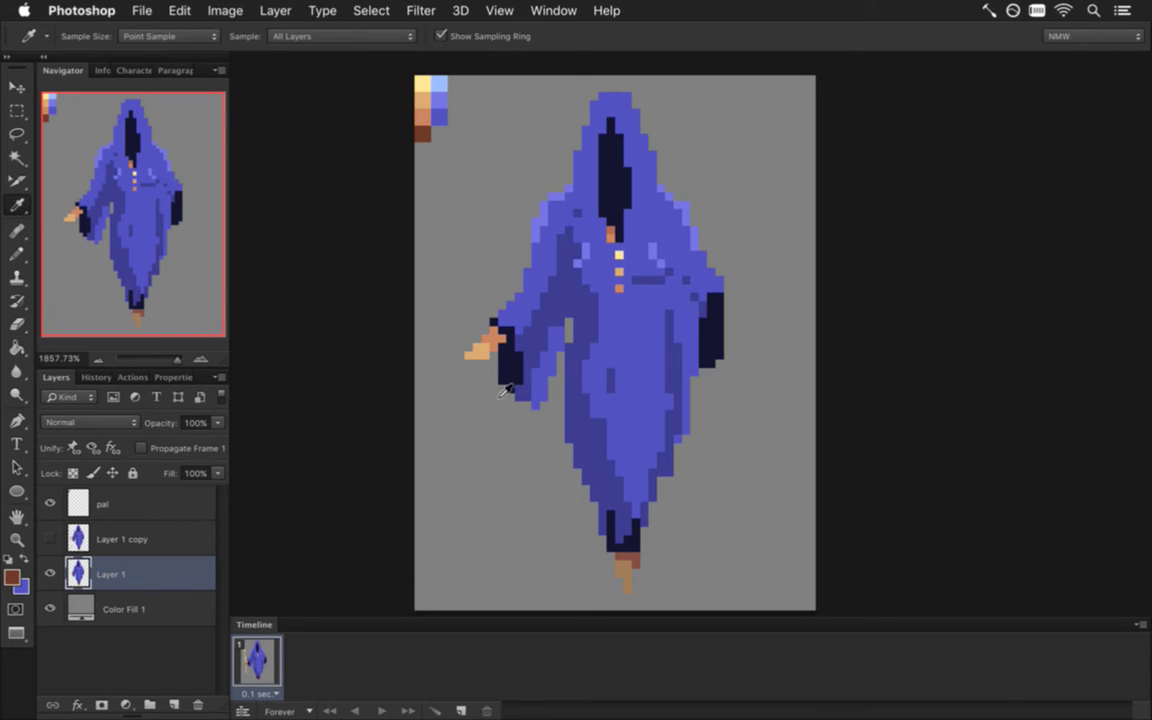
click(496, 336)
key(b)
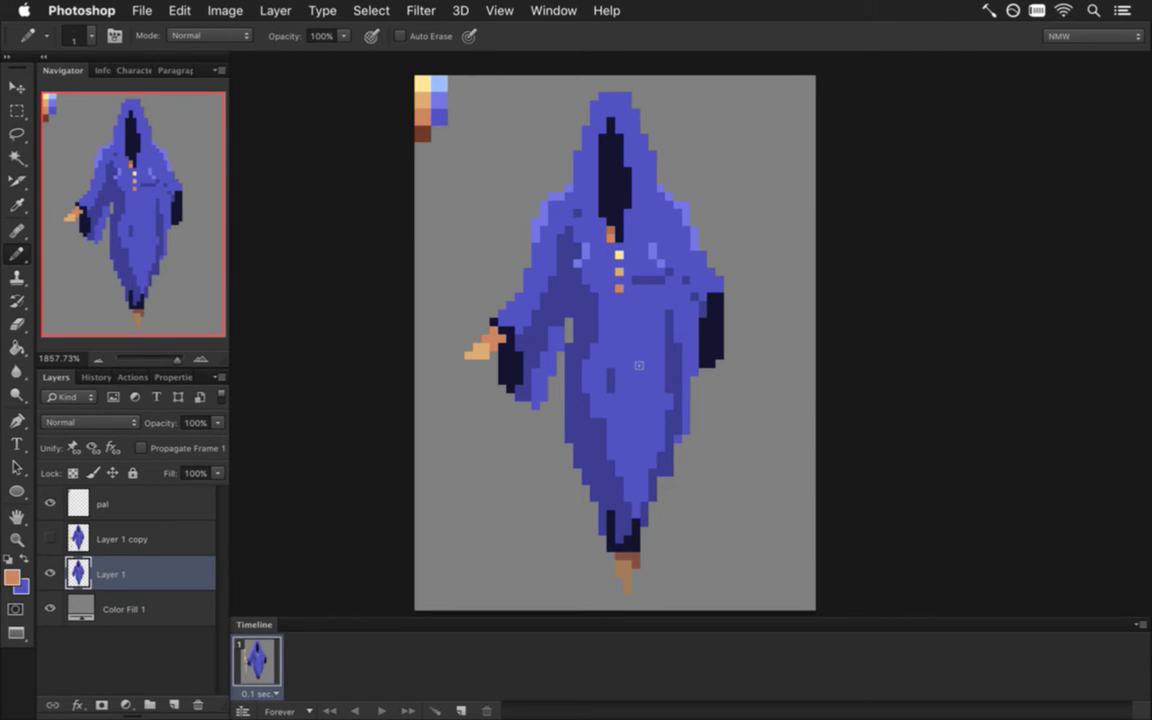
mouse_move(719, 322)
mouse_down()
mouse_move(730, 363)
mouse_move(711, 329)
mouse_up()
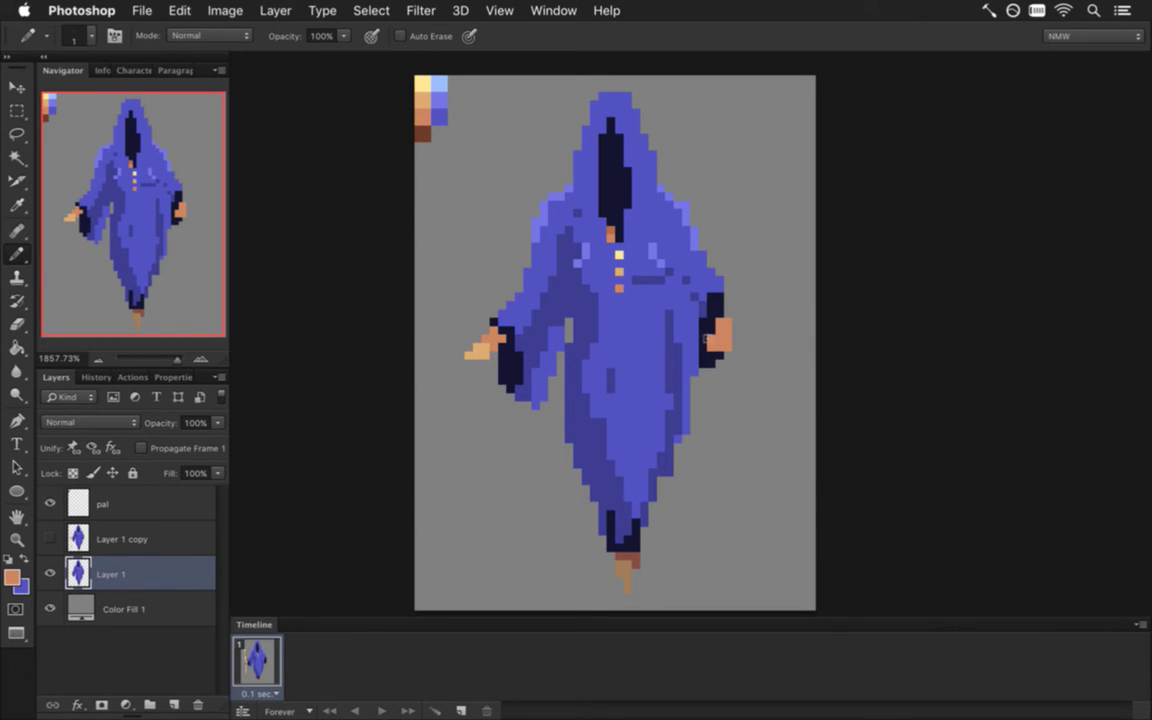
alt+click(704, 349)
drag(711, 338, 711, 350)
Highlight the new hand's outer edge with the light orange sampled from the other hand
alt+click(476, 350)
drag(728, 327, 728, 342)
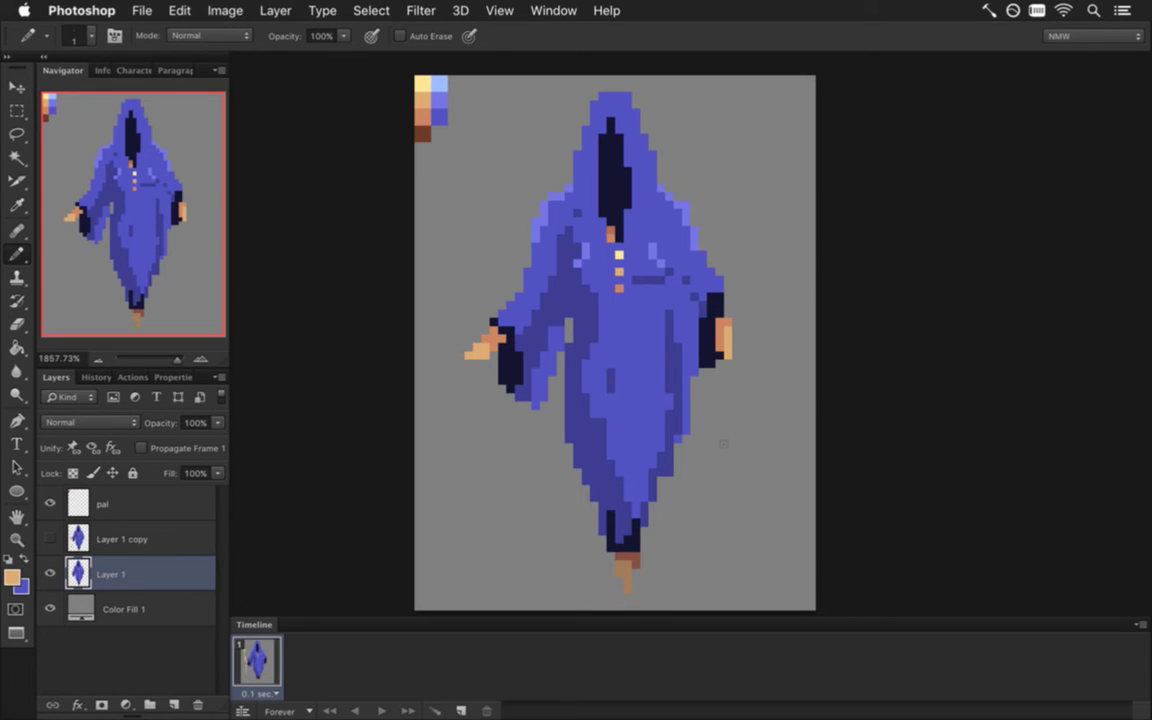
alt+click(715, 352)
alt+click(719, 338)
click(719, 348)
Mix the red d45e4e and add it as a swatch on the pal layer beside the light blue
key(i)
click(640, 260)
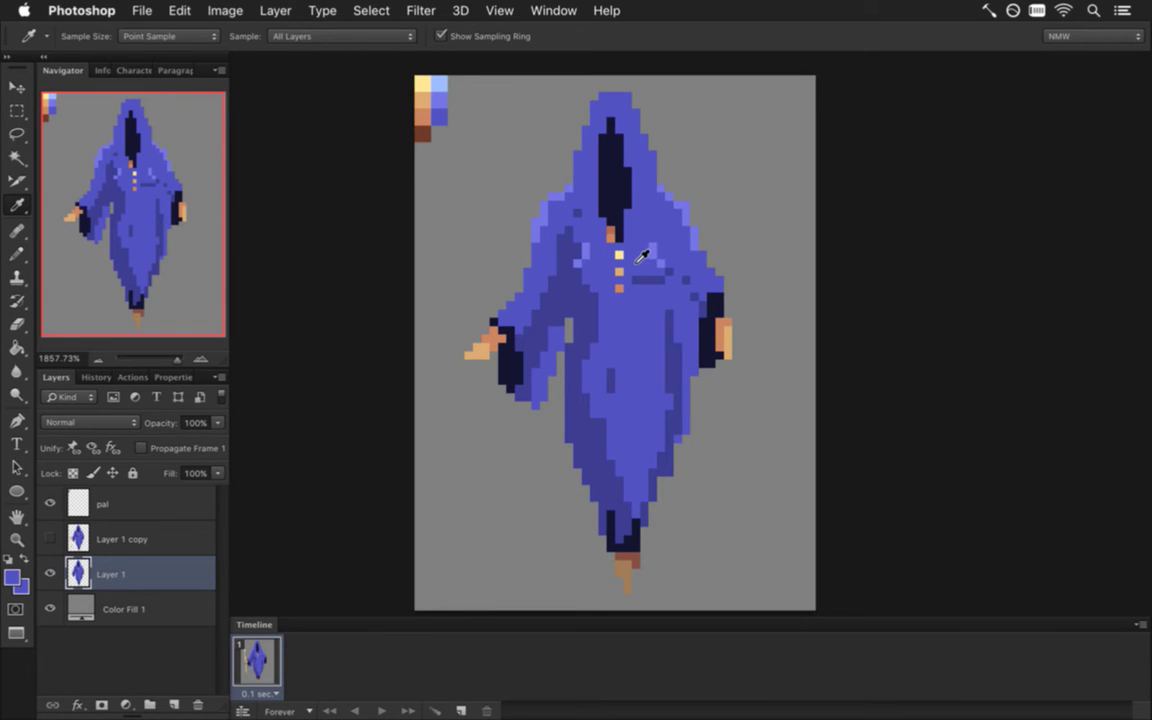
click(13, 577)
drag(671, 311, 664, 312)
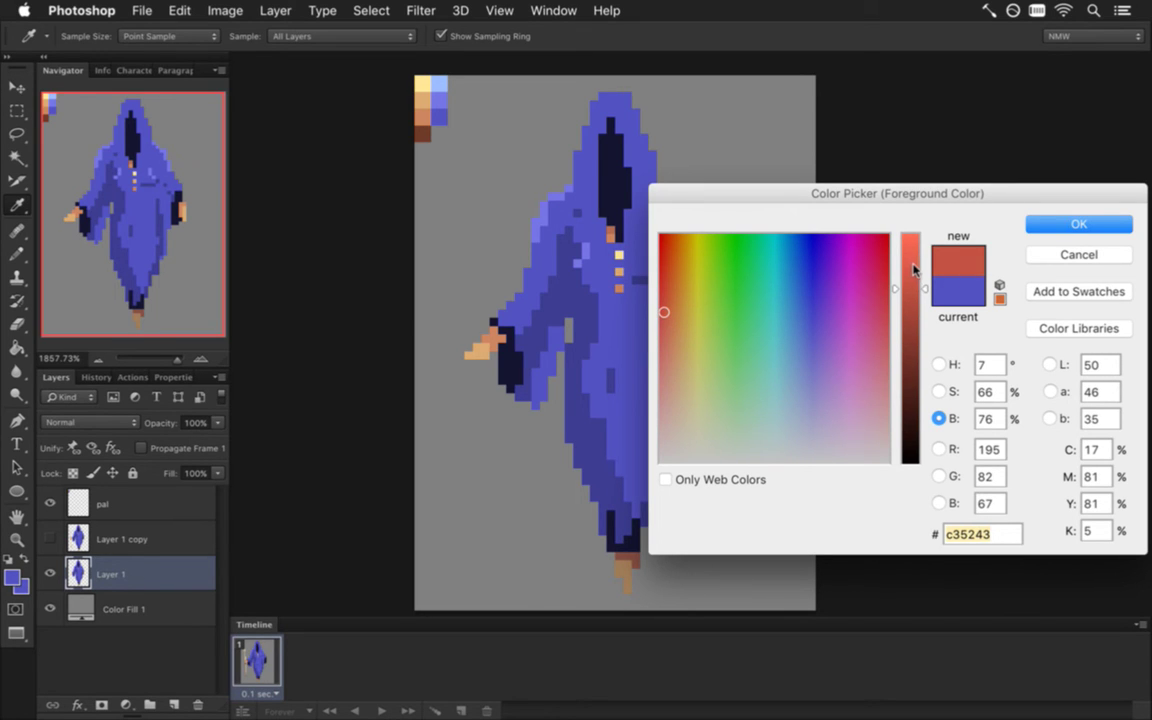
drag(922, 290, 923, 276)
click(938, 391)
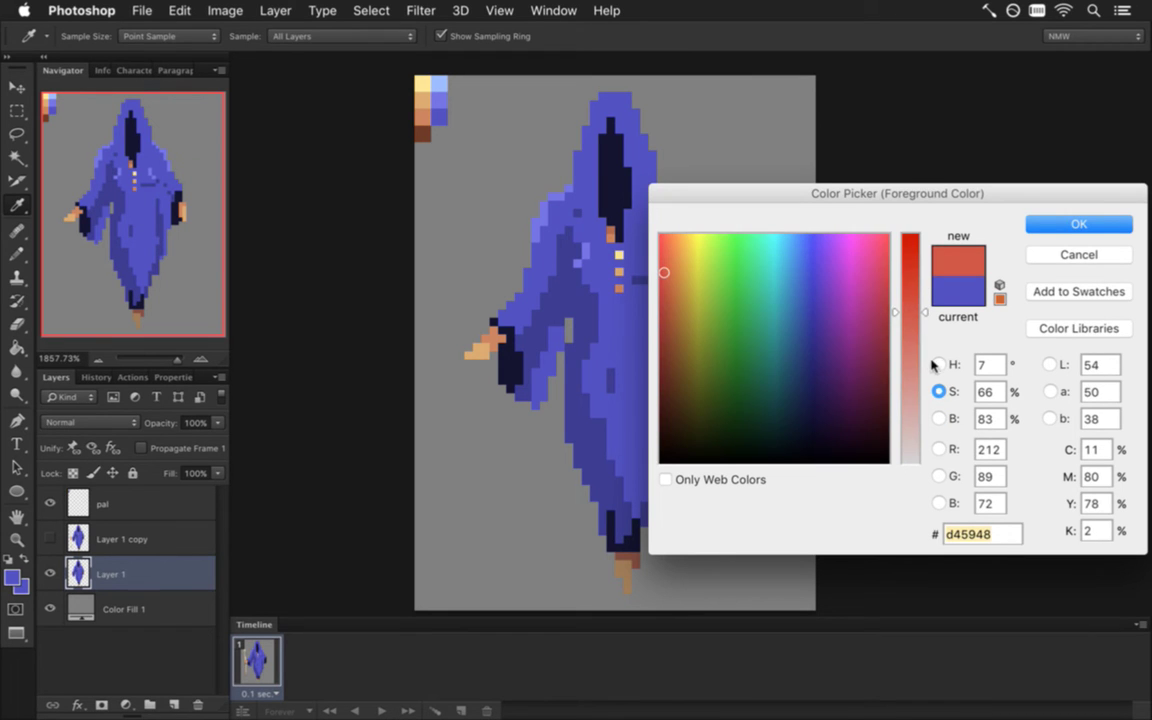
mouse_move(925, 315)
mouse_down()
mouse_move(923, 331)
mouse_move(923, 321)
mouse_up()
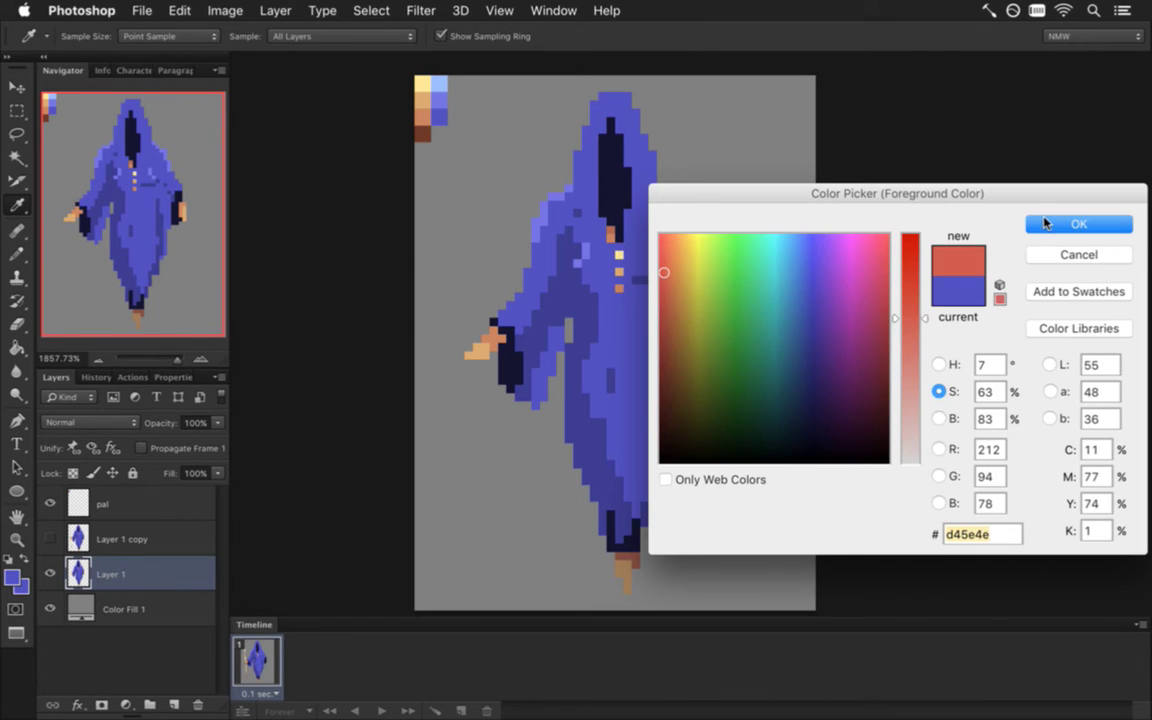
key(Return)
click(113, 507)
key(b)
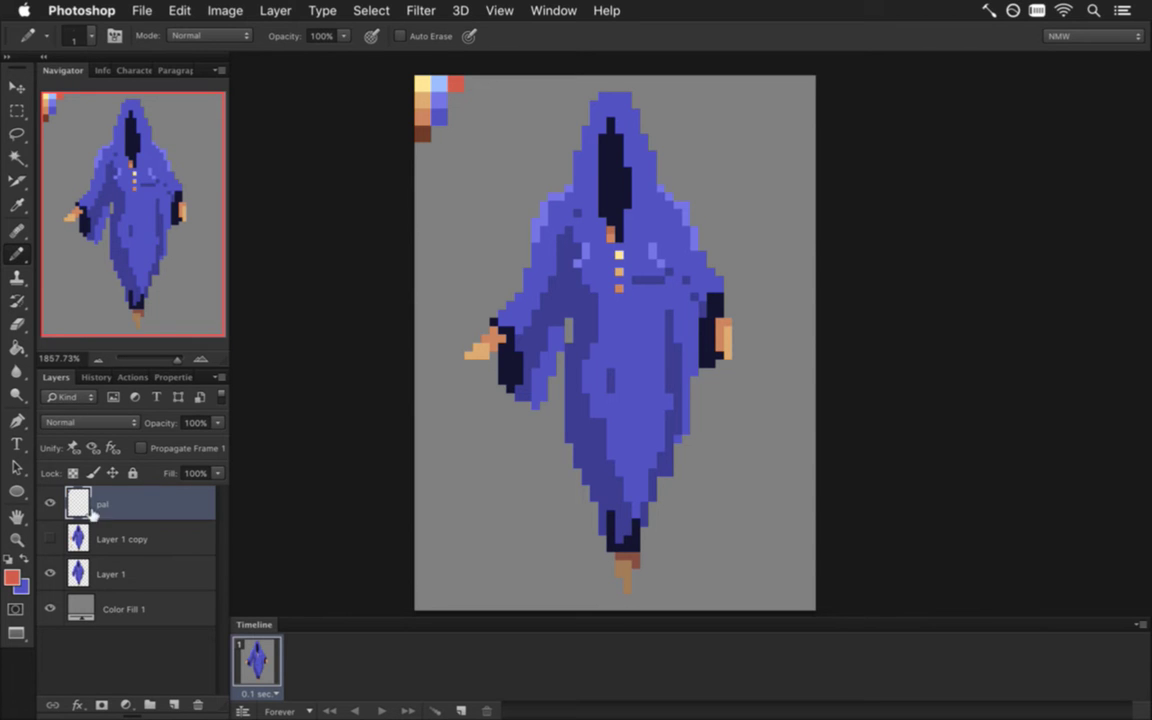
Mix a less saturated, more orange tan from the red and add it as a swatch beside the red one
click(12, 577)
mouse_move(911, 334)
mouse_down()
mouse_move(912, 372)
mouse_move(925, 369)
mouse_up()
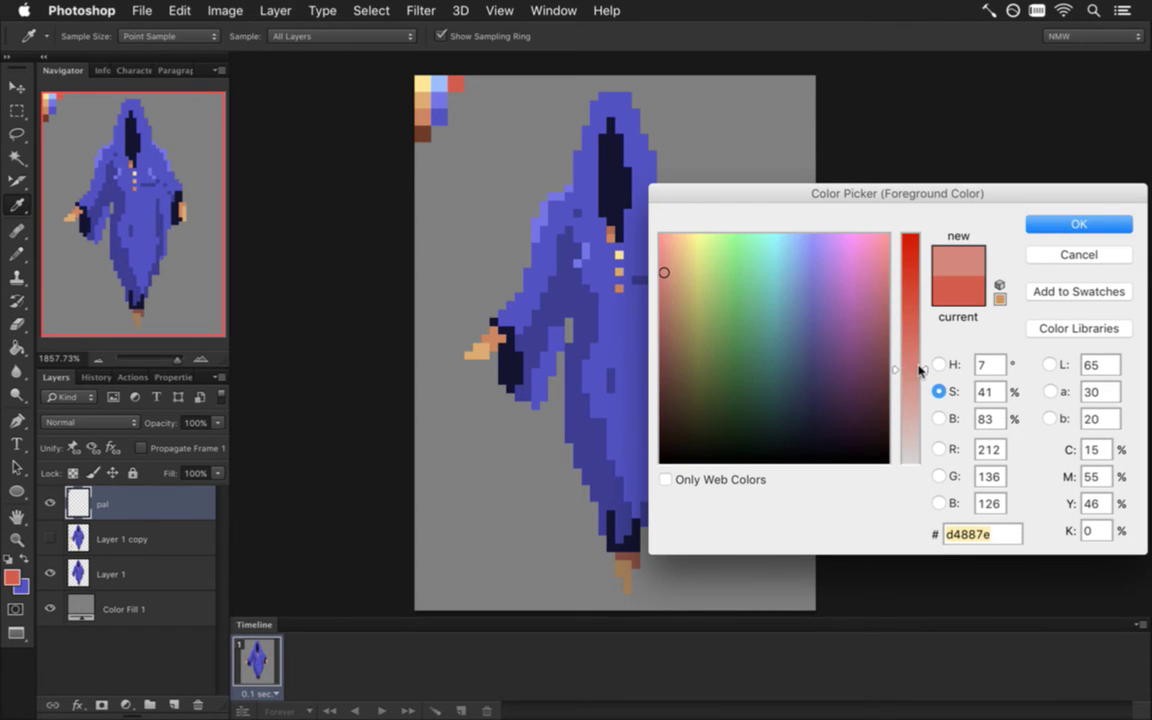
click(940, 417)
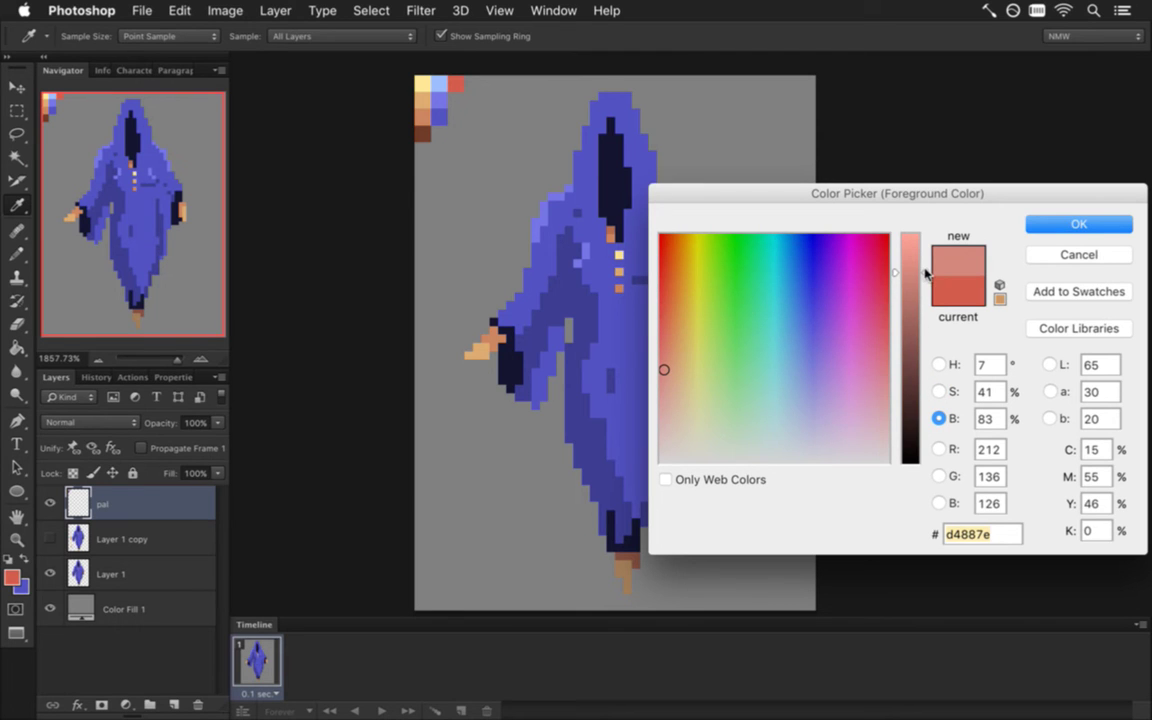
click(939, 364)
mouse_move(924, 455)
mouse_down()
mouse_move(924, 439)
mouse_move(924, 450)
mouse_up()
click(1077, 224)
key(b)
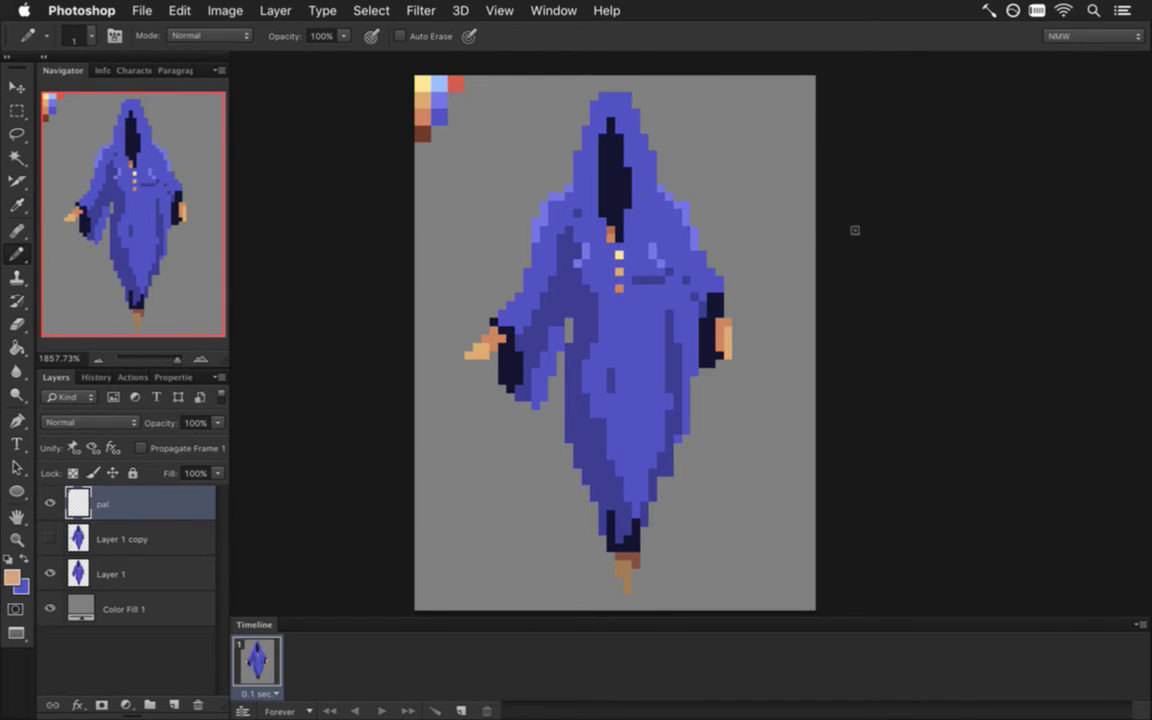
click(468, 83)
click(476, 82)
Shift the red to hue 0, darken it and add it as a swatch below the red one
key(i)
click(456, 84)
click(12, 576)
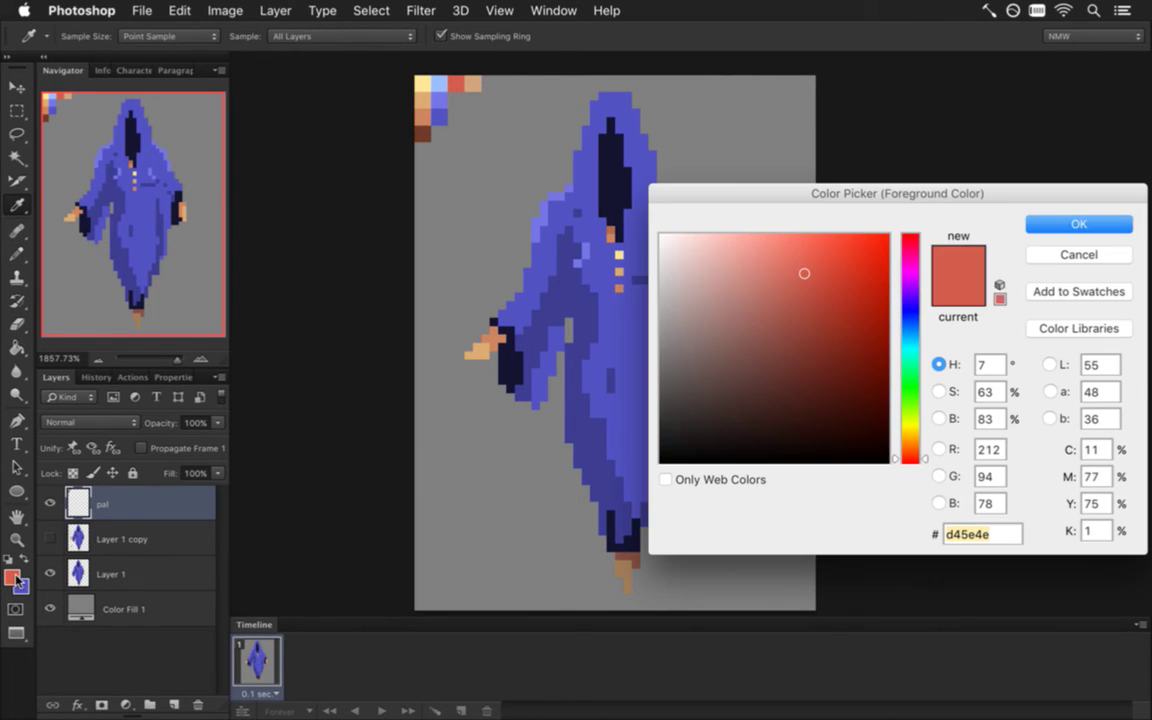
click(909, 461)
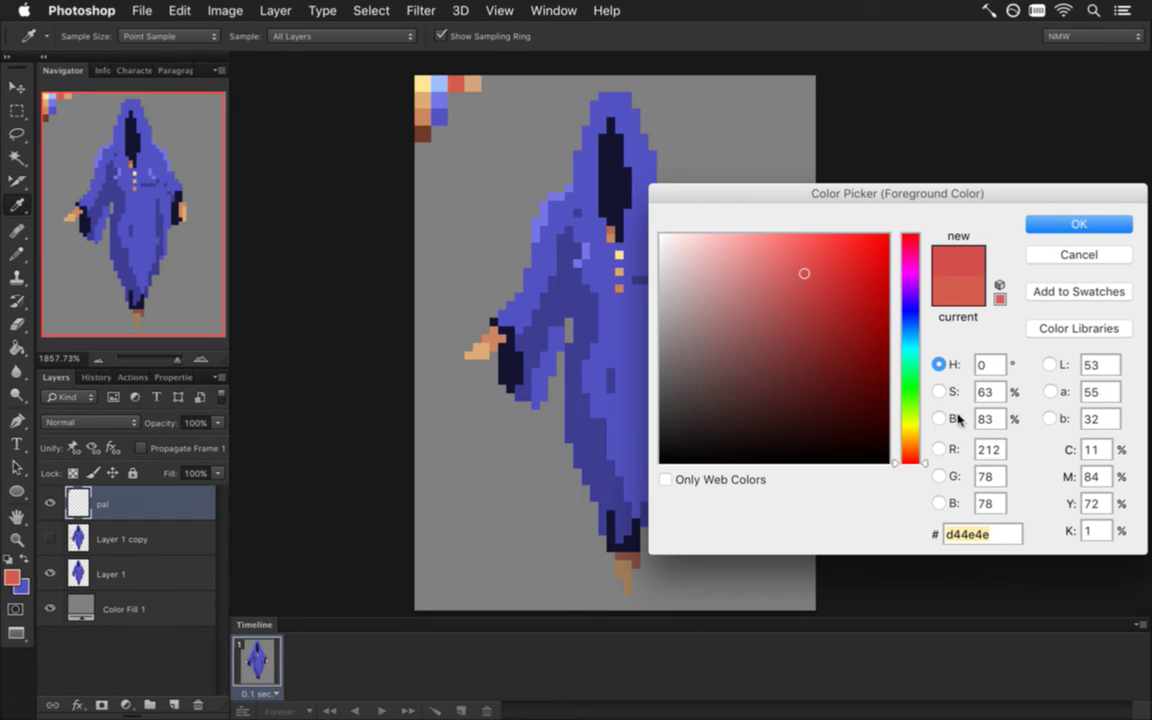
click(938, 391)
click(938, 418)
drag(925, 274, 925, 310)
click(938, 391)
click(1034, 228)
key(b)
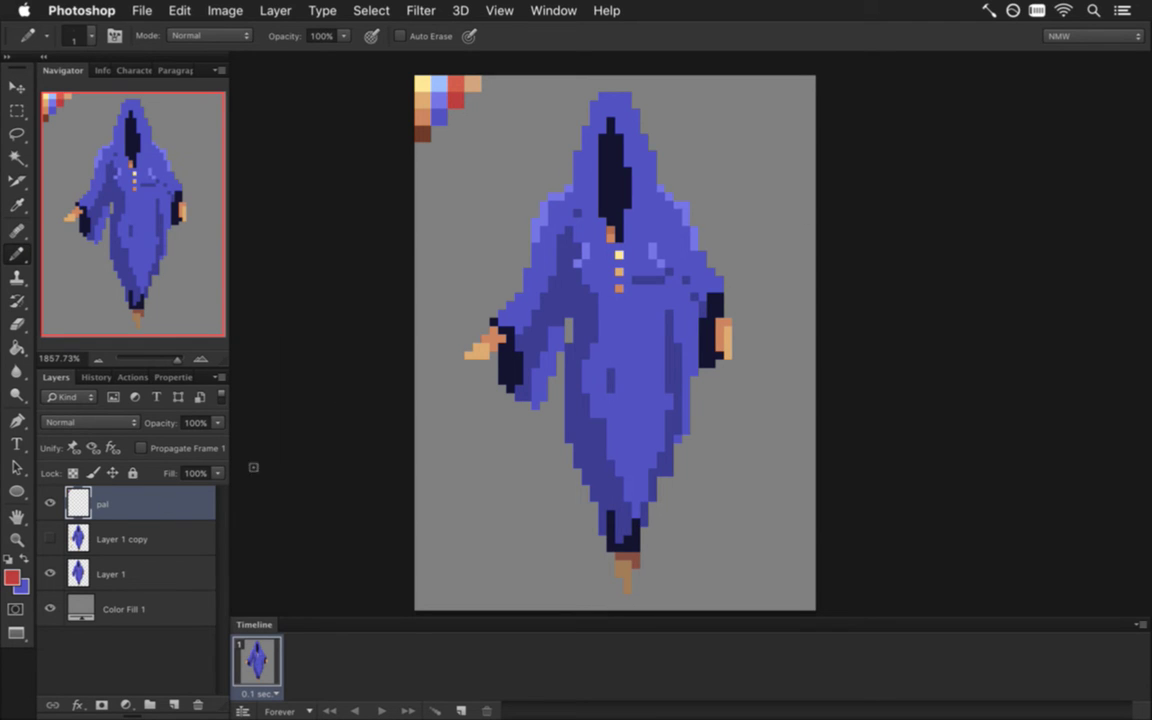
Try a two-pixel-wide red strip down the chest on Layer 1, with darker red at its top and lower corners
click(80, 573)
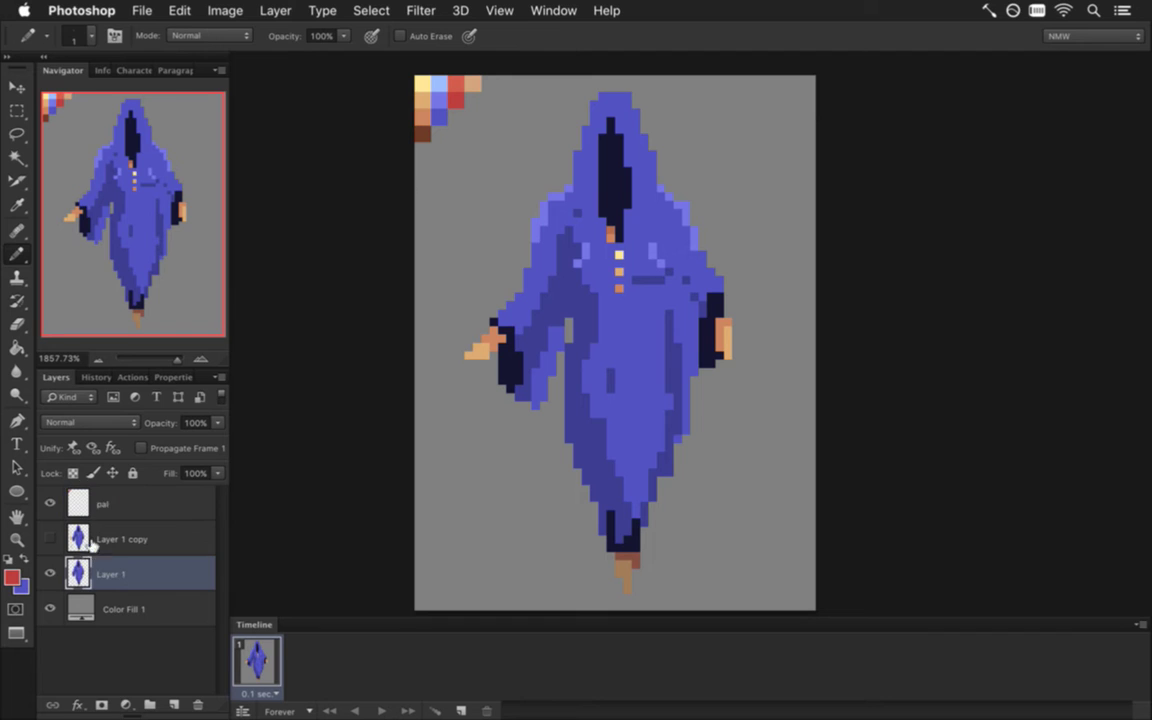
key(i)
click(420, 88)
key(b)
drag(611, 232, 618, 290)
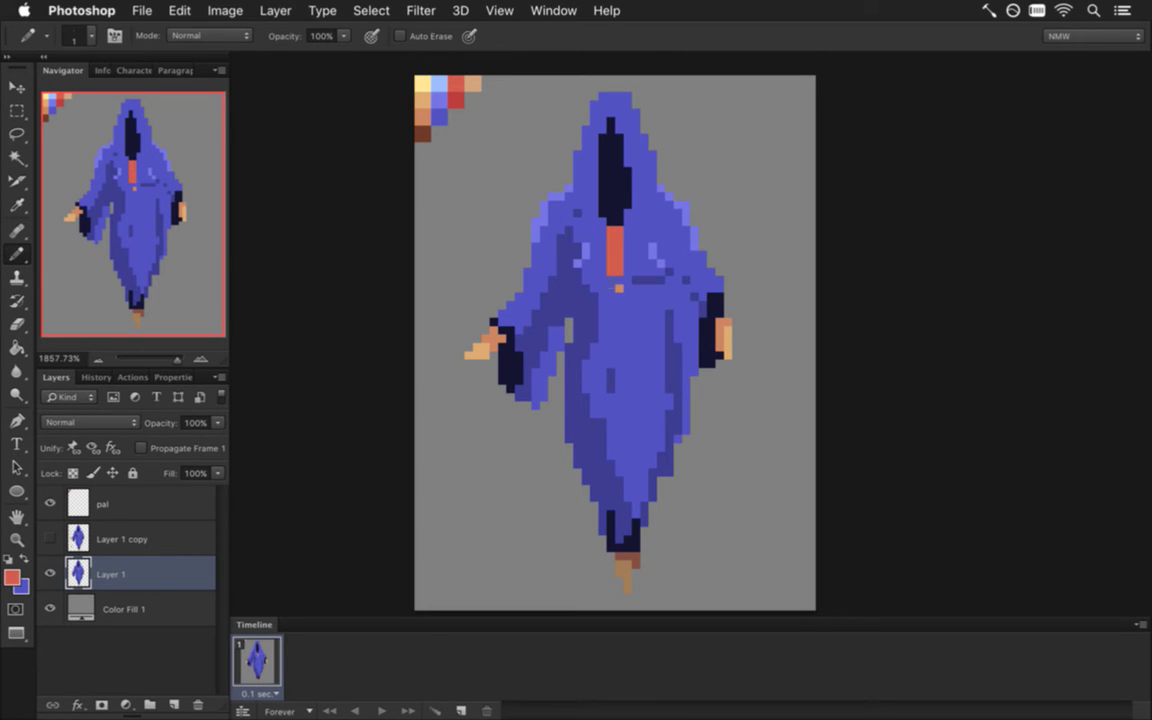
alt+click(459, 103)
click(602, 284)
click(627, 284)
click(618, 217)
click(614, 207)
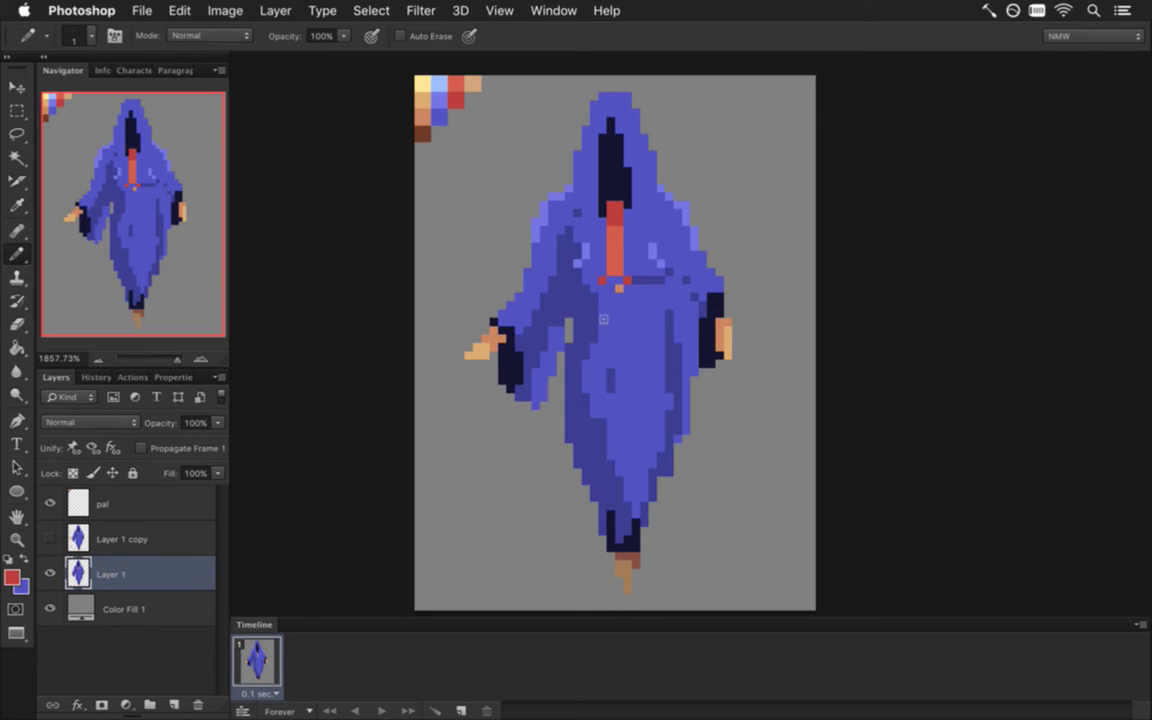
Undo the red strip painted on Layer 1's chest
key(super+alt+z)
key(super+alt+z)
key(super+alt+z)
key(super+alt+z)
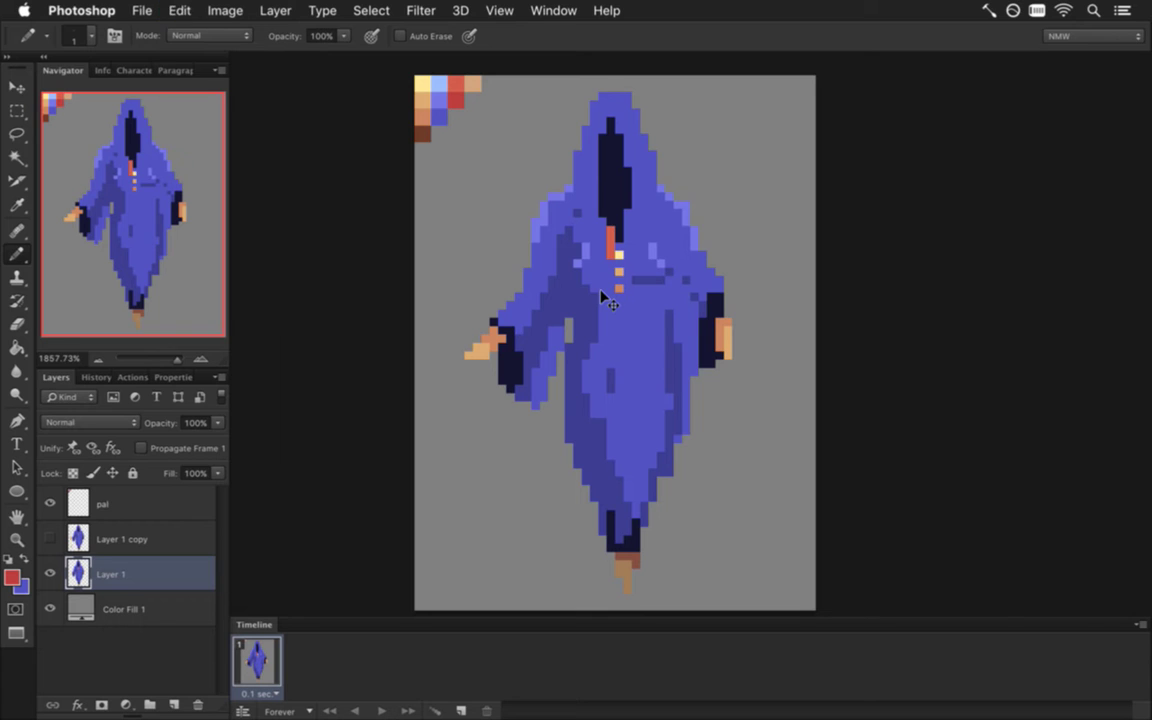
Create a layer above Layer 1 with Propagate Frame 1 off and paint a three-pixel dark red vertical line in the hood opening's lower part
key(alt+])
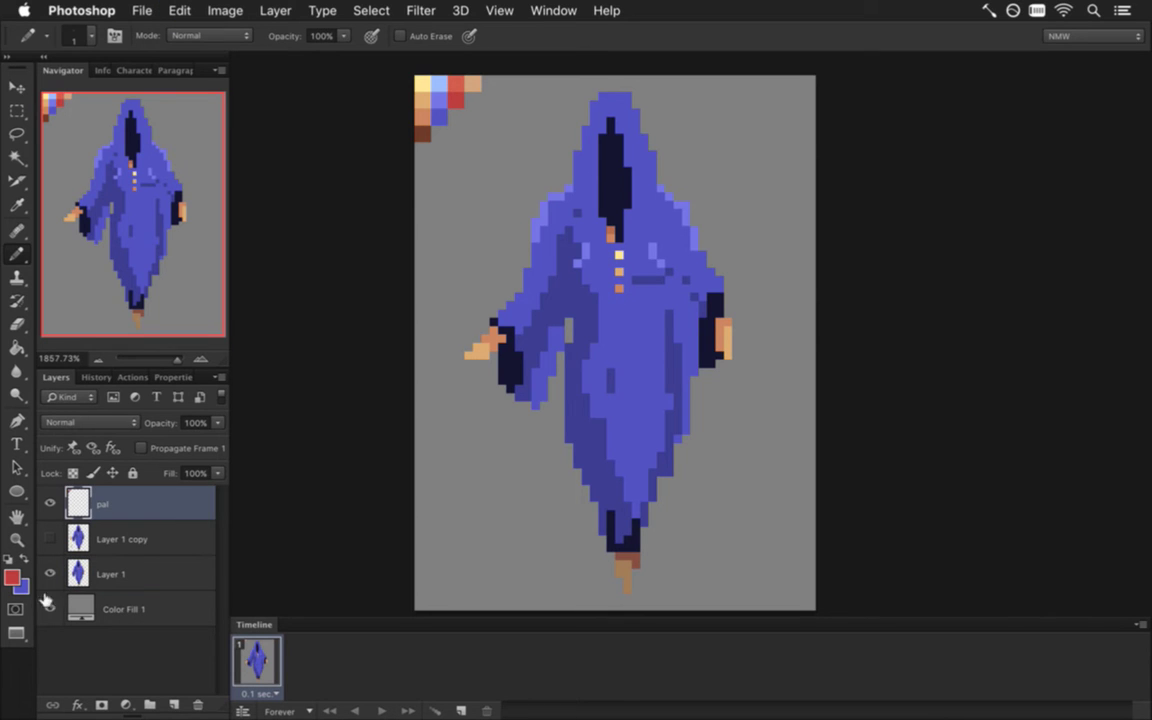
click(200, 576)
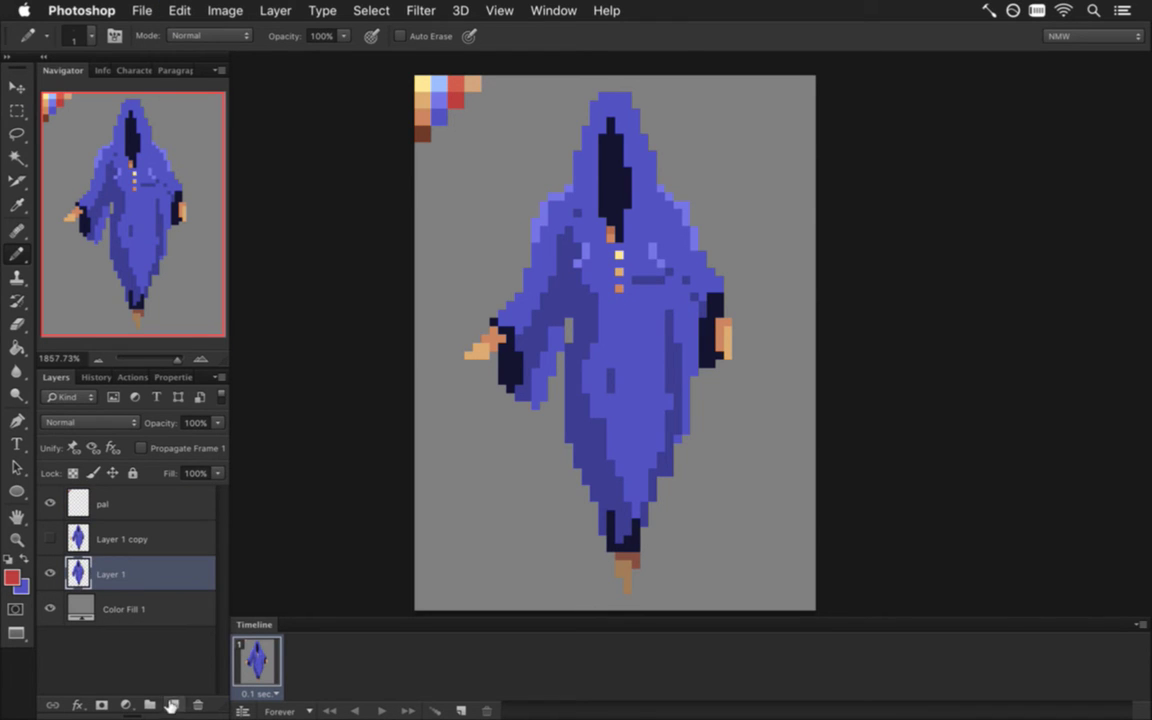
click(174, 705)
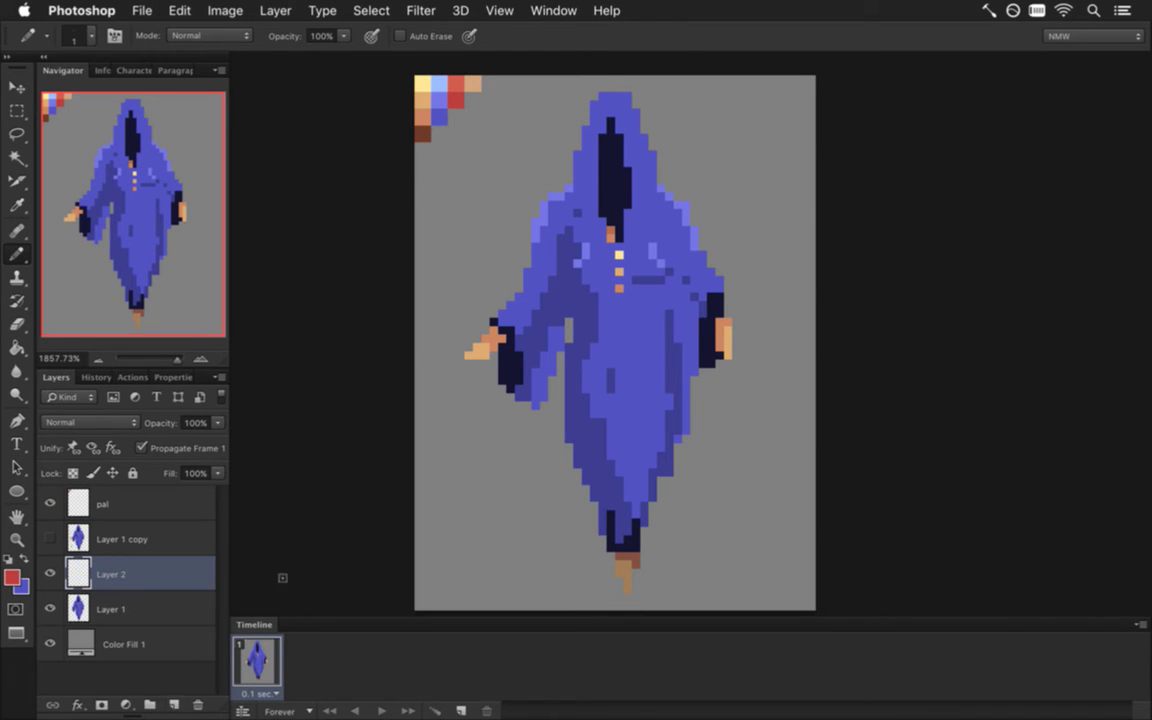
click(148, 446)
key(i)
drag(452, 80, 461, 115)
key(b)
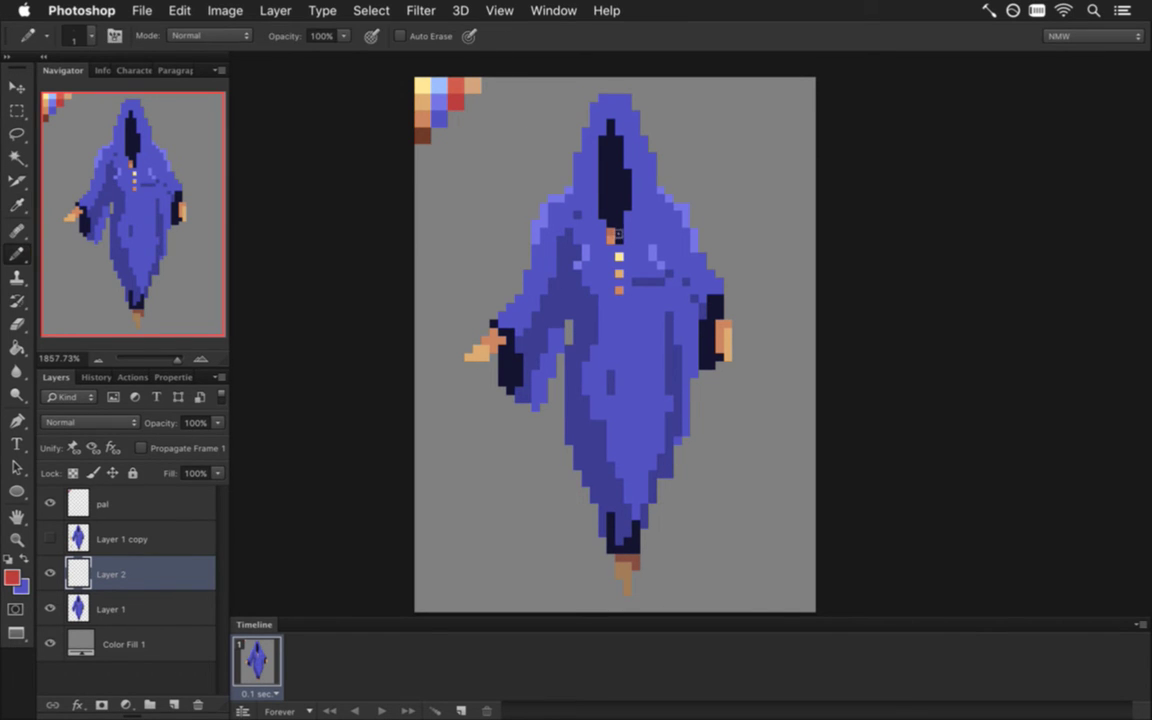
drag(618, 228, 619, 206)
Cover the orange detail below the hood opening on Layer 1 with the opening's near-black colour
key(i)
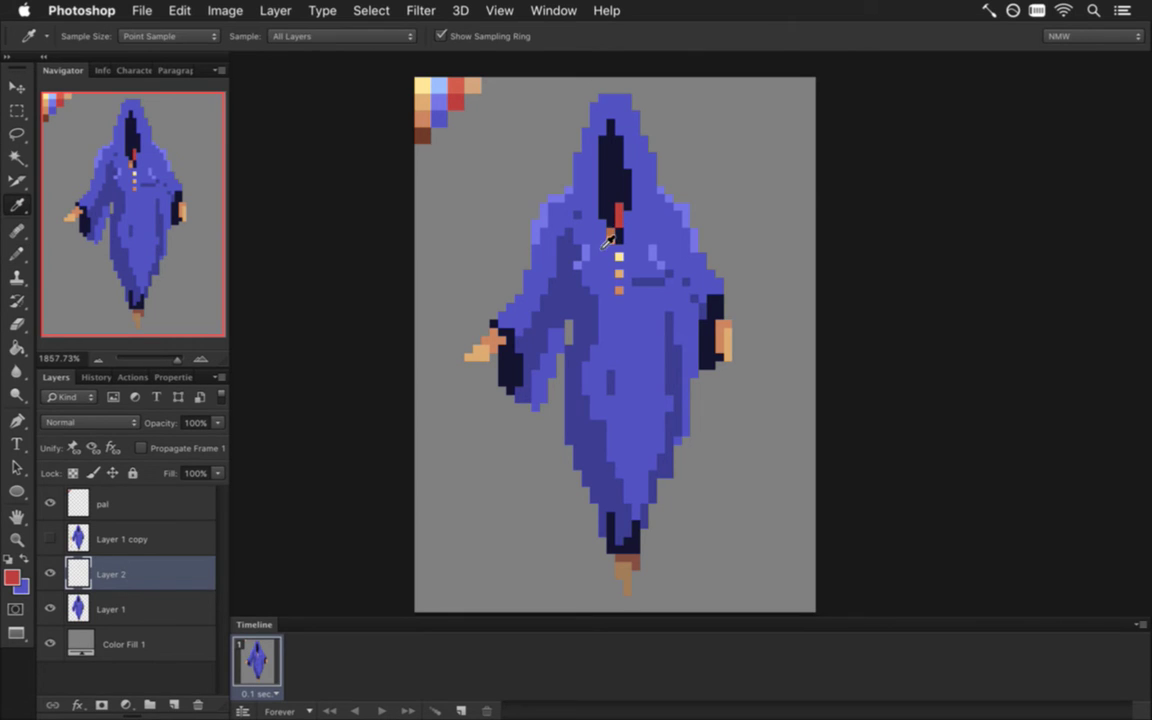
click(185, 608)
click(617, 237)
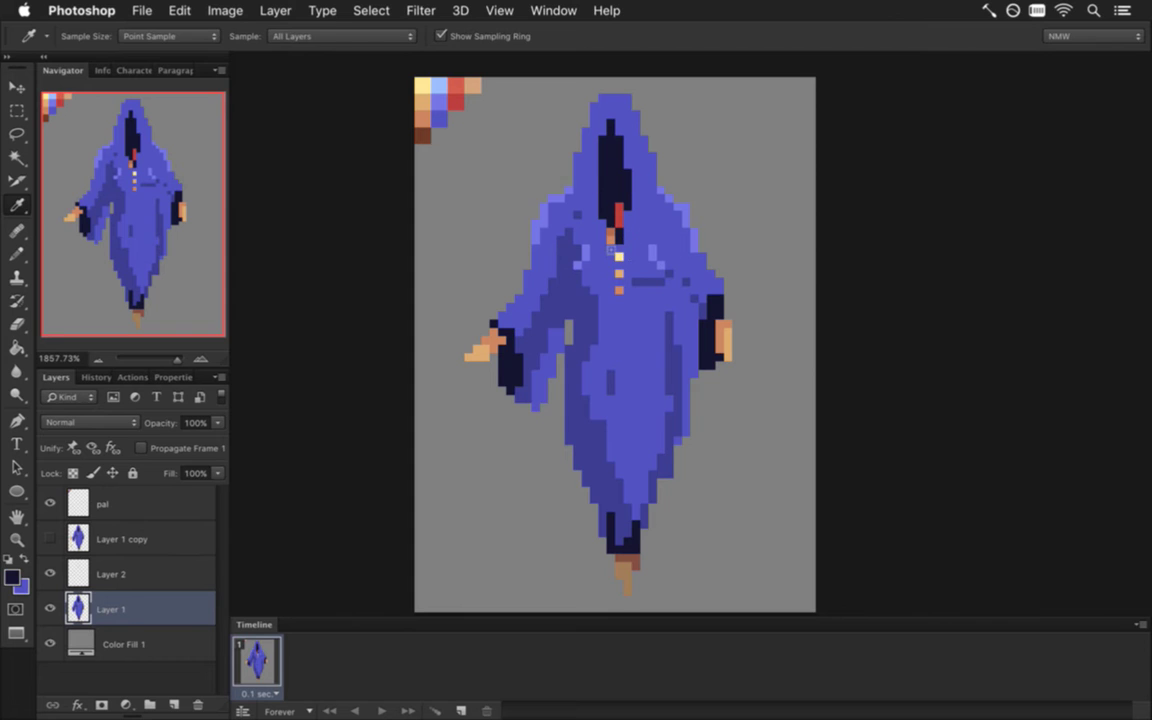
key(b)
click(610, 233)
Recolour the three chest buttons with the robe's dark blue shade
key(i)
click(611, 265)
key(b)
alt+click(634, 272)
click(644, 283)
key(i)
click(652, 283)
key(b)
click(619, 257)
click(619, 273)
click(619, 290)
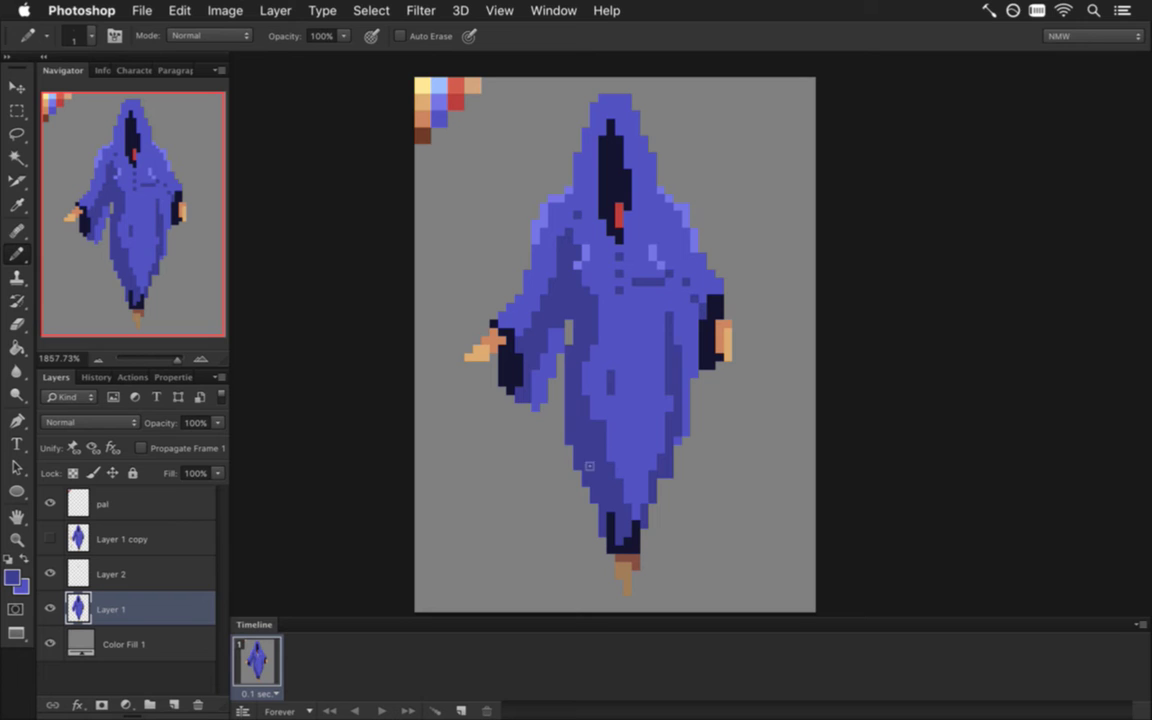
Paint over the horizontal chest crease and the middle button with the robe's main blue
key(i)
key(b)
alt+click(642, 300)
alt+click(657, 284)
click(637, 291)
click(644, 291)
alt+click(576, 252)
Extend the red line on Layer 2 downward by five lighter red pixels and end it in a two-pronged fork
click(100, 583)
key(i)
click(459, 95)
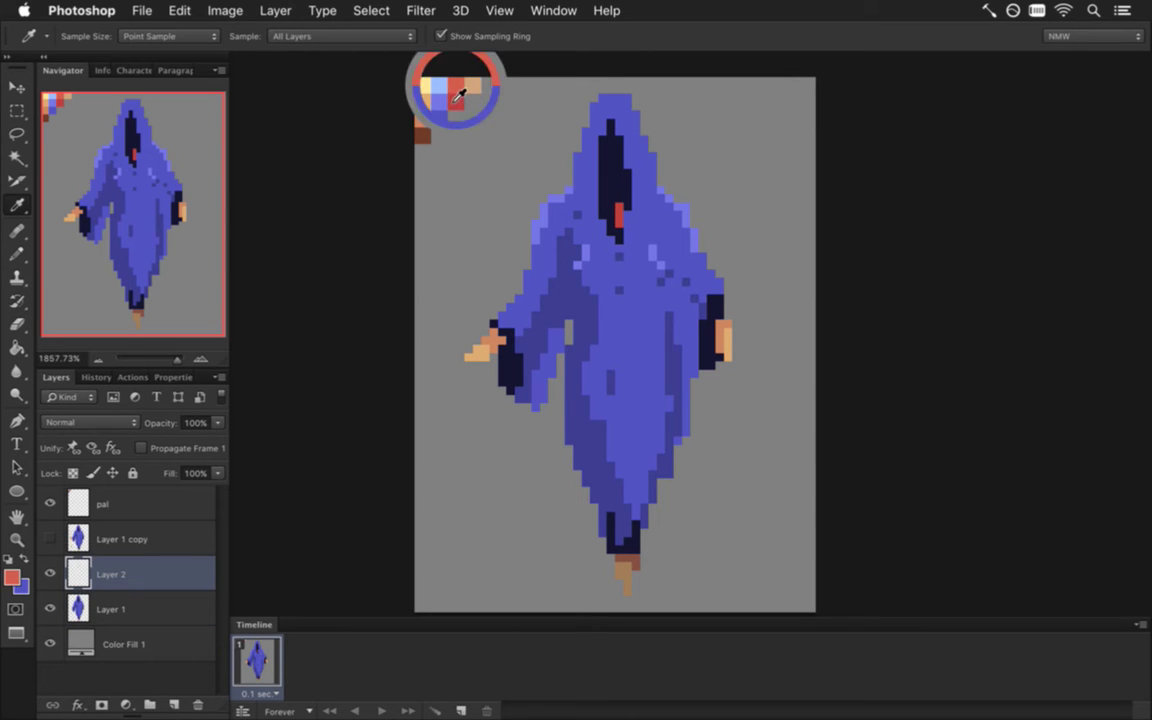
key(b)
drag(619, 226, 619, 268)
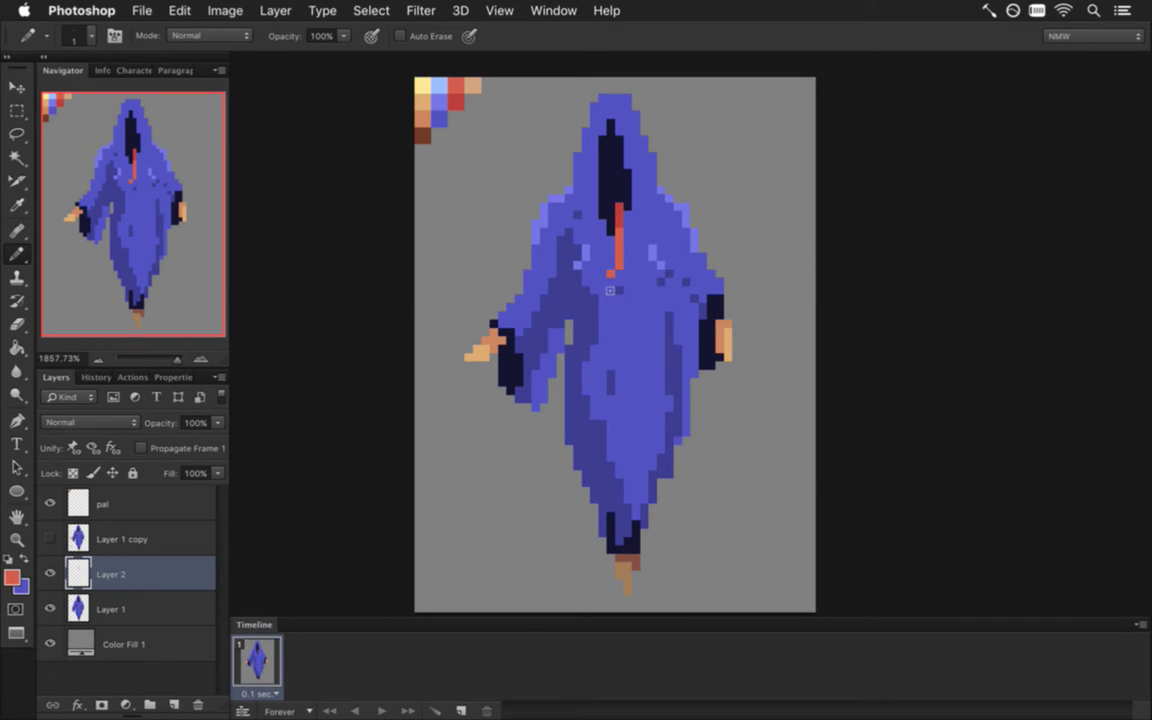
click(627, 274)
click(603, 283)
click(635, 283)
Erase the fork's outer left pixel with a 1 px eraser and recolour its outer right pixel dark red
key(i)
key(b)
key(e)
key([)
key([)
key([)
key([)
click(603, 282)
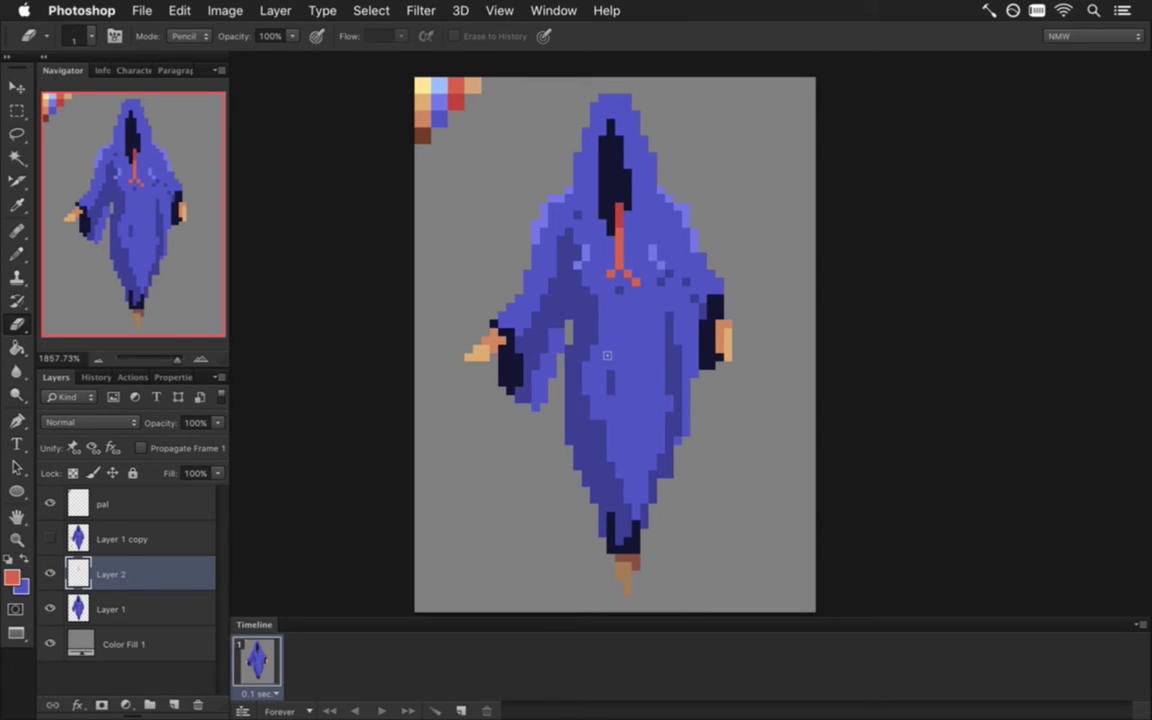
key(i)
click(618, 218)
key(b)
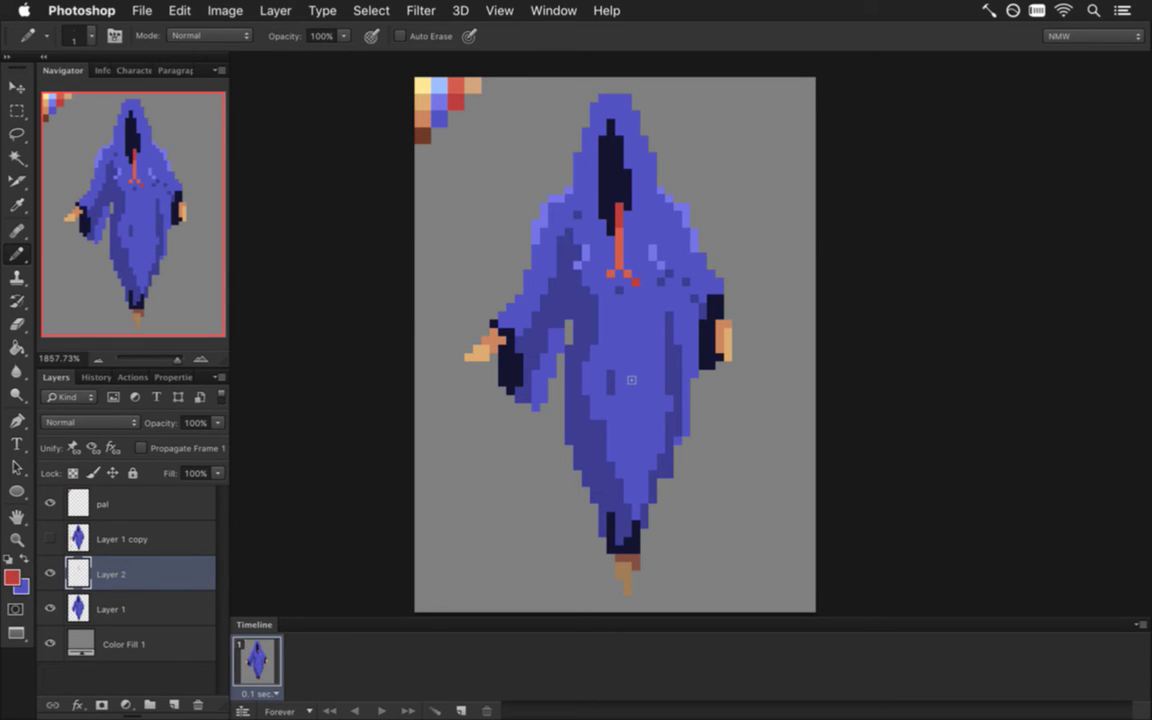
Erase the fork's outer right pixel and the dark red pixels tried between its prongs
key(e)
key(i)
click(617, 213)
key(b)
click(618, 280)
click(619, 275)
key(e)
drag(620, 283, 620, 274)
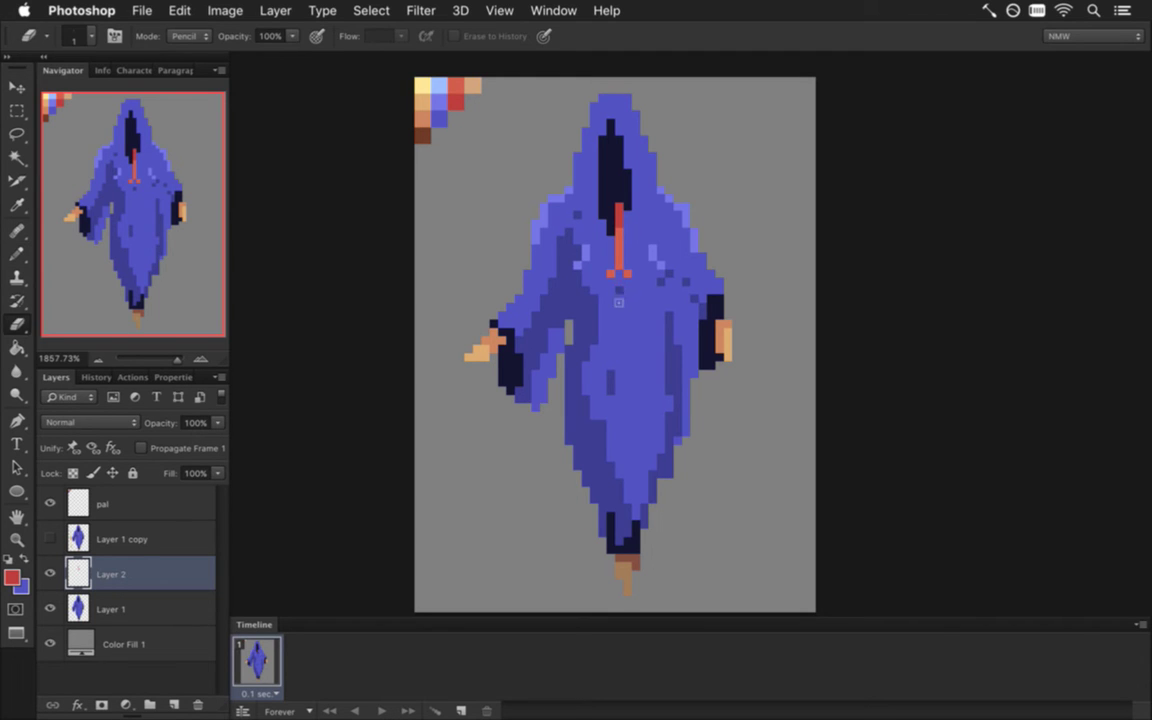
End the red line with two stacked dark red pixels and erase the fork's right prong
key(i)
key(b)
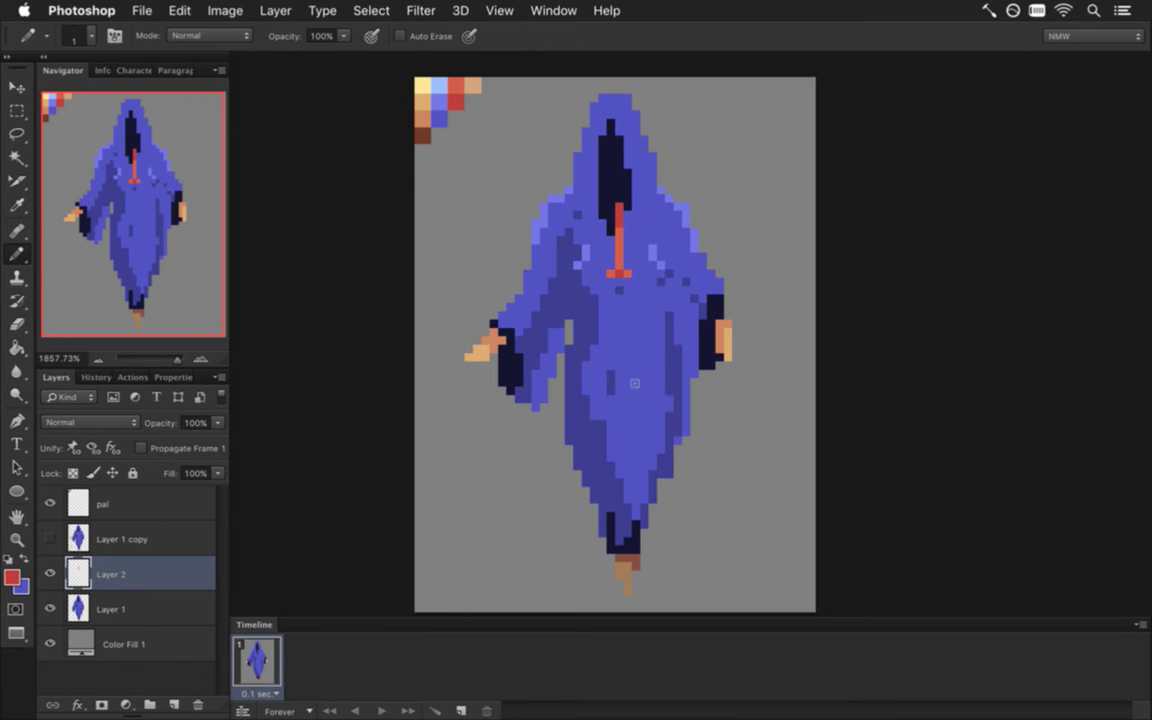
click(618, 283)
alt+click(619, 256)
key(e)
click(627, 274)
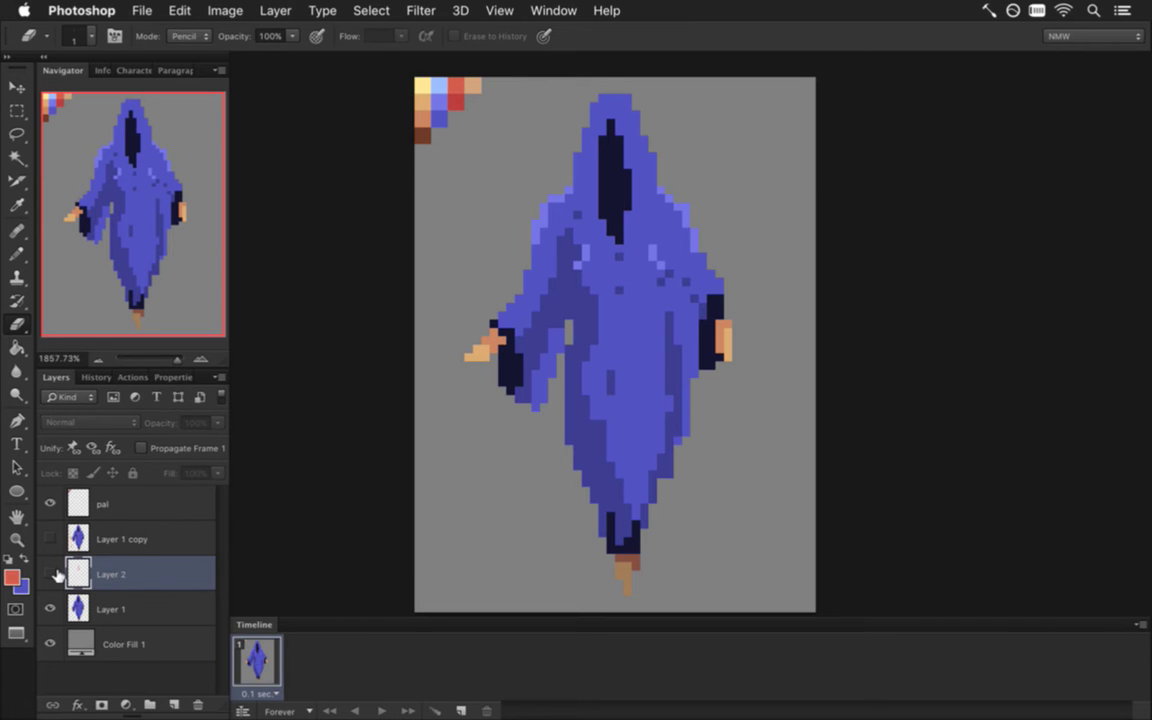
Toggle Layer 2's visibility to compare the figure with and without the red line, leaving the layer hidden
click(51, 574)
click(52, 574)
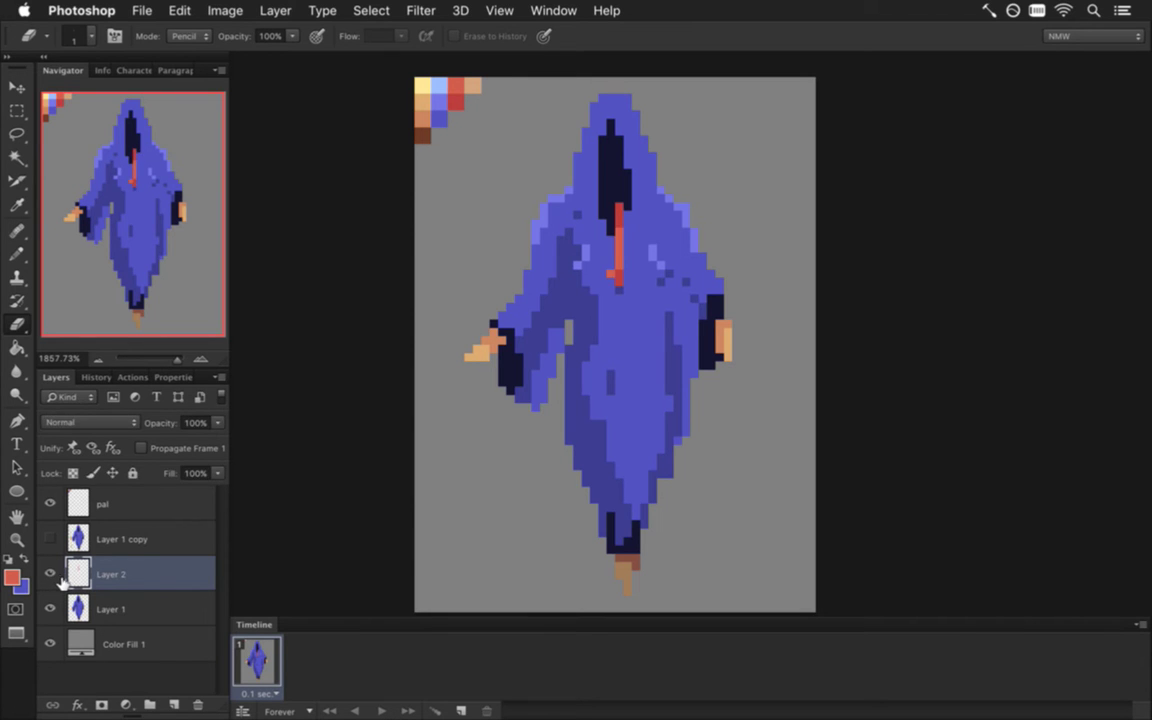
click(53, 575)
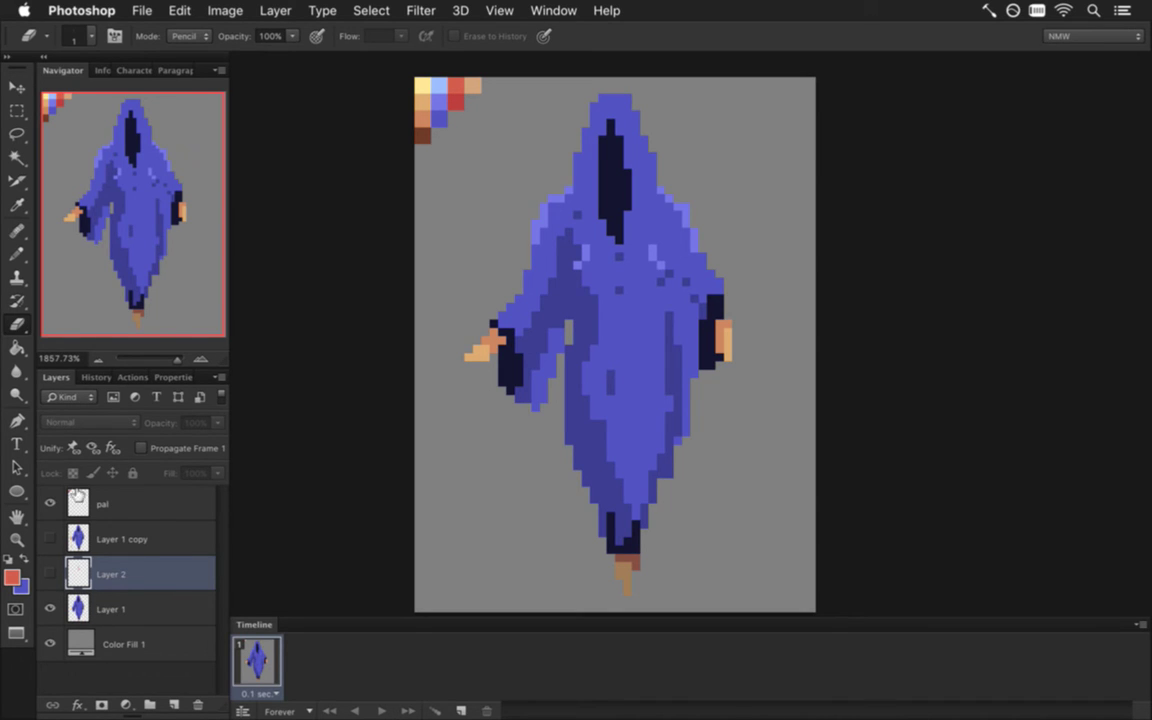
Toggle Layer 1 copy's visibility to compare the current figure with the earlier staff version, leaving the copy hidden
click(51, 540)
click(50, 548)
click(50, 545)
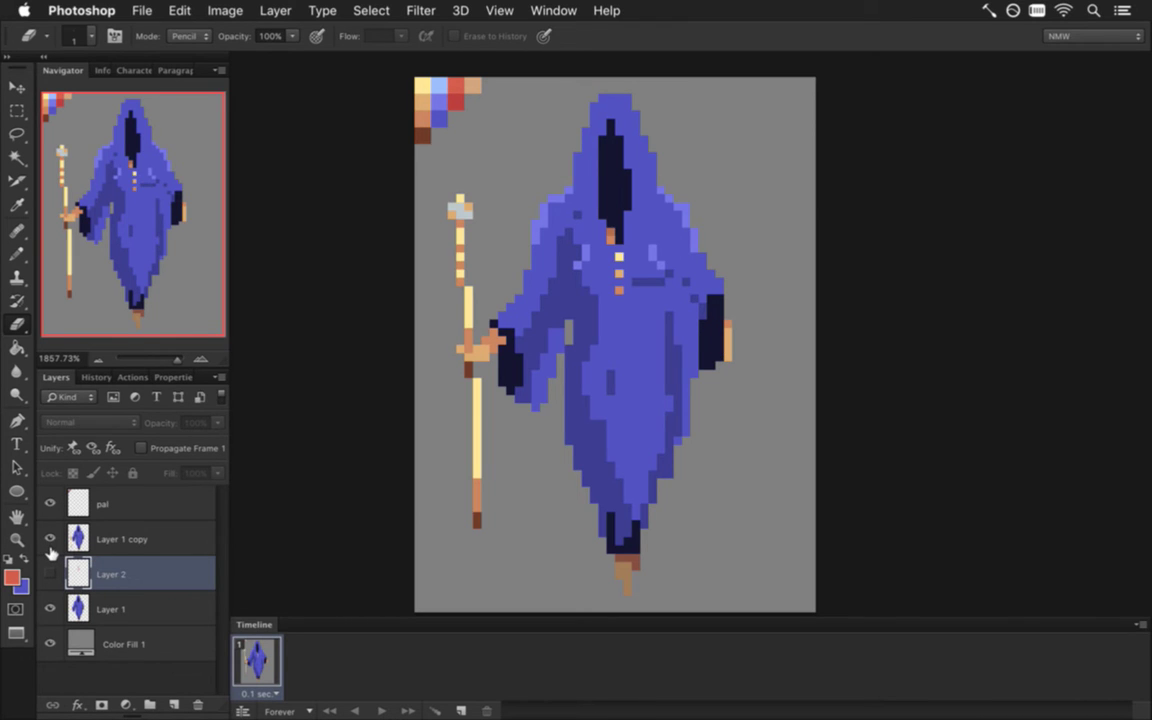
click(50, 541)
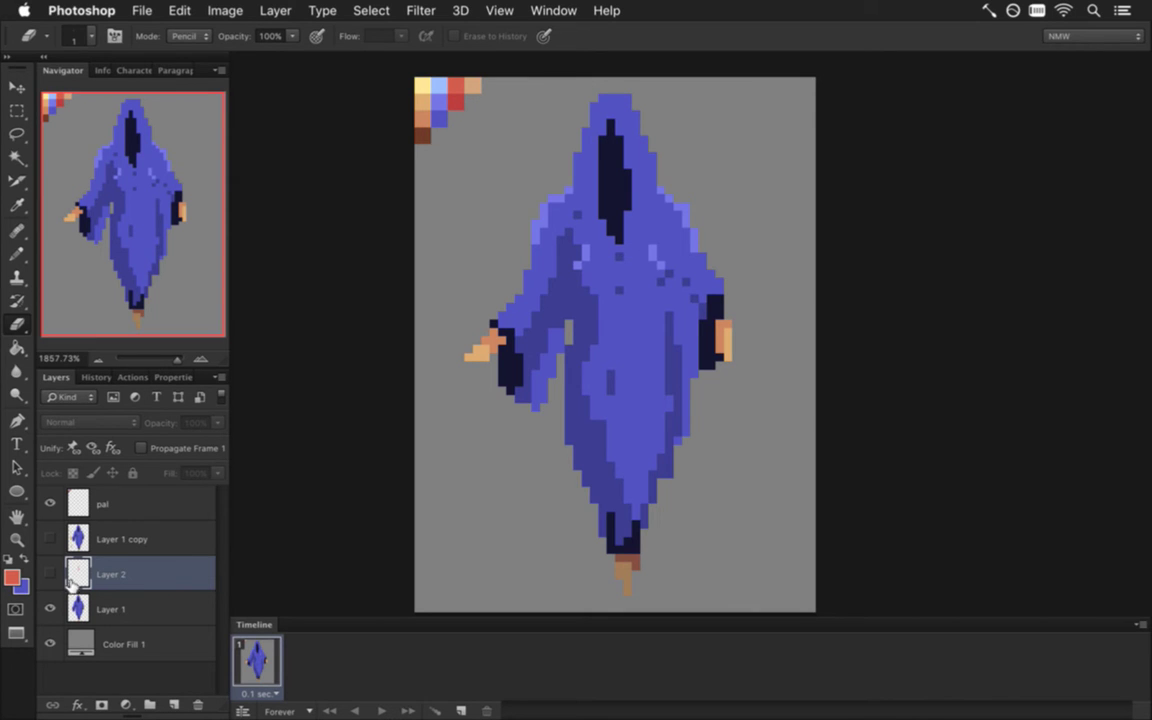
On Layer 1, reshape the left hand by erasing its outstretched light orange pixels so it hangs downward
click(76, 610)
key(i)
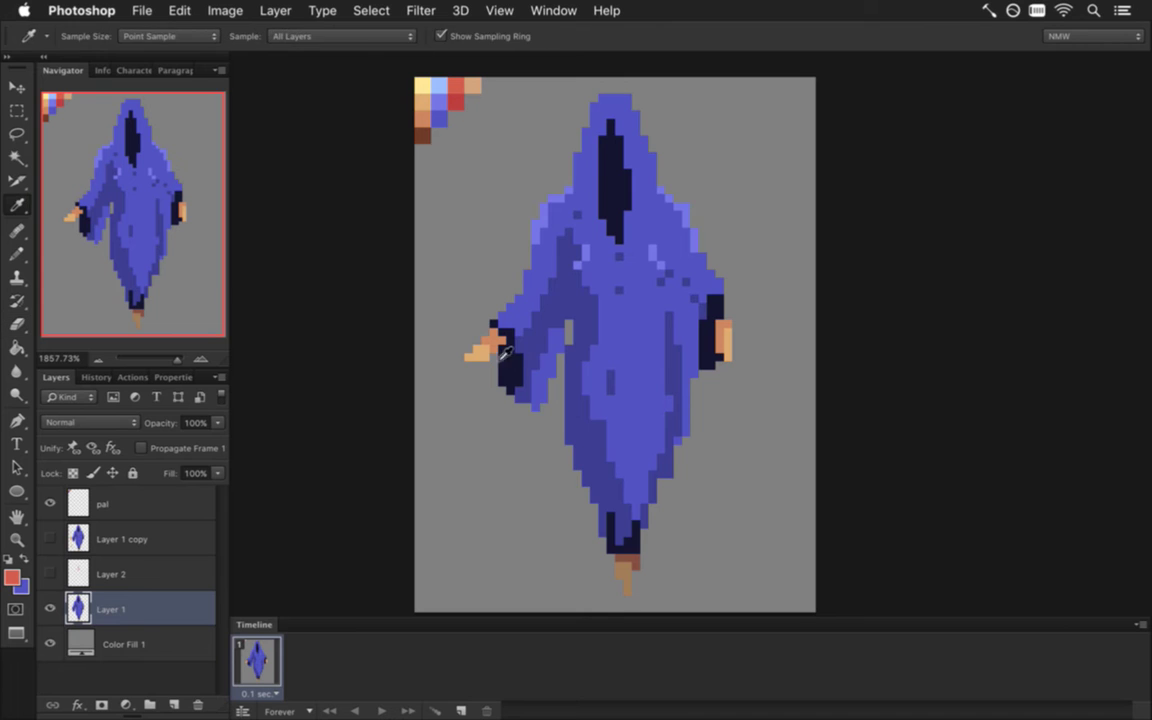
click(478, 352)
key(b)
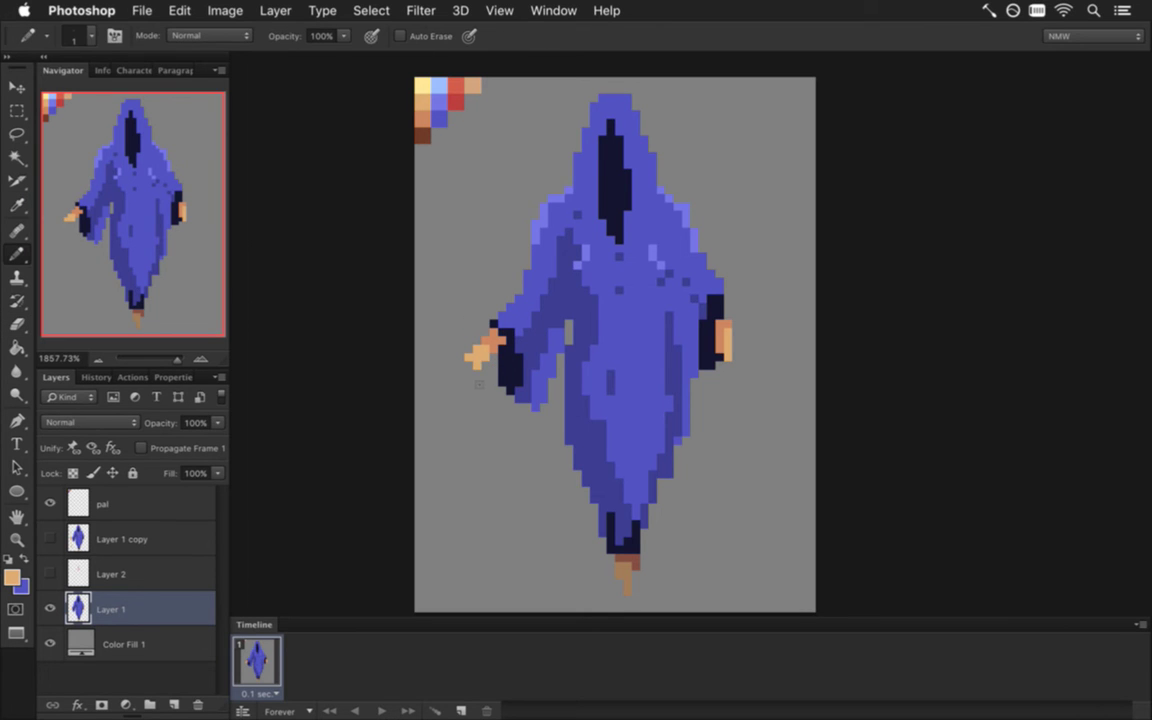
key(e)
drag(476, 374, 477, 364)
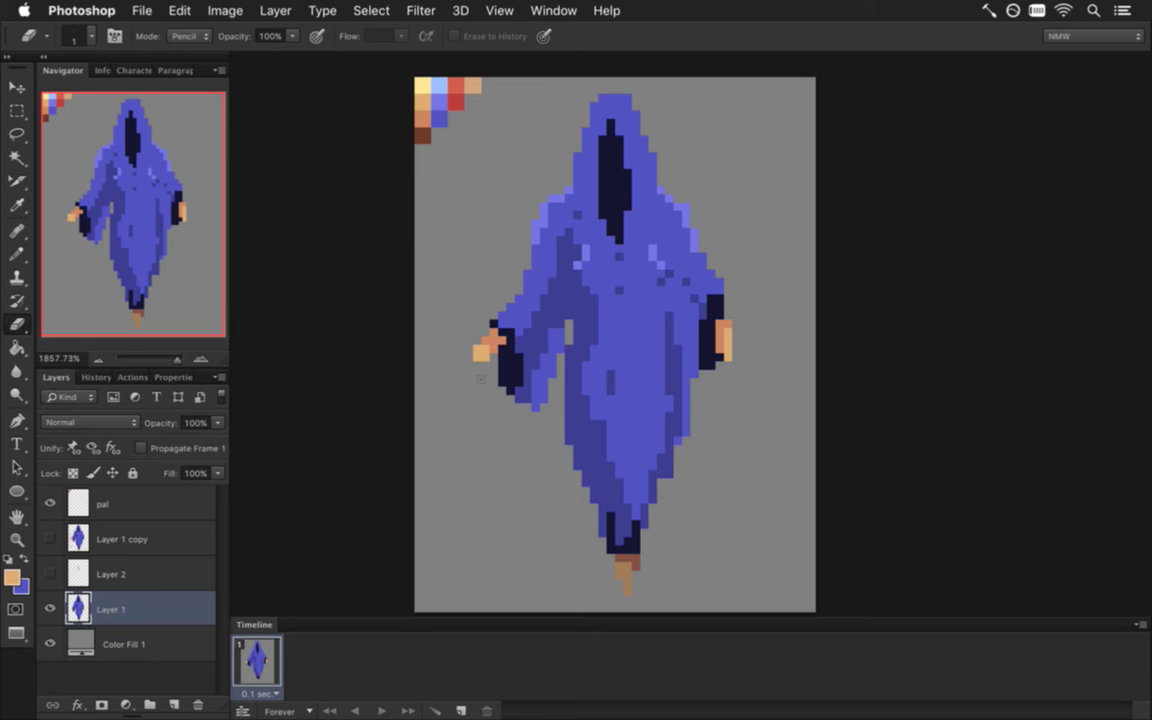
click(477, 352)
key(i)
key(b)
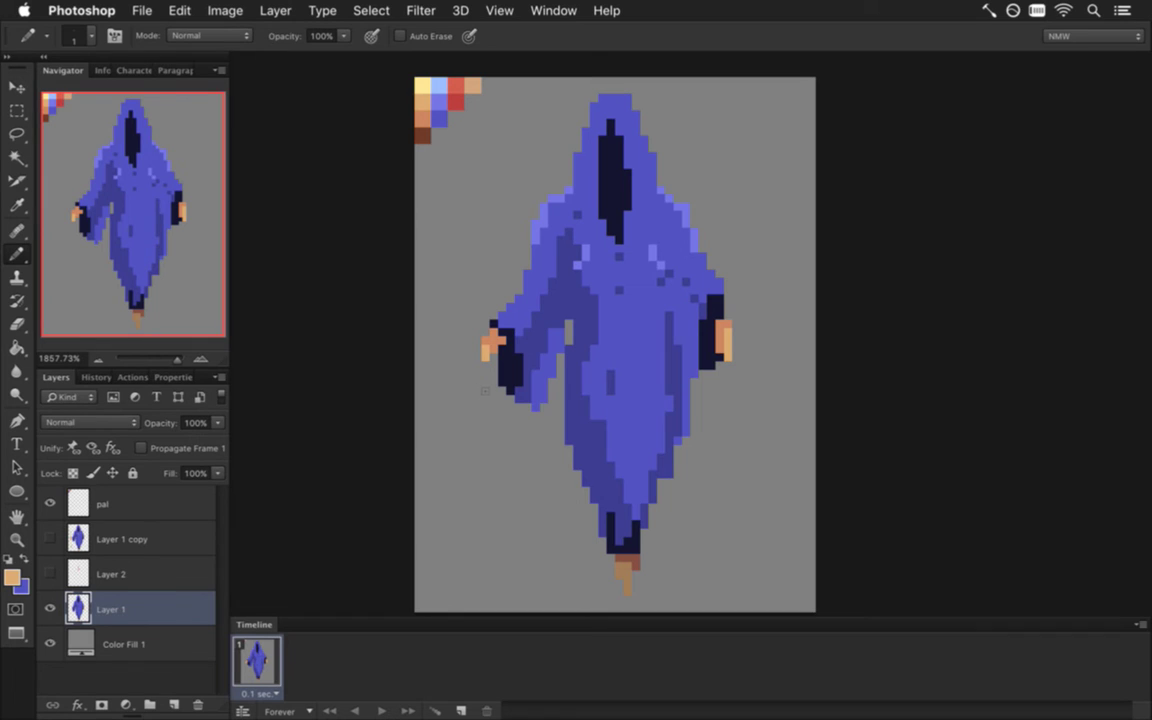
Recolour the light orange pixels of both hands with the darker orange sampled from the left hand
alt+click(494, 349)
click(494, 357)
click(484, 347)
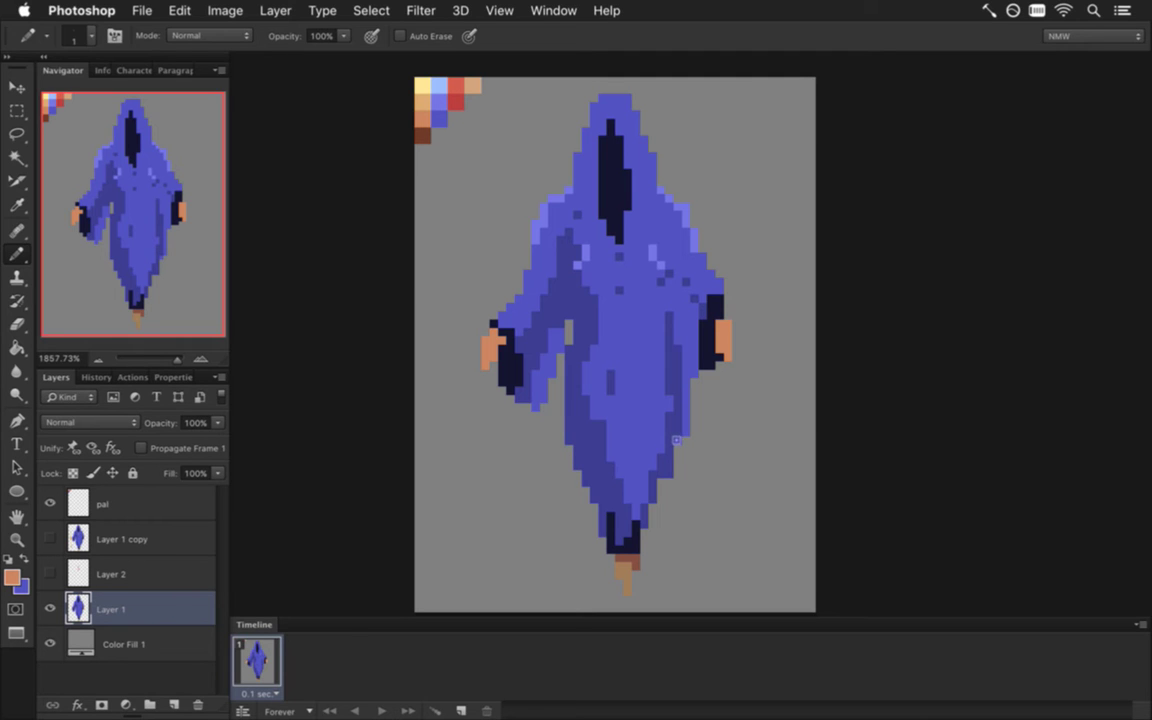
Shade the tops of both hands with the brown sampled from the foot and erase the right hand's outer corner
key(i)
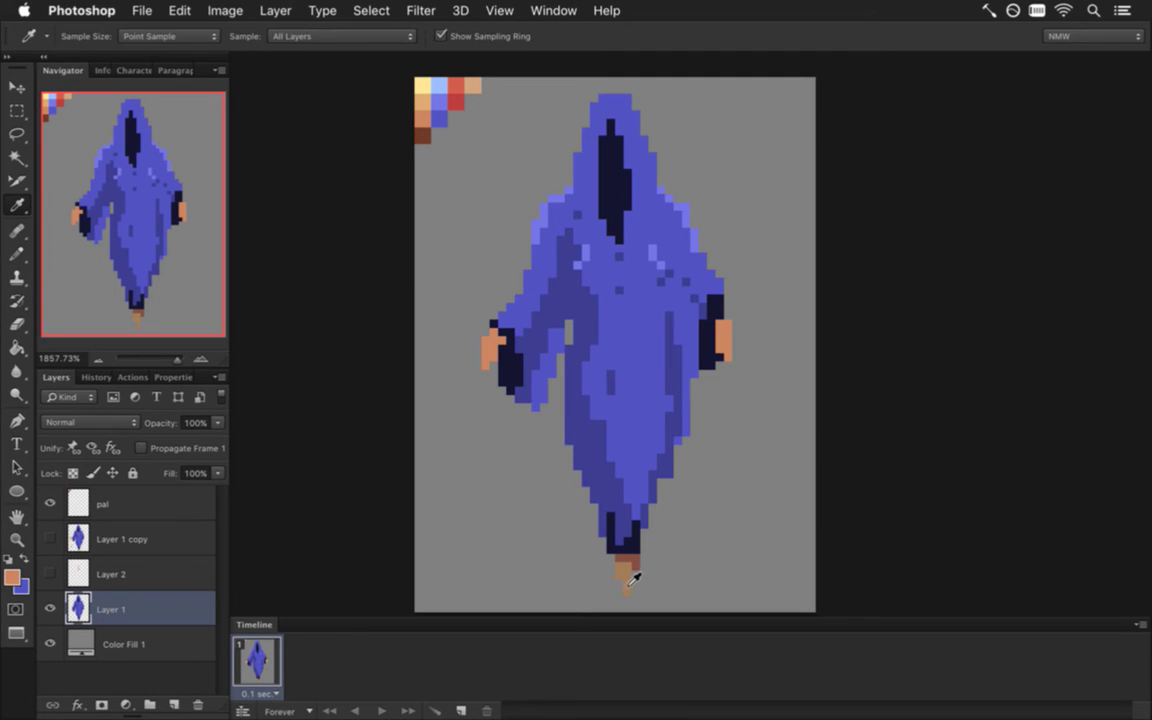
click(632, 569)
key(b)
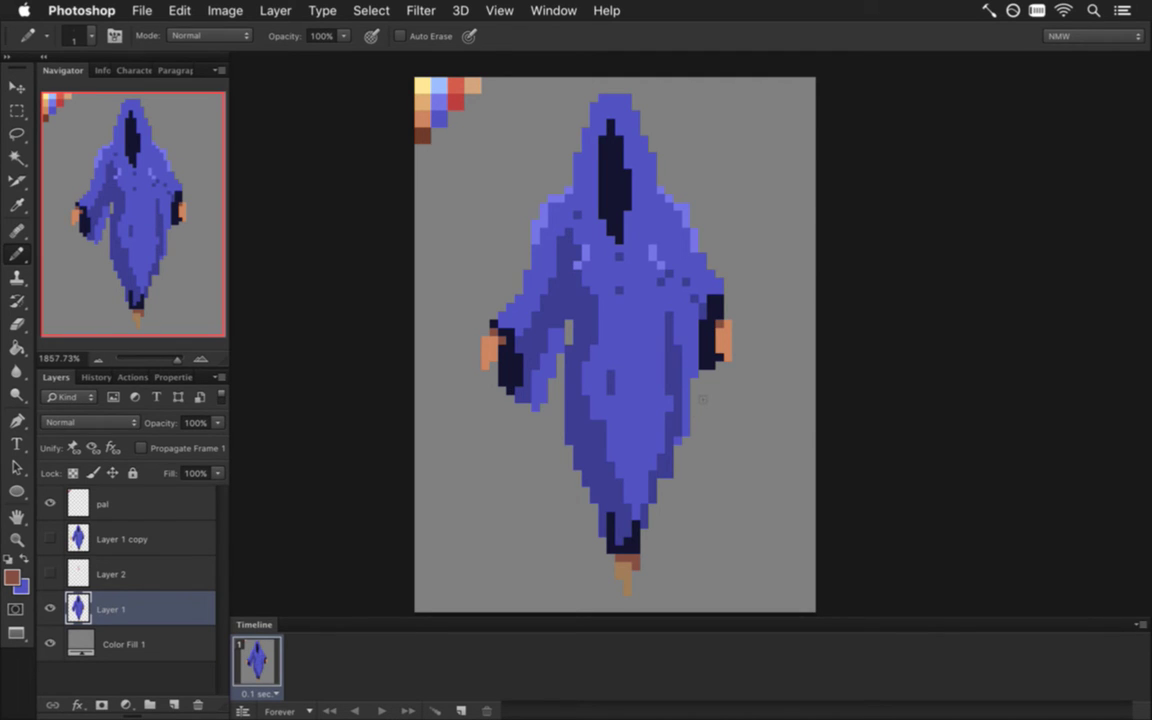
drag(724, 325, 736, 325)
key(e)
click(736, 324)
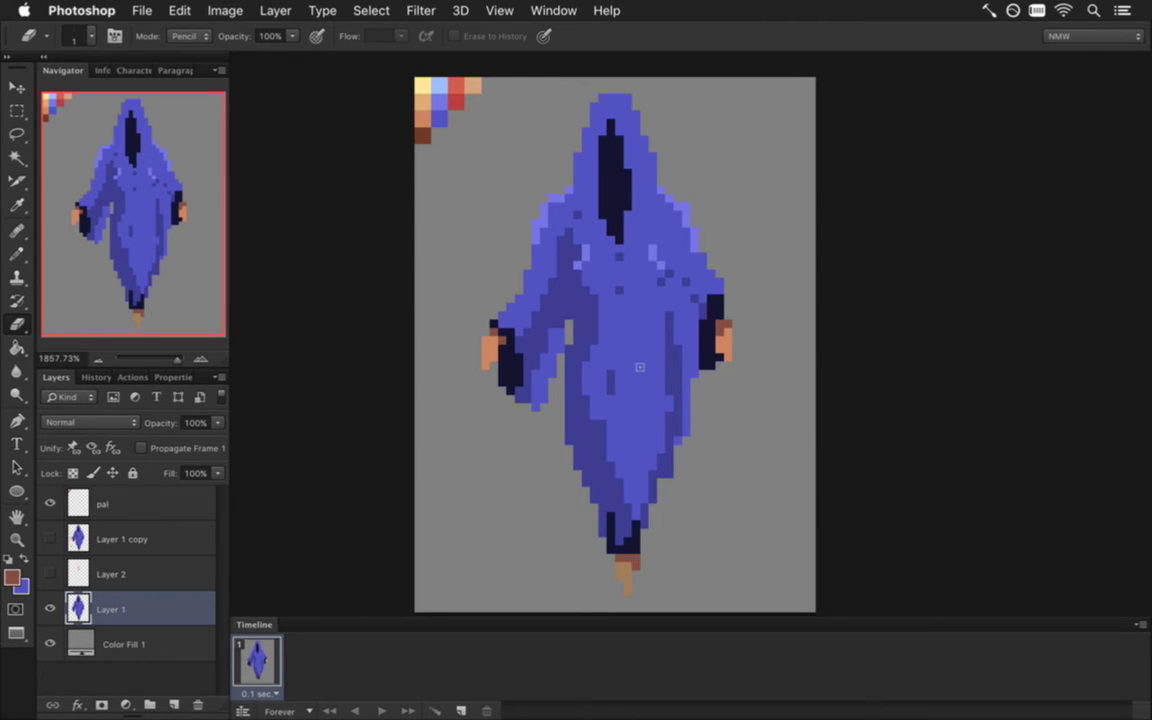
key(b)
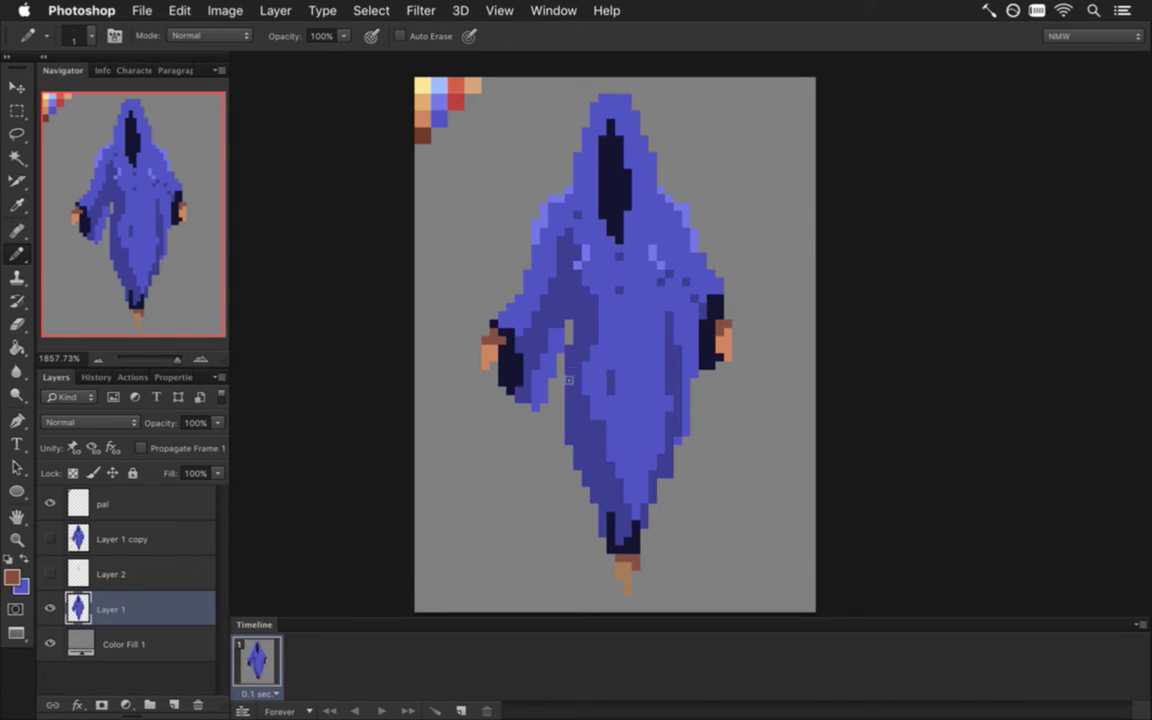
Shade the left sleeve's inner edge and the fold right of the chest with the robe's dark blue
alt+click(565, 332)
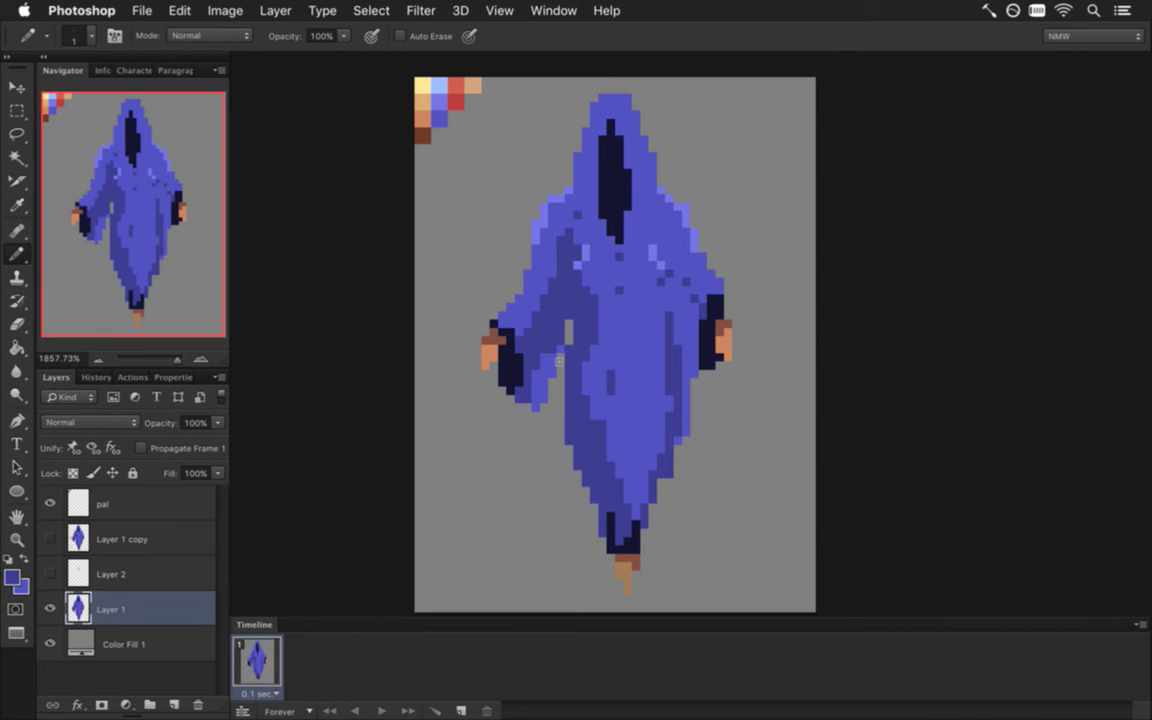
mouse_move(551, 375)
mouse_down()
mouse_move(536, 376)
mouse_move(536, 406)
mouse_move(544, 400)
mouse_up()
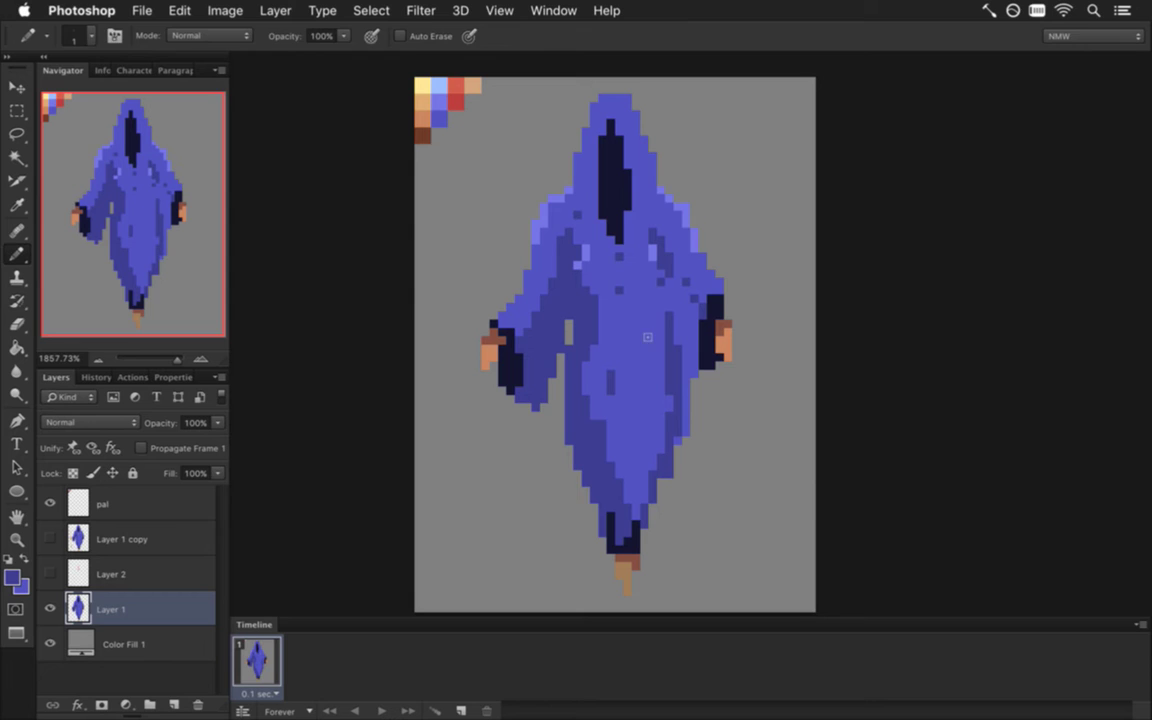
alt+click(652, 252)
alt+click(591, 242)
alt+click(684, 282)
drag(670, 290, 670, 299)
Compare the figure with and without the red line, and duplicate Layer 1 with the original hidden
click(50, 571)
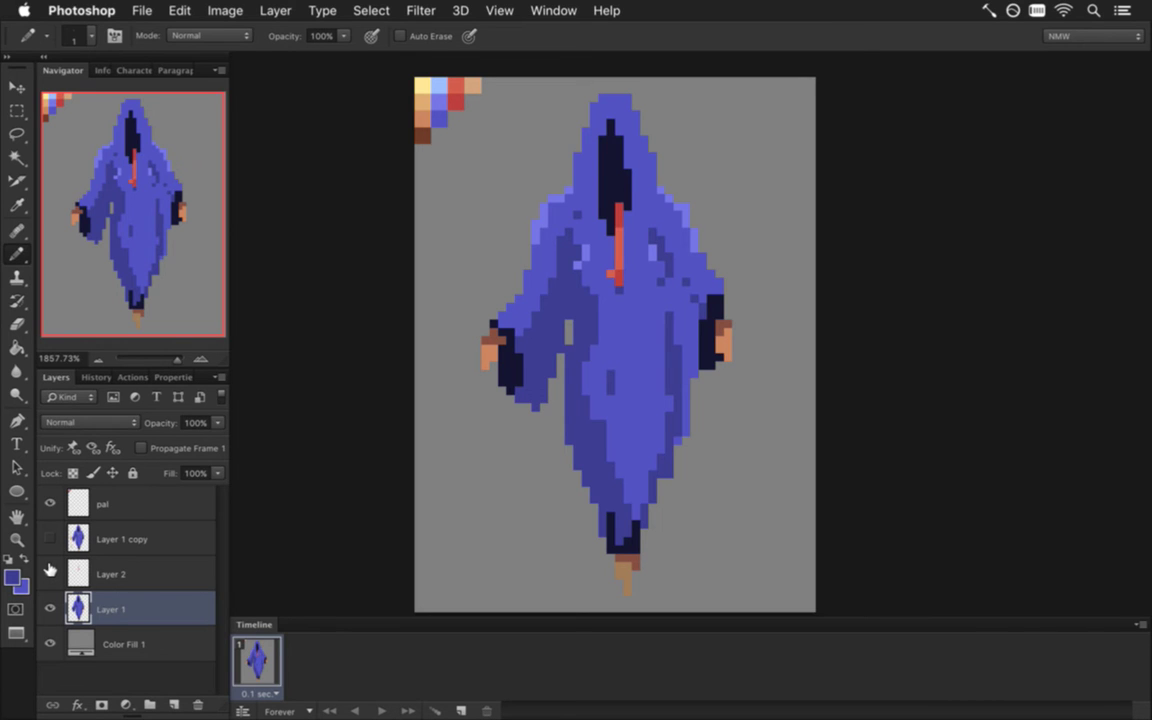
click(50, 573)
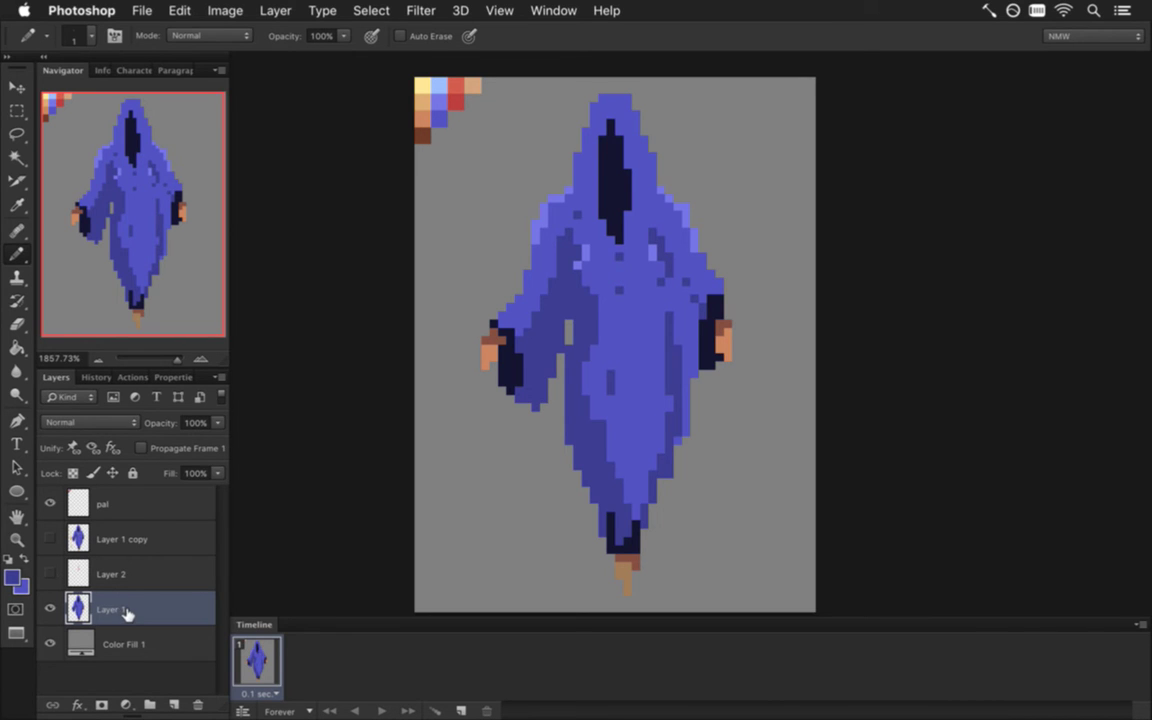
key(super+j)
click(50, 644)
Remove both hands on the copied layer, filling the sleeve openings with dark navy and erasing the outer hand pixels
alt+click(510, 369)
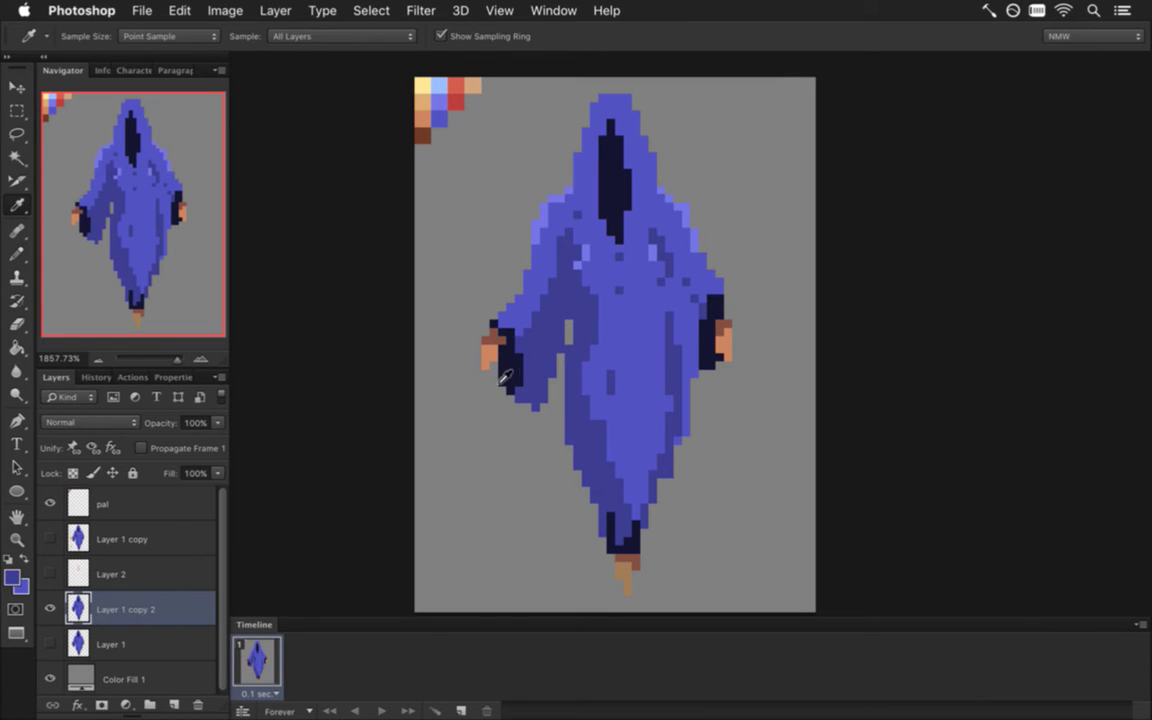
drag(494, 333, 492, 366)
click(494, 349)
key(e)
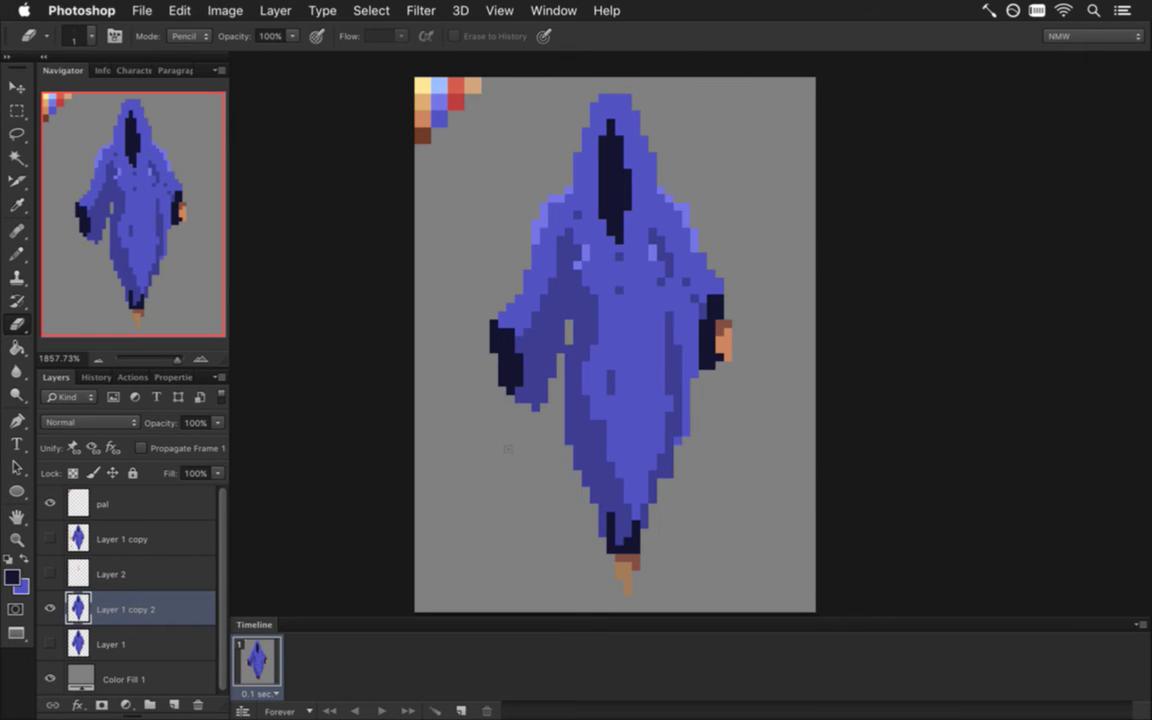
key(b)
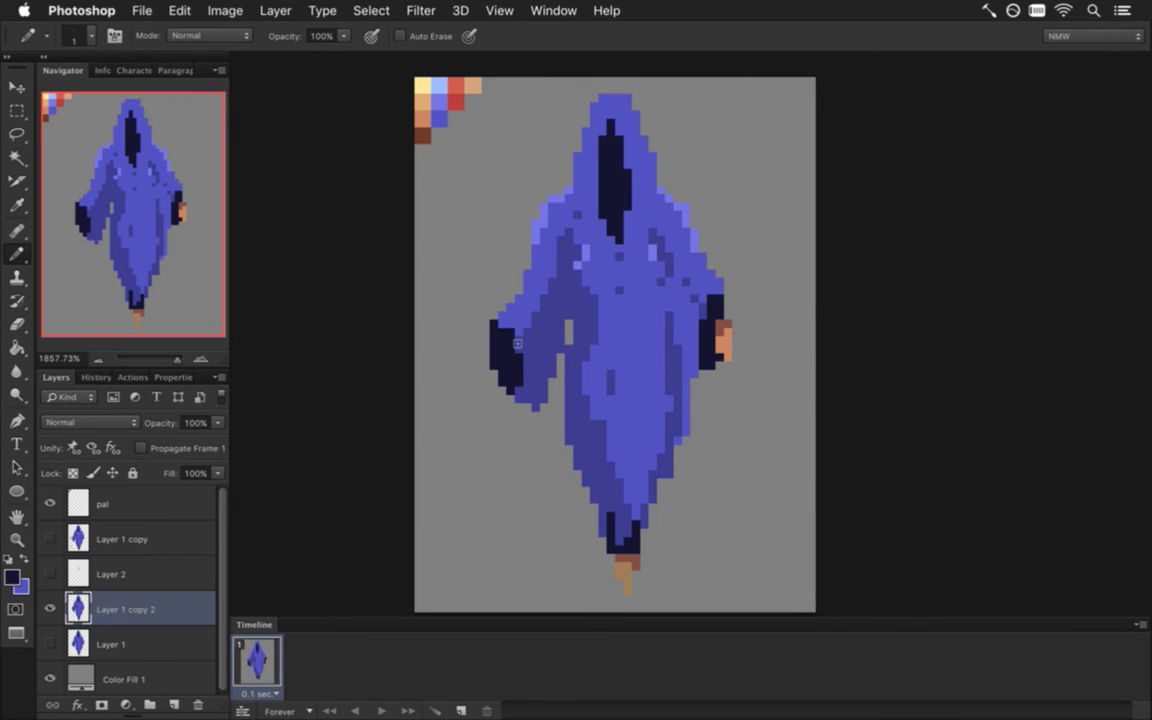
drag(720, 325, 728, 357)
key(e)
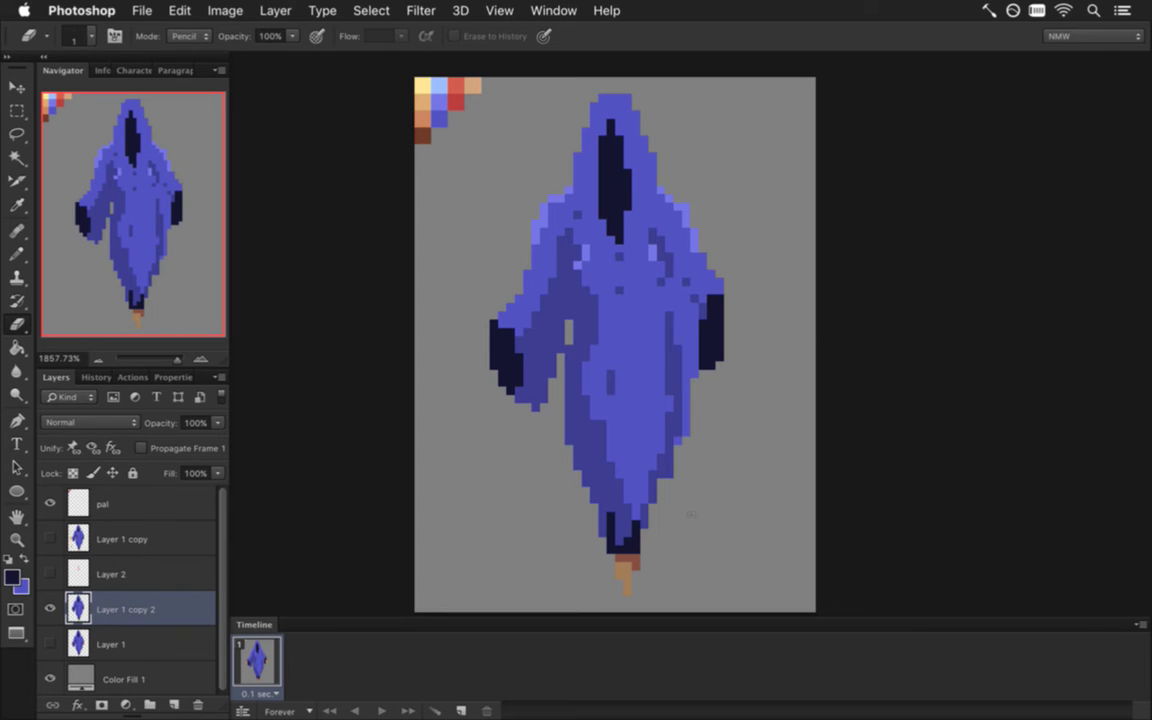
Cover the foot in dark navy and draw ragged navy strands up the robe's lower right edge
key(b)
mouse_move(620, 562)
mouse_down()
mouse_move(625, 582)
mouse_move(636, 564)
mouse_up()
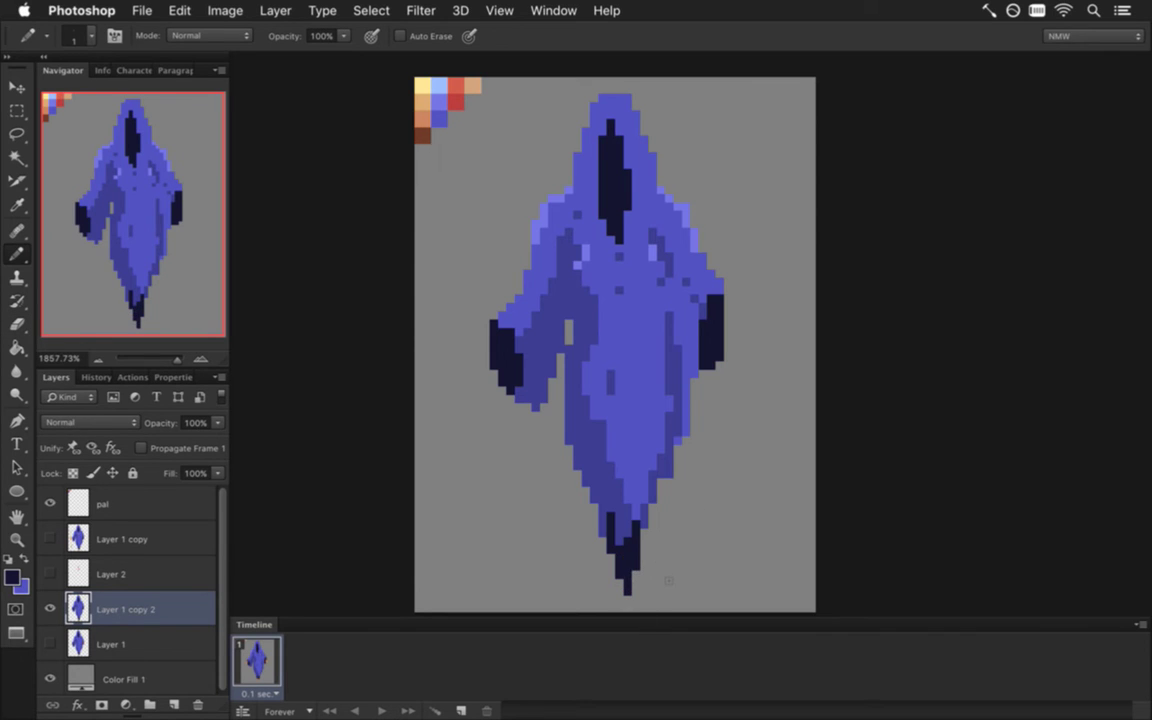
mouse_move(644, 531)
mouse_down()
mouse_move(644, 541)
mouse_move(652, 506)
mouse_up()
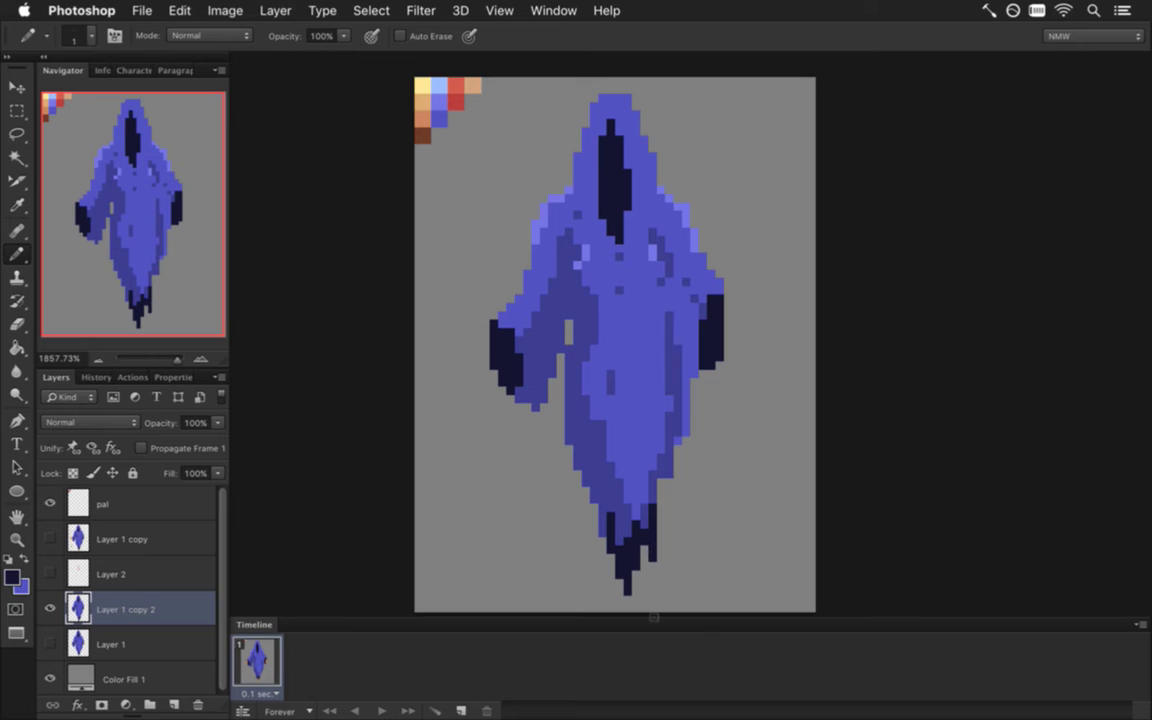
drag(661, 483, 661, 516)
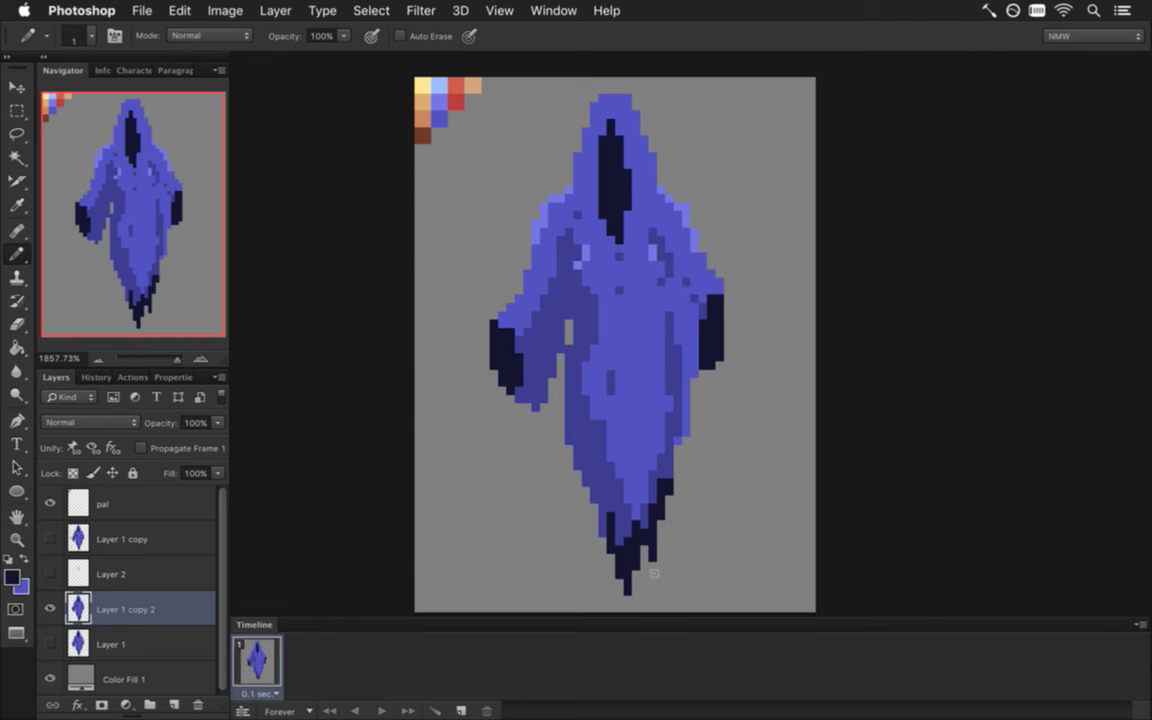
drag(677, 466, 677, 451)
Show Layer 2 and rename it "tongue", and hide the pal layer
click(50, 574)
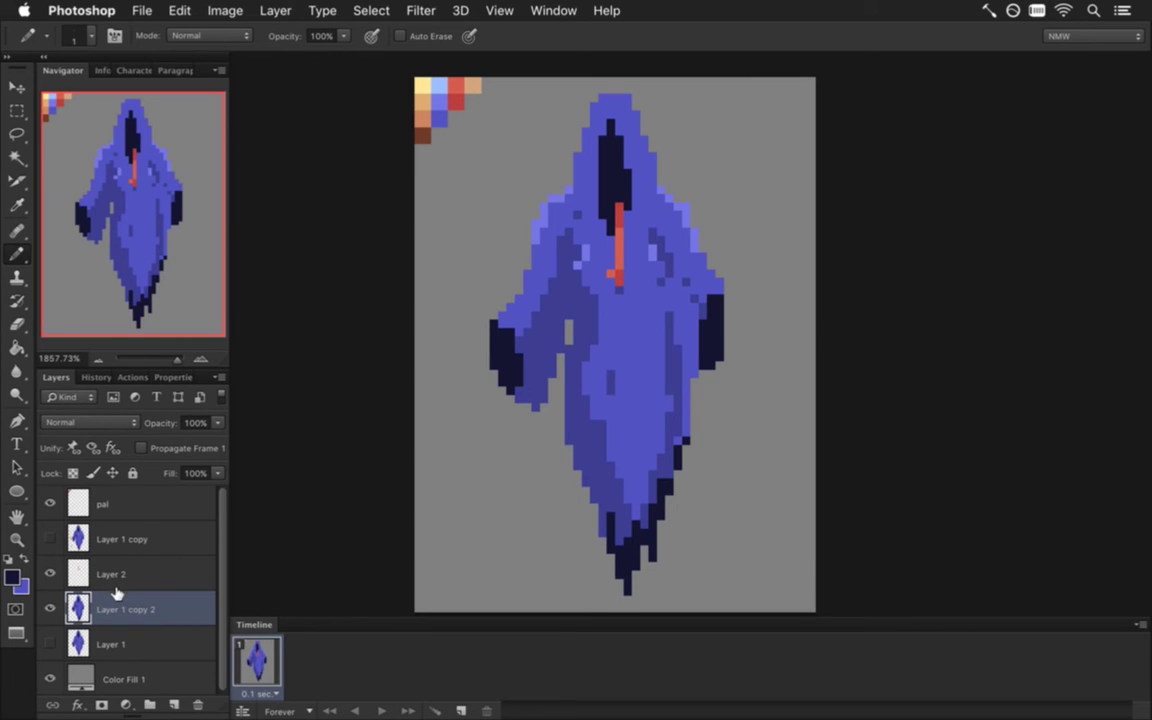
click(70, 576)
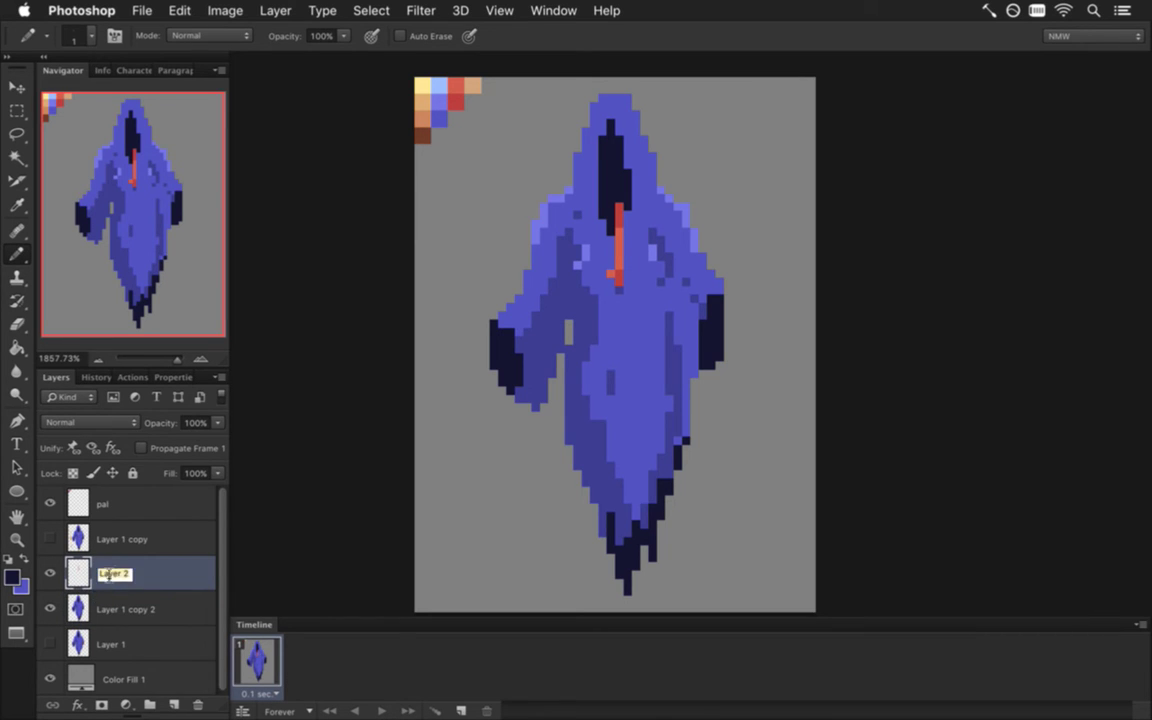
text(tors)
text(e)
key(Return)
click(50, 500)
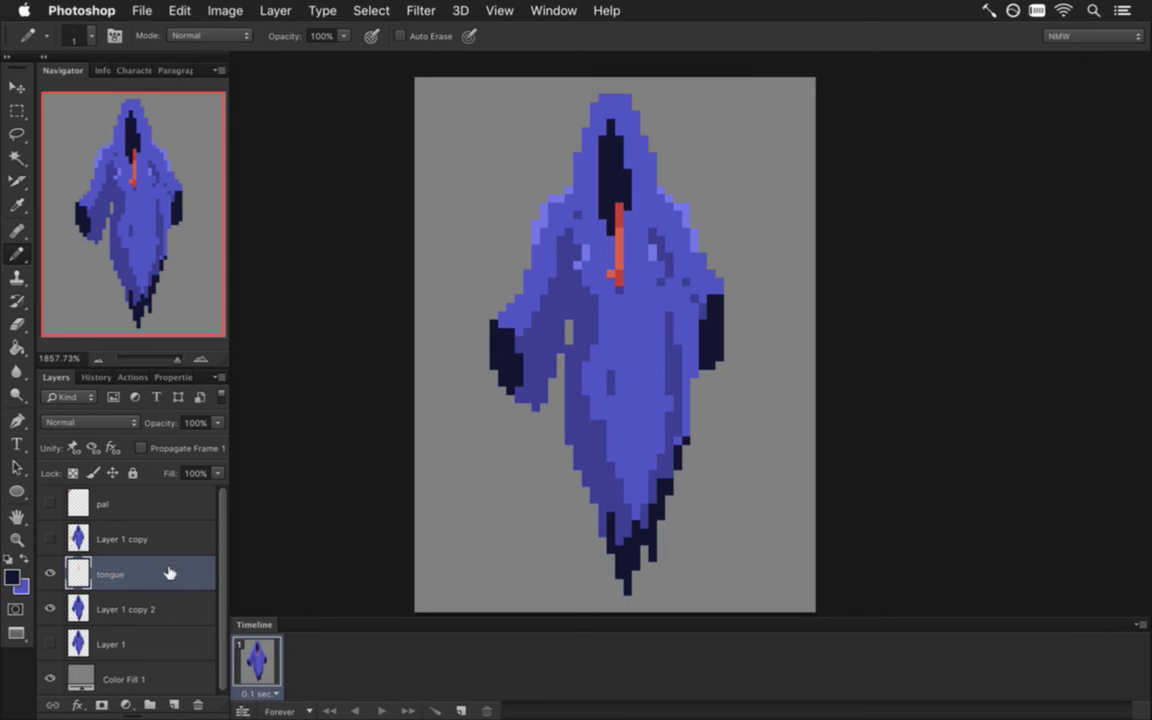
Duplicate the tongue layer with the original hidden, erase the copy's forked tip and recolour its new end dark red
key(super+j)
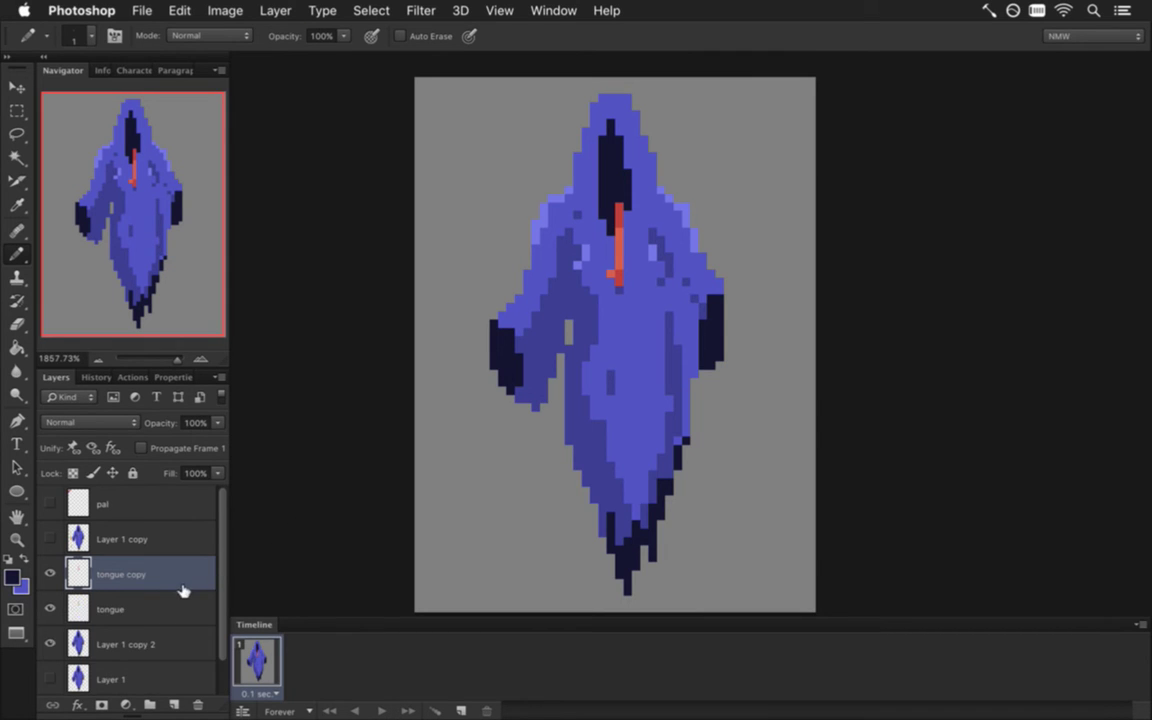
click(50, 608)
key(m)
drag(601, 197, 653, 259)
key(super+d)
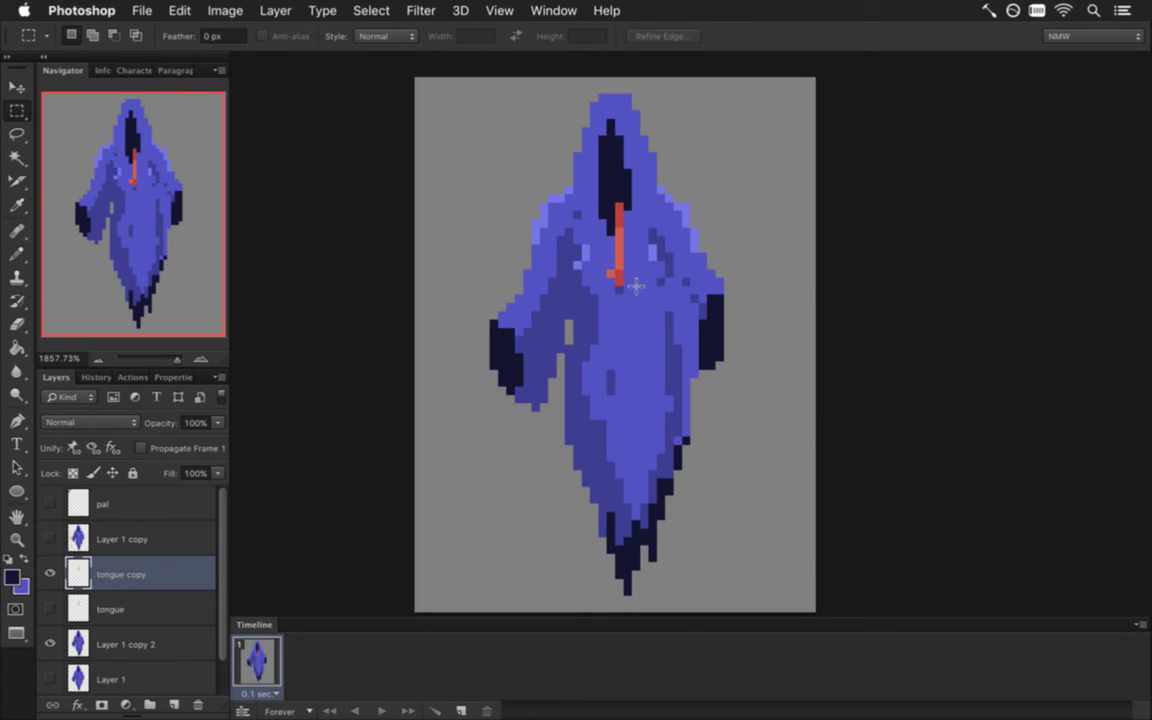
key(e)
drag(610, 273, 620, 281)
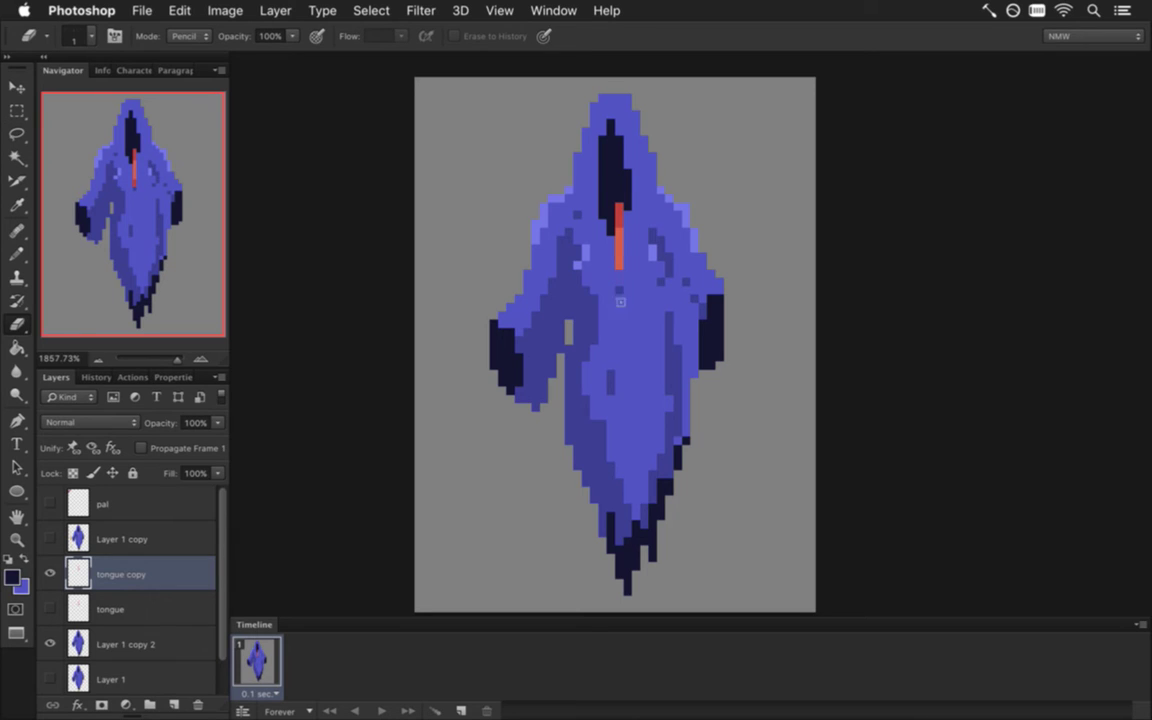
key(i)
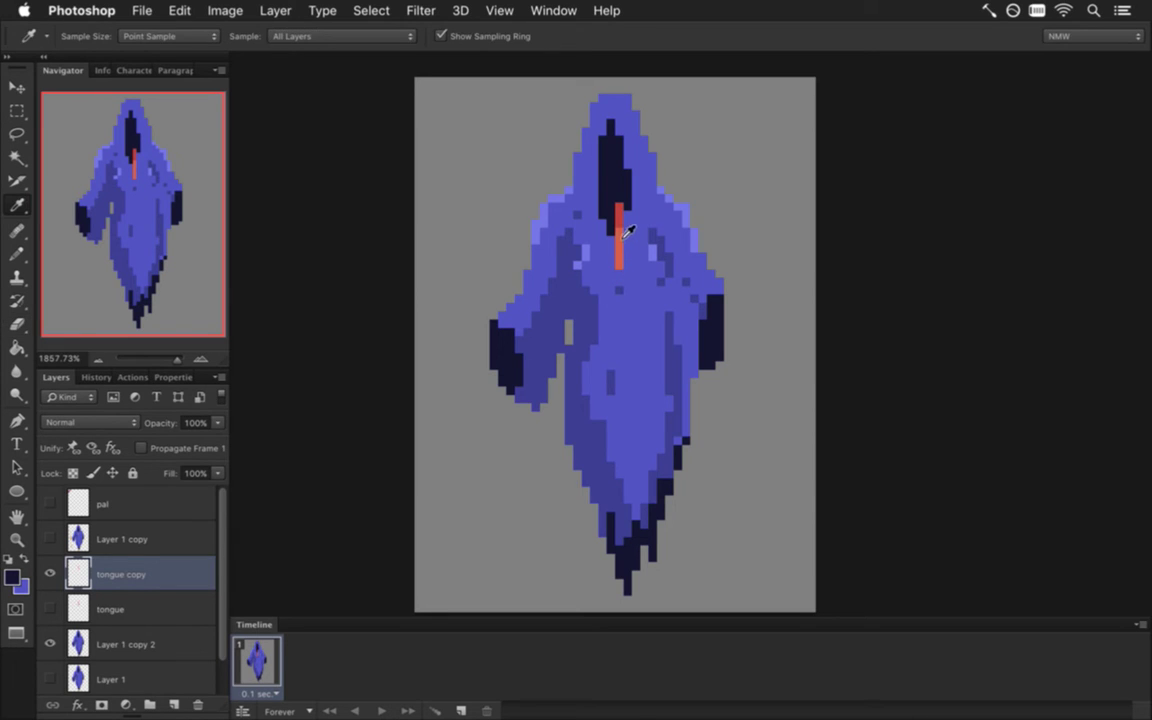
click(622, 254)
key(b)
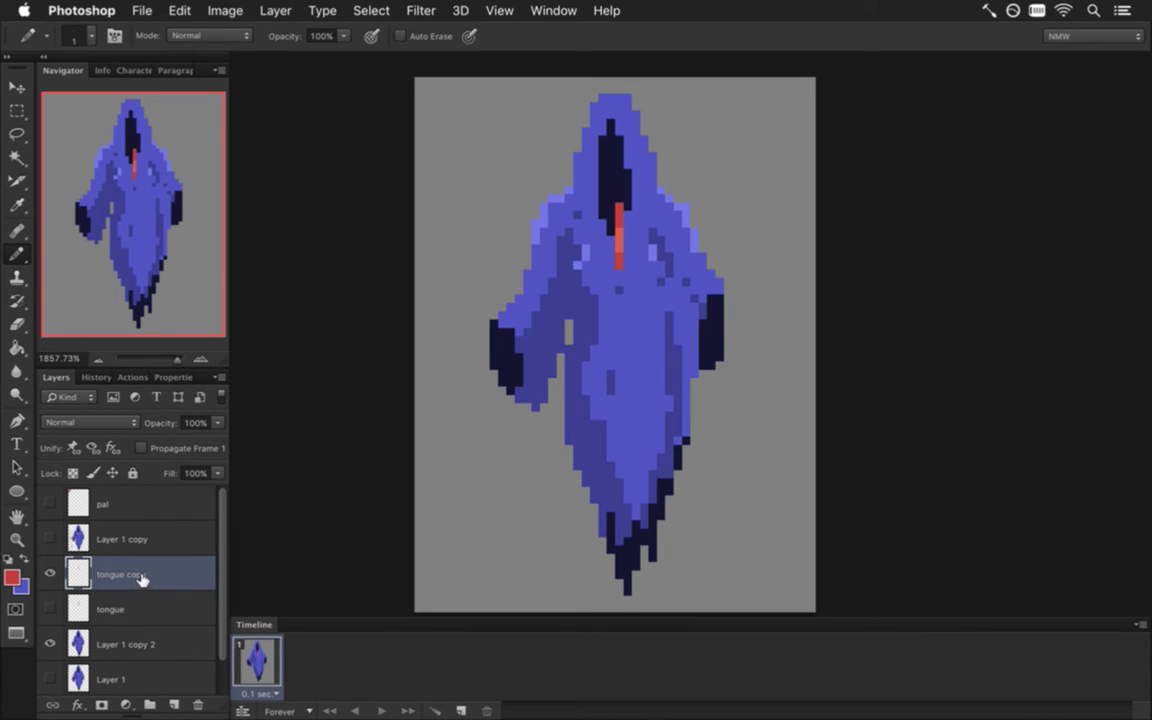
Duplicate the tongue copy with its source hidden, shorten the new tongue further and recolour it entirely dark red
key(super+j)
click(50, 607)
key(e)
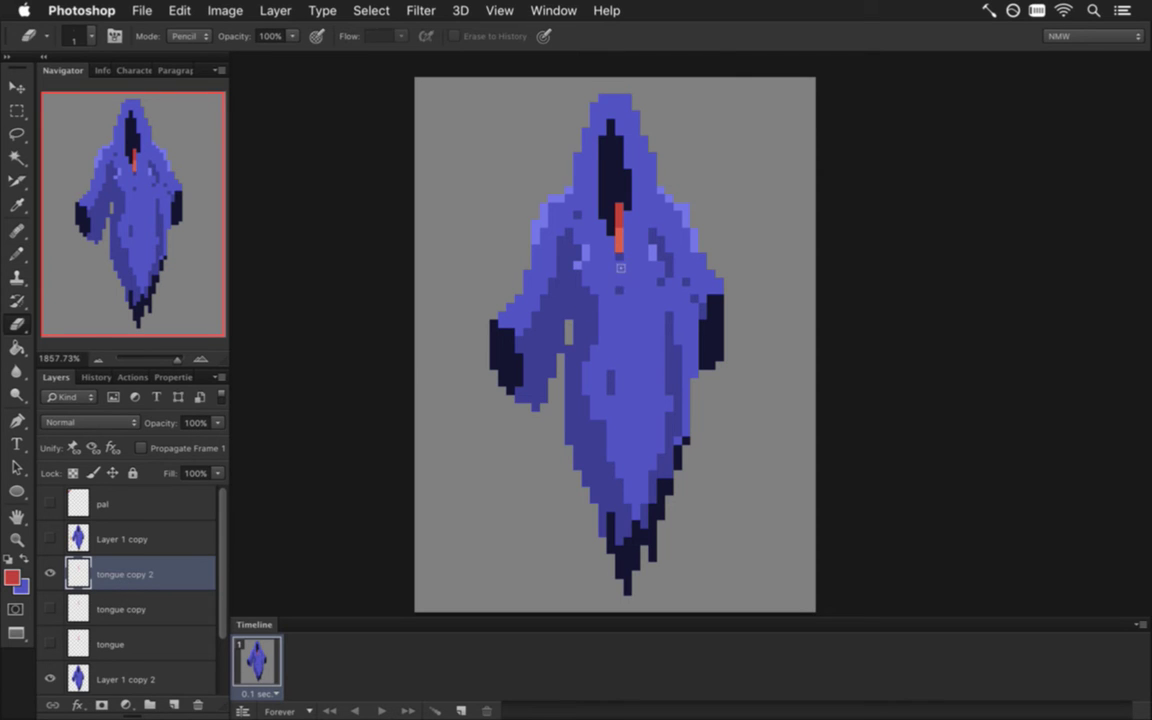
click(619, 249)
key(b)
alt+click(618, 220)
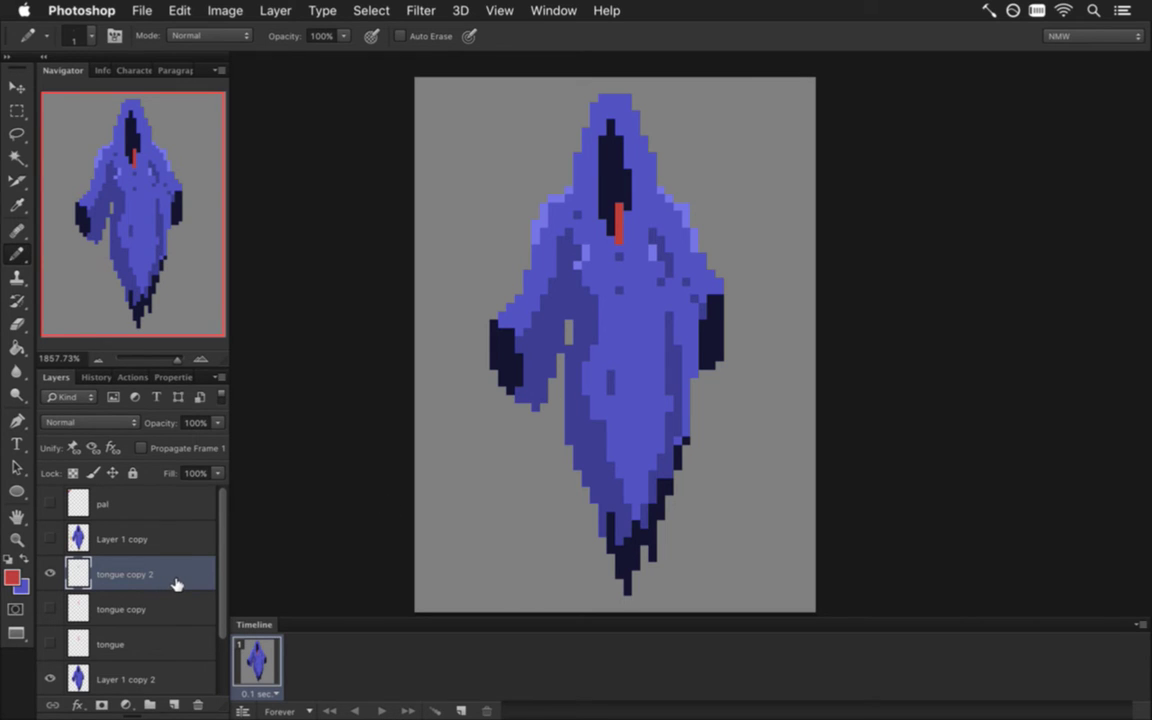
On the tongue copy layer, shorten the tongue and darken its tip, comparing it with the other tongue layers by toggling their visibility
click(50, 573)
click(50, 644)
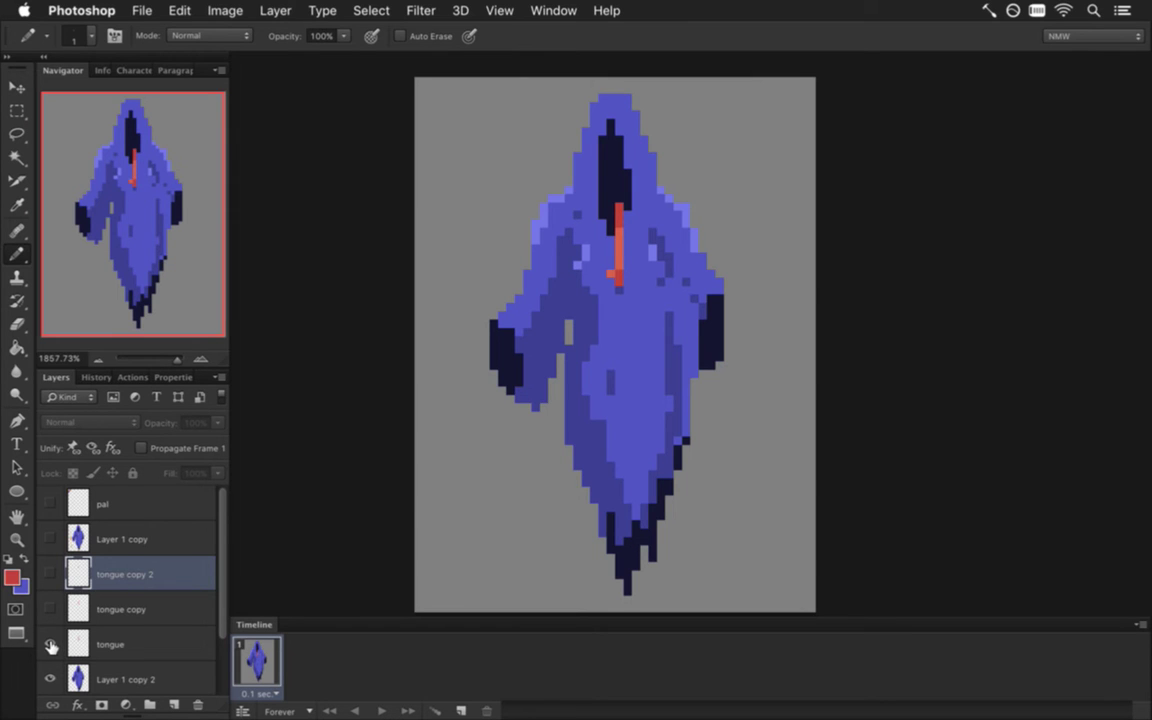
click(50, 644)
click(50, 609)
click(110, 609)
key(e)
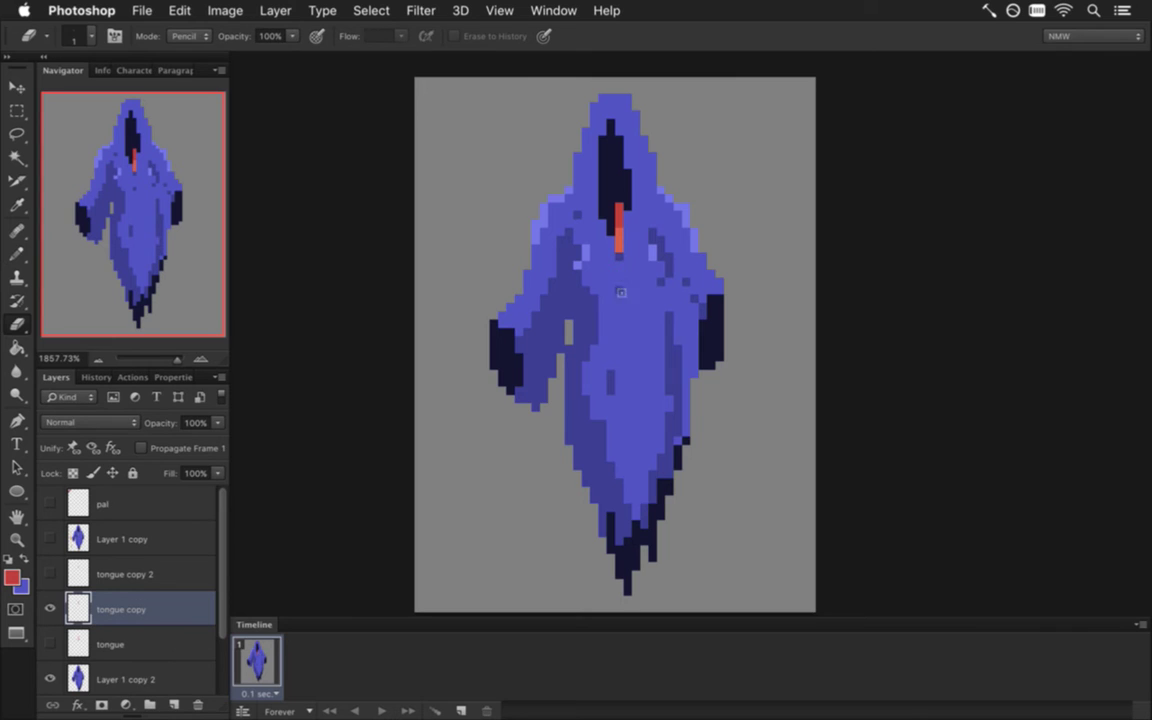
key(b)
drag(620, 242, 620, 232)
click(50, 608)
click(50, 574)
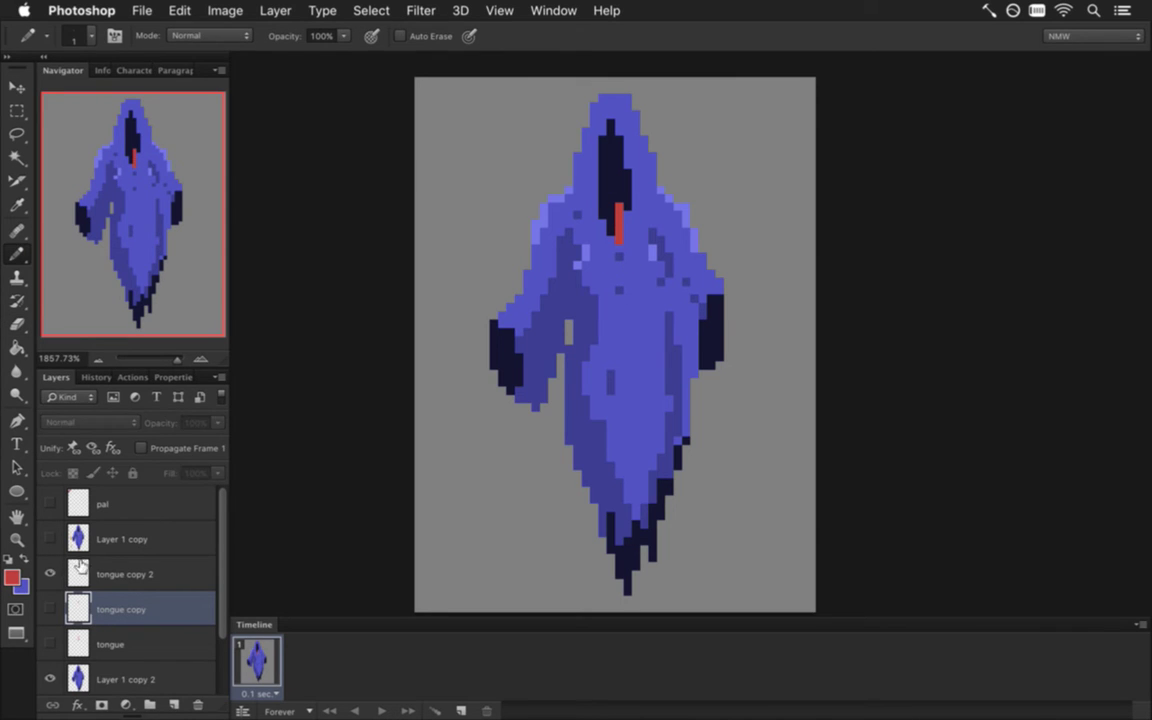
On the tongue copy 2 layer, erase the lower part of the tongue, leaving only a short red stub
click(100, 574)
key(e)
drag(617, 240, 618, 224)
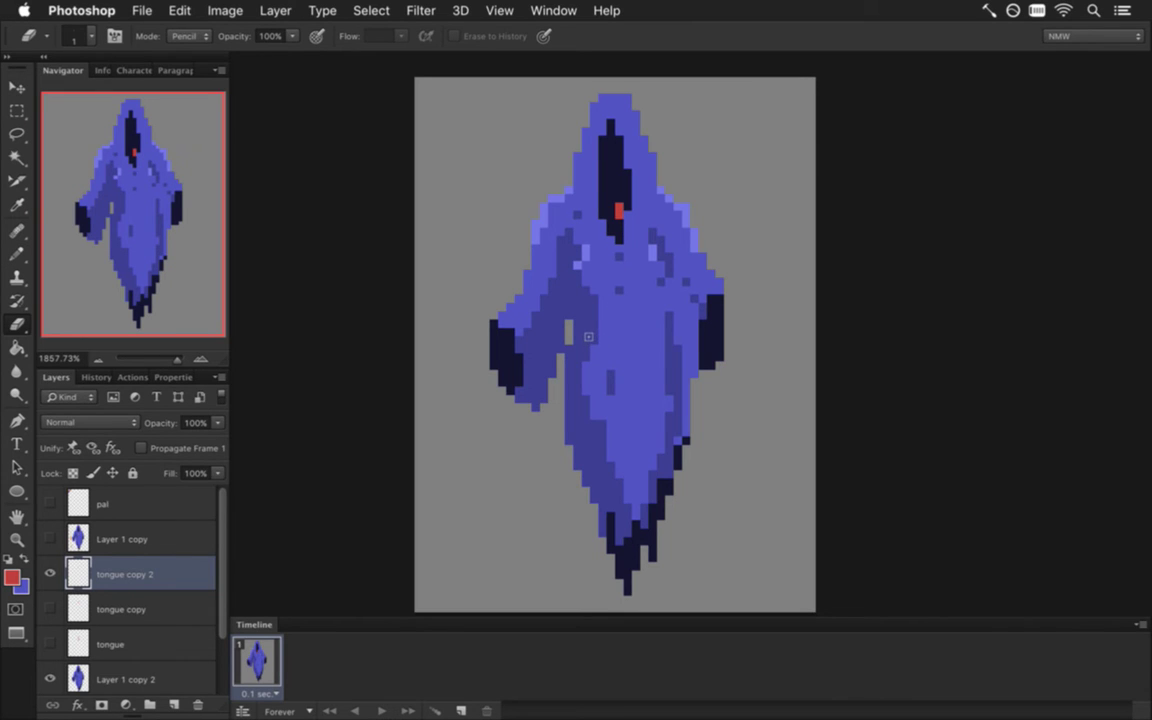
Compare tongue copy 2 with tongue copy, leave both hidden, and select the Layer 1 copy 2 body layer
click(50, 574)
click(50, 609)
click(50, 609)
click(50, 574)
click(50, 574)
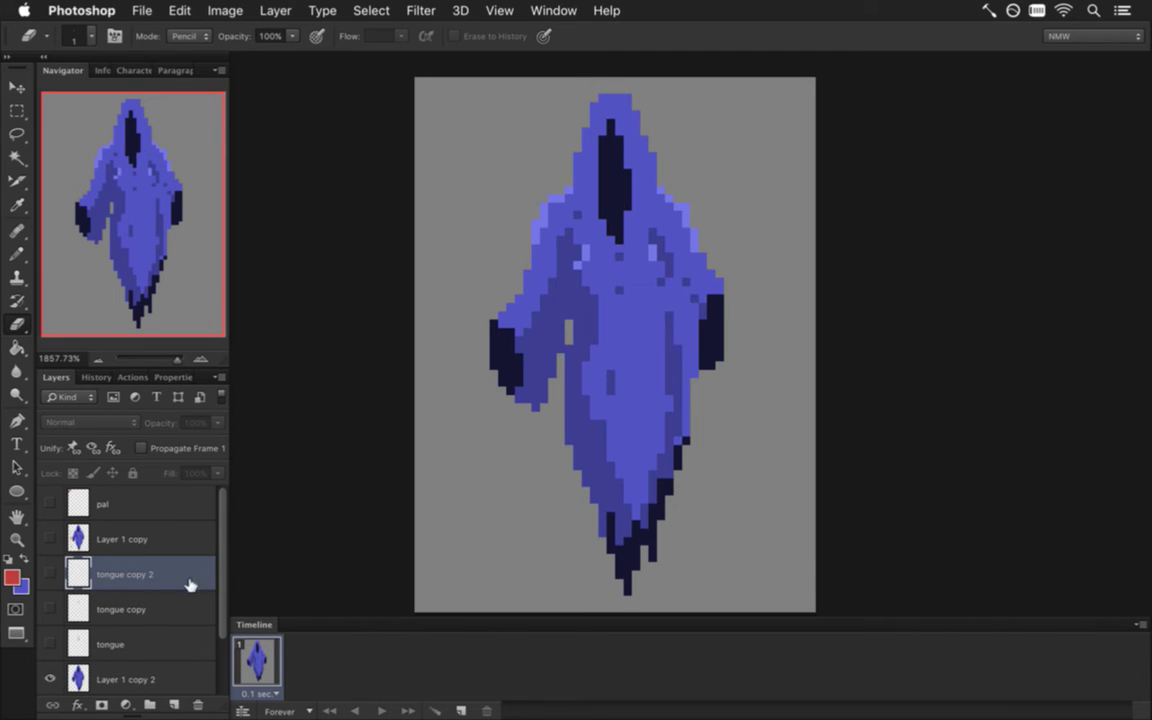
scroll(200, 495, down, 3)
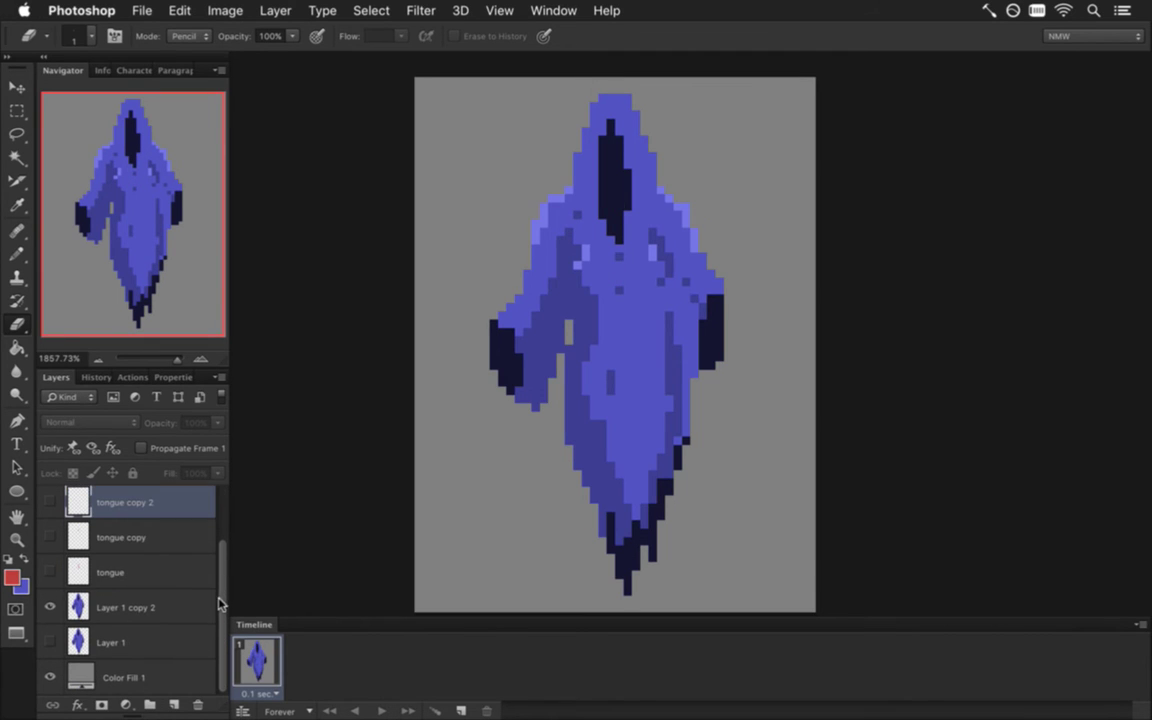
click(168, 607)
Switch to Terminal to check the current date and time, and return to Photoshop
key(super+Tab)
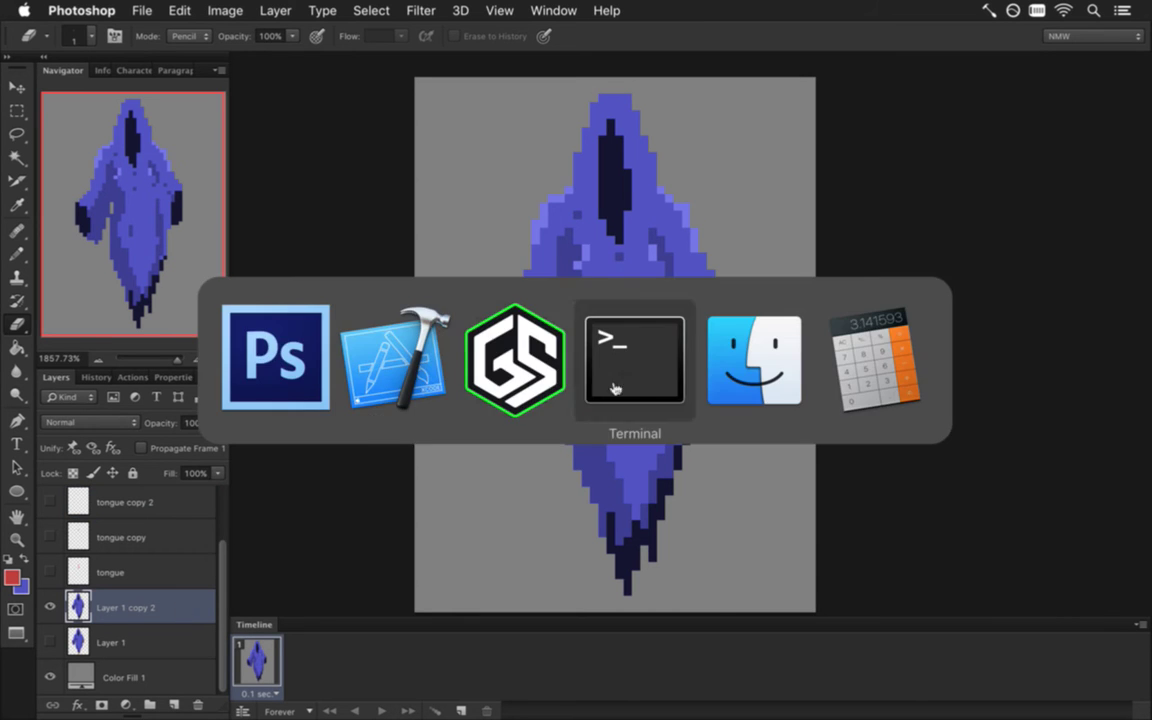
click(659, 386)
key(Return)
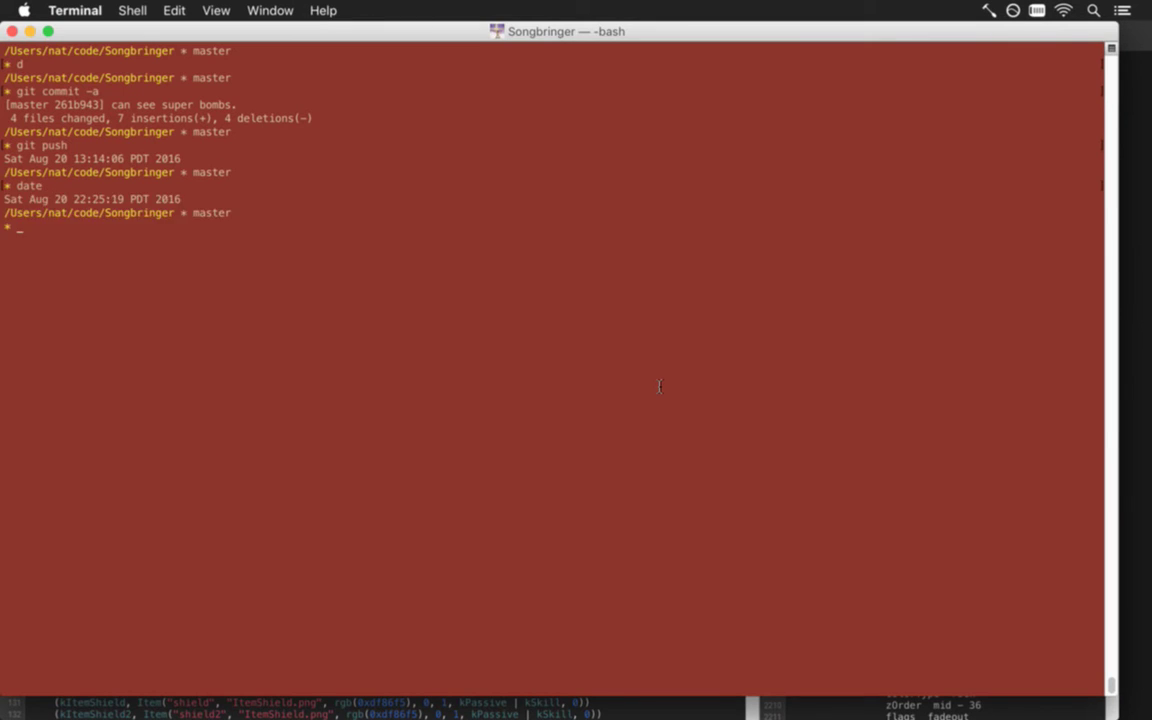
key(super+Tab)
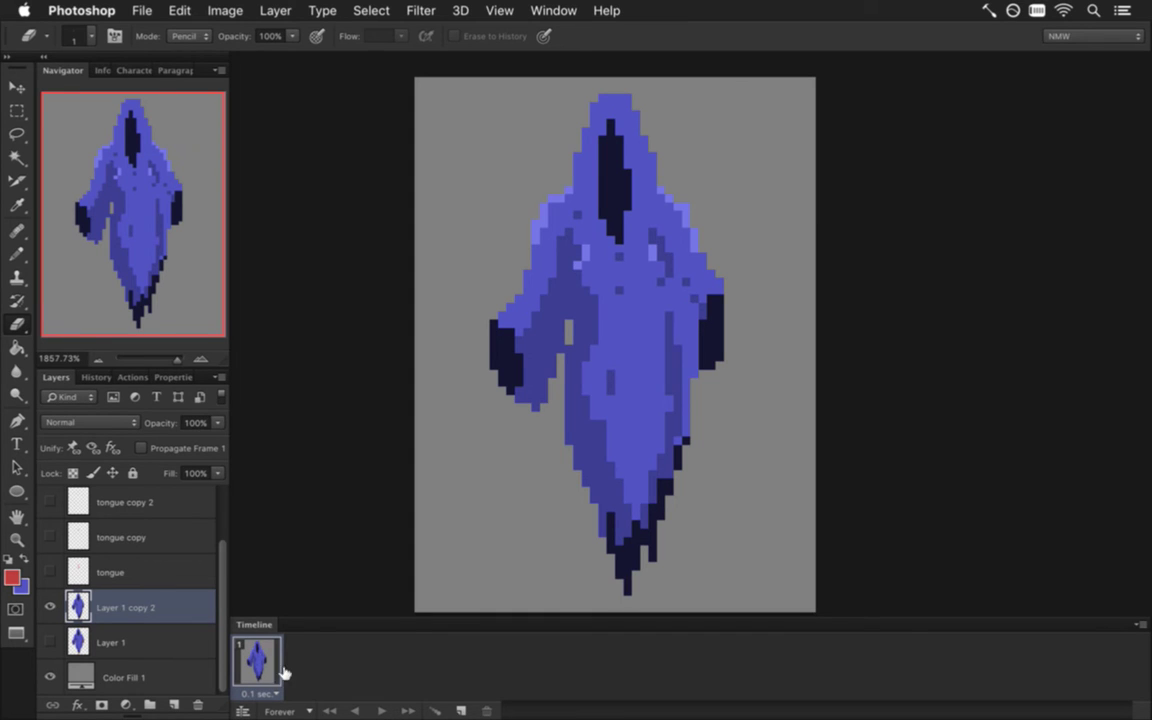
Add a second and a third animation frame, raising the robed figure one pixel further in each
click(463, 708)
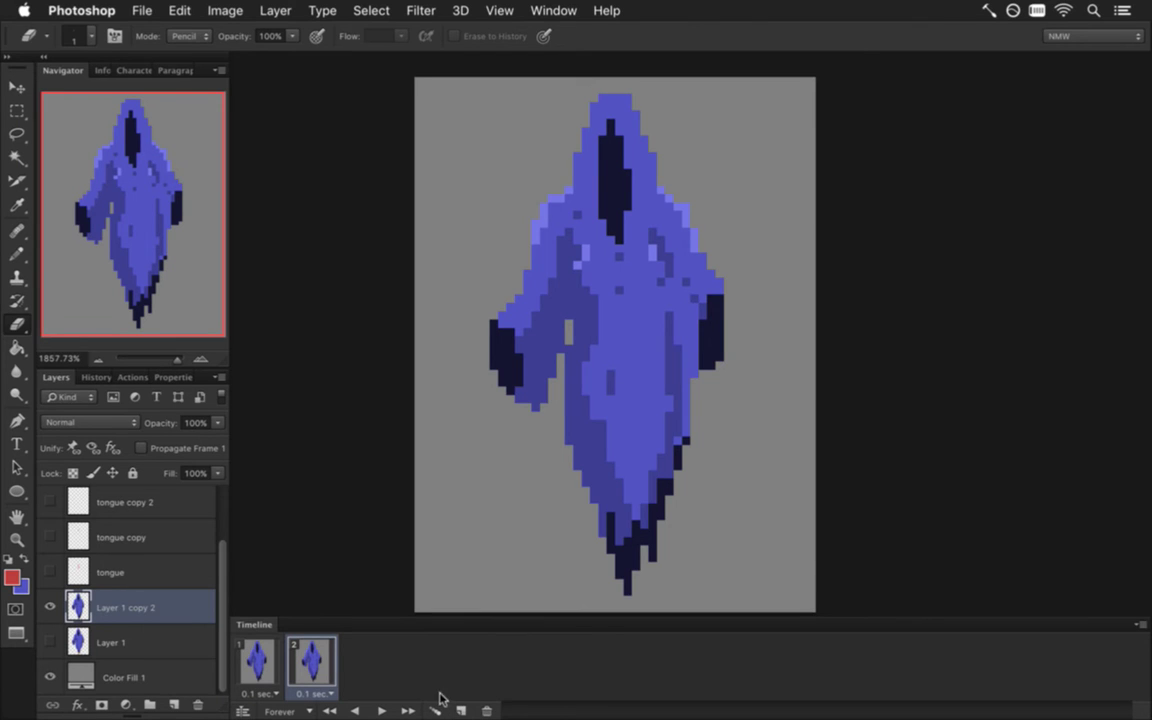
key(v)
key(Up)
key(Up)
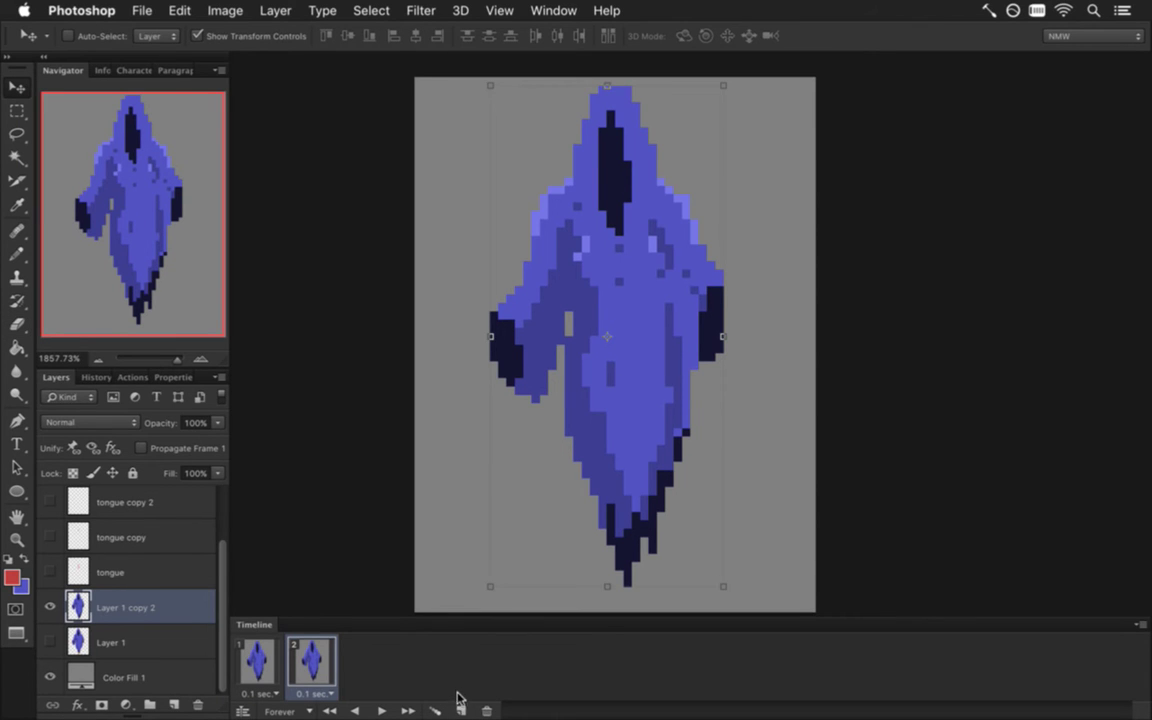
click(461, 707)
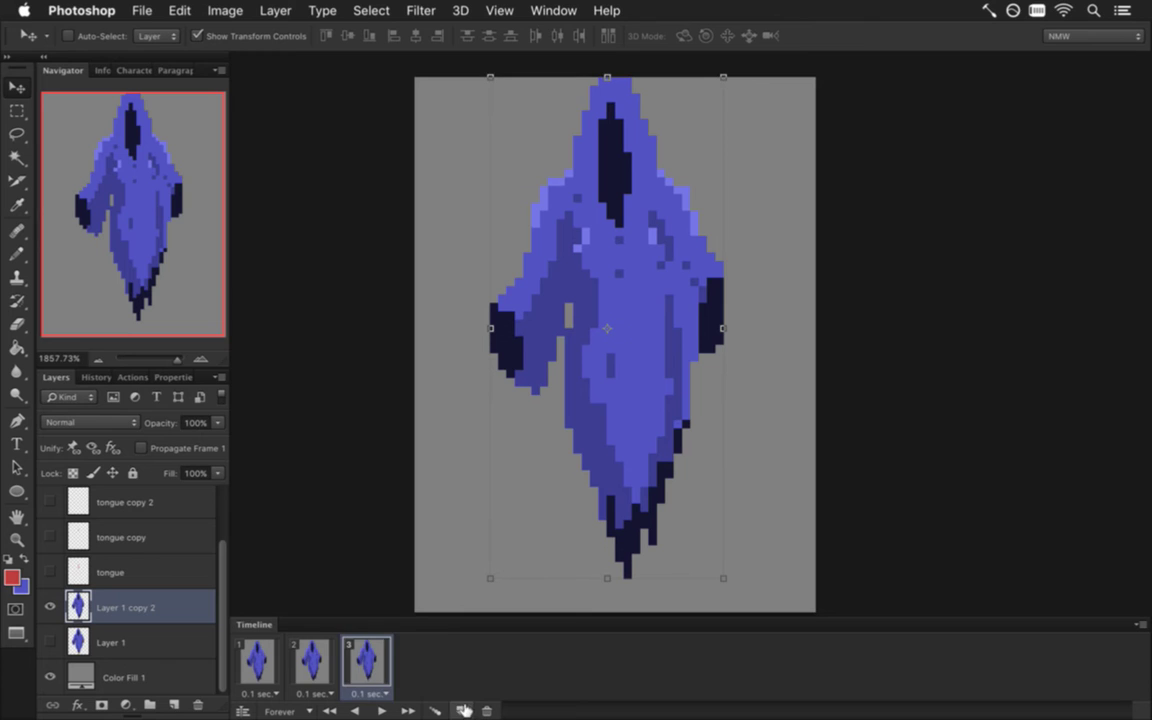
Add animation frames four to six, lowering the robed figure by one pixel more in each
click(461, 707)
key(Down)
click(461, 707)
key(Down)
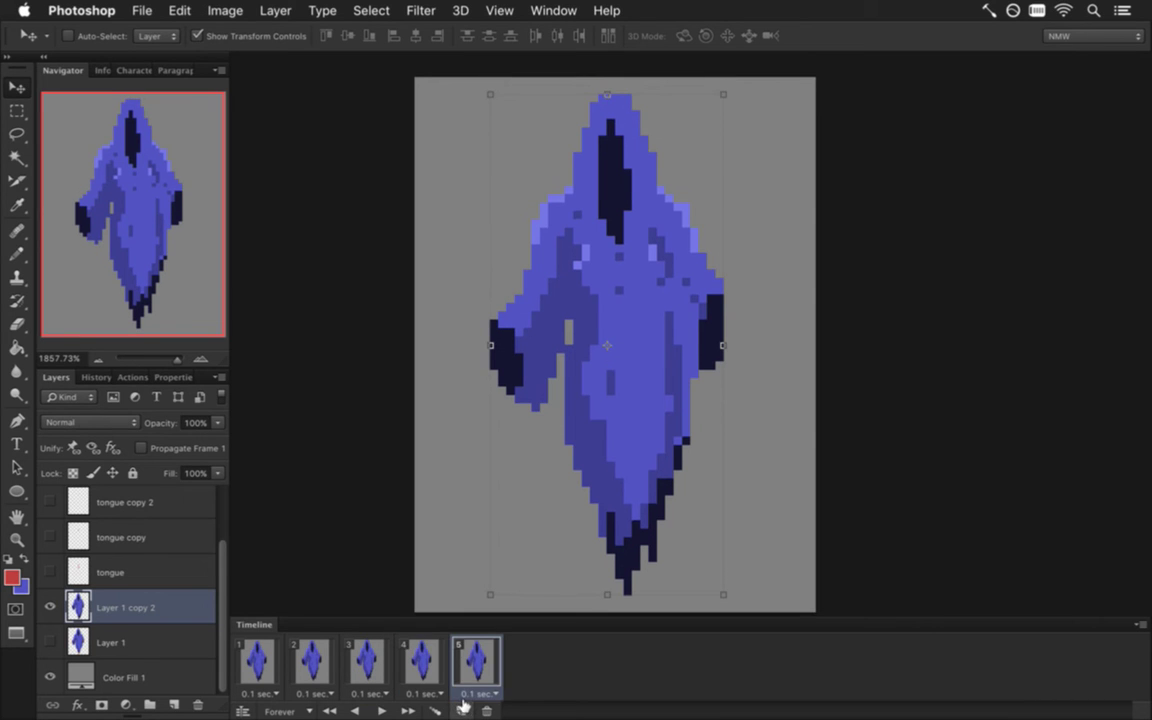
click(461, 707)
key(Down)
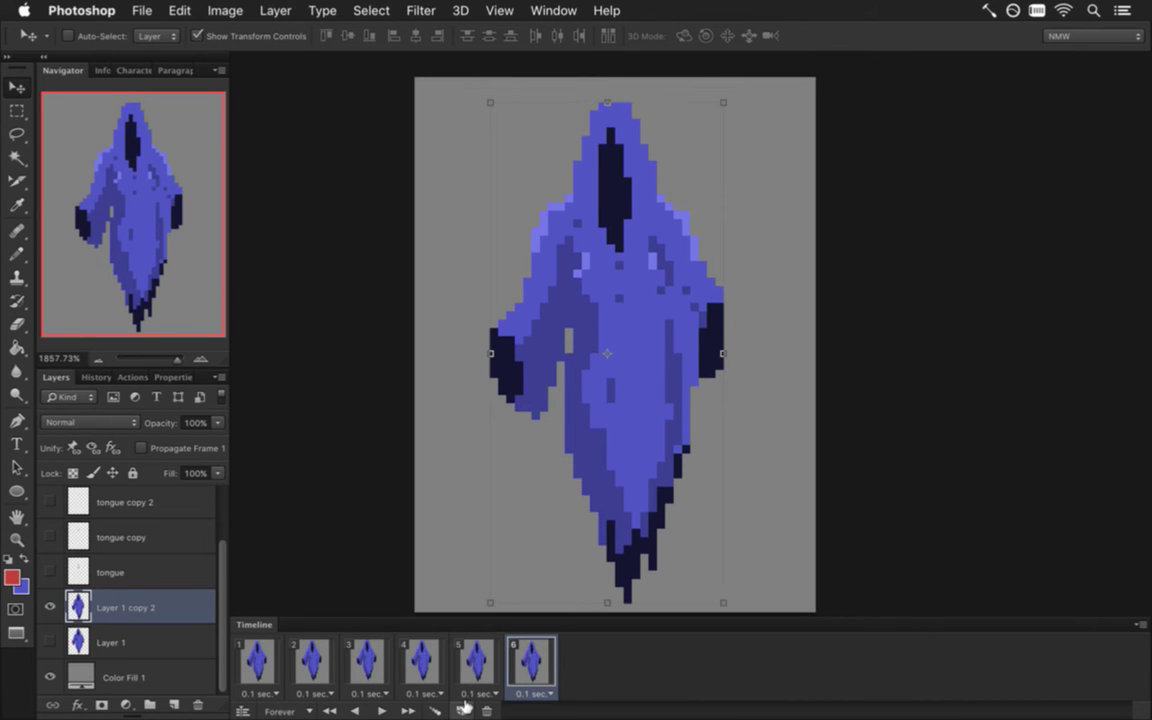
Preview the floating animation from the first frame and stop the playback
click(267, 665)
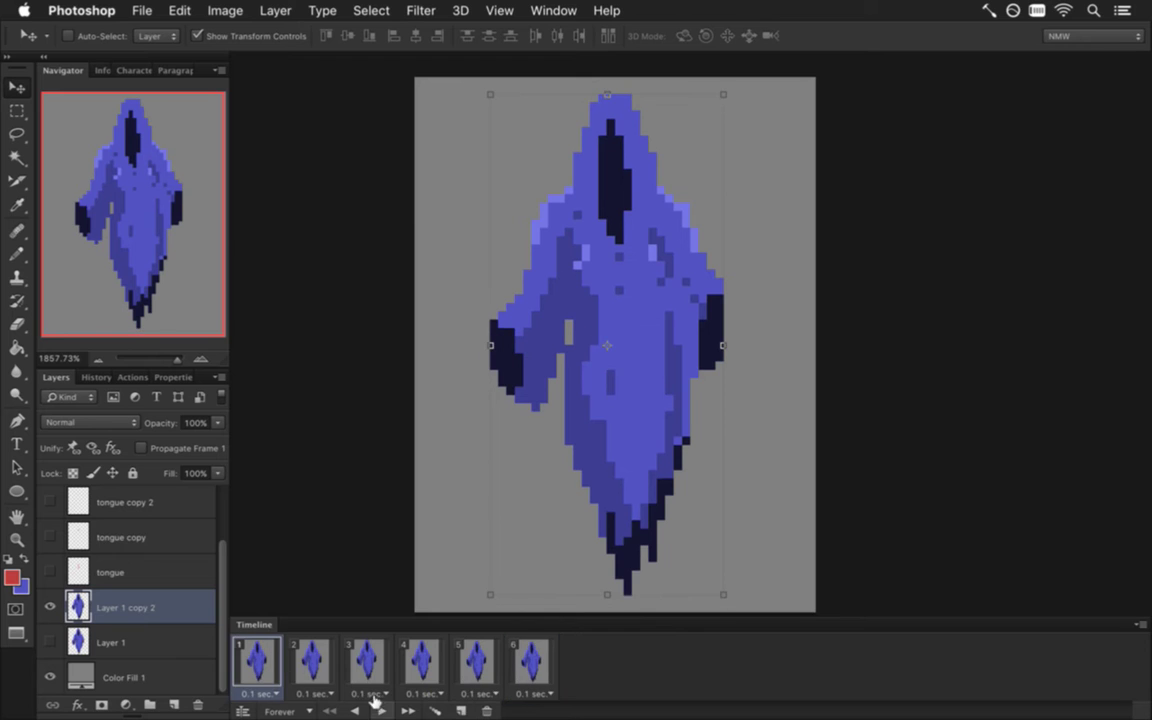
click(380, 709)
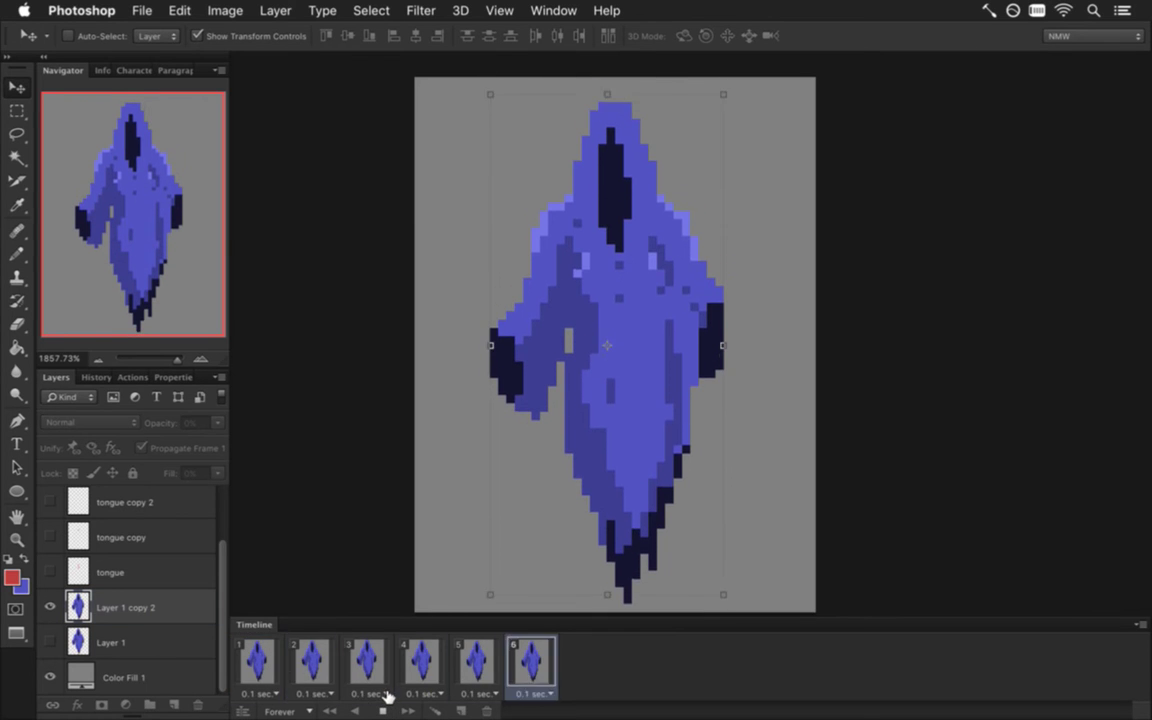
click(385, 711)
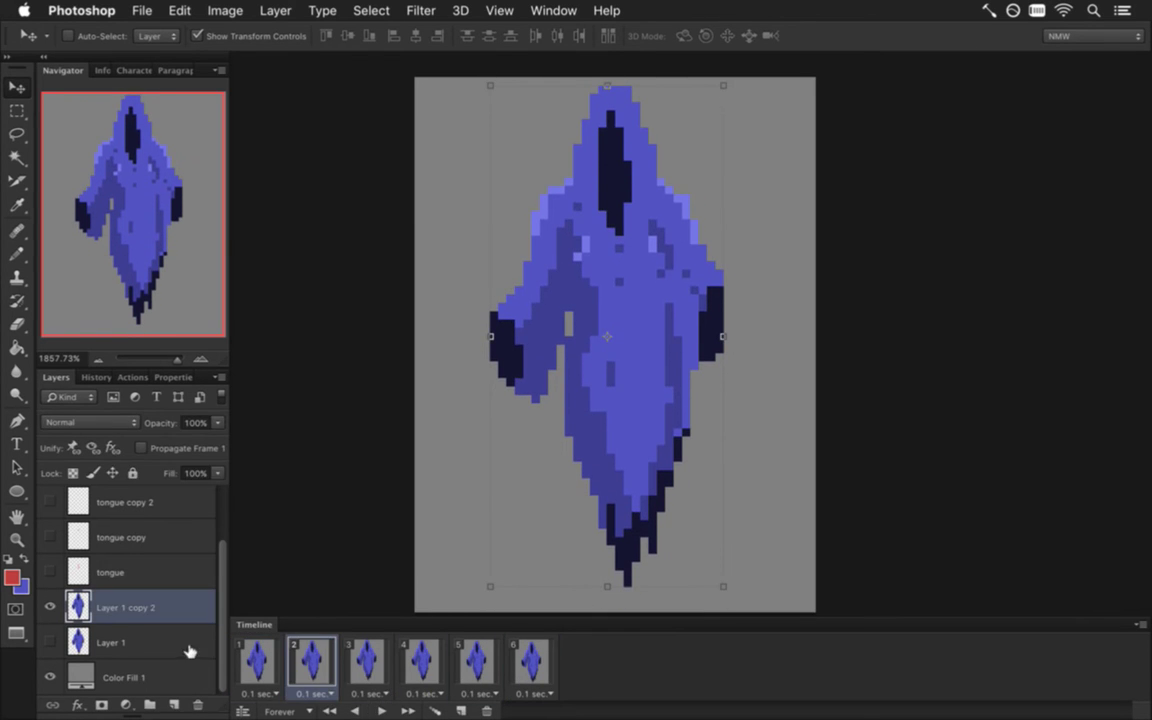
Hide Color Fill 1 in all six frames and render them as the PNG image sequence LightningBossIdle.png at 48 x 64, 10 fps
click(257, 662)
shift+click(540, 662)
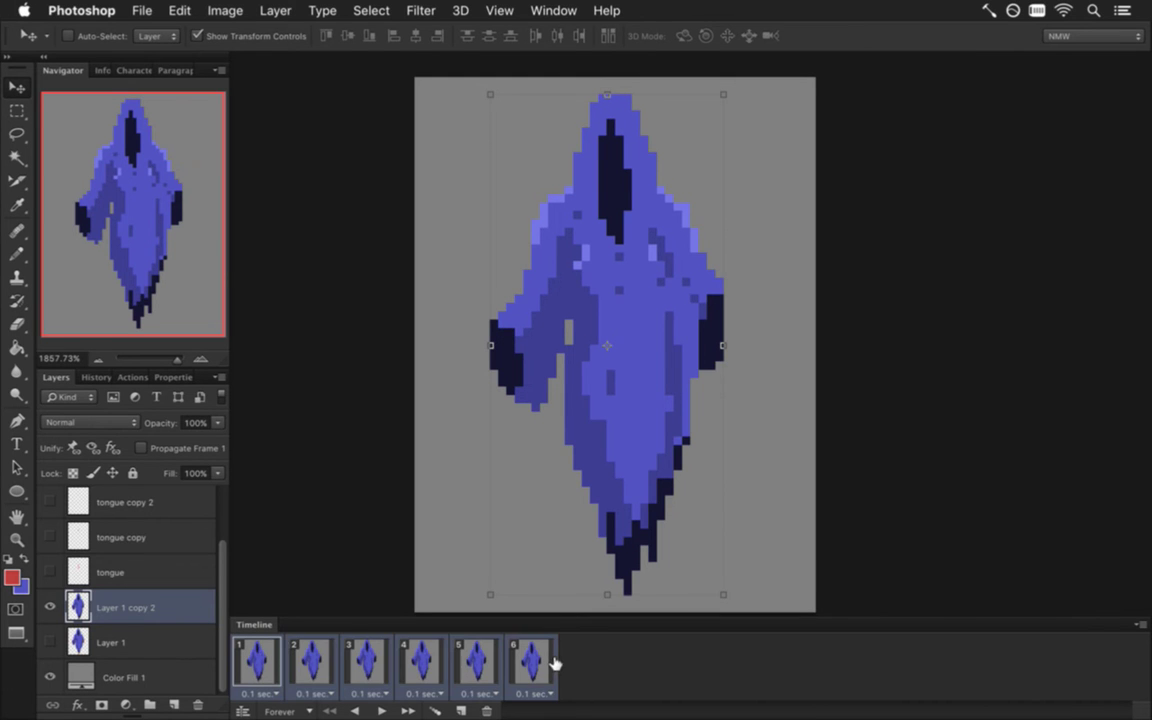
click(50, 677)
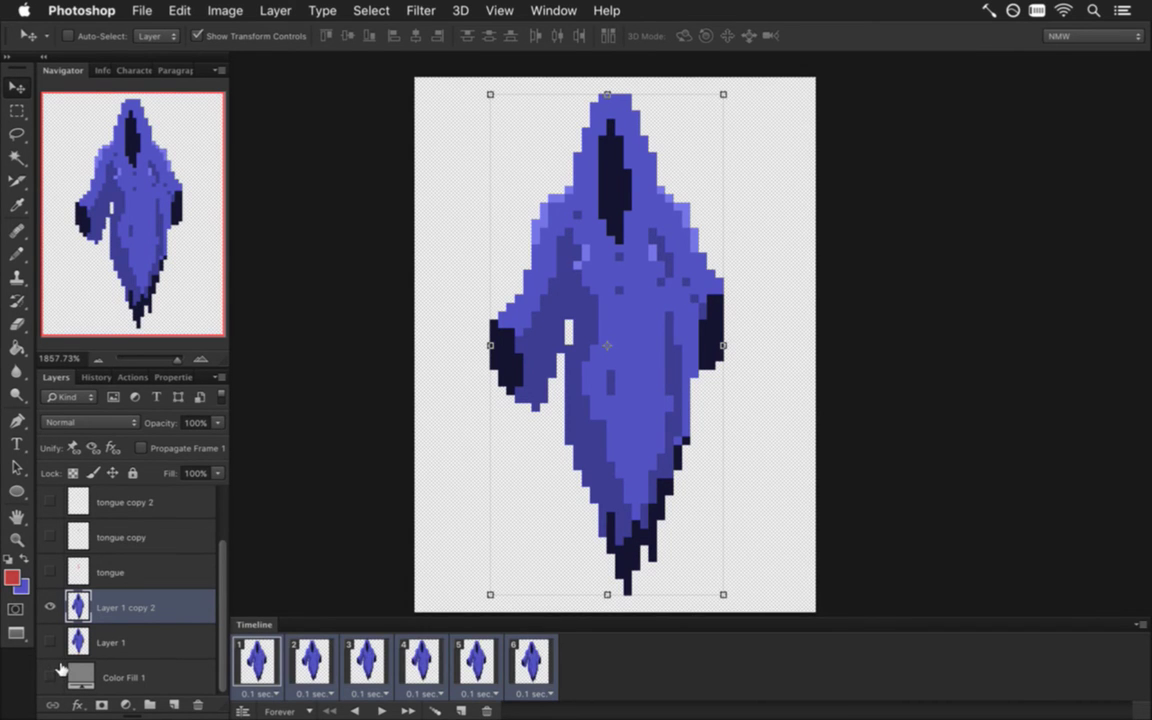
key(alt+shift+super+r)
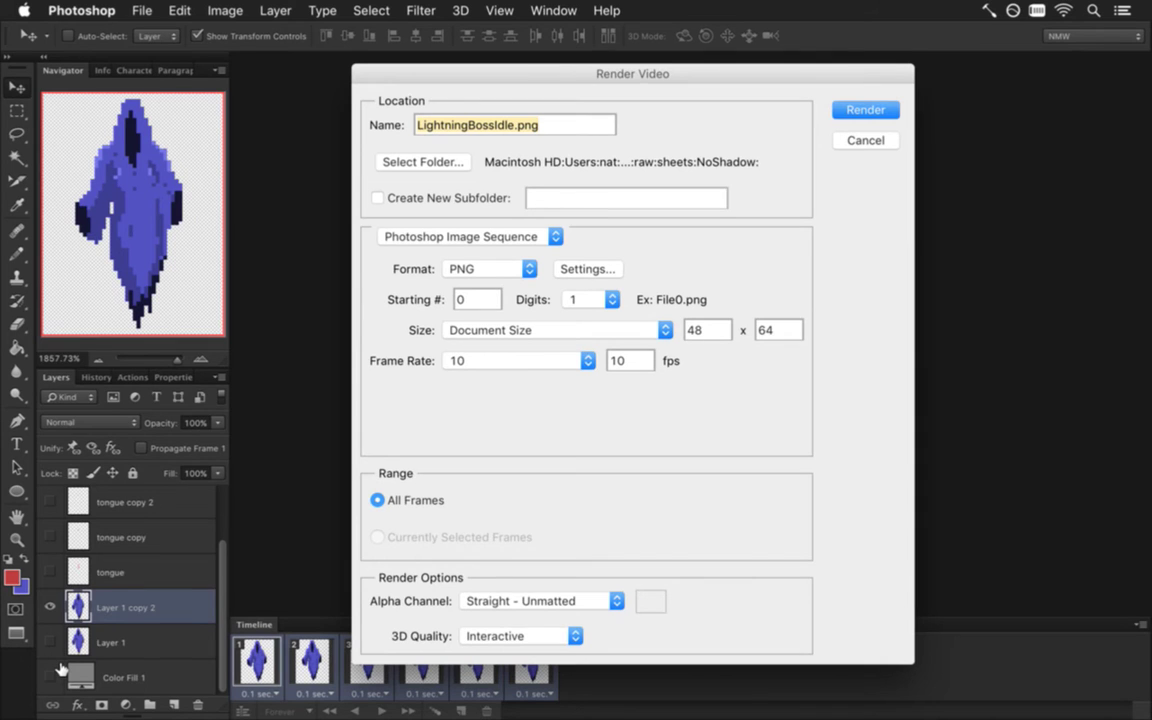
key(Return)
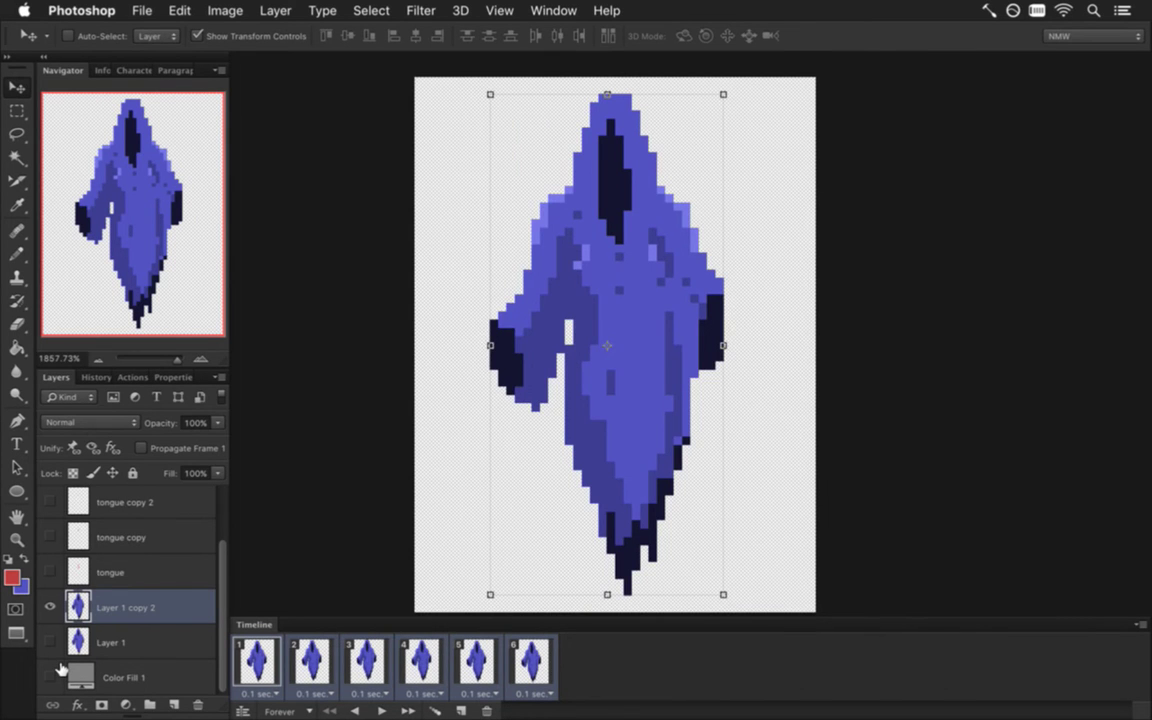
Switch to Xcode and bring up the Lightning Boss text file in the secondary editor in place of Entities.txt
key(super+Tab)
key(super+Tab)
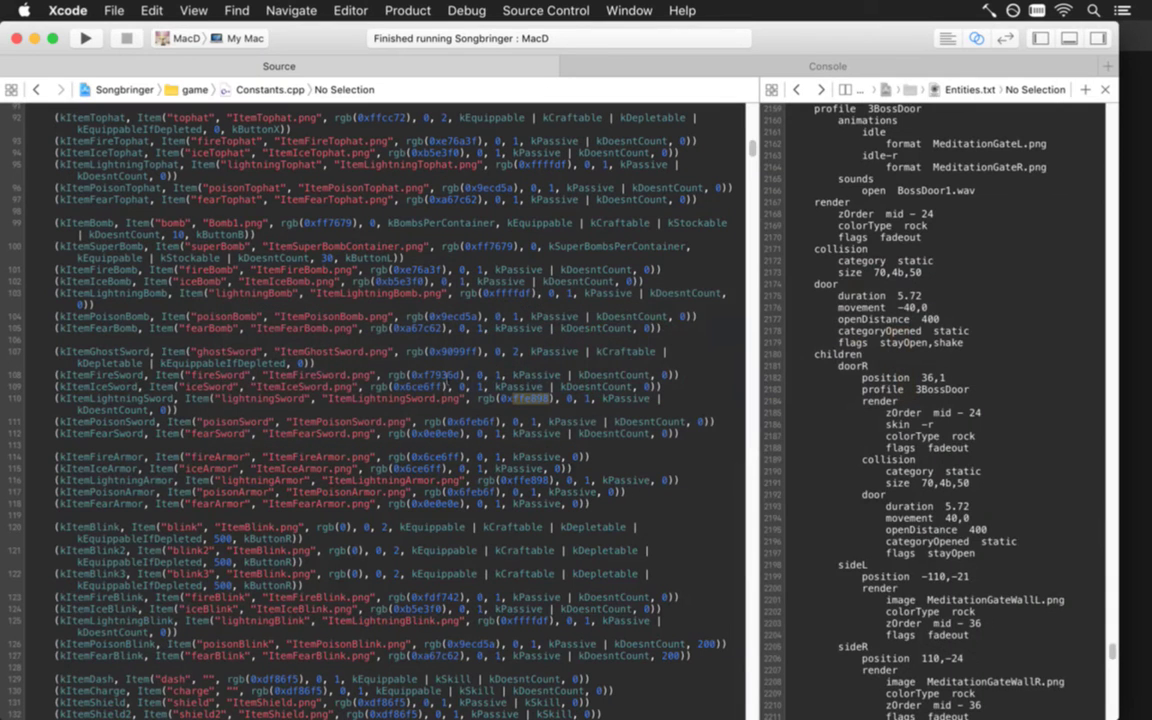
click(460, 351)
key(alt+super+grave)
key(ctrl+super+Left)
key(ctrl+super+Left)
key(ctrl+super+Left)
key(ctrl+super+Left)
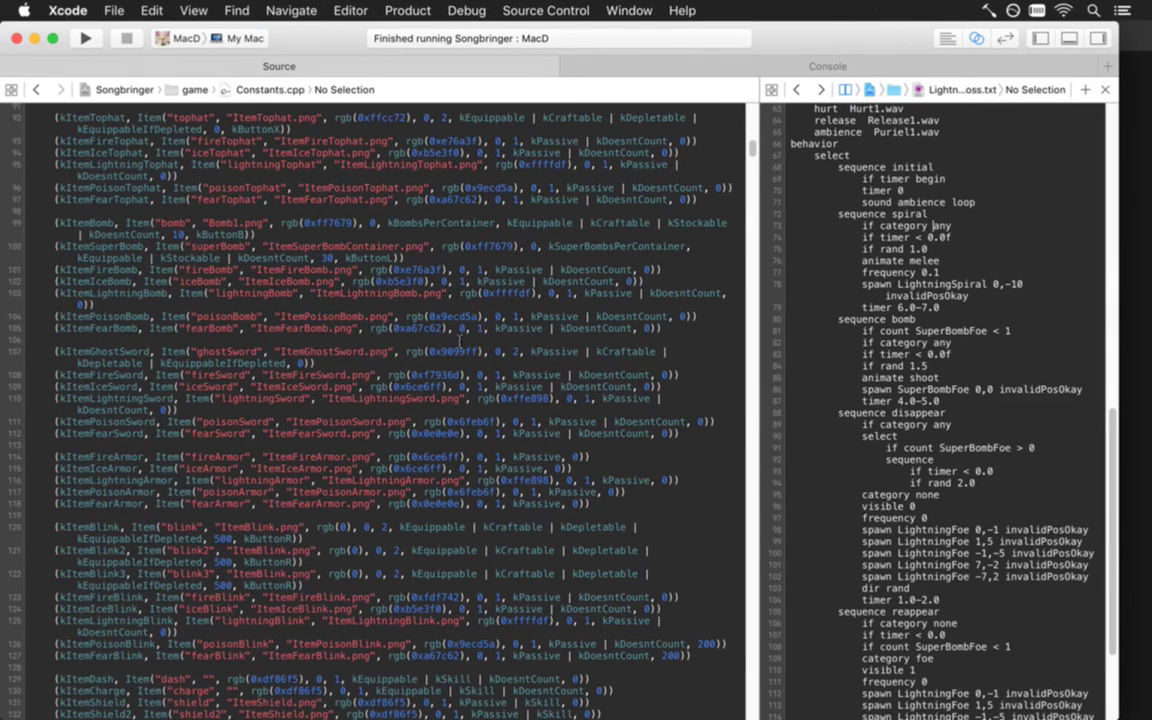
Change the idle animation's format to LightningBossIdle#.png and run the game
scroll(933, 226, up, 15)
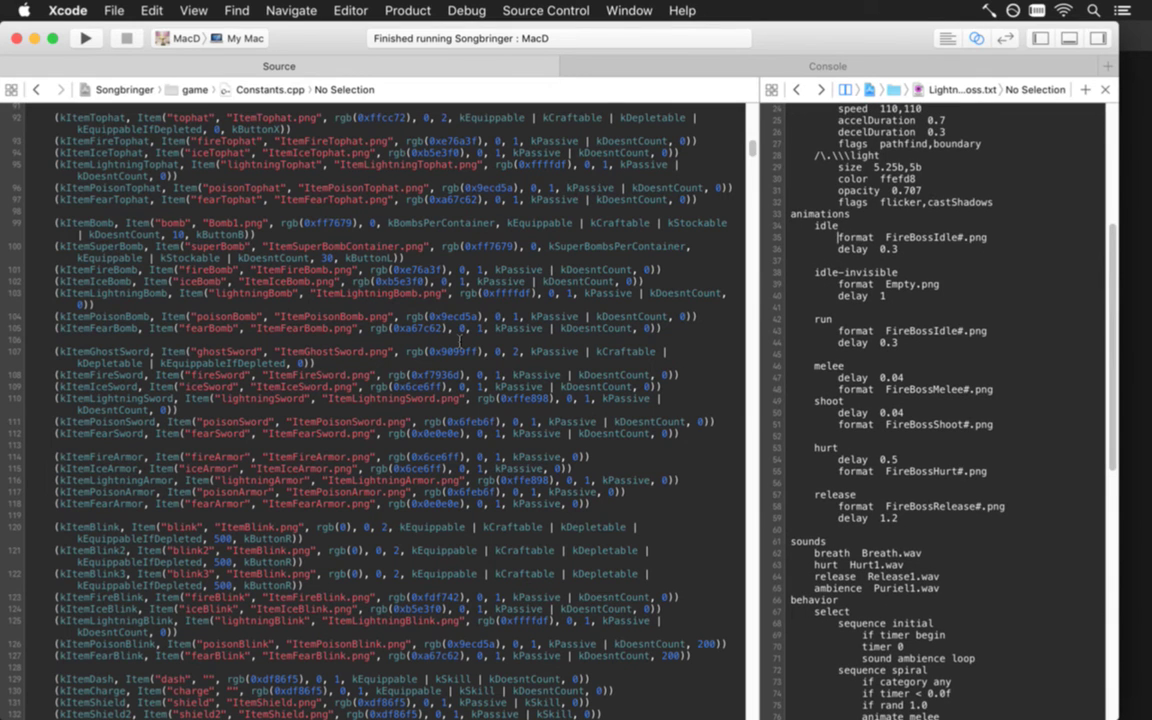
key(Delete)
key(Delete)
key(Delete)
key(Delete)
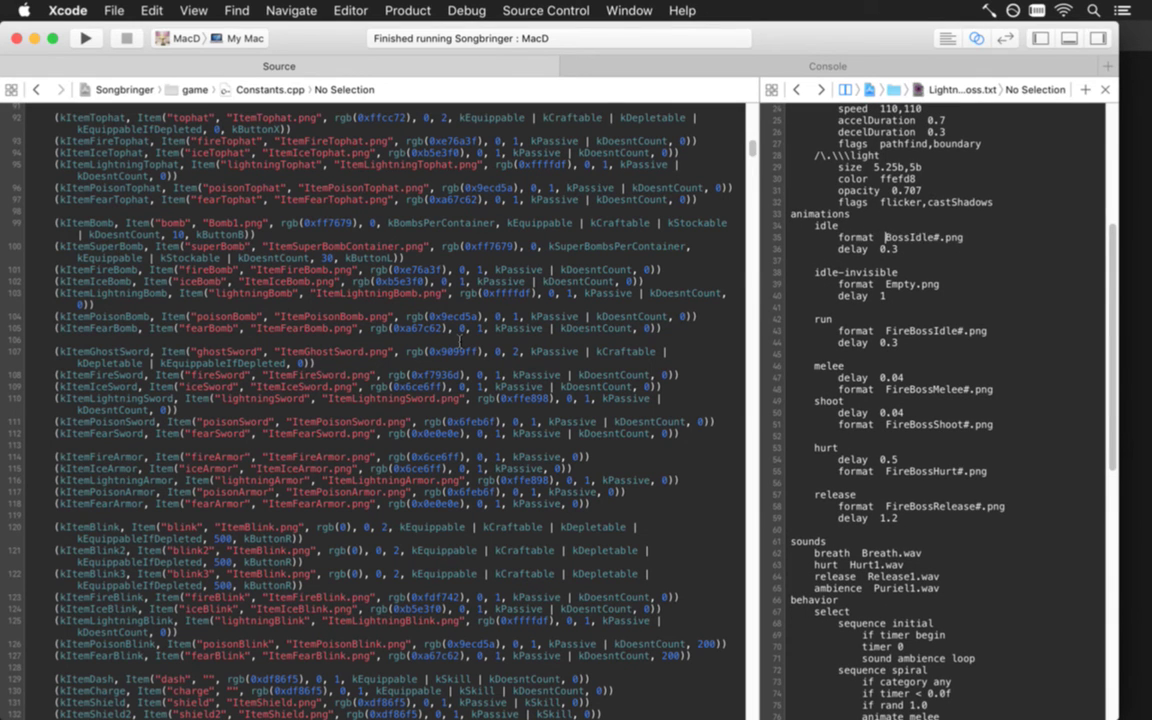
text(Lightning)
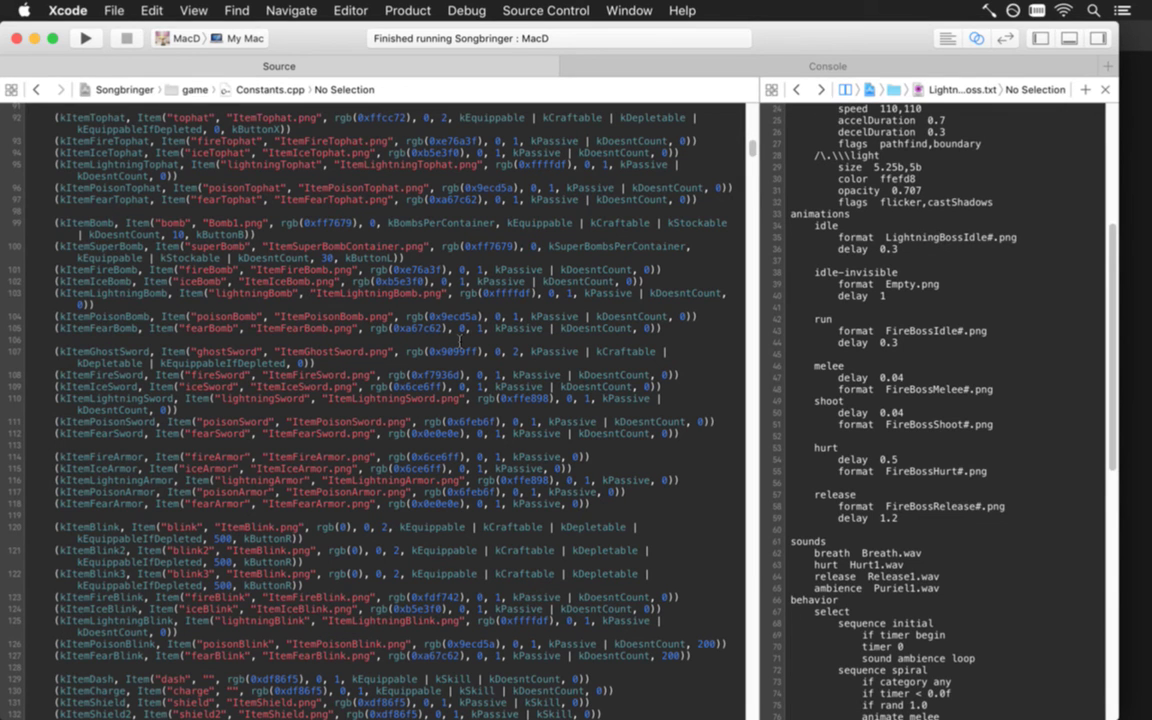
key(super+r)
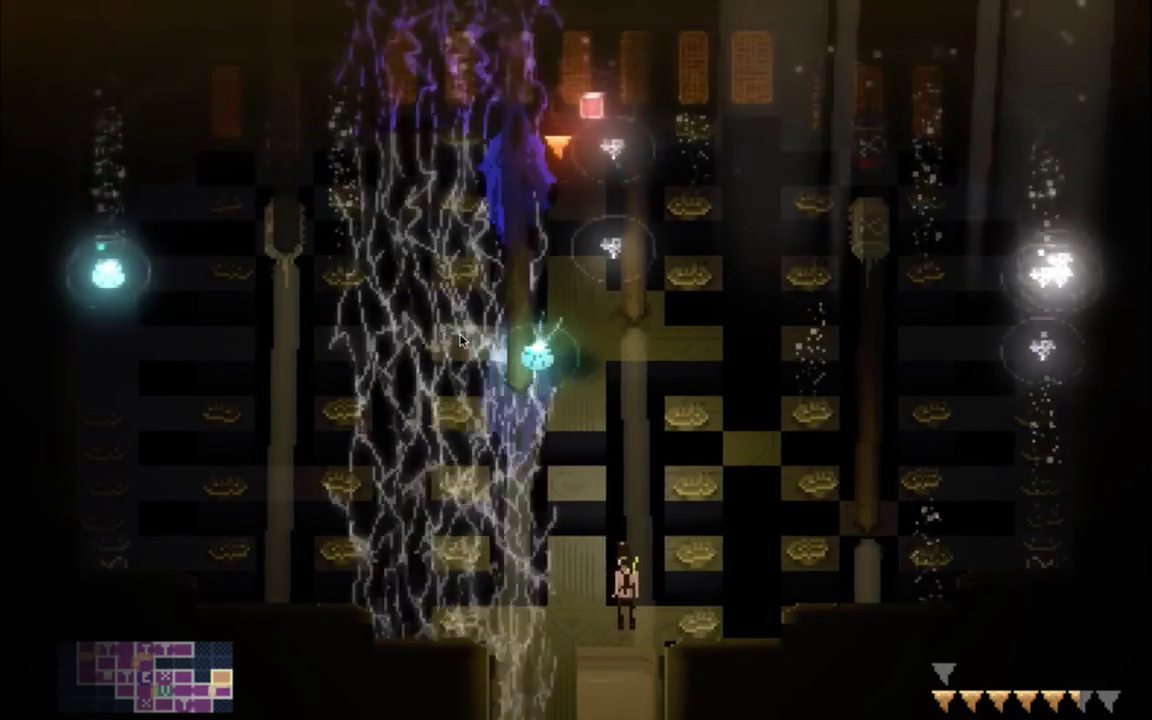
Pause the running game and open its options
key(Escape)
key(Down)
key(Return)
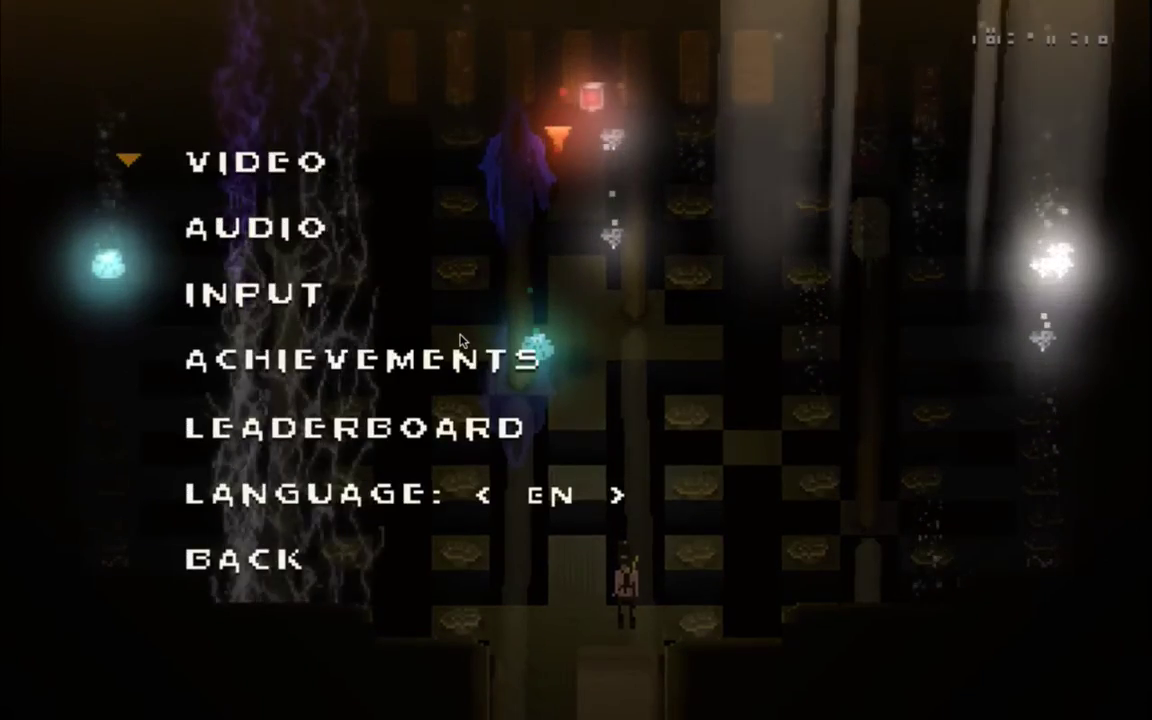
key(Return)
key(Down)
key(Down)
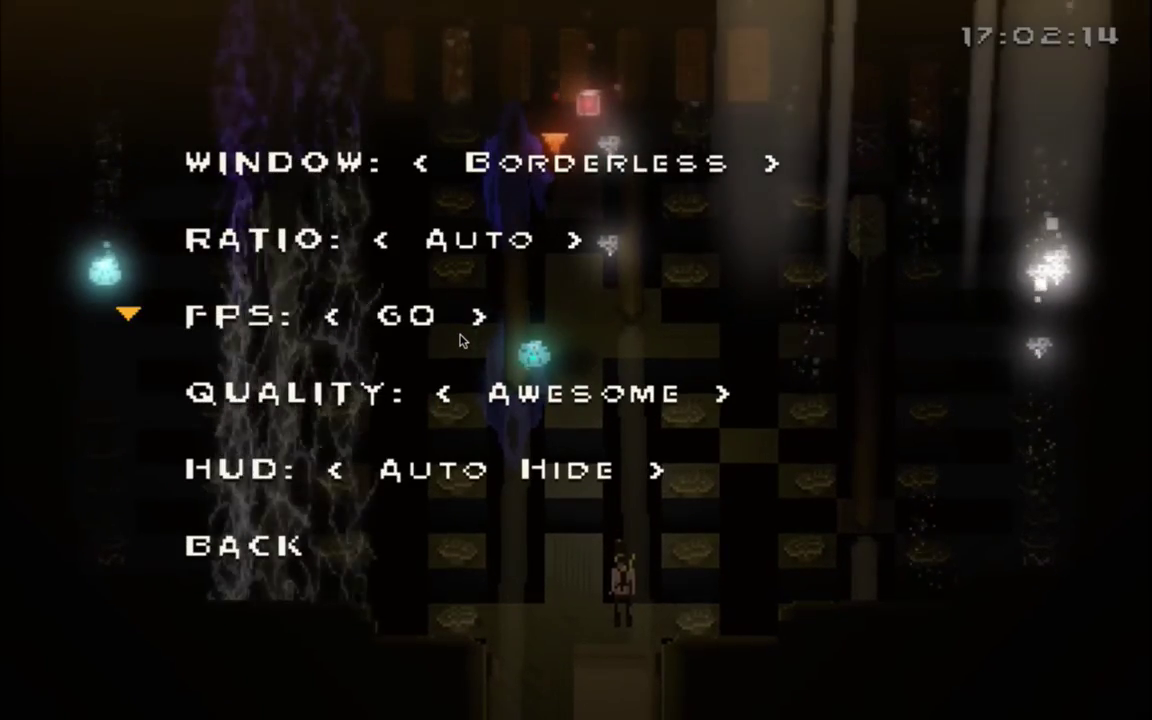
key(Escape)
Set the music volume to 10 in the game's audio options
key(Down)
key(Return)
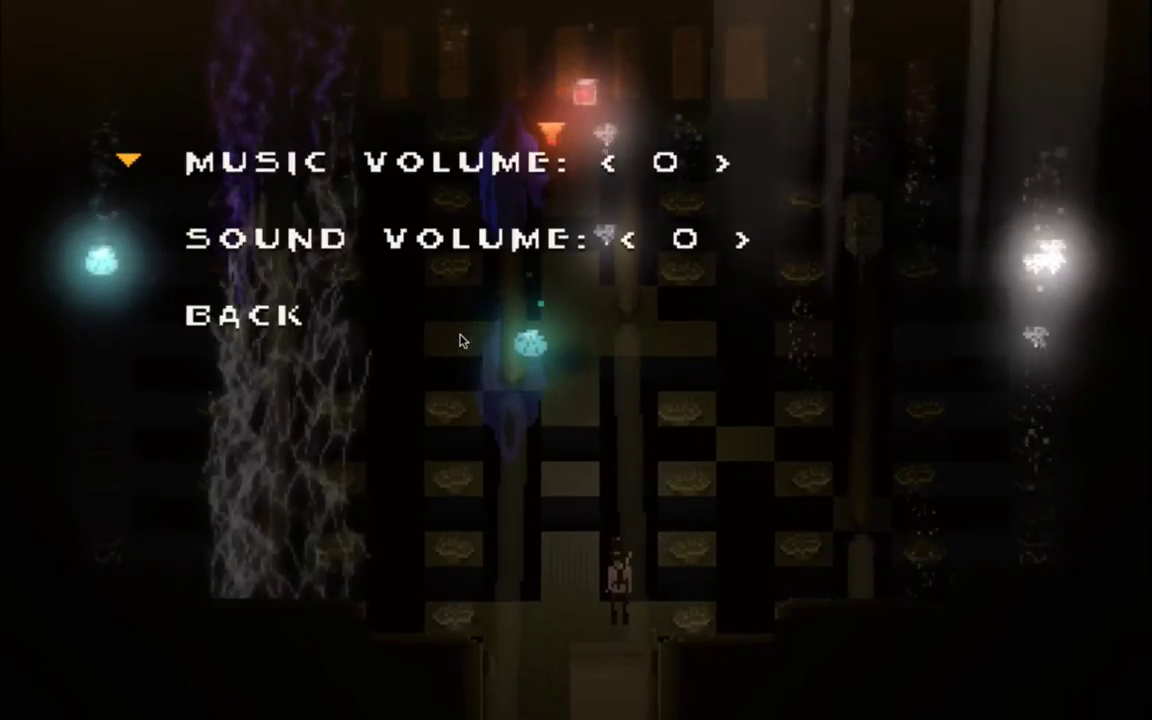
key(Right)
key(Right)
key(Right)
key(Right)
key(Right)
key(Right)
key(Right)
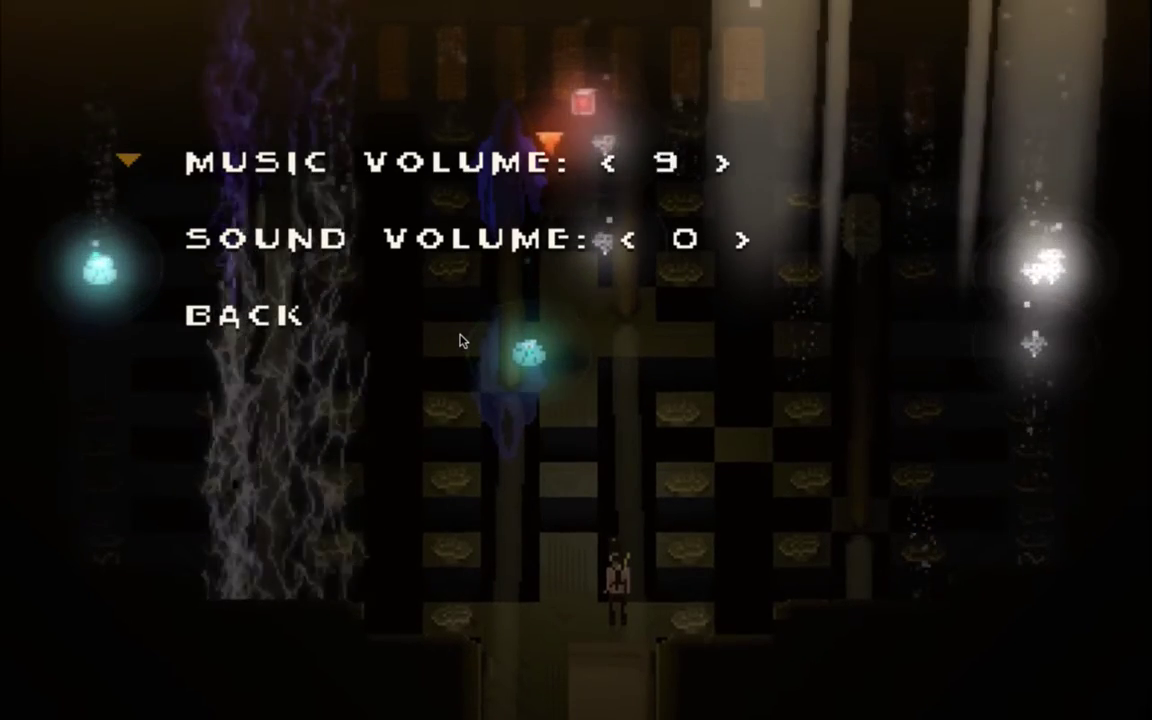
Set the game's sound volume to 9 and resume play
key(Down)
key(Right)
key(Right)
key(Right)
key(Right)
key(Right)
key(Right)
key(Right)
key(Right)
key(Right)
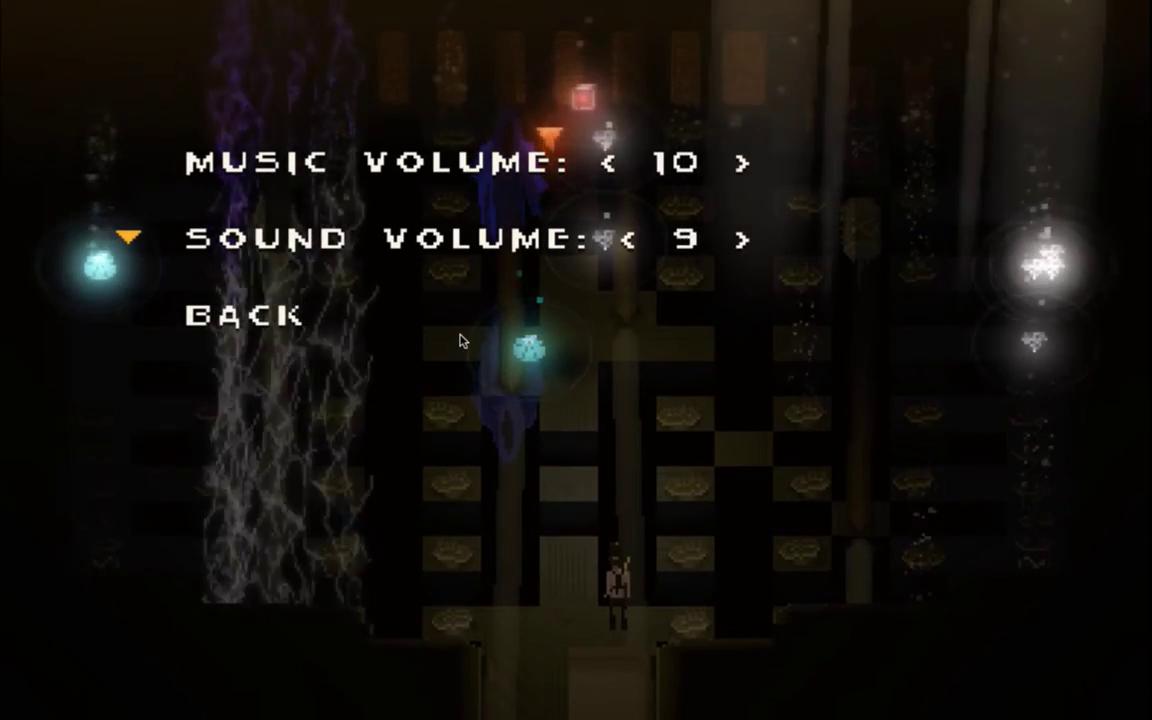
key(Escape)
key(Escape)
key(Escape)
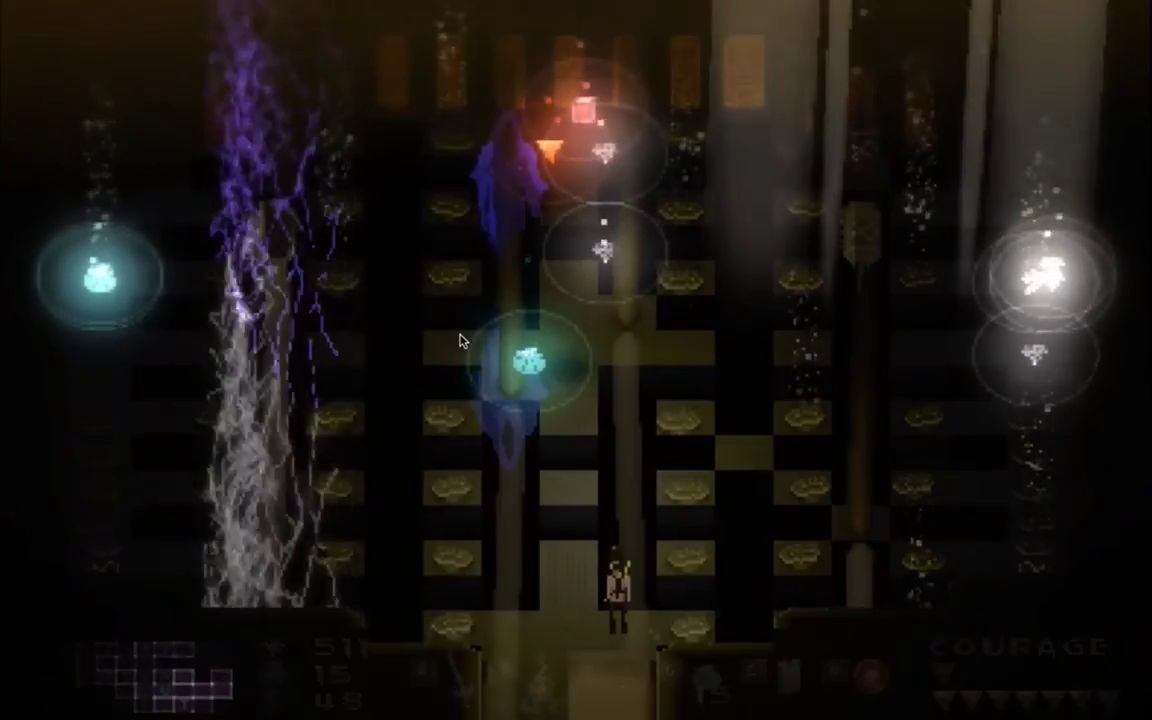
Playtest the Lightning Boss fight, moving the hero up the hall and using the equipped items to check the idle animation
key(Left)
key(Up)
key(d)
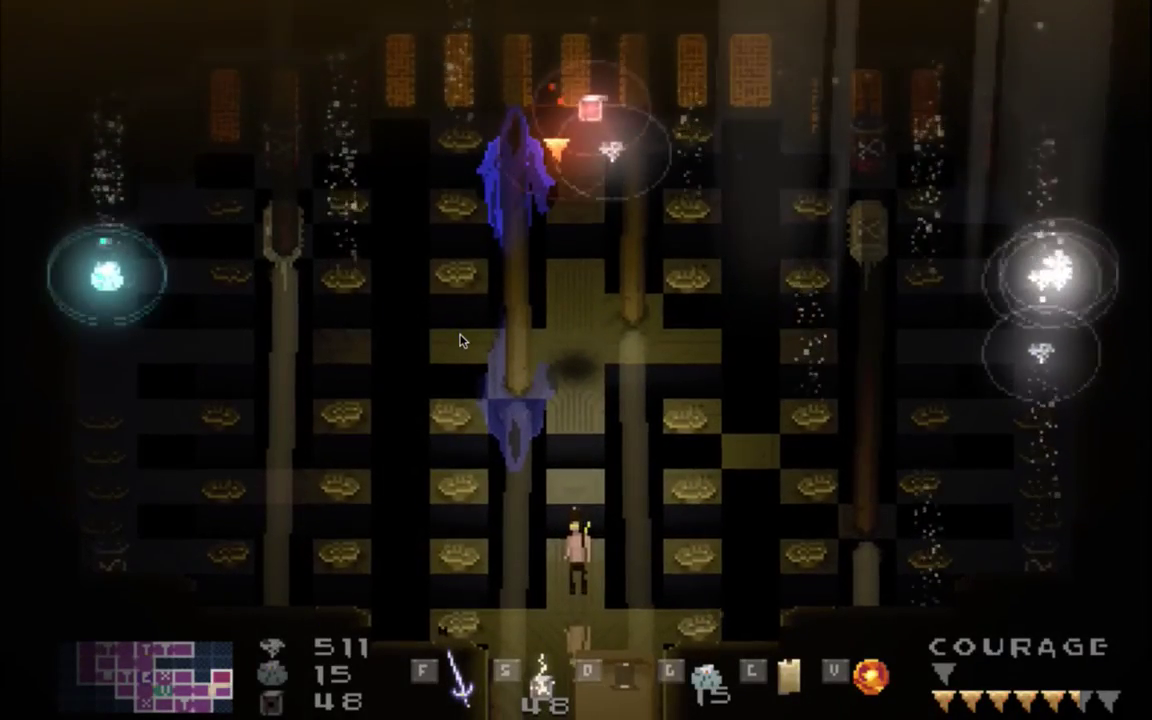
key(f)
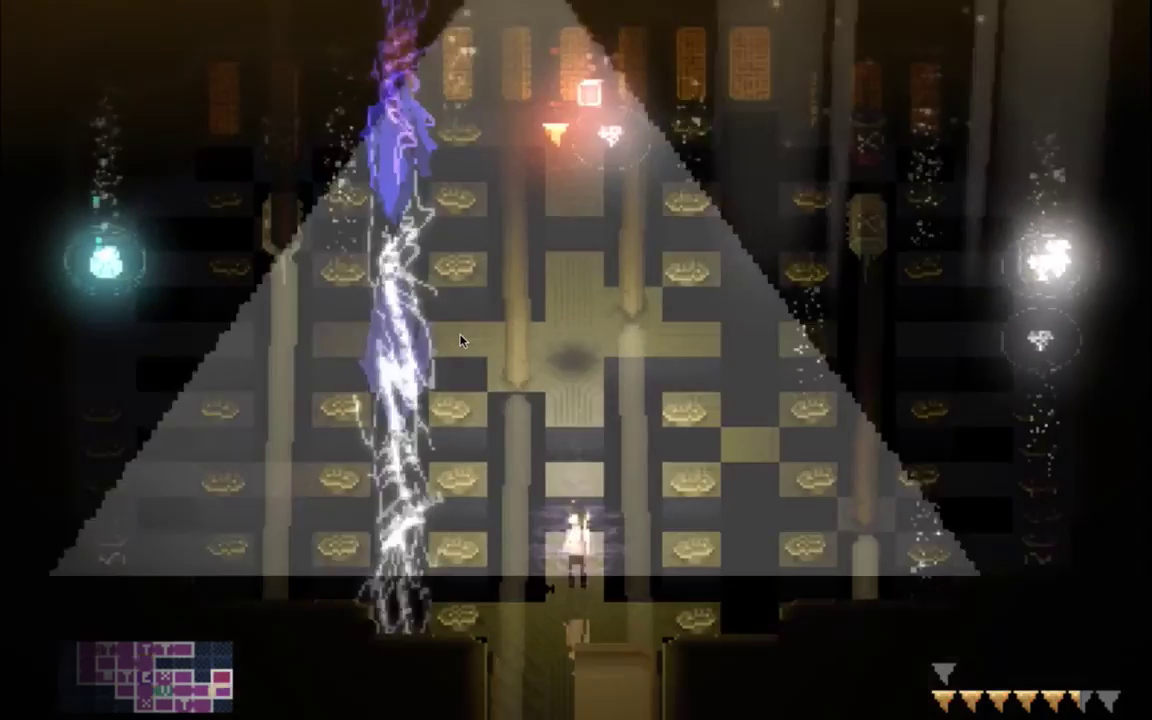
key(s)
key(w)
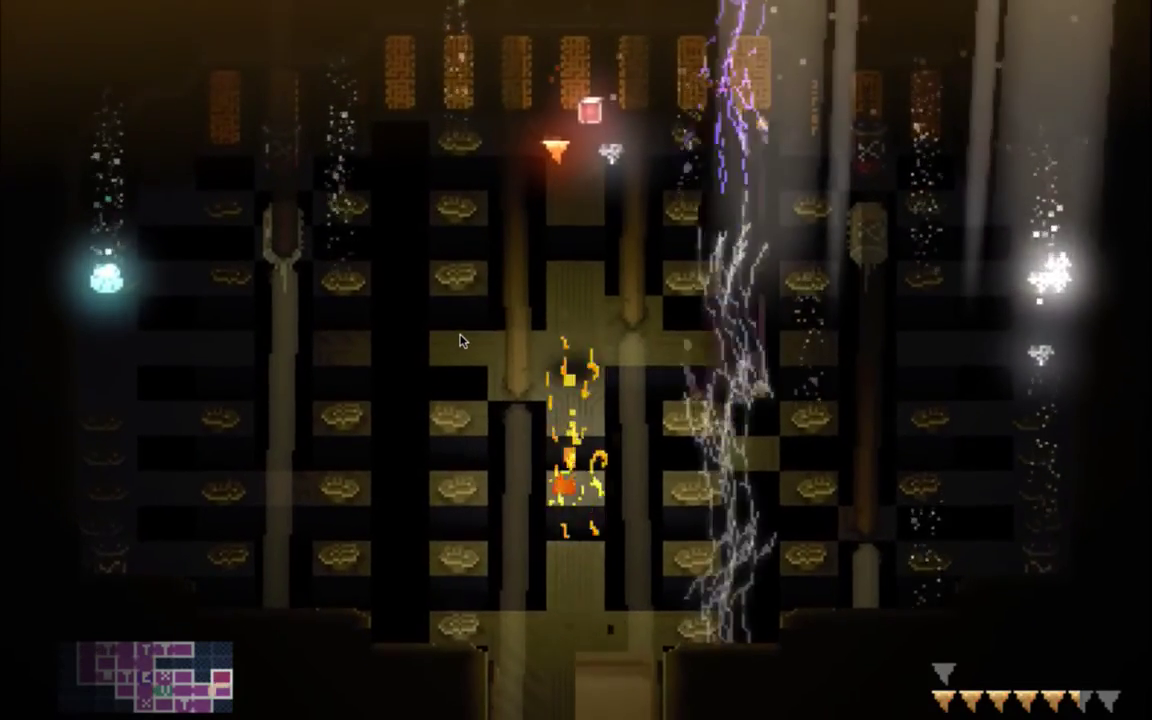
key(Right)
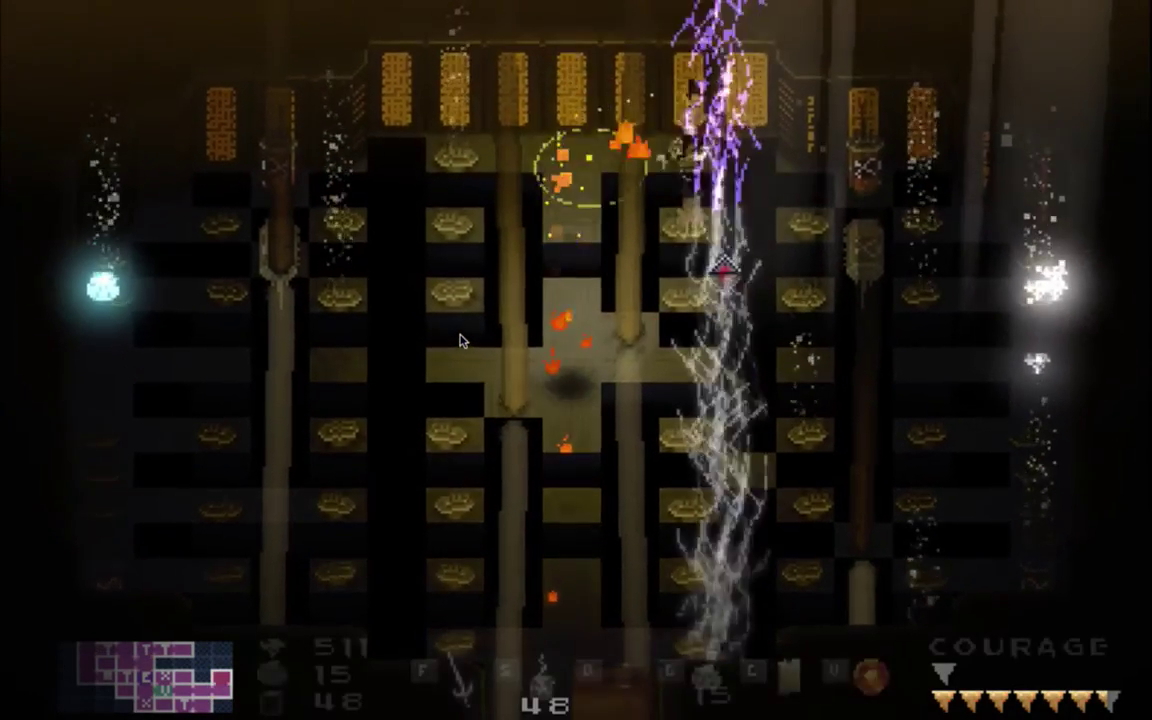
key(Left)
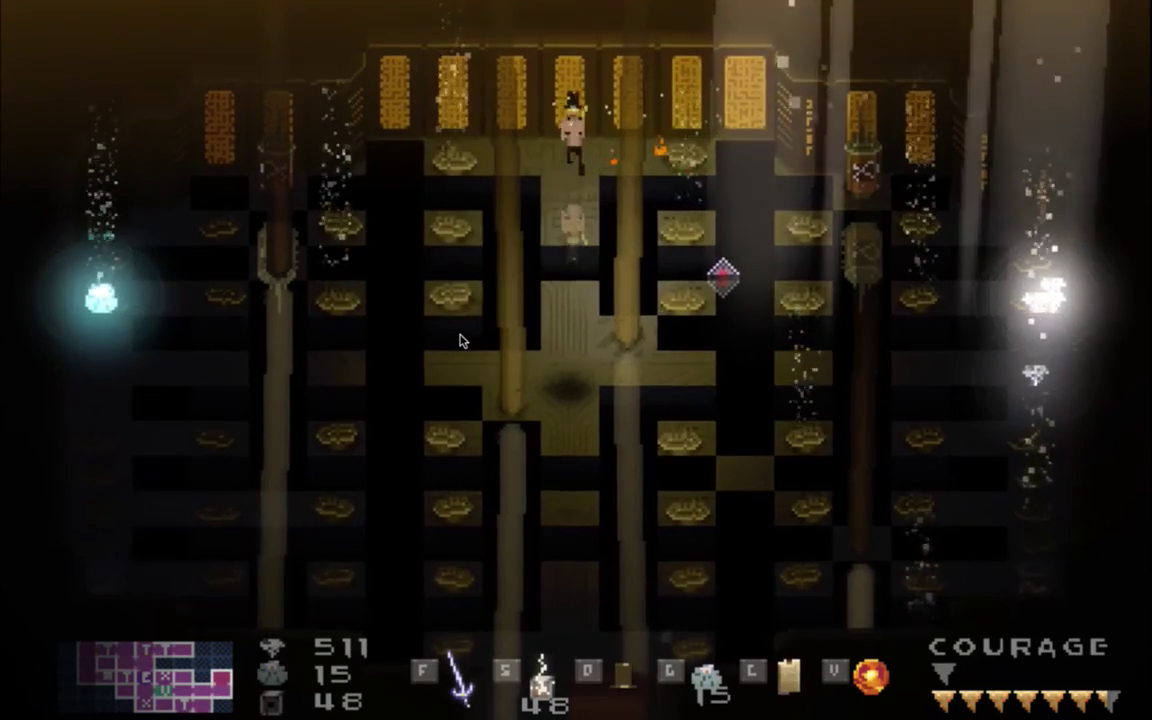
Playtest the Lightning Boss fight, moving the hero down, back up and across the hall while swinging the sword
key(Down)
key(f)
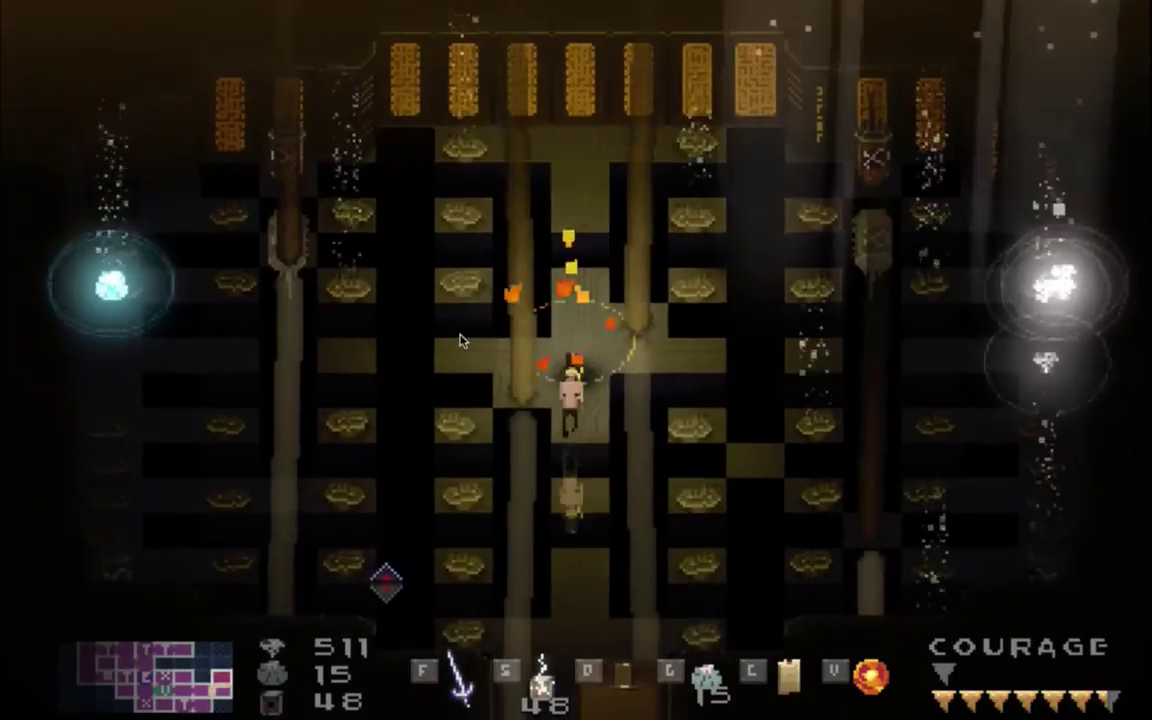
key(Up)
key(Left)
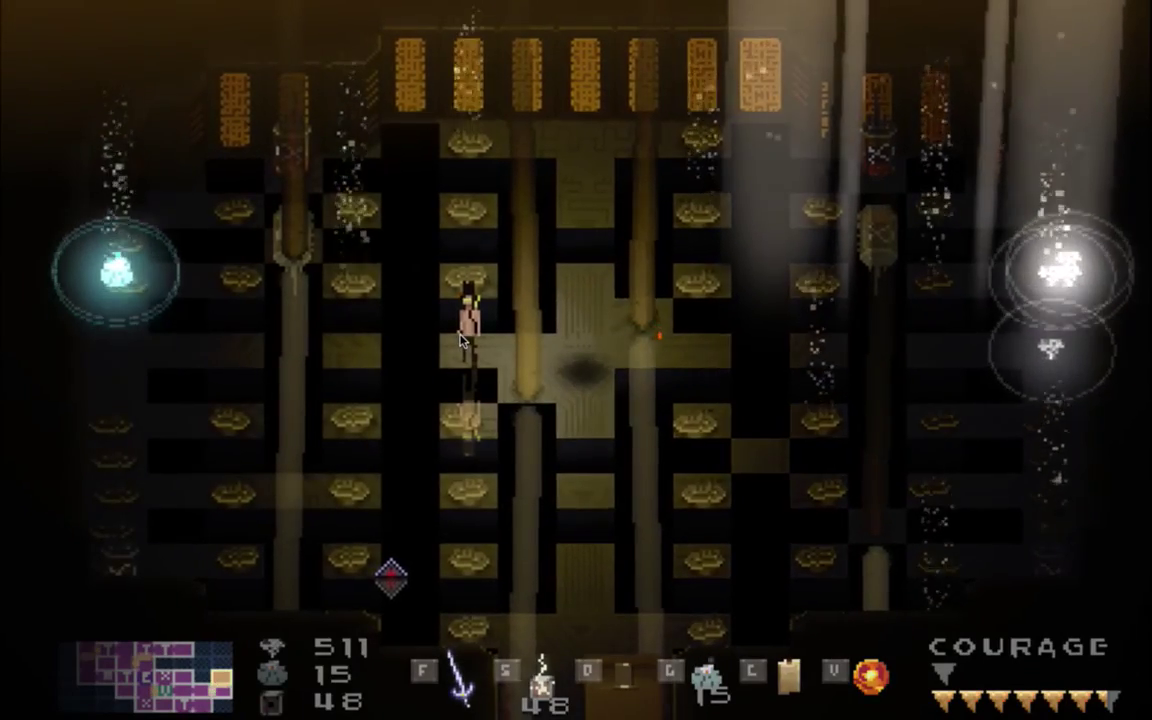
Unmute the system sound and raise its volume to hear the game audio
key(XF86AudioMute)
key(XF86AudioRaiseVolume)
key(XF86AudioRaiseVolume)
key(XF86AudioRaiseVolume)
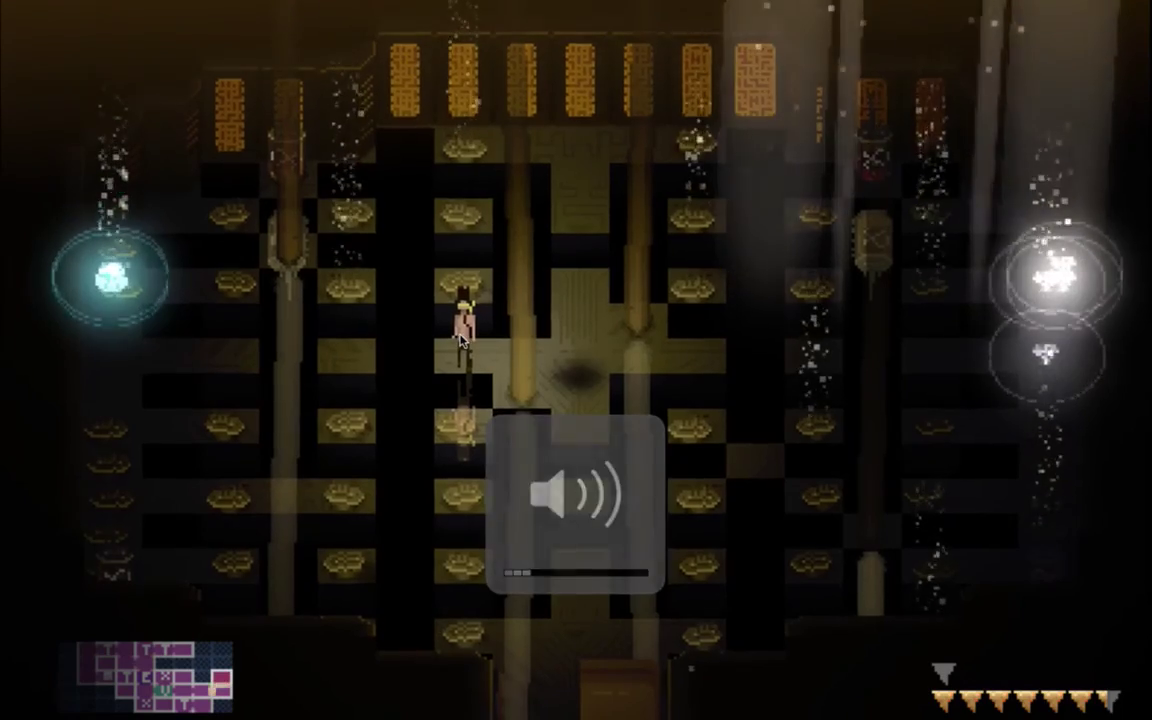
Fight the Lightning Boss with the sword and equipped item to hear the lightning strikes, and turn the system volume down to silence
key(v)
key(f)
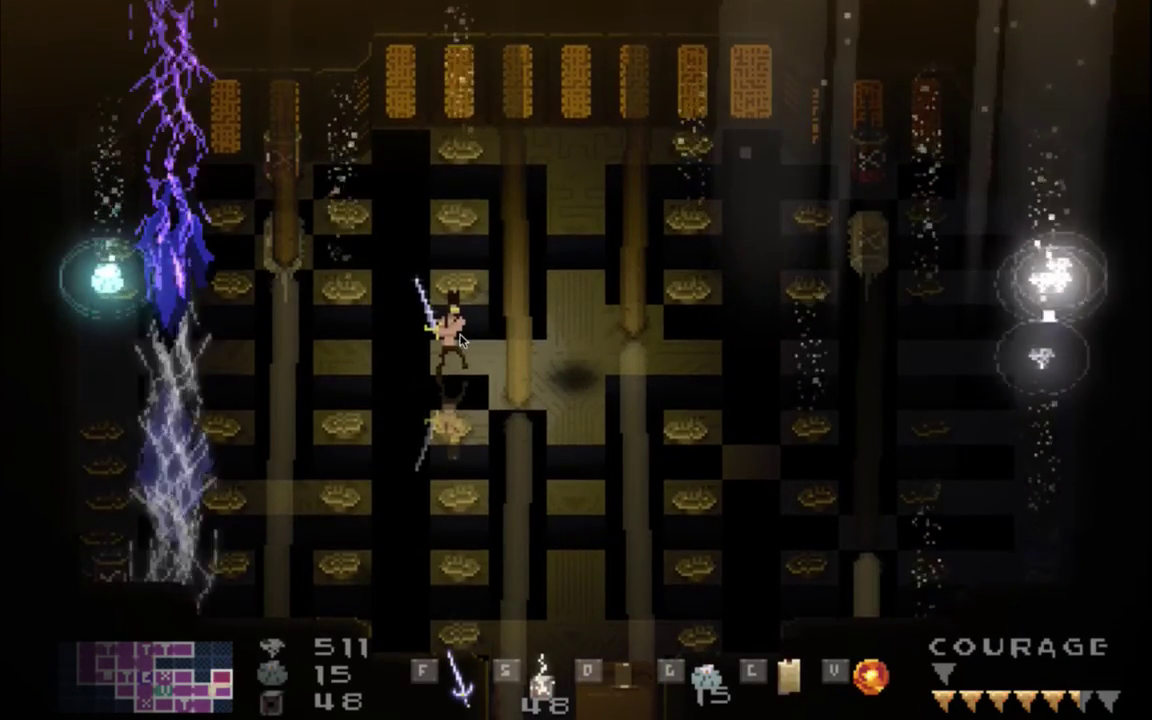
key(Left)
key(v)
key(v)
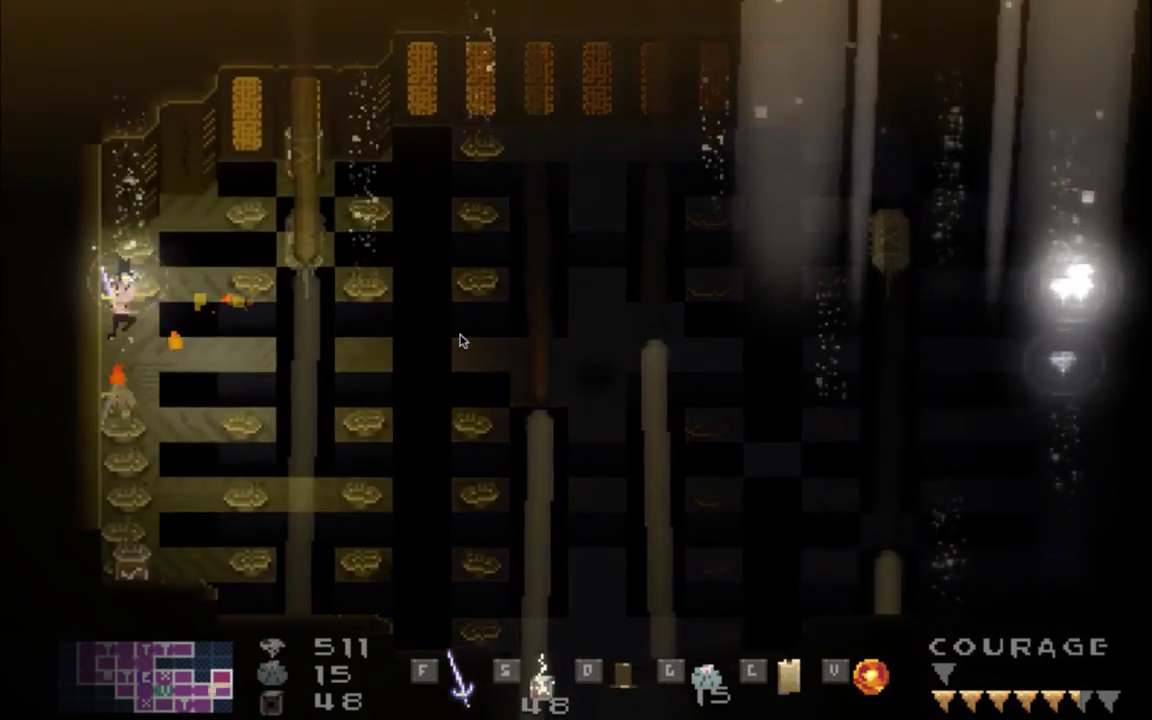
key(Right)
key(v)
key(f)
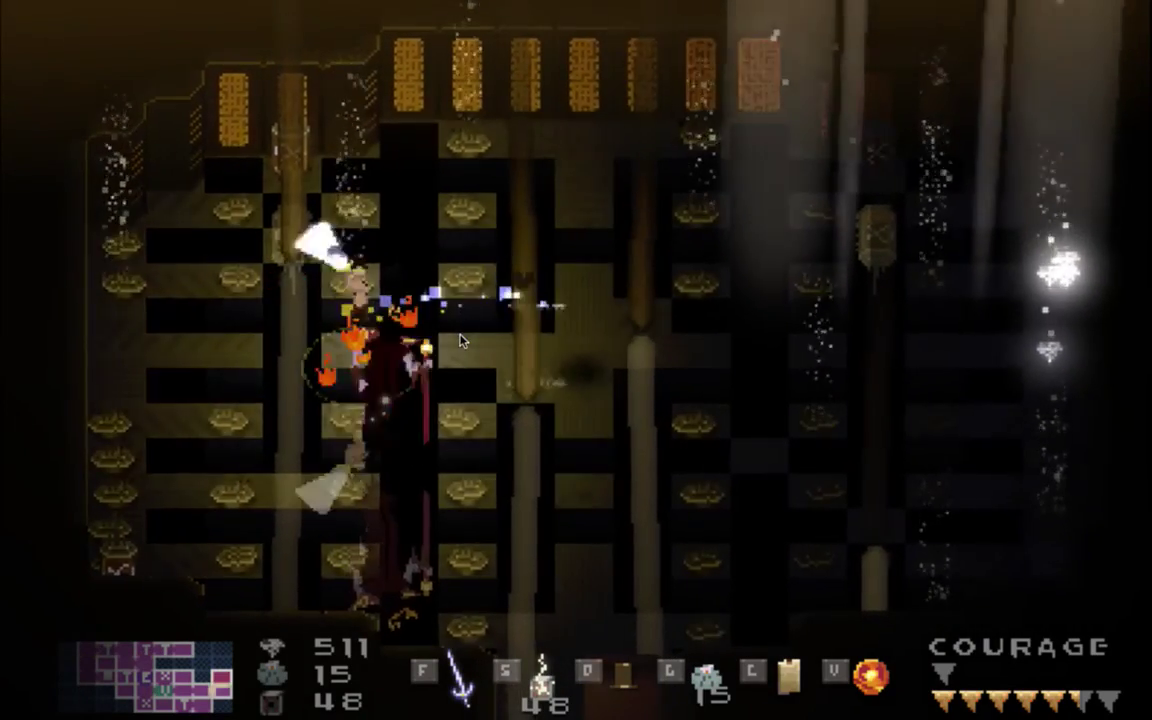
key(f)
key(v)
key(f)
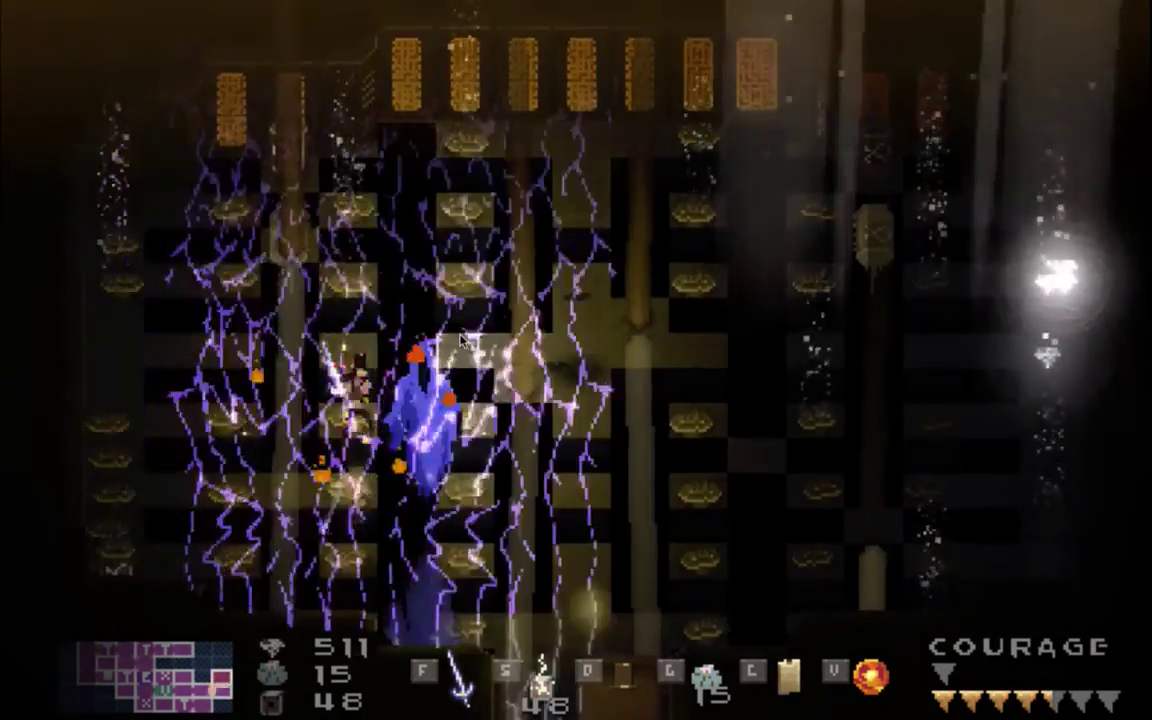
key(f)
key(f)
key(v)
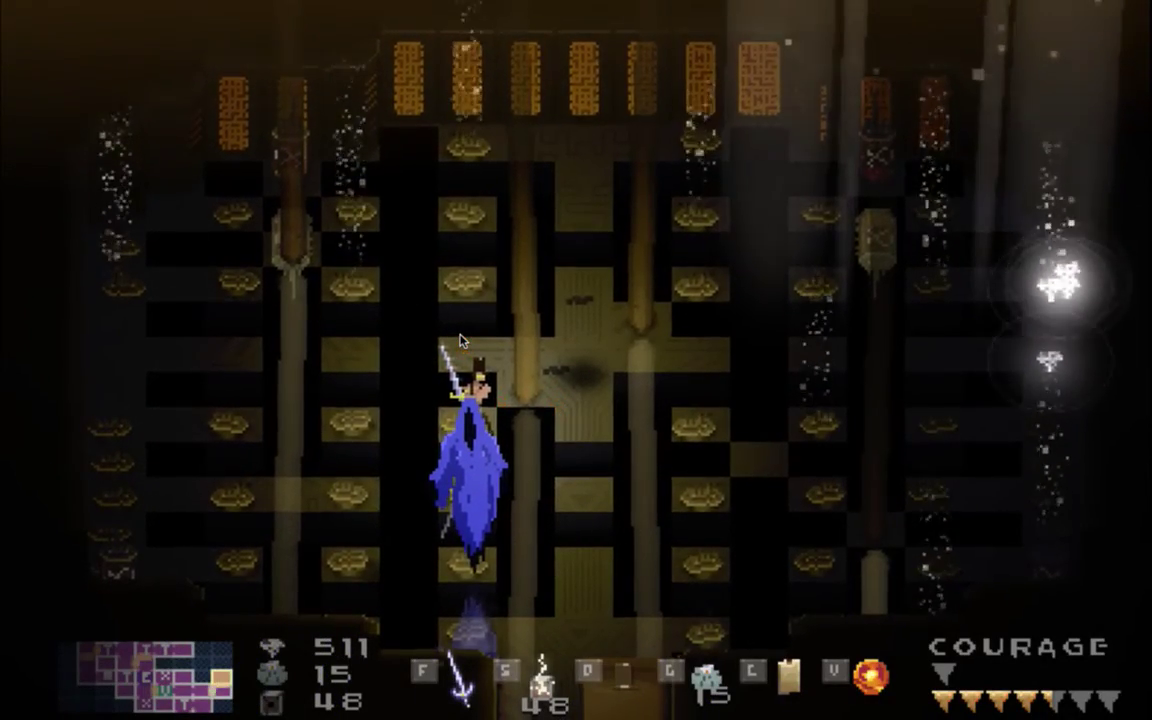
key(XF86AudioLowerVolume)
key(XF86AudioLowerVolume)
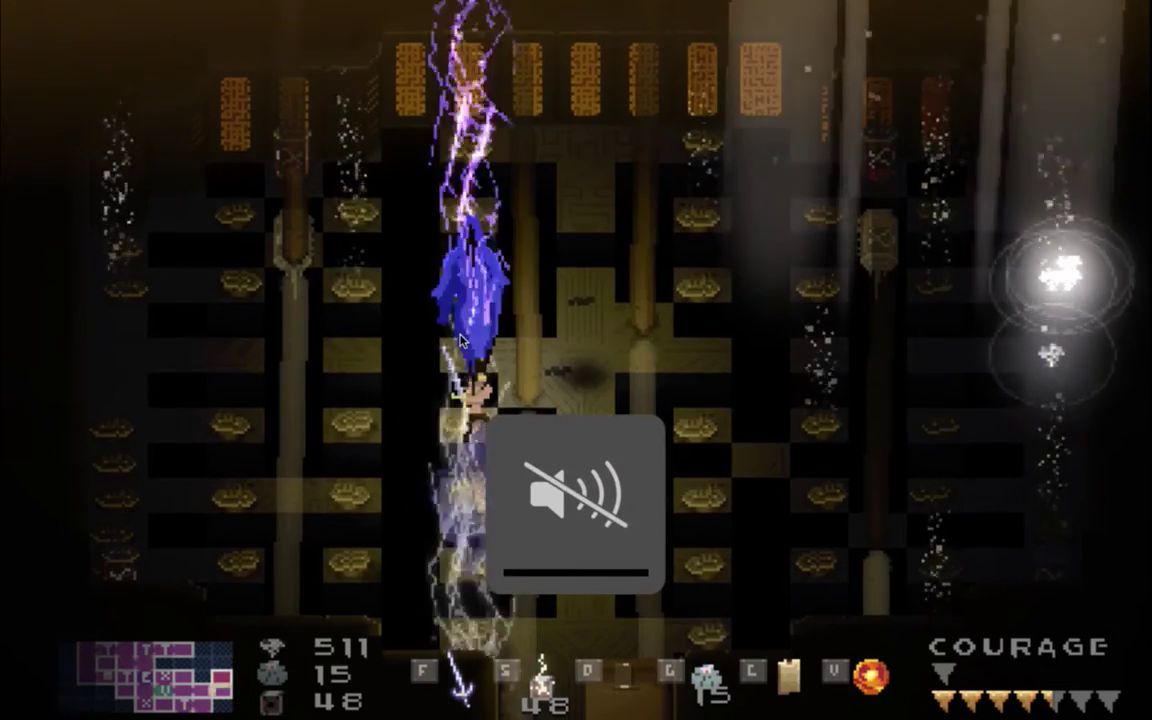
Switch to Xcode and bring up the lightning shot's definition file beside Constants.cpp
key(super+Tab)
key(super+Tab)
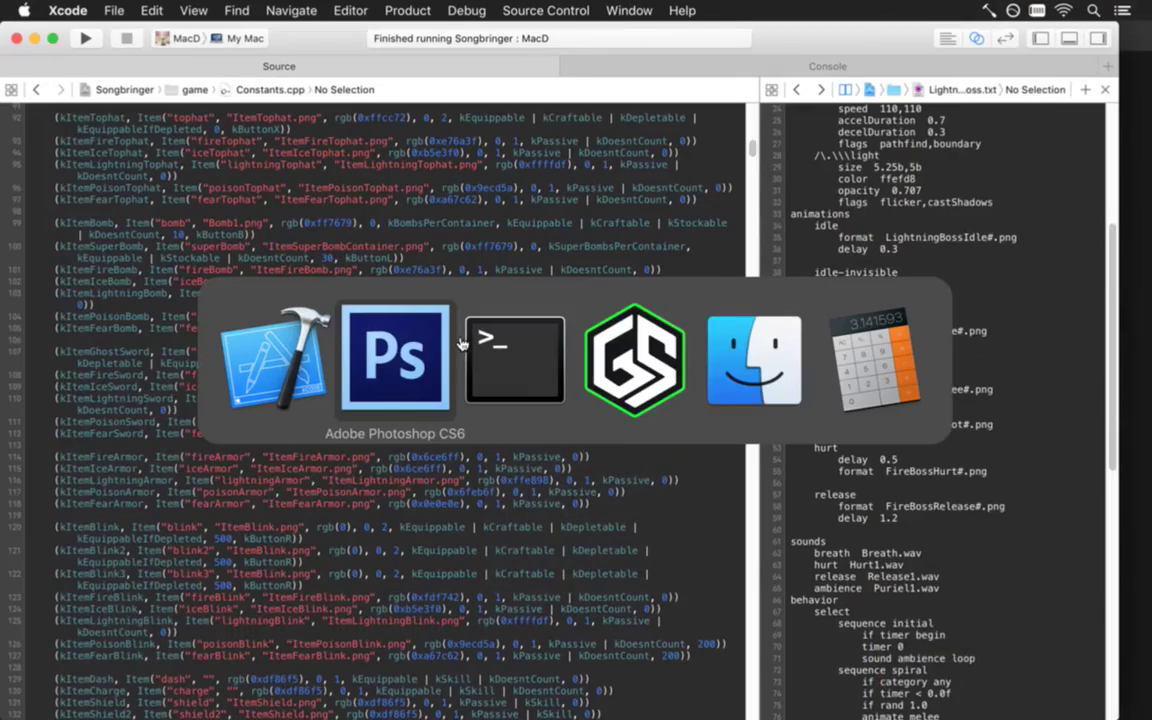
key(super+Tab)
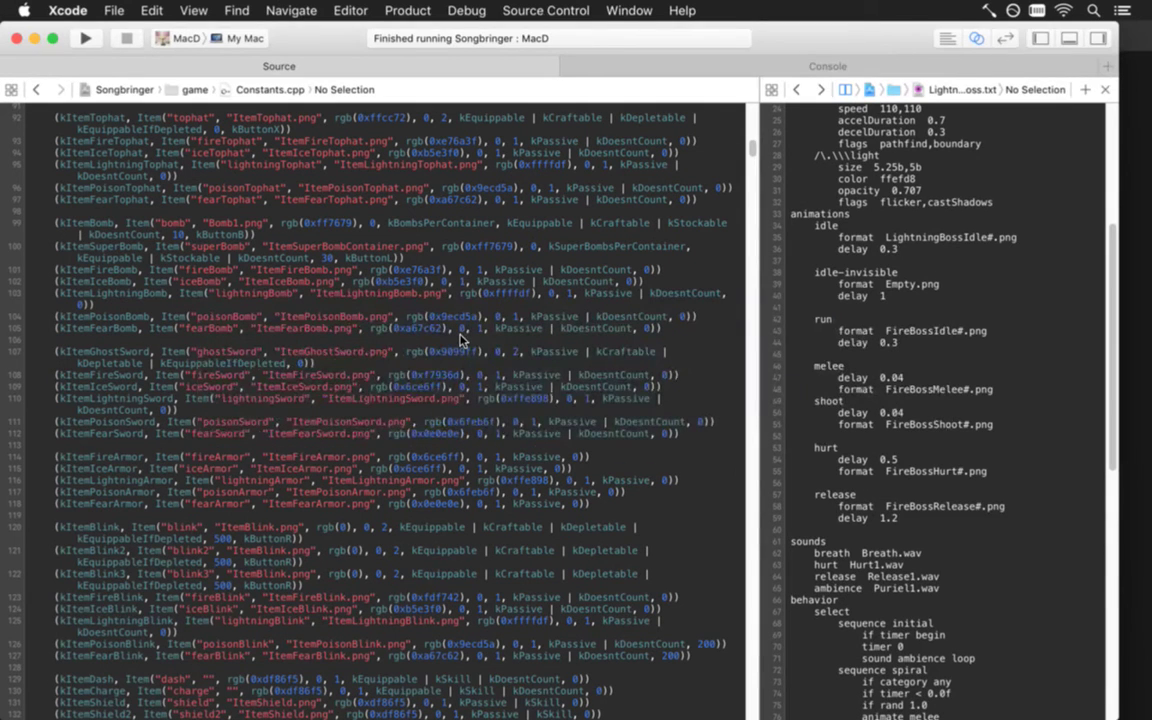
key(ctrl+super+Left)
key(ctrl+super+Left)
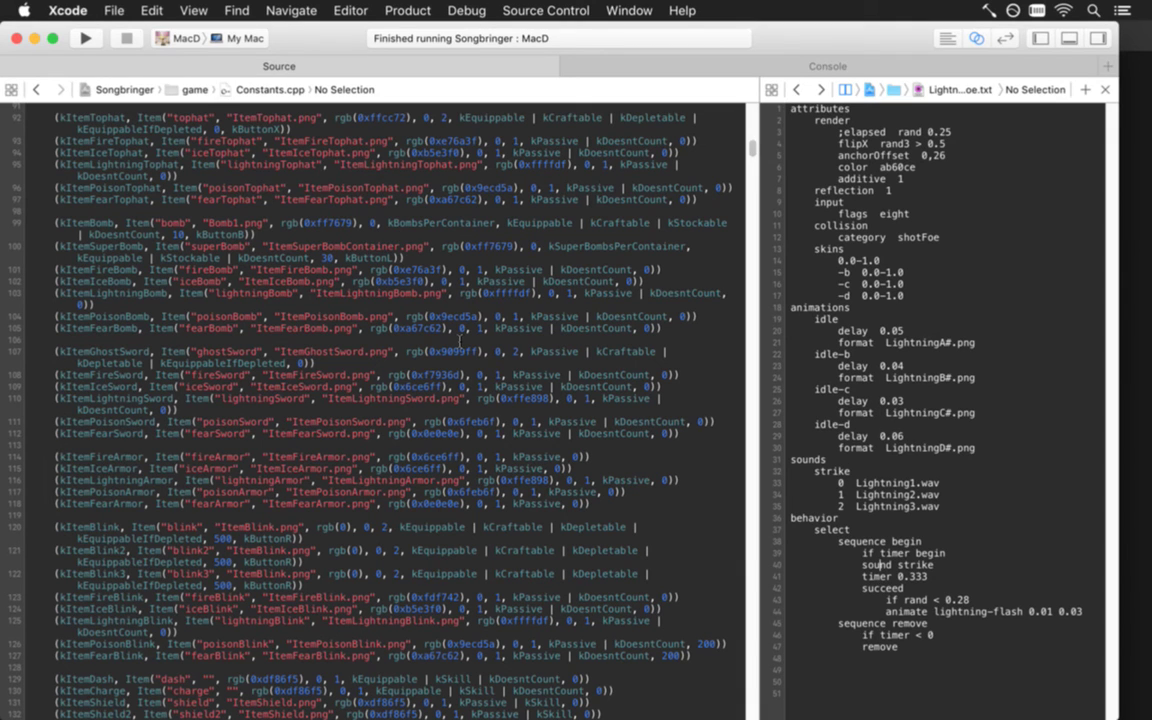
Move the begin sequence's "sound strike" line below "timer 0.333" into its own "succeed" block with the condition "if rand < 0.18"
key(shift+Down)
key(super+x)
key(Down)
key(Down)
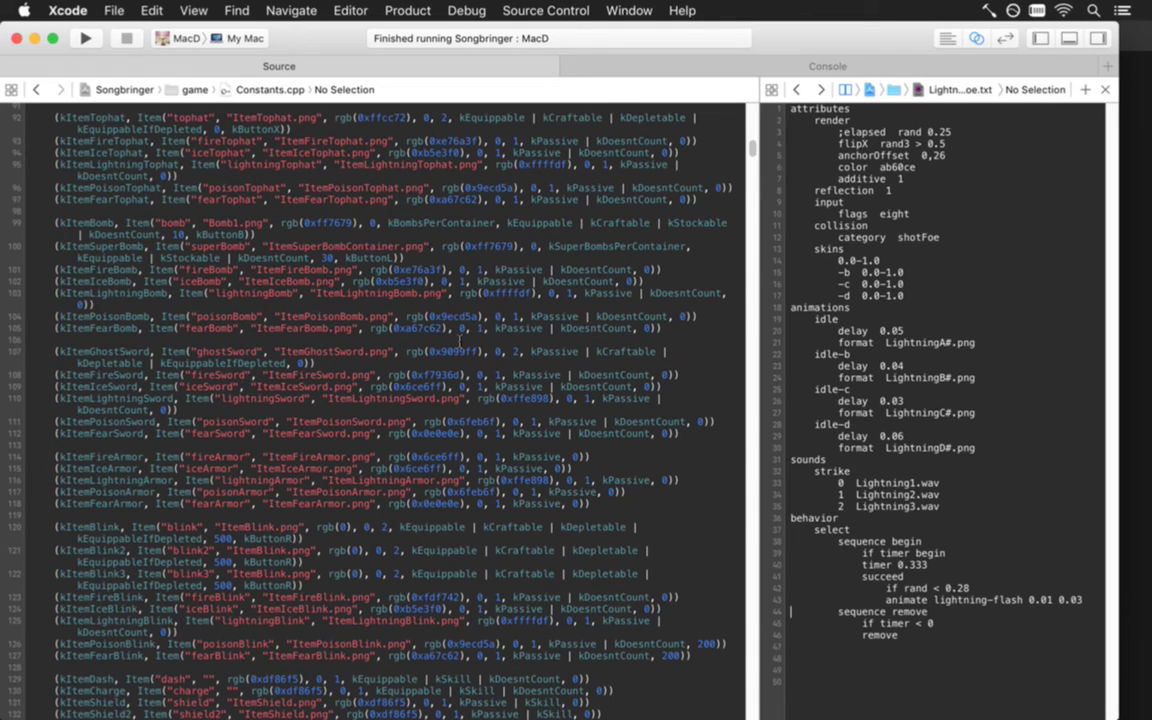
key(super+v)
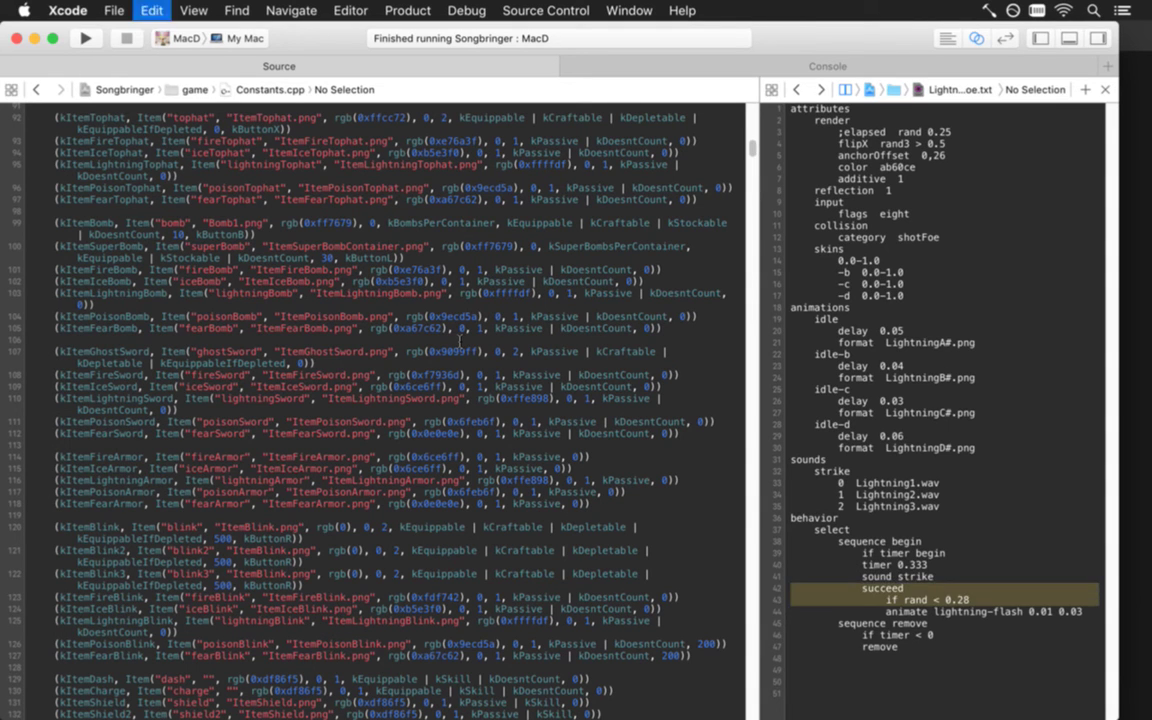
key(super+v)
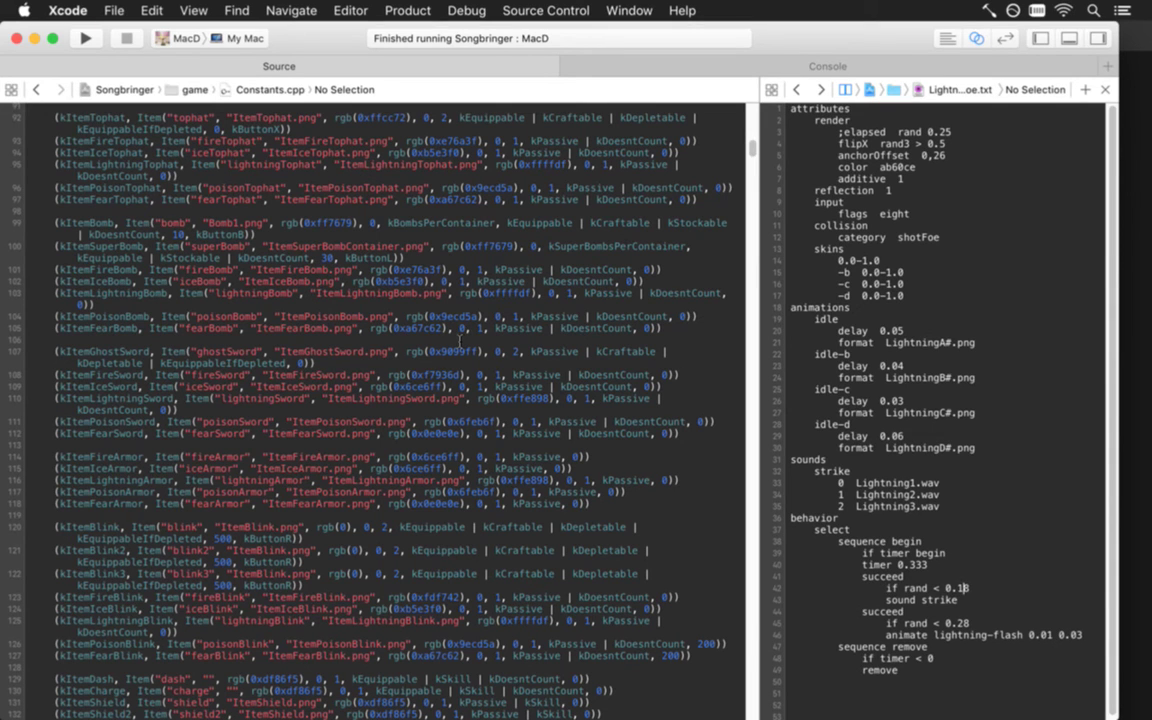
Run the game with the system volume raised and fight the Lightning Boss with the sword to check the strike sounds
key(super+r)
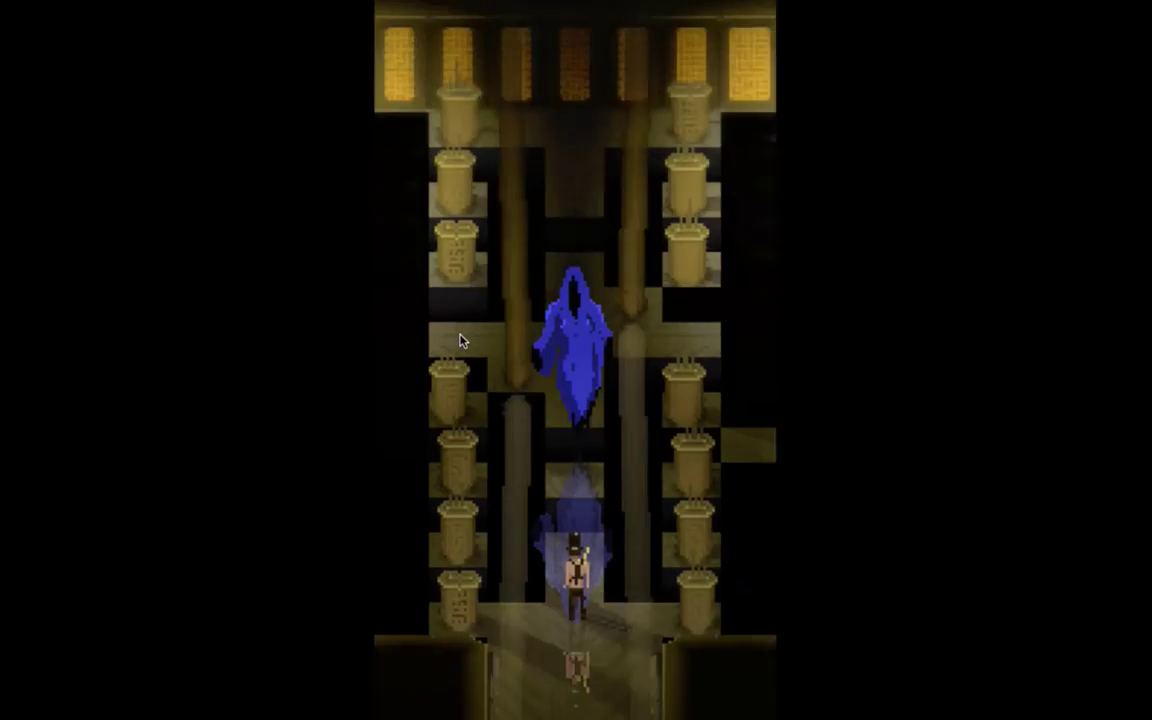
key(XF86AudioRaiseVolume)
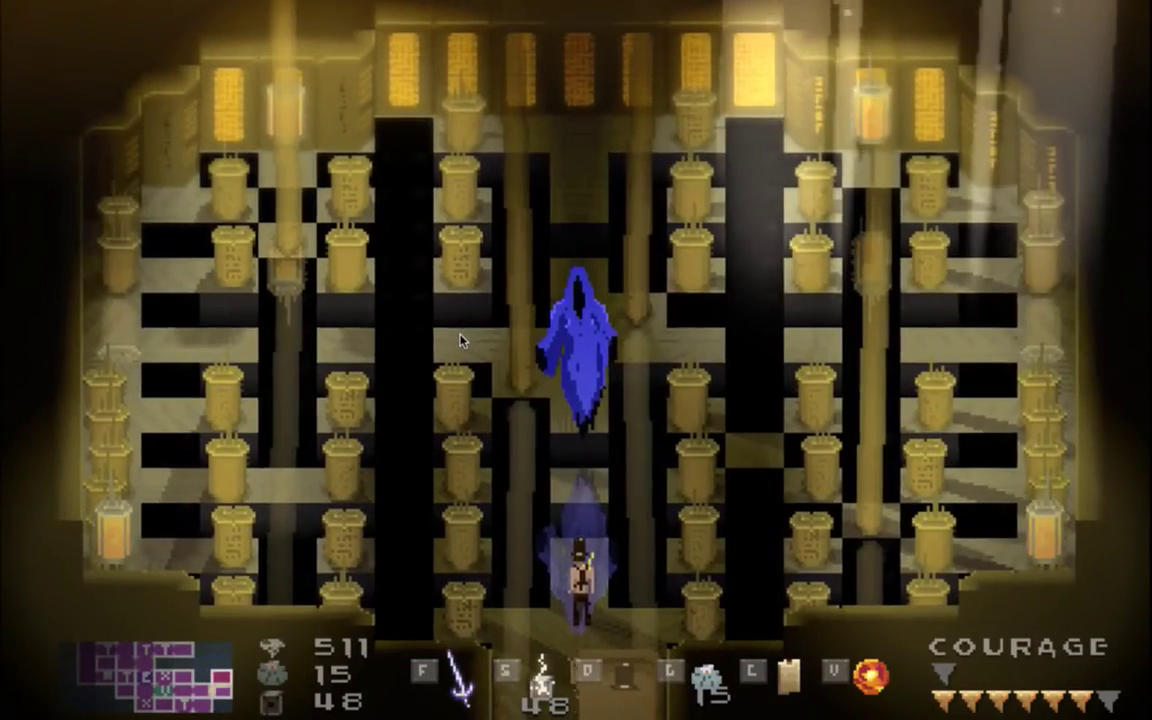
key(f)
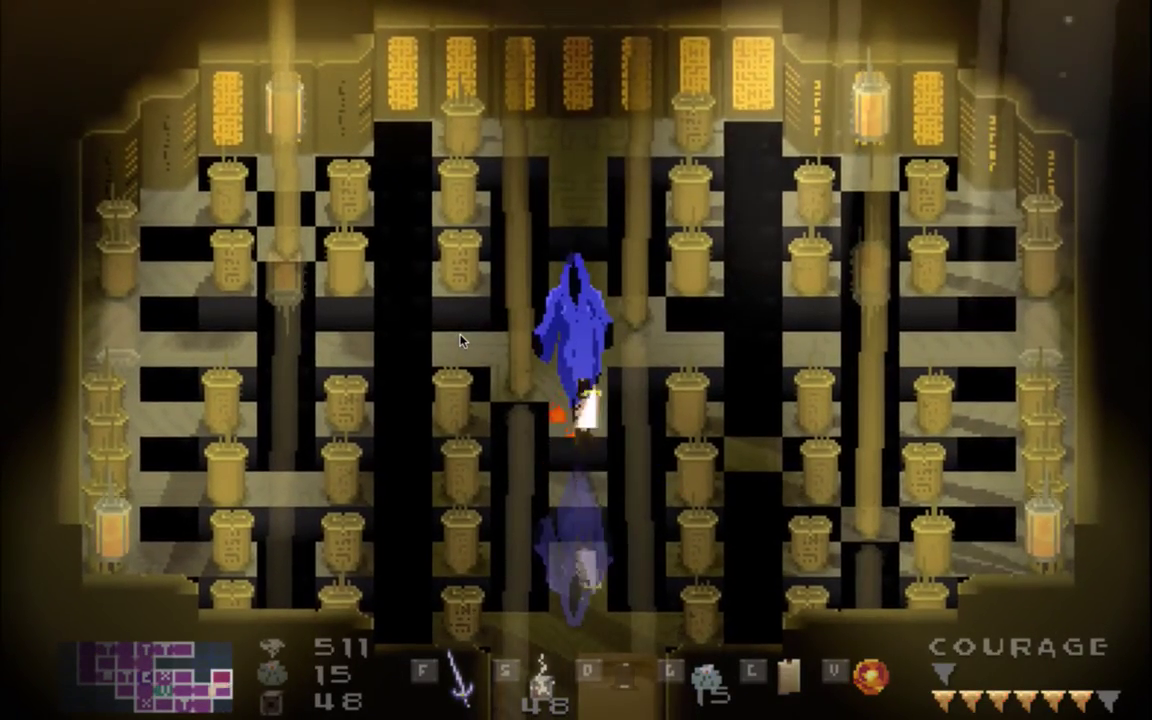
key(f)
key(Up)
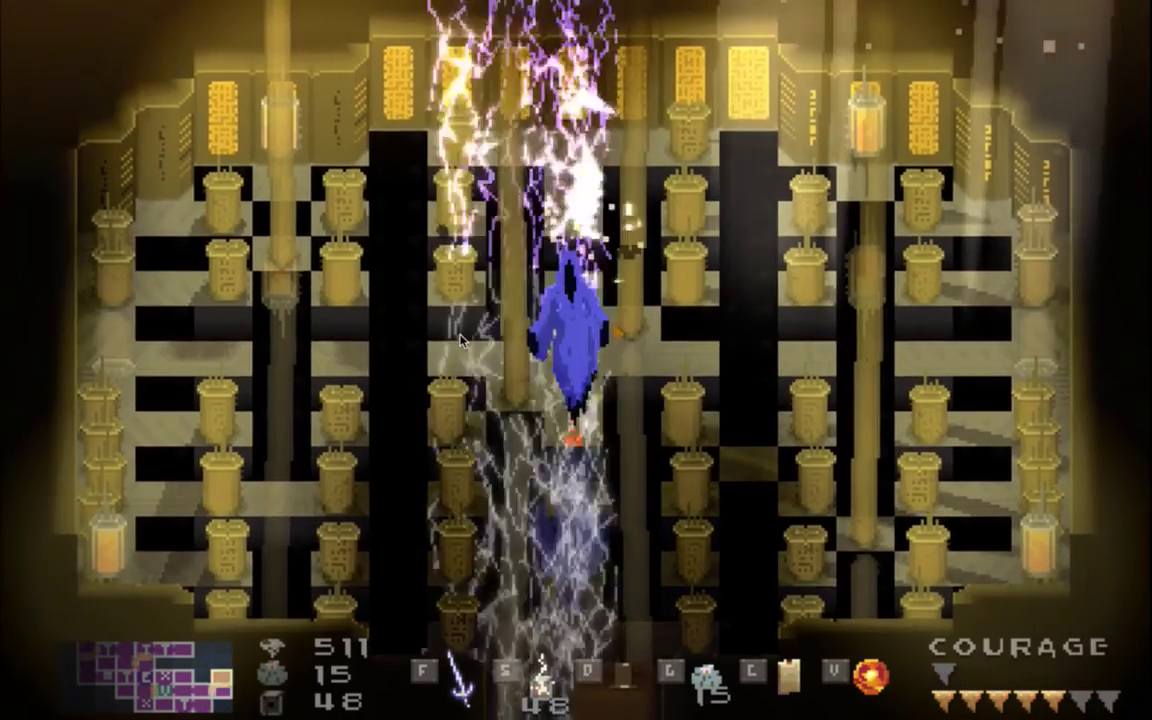
key(Down)
key(f)
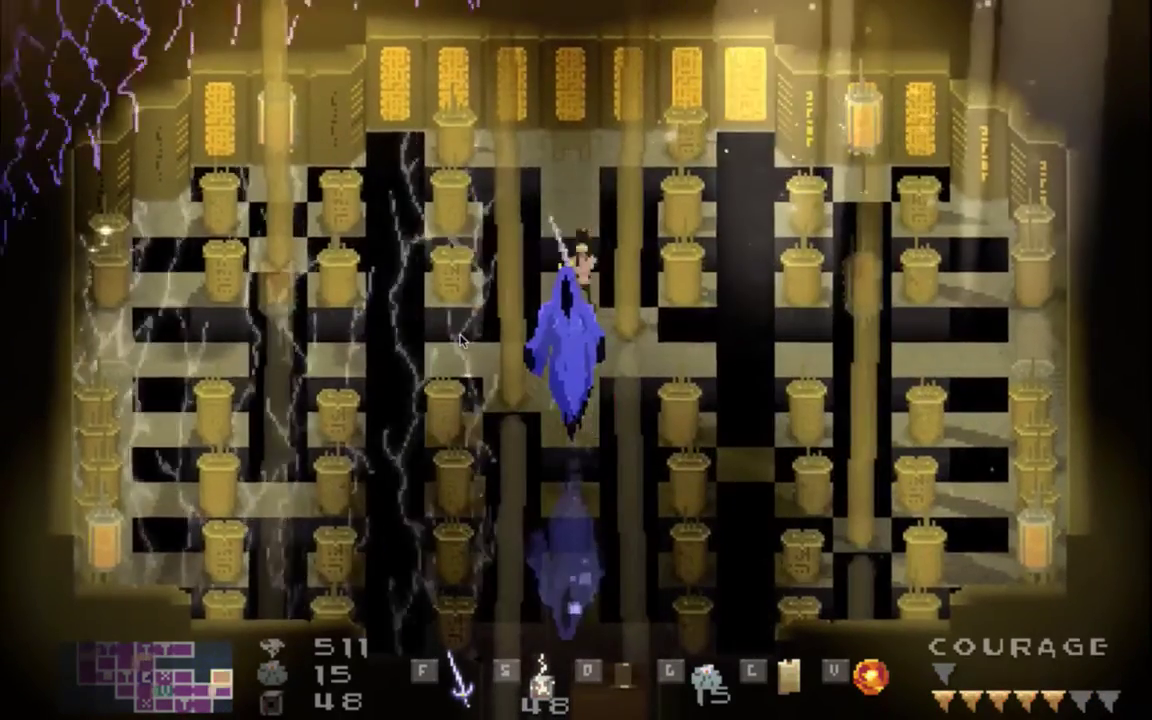
key(f)
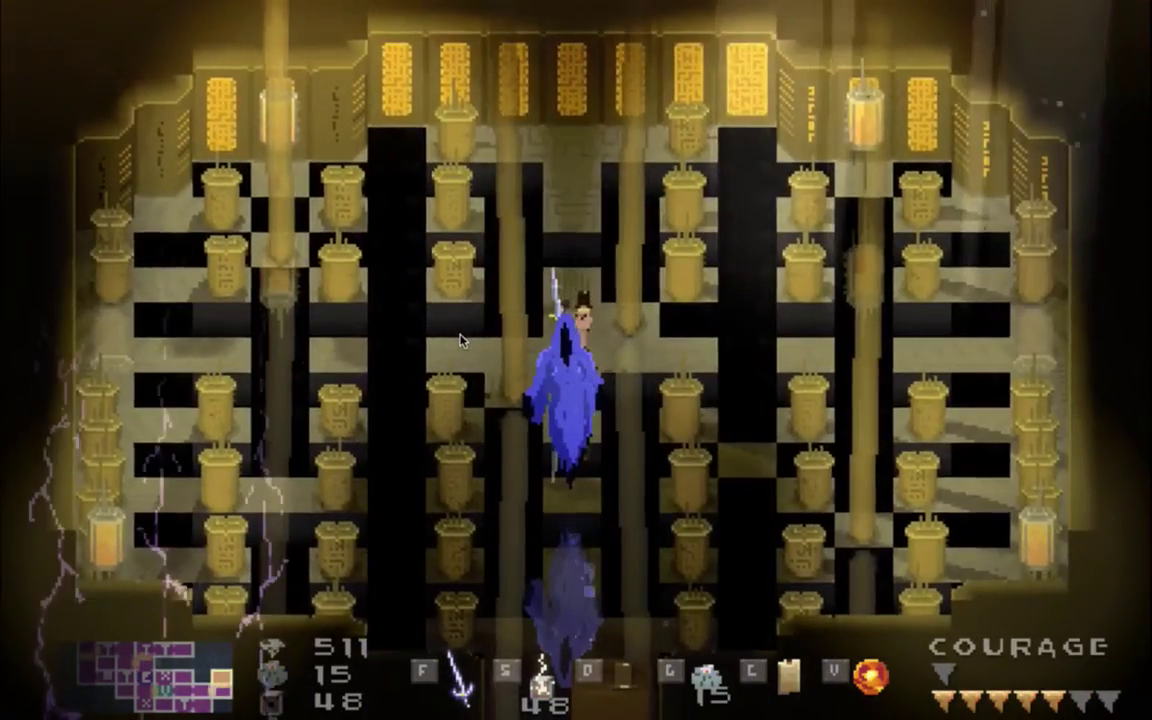
Quit the game and switch to Photoshop with the Rectangular Marquee tool active
key(super+q)
key(super+Tab)
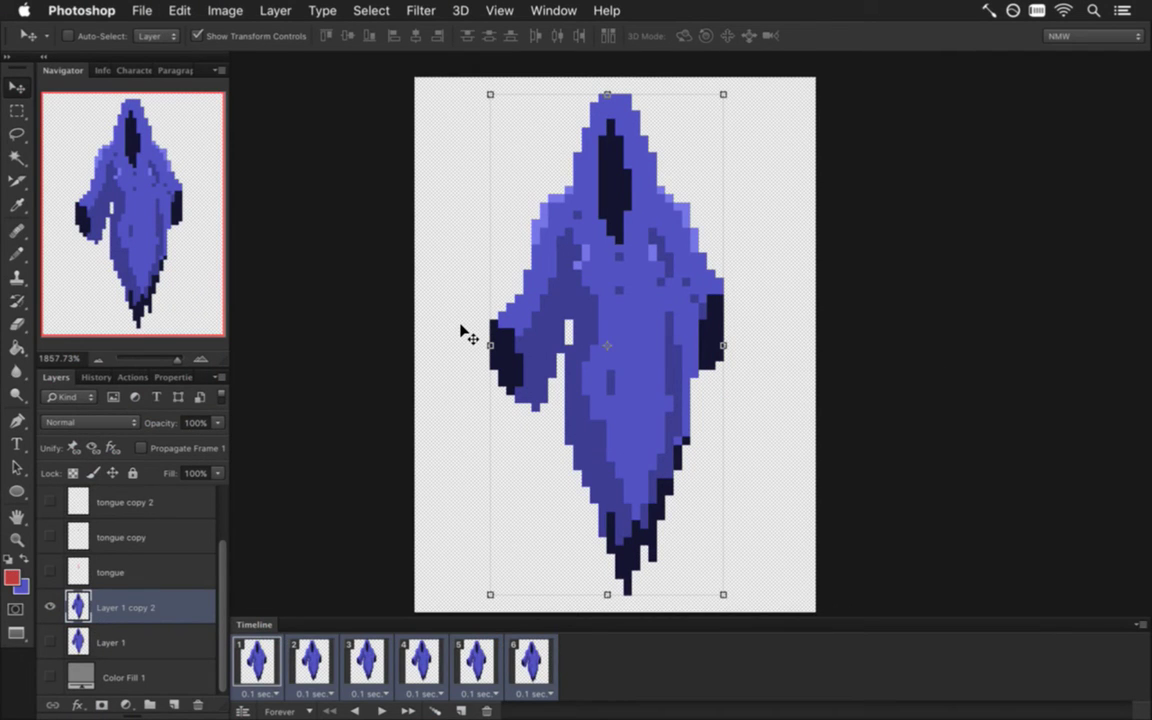
key(m)
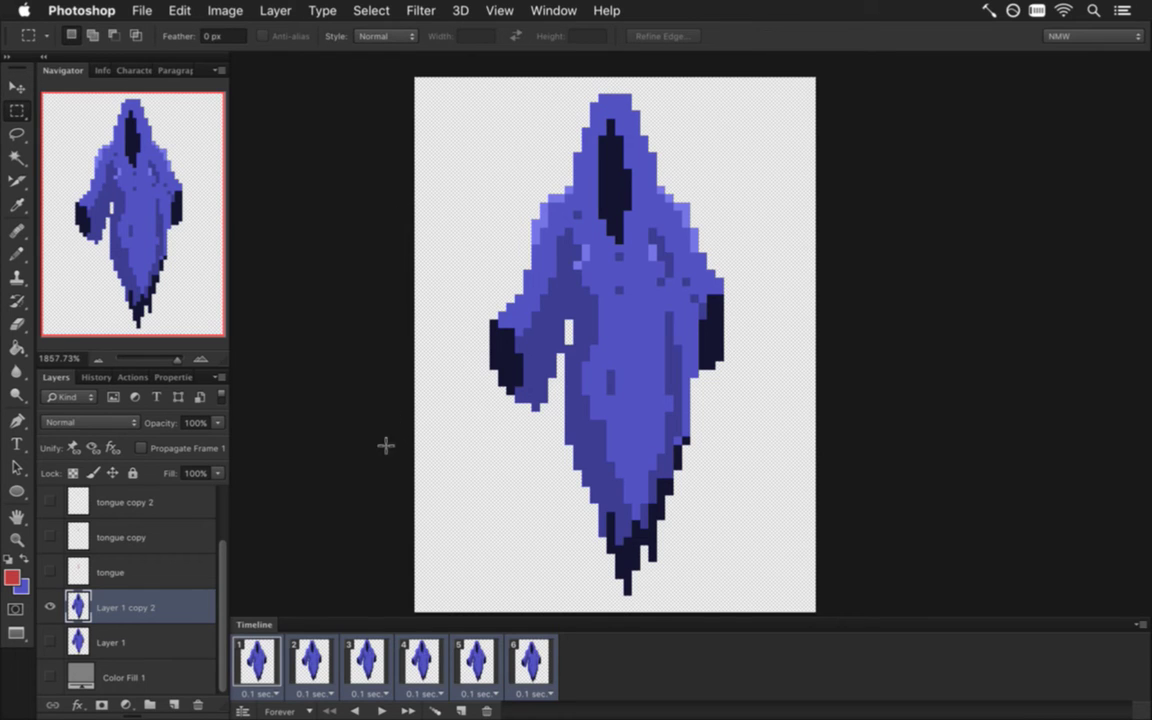
Show Layer 1 in place of Layer 1 copy 2 across all six animation frames, and step through the frames to check them
click(50, 607)
click(52, 641)
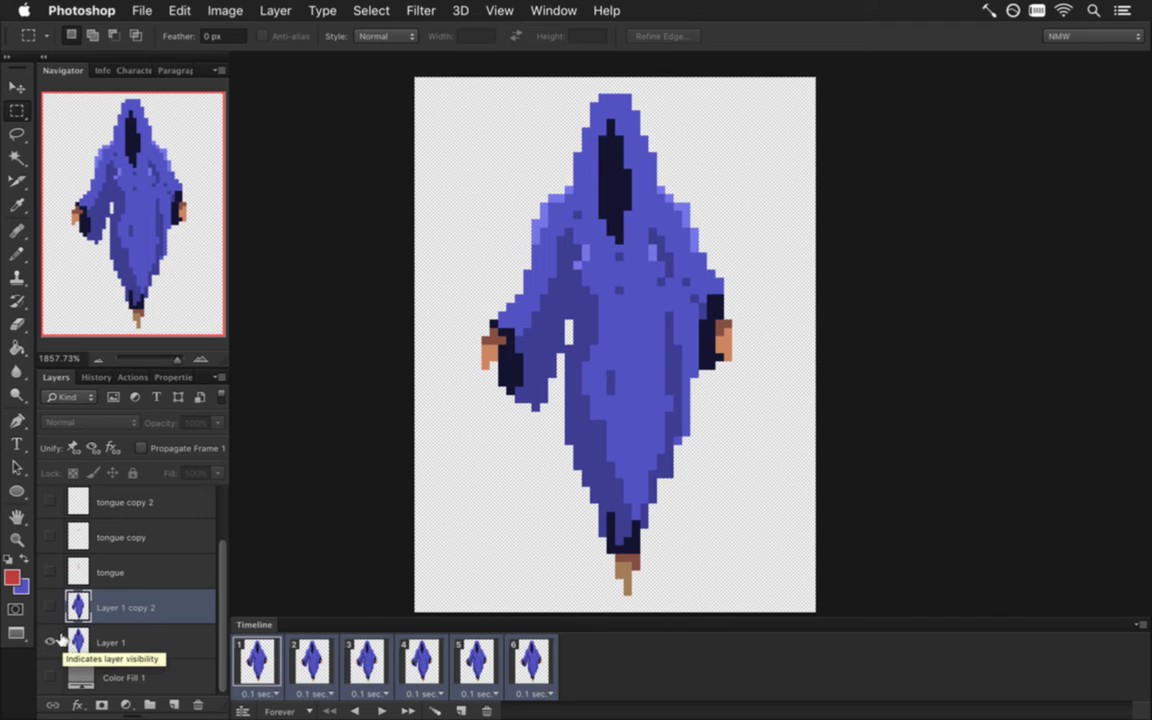
click(160, 640)
click(300, 657)
click(358, 660)
click(413, 662)
click(468, 663)
click(528, 668)
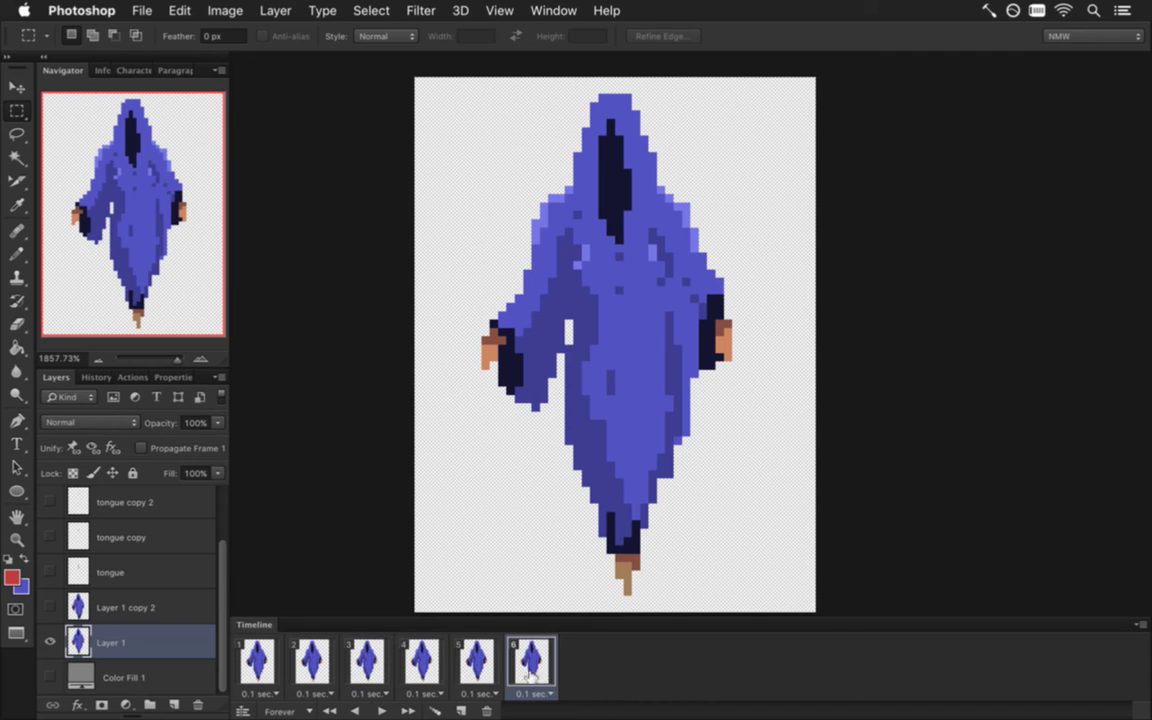
click(258, 660)
click(303, 660)
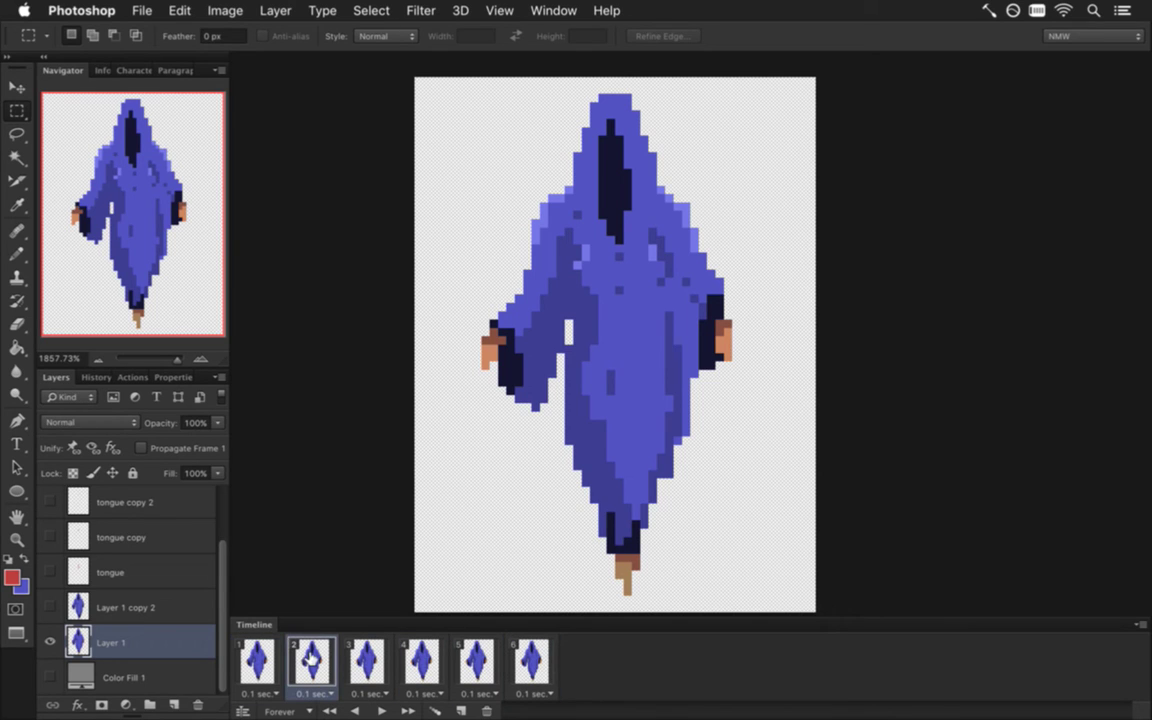
Raise Layer 1 by one pixel in frame 2, two pixels in frame 3 and one pixel in frame 4, and review the frames
key(v)
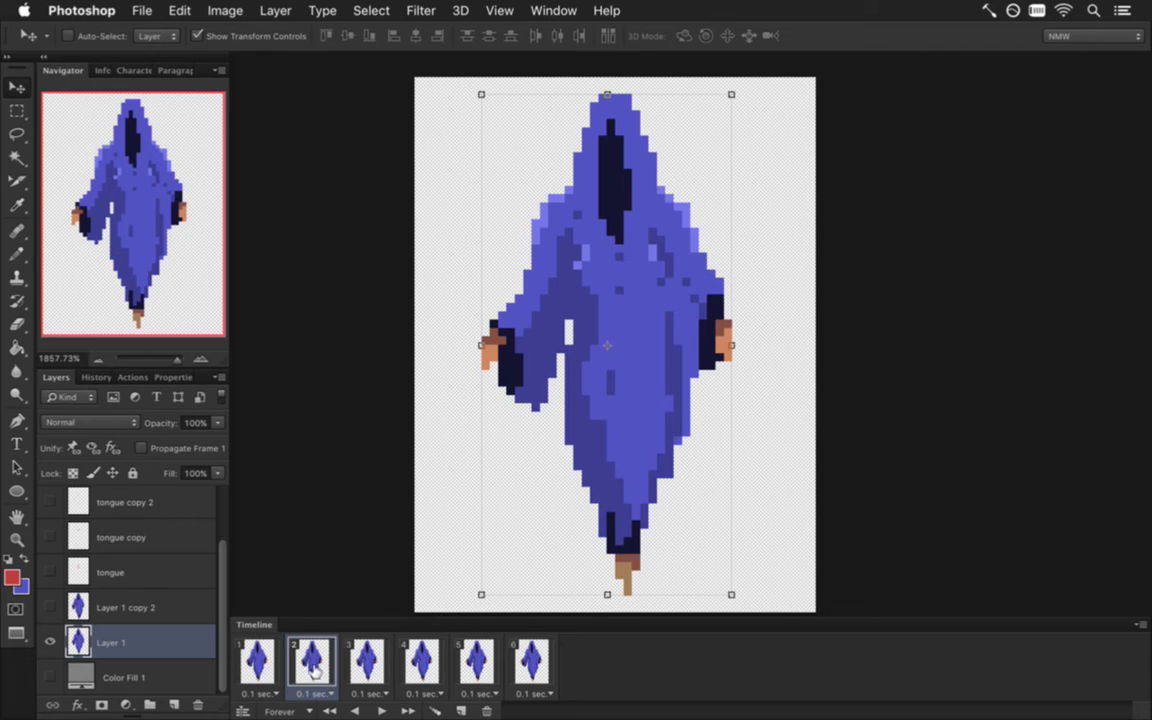
click(368, 668)
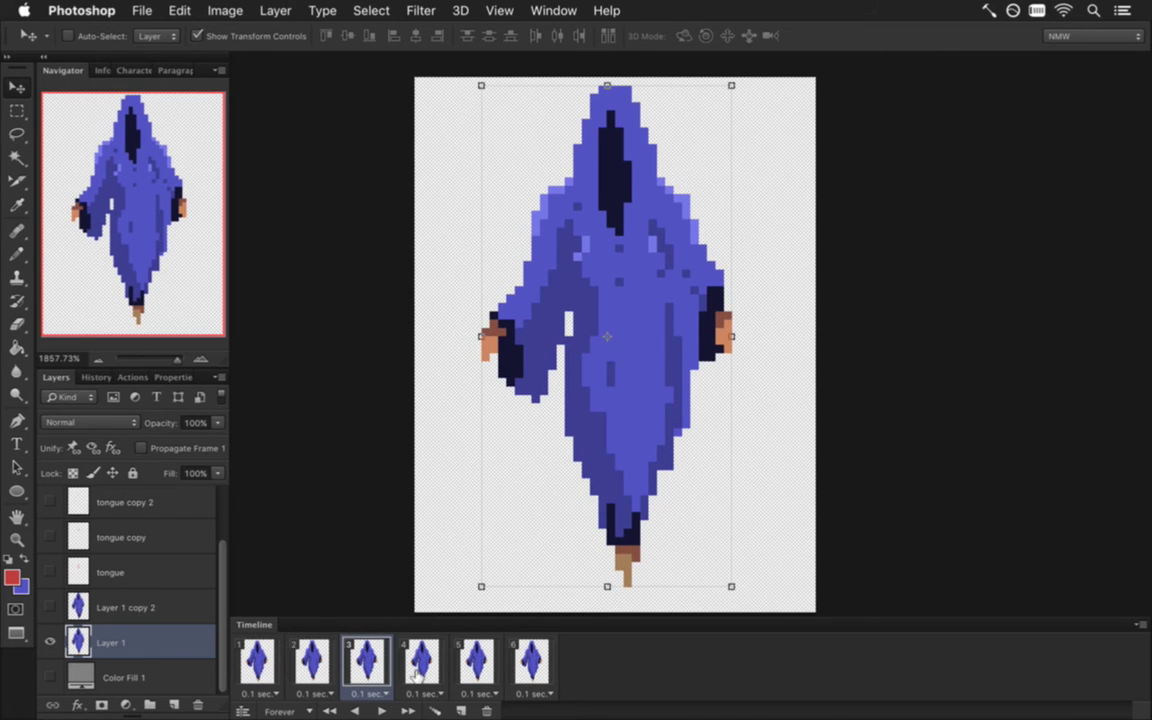
key(Up)
click(264, 667)
click(314, 668)
click(368, 669)
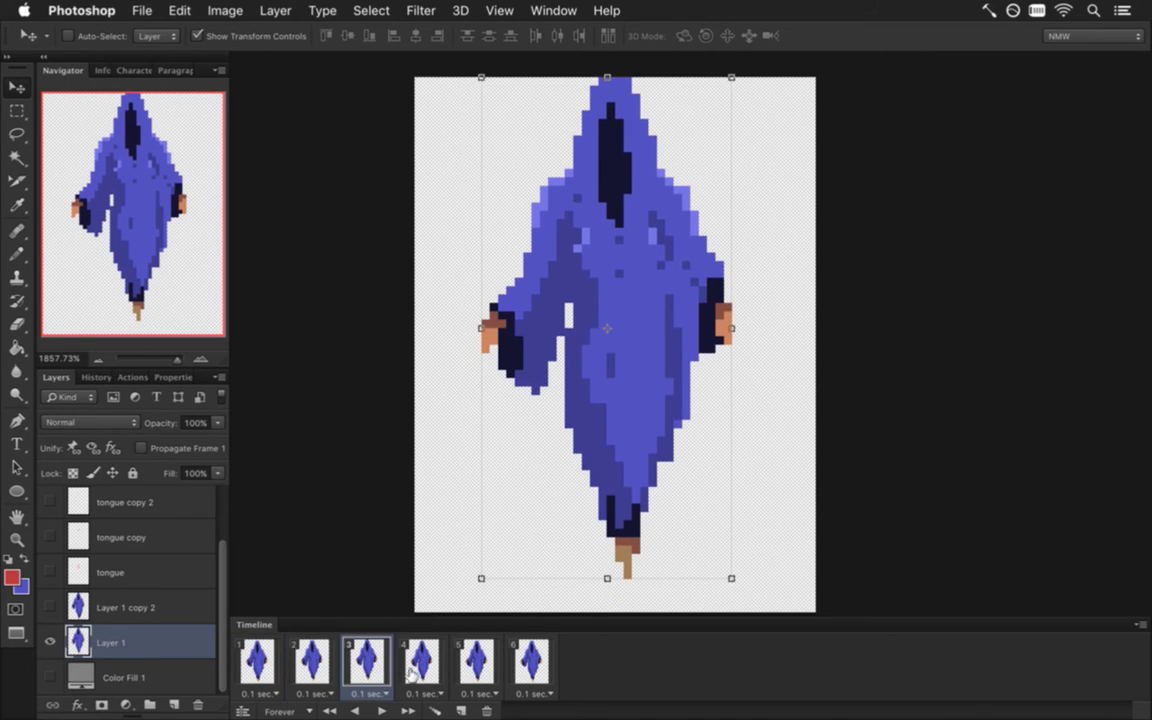
click(412, 672)
click(464, 666)
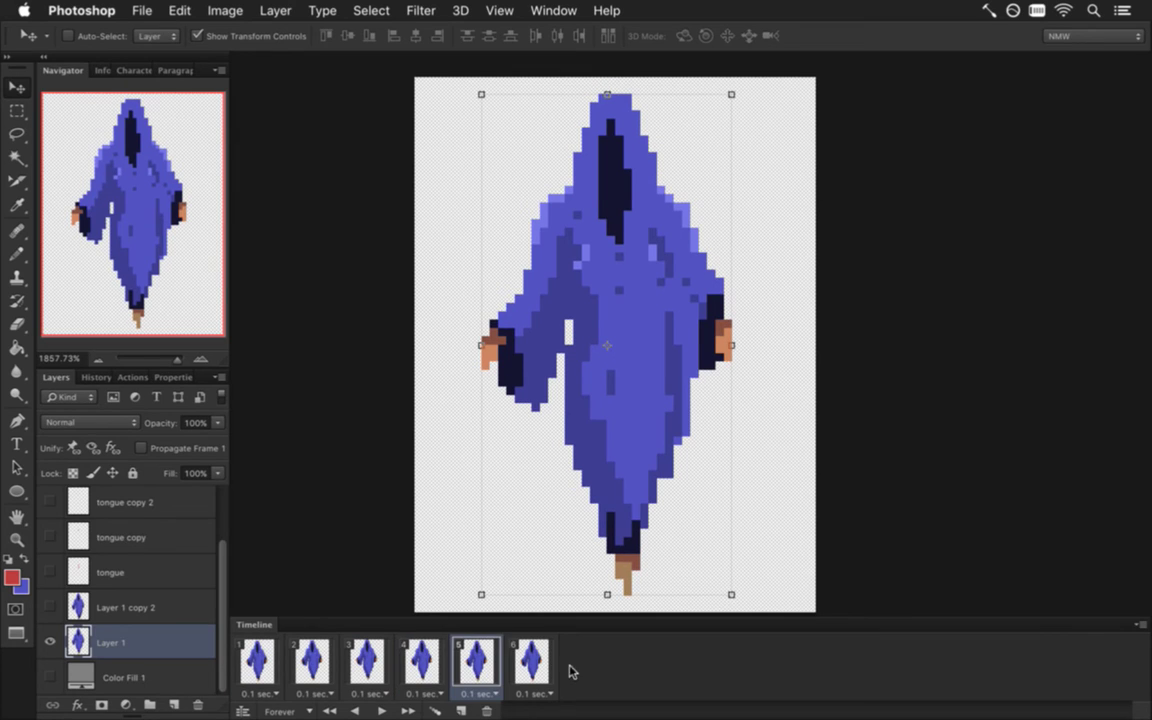
click(540, 658)
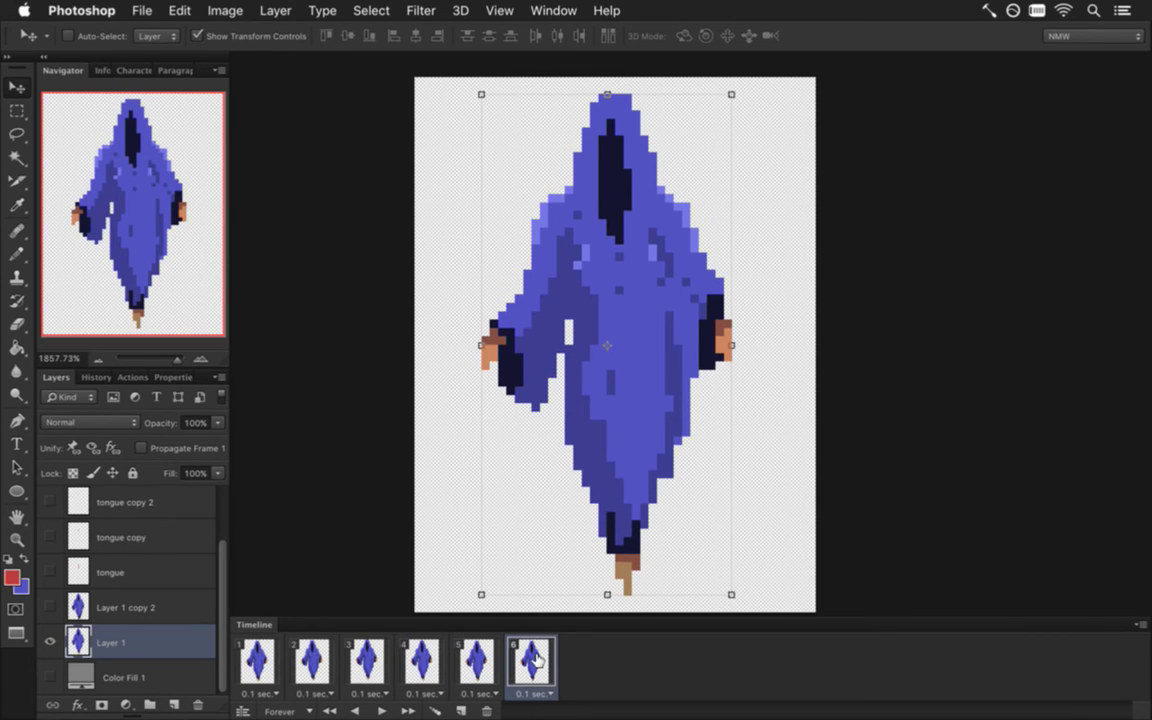
click(262, 664)
click(310, 662)
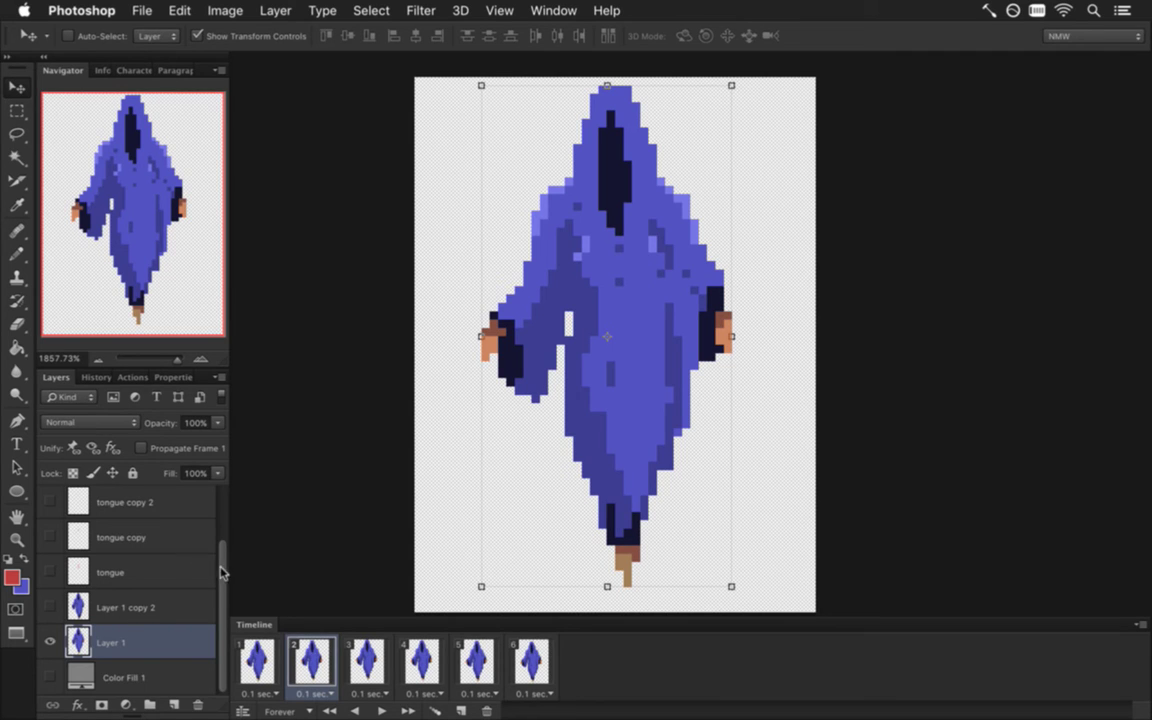
Show tongue copy 2 in frames 2 and 5, tongue copy in frame 3, and tongue in frame 4
drag(219, 572, 224, 547)
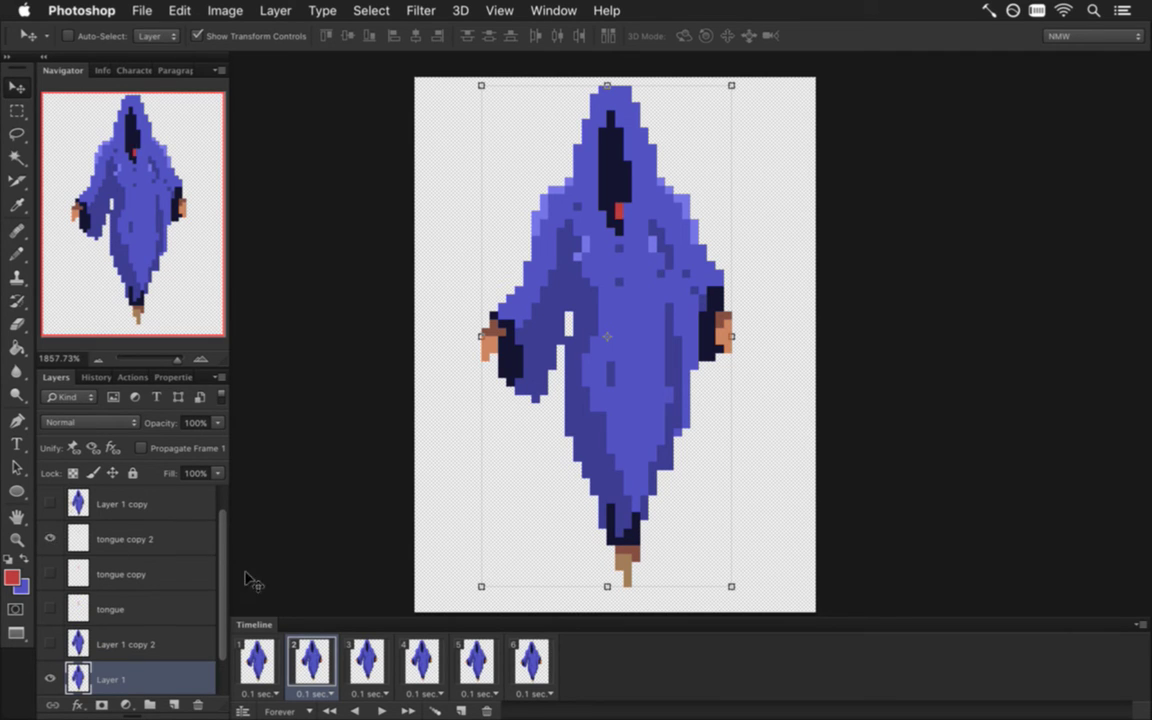
click(366, 652)
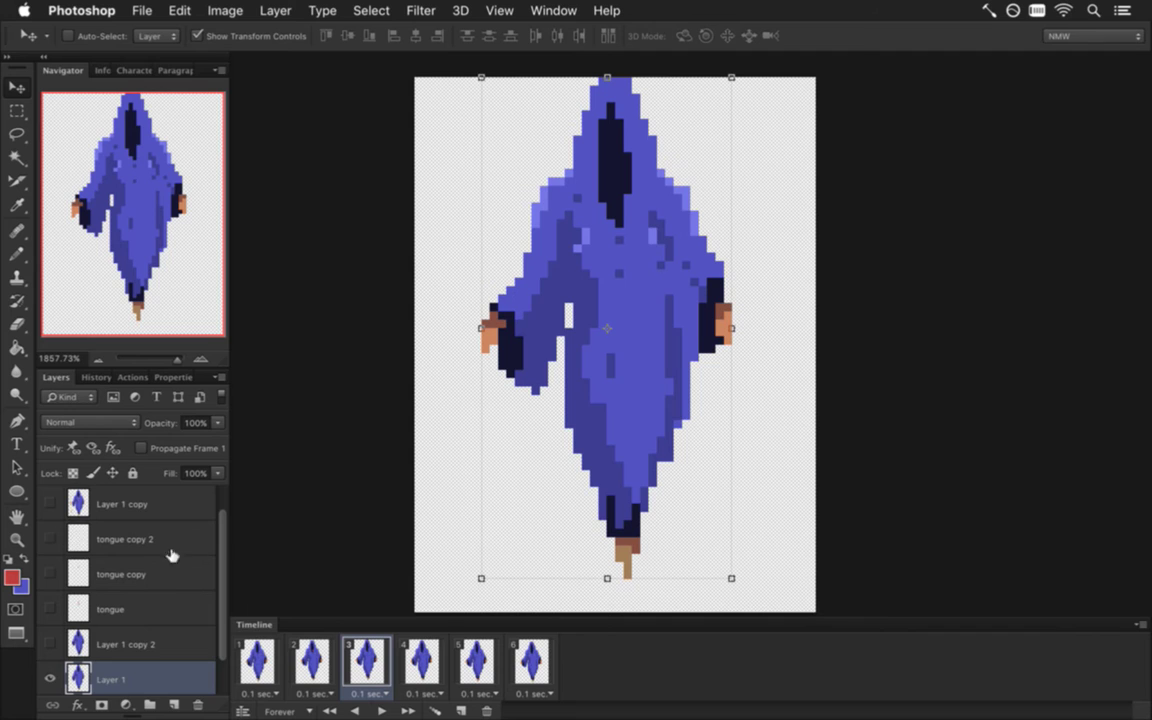
drag(224, 542, 207, 527)
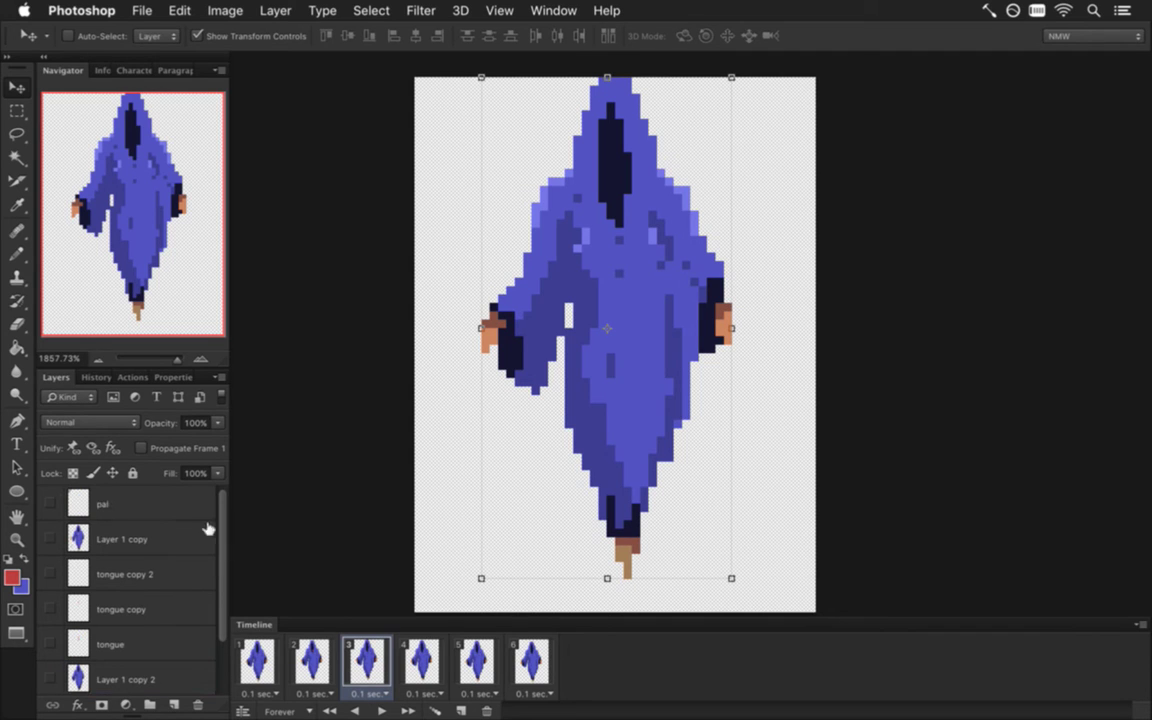
click(422, 662)
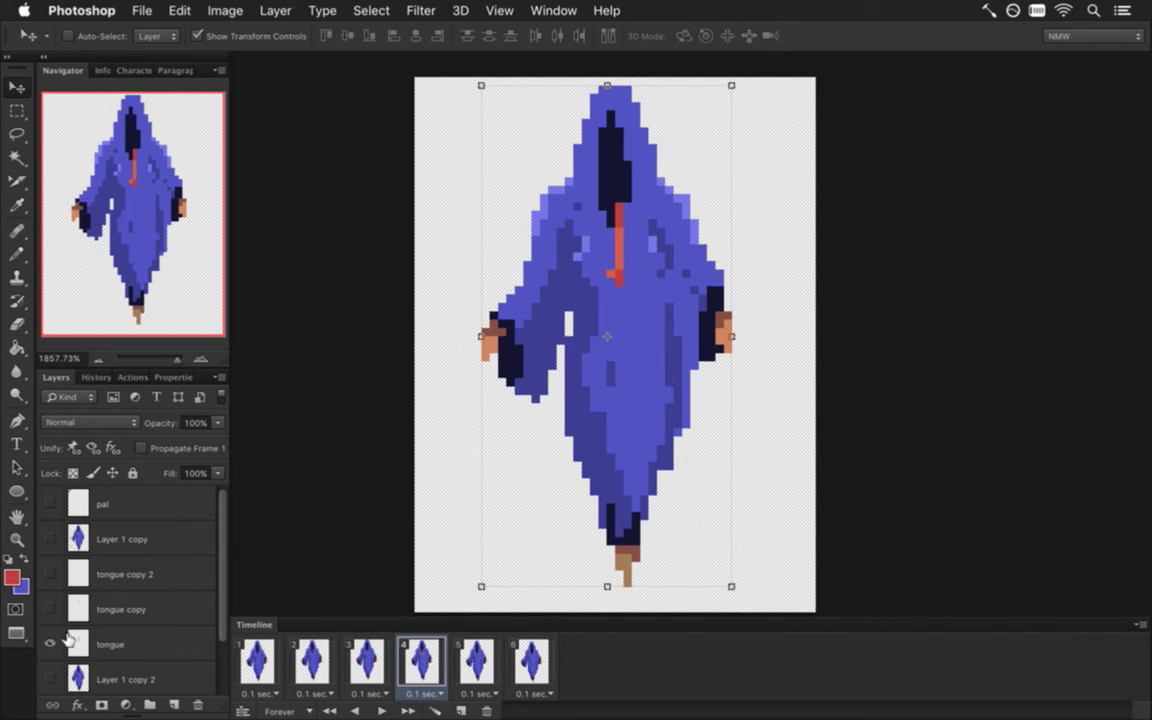
click(478, 660)
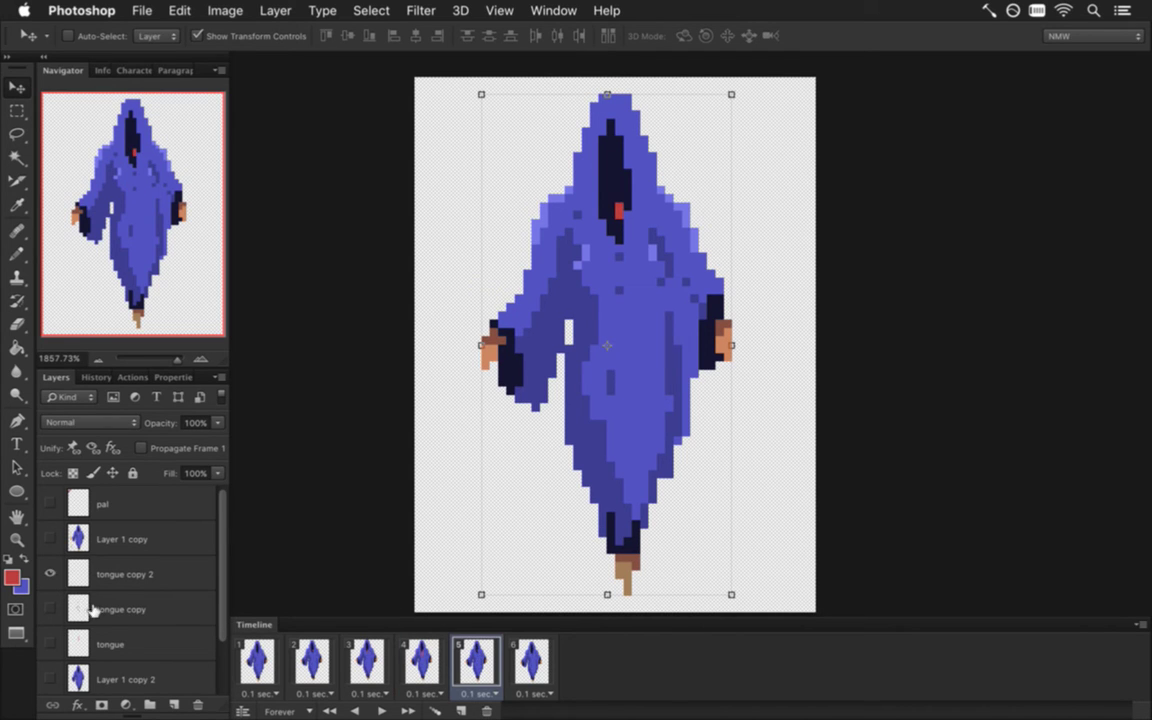
Play the animation from frame 1 to check the tongue motion, and stop on frame 2
click(240, 654)
click(379, 709)
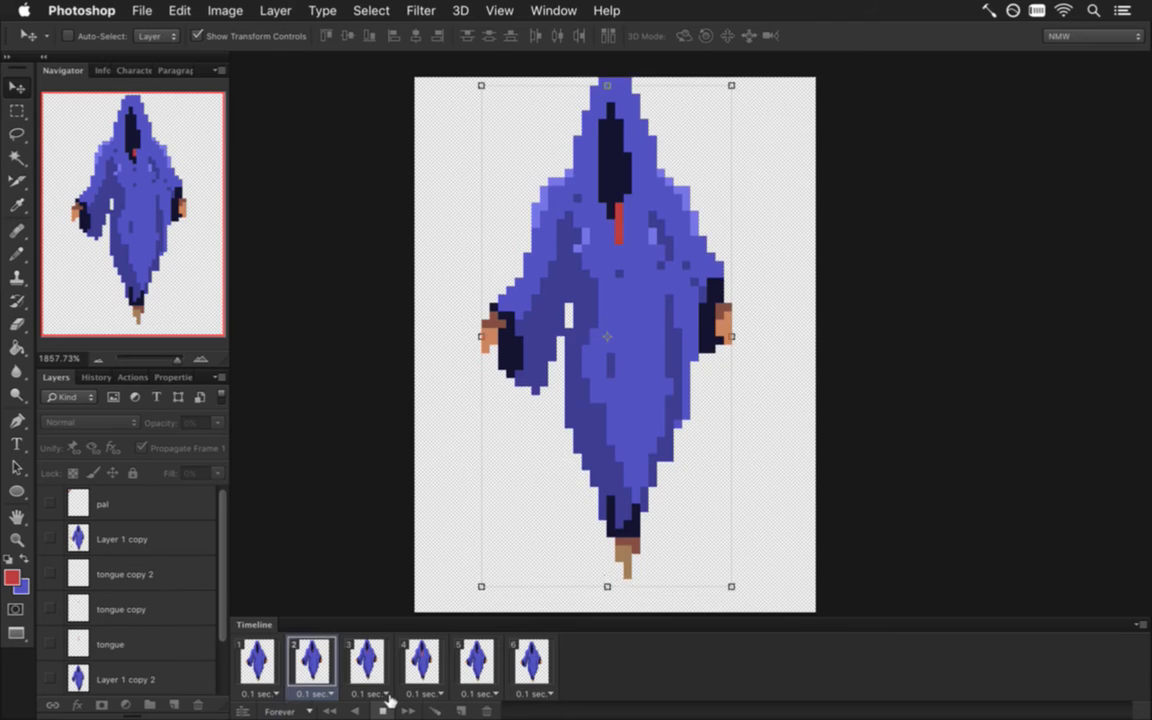
key(m)
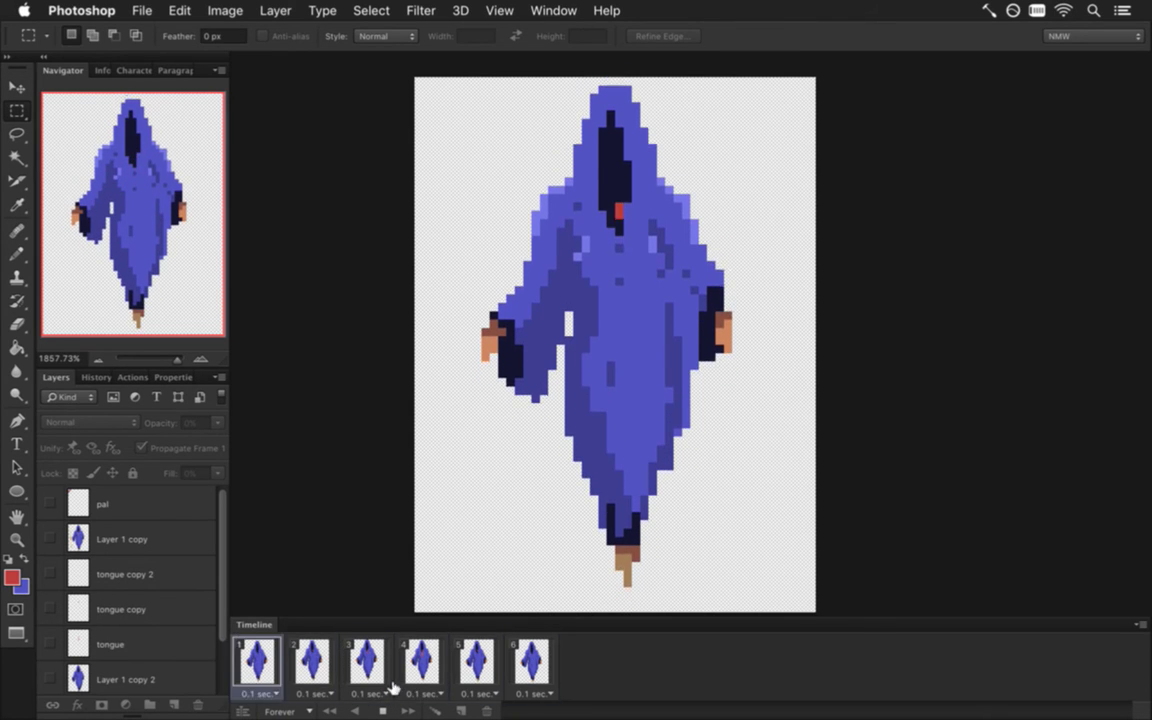
click(307, 660)
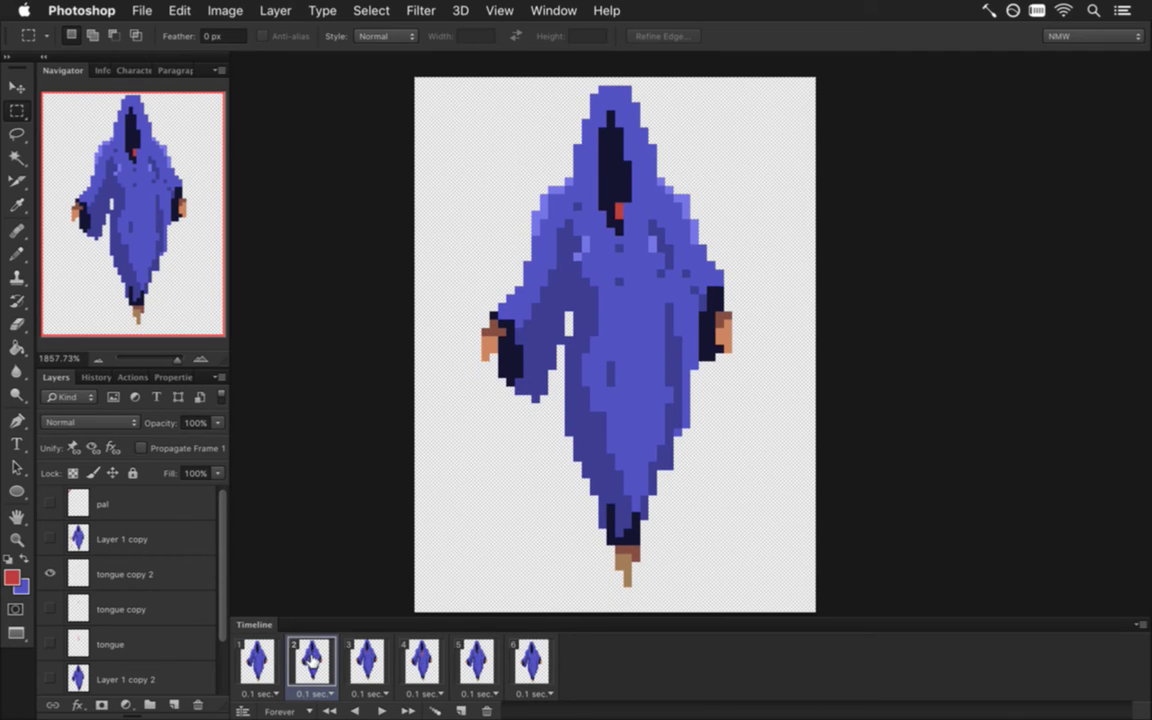
Nudge the tongue up one pixel in frames 2, 3 and 4, using the tongue copy 2, tongue copy and tongue layers
click(174, 561)
key(v)
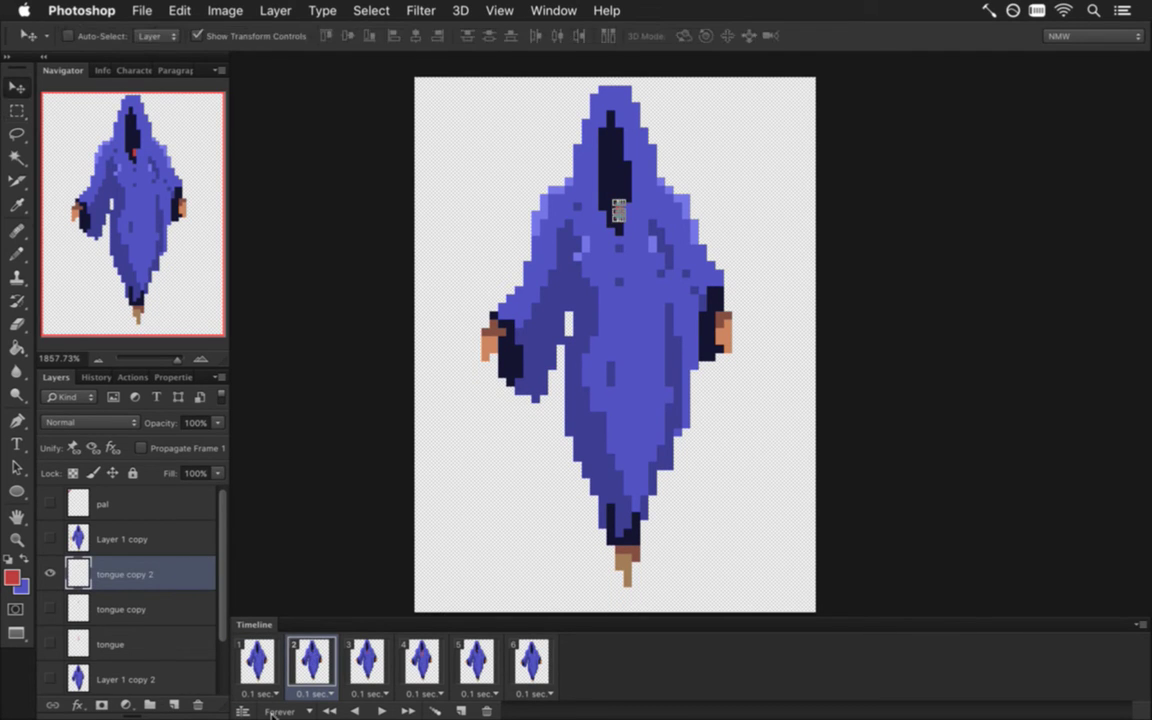
click(369, 665)
click(172, 608)
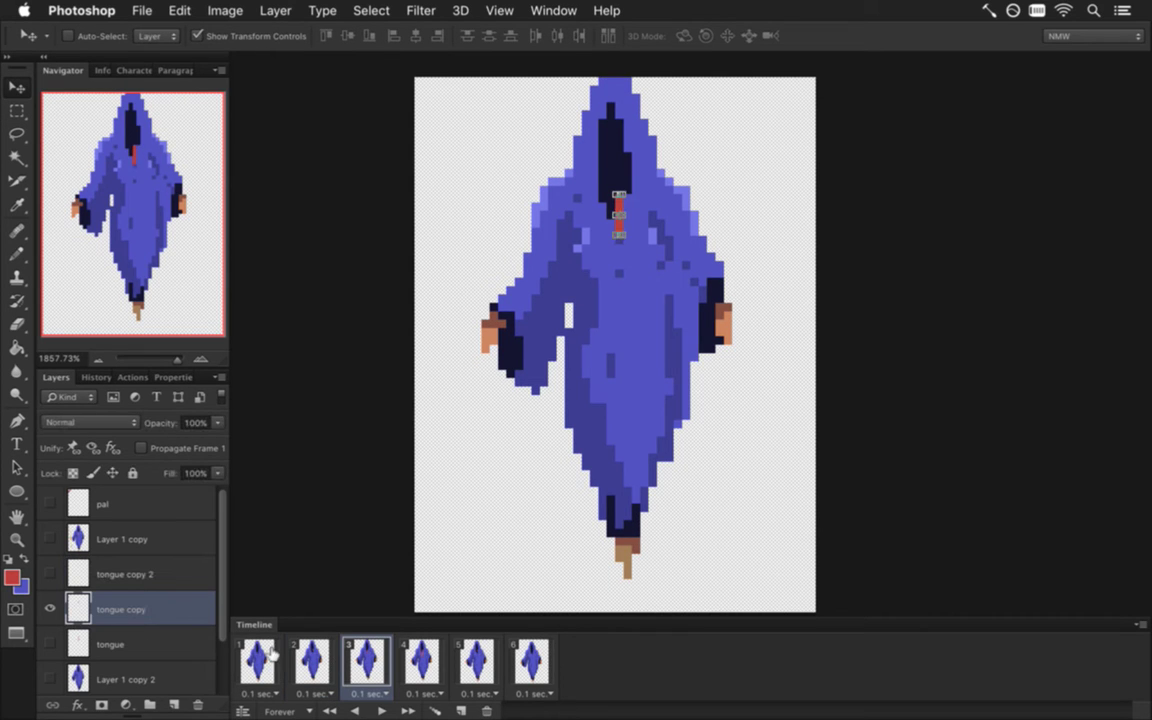
click(424, 662)
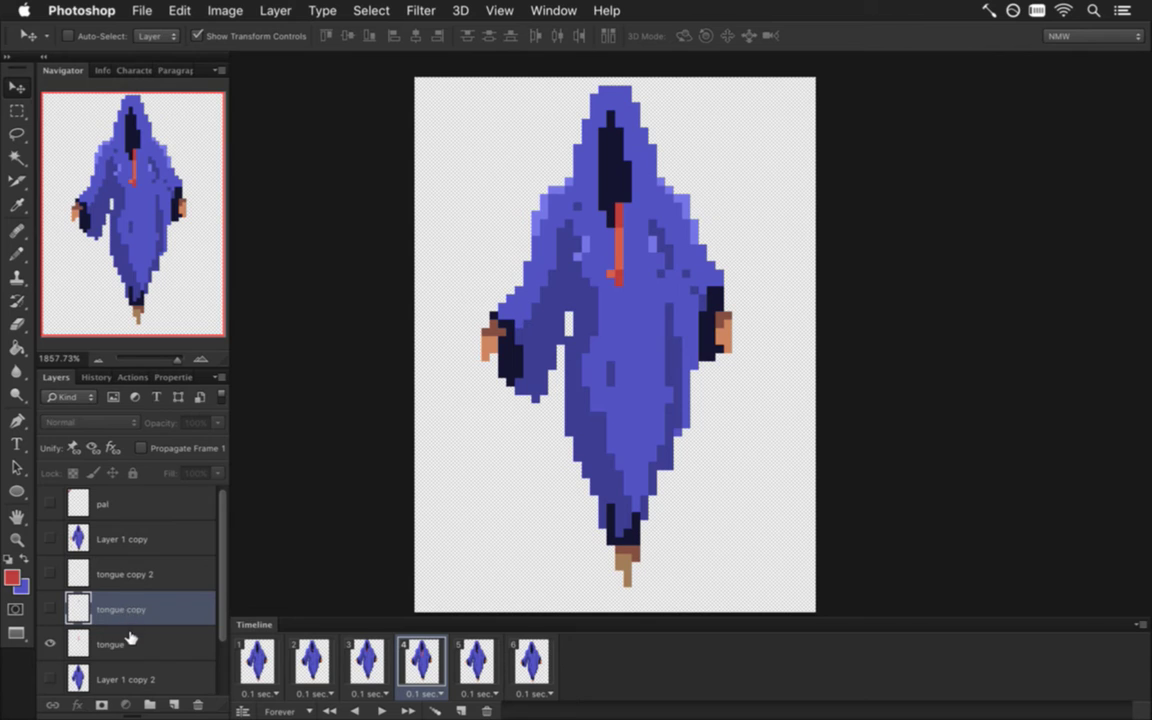
click(128, 640)
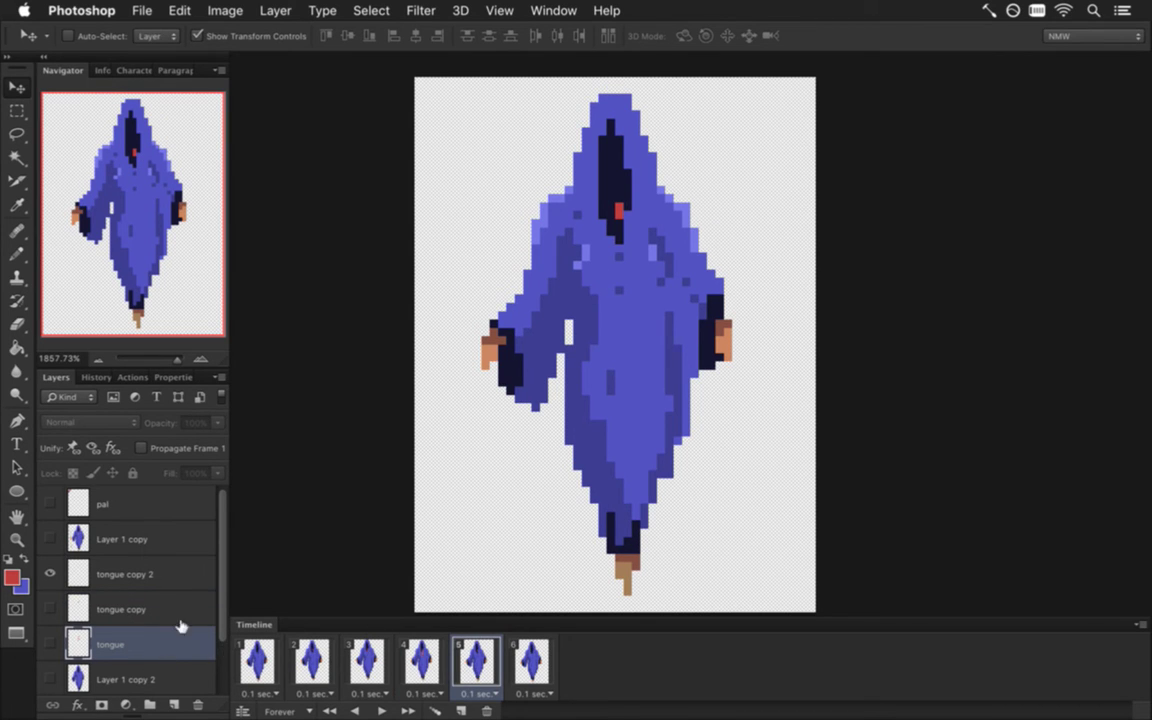
Compare the tongue's position across frames 2 to 5 and play the looping animation
click(311, 660)
click(366, 660)
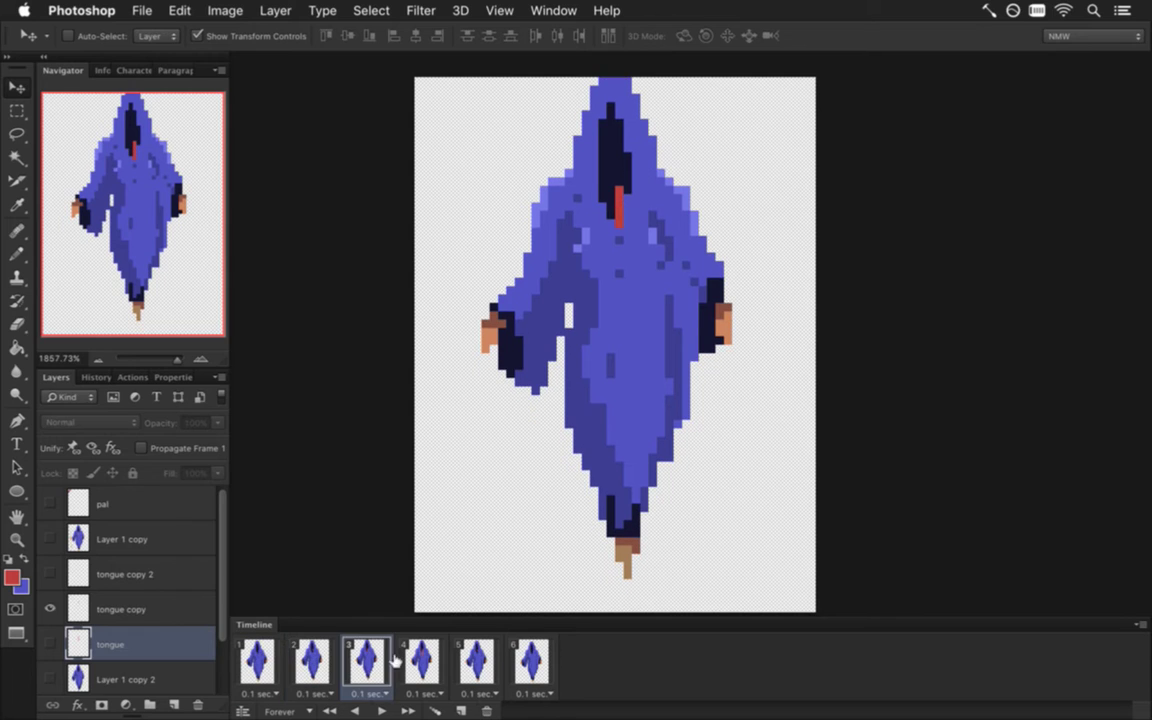
click(413, 655)
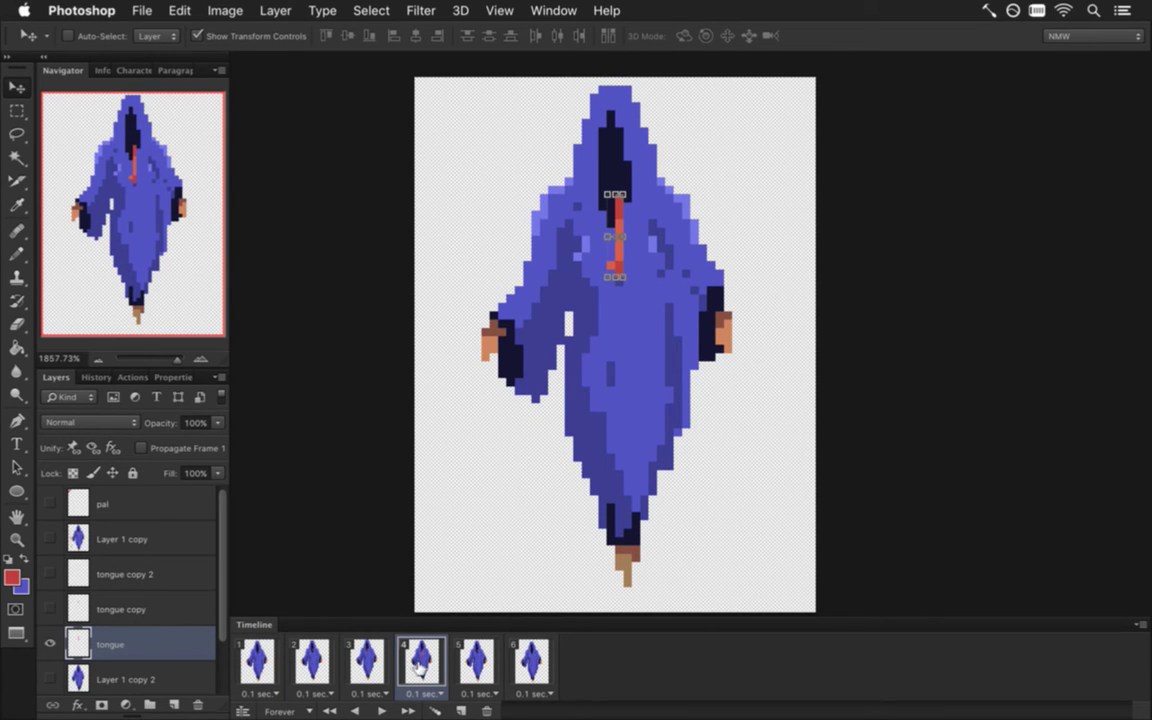
key(m)
click(364, 660)
click(312, 660)
click(370, 658)
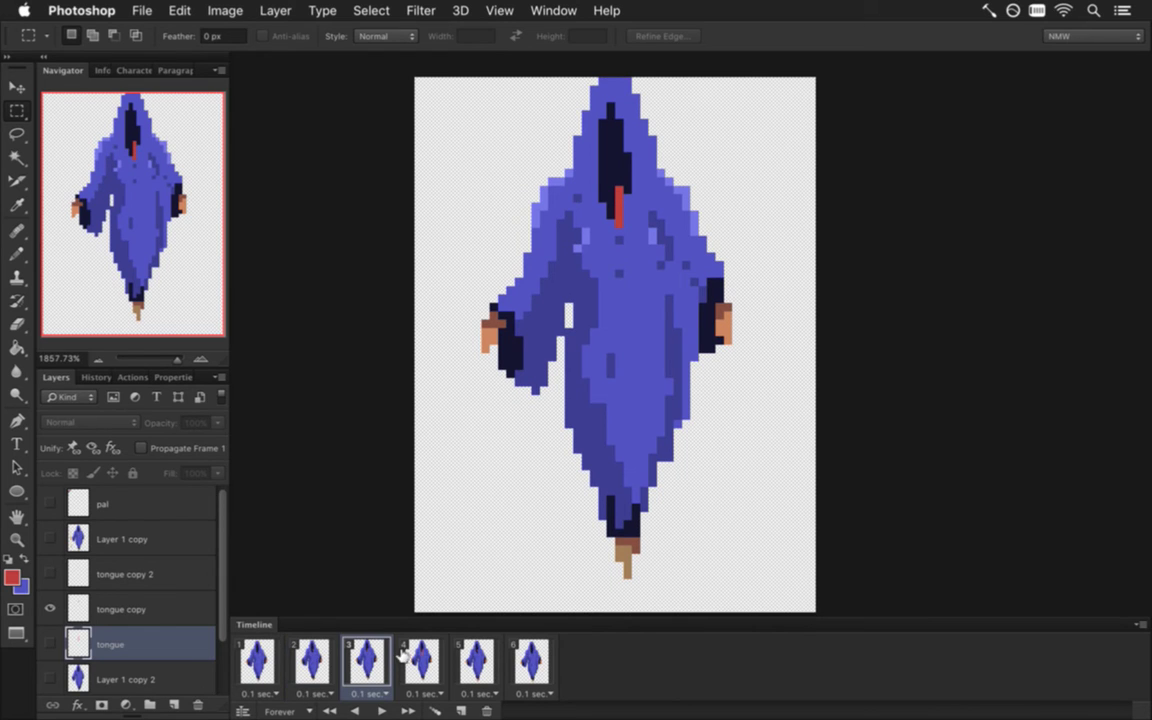
click(312, 660)
click(366, 660)
click(422, 660)
click(476, 660)
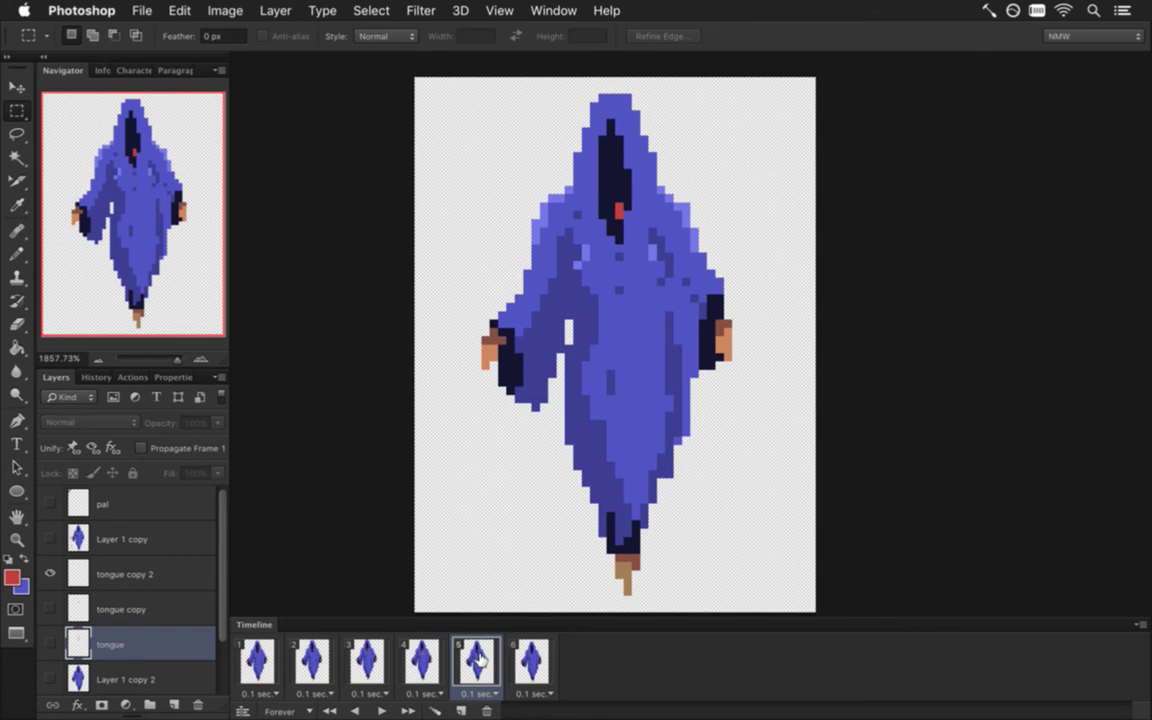
click(381, 711)
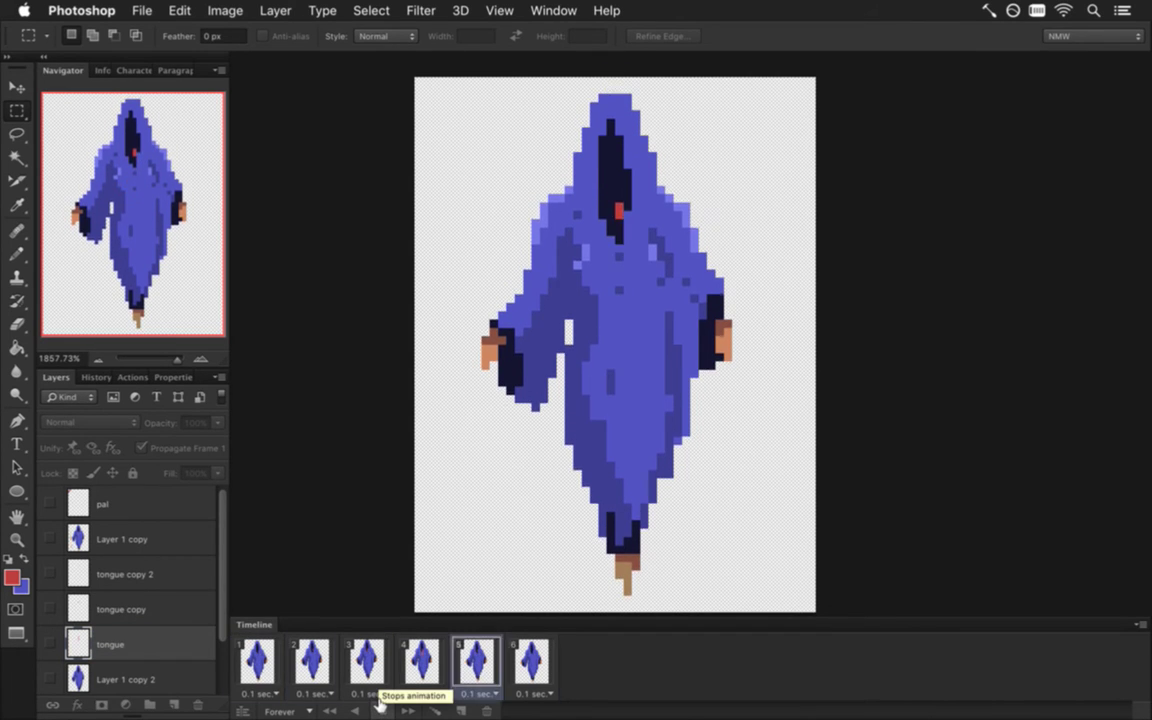
click(380, 708)
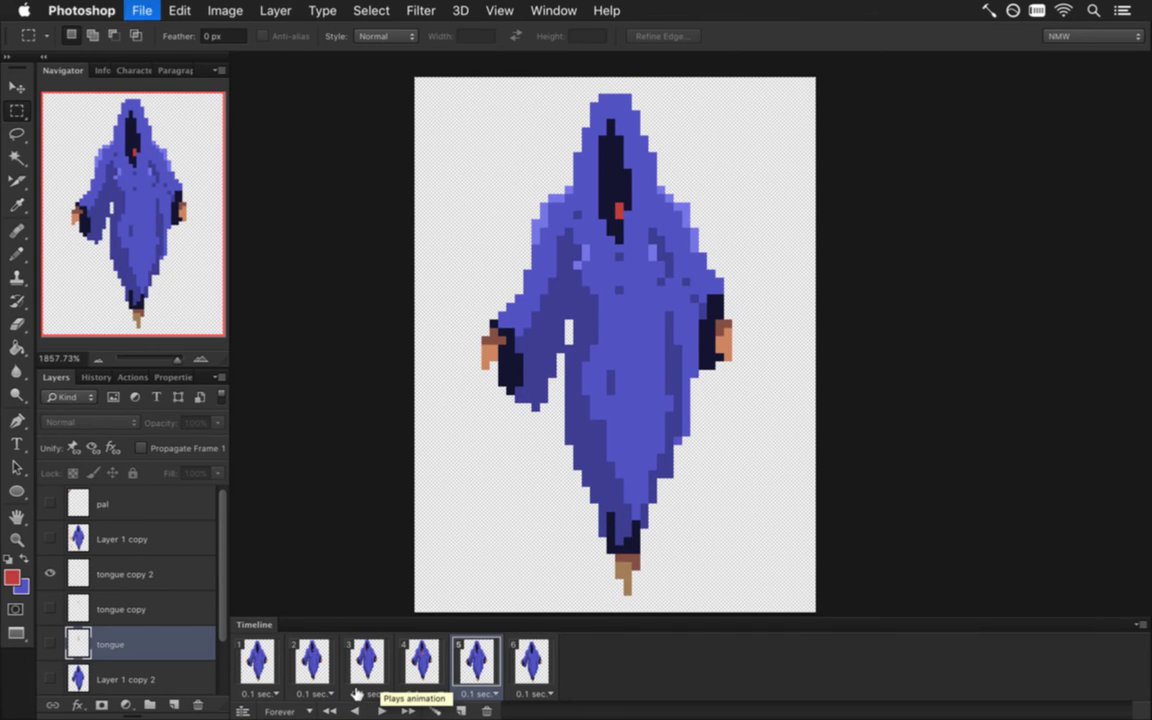
Render all frames from the first one as a PNG image sequence named LightningBossIdle.png at 48 x 64, 10 fps
click(258, 650)
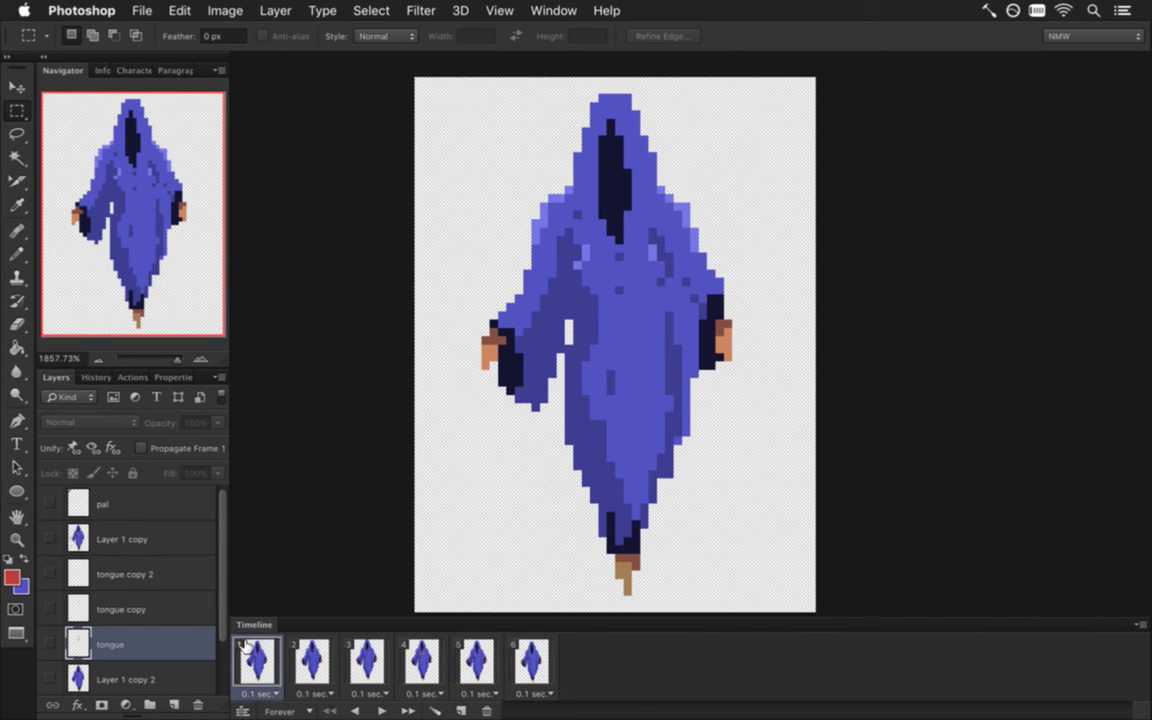
key(alt+shift+super+r)
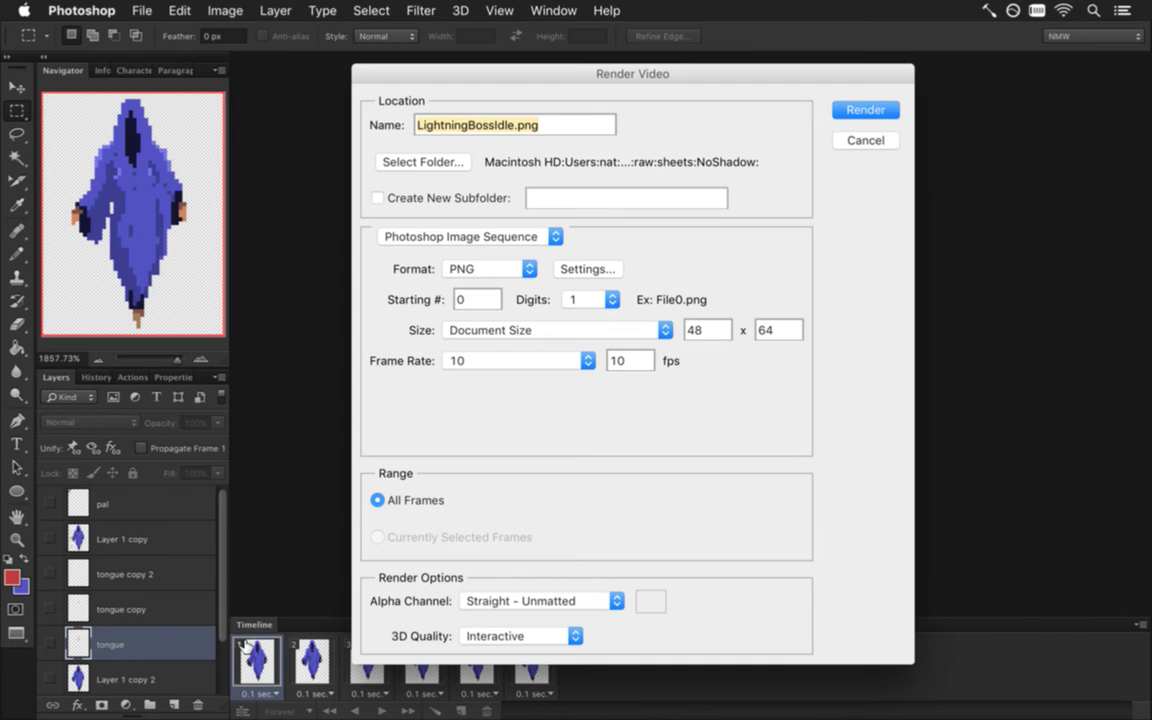
key(Return)
key(Return)
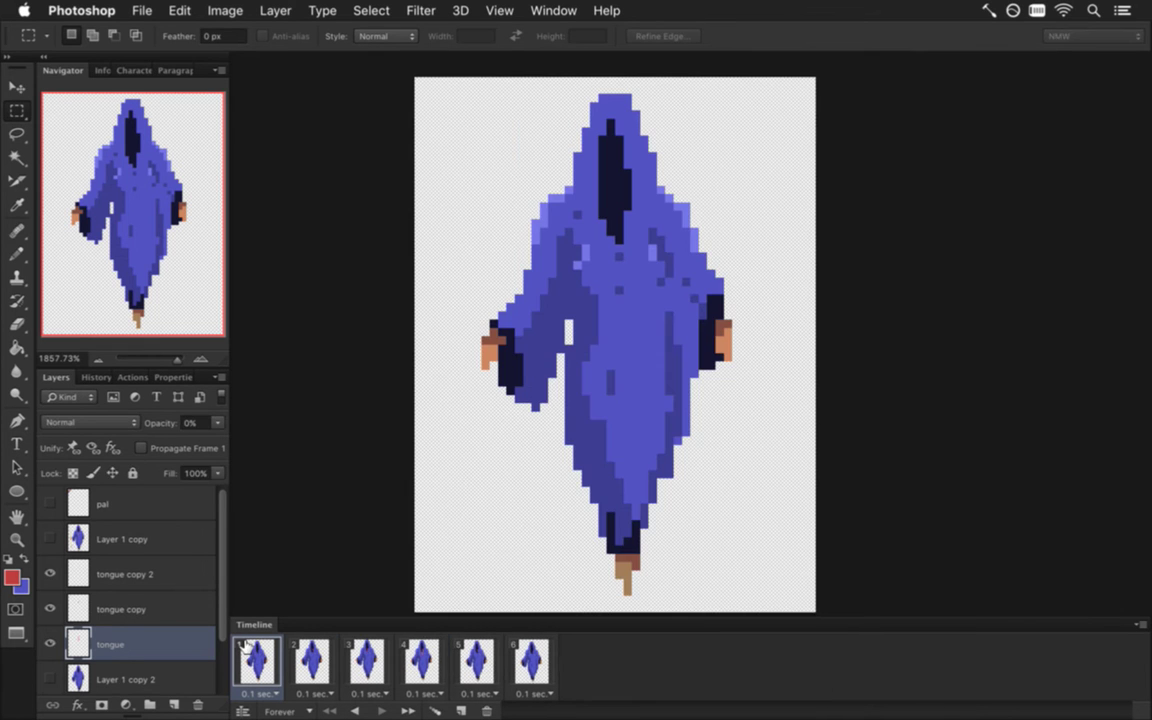
Switch to Xcode, run the Songbringer MacD build to check the boss animation in the game, and quit it
key(super+Tab)
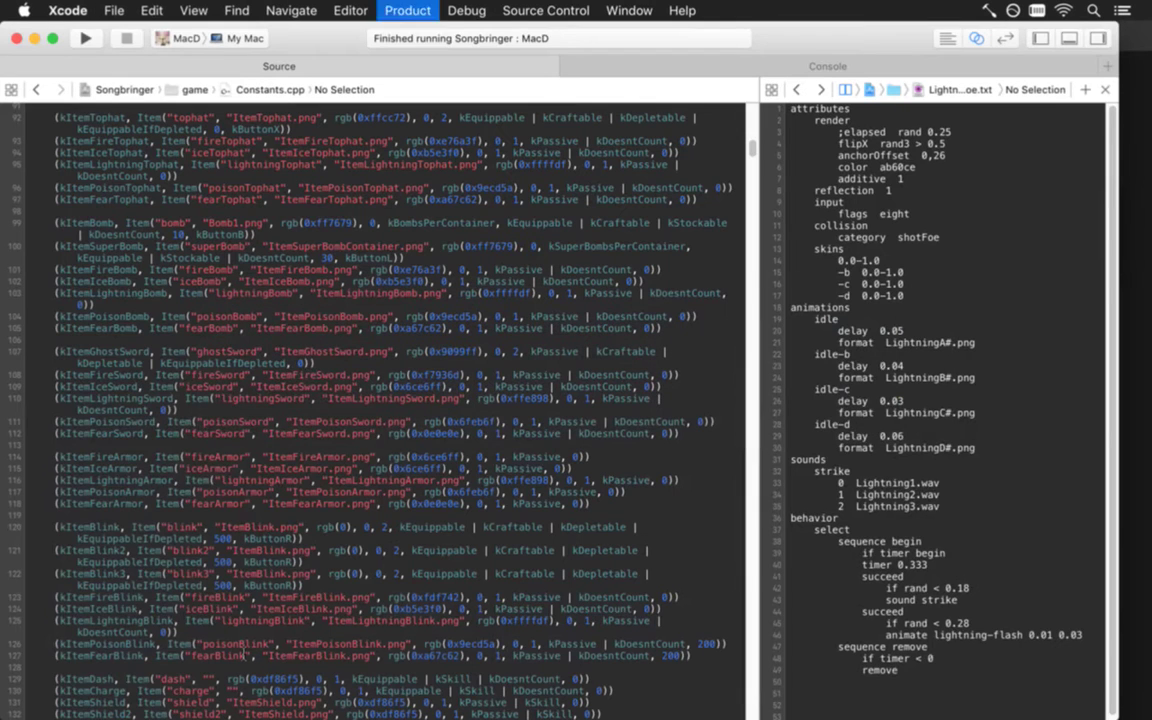
key(super+r)
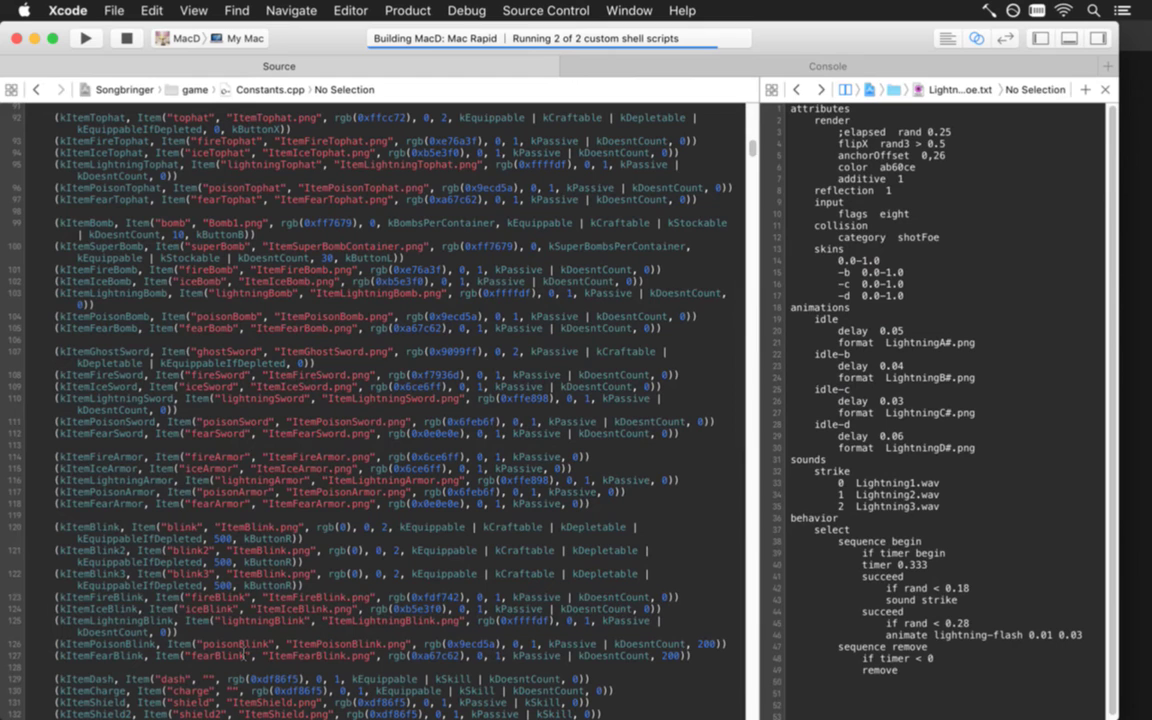
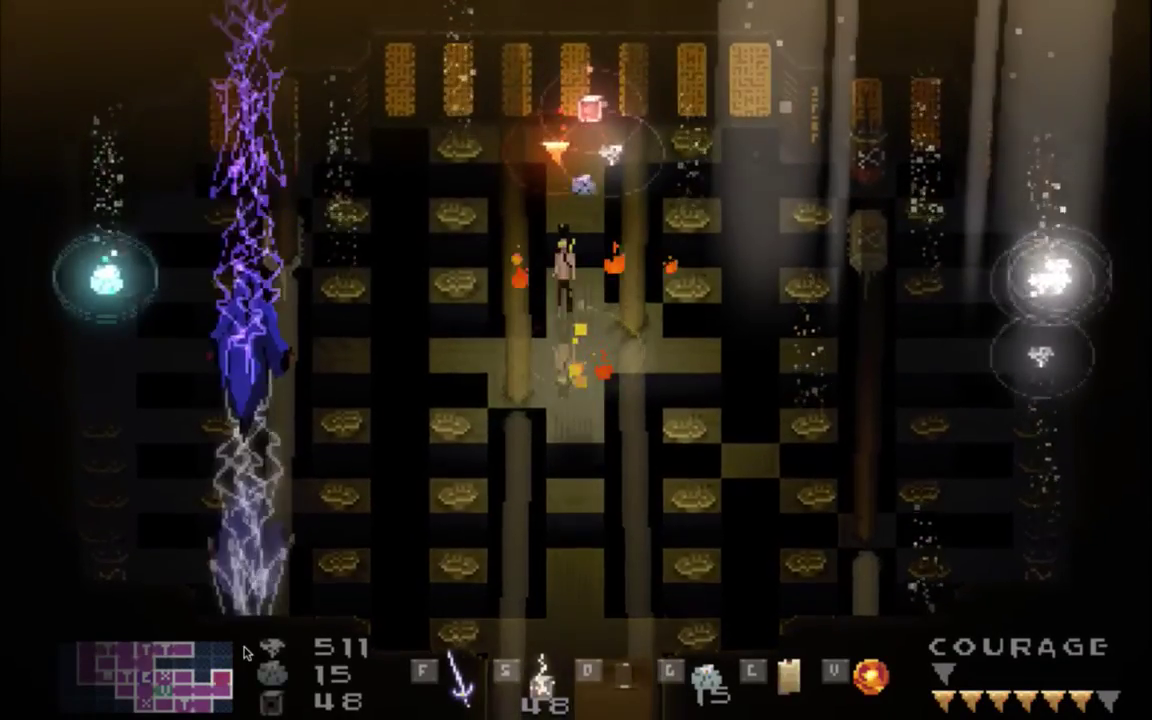
key(XF86AudioMute)
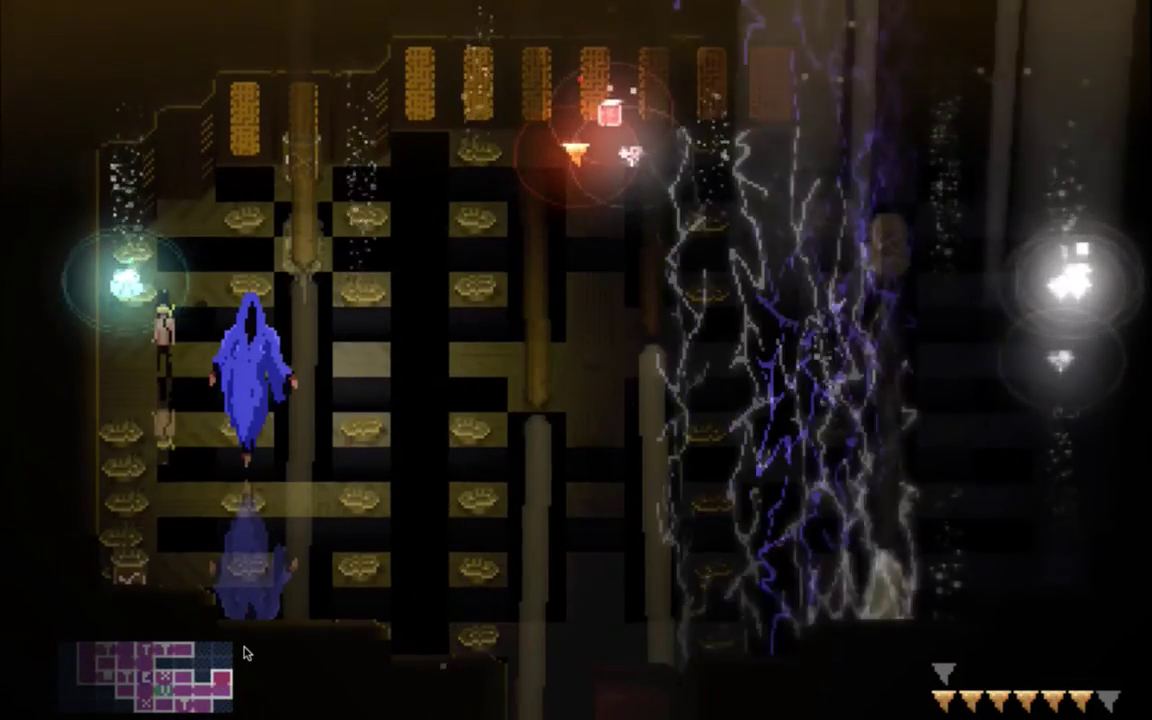
key(super+q)
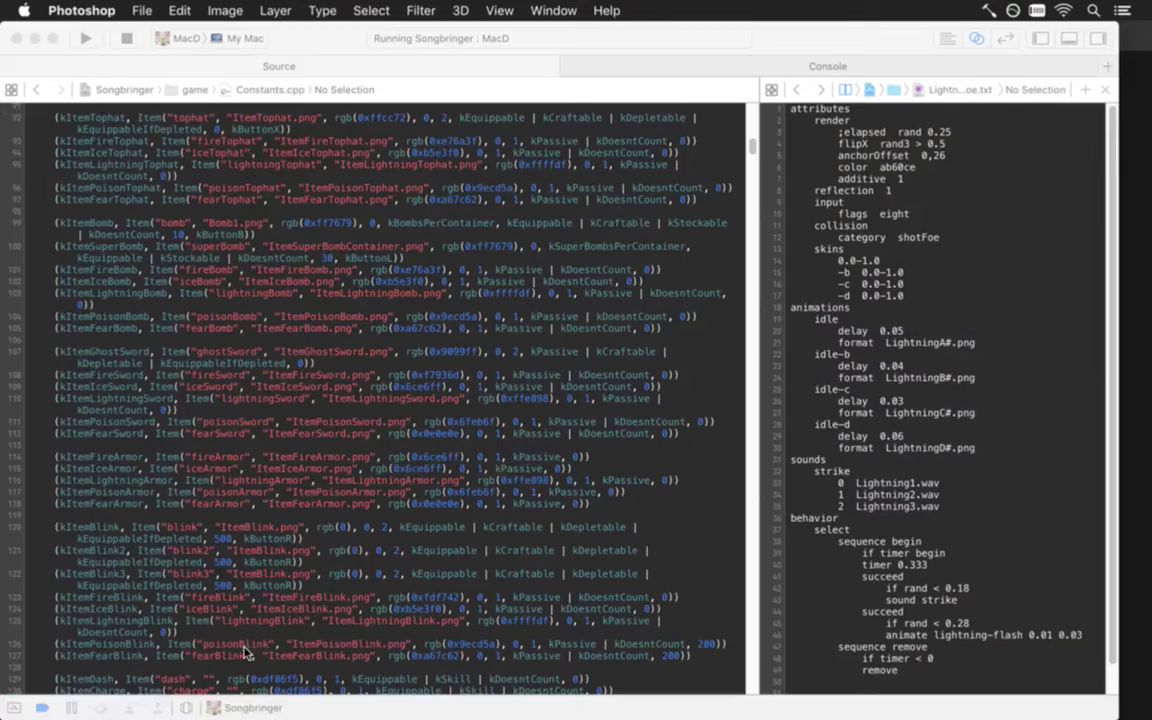
Switch back to Photoshop and make Layer 1 copy, the version with the staff, visible in all six frames
key(super+Tab)
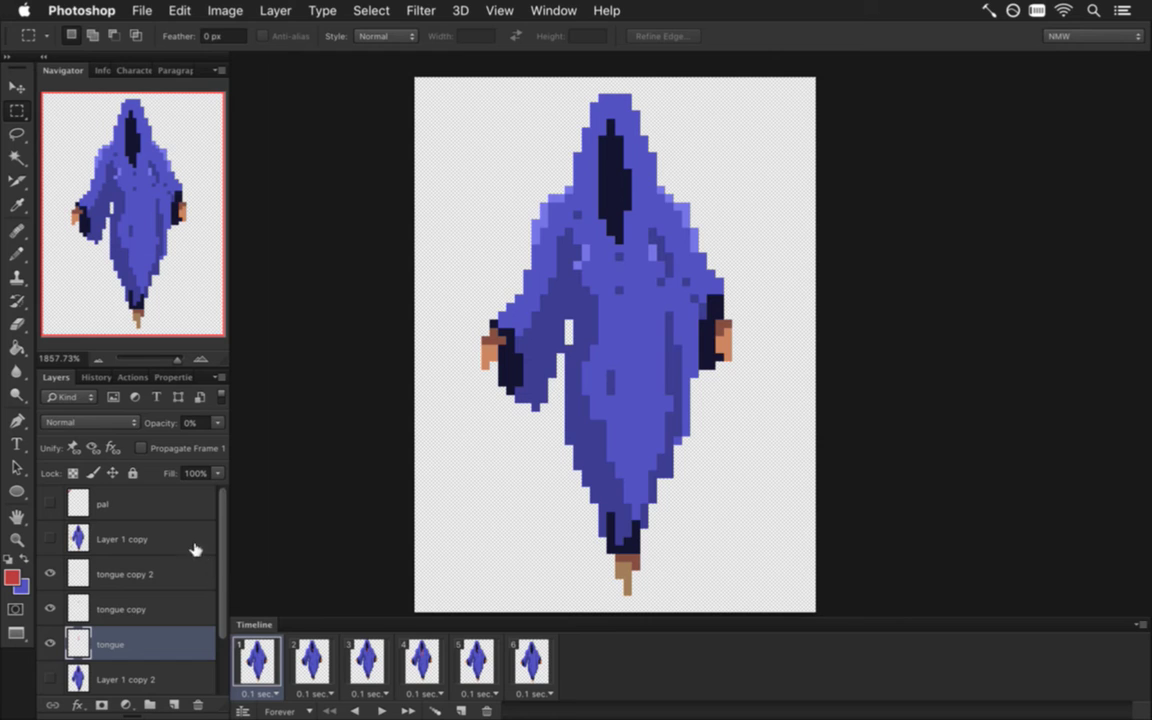
alt+click(50, 538)
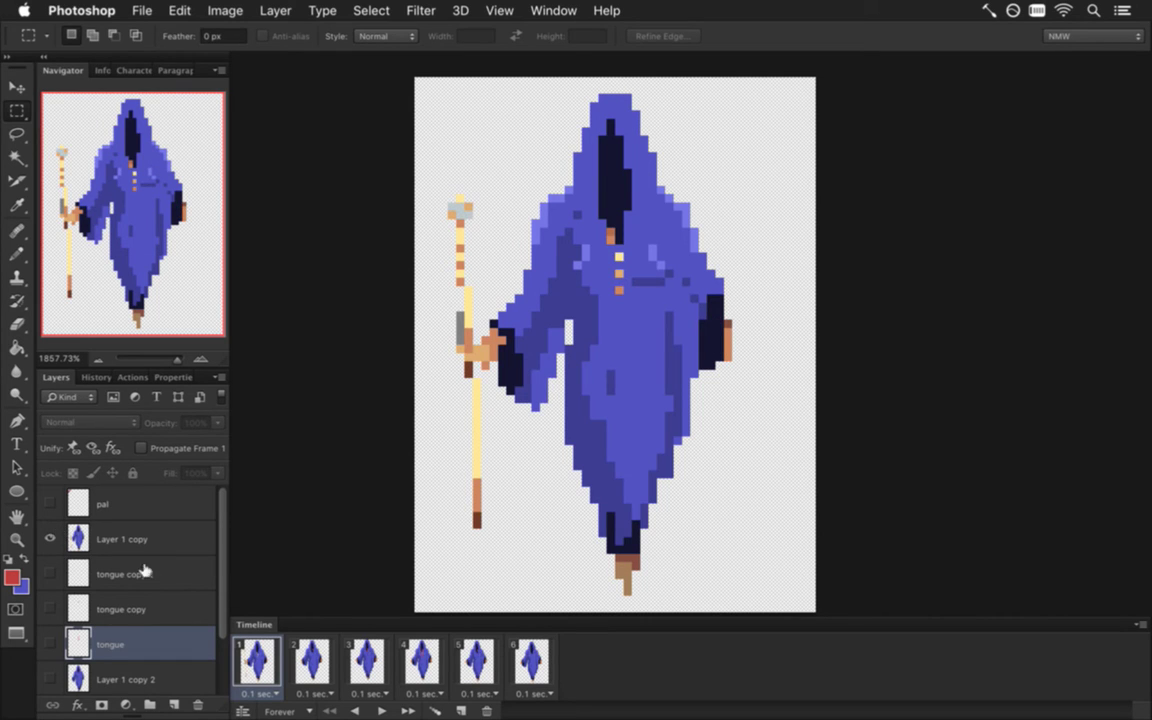
click(312, 662)
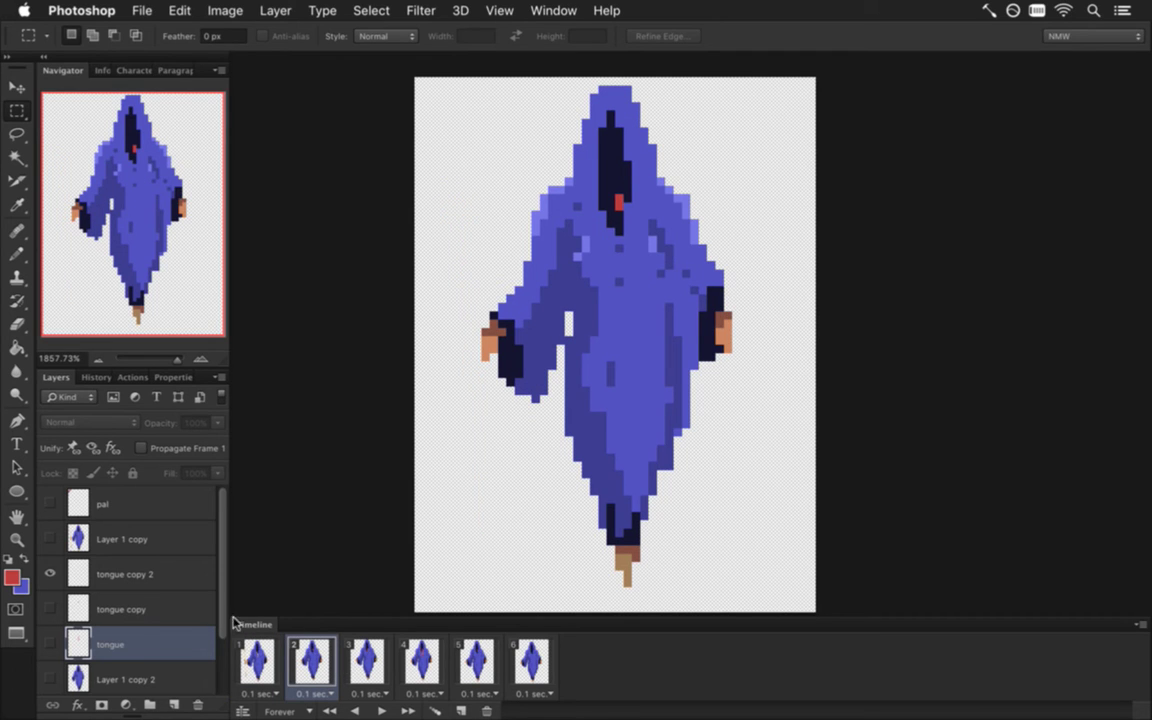
click(262, 658)
shift+click(528, 658)
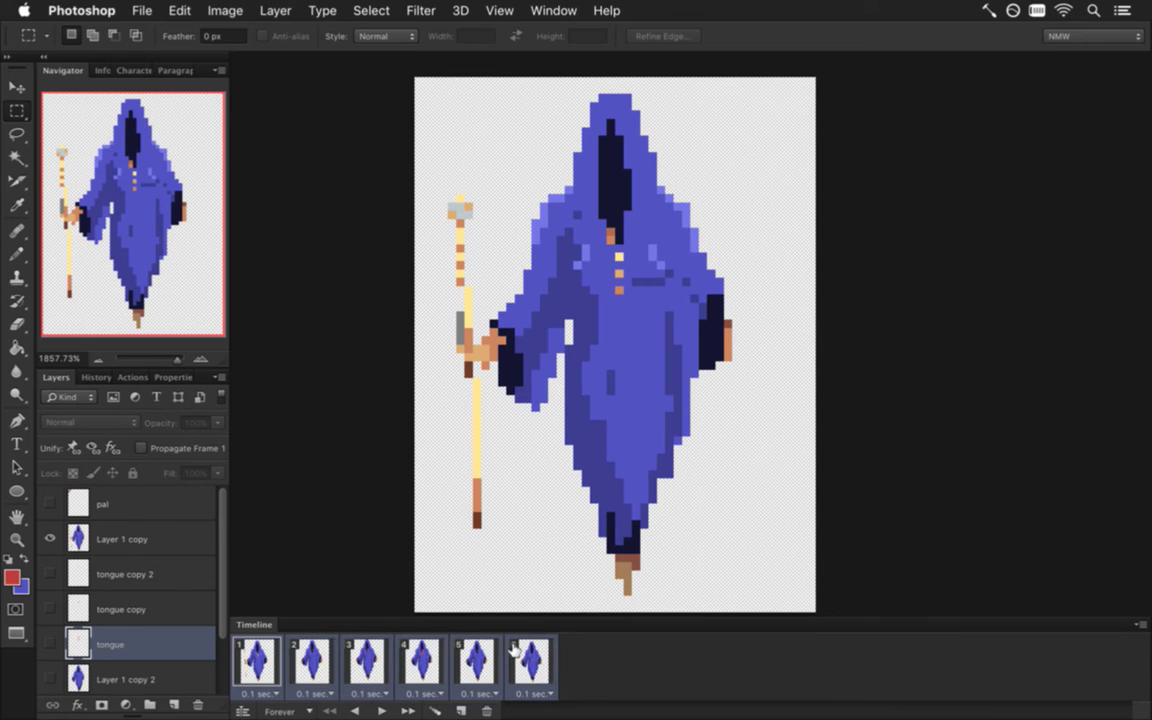
click(51, 539)
click(51, 539)
Hide Layer 1 in all six frames of the animation
click(318, 667)
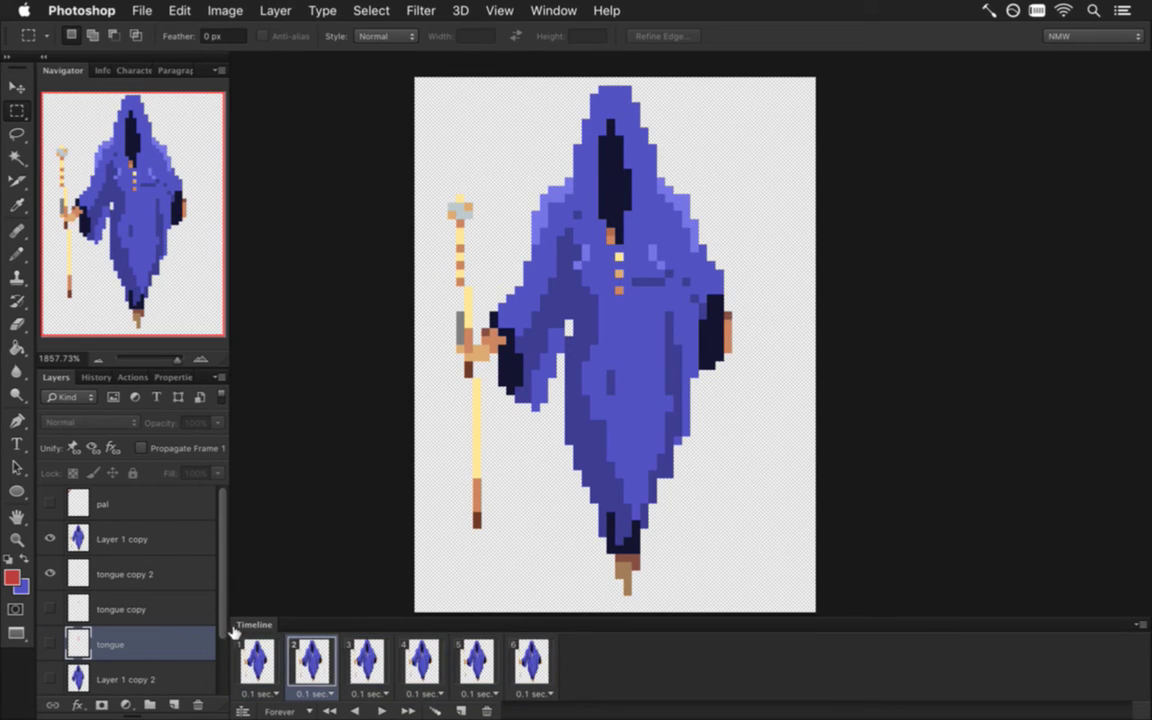
drag(224, 607, 228, 670)
click(50, 639)
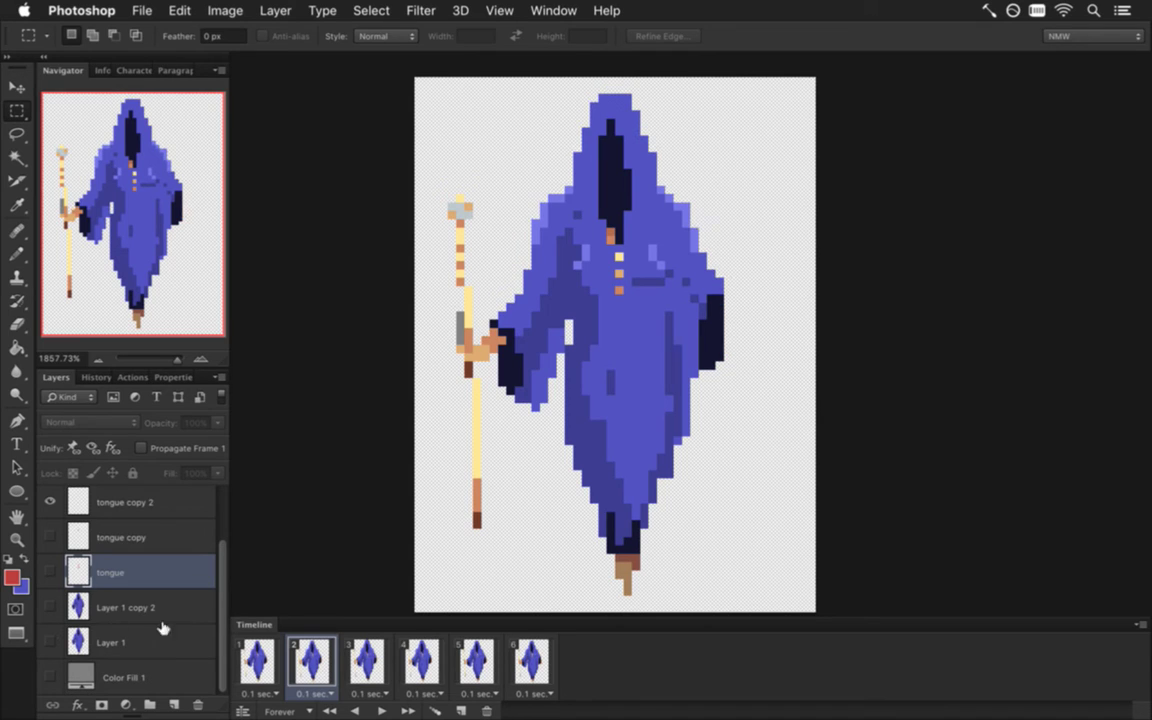
click(268, 656)
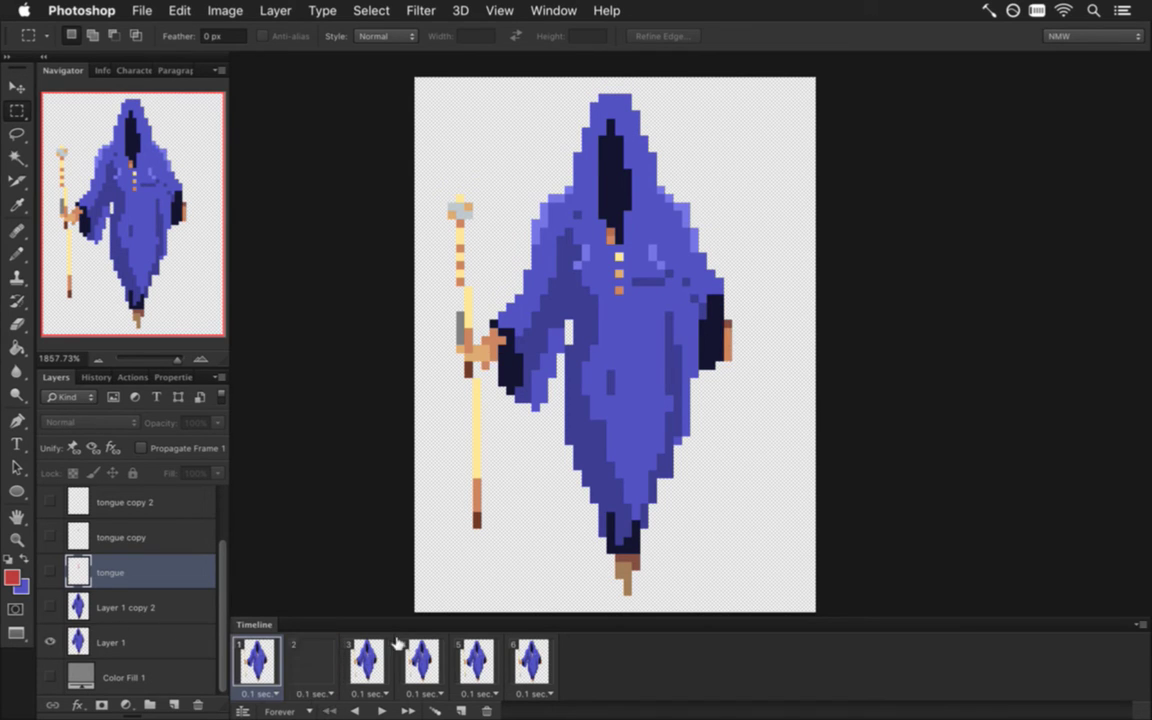
shift+click(542, 656)
click(52, 638)
click(50, 640)
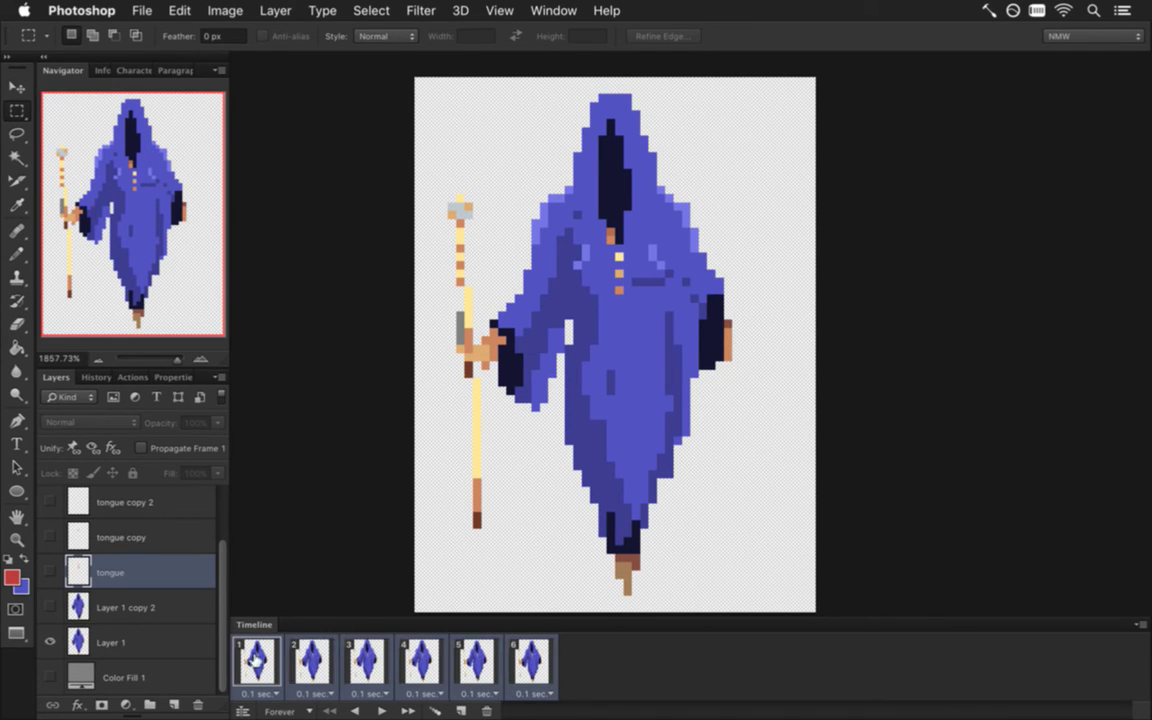
Nudge Layer 1 copy up one pixel in frame 2 and two pixels in frame 3
click(305, 650)
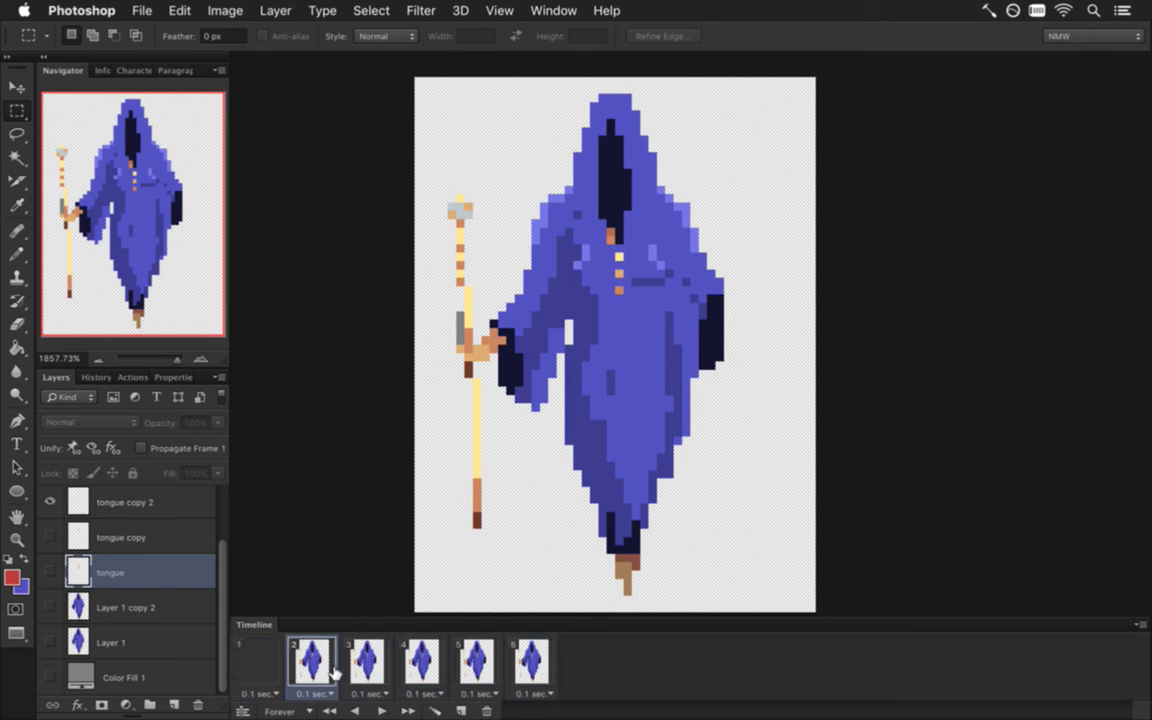
scroll(193, 519, up, 2)
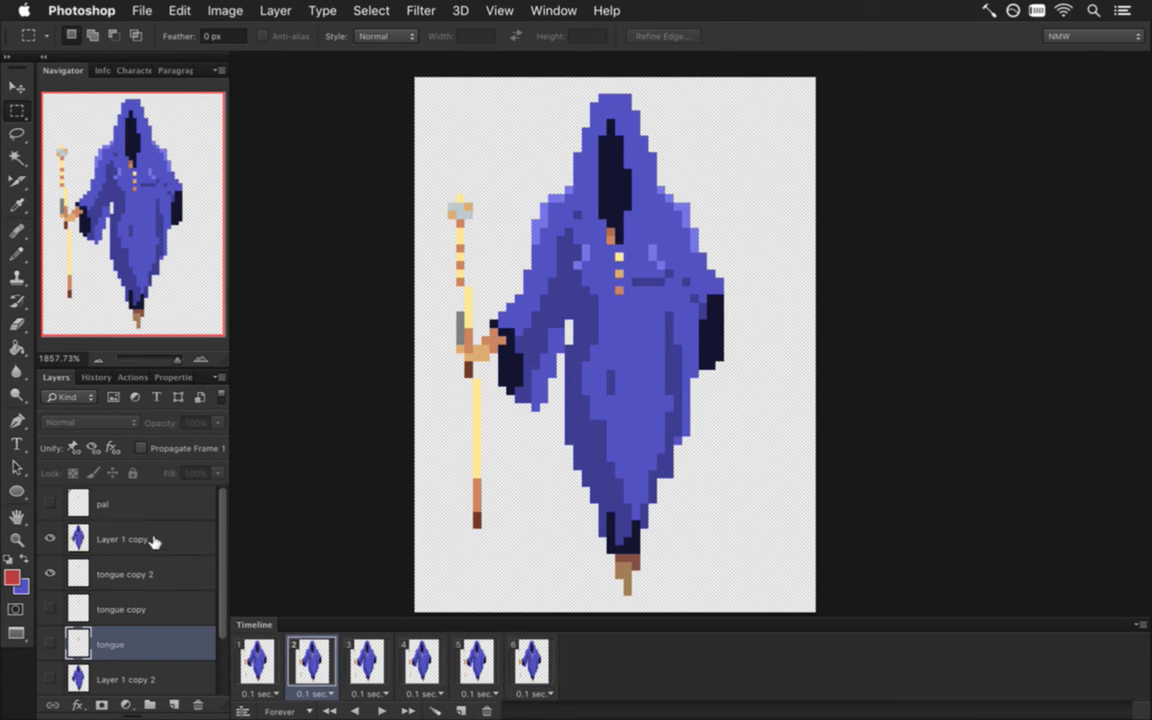
click(150, 539)
click(272, 665)
click(316, 668)
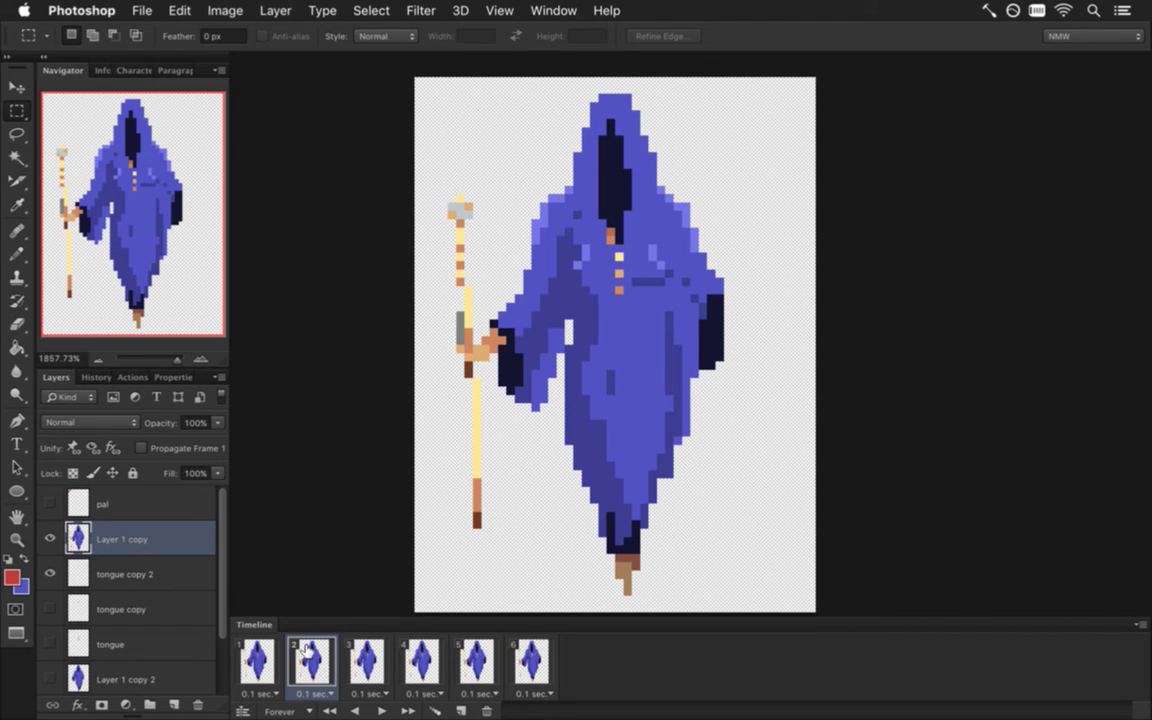
key(v)
key(Up)
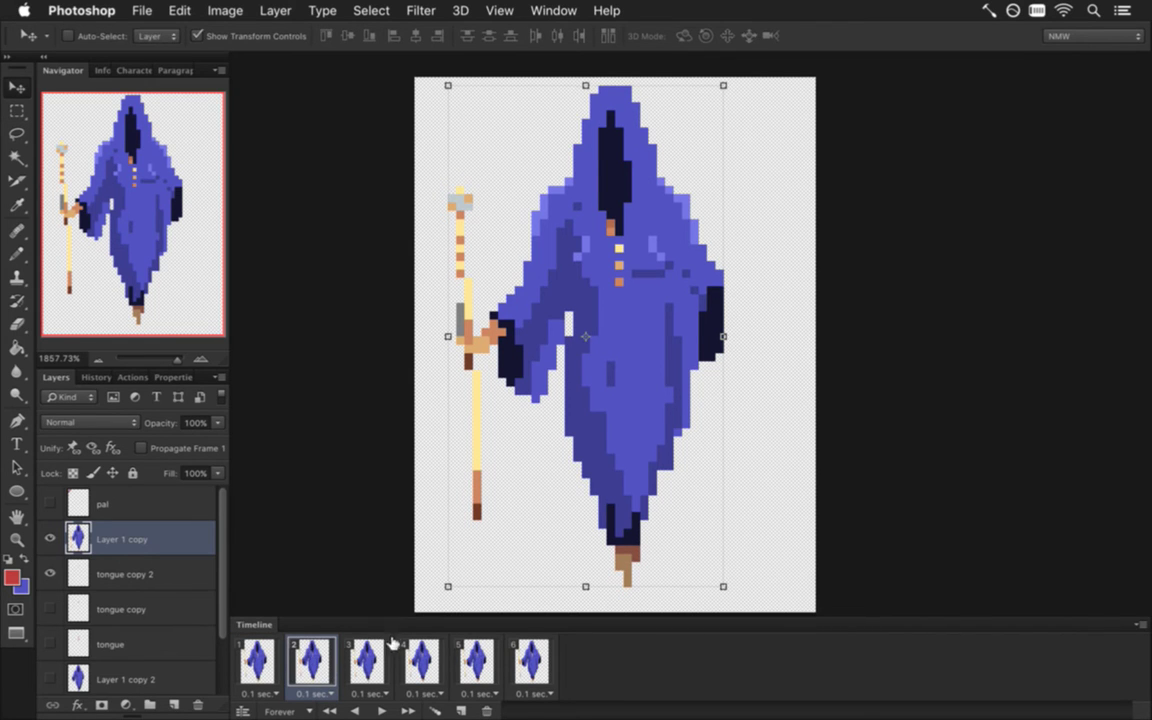
click(367, 658)
key(Up)
key(Up)
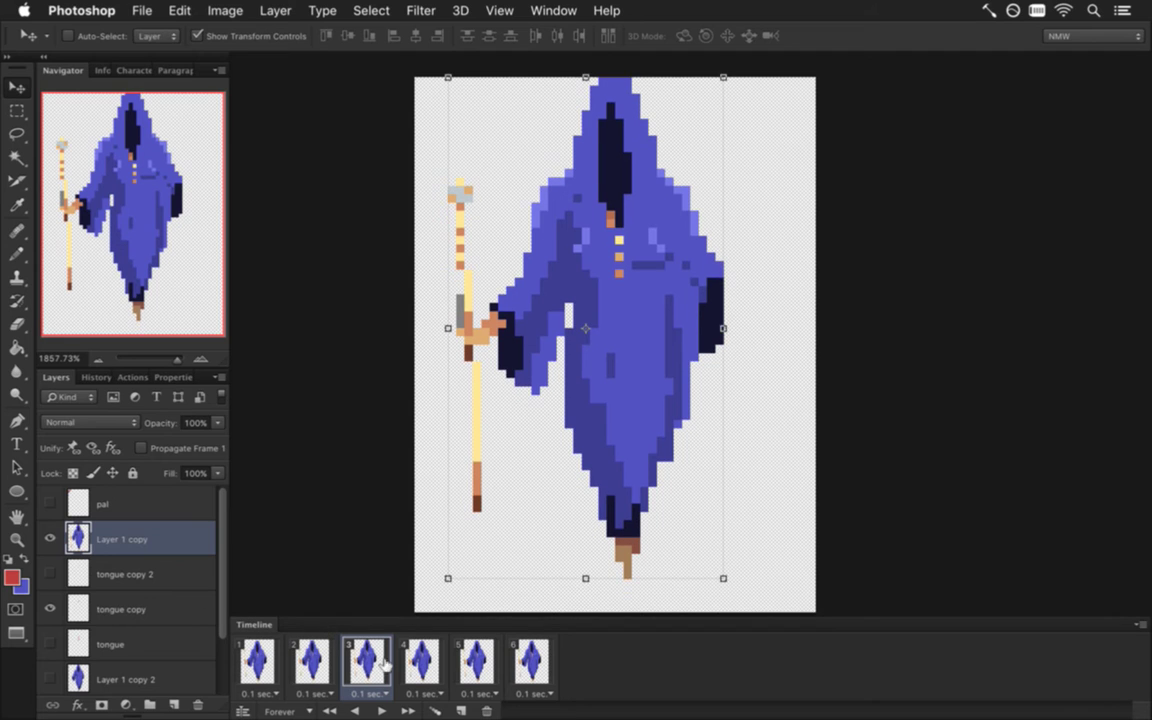
Nudge Layer 1 copy down one pixel in frame 6
click(433, 662)
click(527, 660)
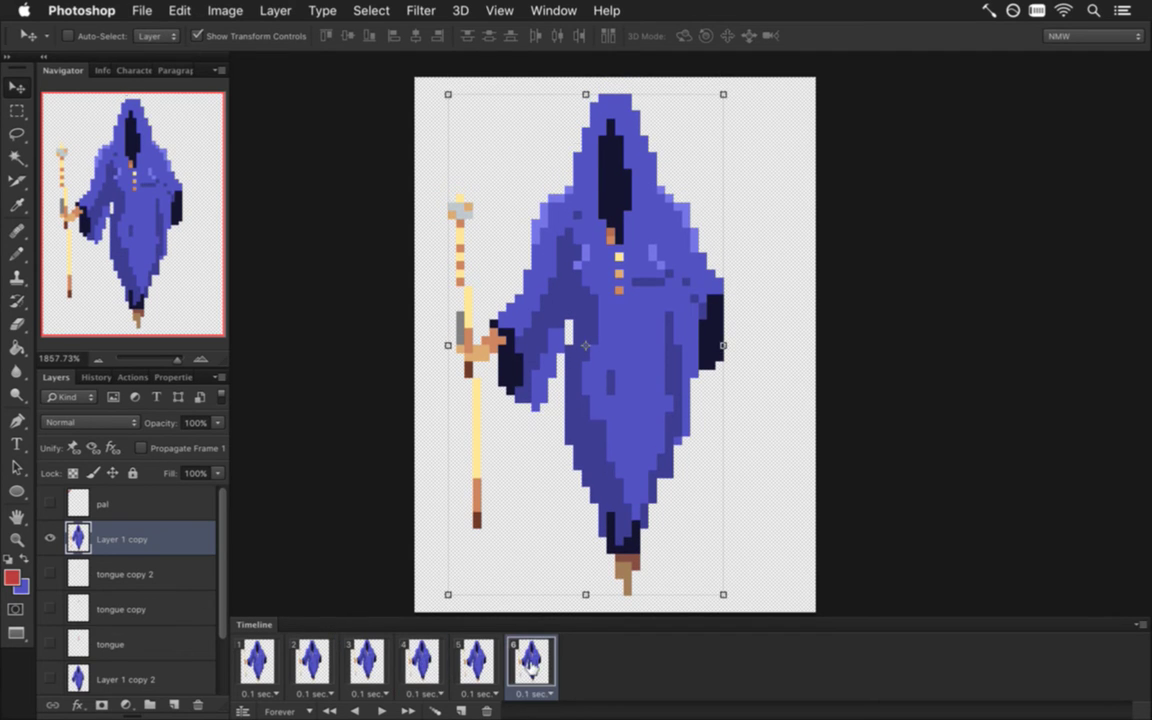
key(Down)
Move Layer 1 copy below the three tongue layers so the tongue shows in front of the robe in frame 3
click(310, 660)
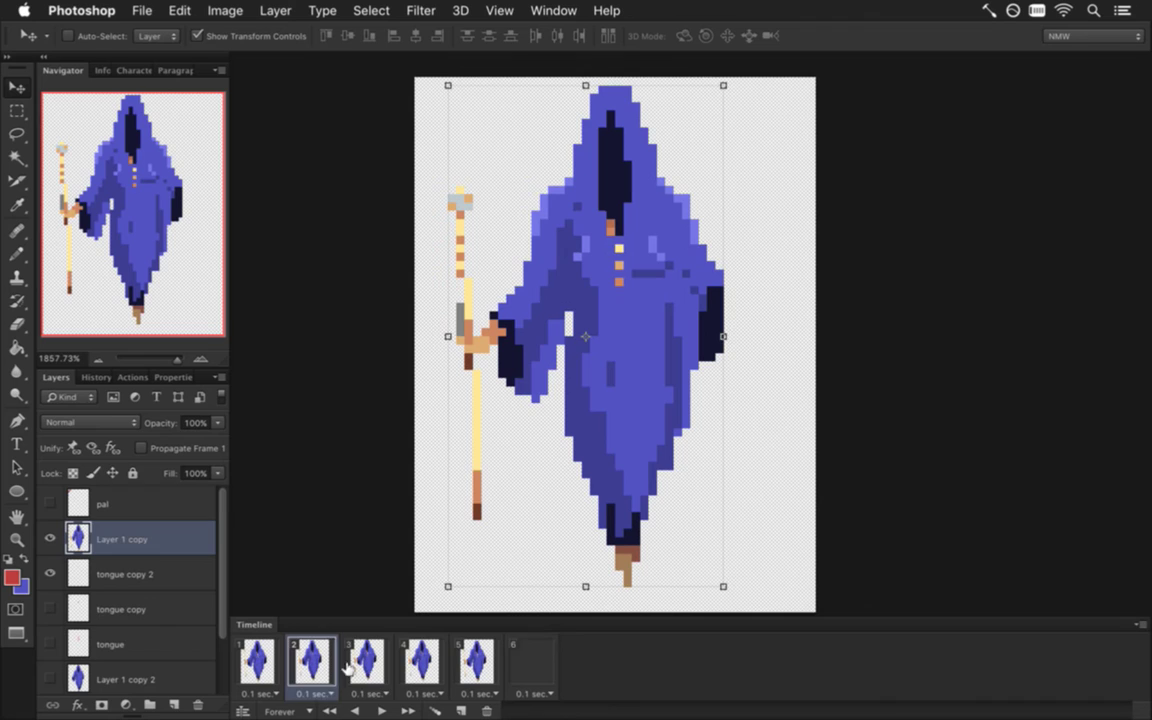
click(362, 660)
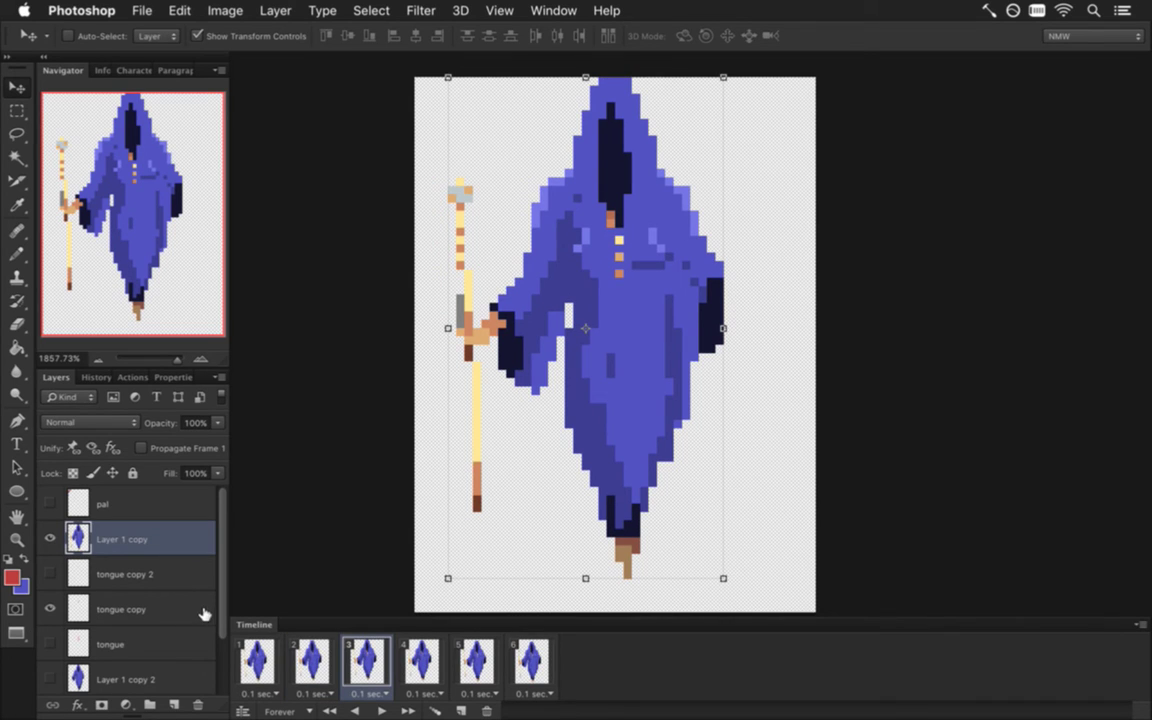
drag(78, 537, 229, 654)
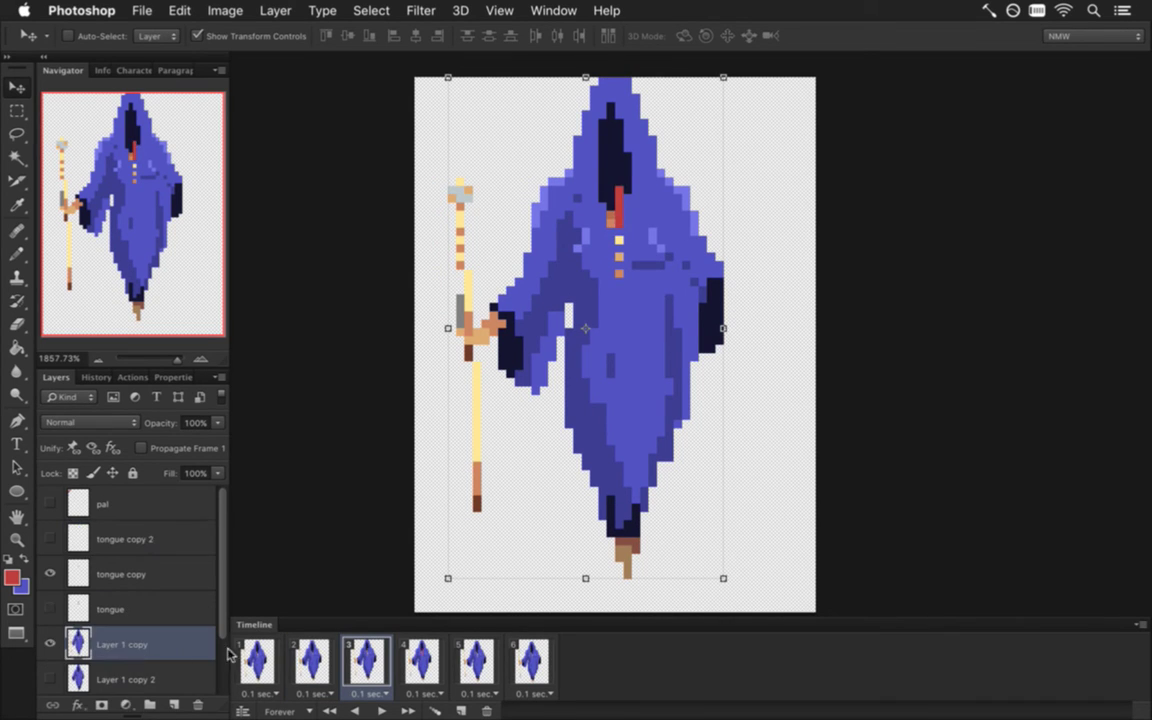
Check the frames and re-render all of them as the LightningBossIdle.png image sequence, replacing the existing files
click(310, 660)
click(365, 660)
click(420, 660)
click(478, 662)
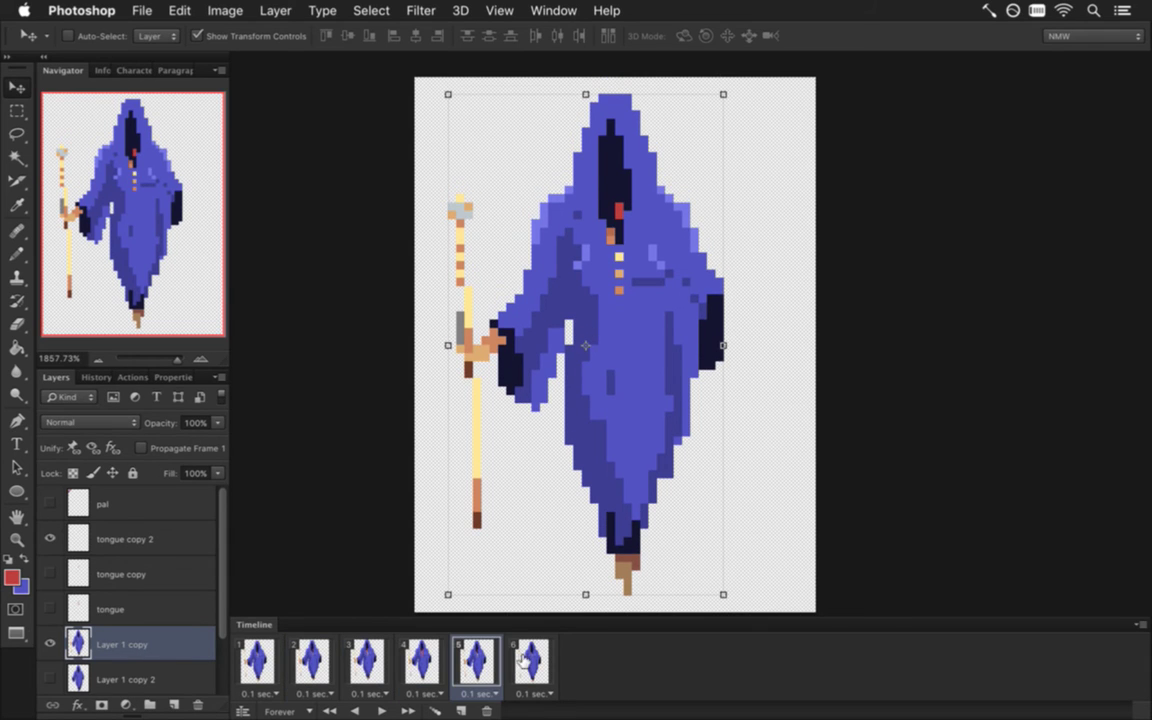
click(260, 662)
key(m)
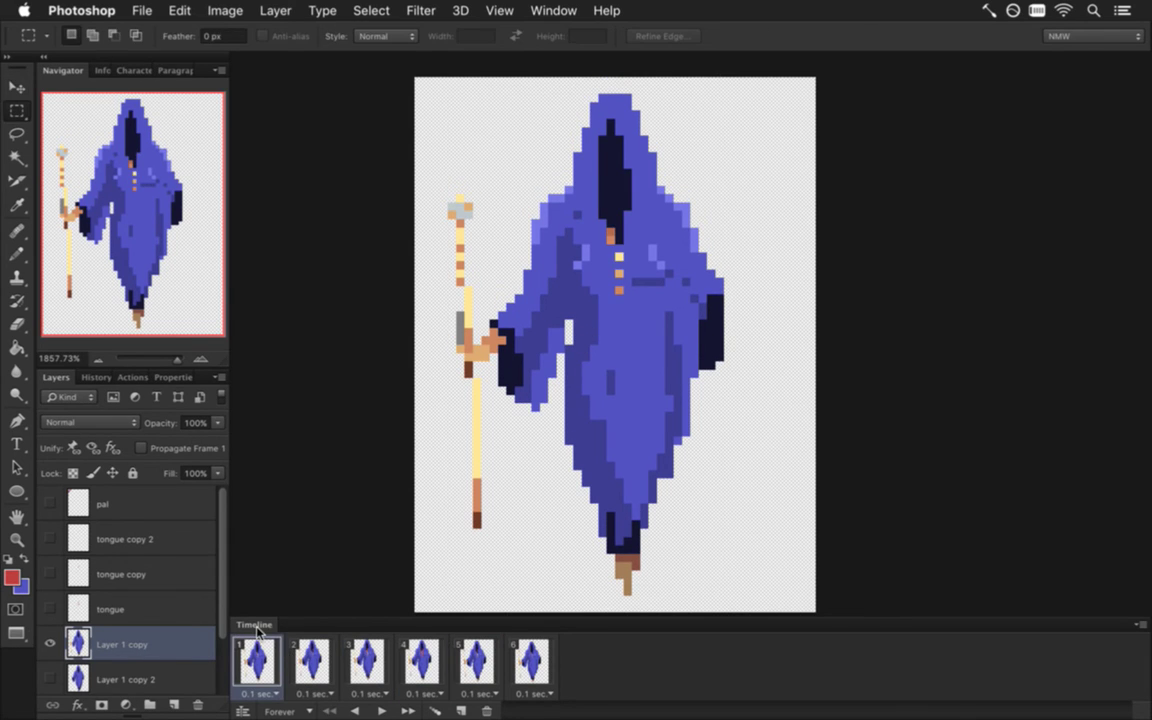
key(alt+shift+super+r)
key(Return)
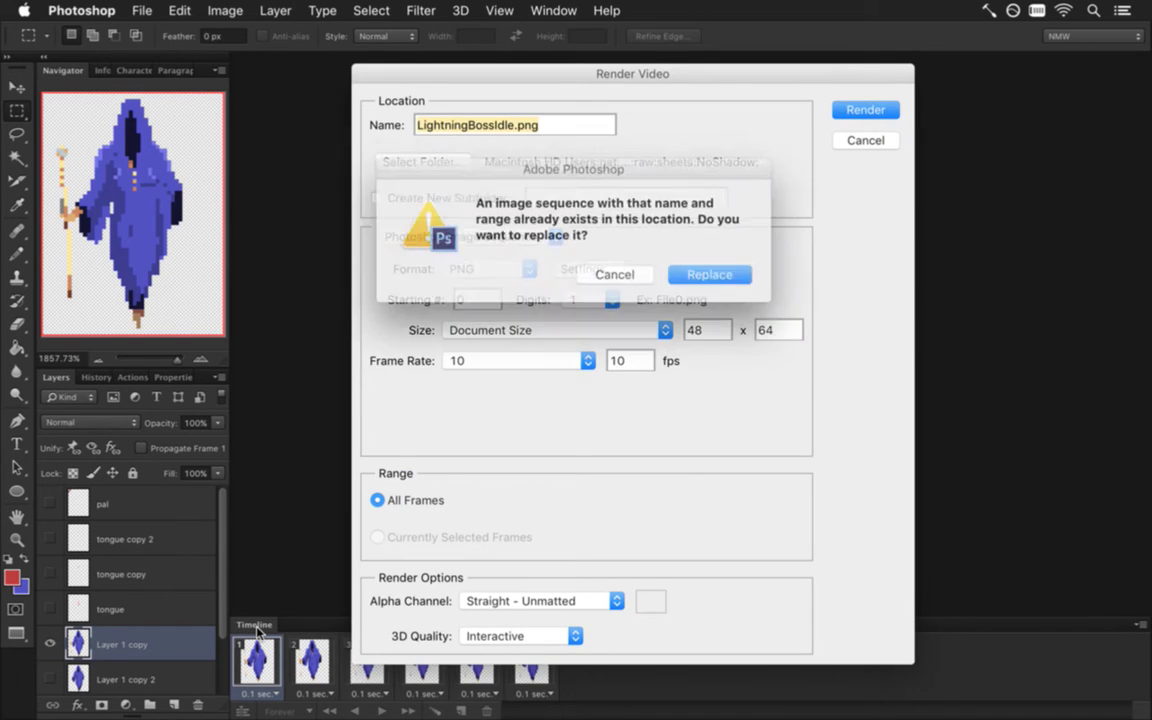
key(Return)
Switch to Xcode, run Songbringer to view the boss's idle animation in the game, and quit it
key(super+Tab)
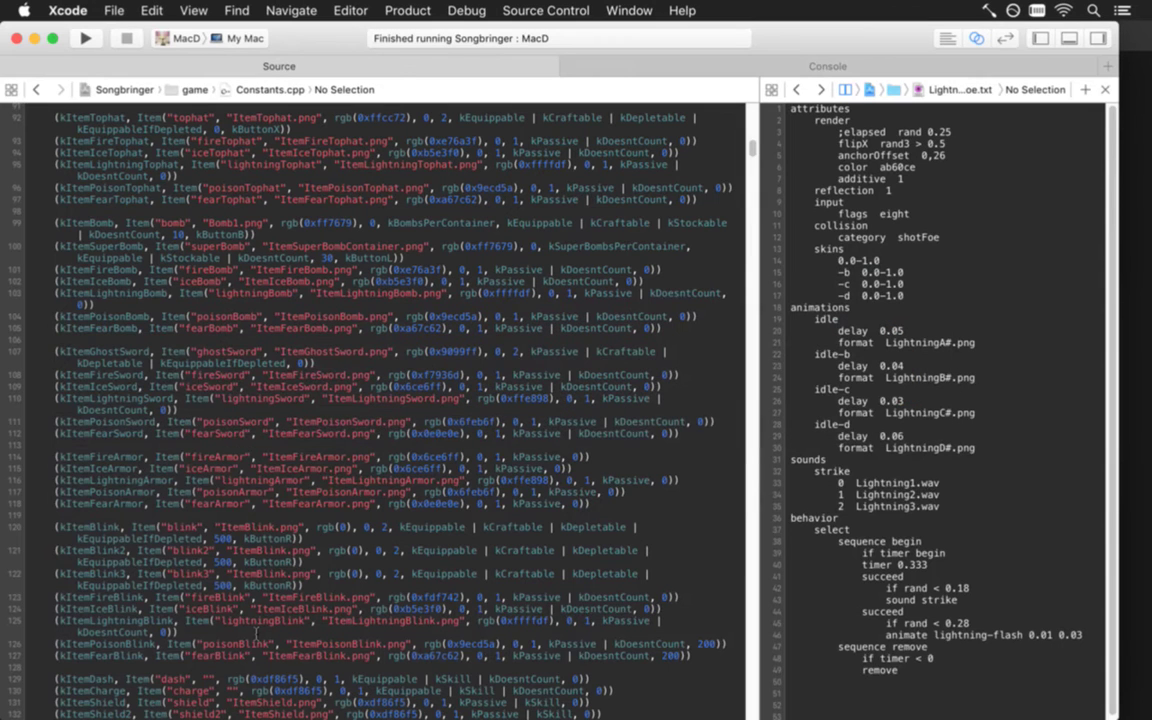
key(super+r)
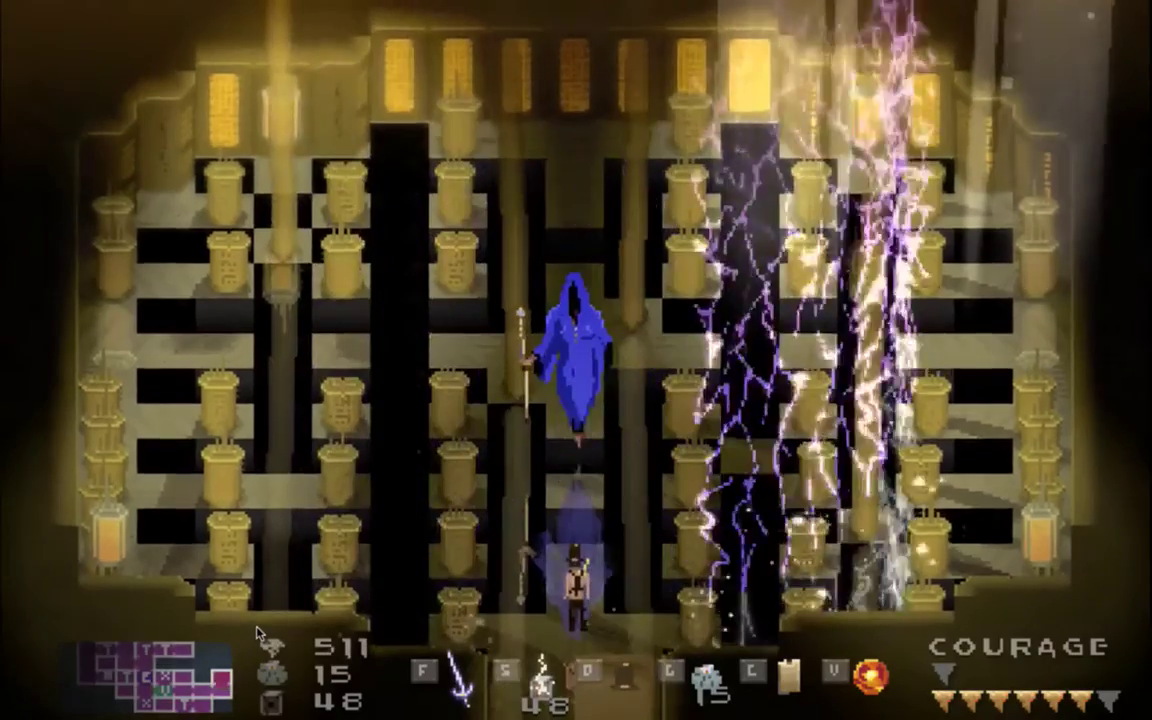
key(super+q)
Switch to Photoshop and, in all six frames, hide Layer 1 copy and show Layer 1
key(super+Tab)
key(super+Tab)
key(super+Tab)
key(Tab)
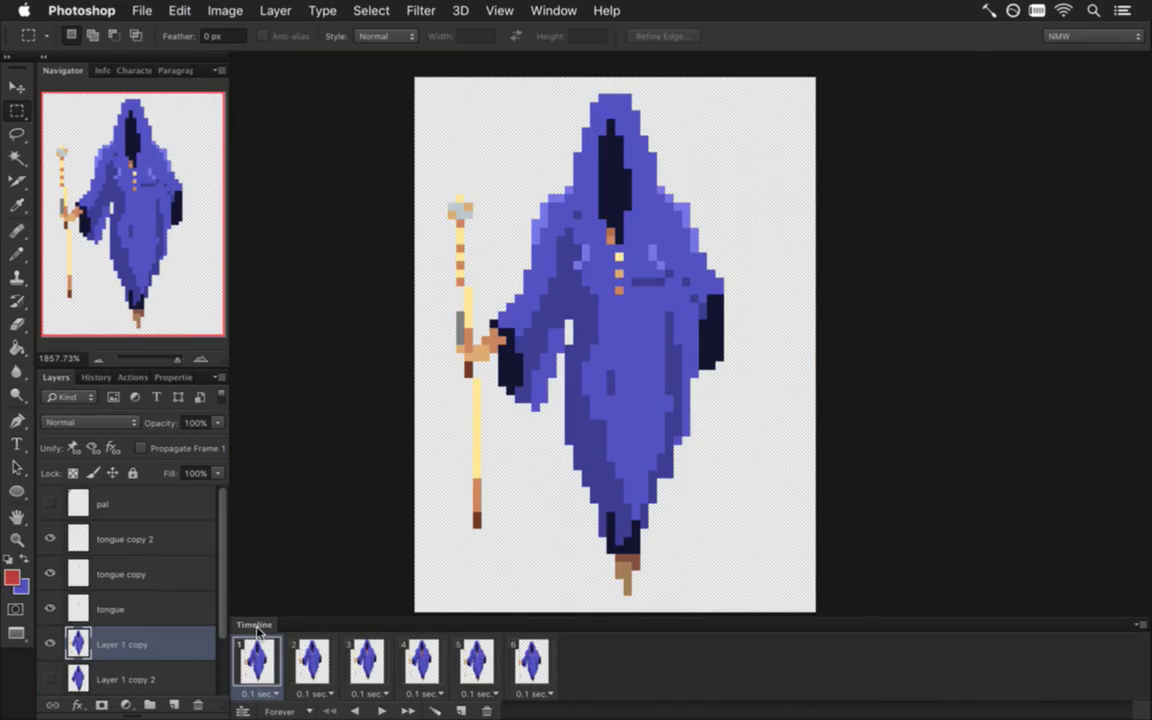
shift+click(541, 665)
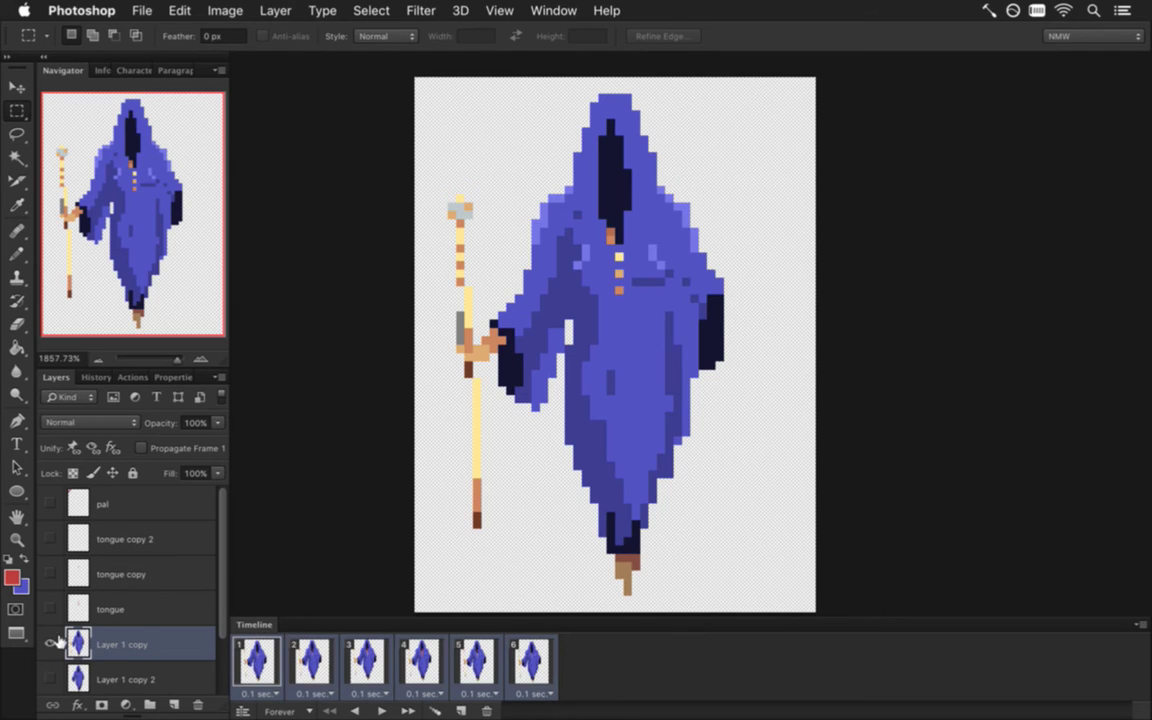
click(48, 646)
scroll(190, 560, down, 2)
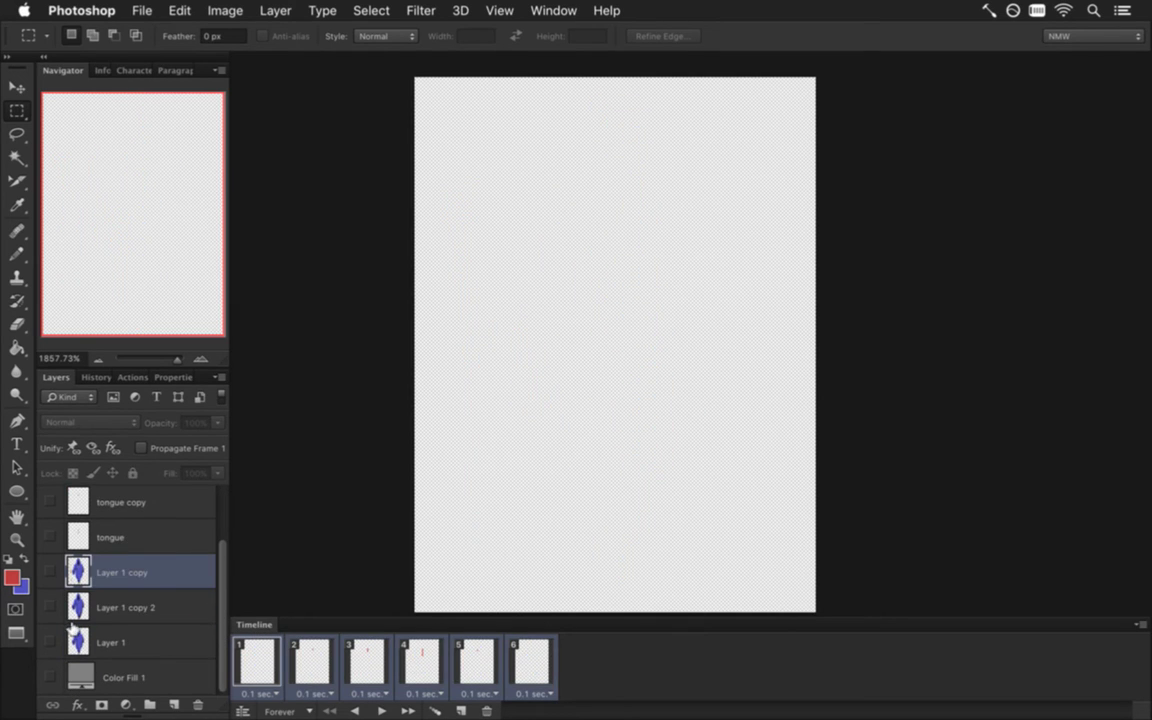
click(50, 641)
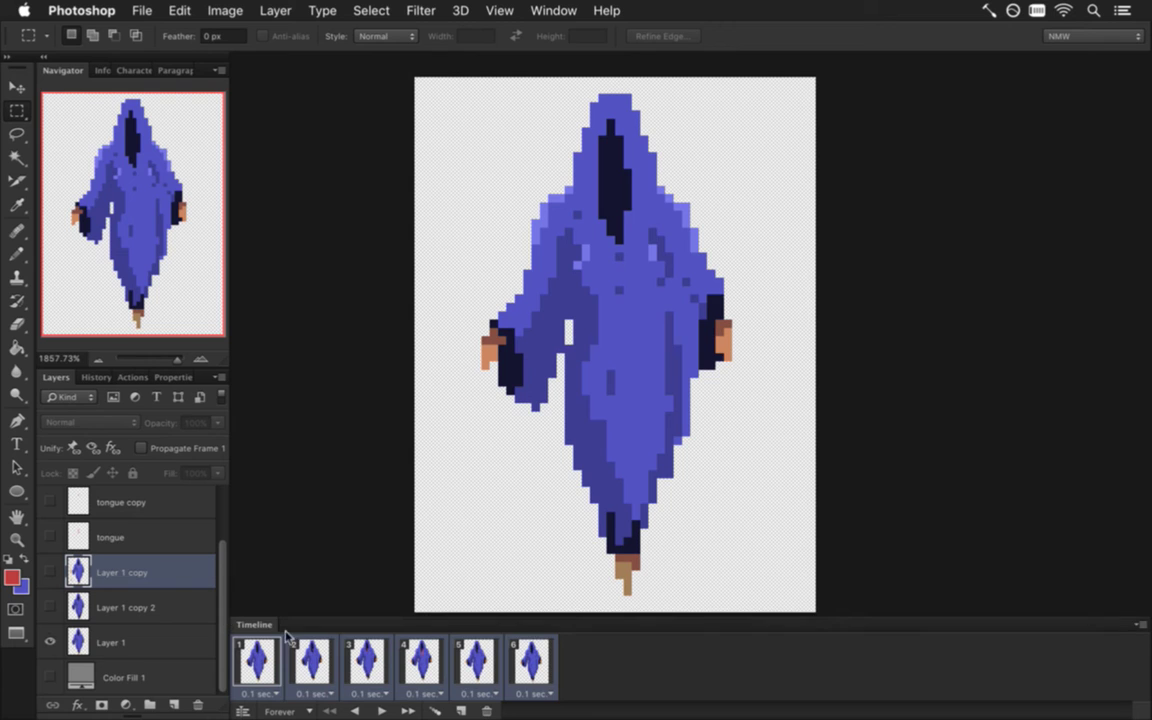
Check the staffless frames and render them all as the LightningBossIdle.png image sequence, overwriting the previous export
click(313, 663)
click(367, 664)
click(423, 664)
click(479, 665)
click(531, 664)
click(259, 648)
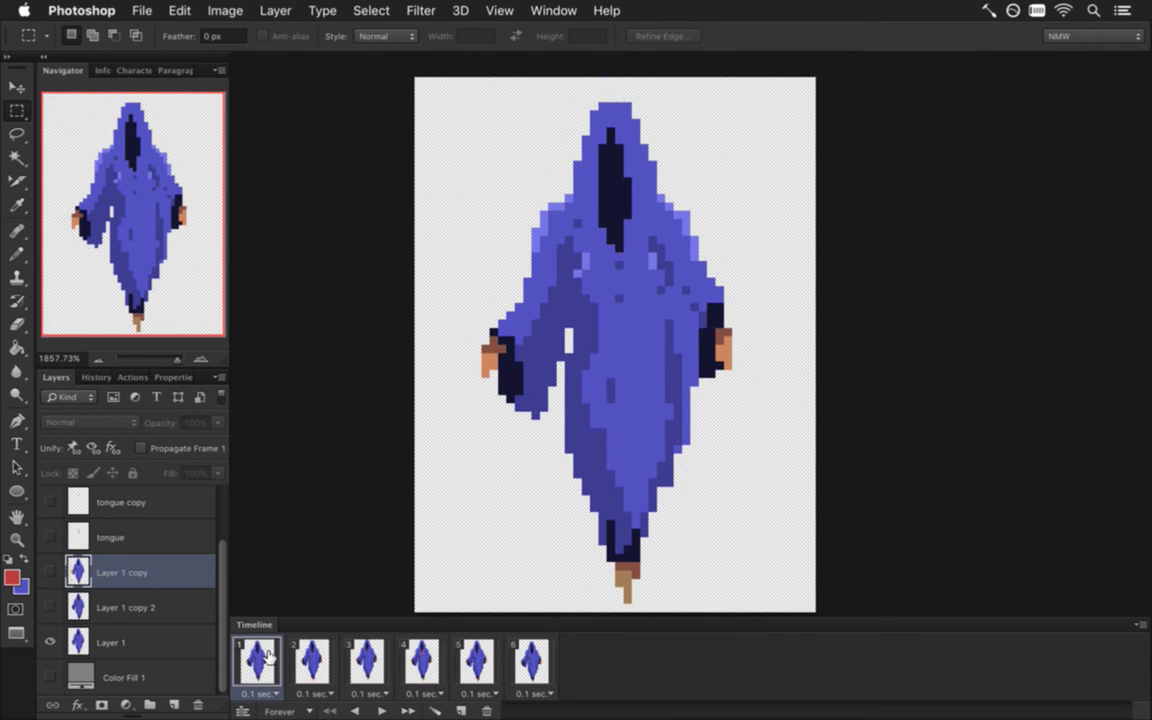
key(alt+shift+super+r)
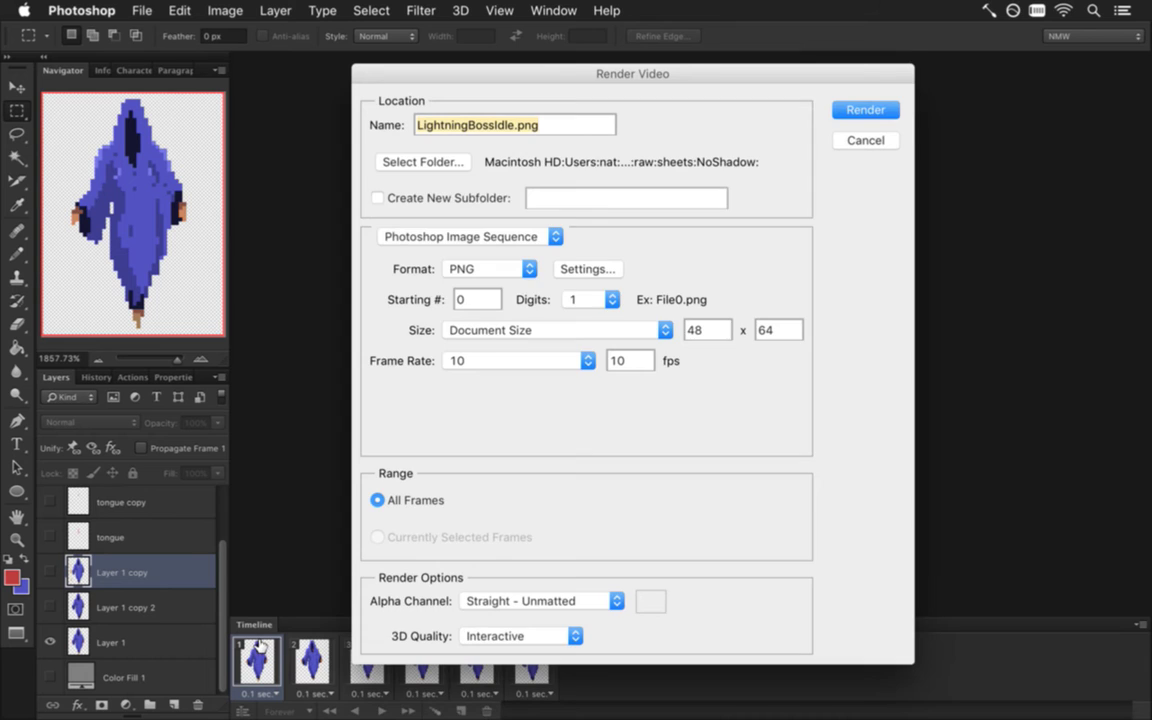
key(Return)
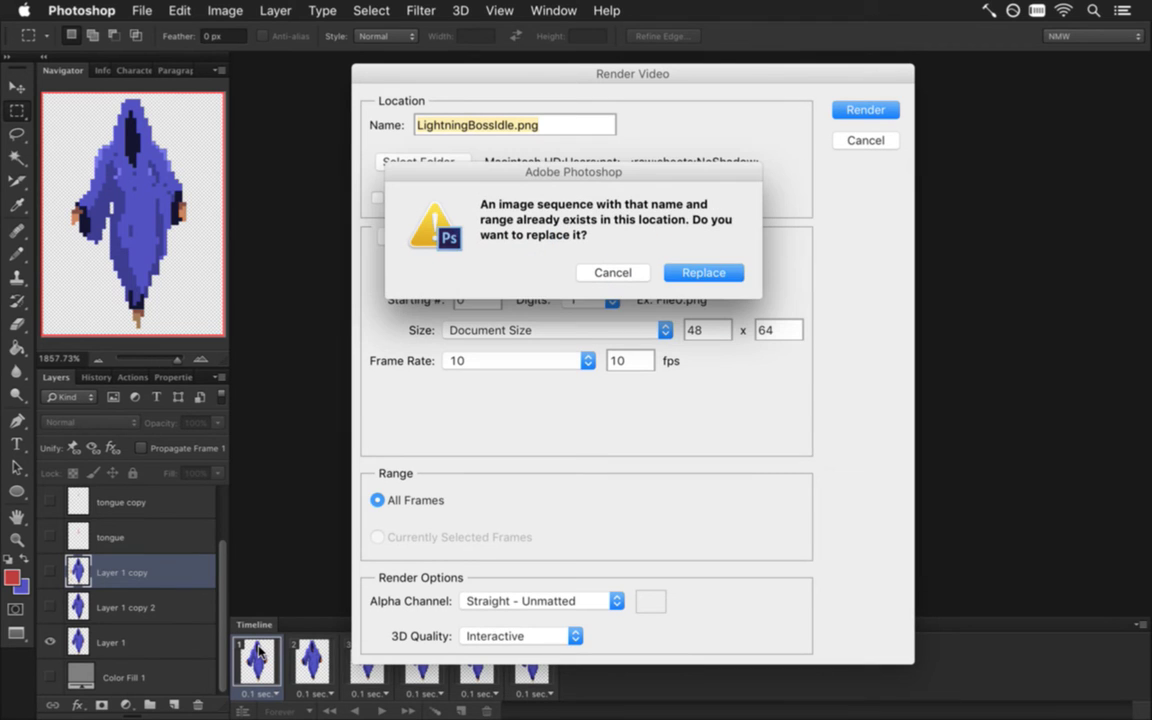
click(704, 273)
Copy the merged first idle frame and paste it into LightningBossHurt.psd as a new layer
key(super+a)
key(super+shift+c)
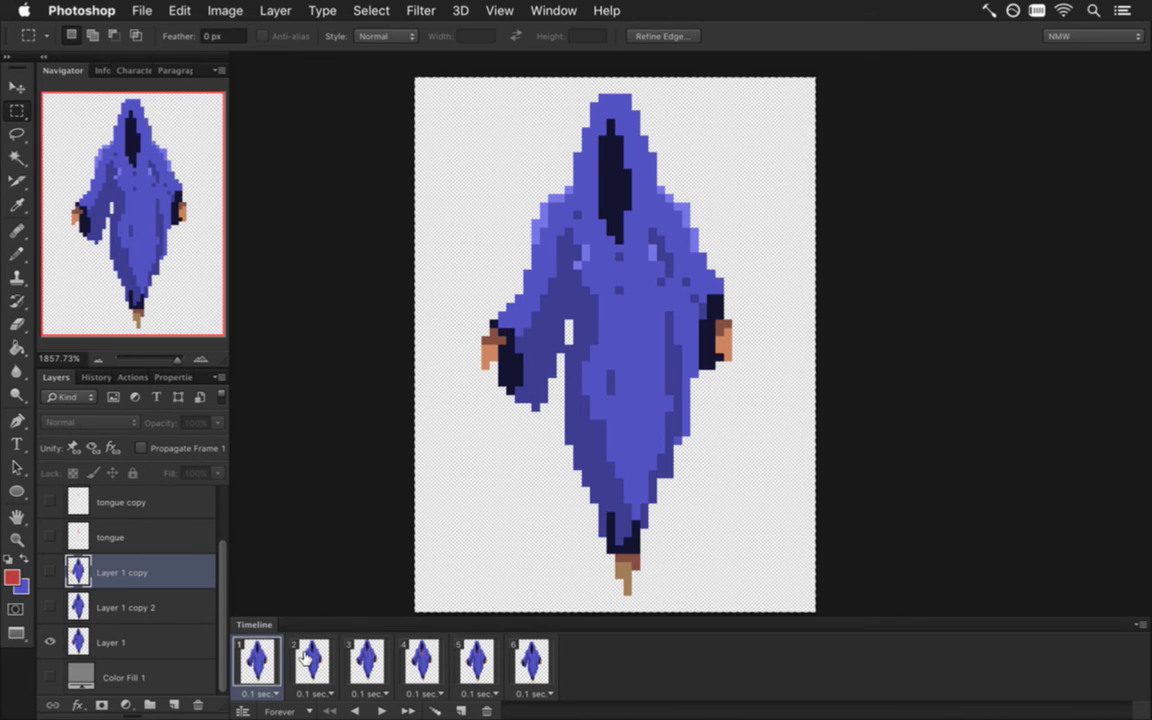
click(553, 10)
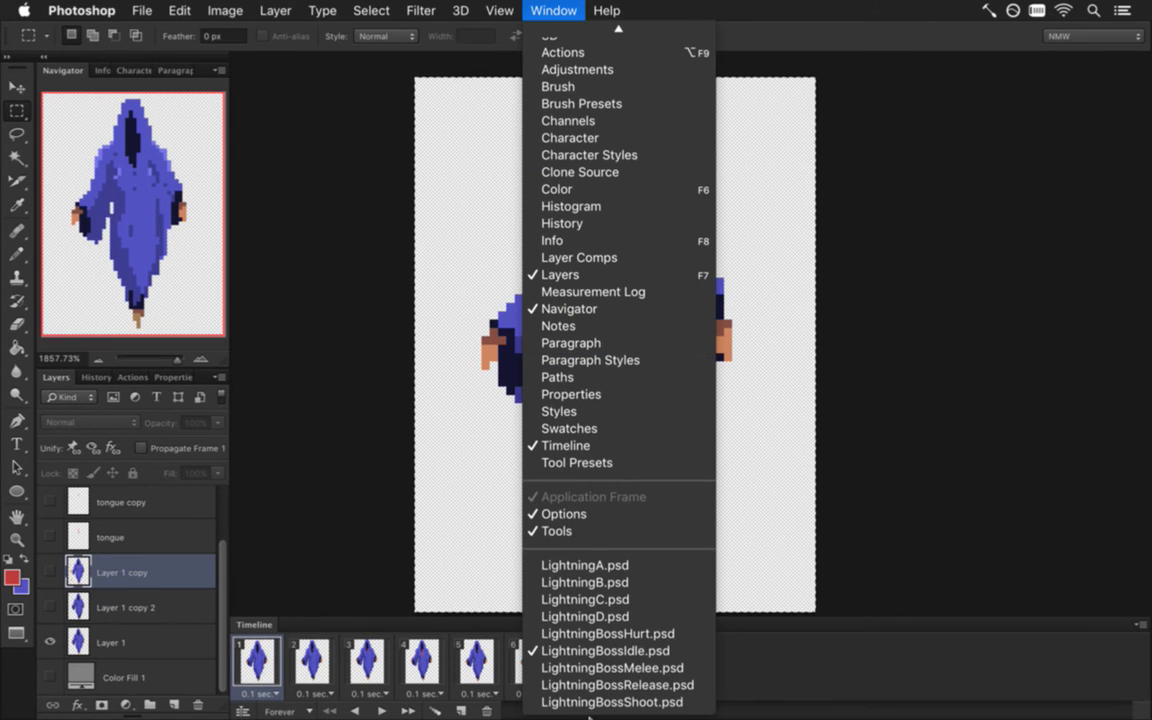
click(600, 633)
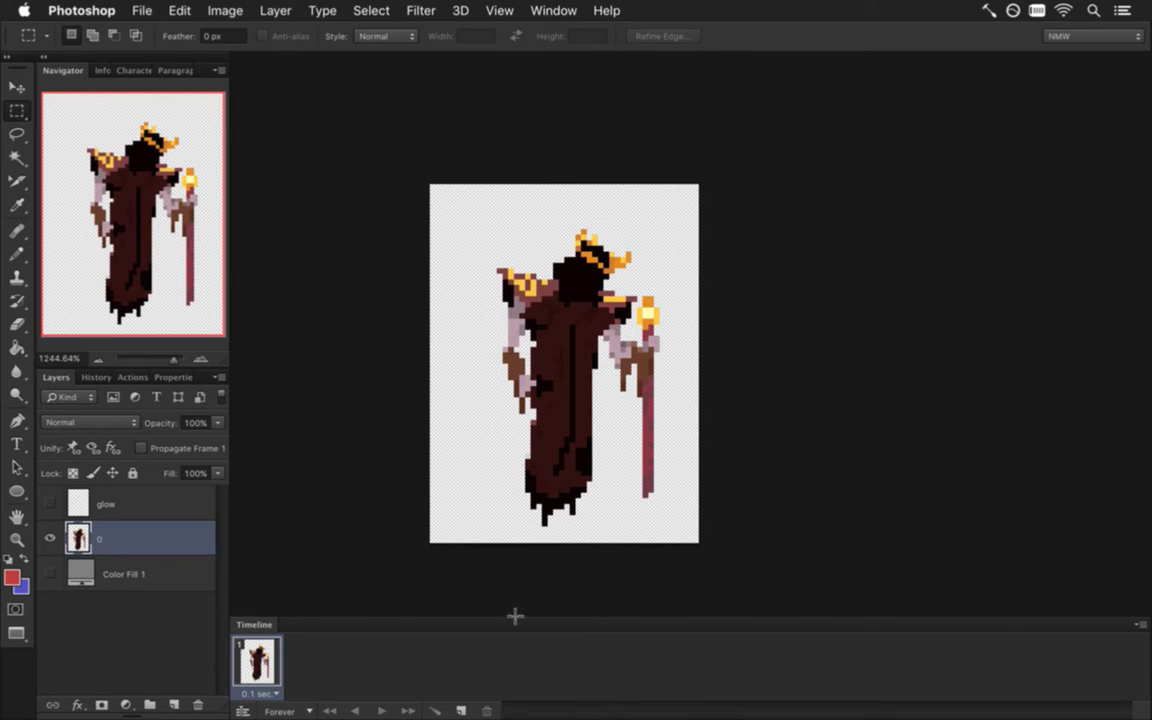
key(ctrl+v)
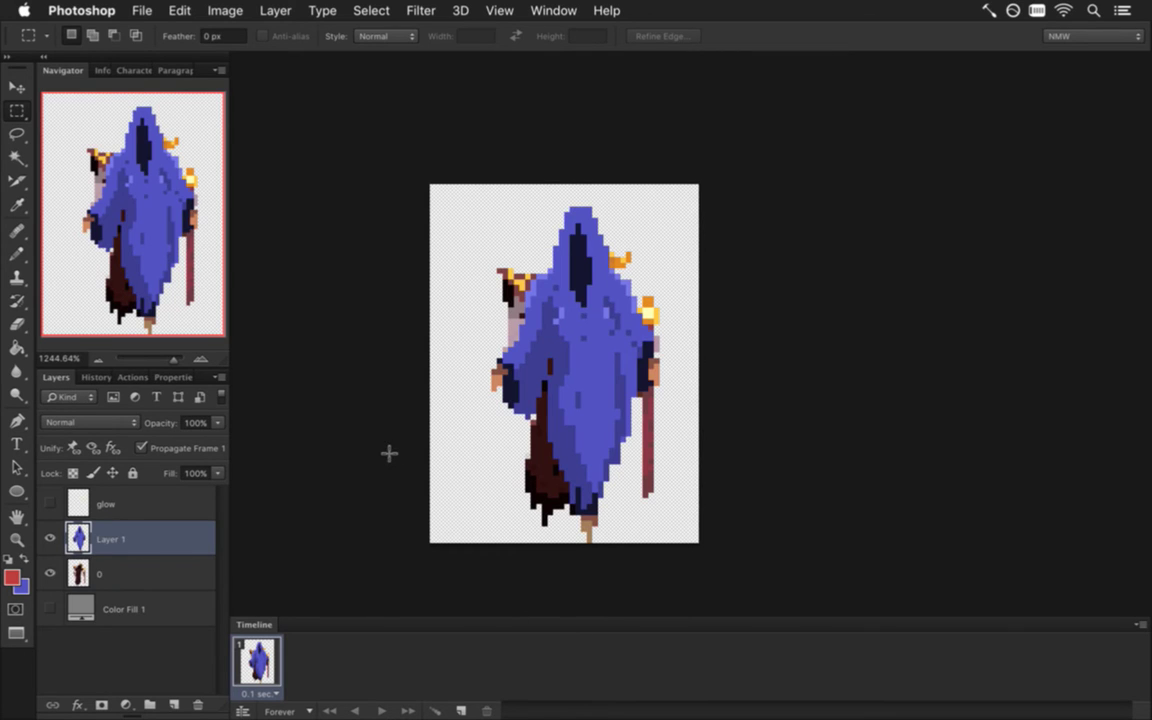
Nudge the pasted robe layer two pixels left and two pixels up
key(v)
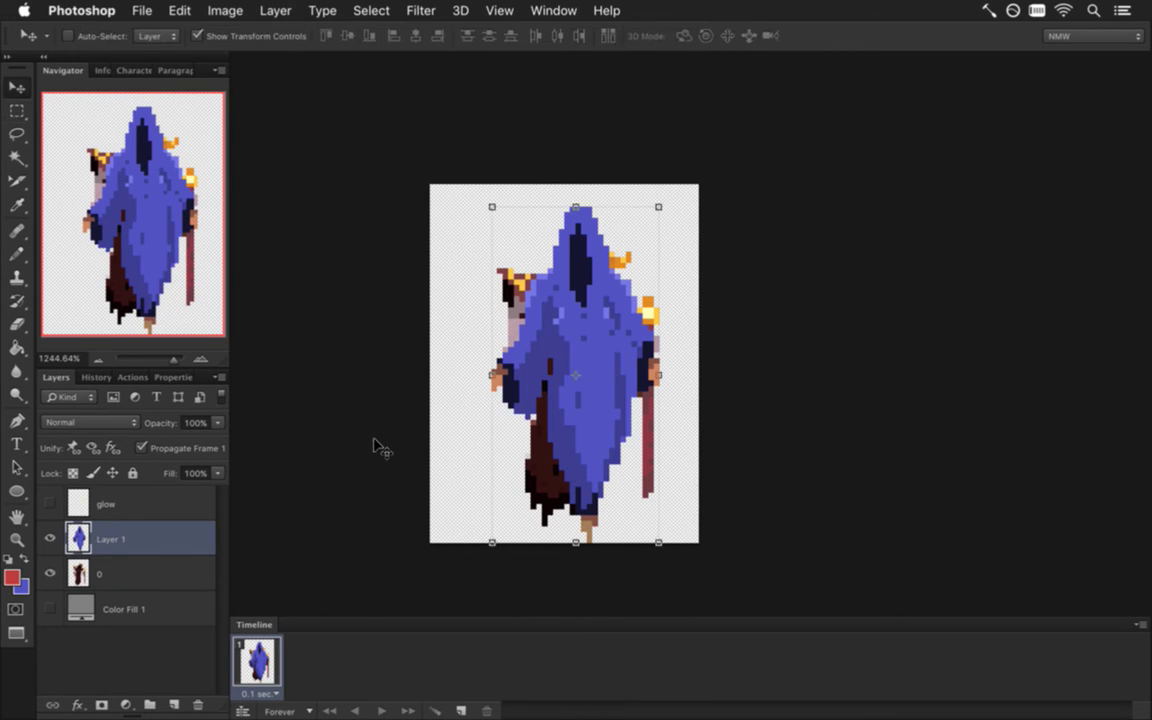
key(Left)
key(Left)
key(Left)
key(Right)
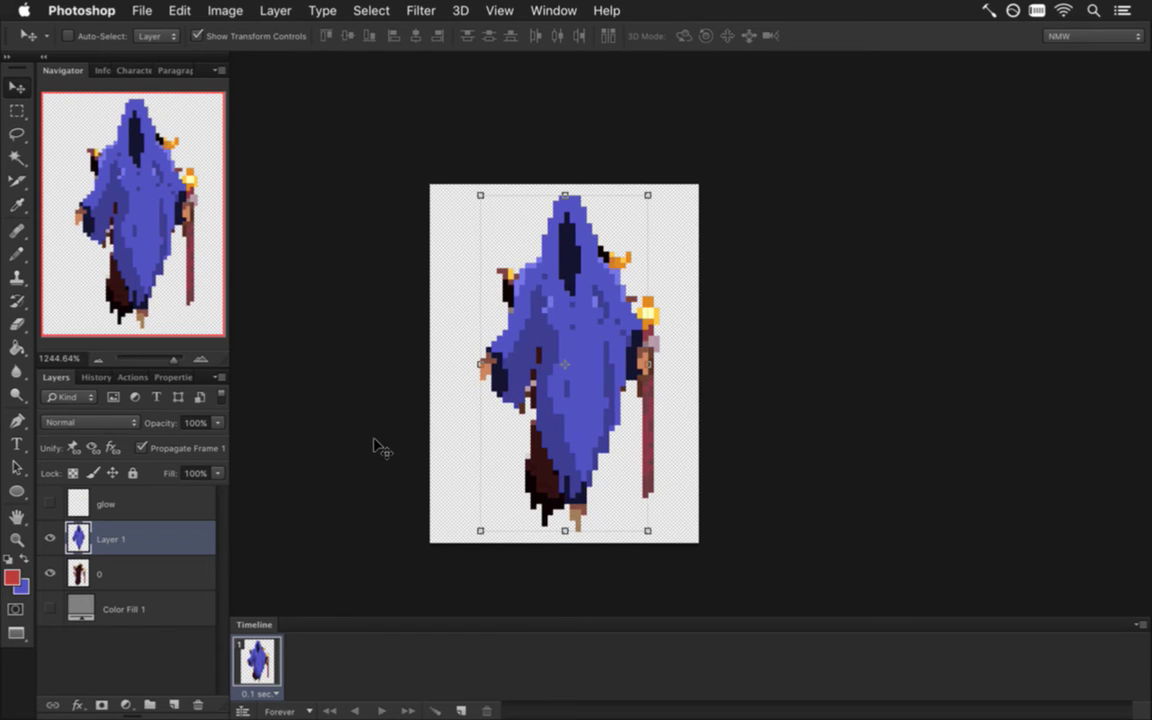
Delete the old boss layer 0 and the glow layer from LightningBossHurt.psd
key(m)
key(alt+bracketleft)
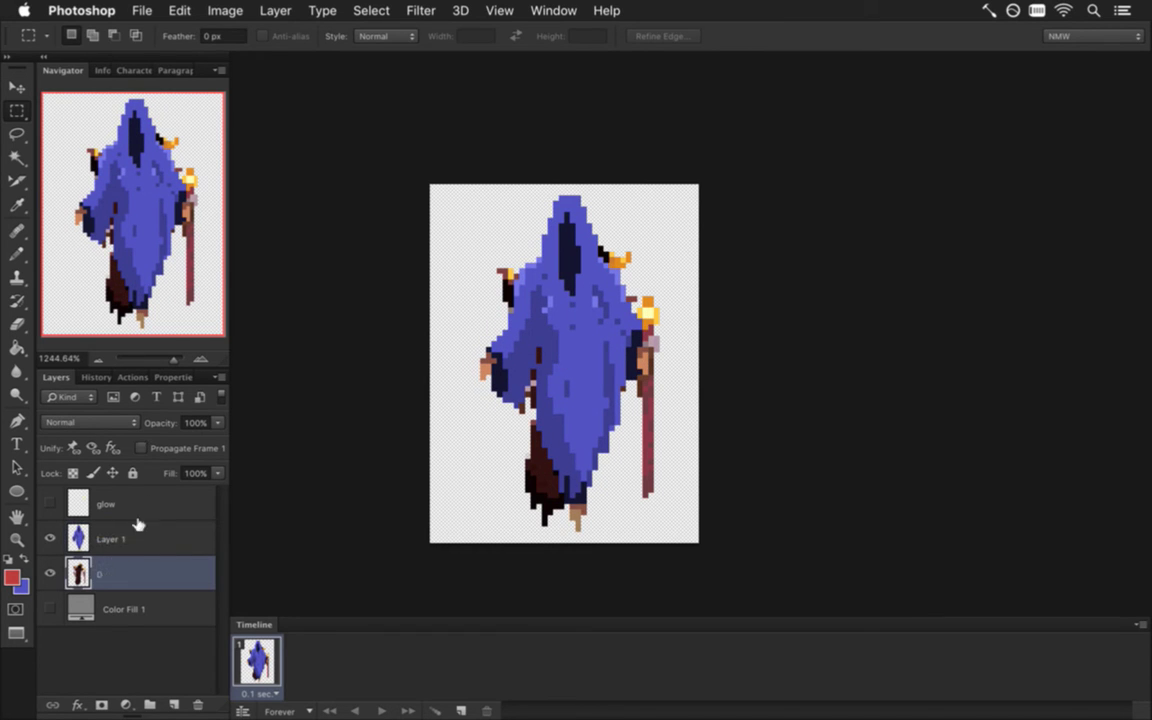
click(197, 705)
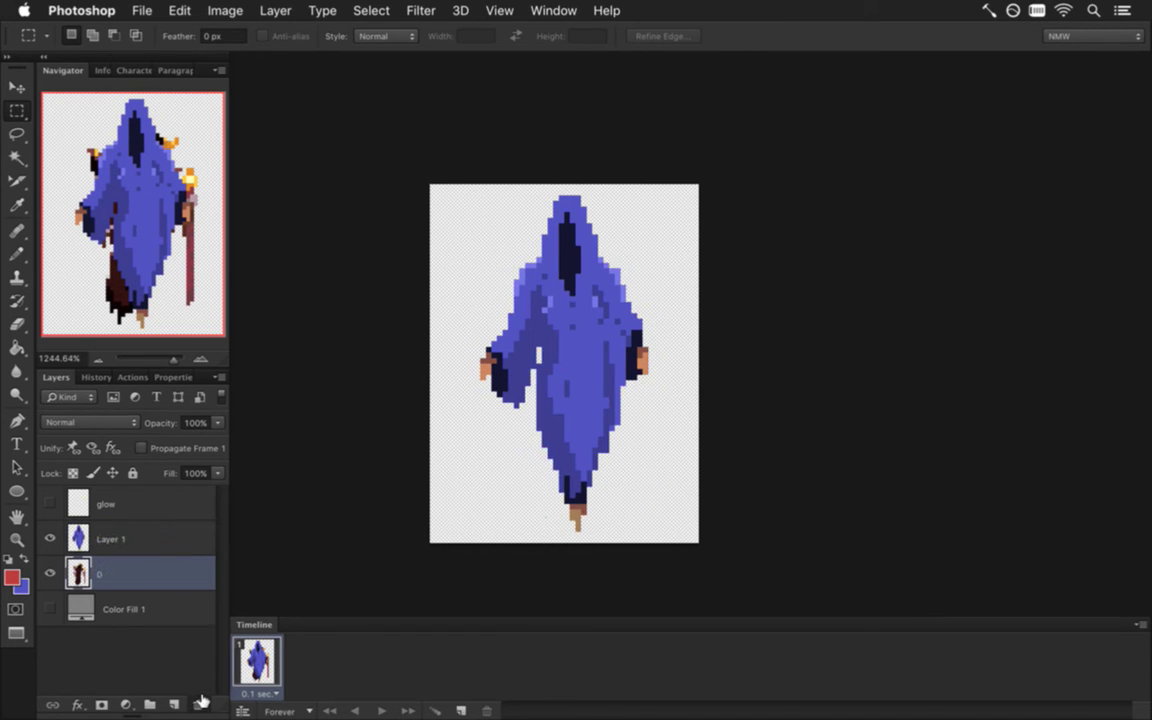
click(120, 506)
click(197, 705)
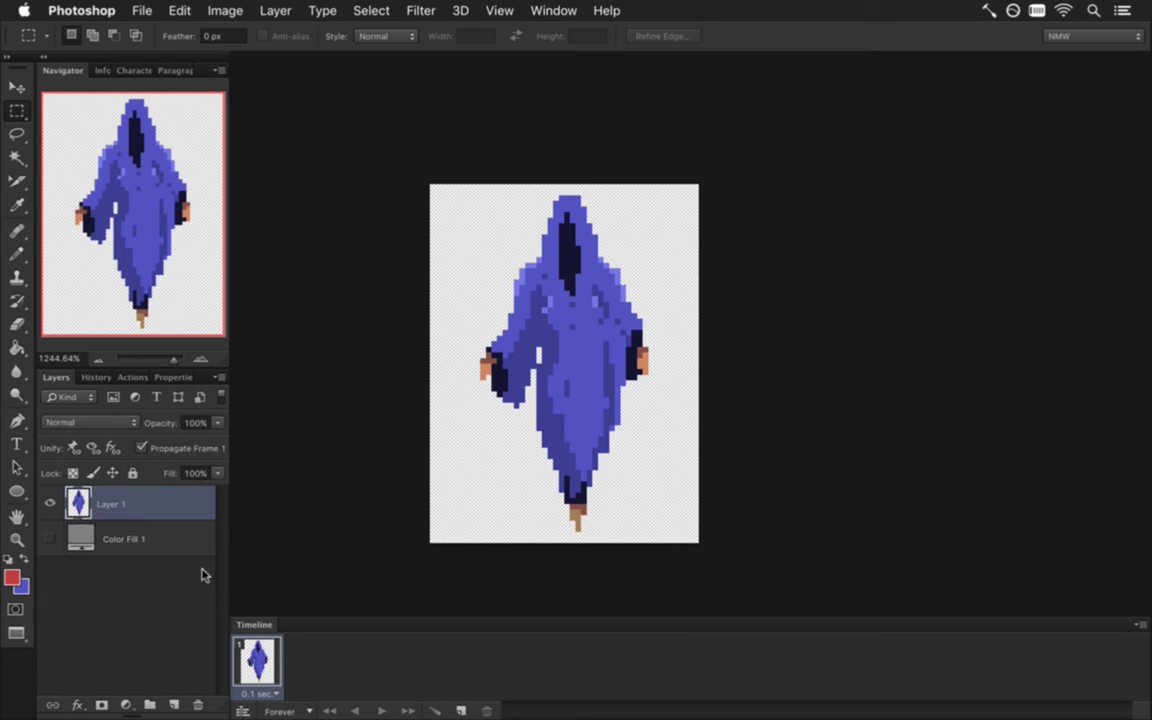
In LightningBossIdle.psd, measure the gaps from the canvas edges to the boss's hood and left-side hand with selections
click(553, 10)
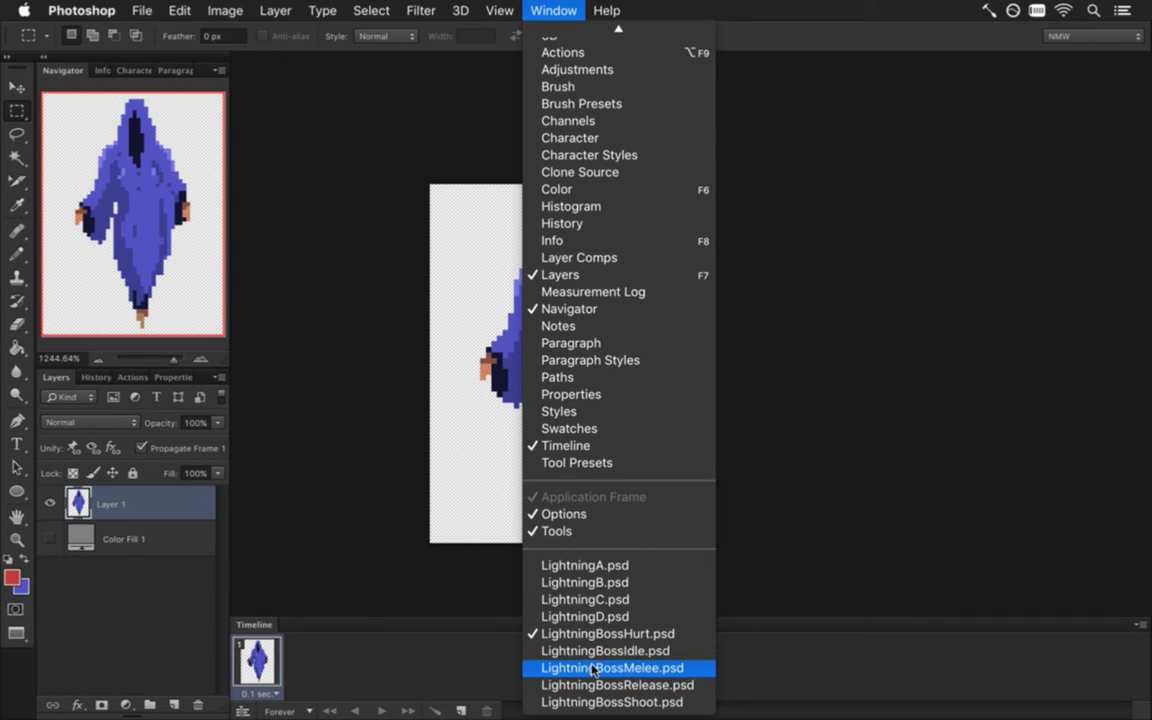
click(603, 651)
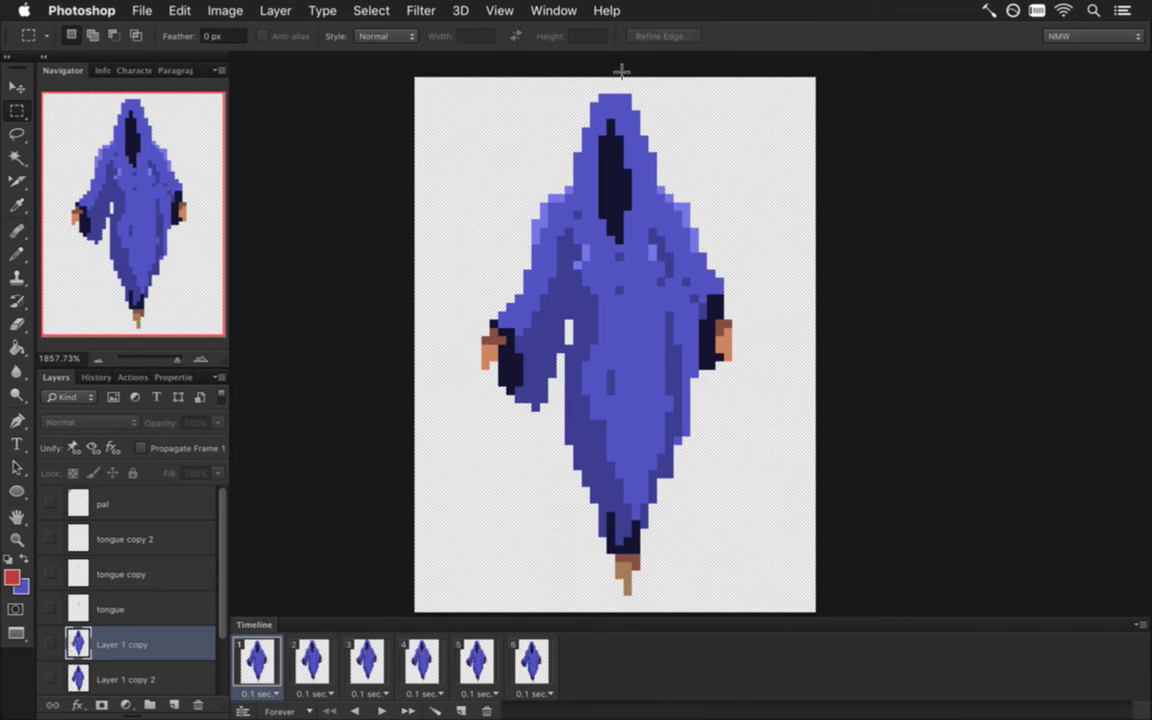
drag(602, 79, 622, 92)
click(416, 270)
drag(414, 295, 482, 378)
click(516, 340)
In LightningBossHurt.psd, measure the gap beside the left-side hand and nudge Layer 1 one pixel left to match the idle sprite
click(553, 10)
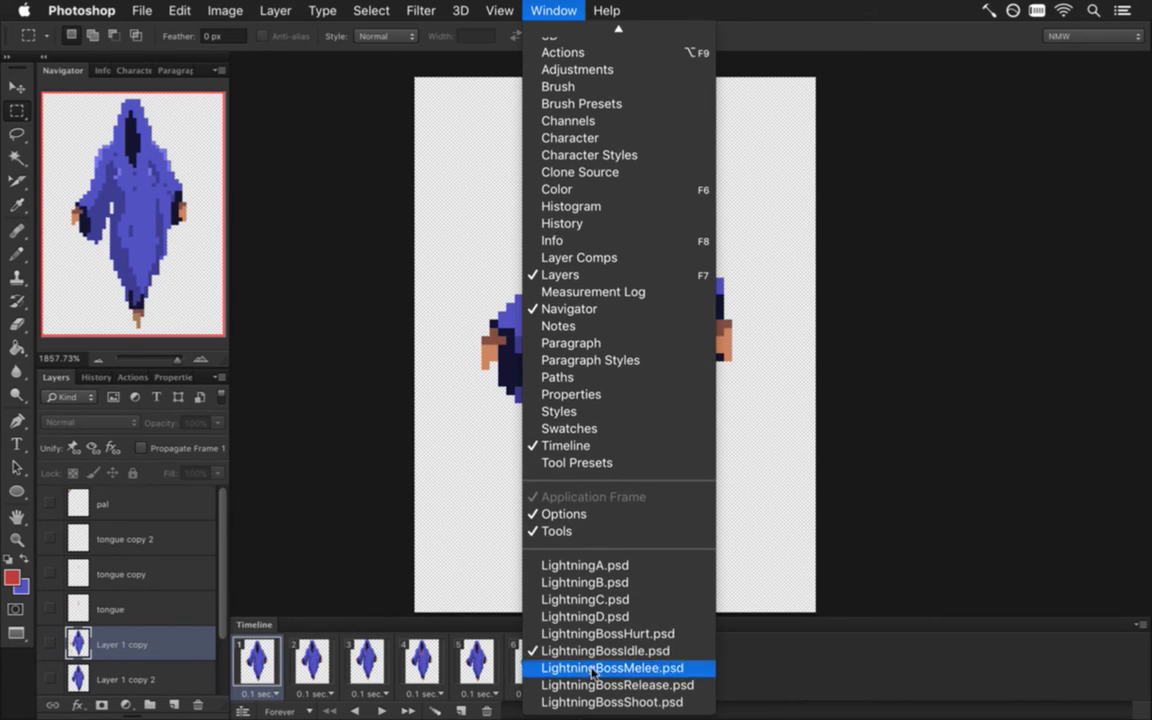
click(597, 634)
drag(430, 337, 480, 391)
click(476, 368)
key(v)
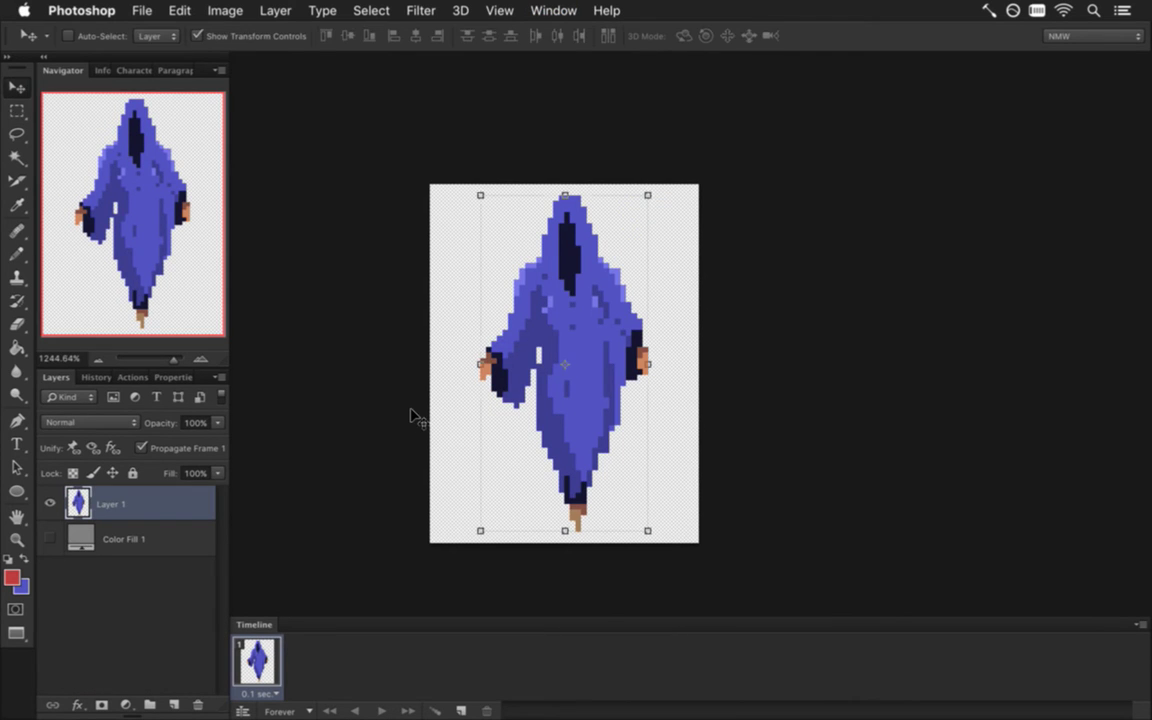
key(Left)
key(m)
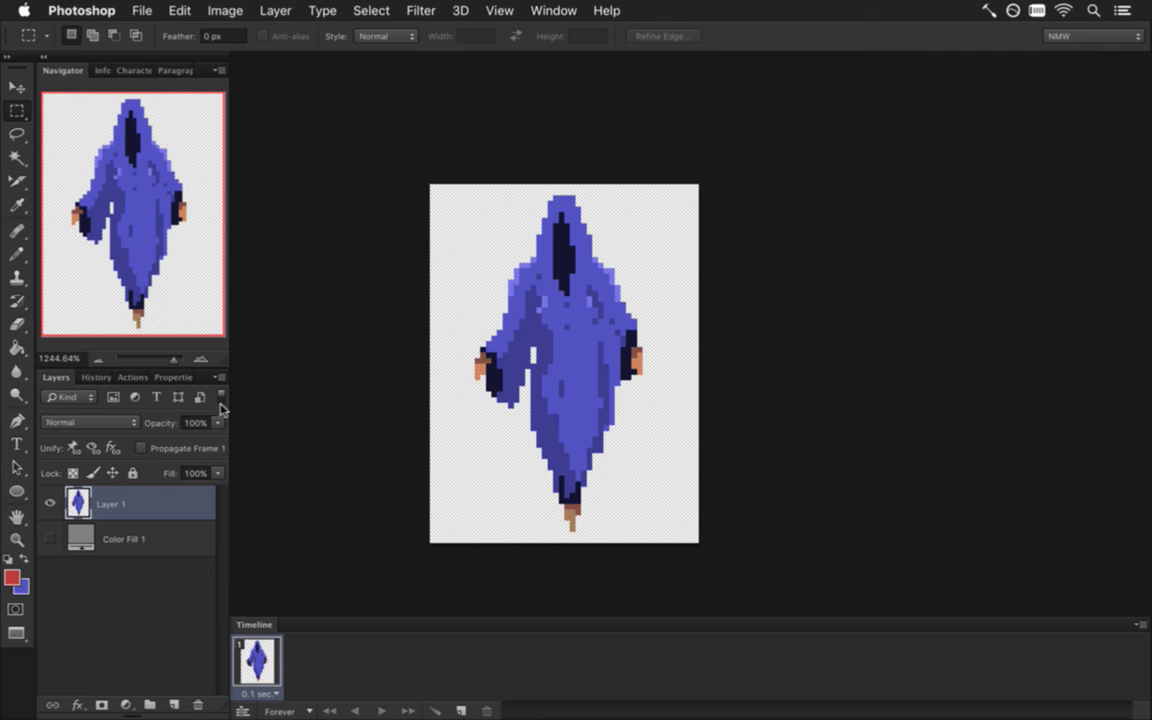
click(50, 538)
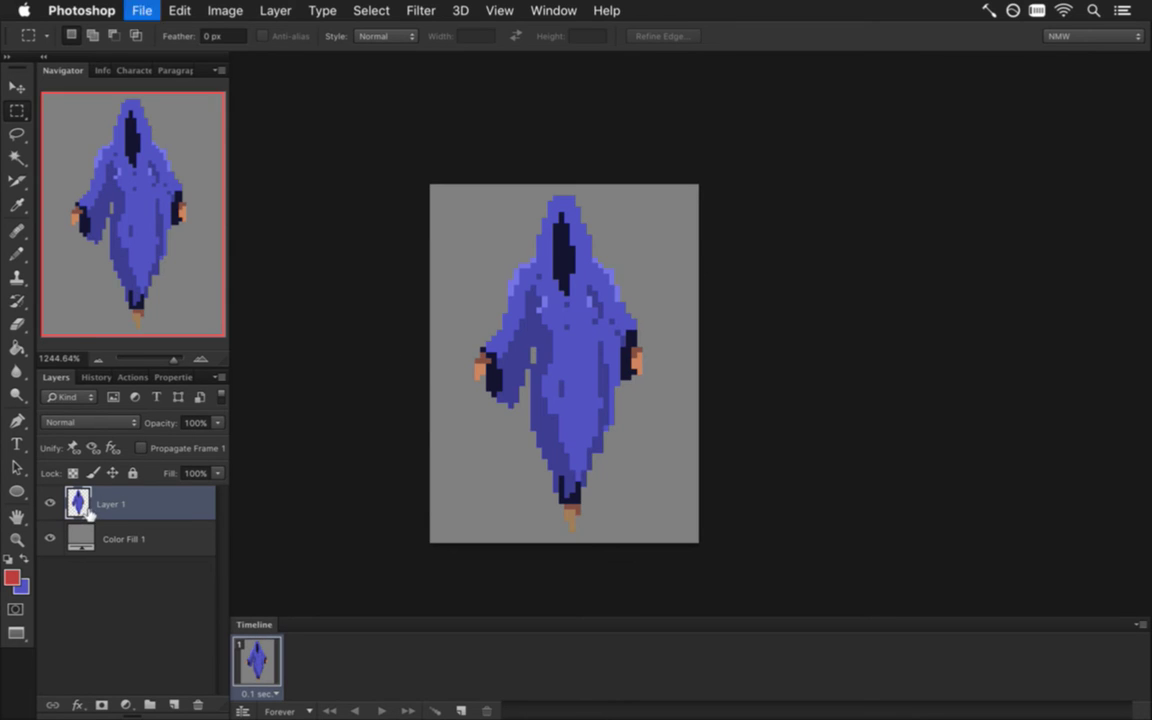
click(50, 538)
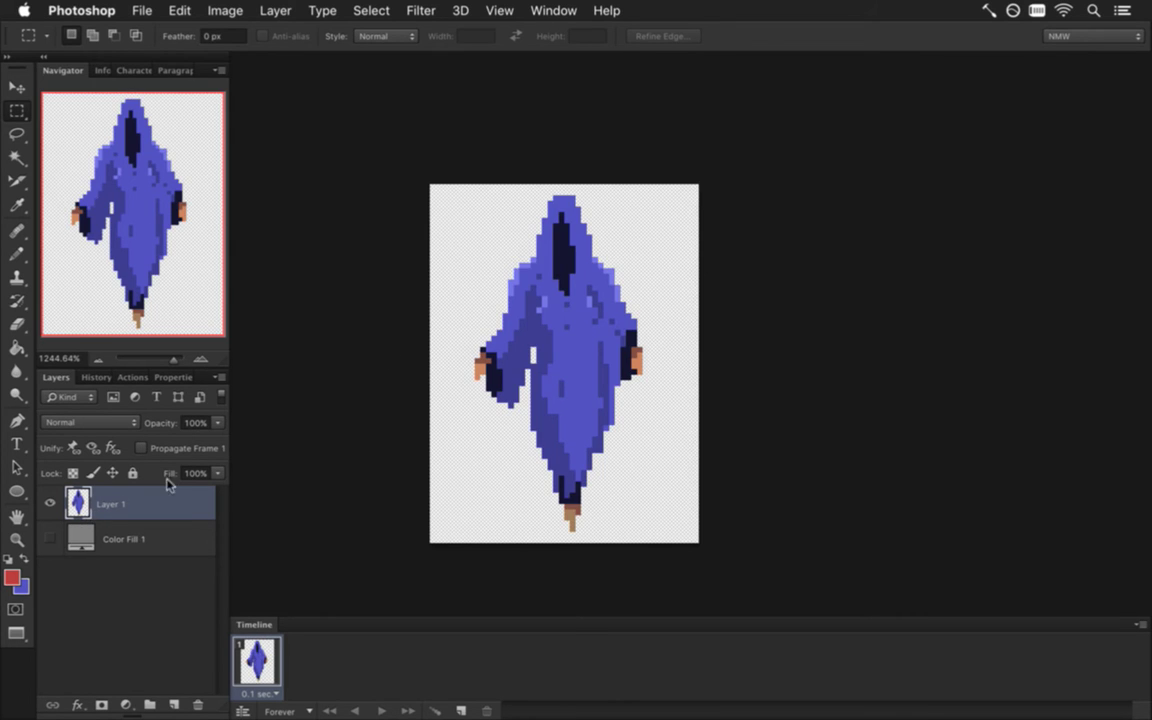
Select the hood and upper shoulders, rotate them about 12.66° clockwise, and shift them slightly right and down
drag(501, 195, 630, 296)
key(v)
drag(642, 186, 653, 211)
drag(601, 234, 616, 259)
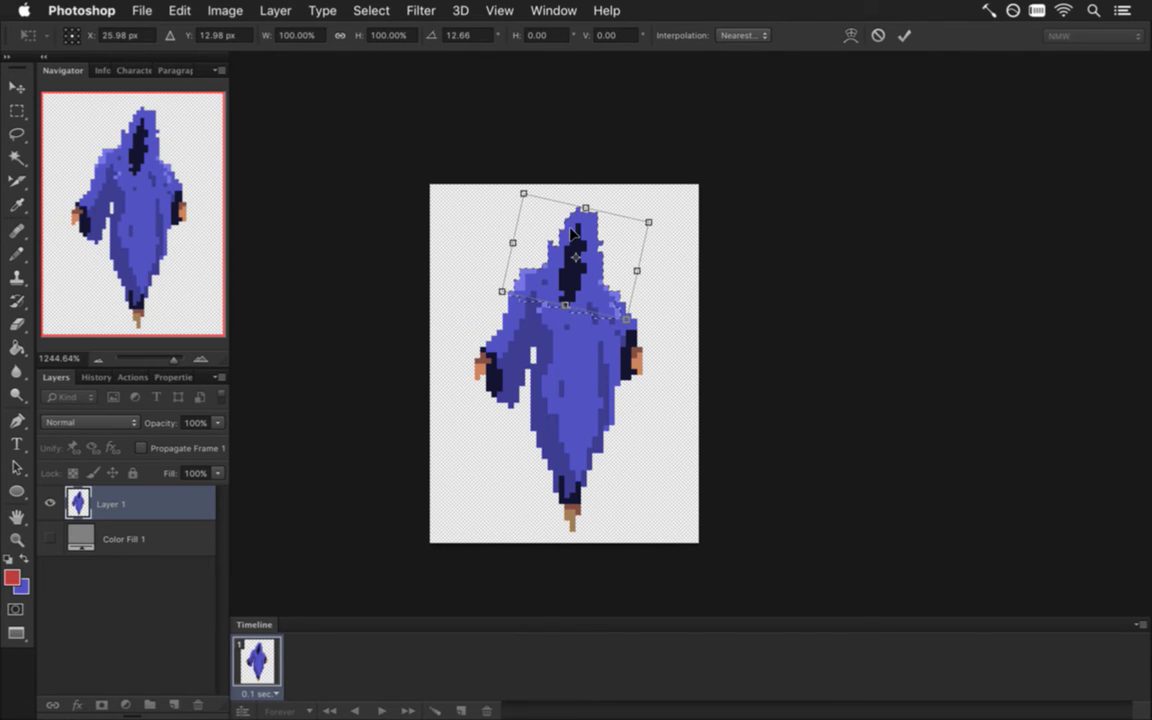
key(Return)
key(m)
click(650, 298)
Select the hand and lower sleeve on the sprite's left side and move them four pixels right
drag(463, 313, 512, 411)
key(ctrl+t)
key(v)
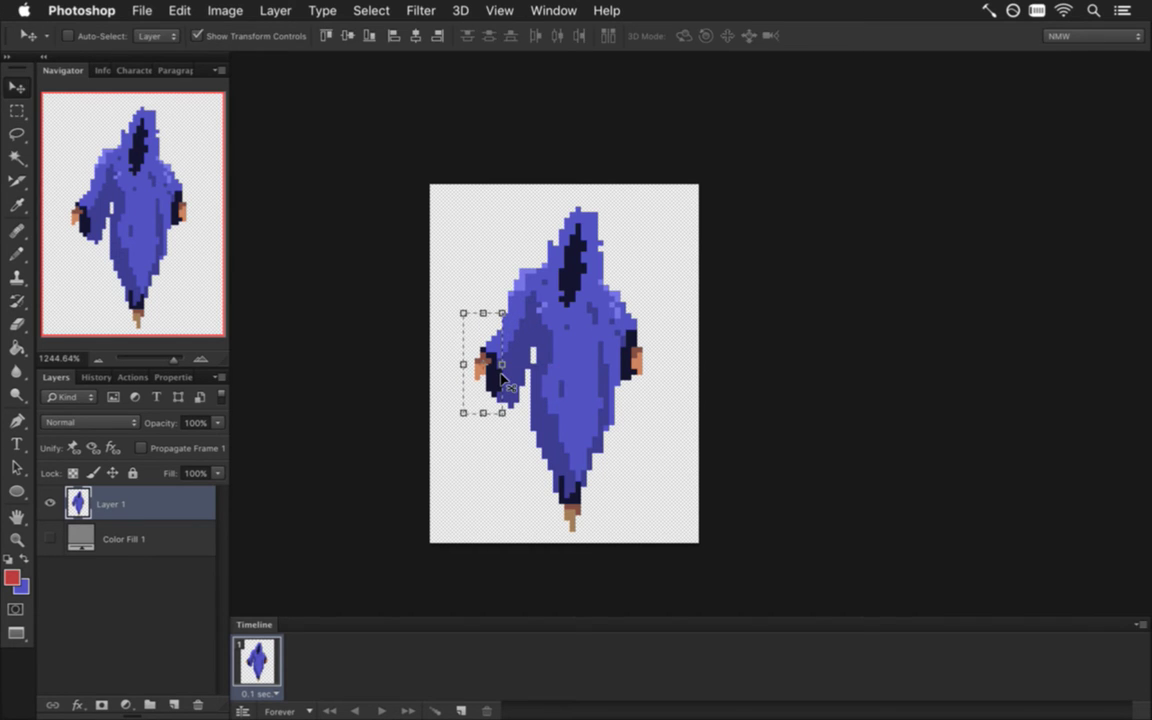
key(Right)
key(Right)
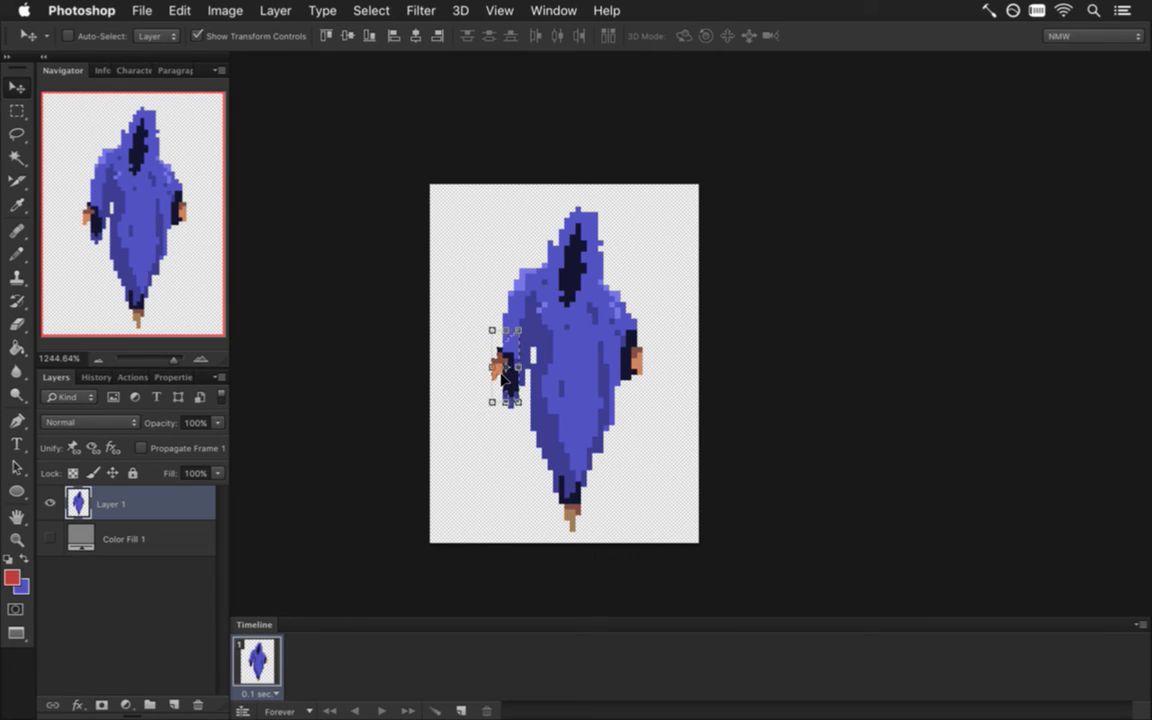
key(Right)
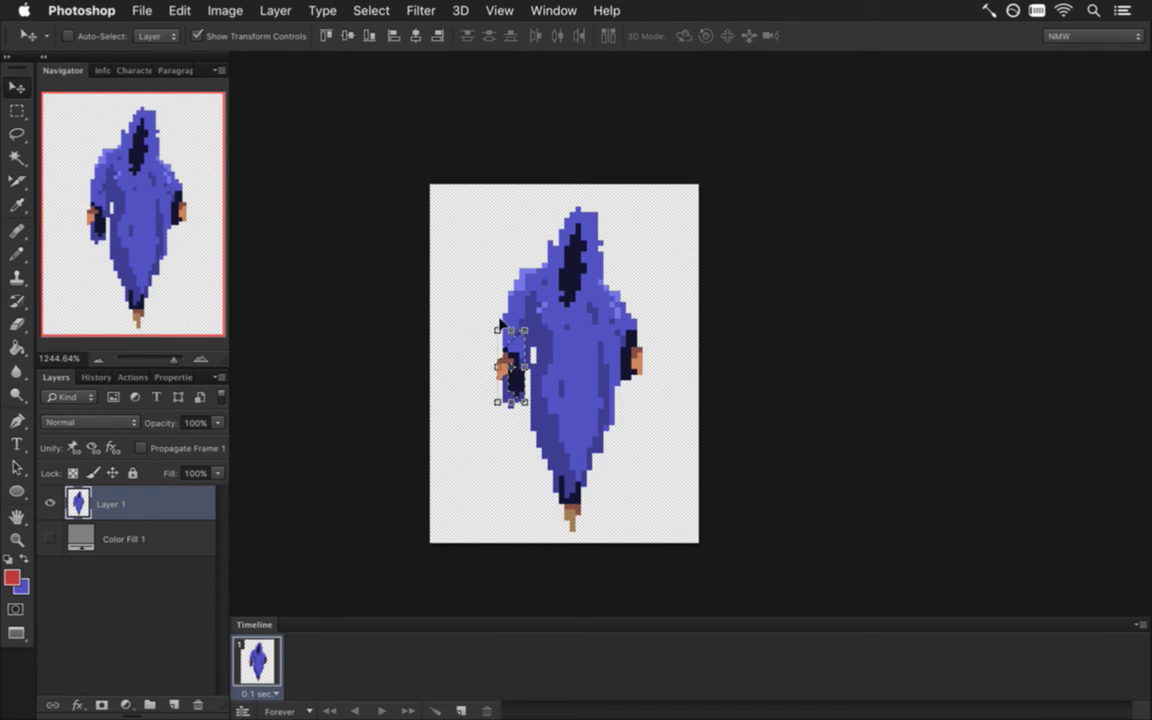
Flip the selected hand and sleeve horizontally and nudge them one pixel right
key(super+t)
right_click(516, 348)
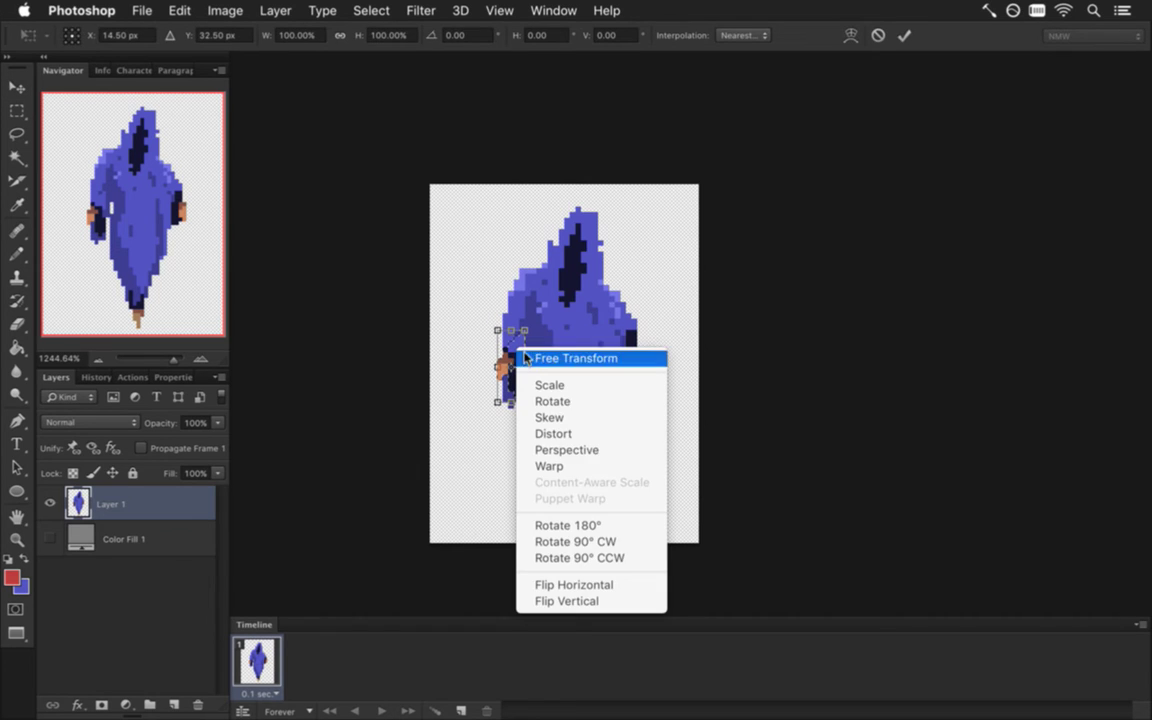
click(585, 584)
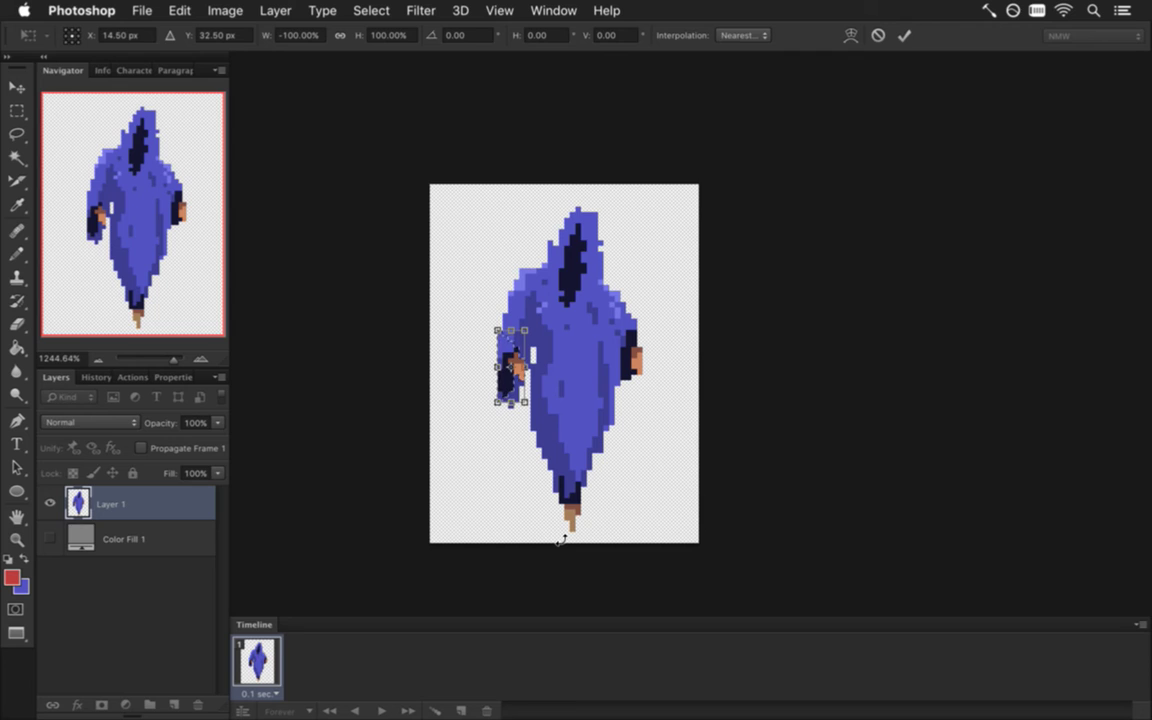
key(Return)
key(Right)
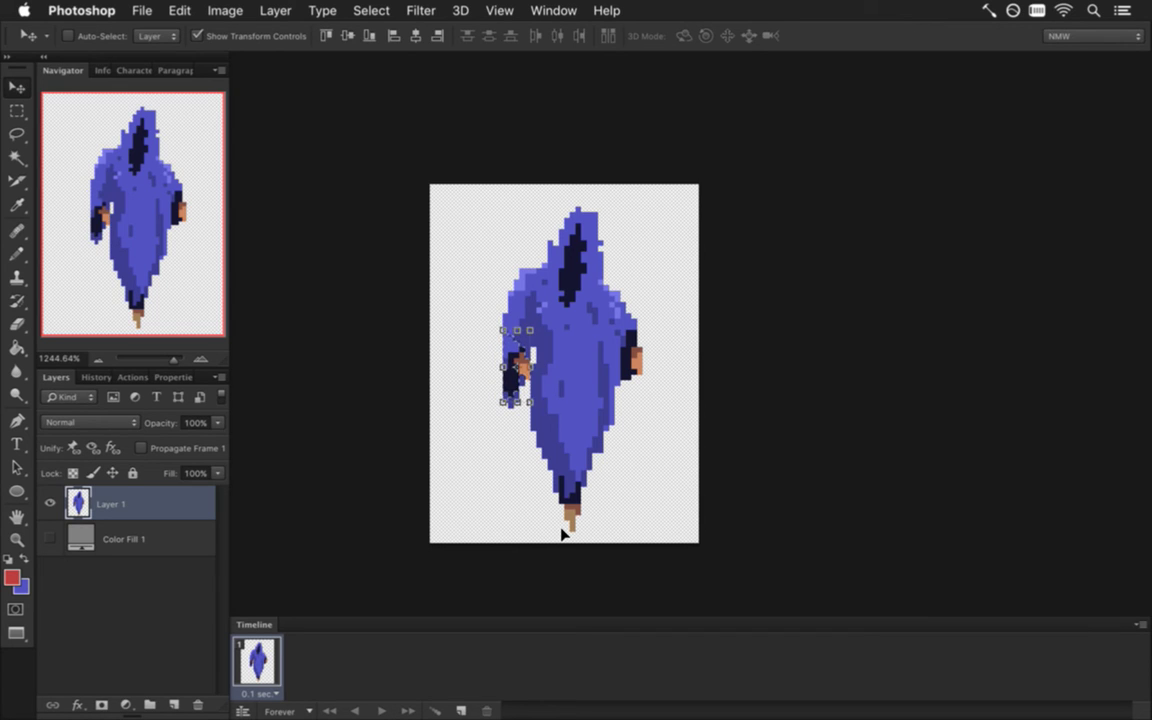
Adjust the selected hand and lower sleeve sideways until they sit one pixel further right
key(Right)
key(Right)
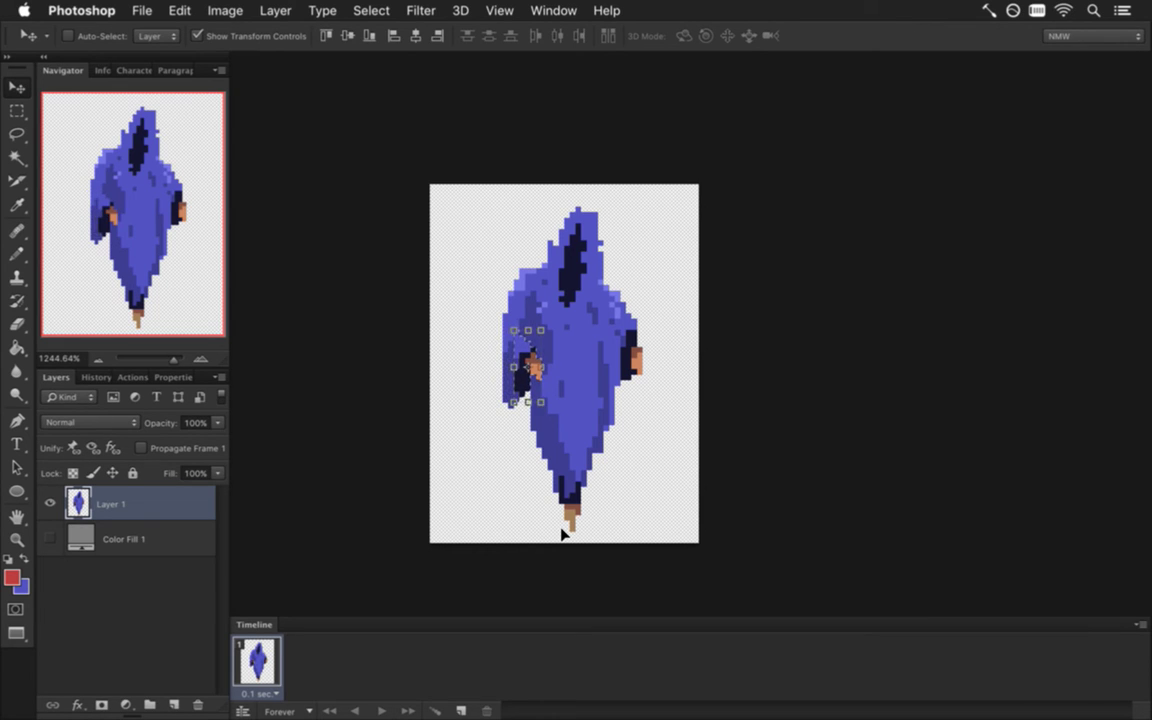
key(Left)
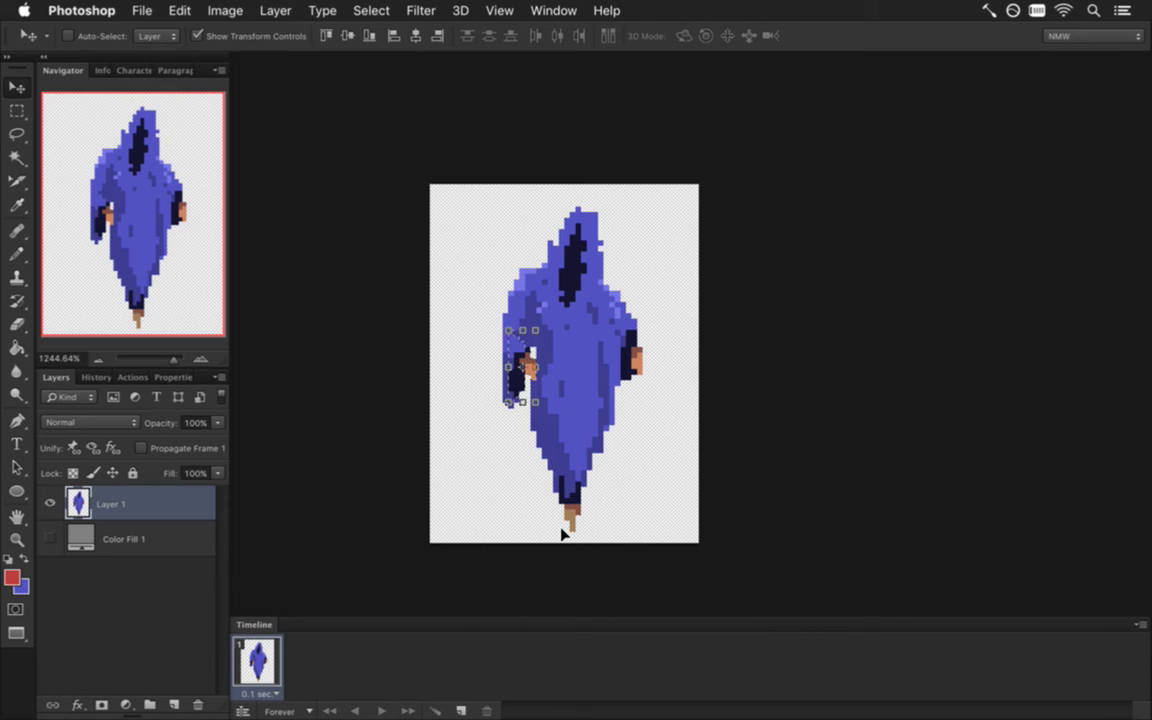
key(Right)
key(Left)
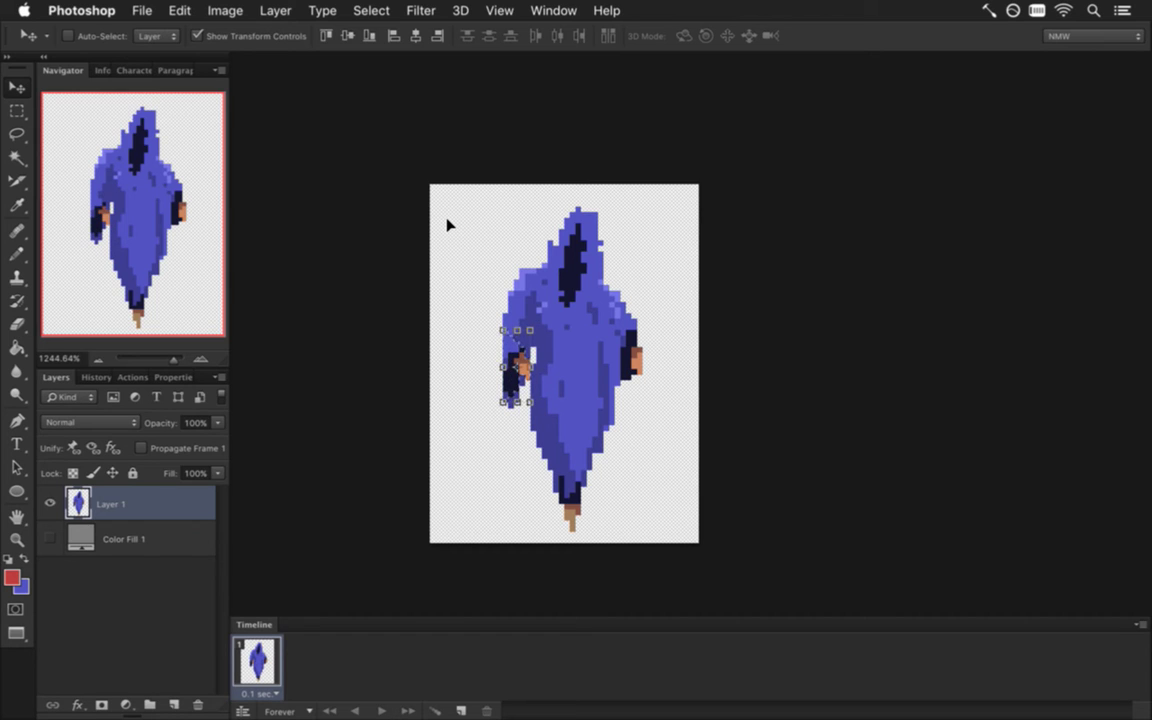
key(Right)
Select the whole arm on the sprite's left side and move it one pixel right and one pixel down
key(m)
drag(514, 308, 514, 308)
drag(463, 245, 535, 419)
key(v)
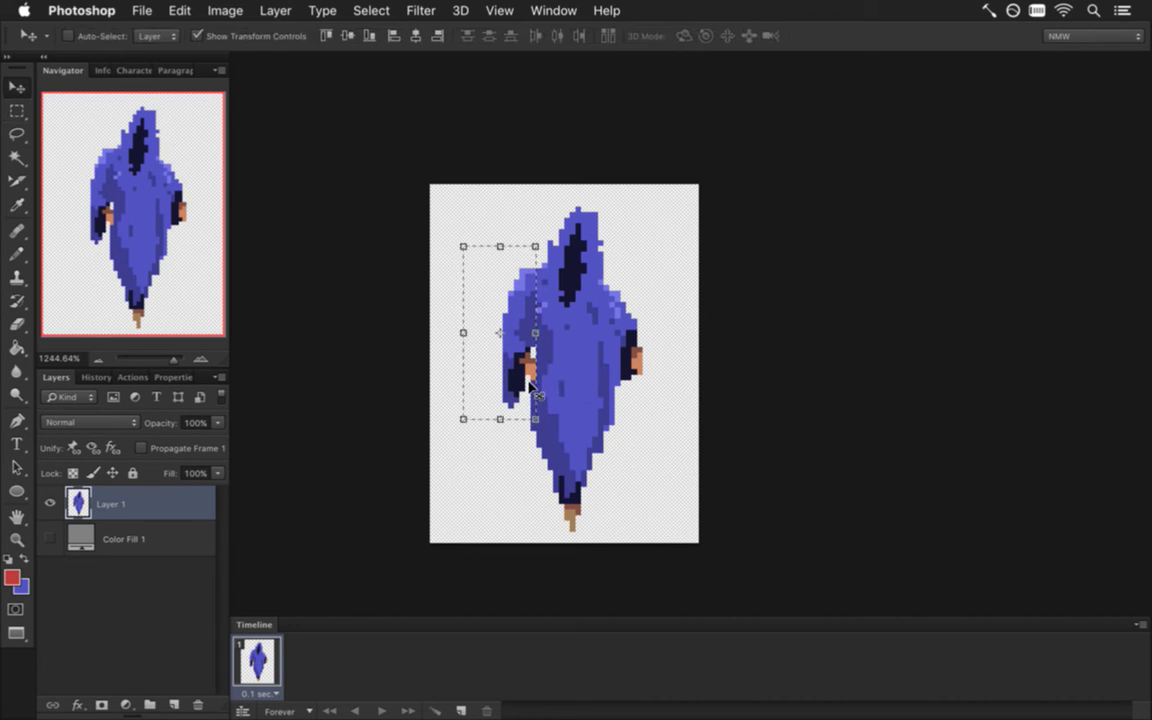
key(Right)
key(Left)
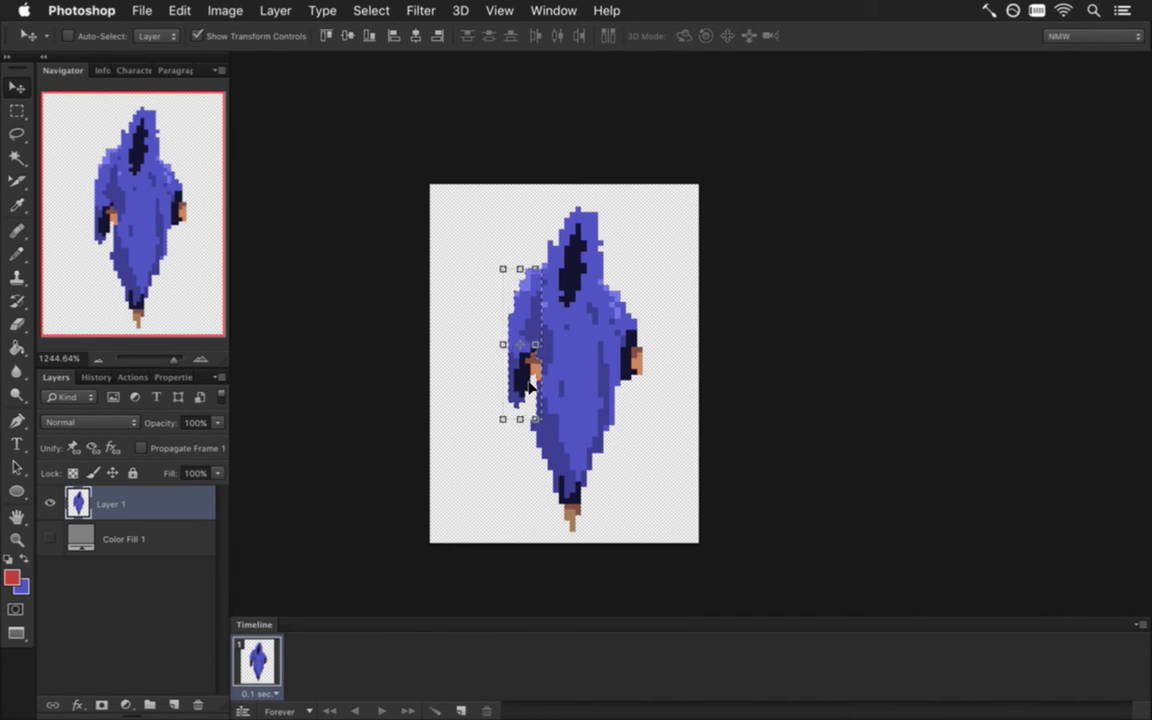
key(Right)
key(Down)
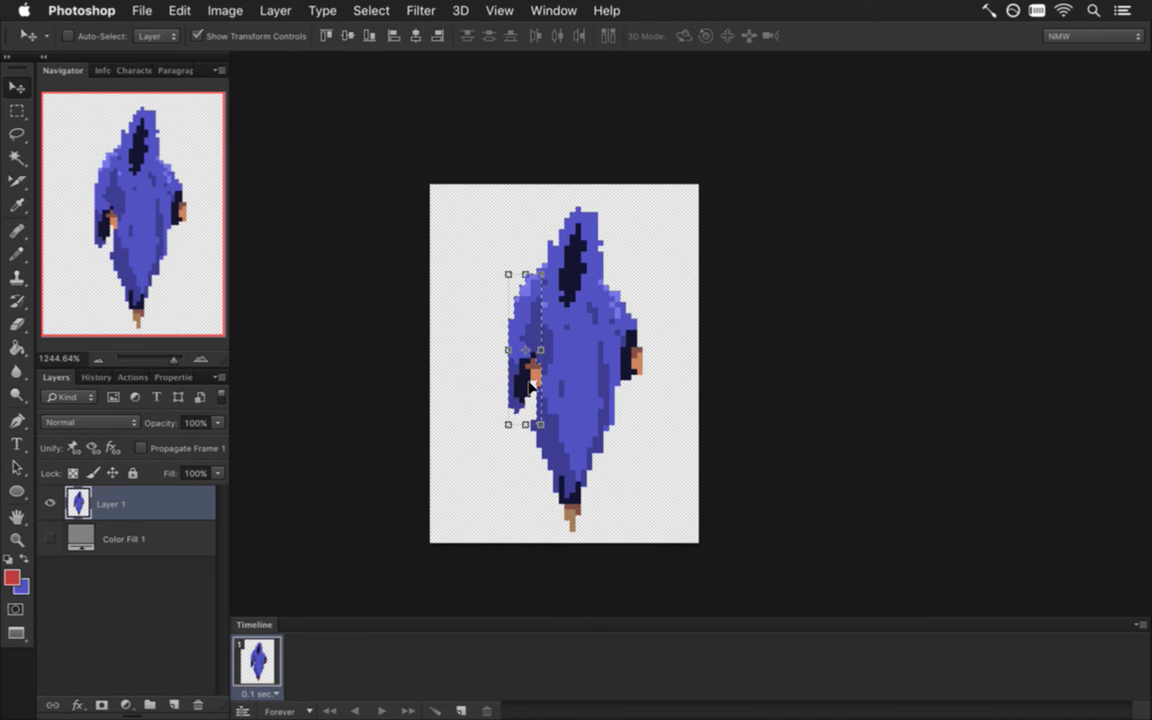
Deselect and touch up the robe beside the moved arm with sampled blue and darker blue pencil pixels
key(m)
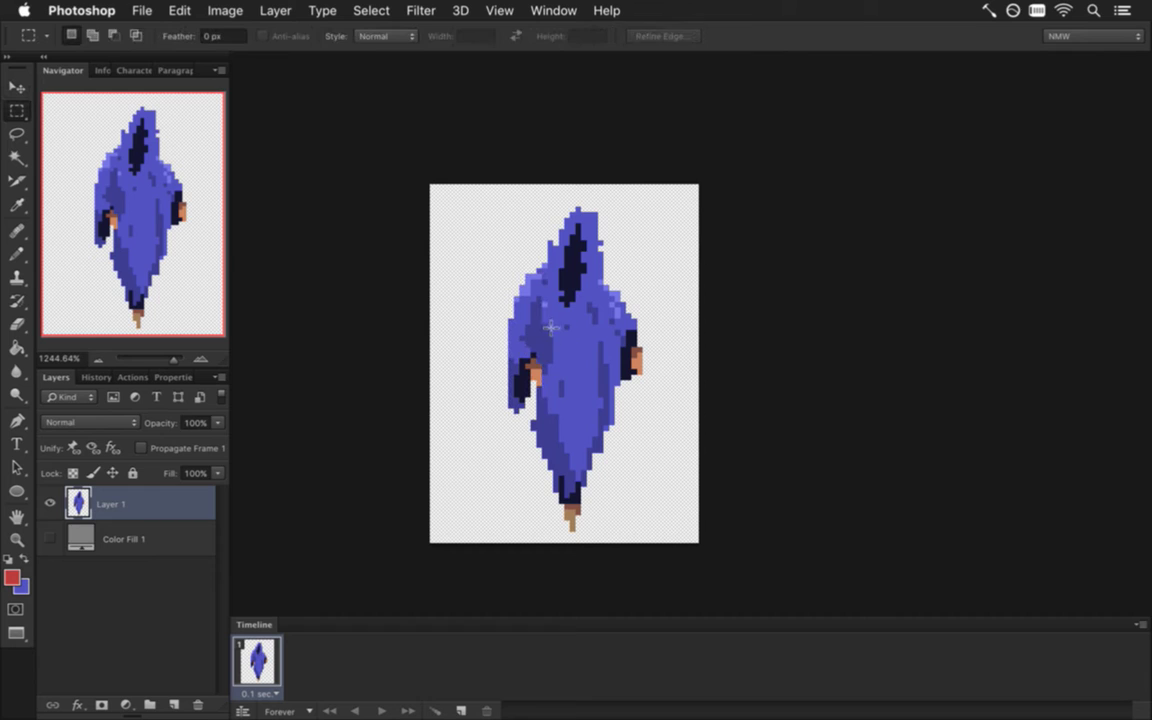
key(i)
click(560, 327)
key(b)
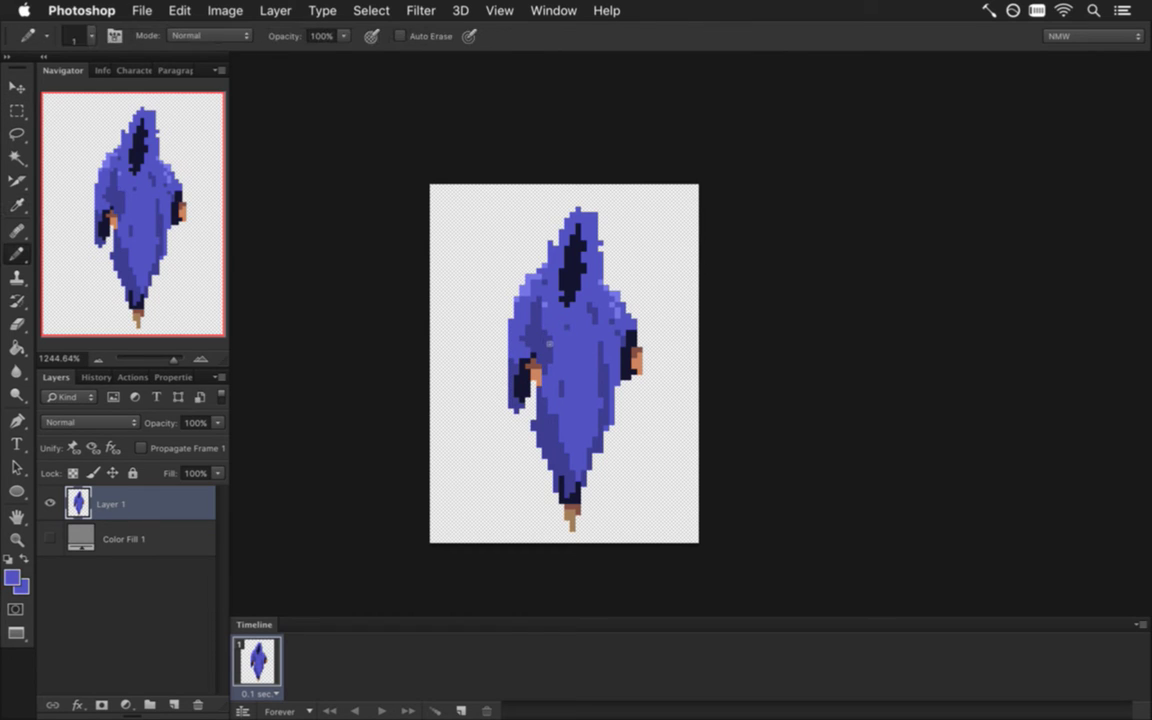
key(i)
click(543, 324)
key(b)
drag(546, 306, 546, 321)
Sample the darker robe blue and redraw the shading along the edges of the lower robe
alt+click(513, 367)
alt+click(555, 435)
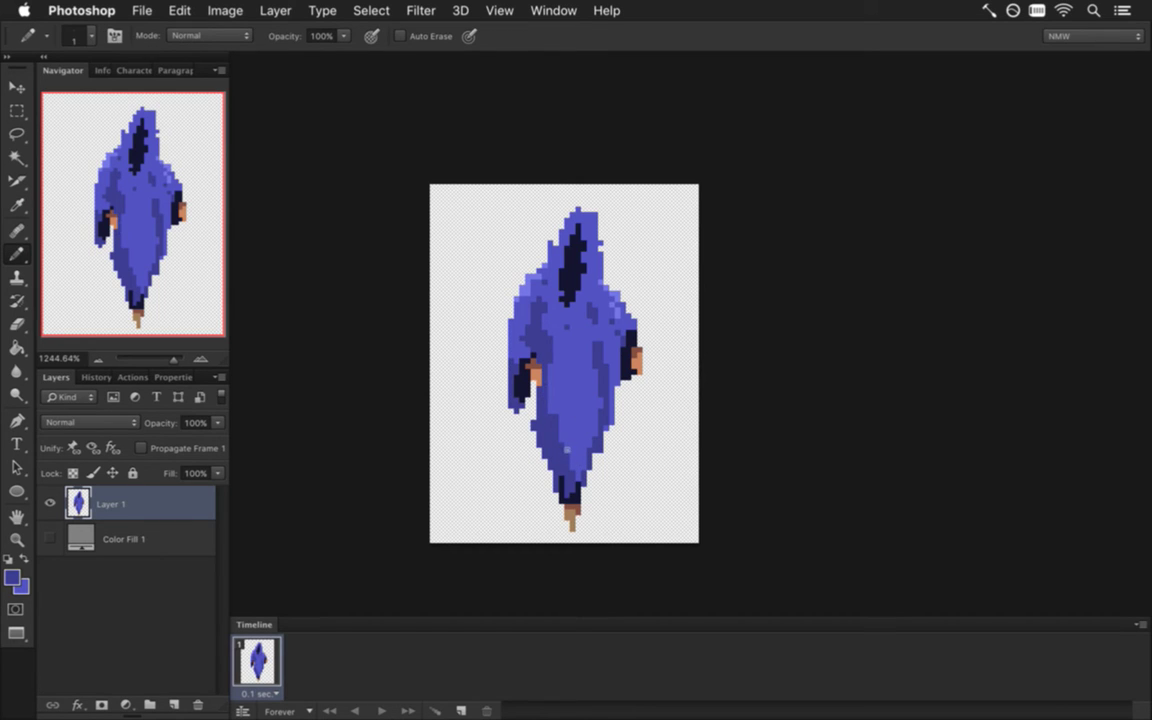
drag(550, 408, 578, 470)
Fill in the hood's left-side edge with robe blue and widen the dark face opening with sampled navy
alt+click(553, 251)
drag(556, 244, 556, 232)
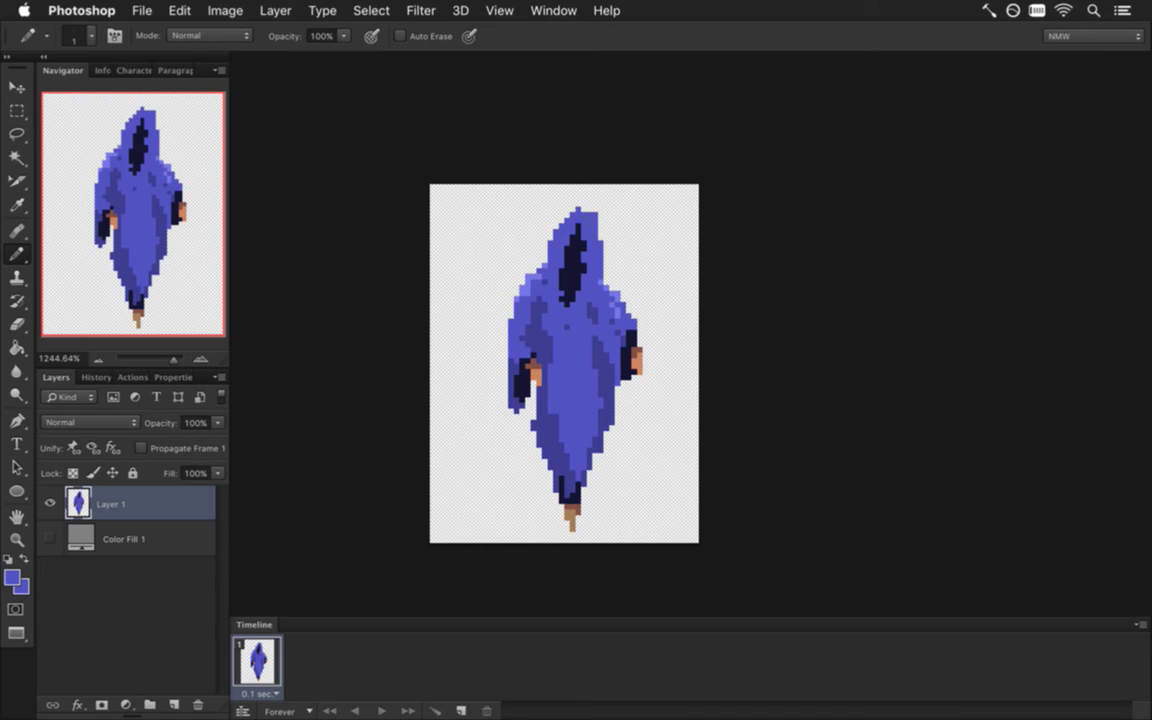
alt+click(579, 258)
drag(584, 252, 584, 269)
Round off the hood's tip by erasing stray pixels and add light blue highlights along its upper edge
key(e)
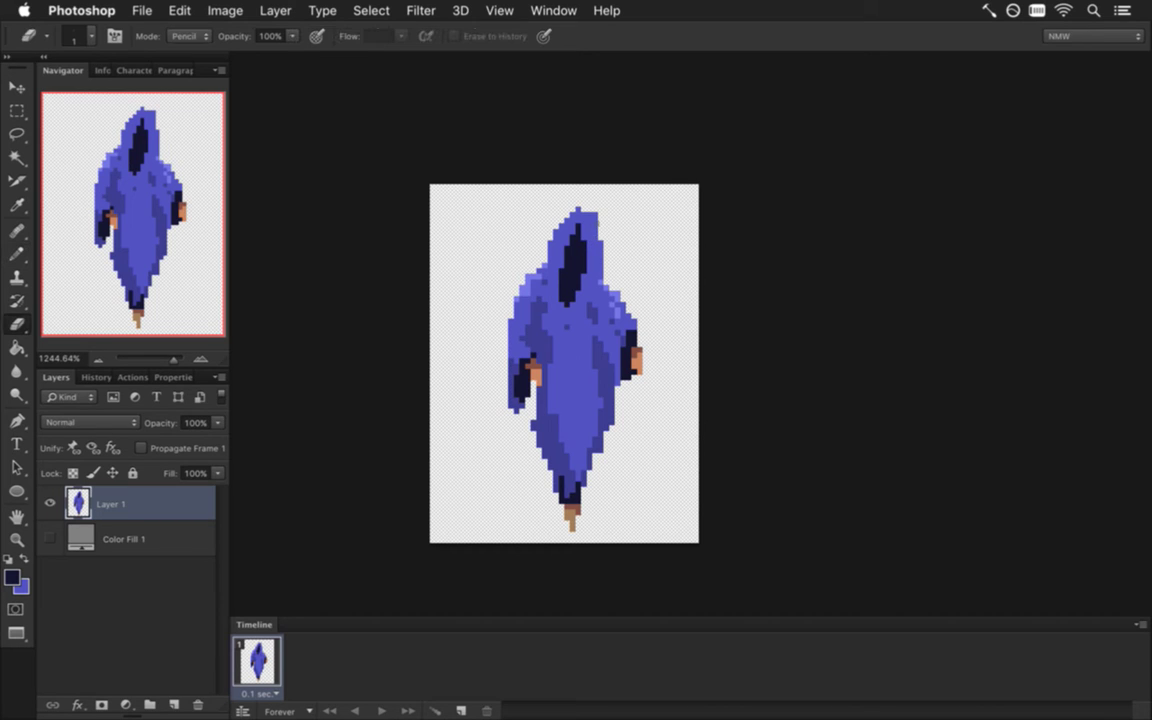
key(b)
alt+click(550, 268)
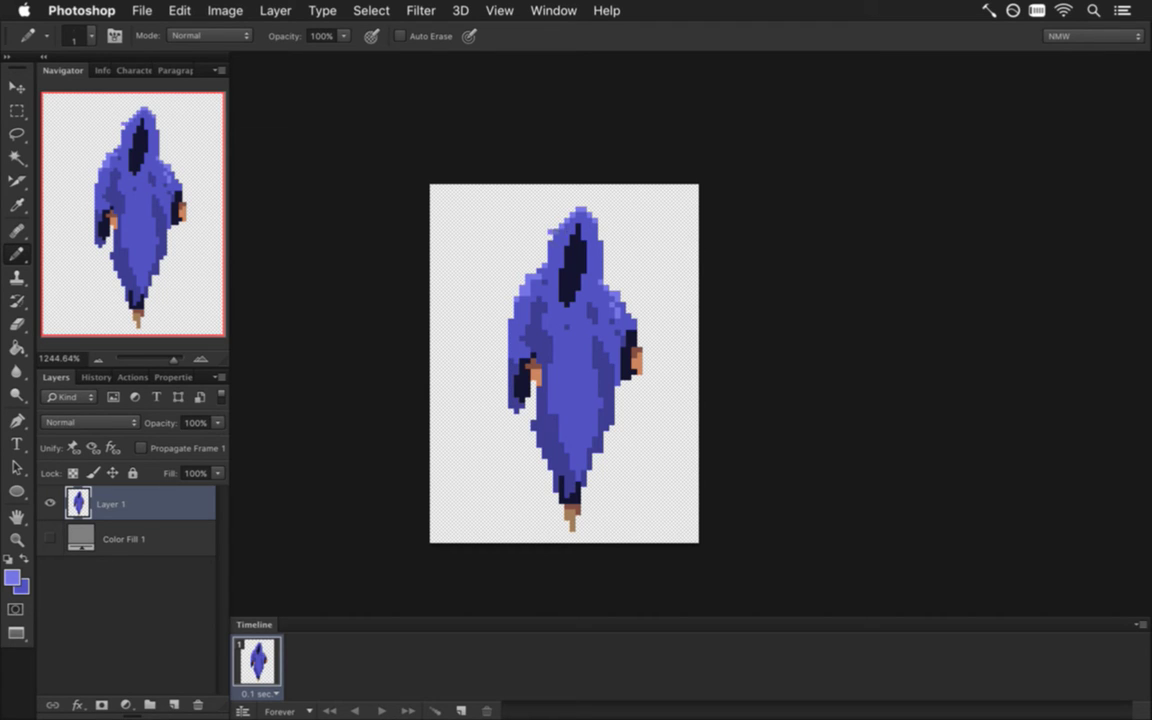
key(e)
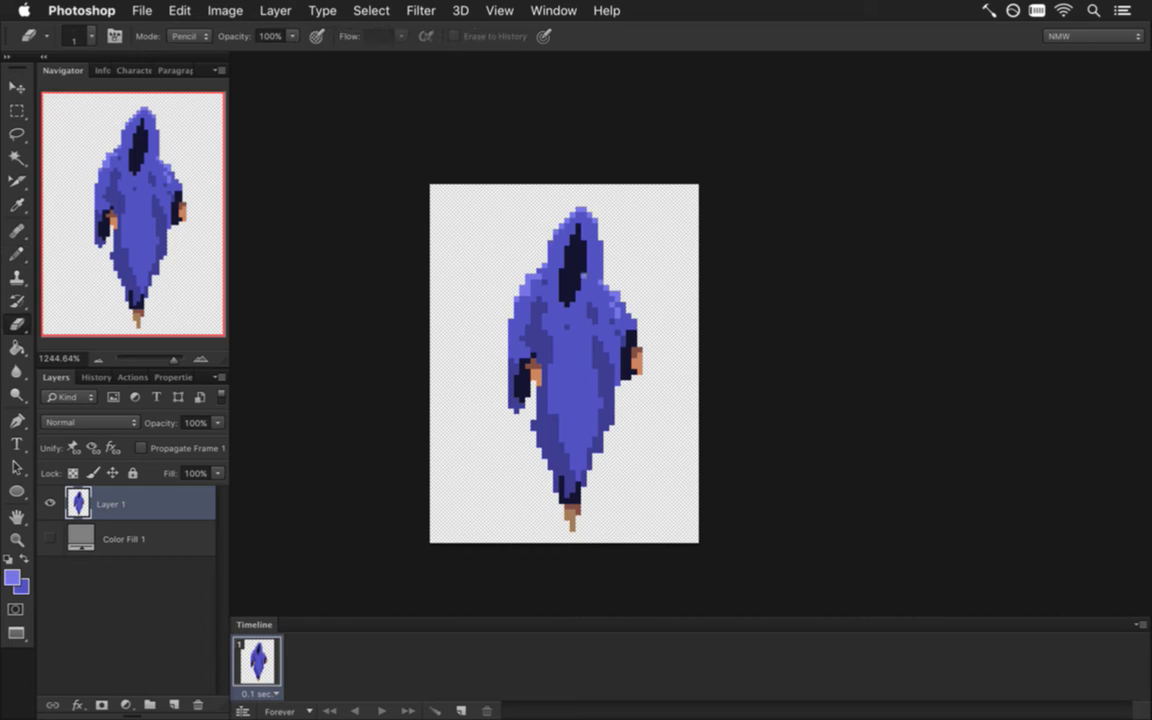
key(b)
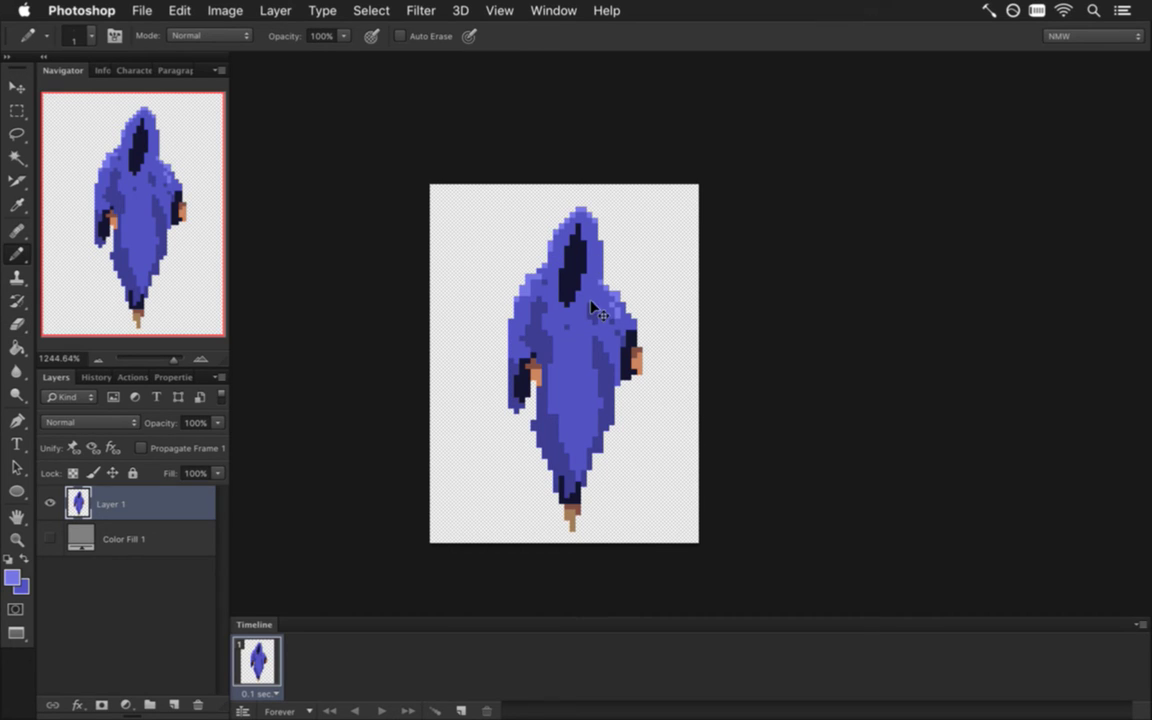
Select the hand and cuff on the sprite's right side, flip them horizontally, move them three pixels left, and deselect
key(m)
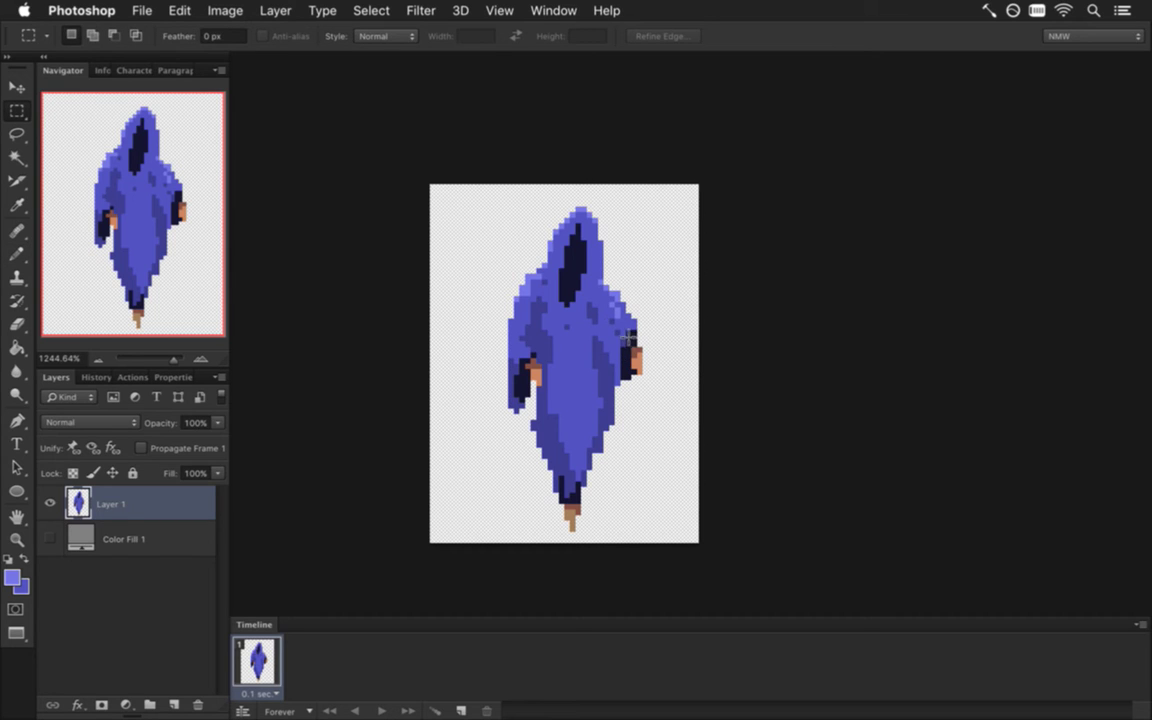
drag(621, 331, 652, 390)
key(v)
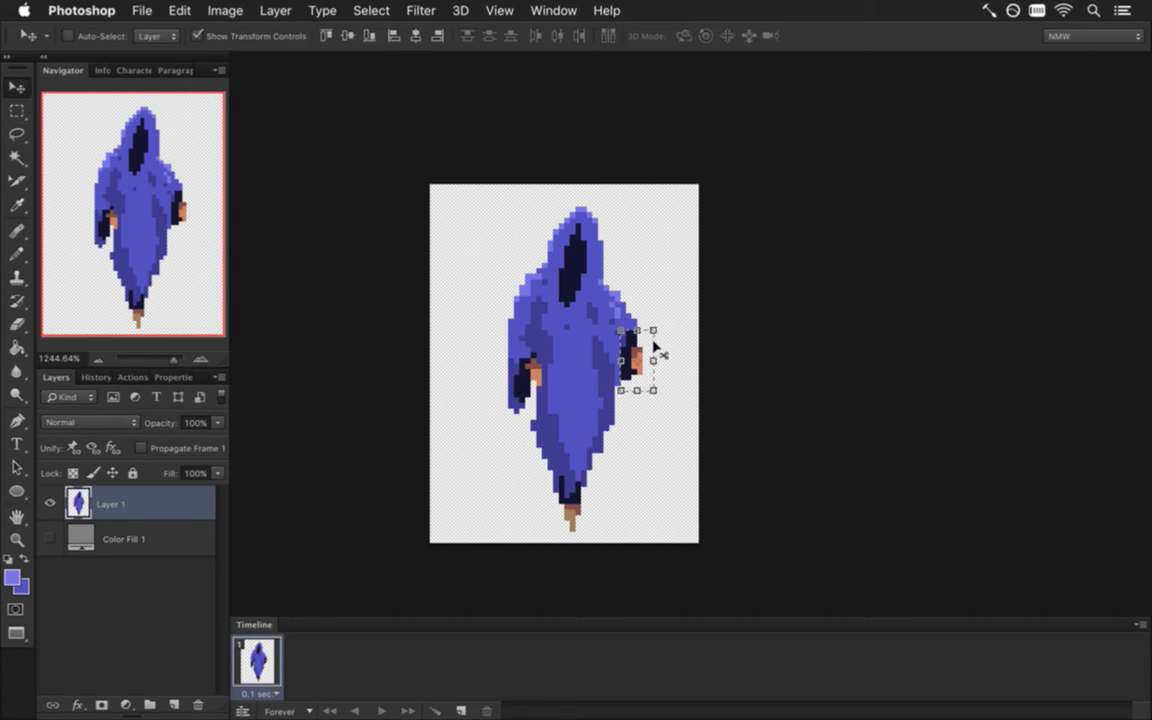
click(655, 330)
right_click(655, 384)
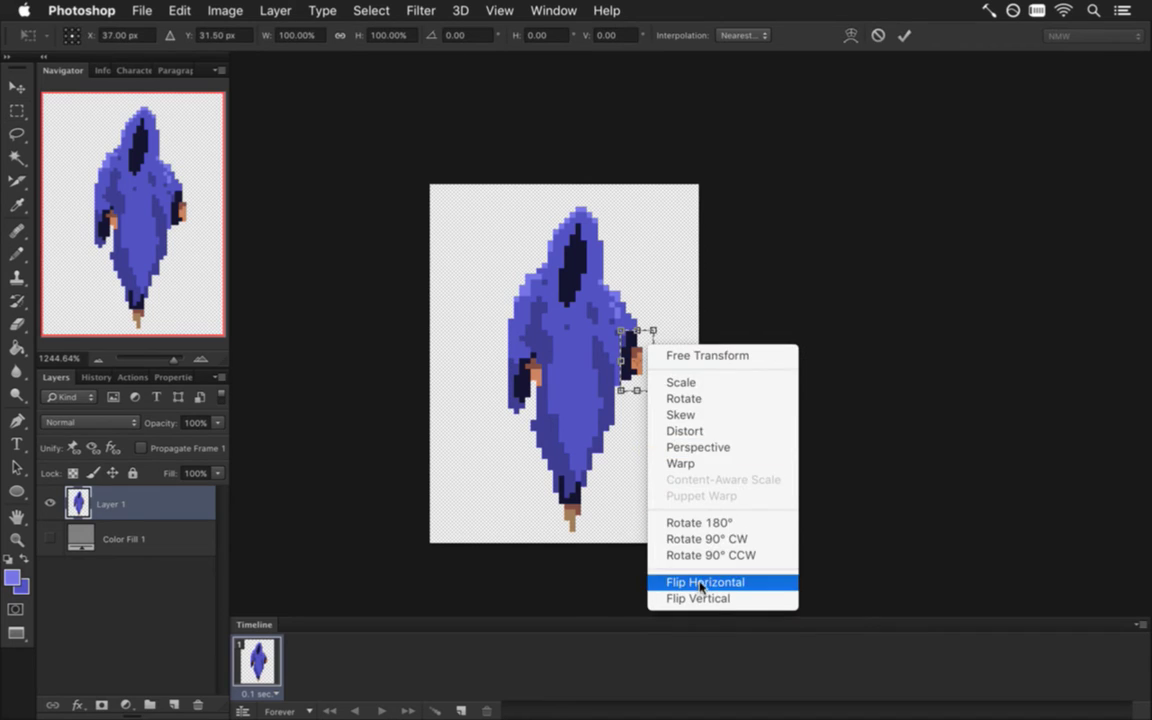
click(700, 582)
key(Return)
key(Left)
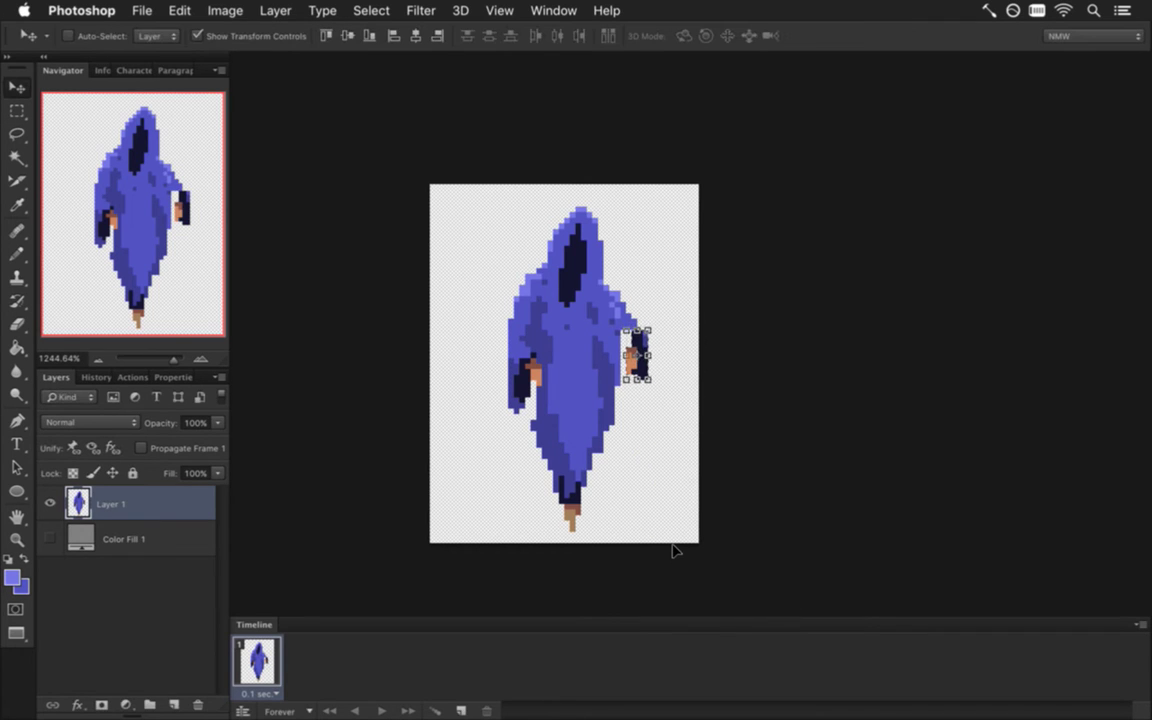
key(Left)
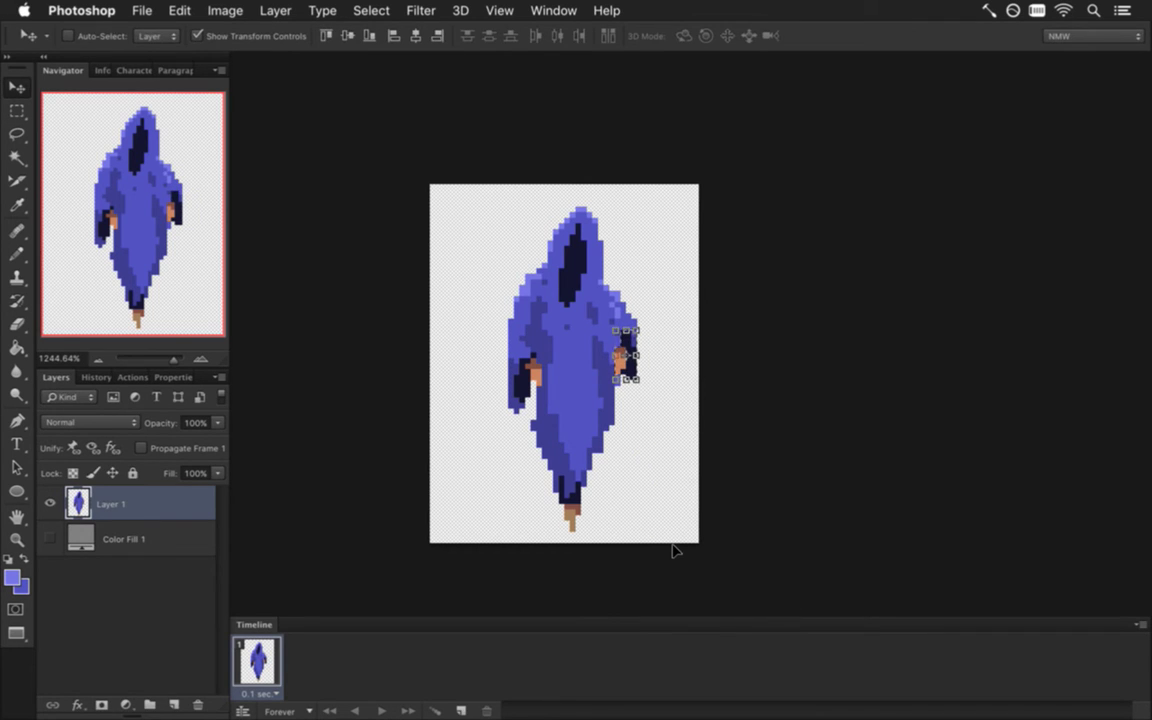
key(Left)
key(Right)
key(m)
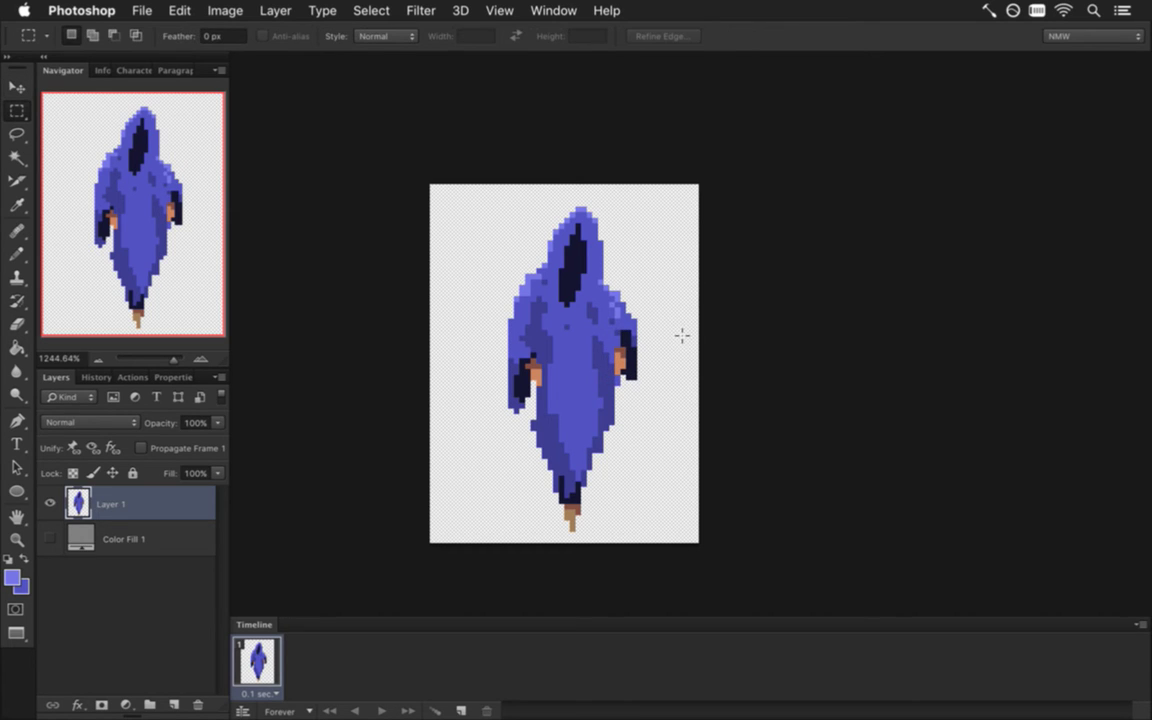
Sample the brown skin shadow and paint it over parts of both hands and the whole foot
key(i)
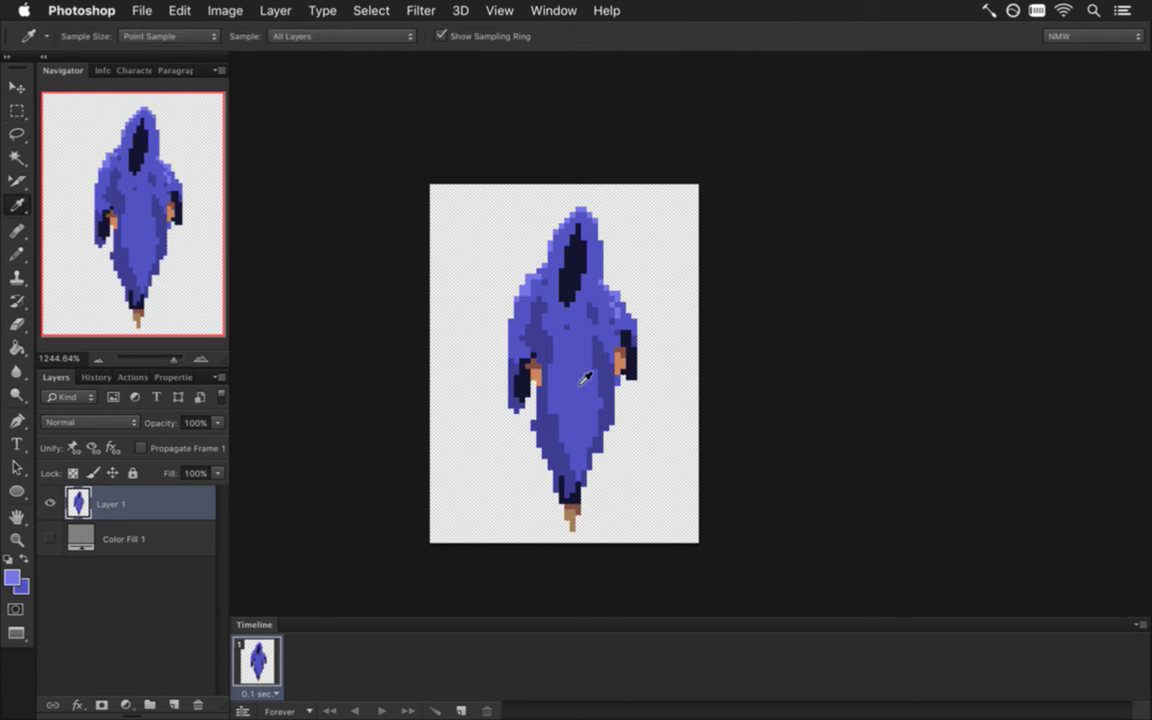
click(531, 364)
key(b)
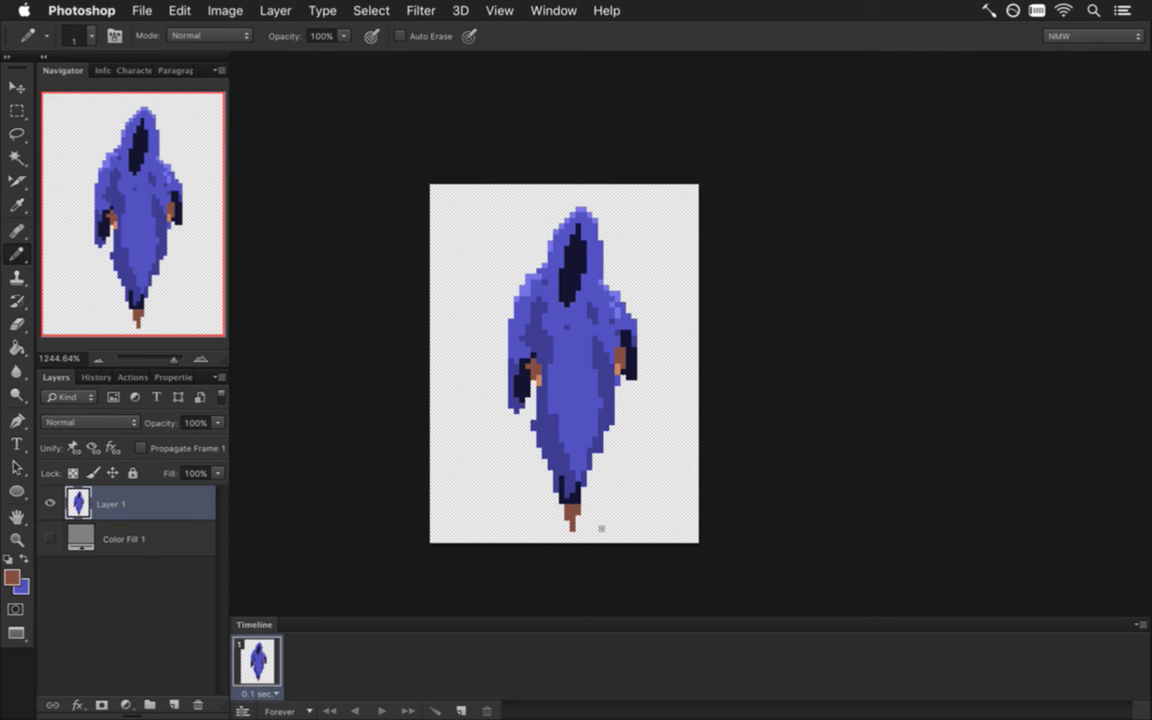
Select the brown foot below the robe, move it one pixel right, and deselect
key(m)
drag(563, 503, 593, 537)
key(v)
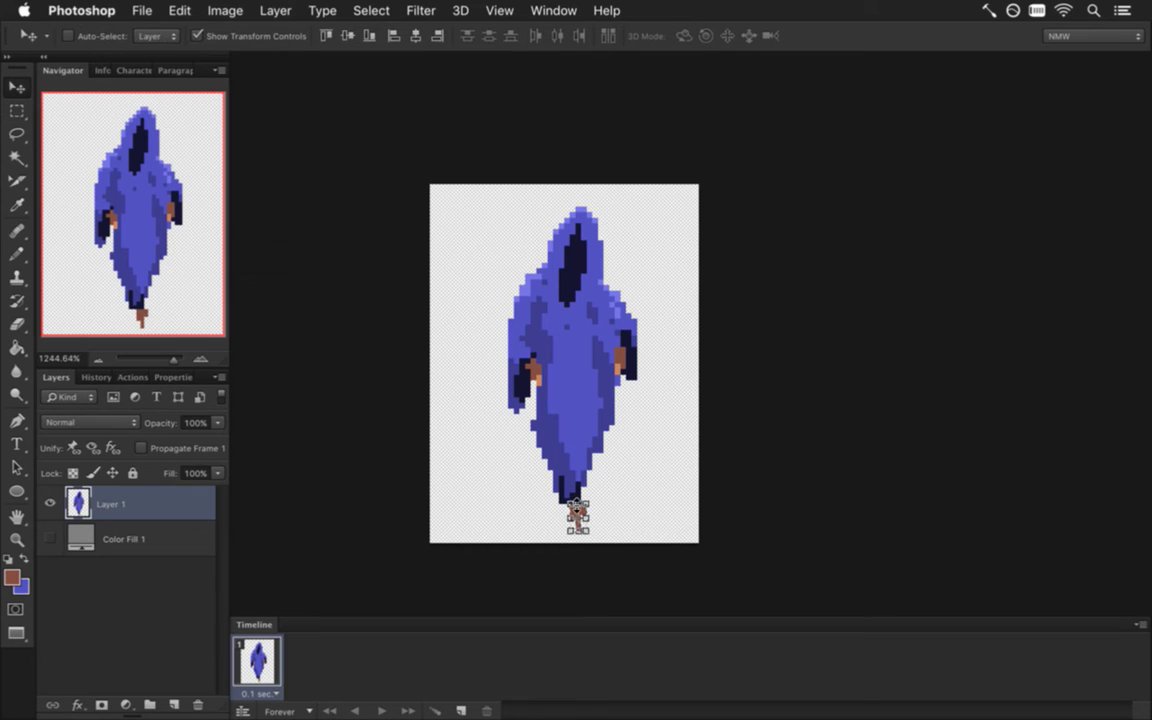
key(m)
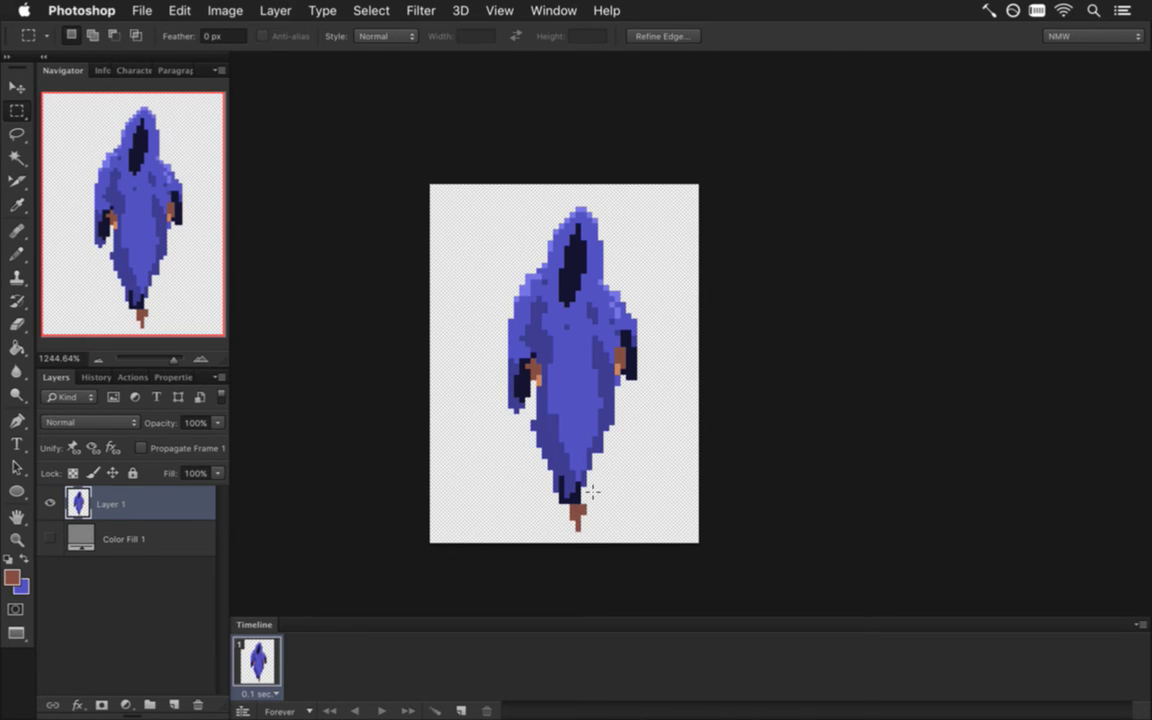
Reshape the brown foot pixel by pixel with the Pencil and Eraser, then sample the dark navy
key(e)
key(i)
key(b)
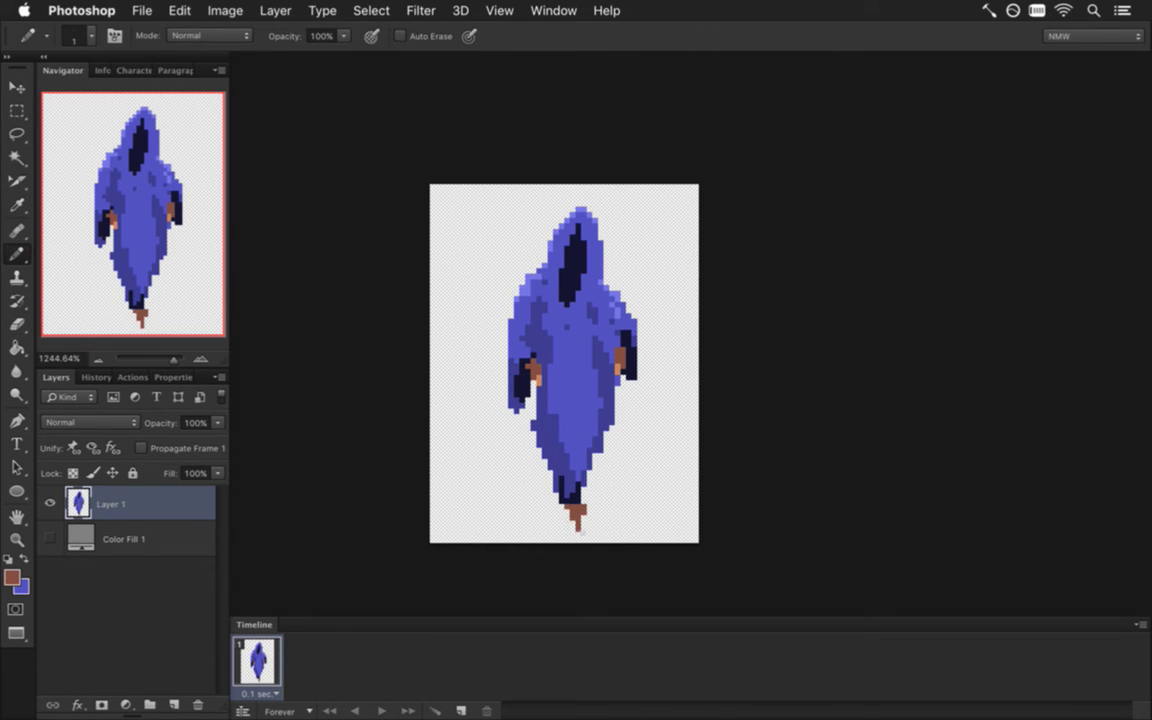
key(e)
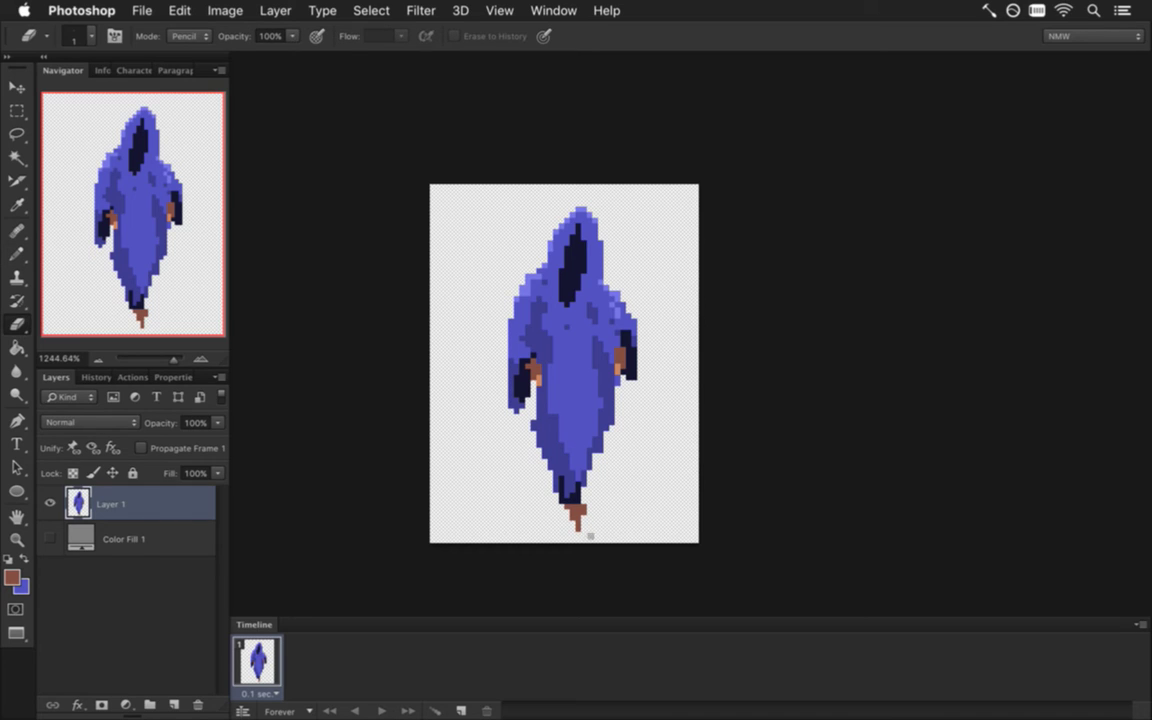
key(b)
key(e)
key(super+z)
key(i)
key(b)
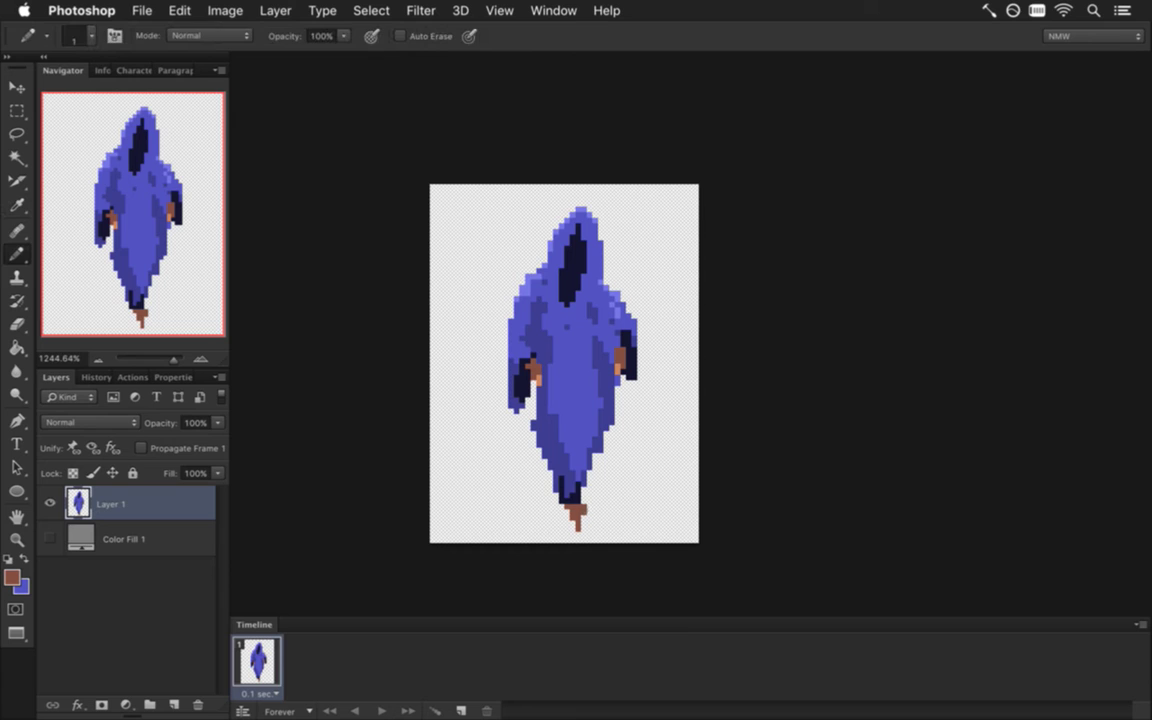
alt+click(523, 448)
Export the sprite for web as a transparent PNG-24 named LightningBossHurt.png in the NoShadow folder
key(super+alt+shift+s)
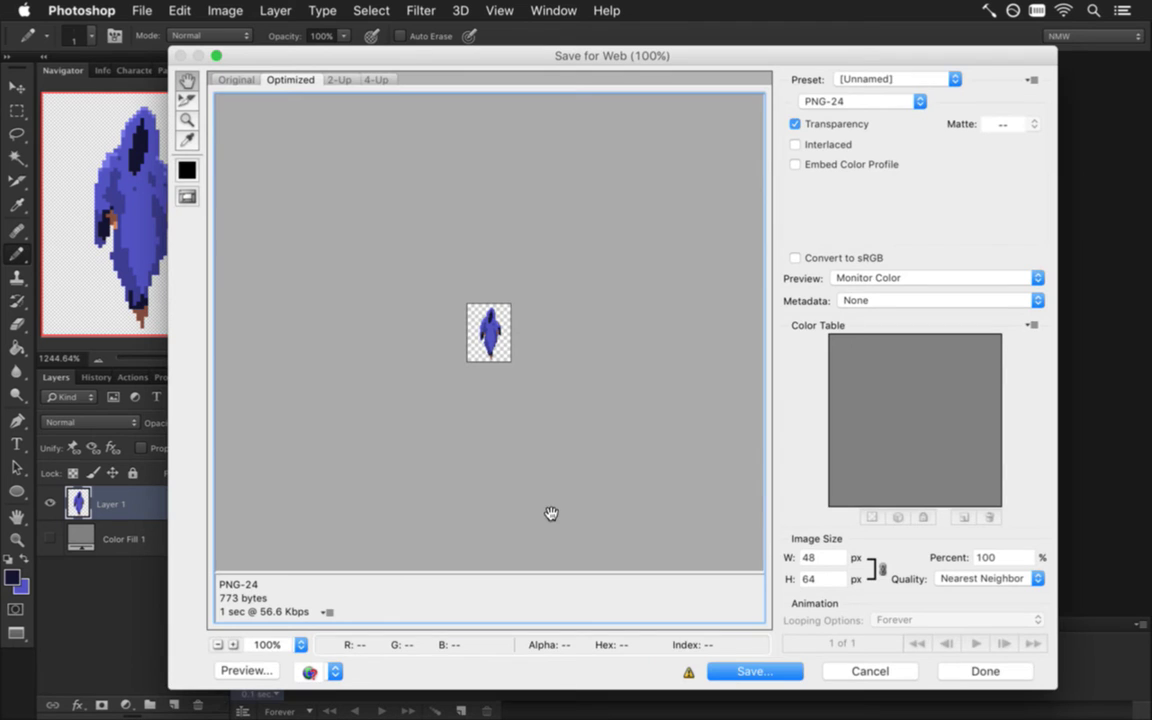
key(Return)
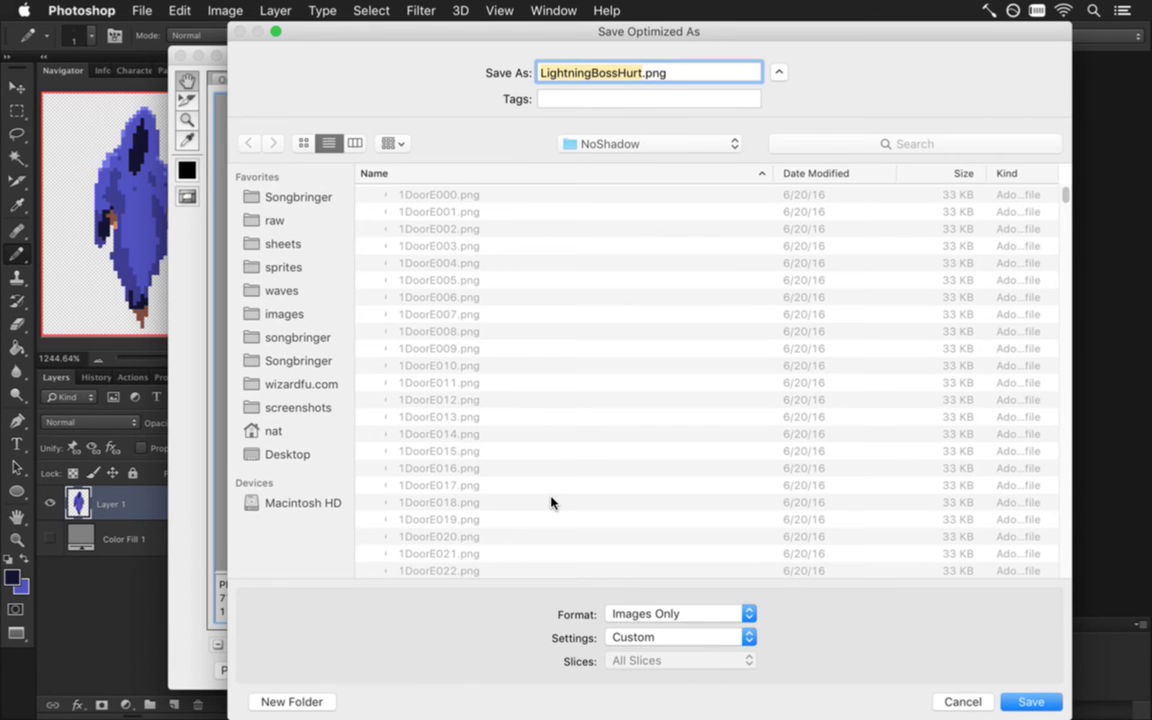
key(Return)
Switch to Xcode and go back through the recently viewed files to the lightning boss's definition file
key(super+Tab)
key(super+Tab)
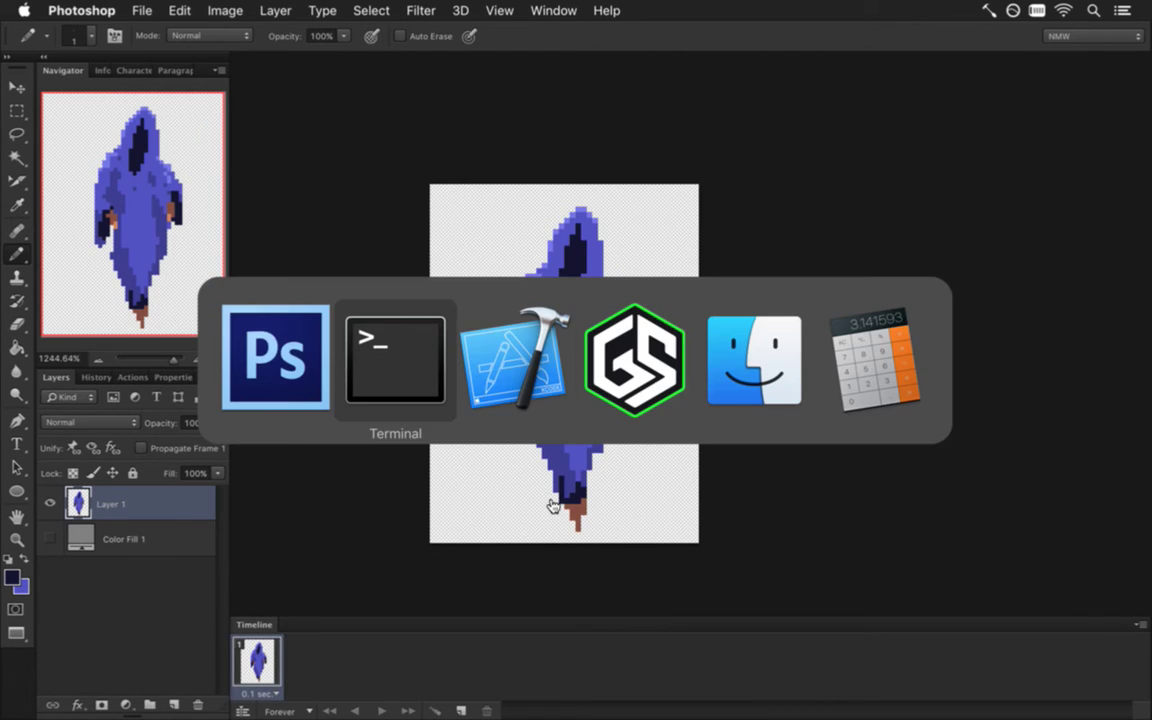
key(ctrl+super+Left)
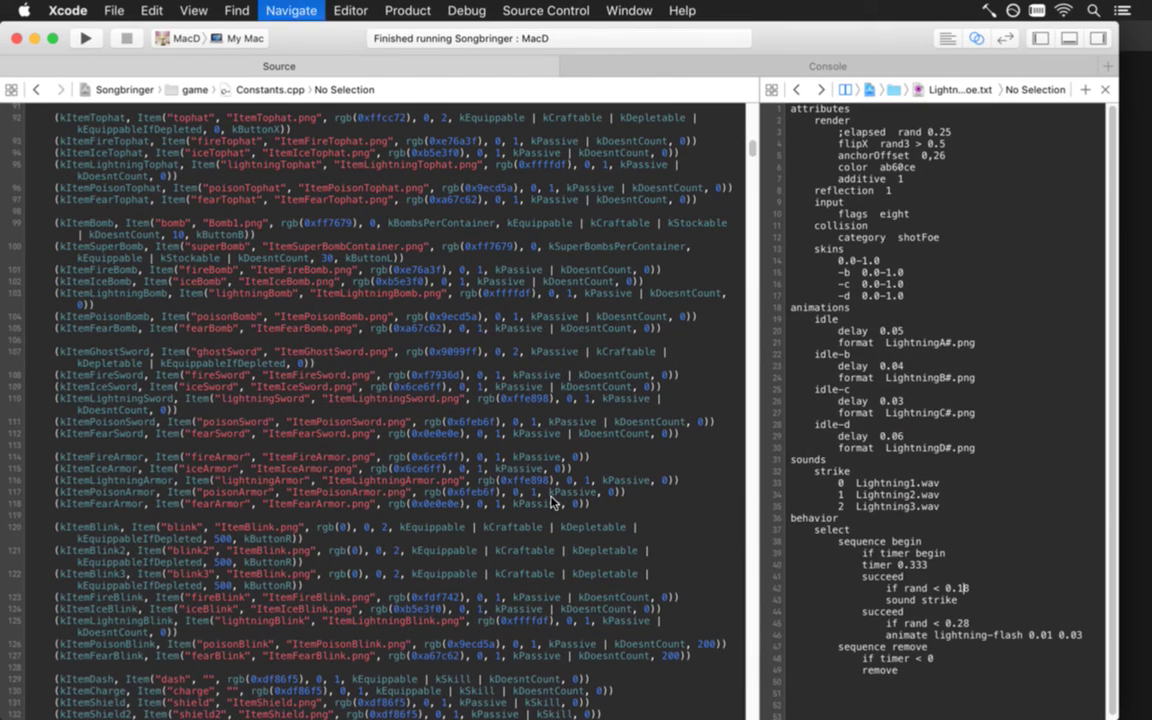
key(ctrl+super+Right)
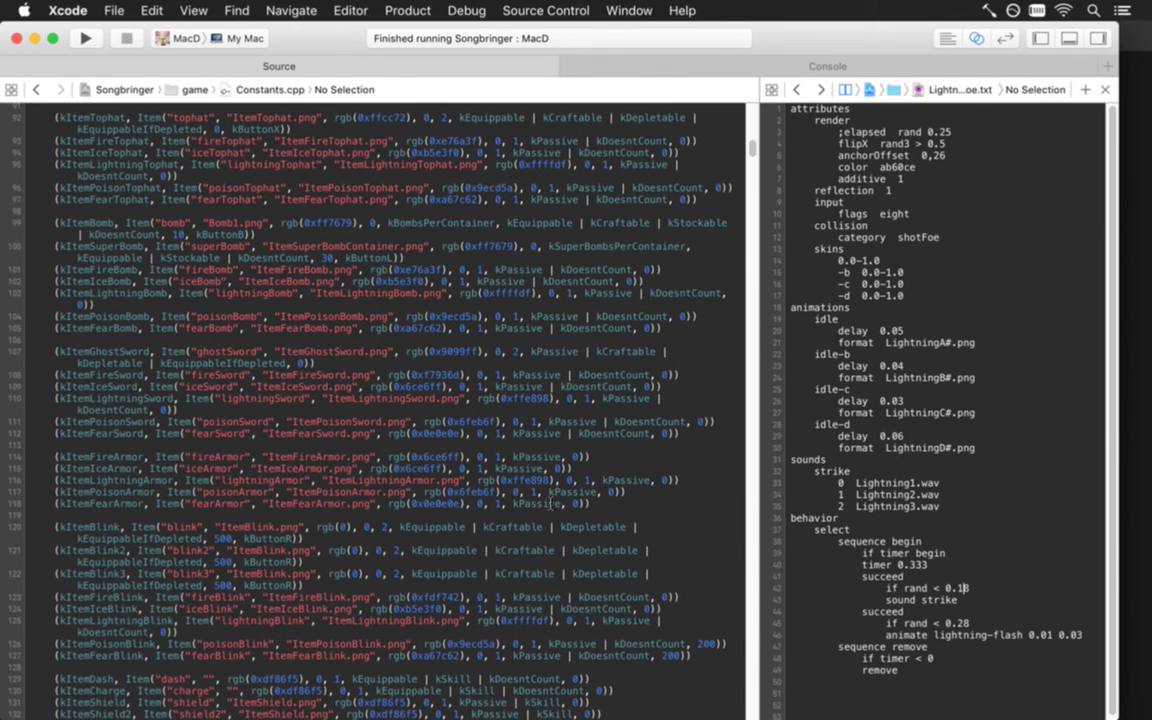
key(ctrl+super+Left)
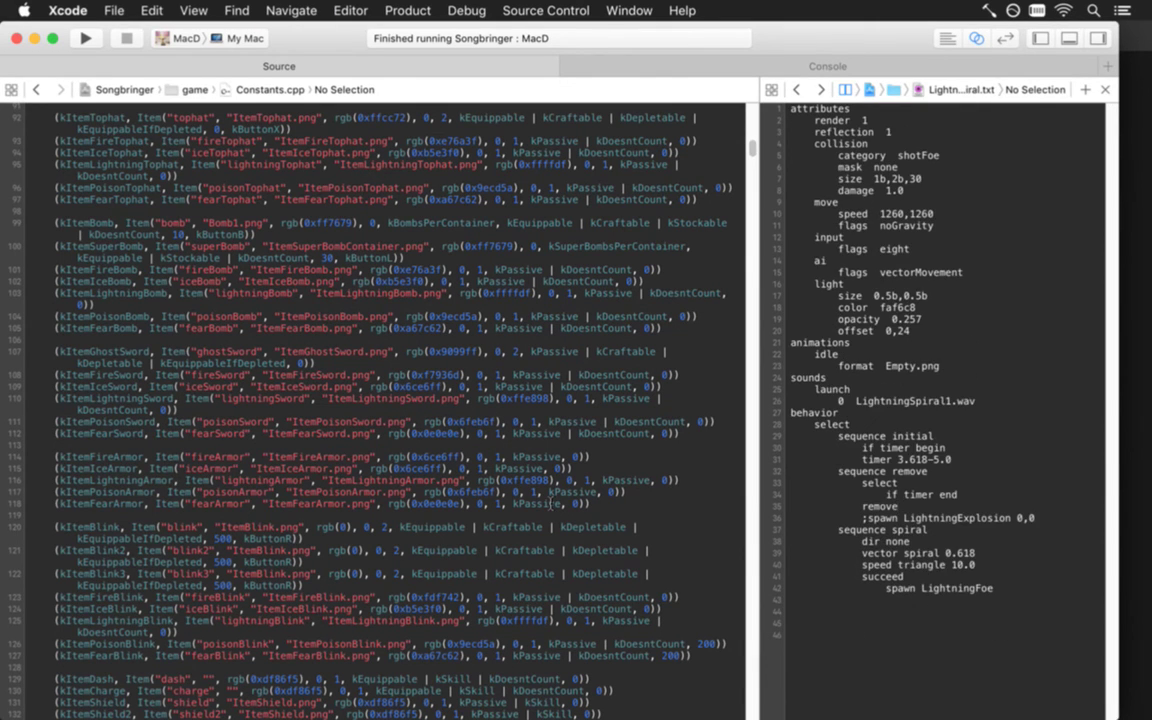
key(ctrl+super+Left)
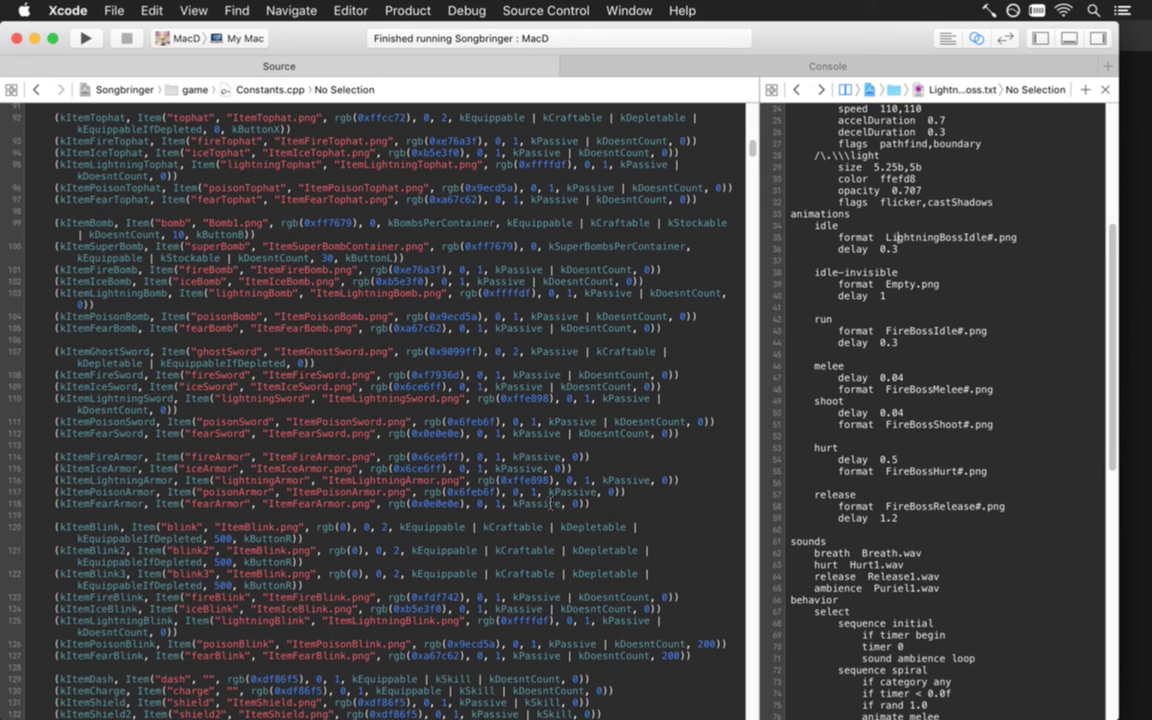
Copy part of the LightningBossIdle#.png name from the idle animation's format line
key(shift+Right)
key(shift+Right)
key(shift+Right)
key(shift+Right)
key(shift+Right)
key(shift+Right)
key(super+c)
Delete the whole idle-invisible block from the lightning boss's animation definitions
key(Down)
key(Down)
key(Down)
key(shift+Down)
key(shift+Down)
key(shift+Down)
key(shift+Down)
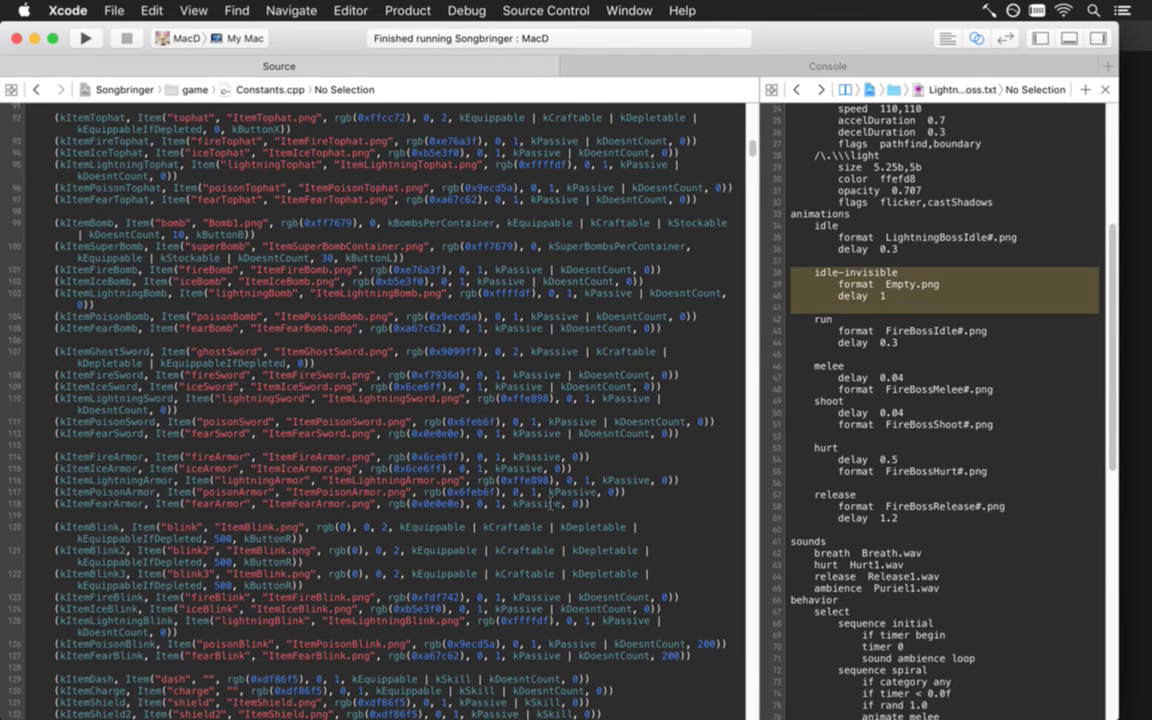
key(BackSpace)
Replace FireBoss with LightningBoss in the run, melee, shoot, hurt and release format names, and save the definition file
key(ctrl+shift+Right)
key(super+v)
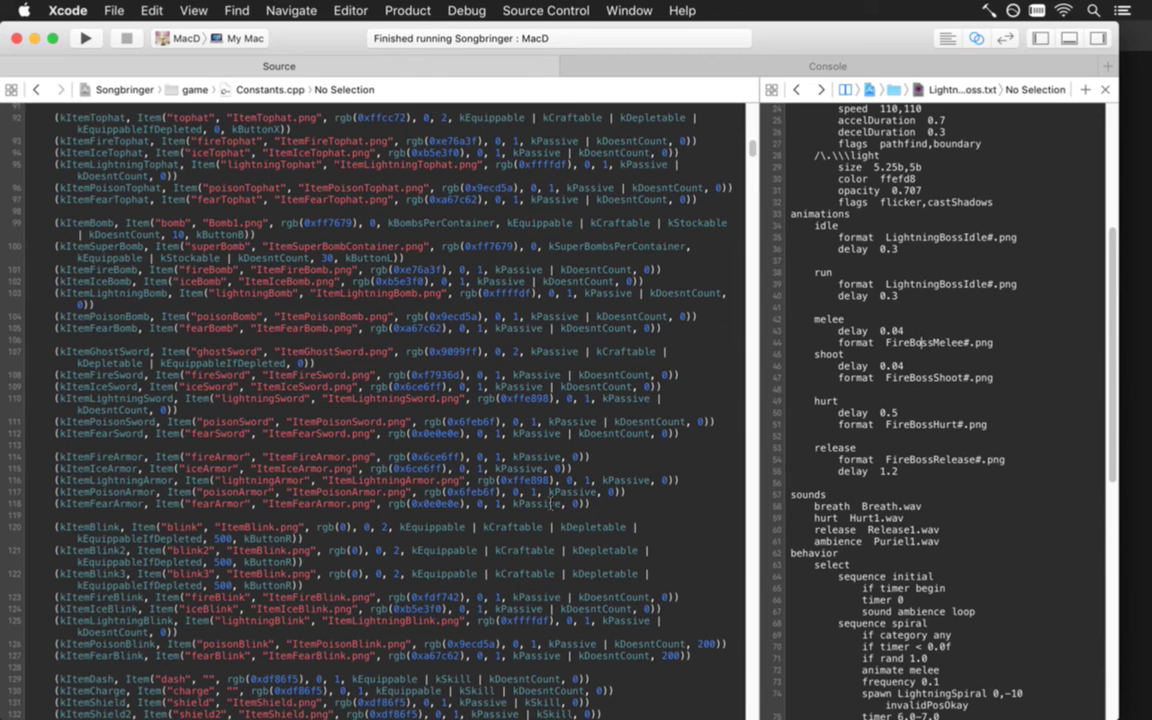
key(ctrl+shift+Left)
key(super+v)
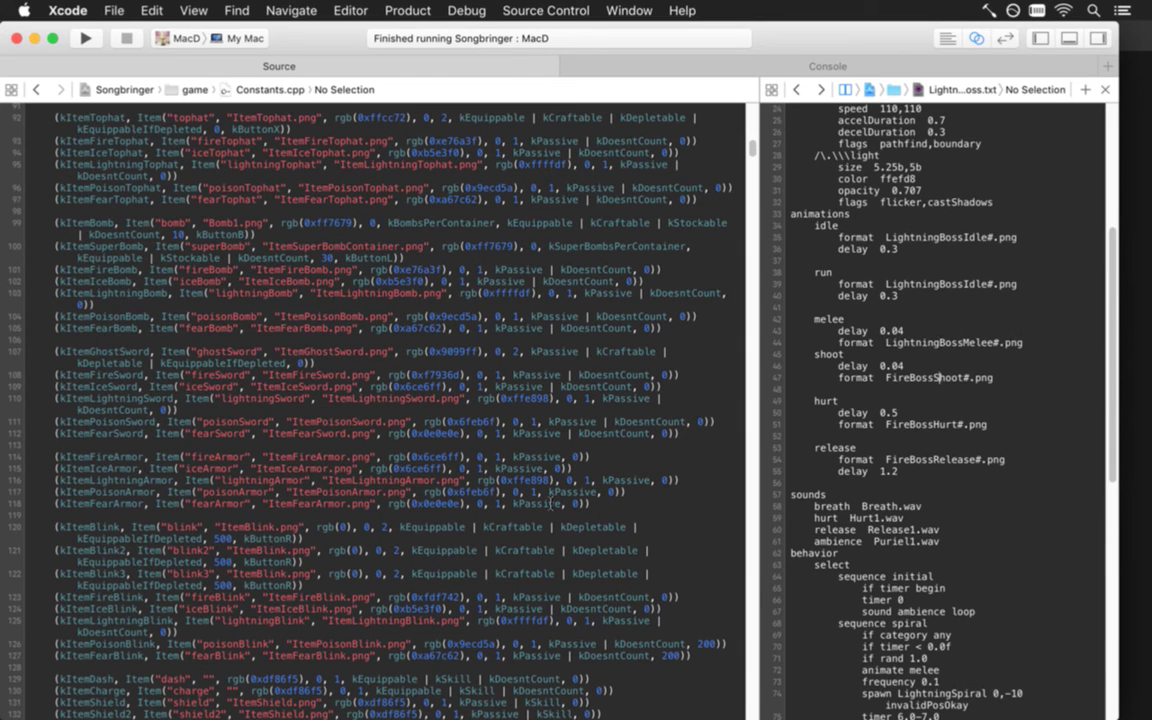
key(ctrl+shift+Left)
key(super+v)
key(ctrl+shift+Left)
key(super+v)
key(Down)
key(Down)
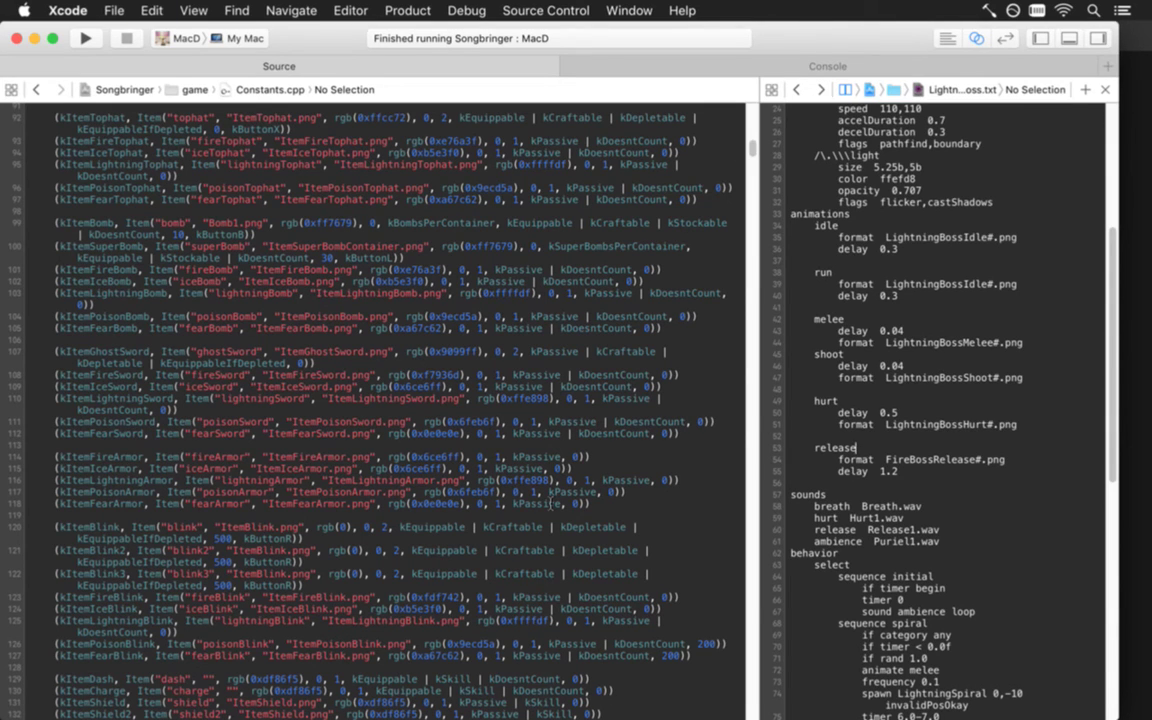
key(ctrl+shift+Left)
key(super+v)
key(super+s)
Switch to LightningBossIdle.psd in Photoshop, select Layer 1 and highlight the hood's edge with the sampled light blue
key(super+Tab)
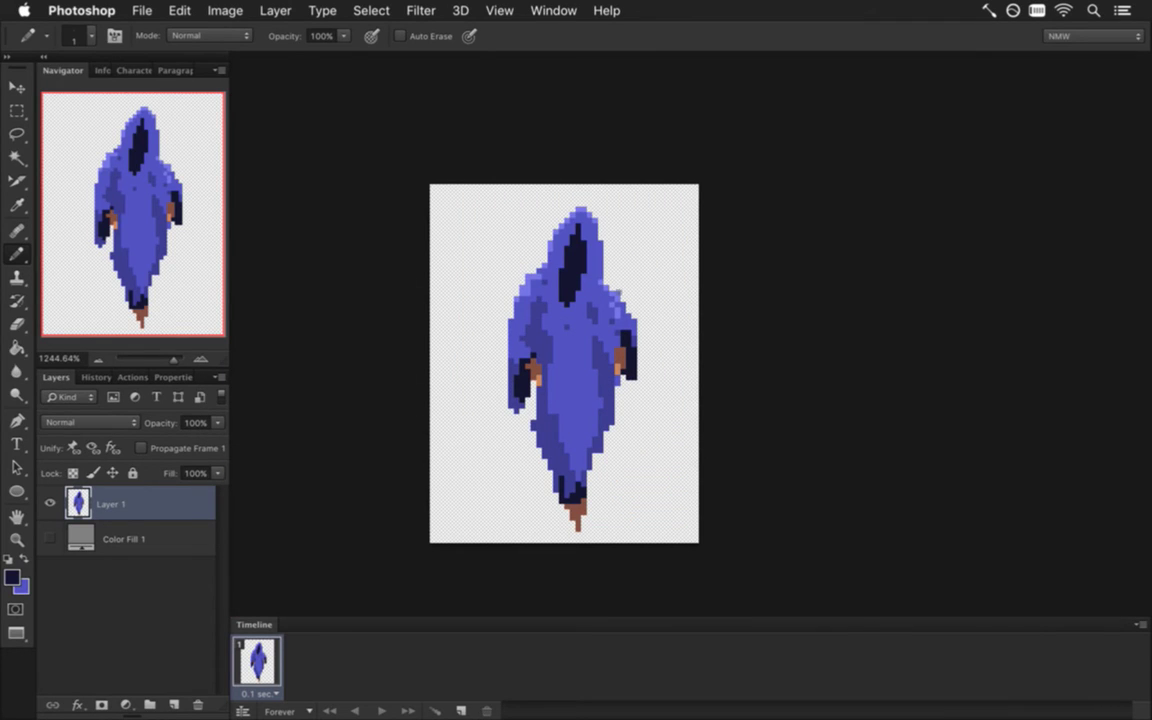
click(553, 10)
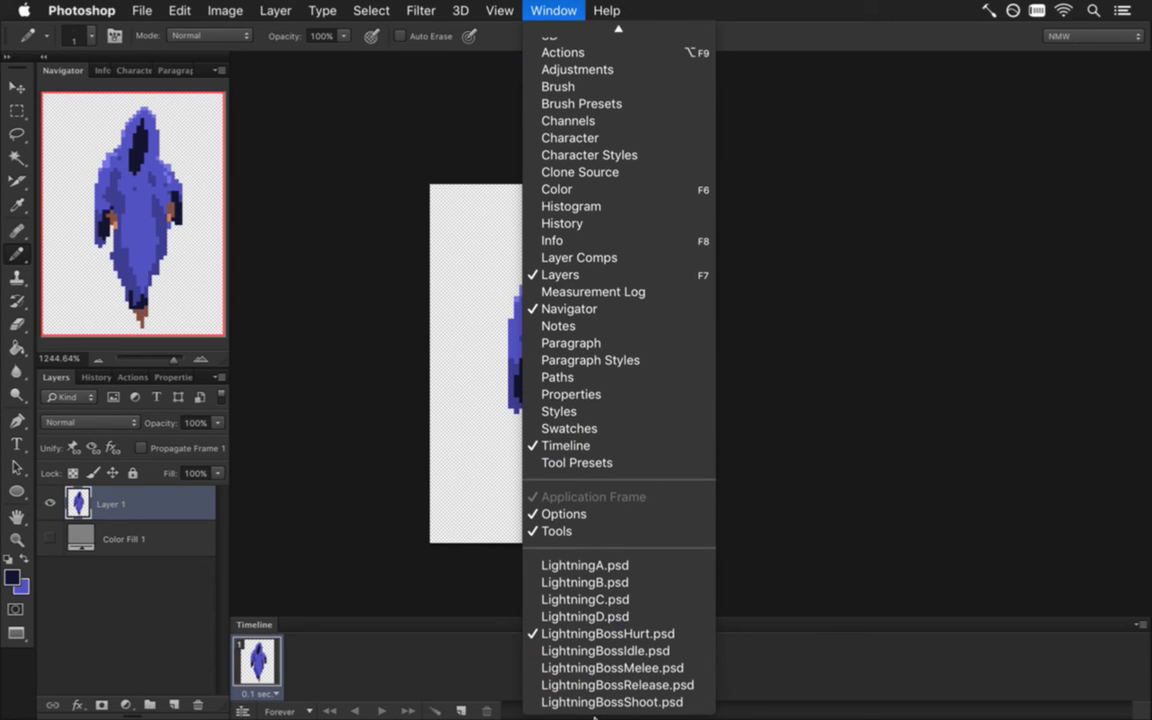
click(626, 651)
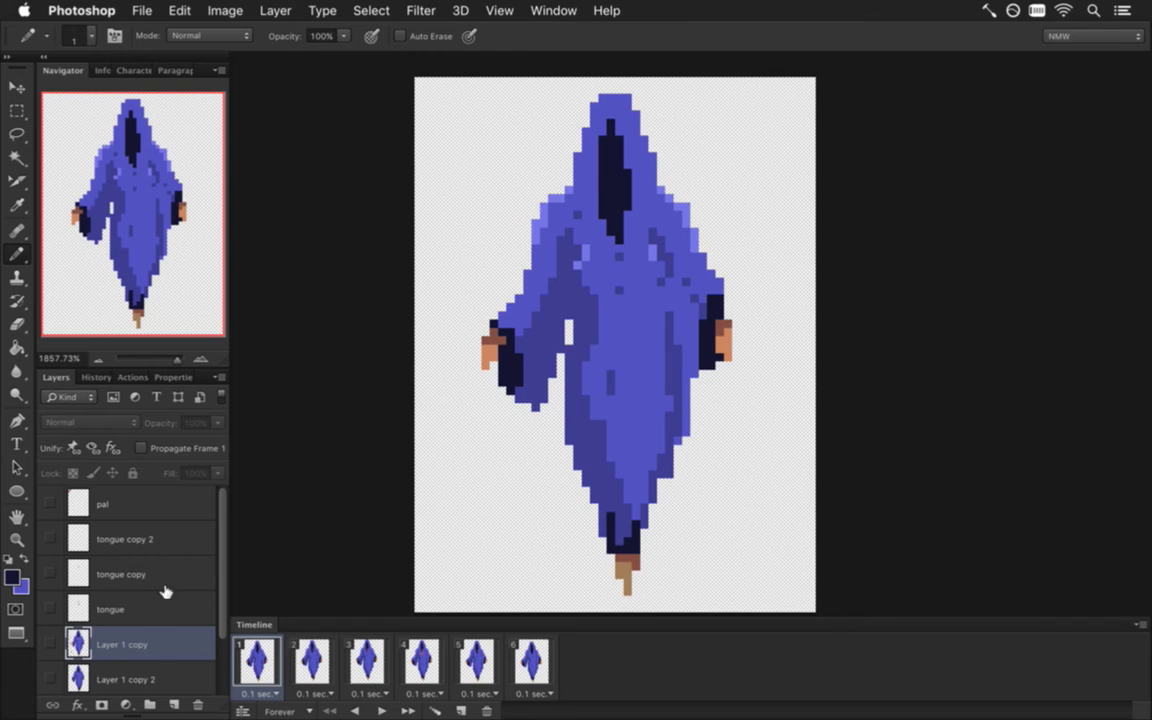
drag(223, 604, 217, 650)
click(200, 646)
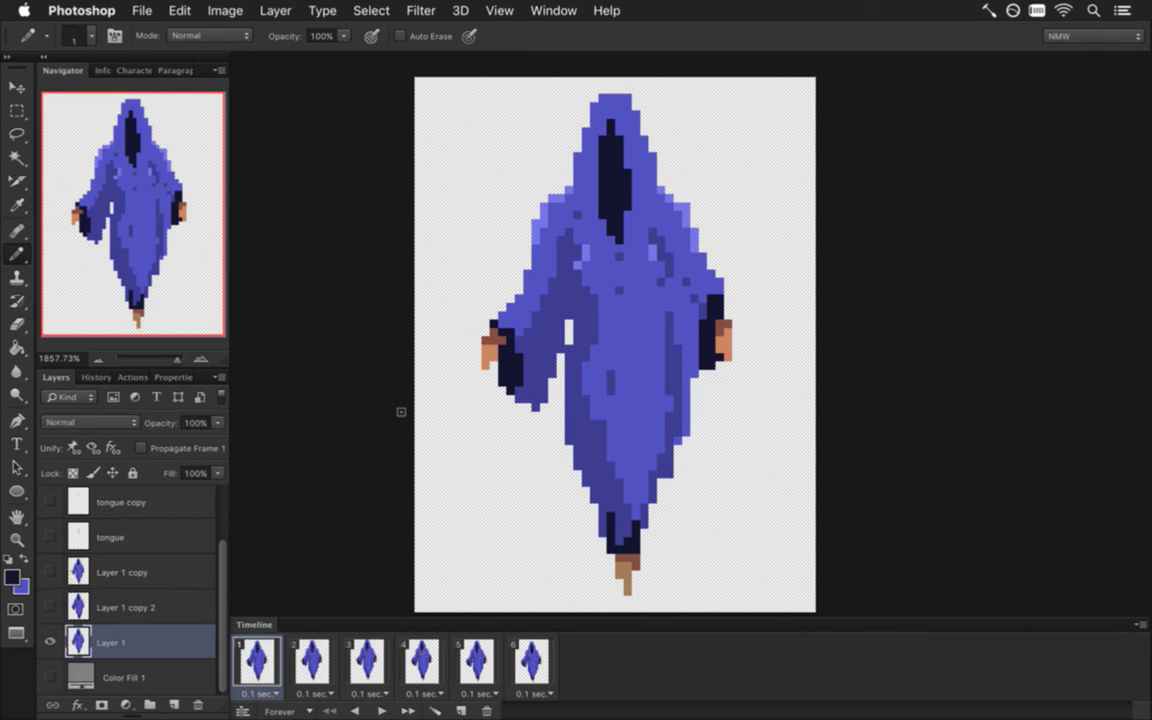
alt+click(545, 195)
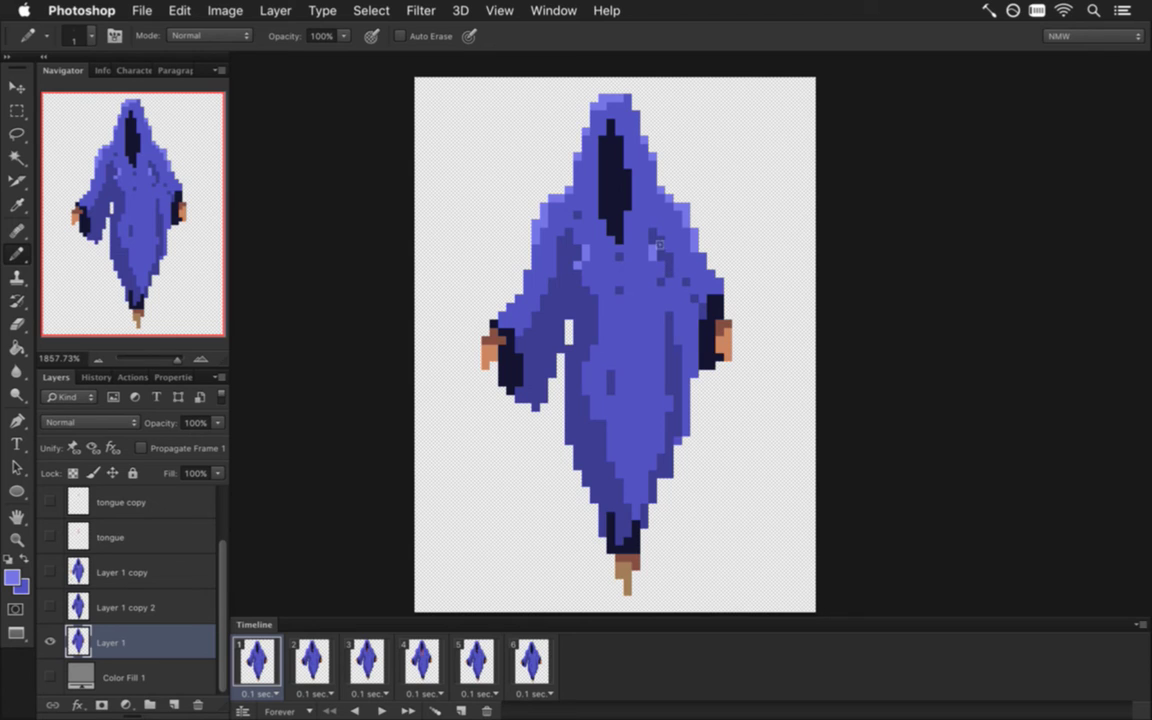
Move the robe's left shoulder area one pixel inward on Layer 1, deselect it, and compare animation frames 1 and 2
key(m)
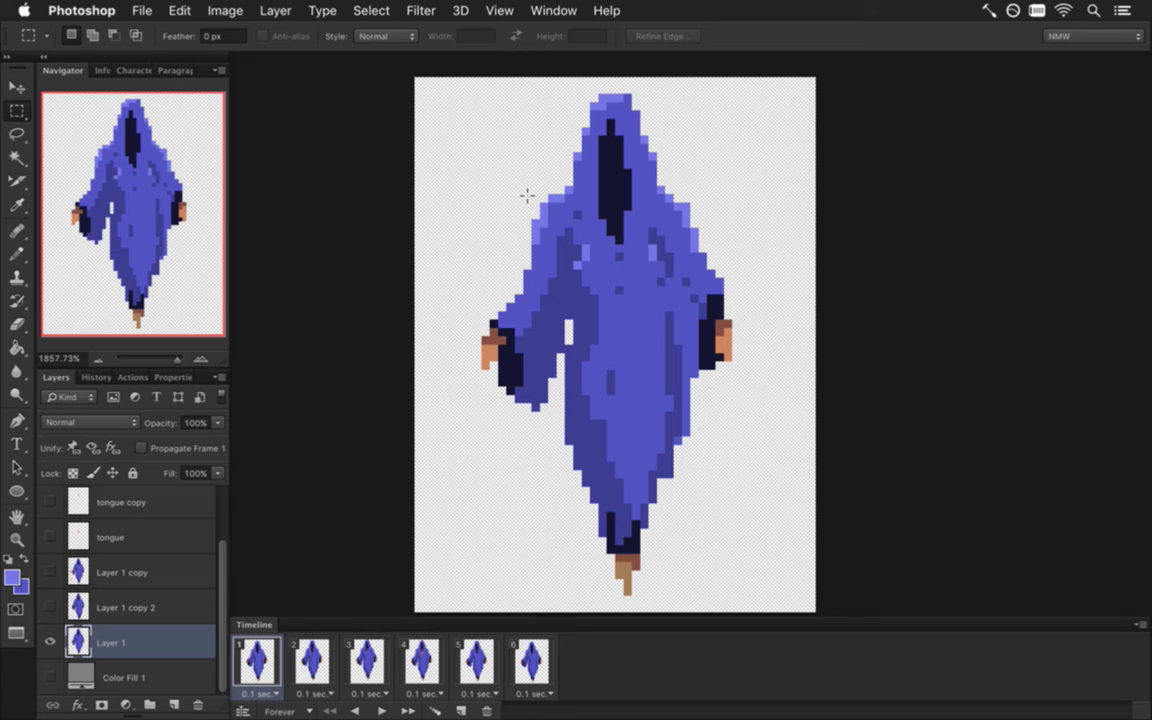
drag(523, 186, 564, 244)
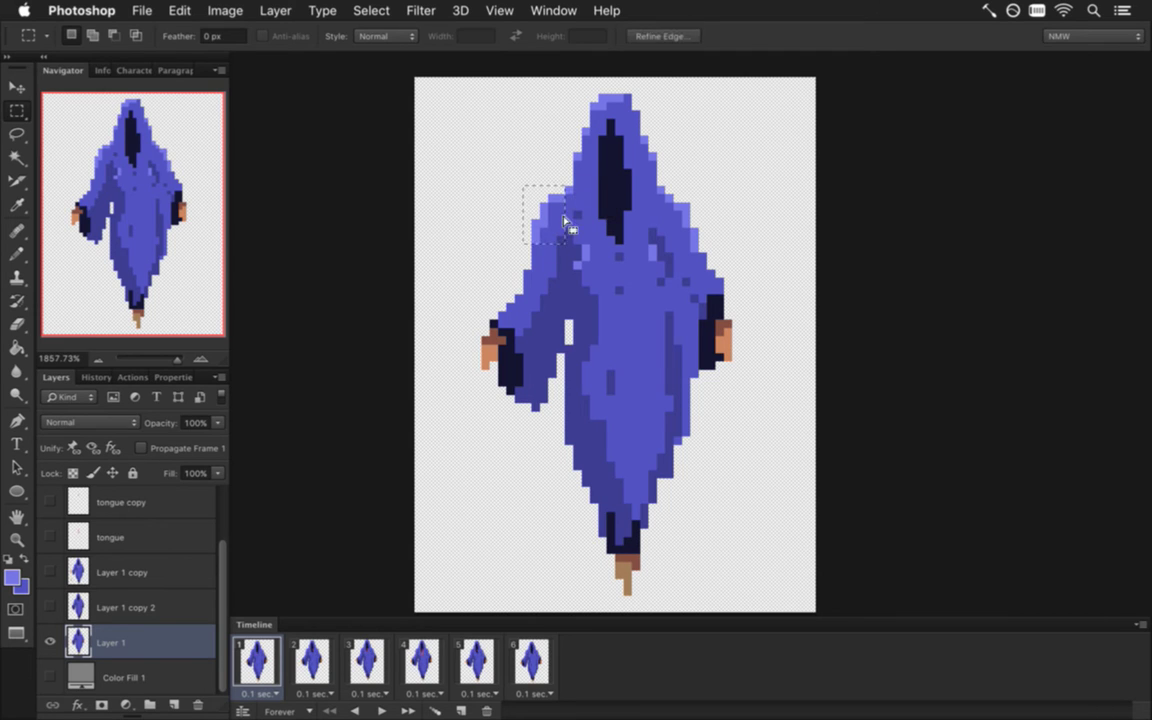
key(v)
key(Right)
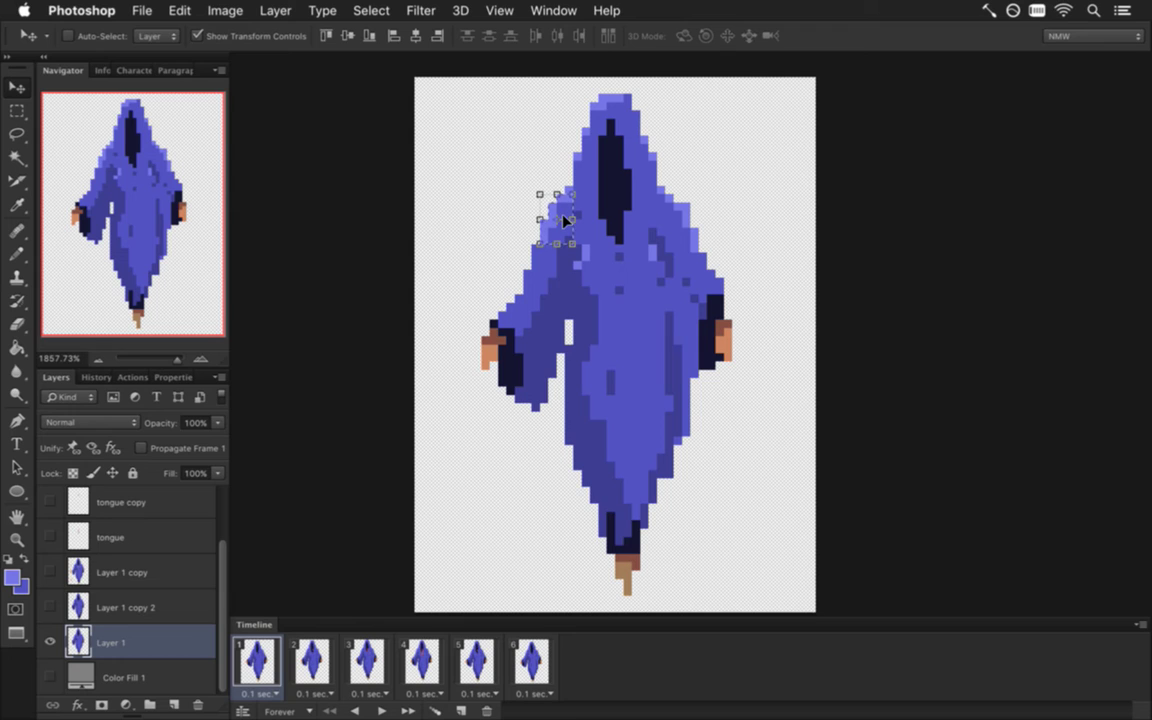
key(ctrl+d)
key(m)
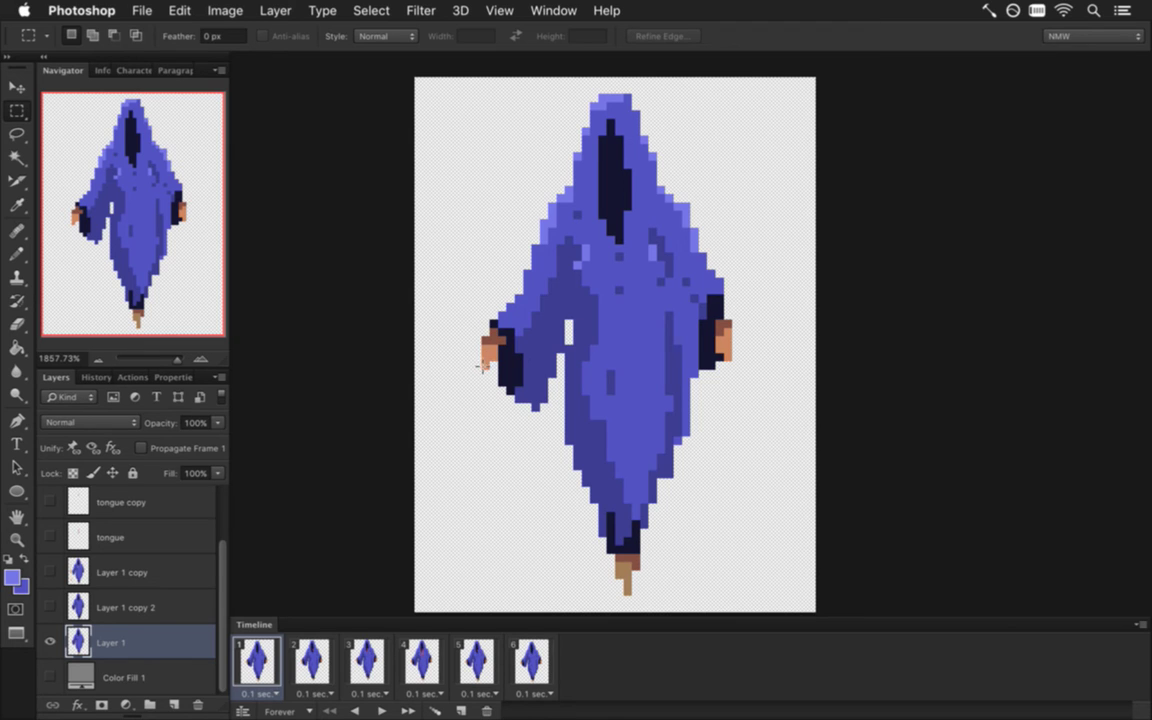
click(310, 660)
click(259, 659)
click(309, 659)
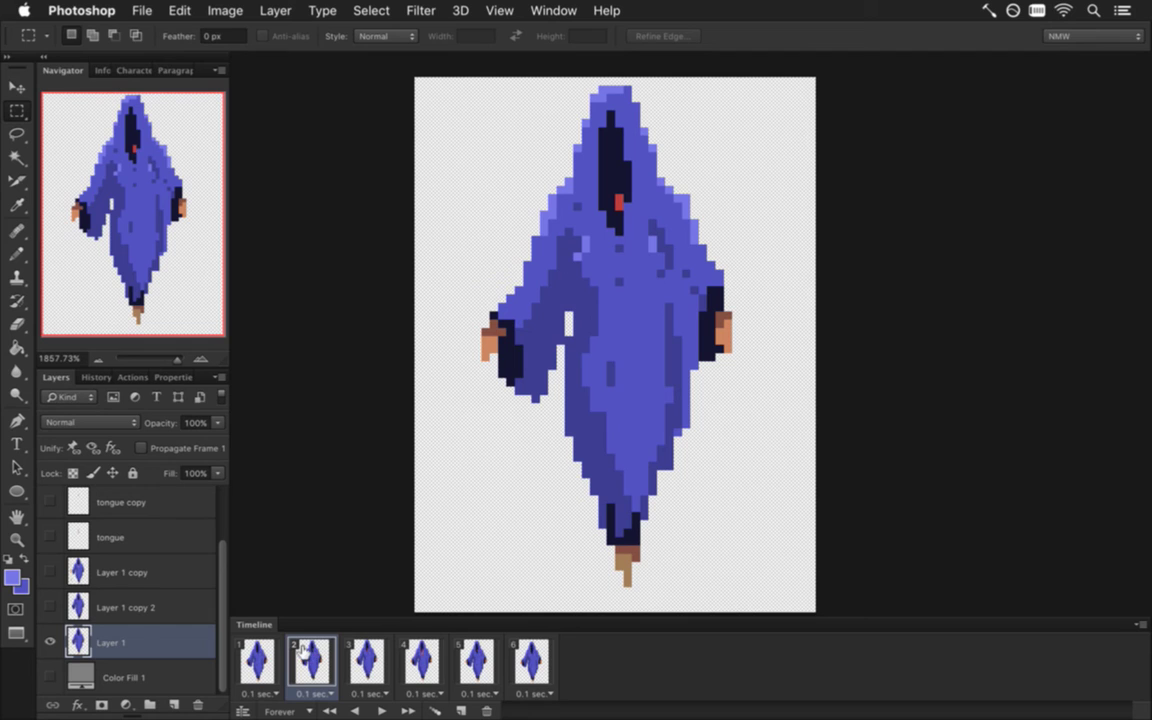
click(258, 660)
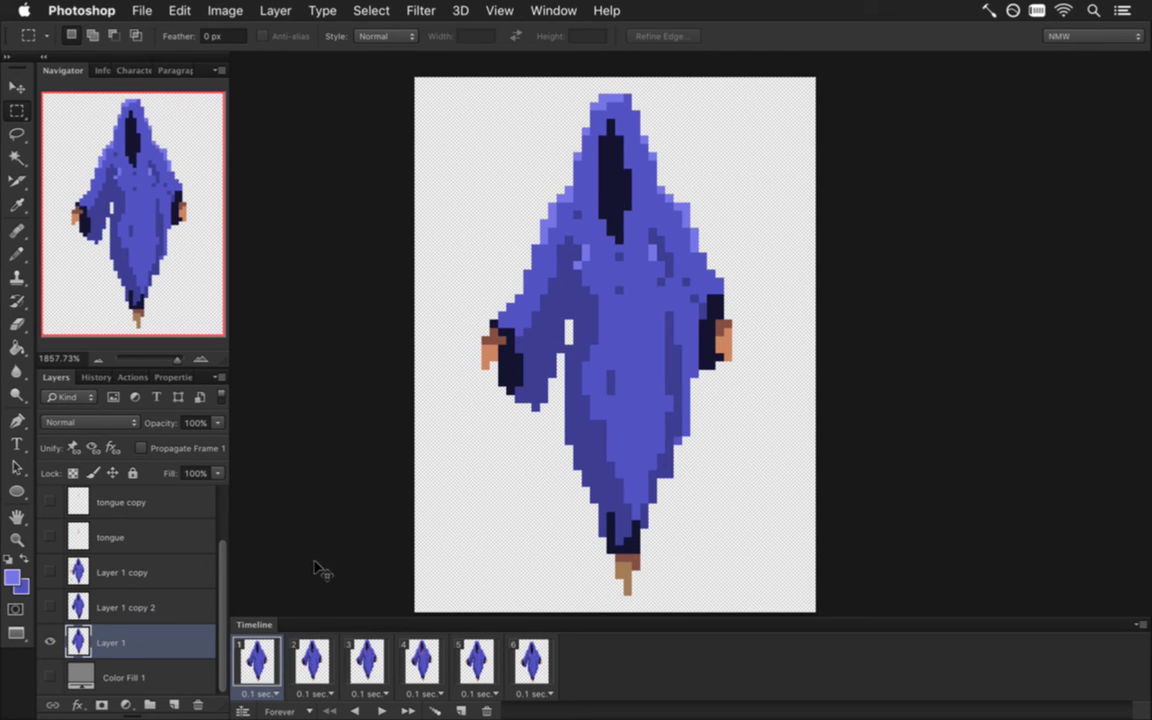
Open the Render Video settings for the LightningBossIdle.png sequence and cancel replacing the existing sequence in the NoShadow folder
key(alt+shift+super+r)
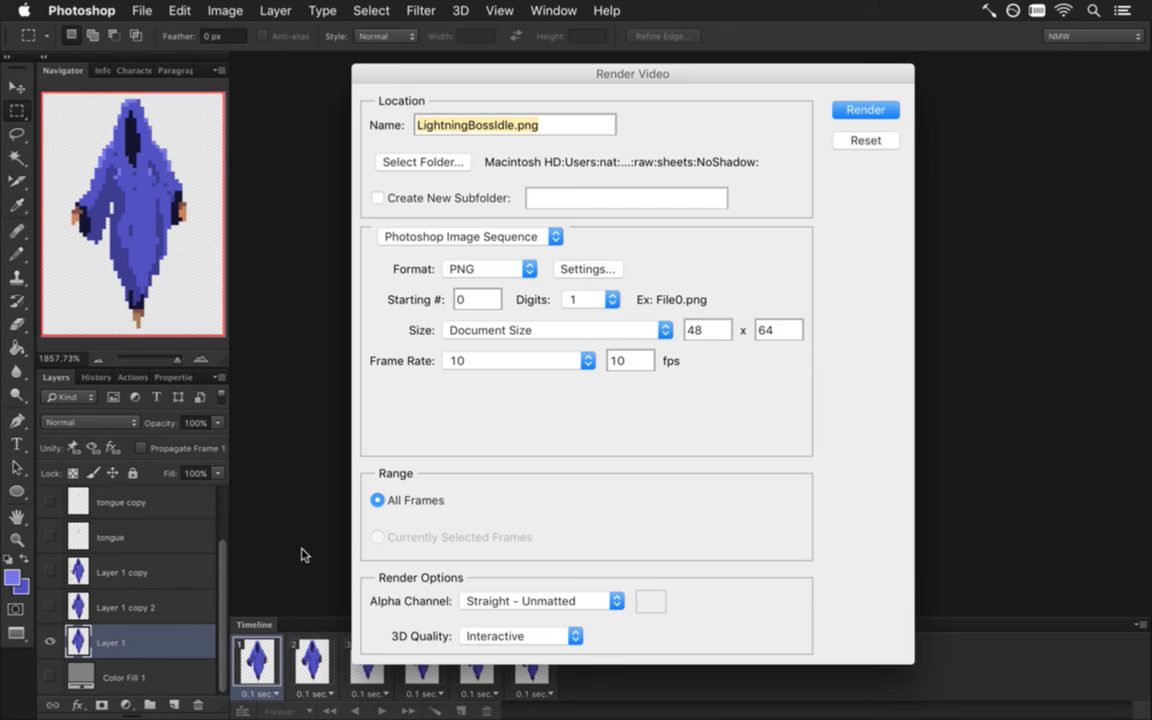
key(Return)
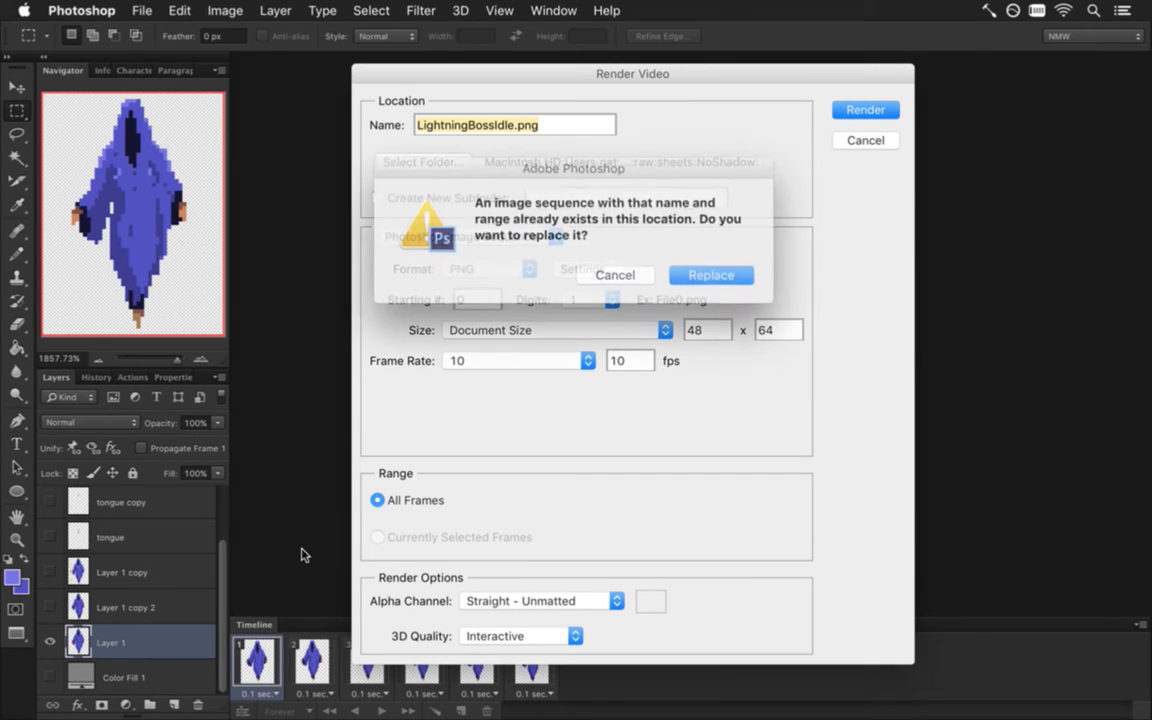
key(Escape)
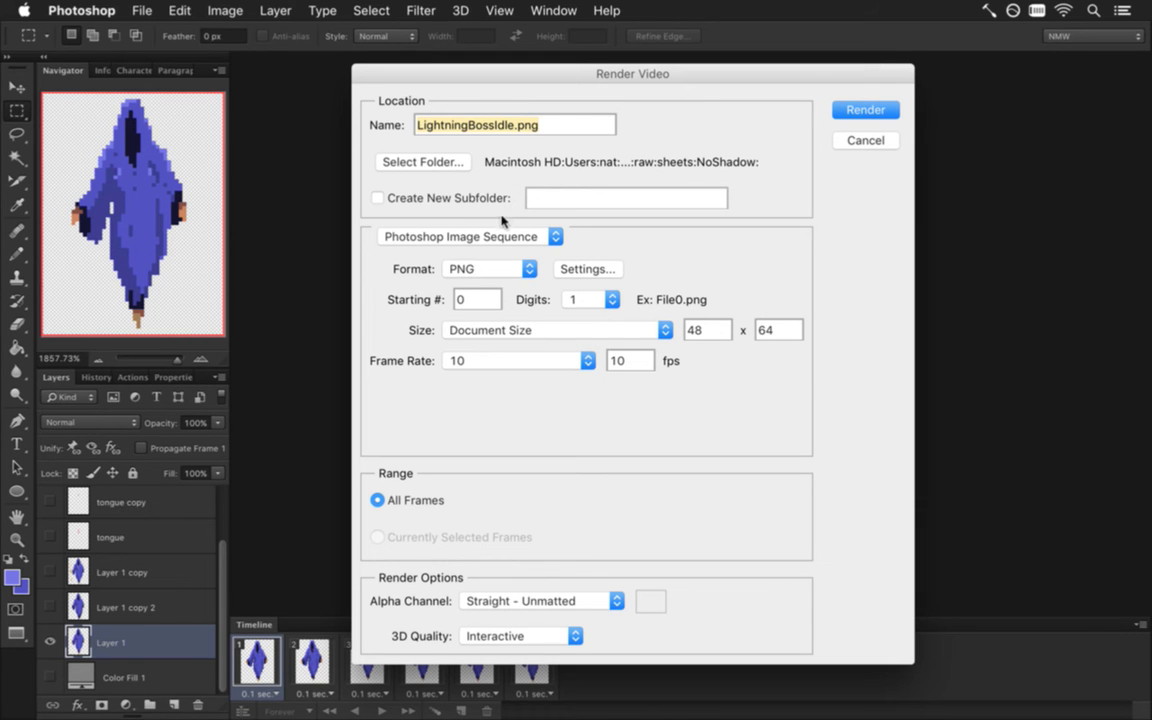
Switch to Terminal and move the files matching raw/sheets/NoShadow/LightningBoss* into raw/sheets/Shadow
key(super+Tab)
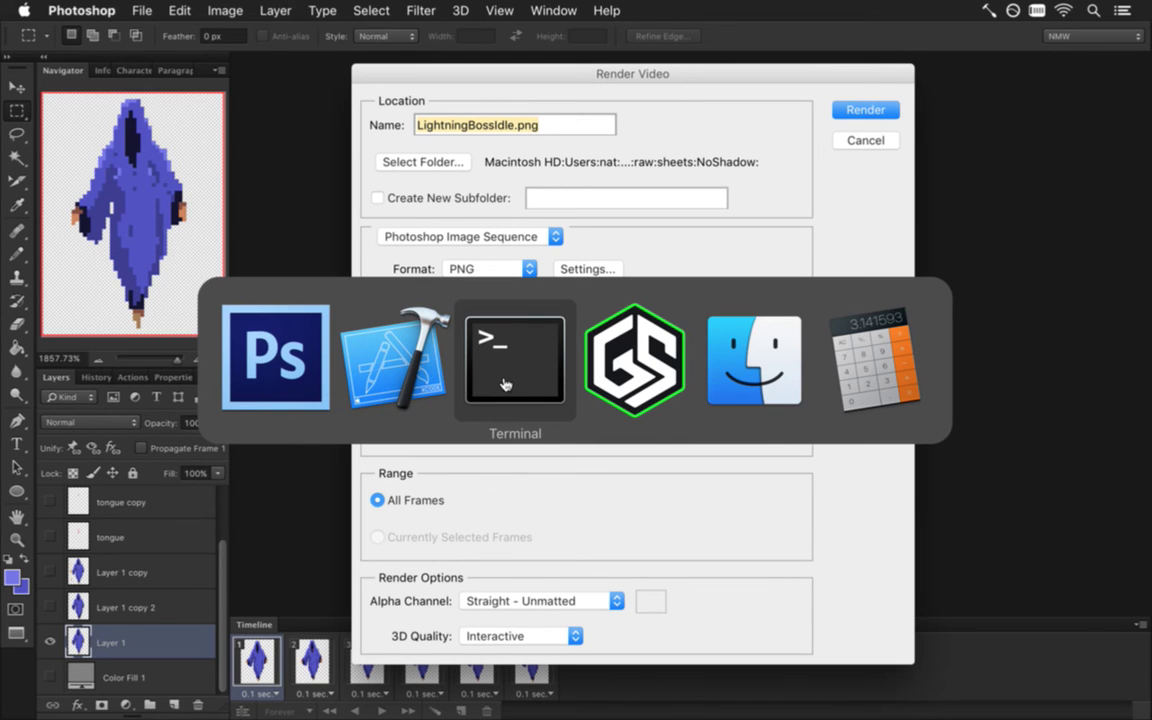
click(731, 376)
key(super+Tab)
key(super+Tab)
key(super+Tab)
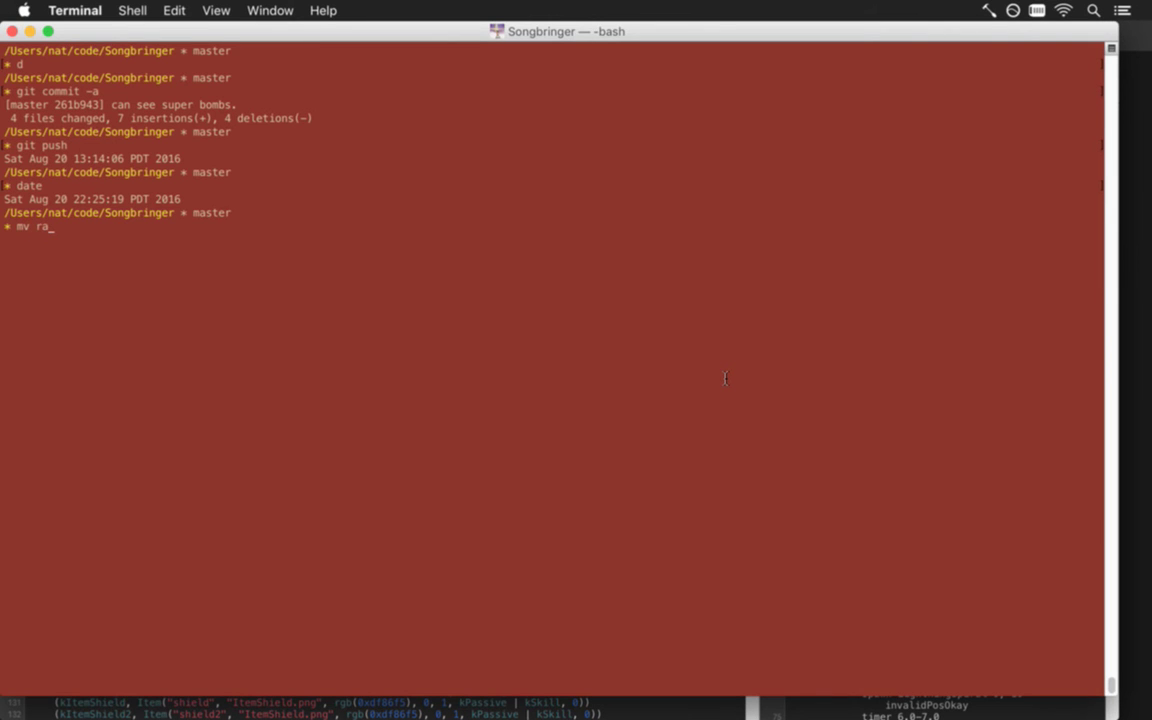
text(sheets/NoShadow/LightningBoss*)
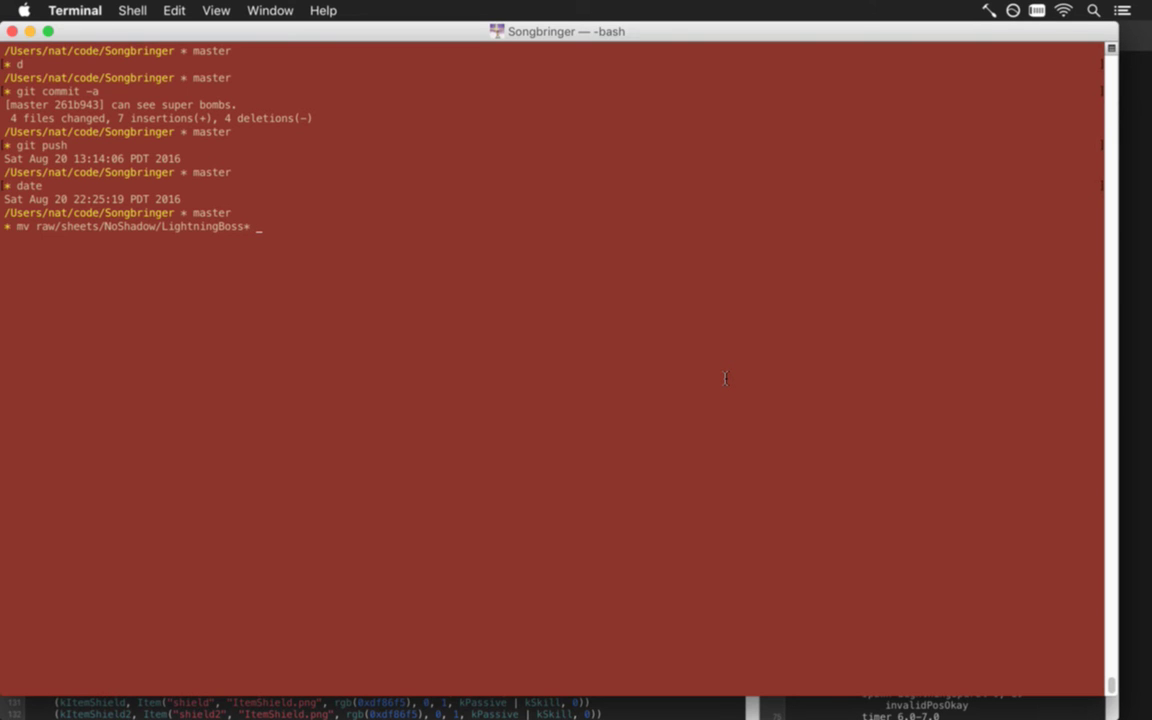
text( raw/sheets/Shadow)
key(Return)
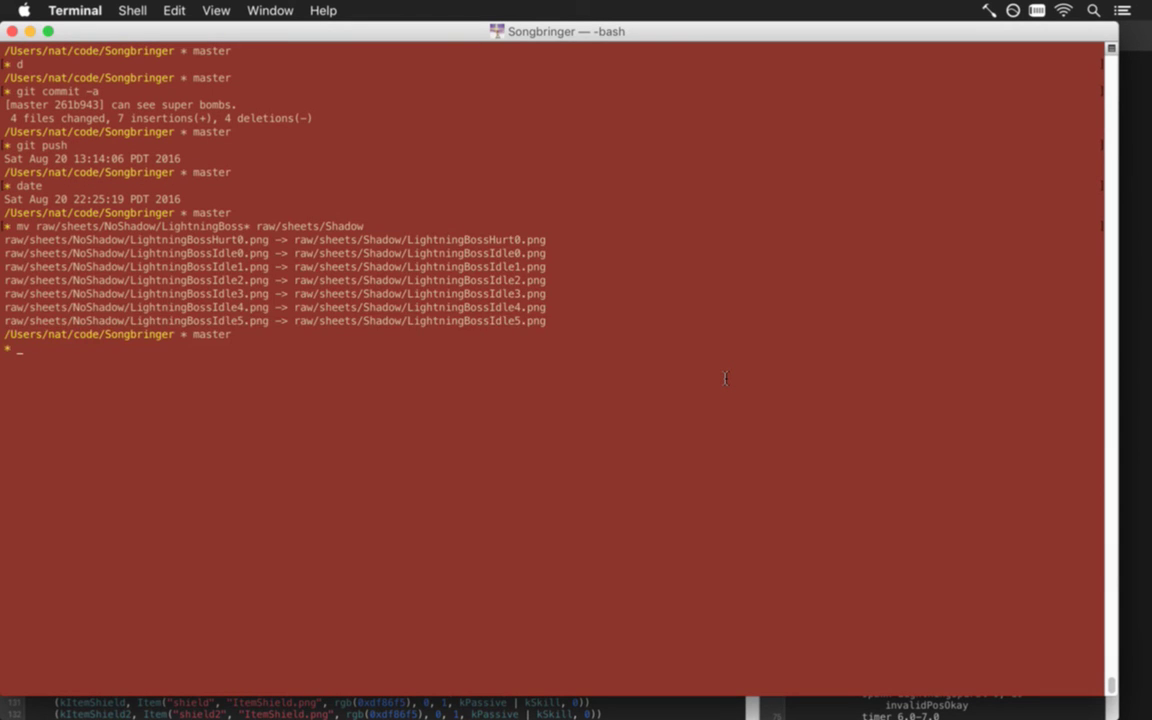
Return to Photoshop and render all frames as the LightningBossIdle.png sequence into the sheets/Shadow folder, replacing the existing files
key(super+Tab)
key(super+Tab)
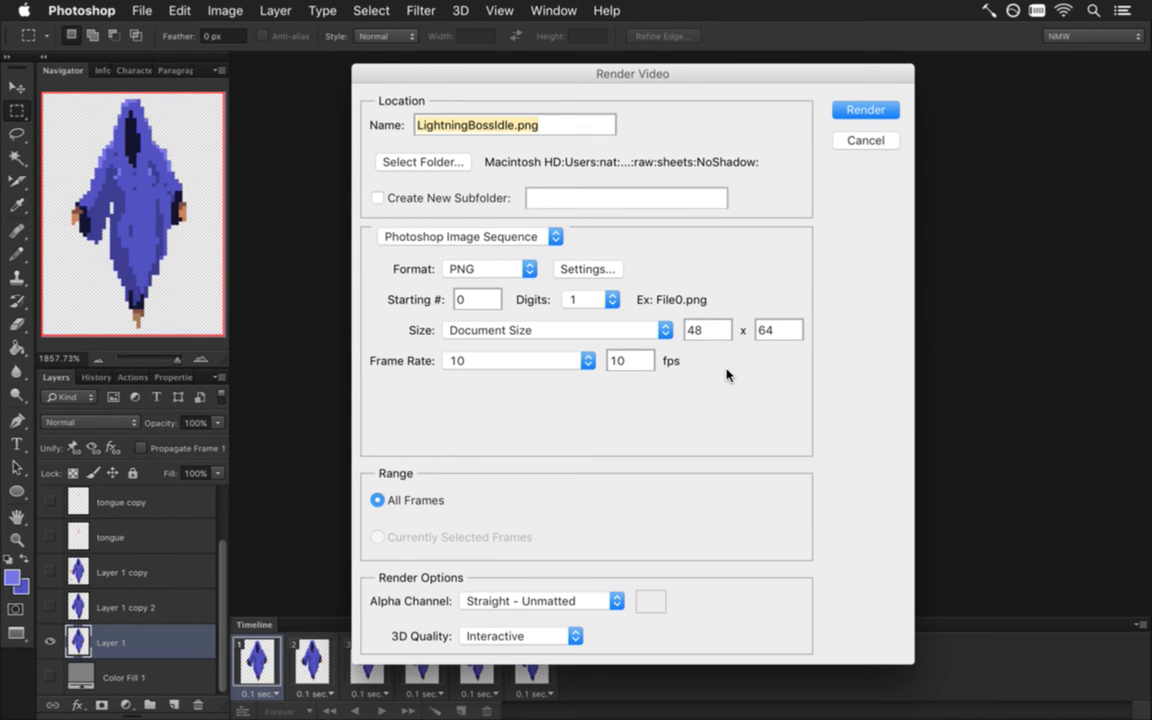
click(432, 163)
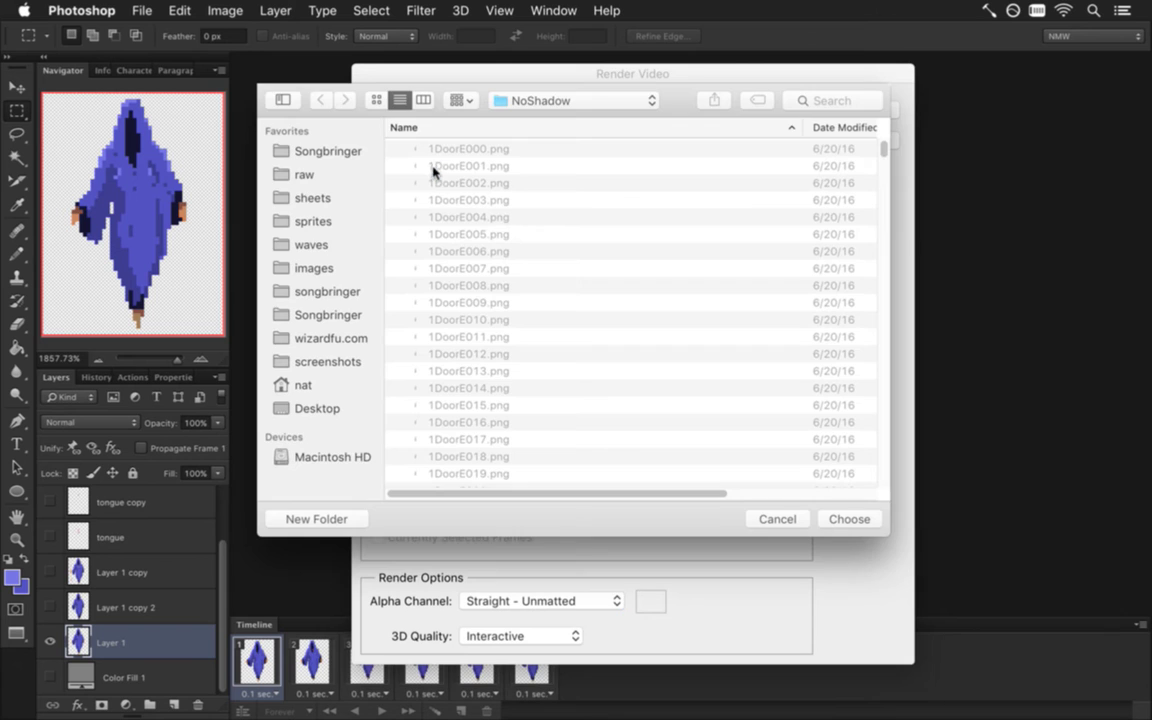
click(467, 100)
click(495, 118)
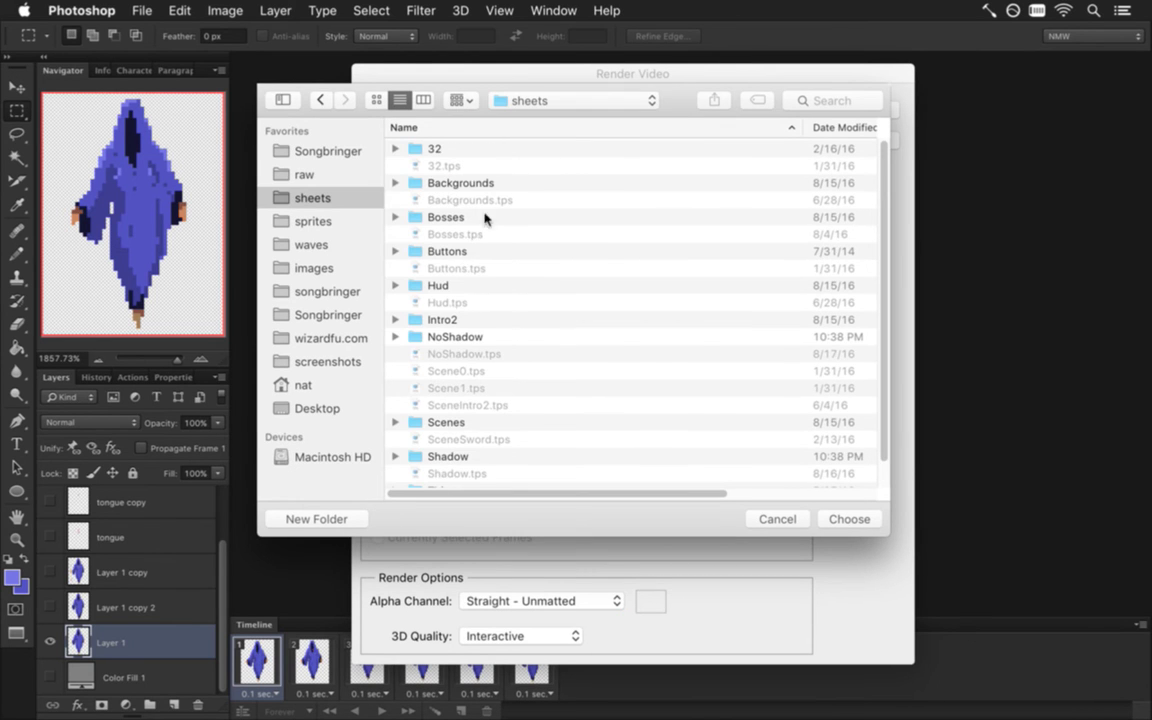
double_click(452, 457)
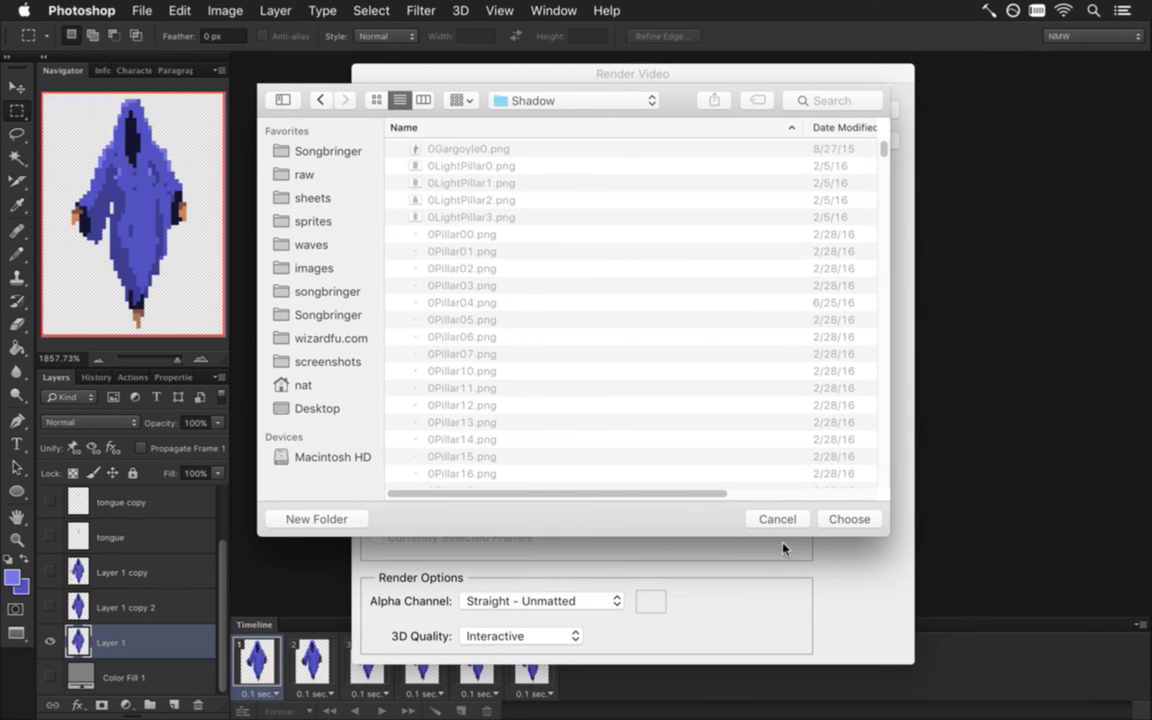
click(838, 518)
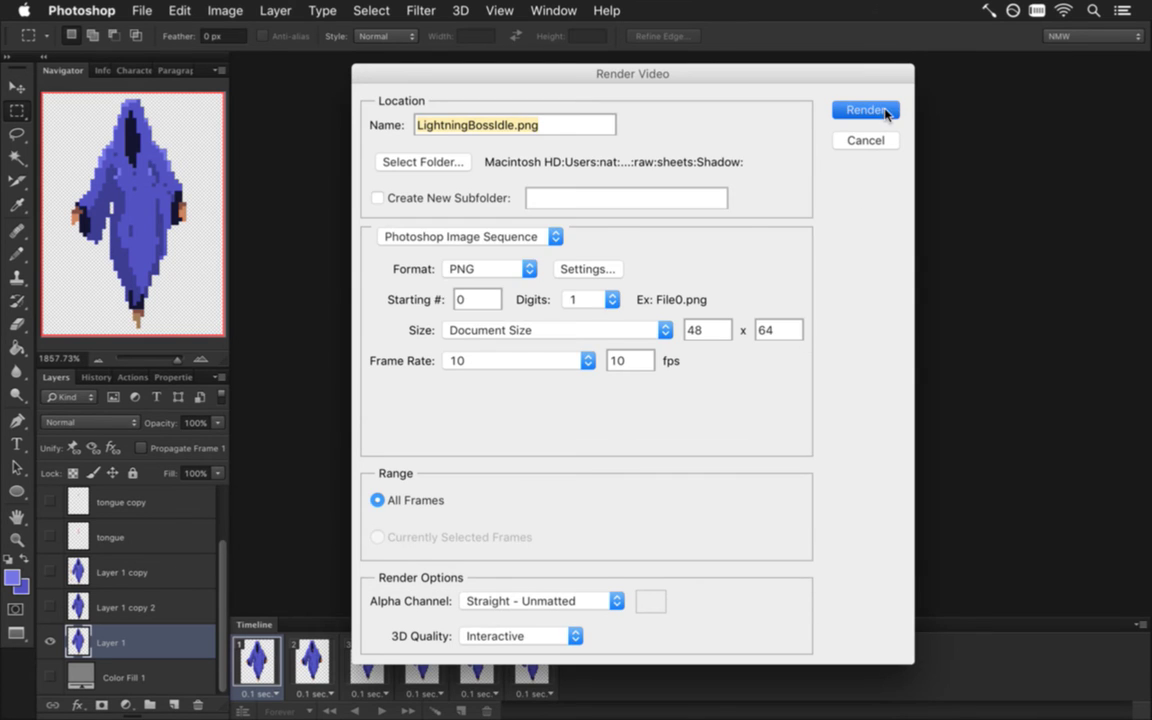
click(866, 110)
click(725, 272)
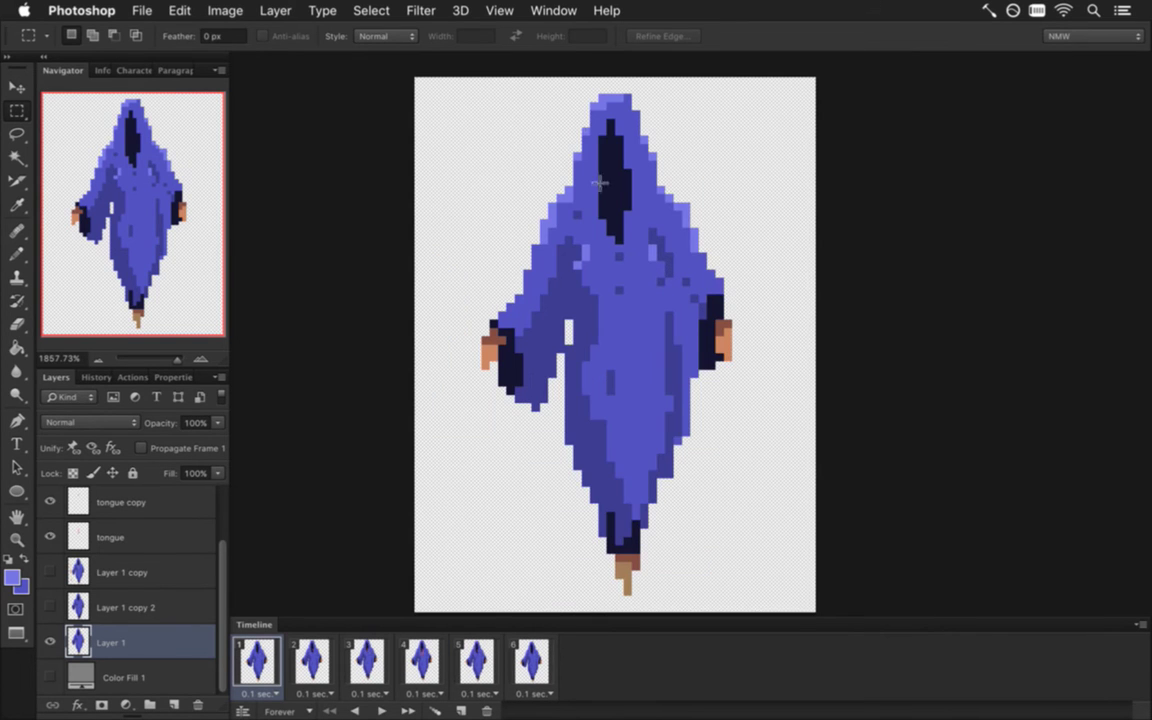
Copy the entire canvas content of the idle sprite's Layer 1 and switch to LightningBossShoot.psd
key(super+a)
key(super+c)
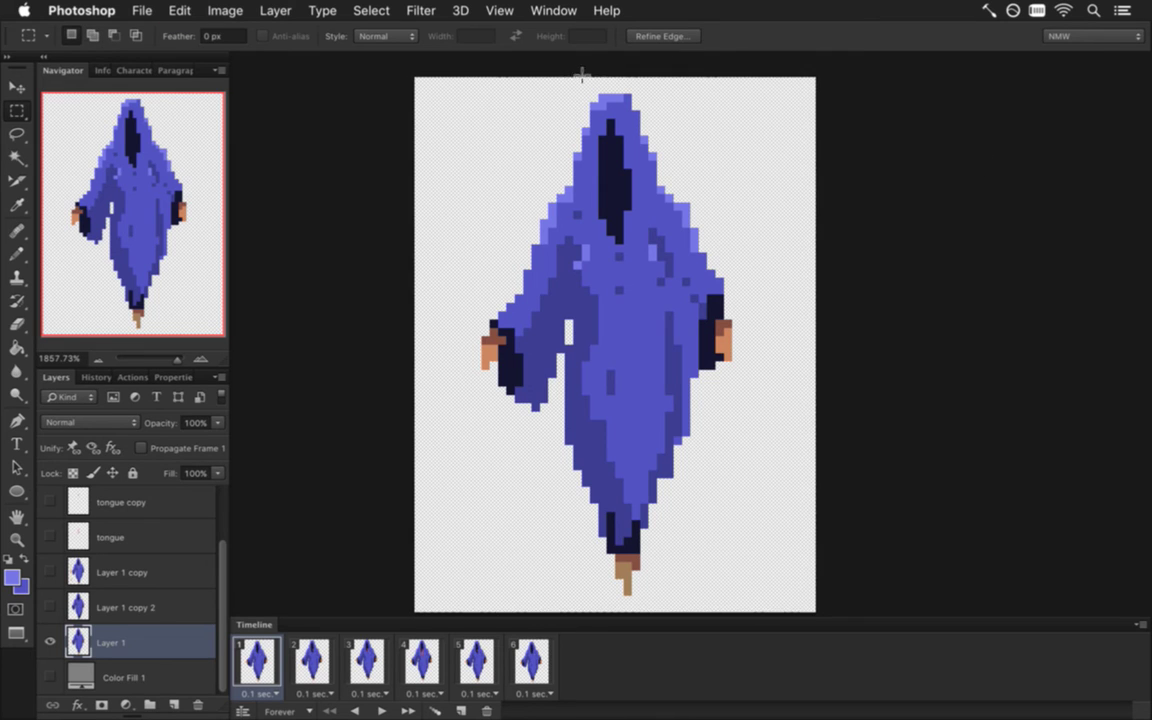
click(528, 11)
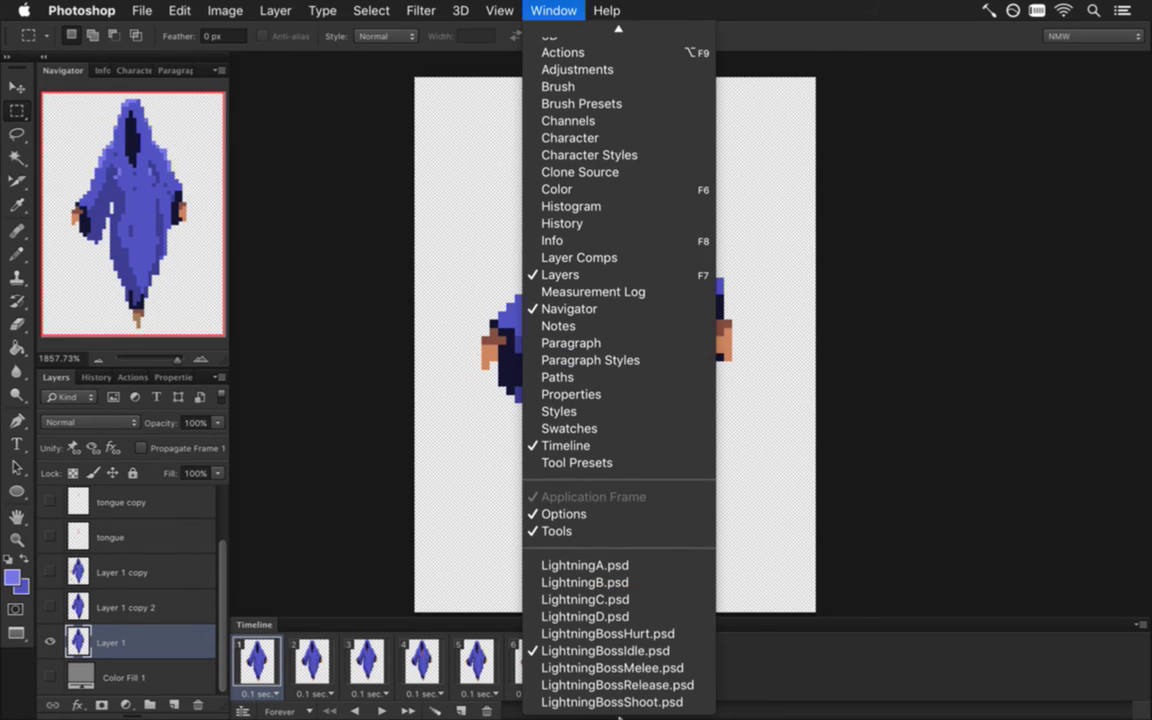
click(638, 703)
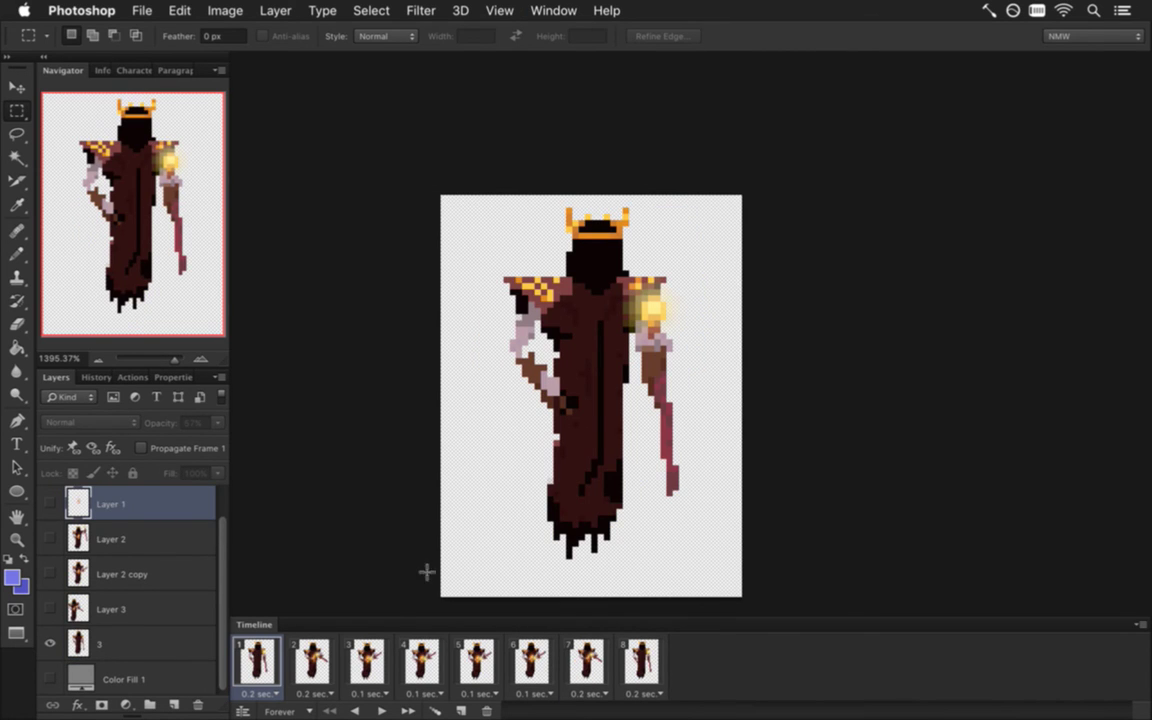
Delete every animation frame after the first in the shoot sprite's timeline
click(642, 660)
click(487, 710)
click(487, 710)
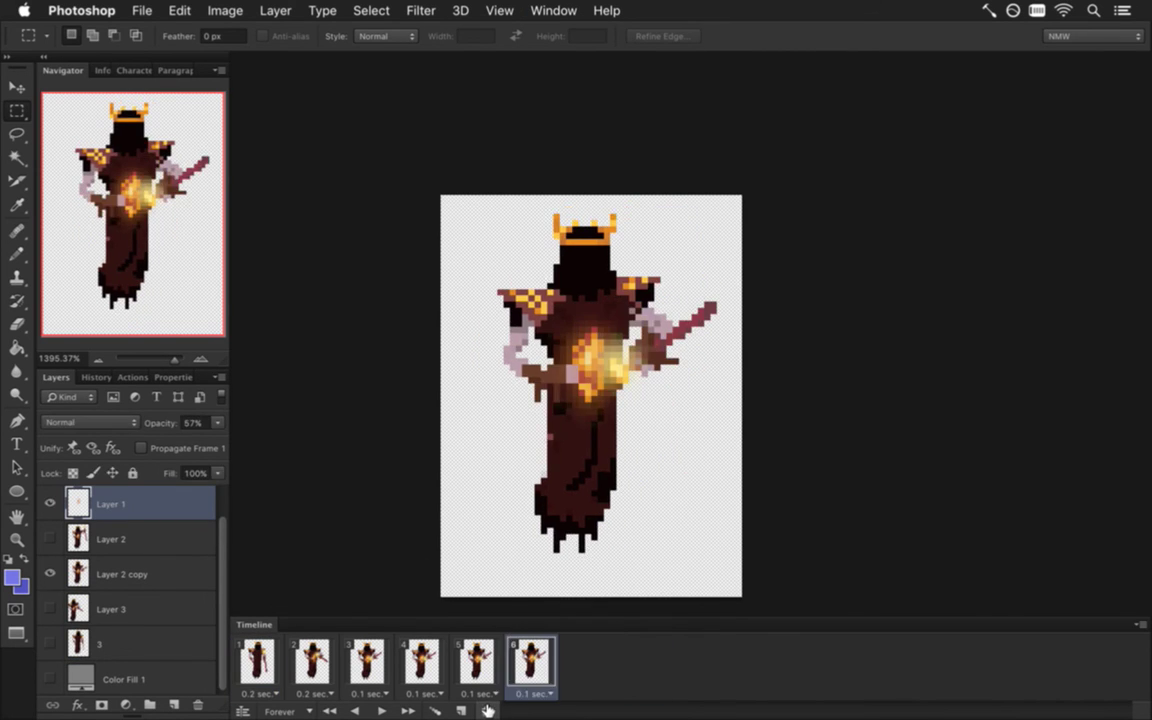
click(487, 710)
click(487, 710)
click(487, 710)
click(487, 710)
click(487, 710)
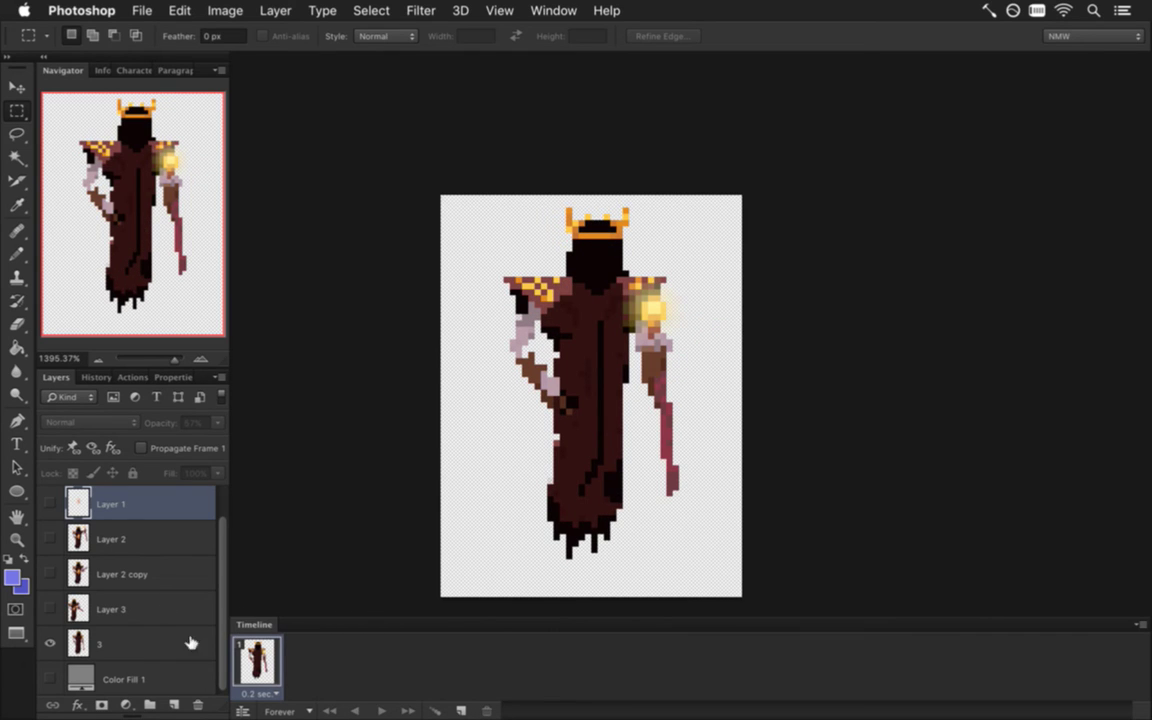
Delete the shoot sprite's unneeded layers, including glow and Layer 3, keeping only layer 3 and Color Fill 1
click(197, 705)
click(197, 705)
click(197, 705)
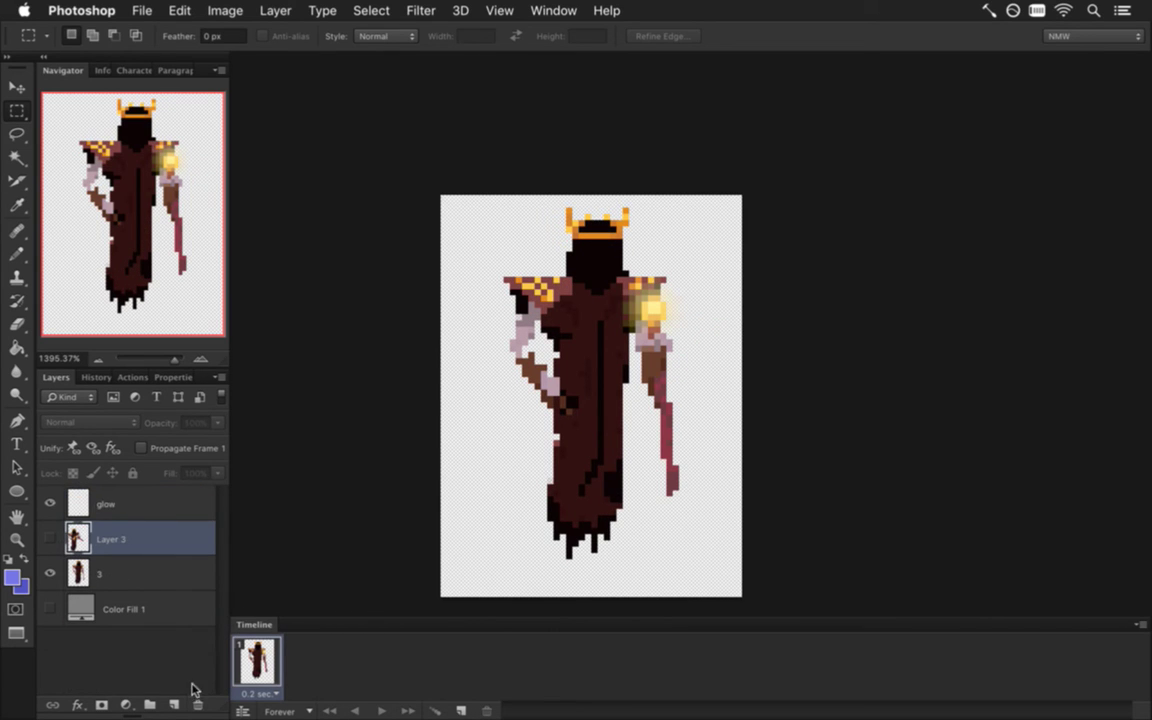
click(141, 515)
click(197, 705)
click(197, 705)
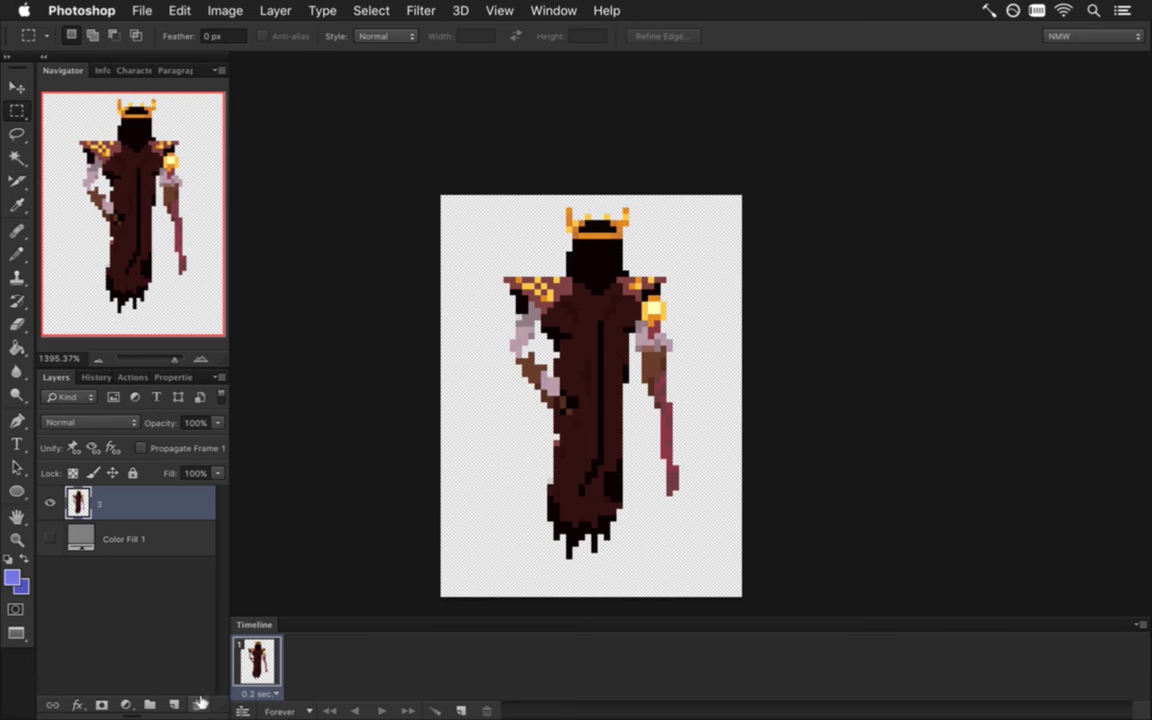
Delete the shoot sprite's old layer 3, enable Propagate Frame 1, and paste the copied idle artwork as a new layer
click(197, 705)
click(141, 448)
key(super+v)
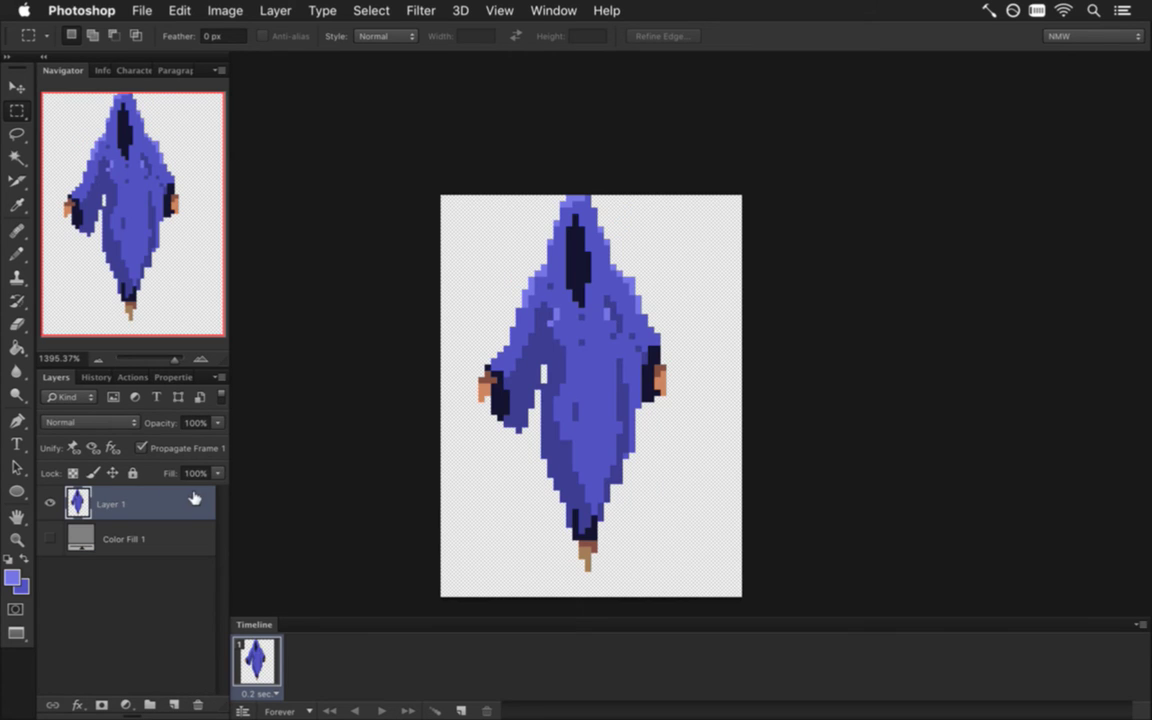
Nudge the pasted robe figure right and down so it sits fully within the canvas with a small gap above the hood
key(v)
key(Right)
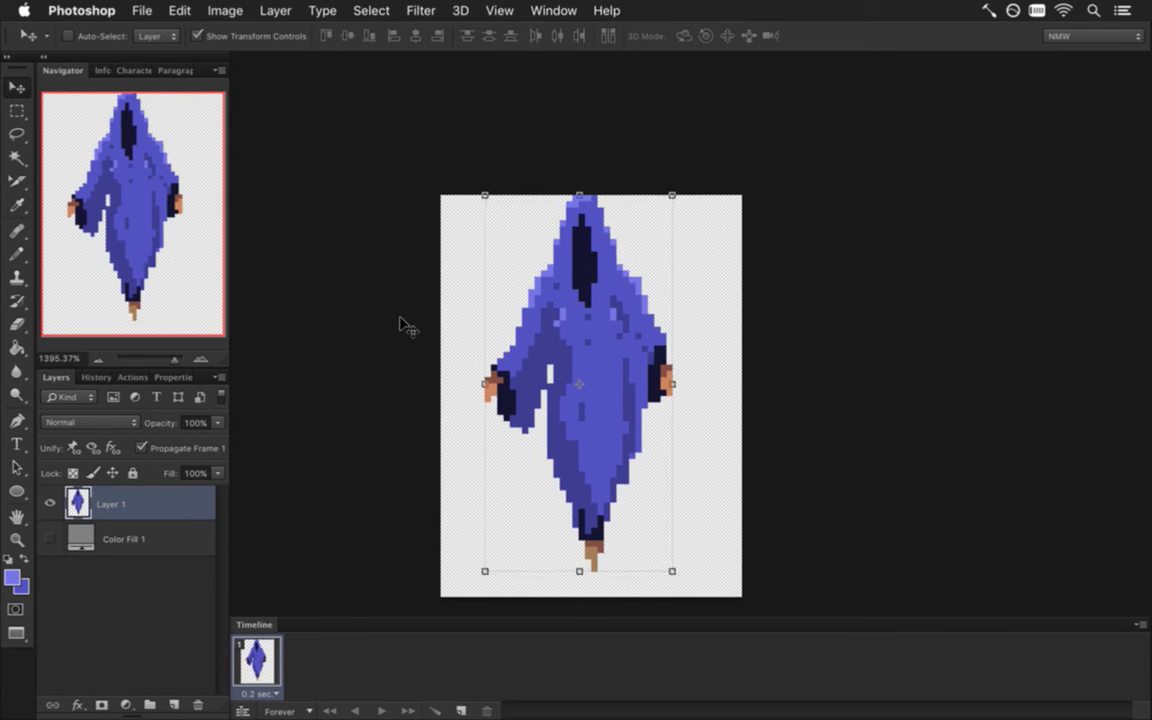
key(Down)
key(m)
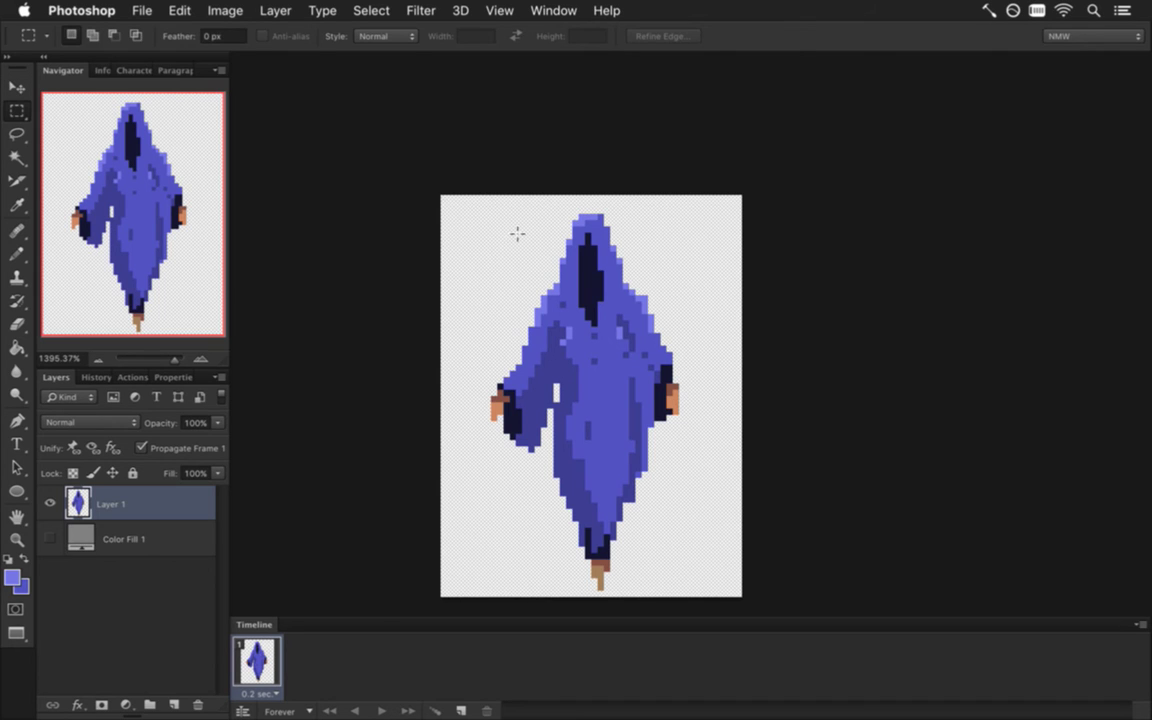
drag(549, 248, 619, 192)
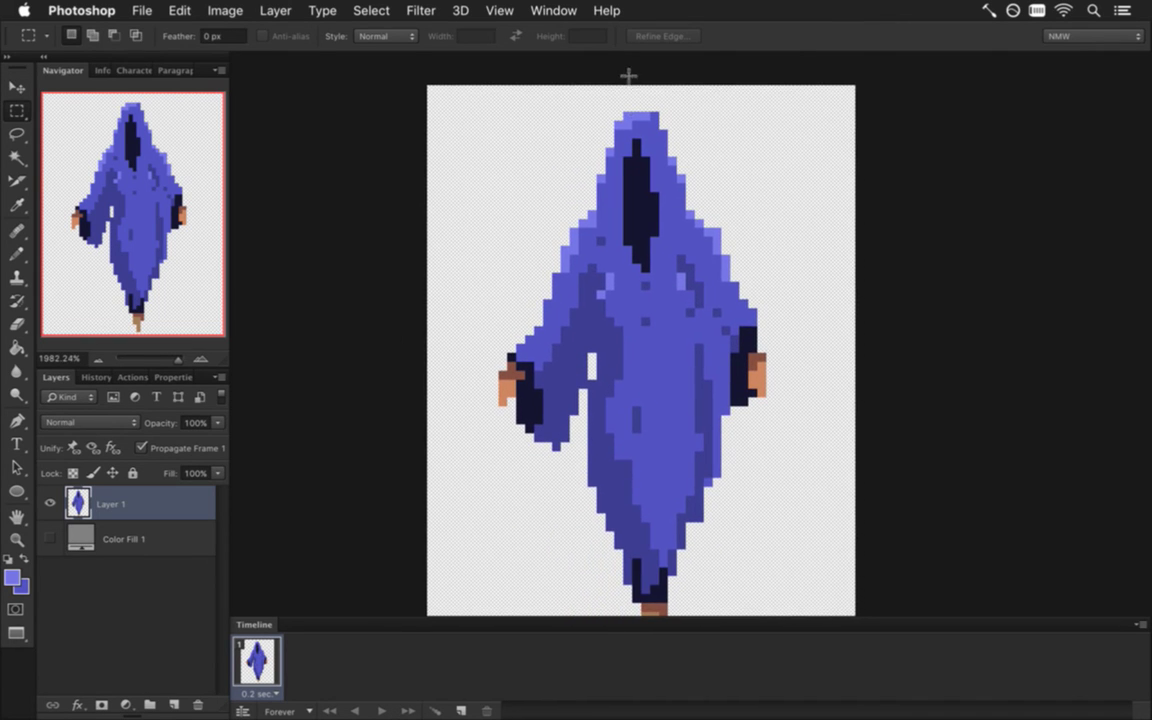
scroll(630, 74, down, 2)
drag(634, 73, 661, 95)
key(v)
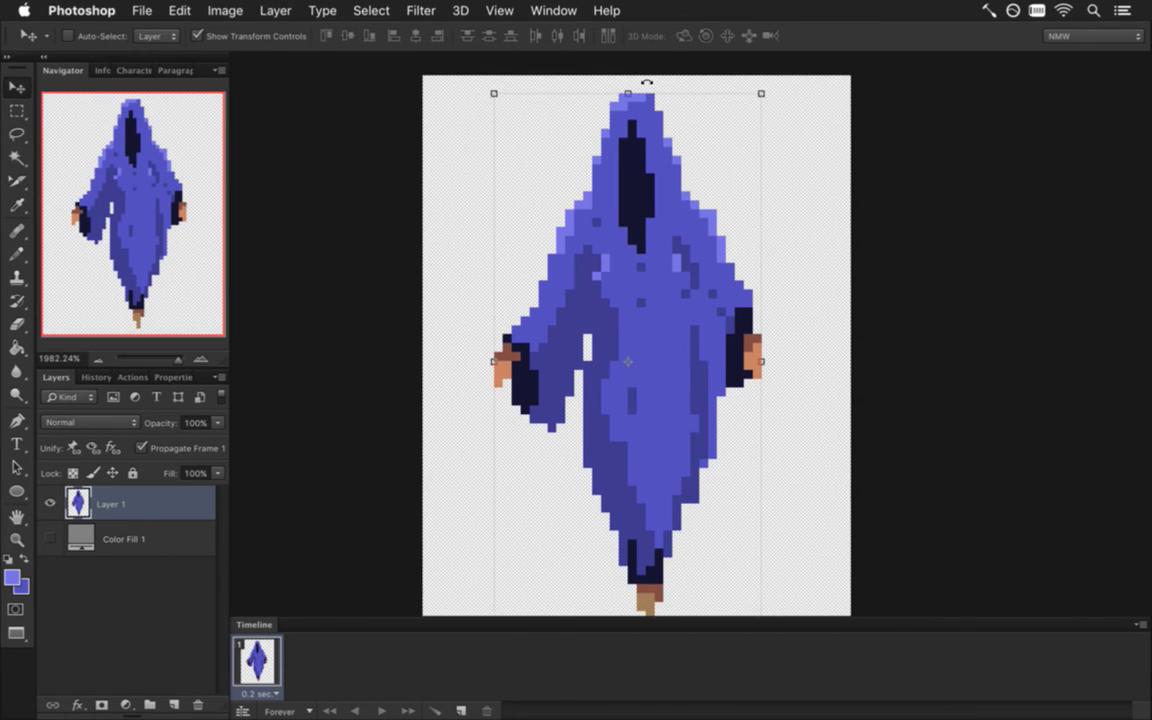
key(m)
drag(424, 316, 491, 378)
key(super+d)
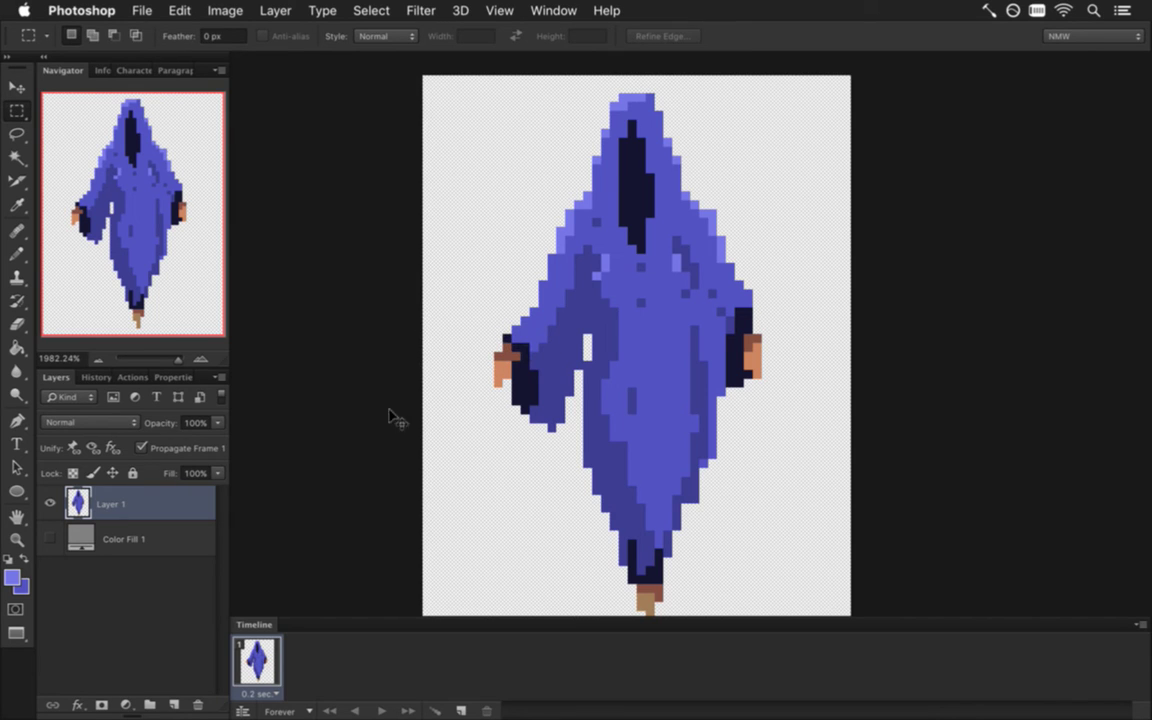
Disable Propagate Frame 1, duplicate Layer 1 and hide the original layer
click(146, 447)
key(super+j)
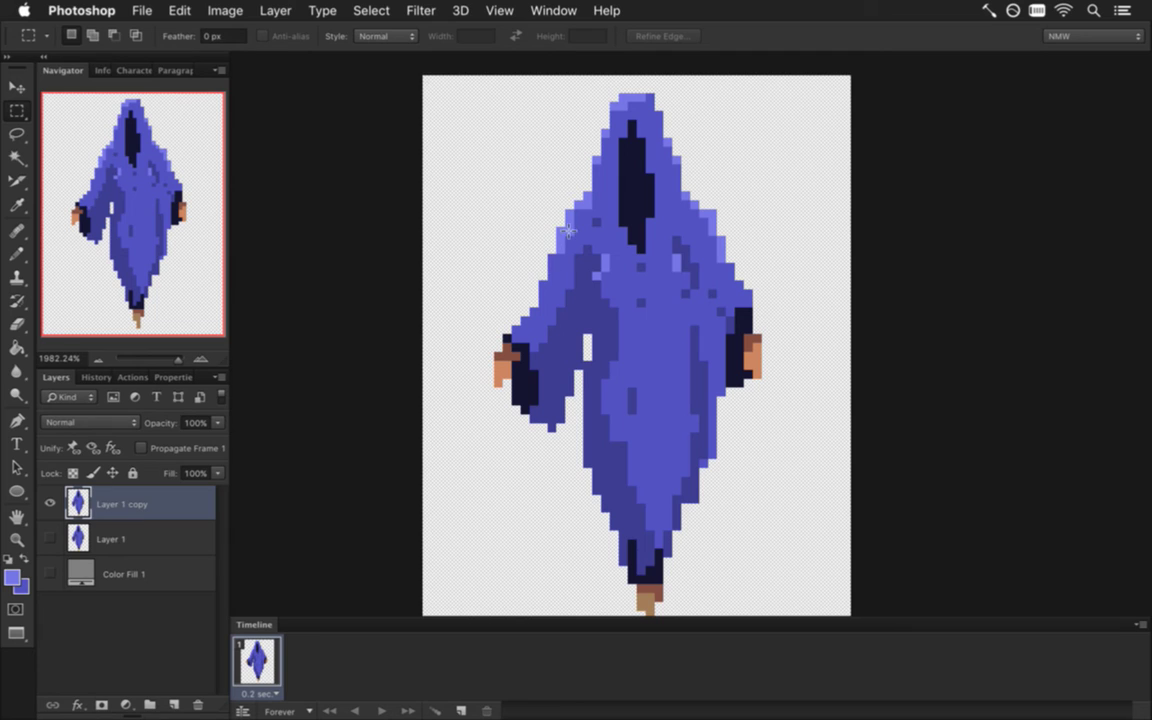
key(i)
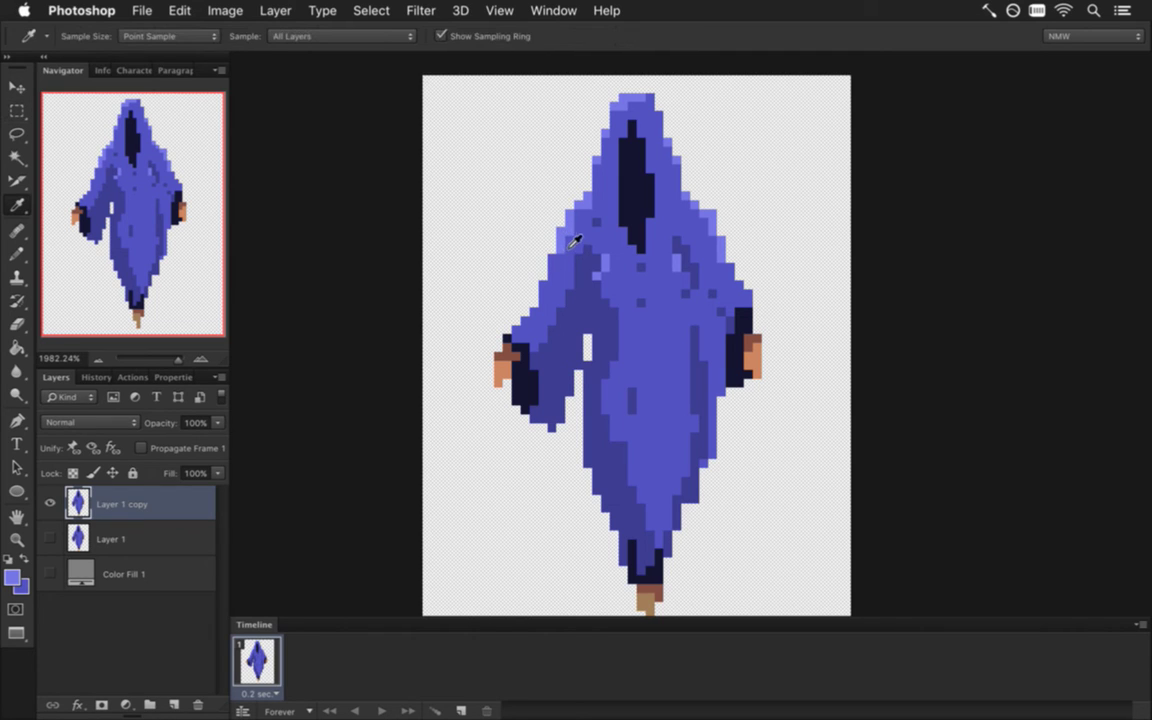
Rotate the figure's wide-sleeved arm on Layer 1 copy by 103.39° and place it raised outward from the shoulder
key(m)
drag(476, 190, 573, 448)
key(v)
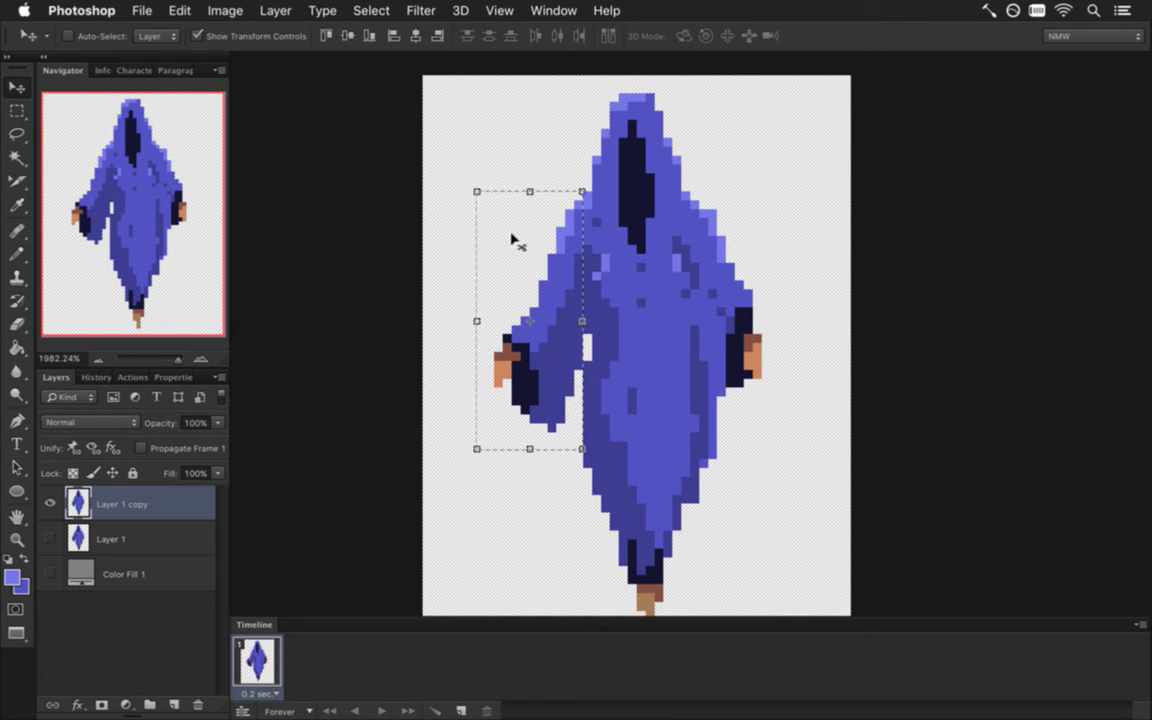
drag(466, 171, 685, 290)
drag(550, 294, 543, 143)
drag(543, 140, 534, 145)
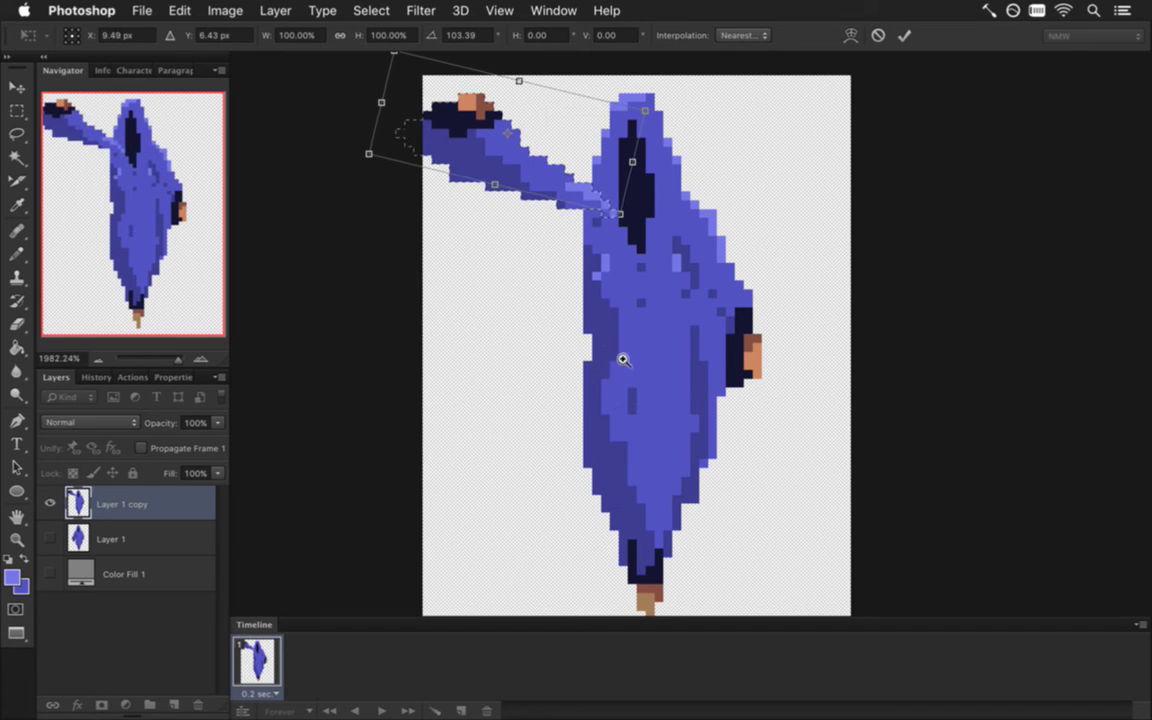
scroll(622, 354, down, 2)
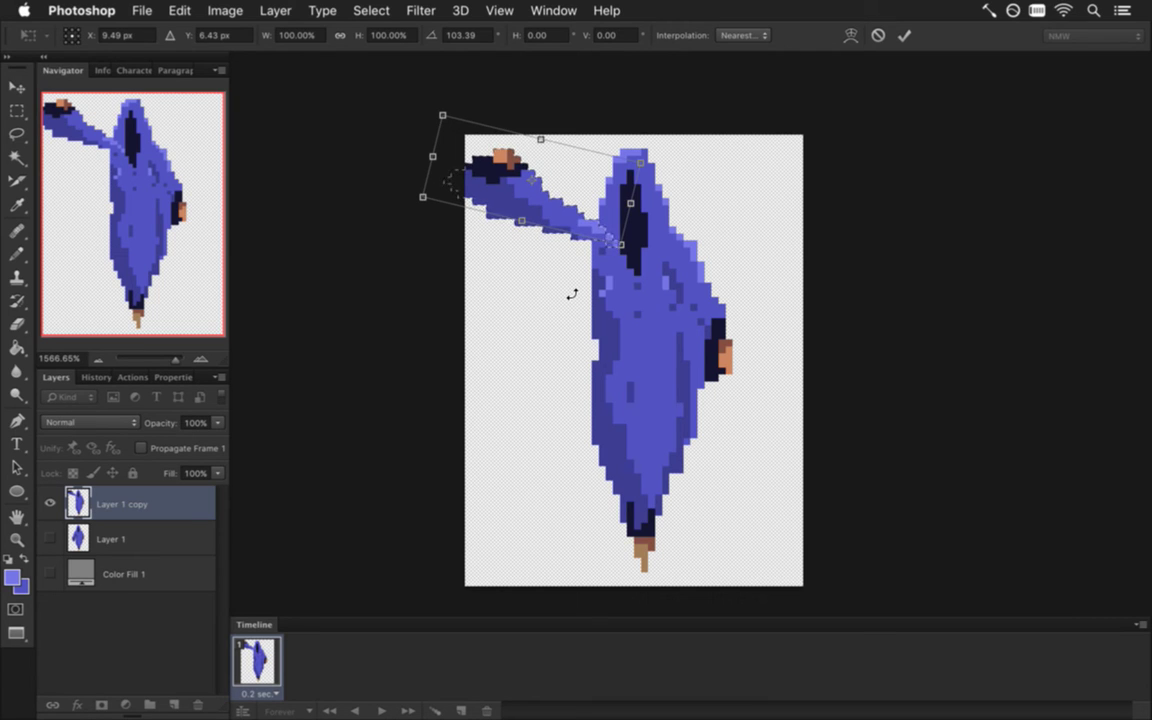
key(Return)
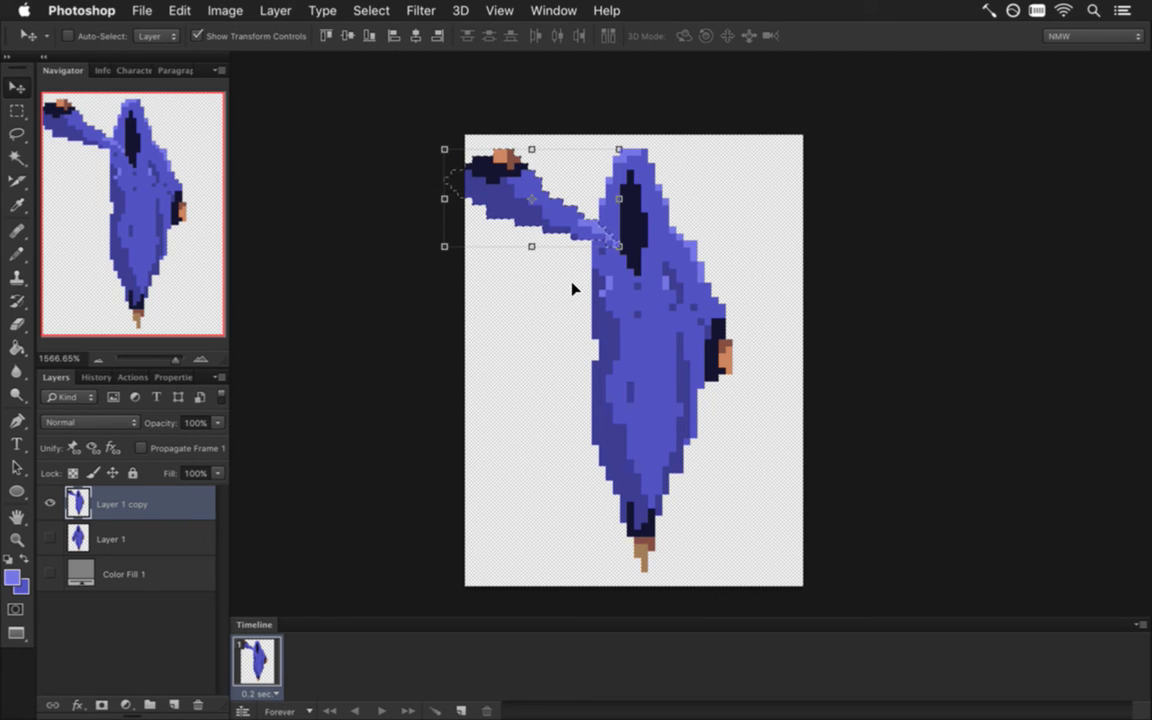
key(m)
click(541, 167)
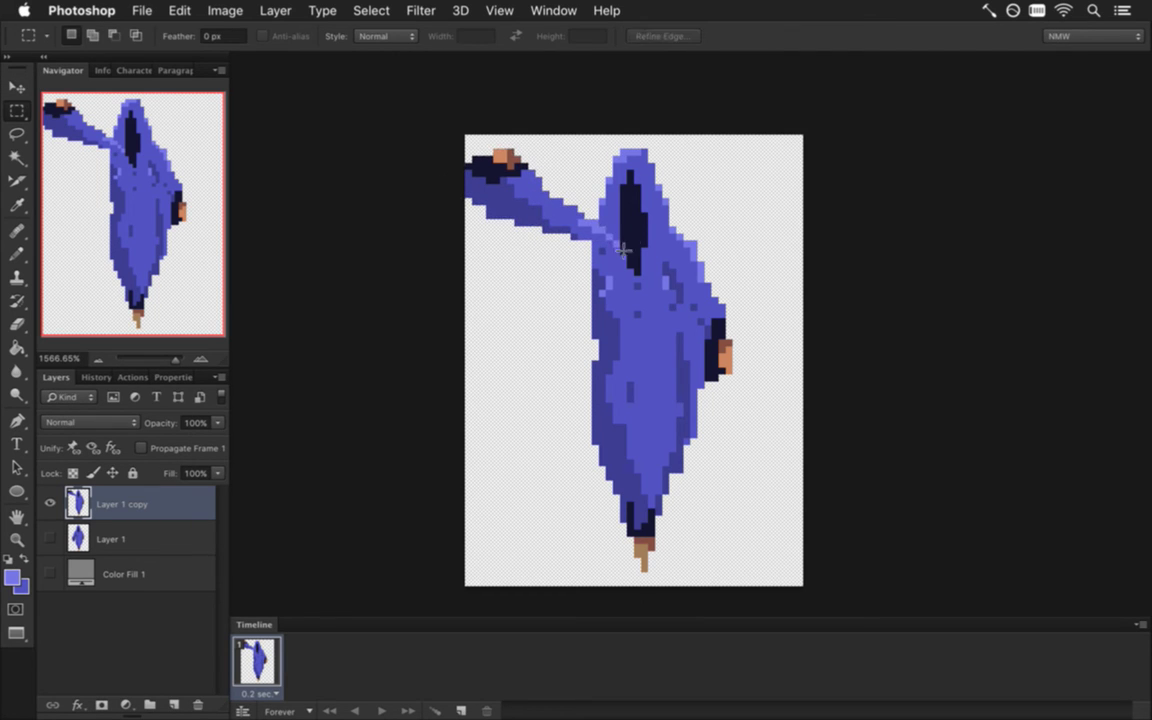
Retouch the raised arm's shoulder join with the robe's blue and erase the outermost pixels of the sleeve end
key(i)
key(b)
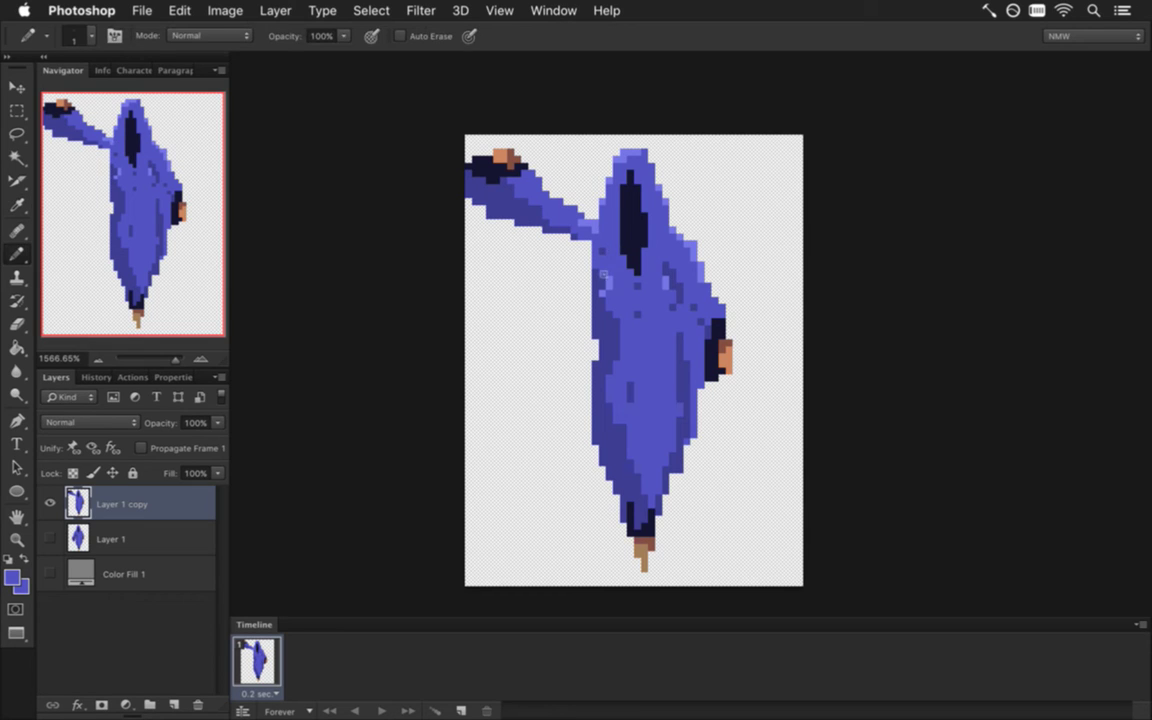
key(i)
key(e)
mouse_move(483, 160)
mouse_down()
mouse_move(473, 218)
mouse_move(468, 176)
mouse_up()
click(475, 158)
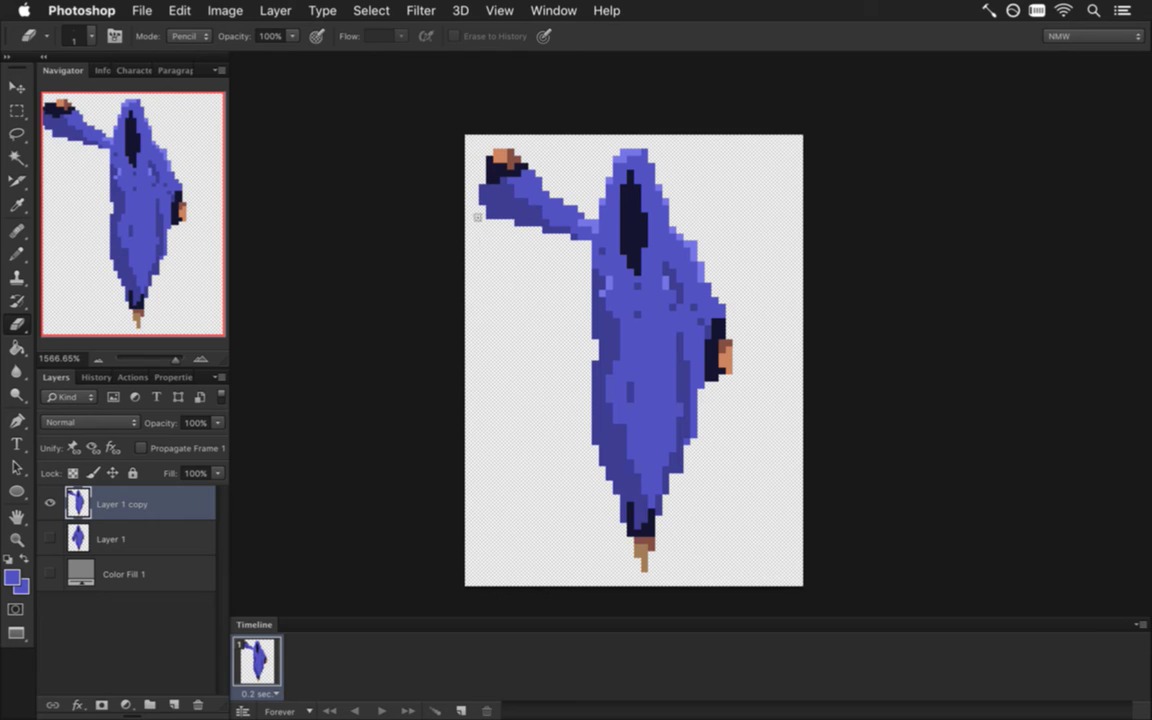
Paint the raised sleeve's opening in the dark navy sampled from the cuff, with hanging points below it
key(i)
click(499, 177)
key(b)
drag(496, 187, 511, 238)
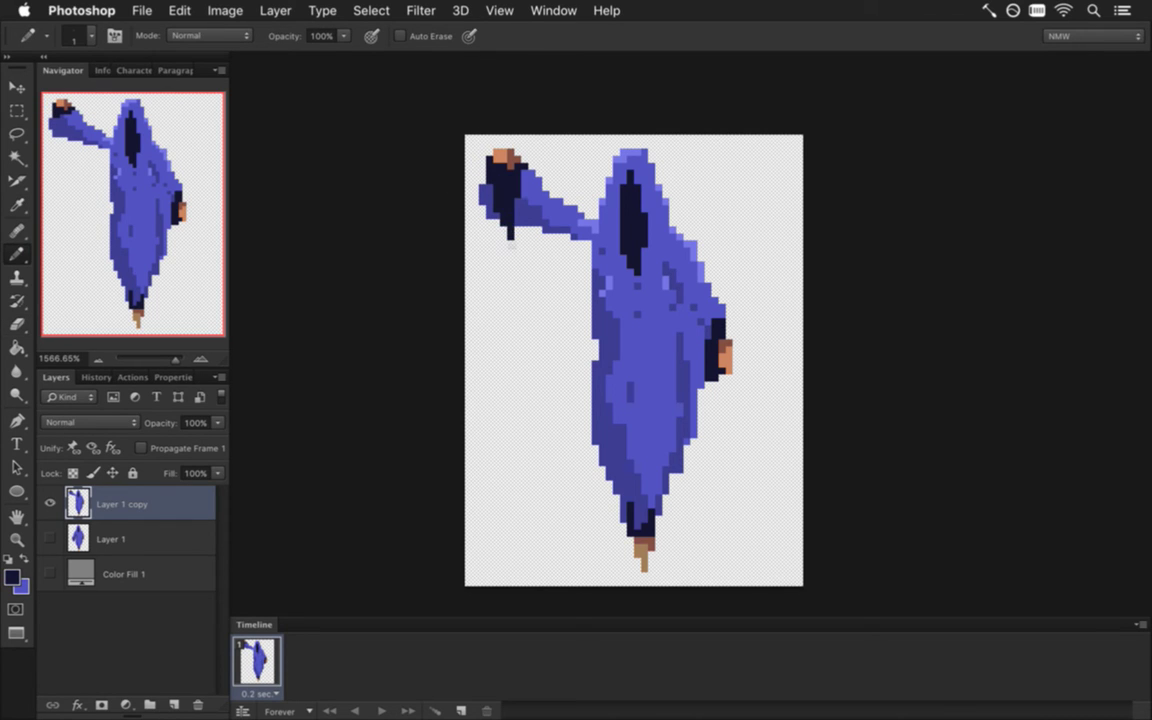
mouse_move(544, 213)
mouse_down()
mouse_move(531, 276)
mouse_move(531, 240)
mouse_up()
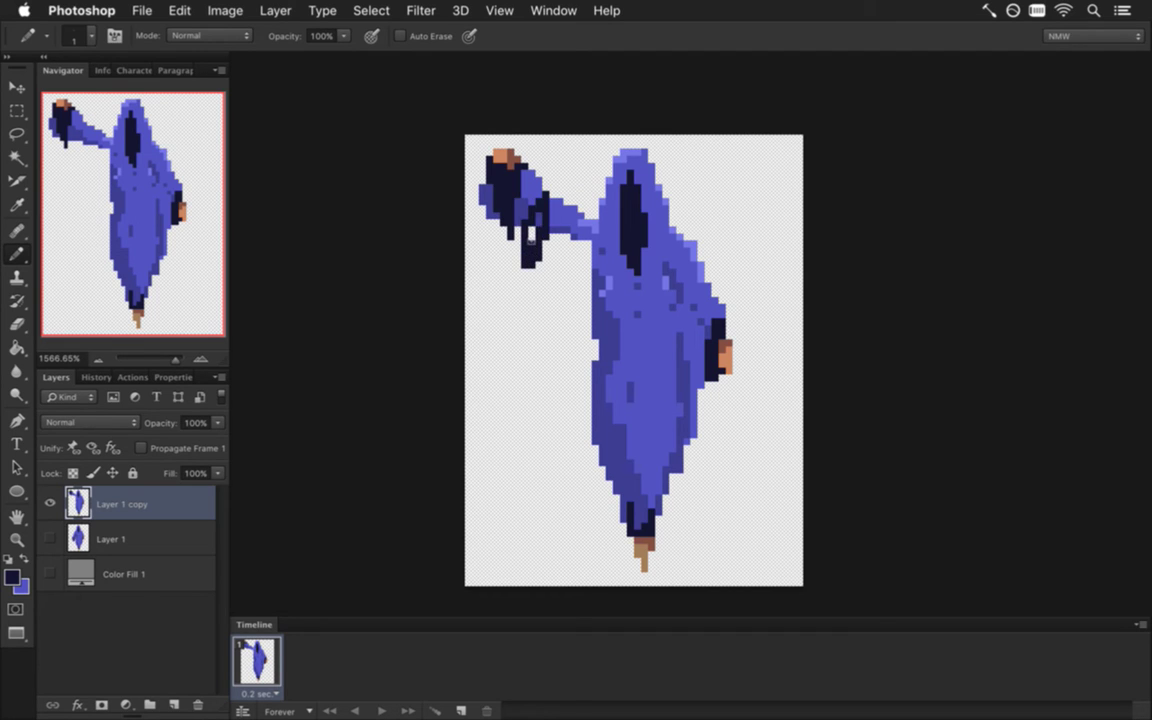
Draw a slanted forearm from the raised hand into the sleeve in the orange skin tone with brown shading, trimming it with navy
alt+click(506, 160)
mouse_move(510, 168)
mouse_down()
mouse_move(532, 196)
mouse_move(538, 187)
mouse_move(525, 207)
mouse_up()
alt+click(728, 348)
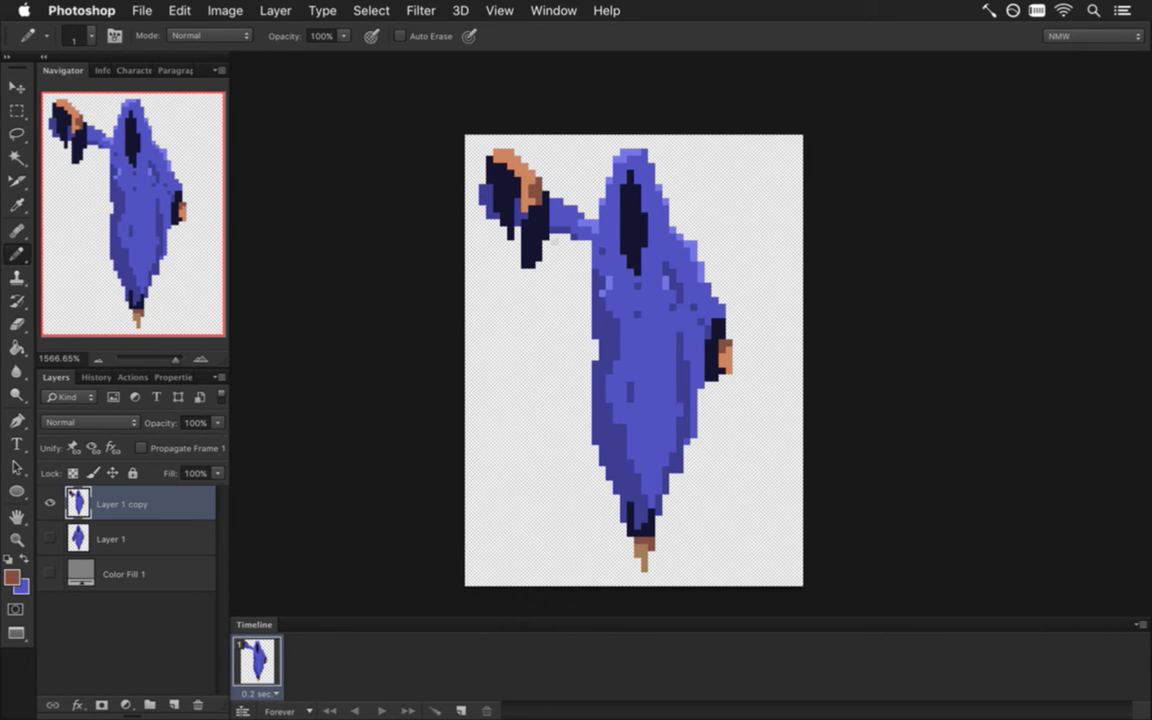
alt+click(536, 220)
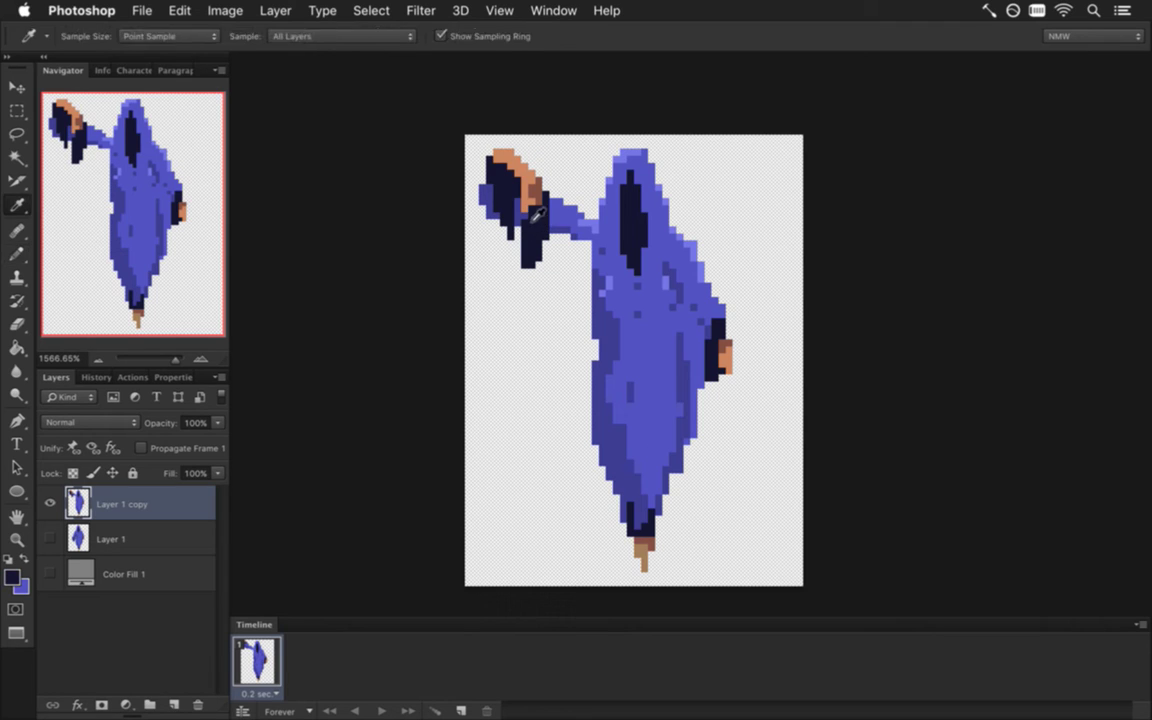
click(531, 202)
click(525, 189)
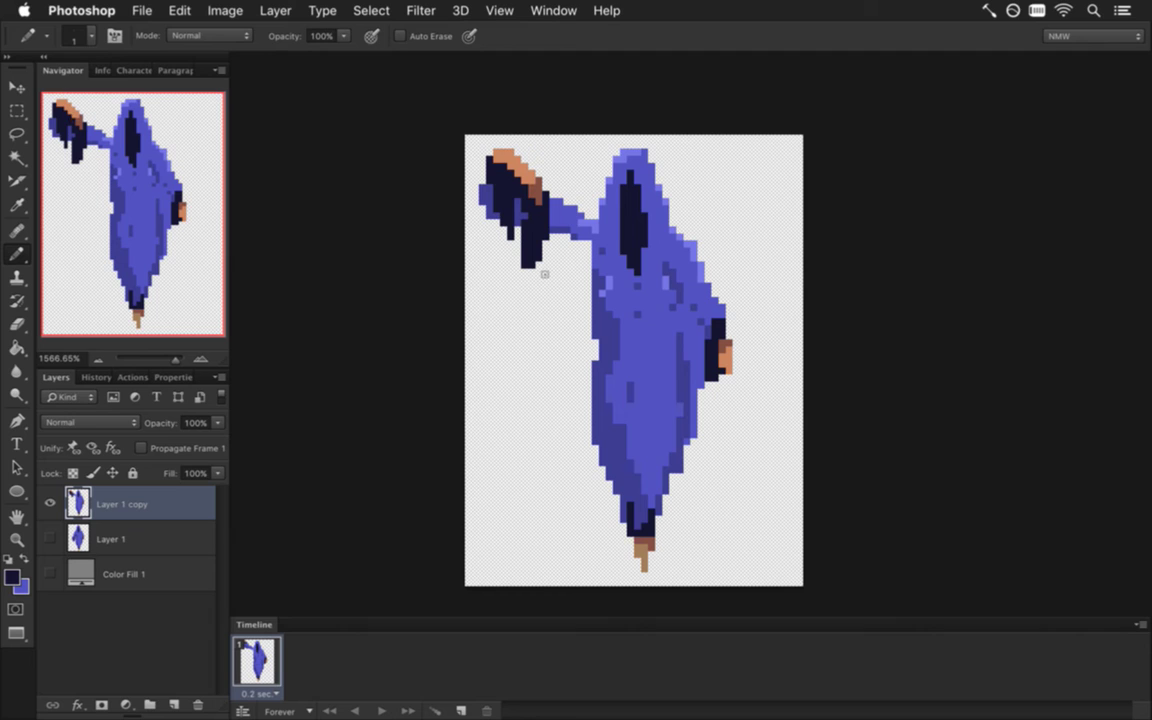
alt+click(481, 172)
drag(510, 160, 511, 168)
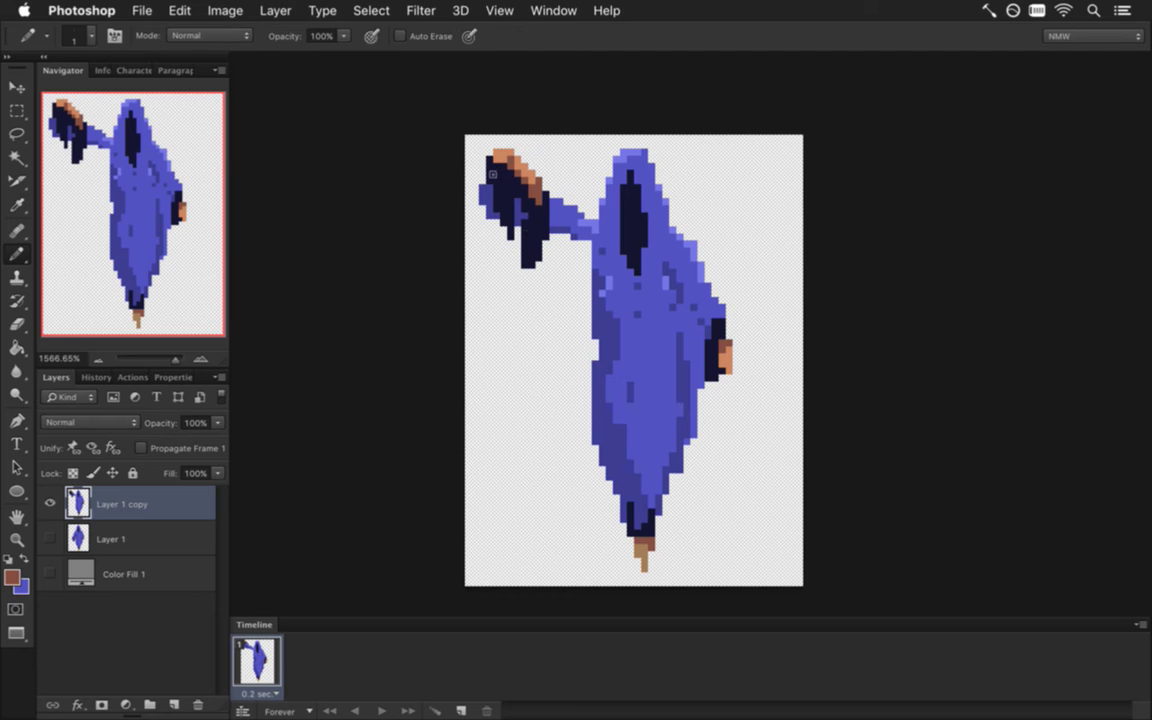
Erase the old sleeve end beneath the raised hand and retouch the sleeve's upper edge with the robe's blues
key(e)
mouse_move(497, 174)
mouse_down()
mouse_move(503, 190)
mouse_move(510, 176)
mouse_move(507, 192)
mouse_move(490, 205)
mouse_move(510, 225)
mouse_up()
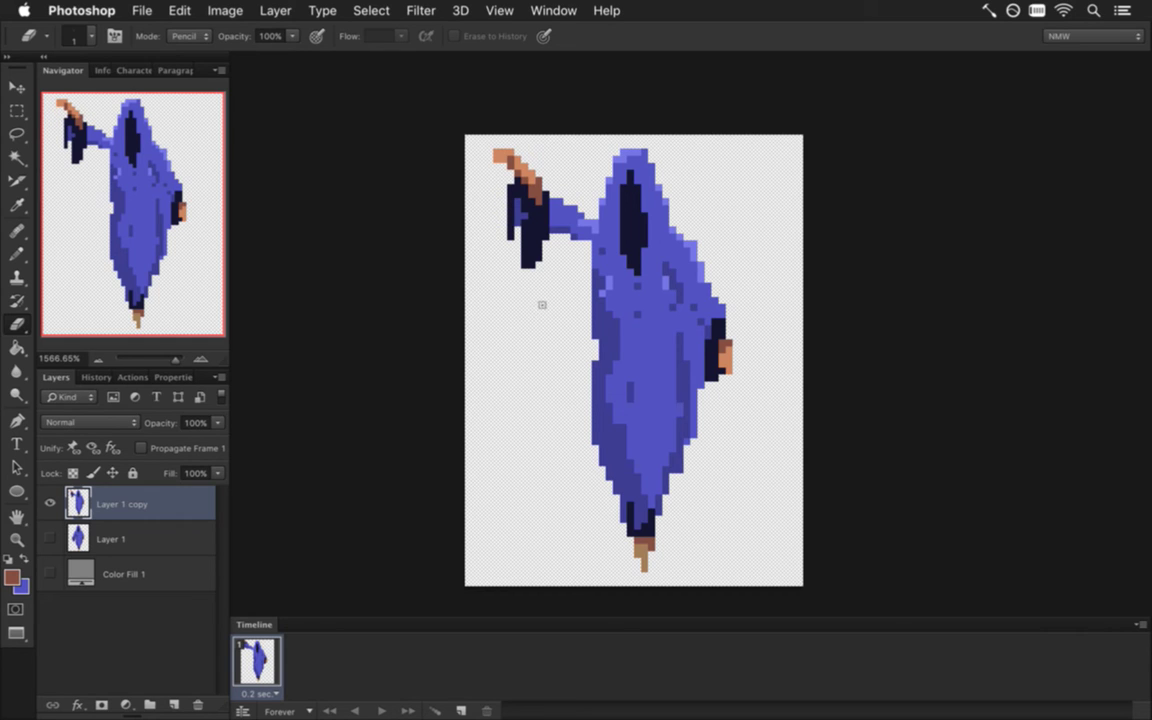
key(i)
click(546, 209)
click(553, 212)
key(b)
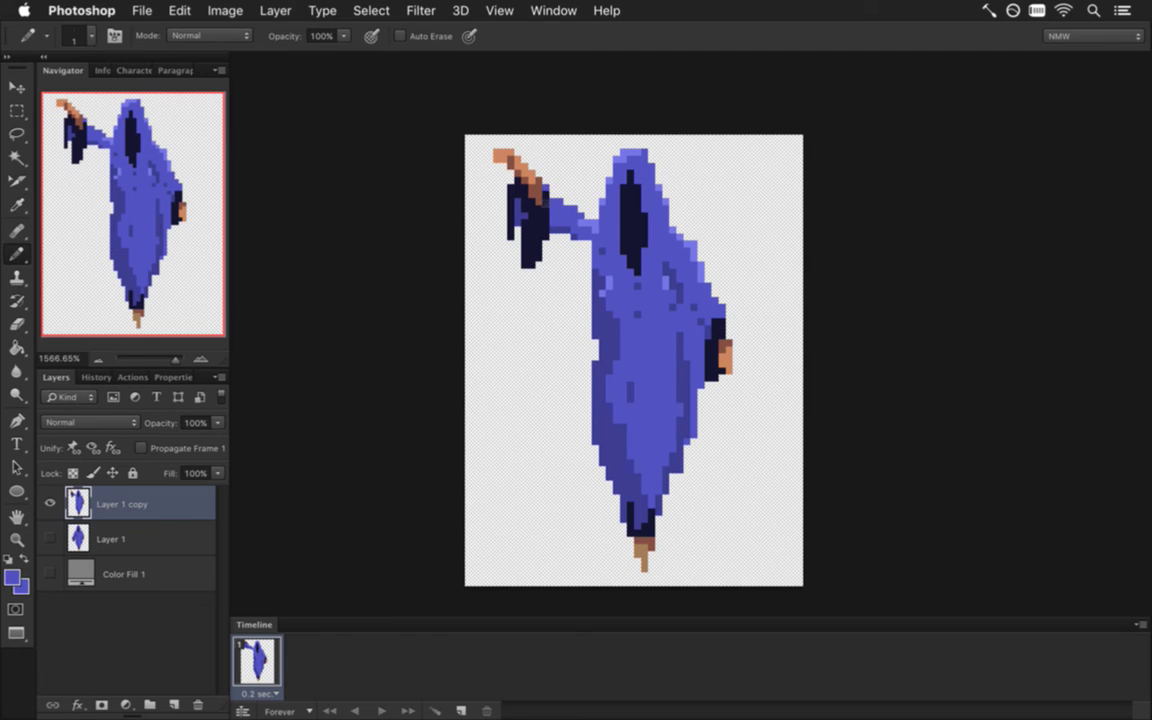
key(i)
click(535, 205)
key(b)
Extend the underside of the raised sleeve with the darker robe blue, filling from the cuff down to the torso
key(i)
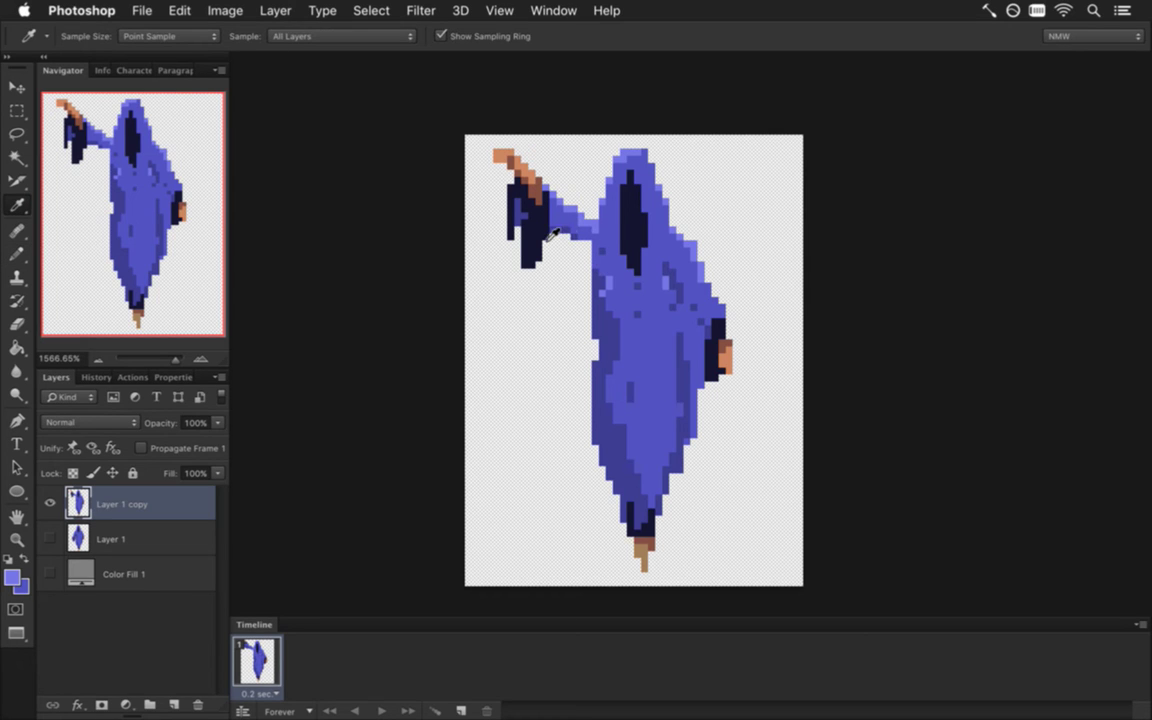
click(560, 227)
key(b)
mouse_move(552, 244)
mouse_down()
mouse_move(580, 273)
mouse_move(587, 262)
mouse_move(588, 283)
mouse_up()
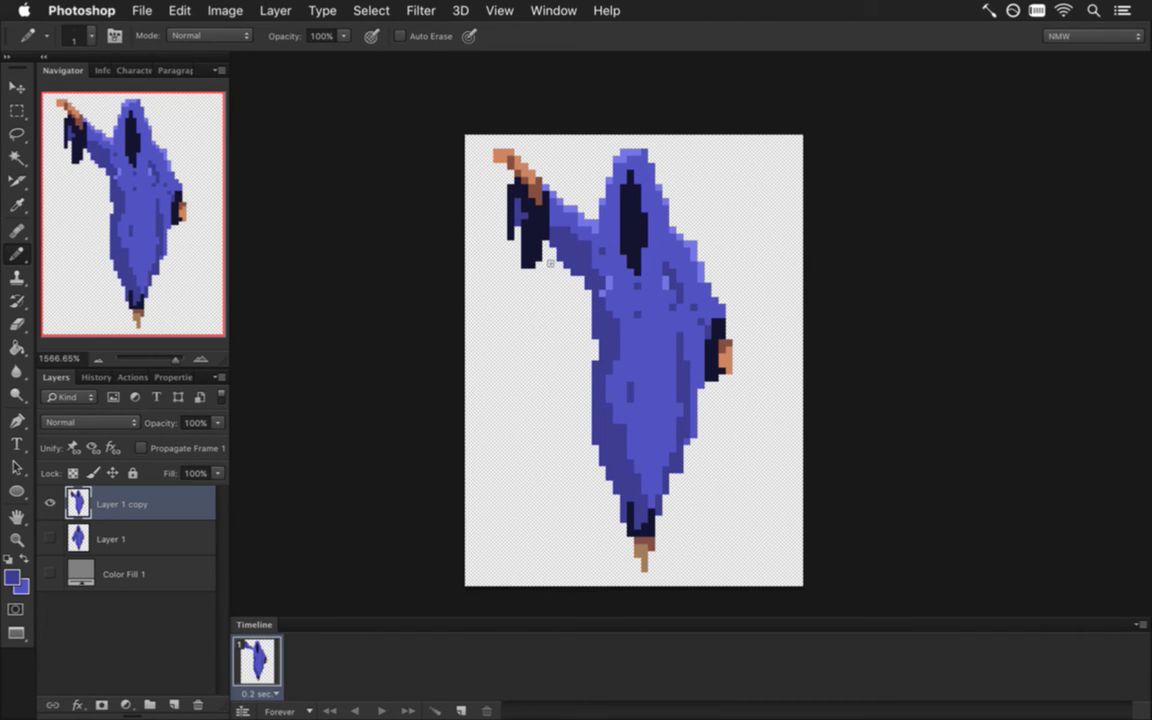
mouse_move(537, 263)
mouse_down()
mouse_move(589, 300)
mouse_move(561, 262)
mouse_move(588, 289)
mouse_up()
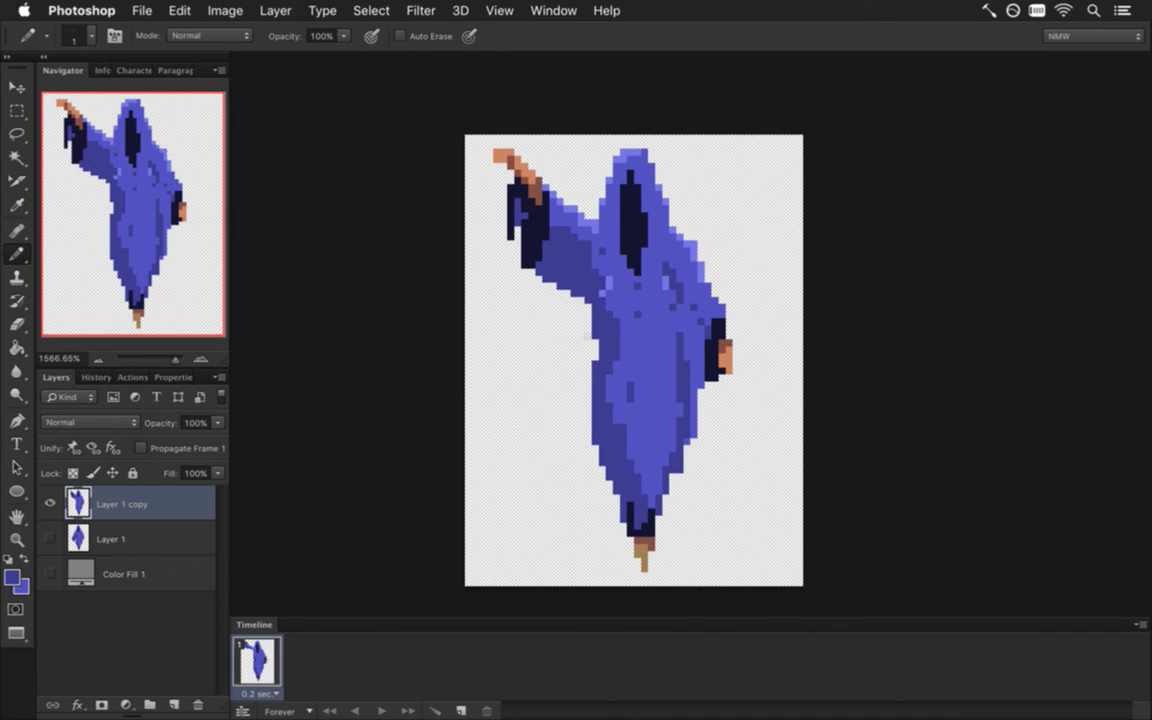
mouse_move(531, 273)
mouse_down()
mouse_move(540, 314)
mouse_move(545, 291)
mouse_move(541, 300)
mouse_up()
click(539, 280)
click(553, 287)
click(554, 294)
Extend the navy edge of the raised cuff down to the sleeve's lowest corner
alt+click(518, 250)
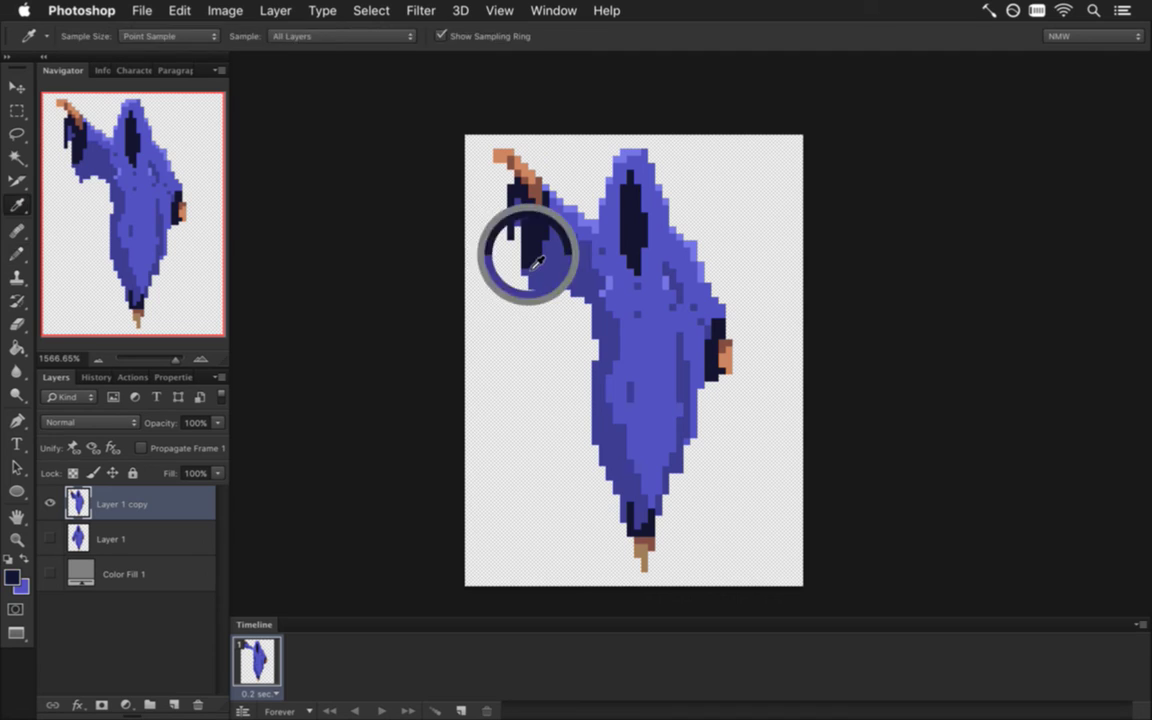
drag(539, 272, 539, 300)
click(539, 265)
key(e)
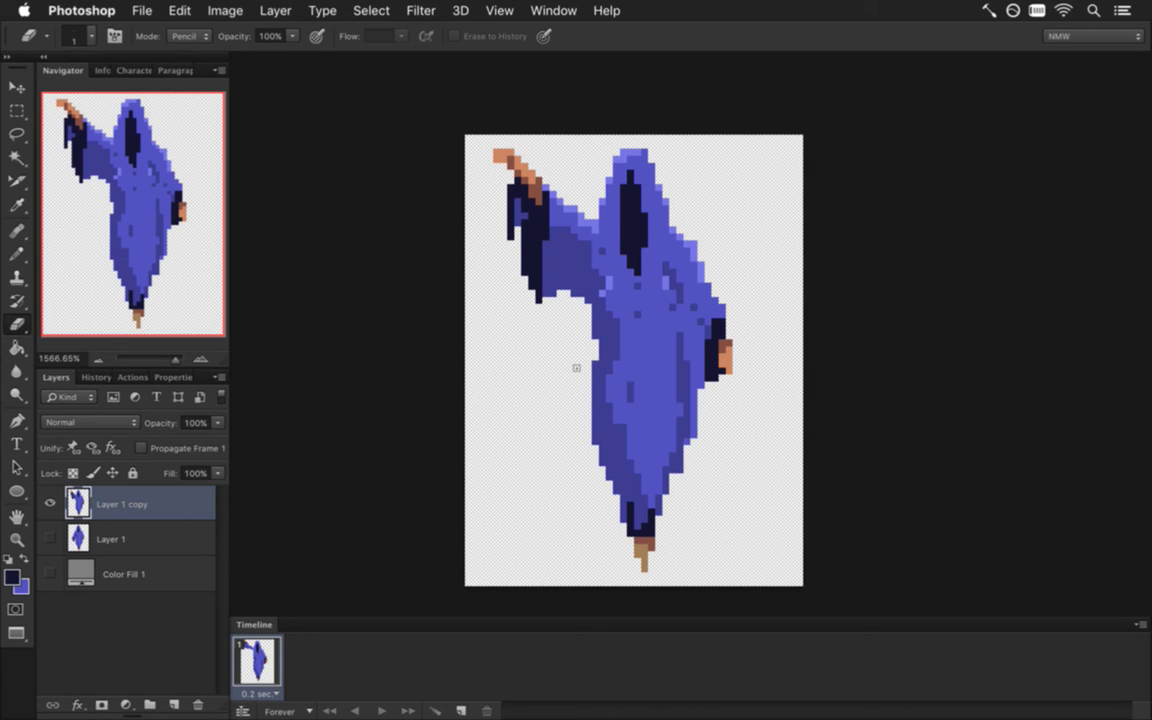
key(m)
mouse_move(490, 140)
mouse_down()
mouse_move(512, 164)
mouse_move(498, 142)
mouse_up()
key(v)
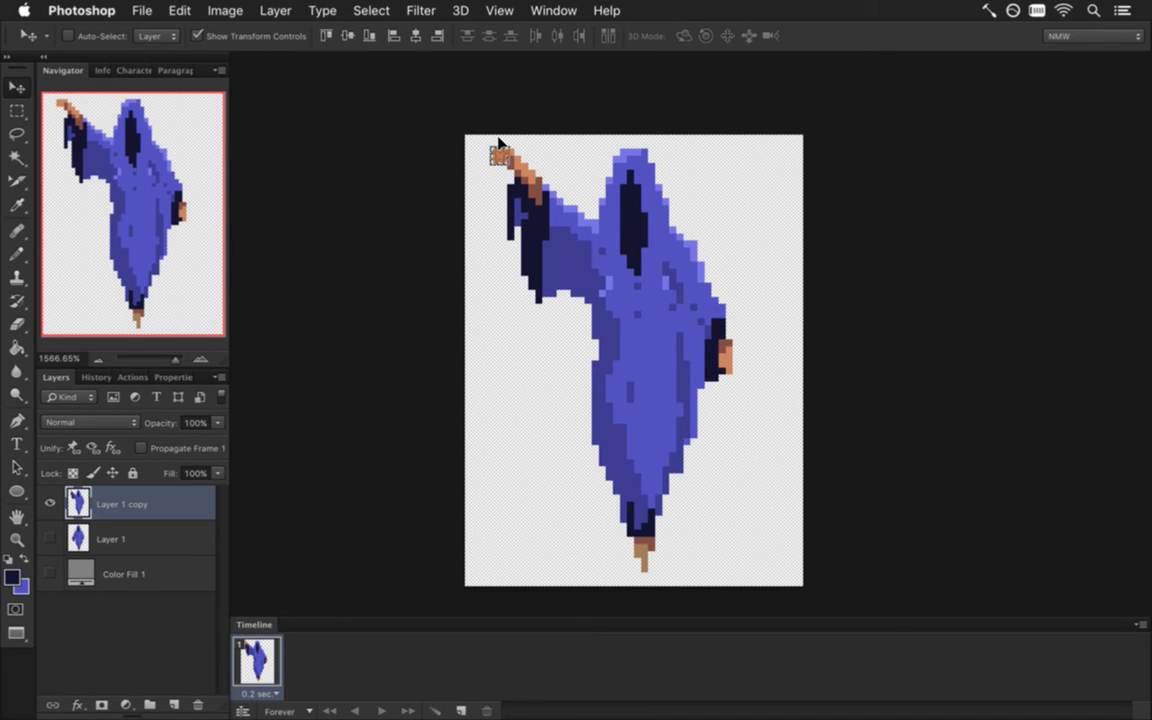
key(ctrl+d)
Select the lowered arm's cuff and hand and move them up and outward, away from the body
key(m)
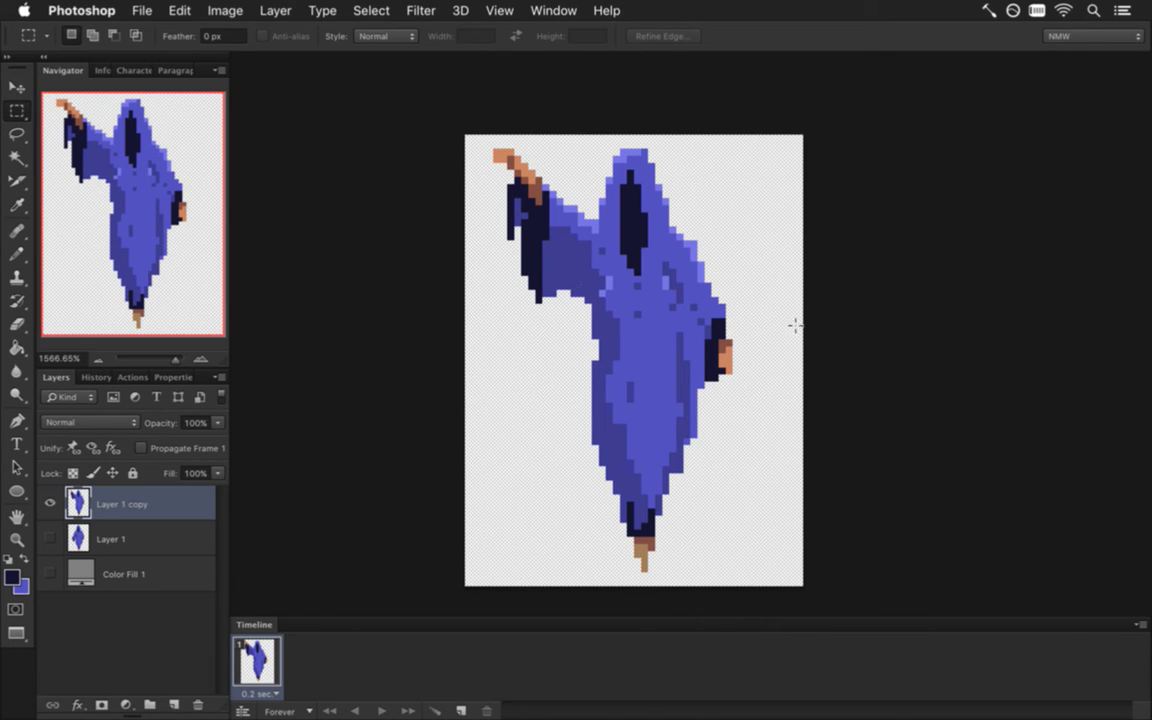
drag(706, 283, 735, 367)
key(v)
key(Up)
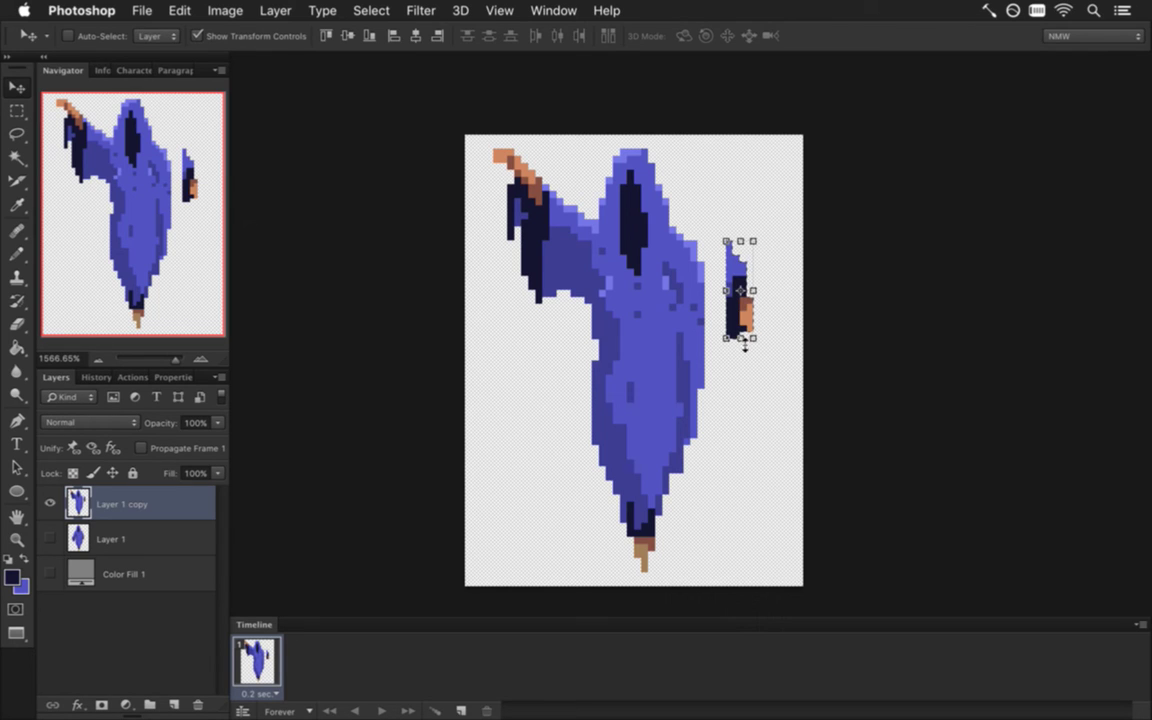
key(m)
key(ctrl+d)
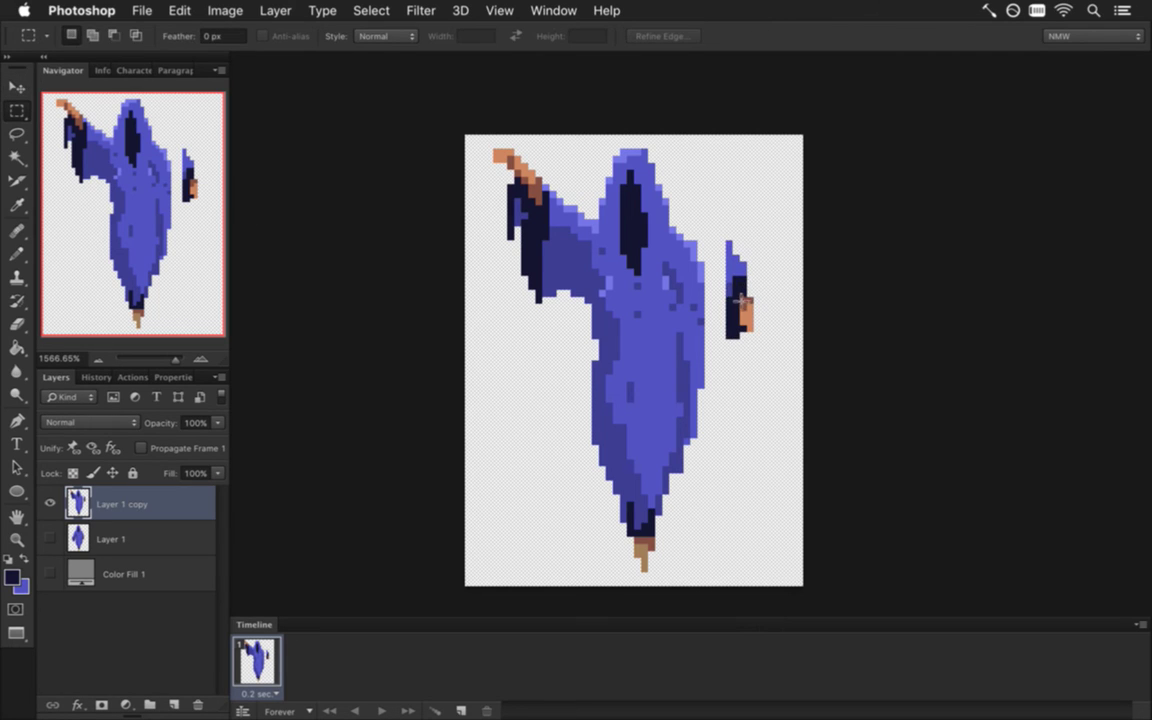
Redraw the outstretched hand at the top of the detached cuff in skin orange and brown, and erase the old hand pixels
drag(737, 276, 757, 331)
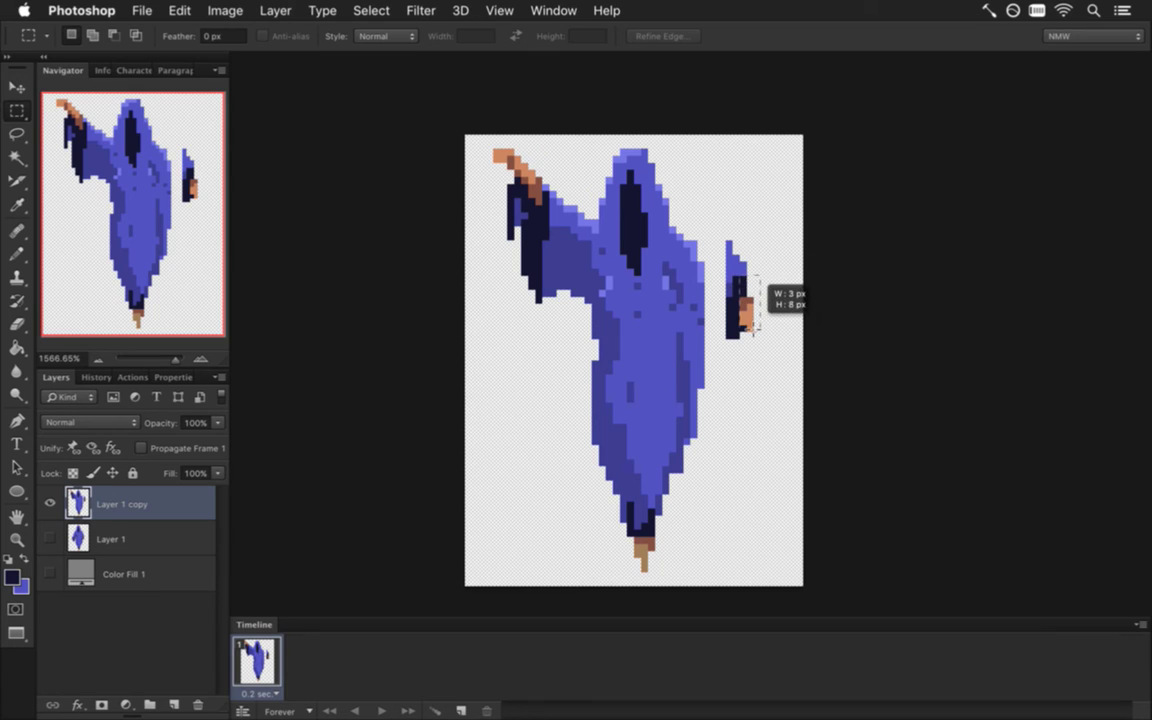
click(761, 254)
key(i)
click(746, 313)
key(b)
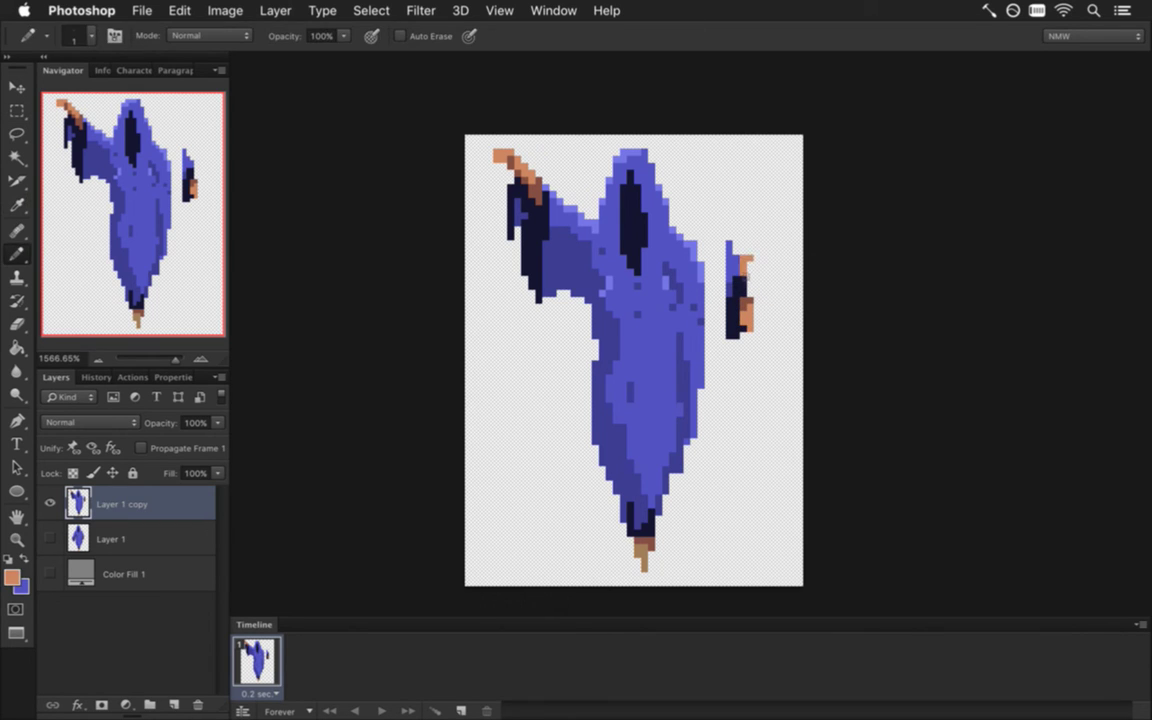
alt+click(749, 284)
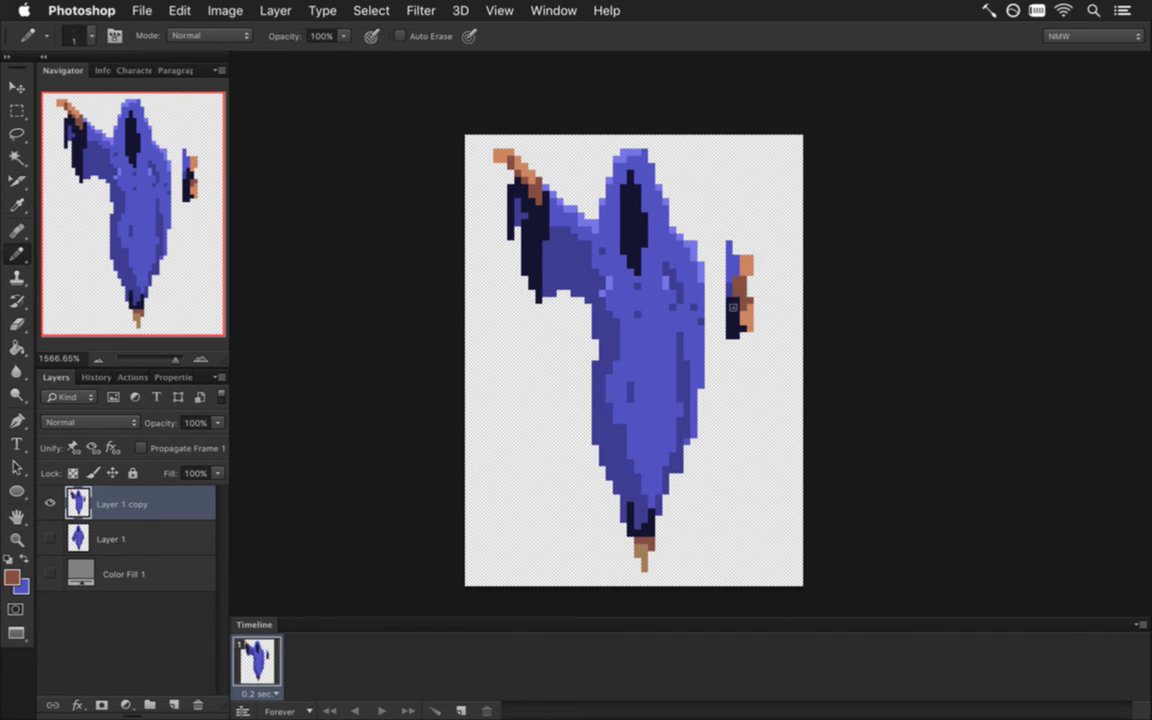
key(i)
key(e)
drag(750, 301, 749, 330)
click(744, 322)
click(743, 329)
Draw the sleeve in the robe's mid blue from the shoulder out to the hand and clean up its upper edge
key(i)
click(732, 268)
key(b)
mouse_move(704, 272)
mouse_down()
mouse_move(716, 266)
mouse_move(704, 265)
mouse_up()
key(e)
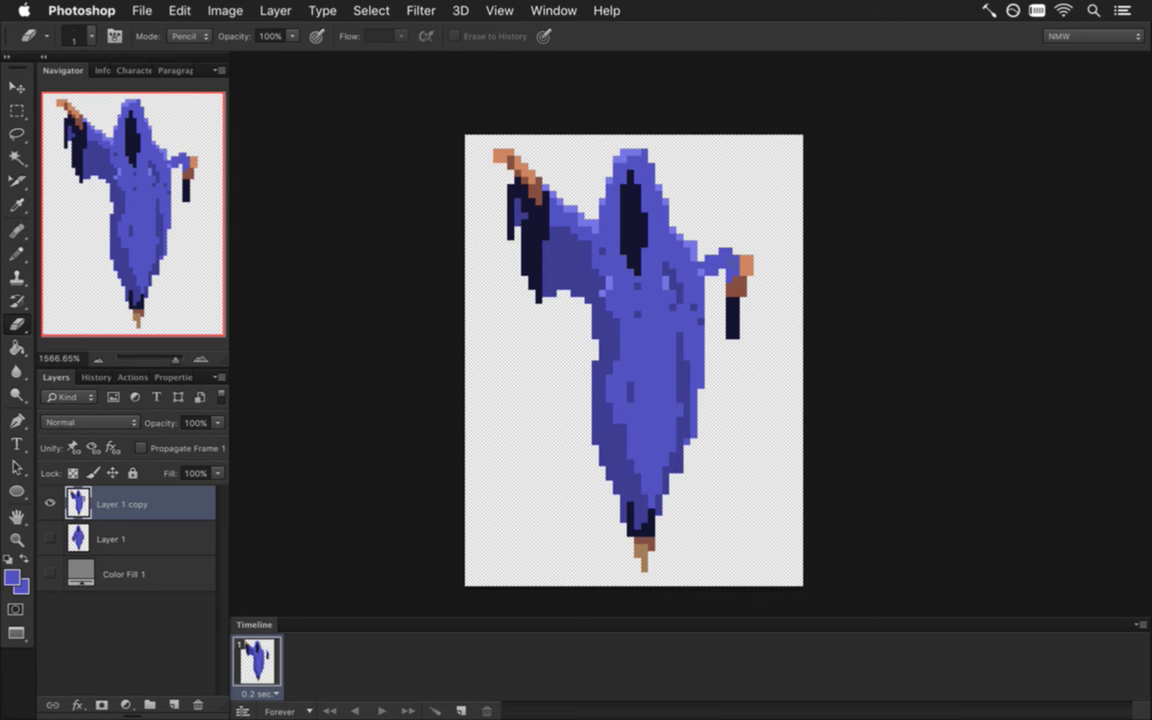
click(715, 258)
key(b)
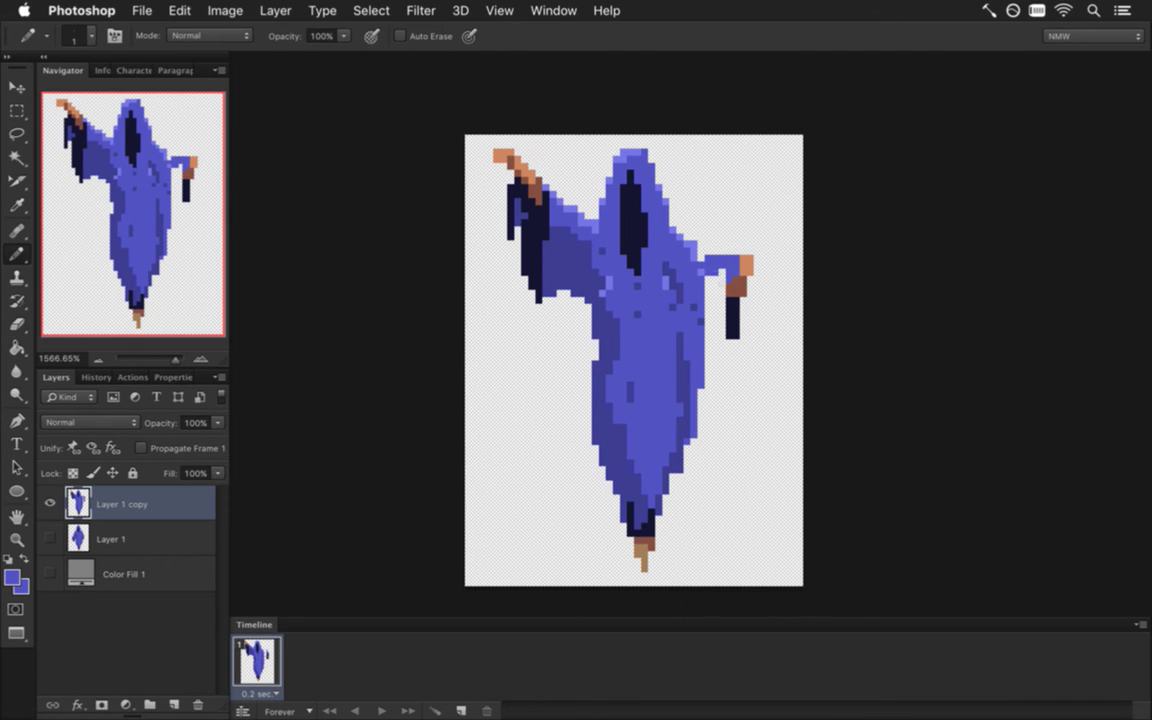
Extend the navy cuff up beneath the outstretched hand and widen the hand inward with orange and brown shading
alt+click(738, 328)
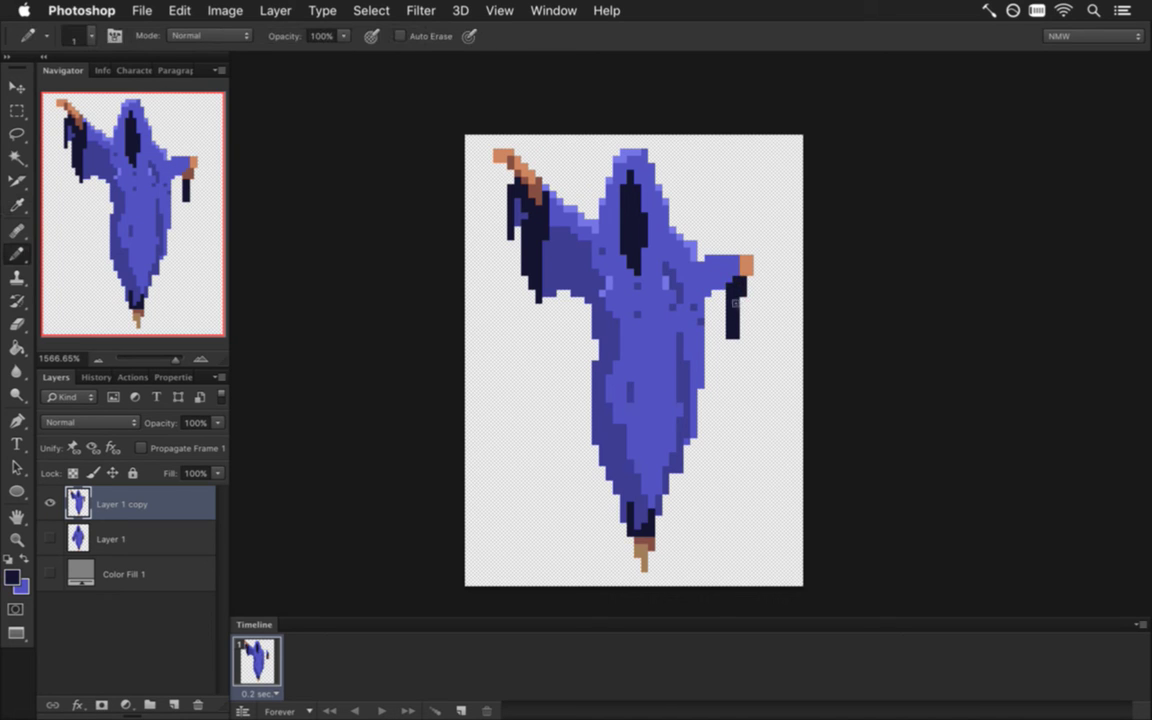
key(e)
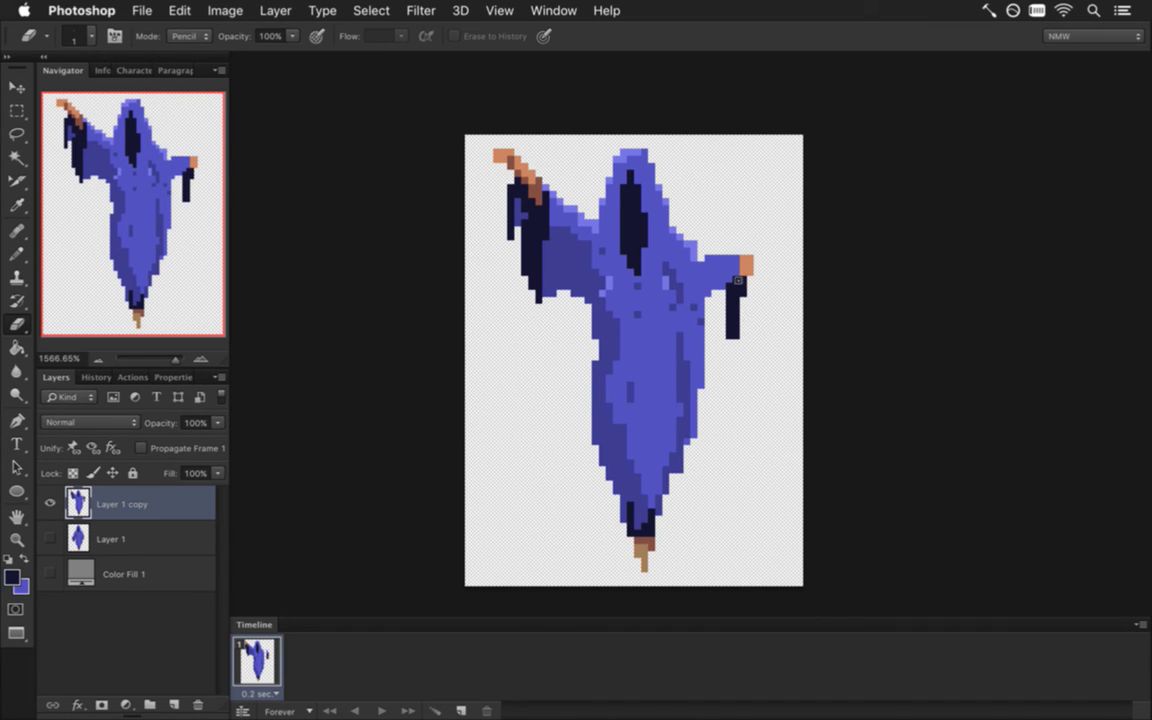
key(b)
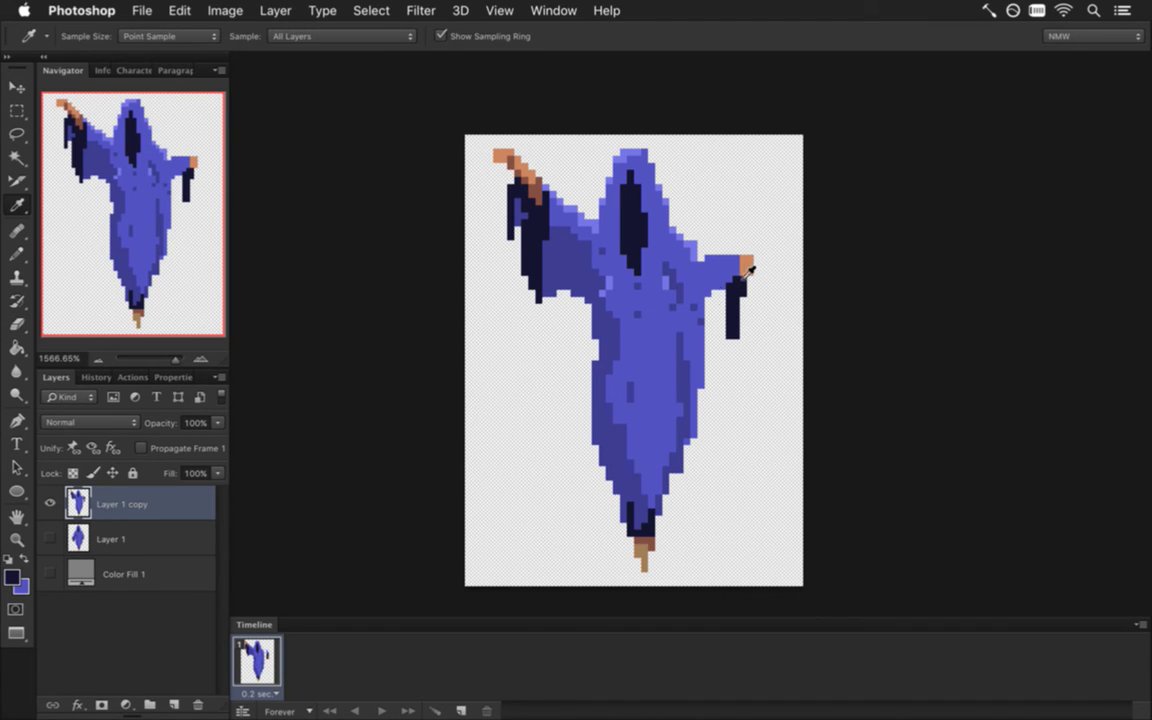
alt+click(745, 266)
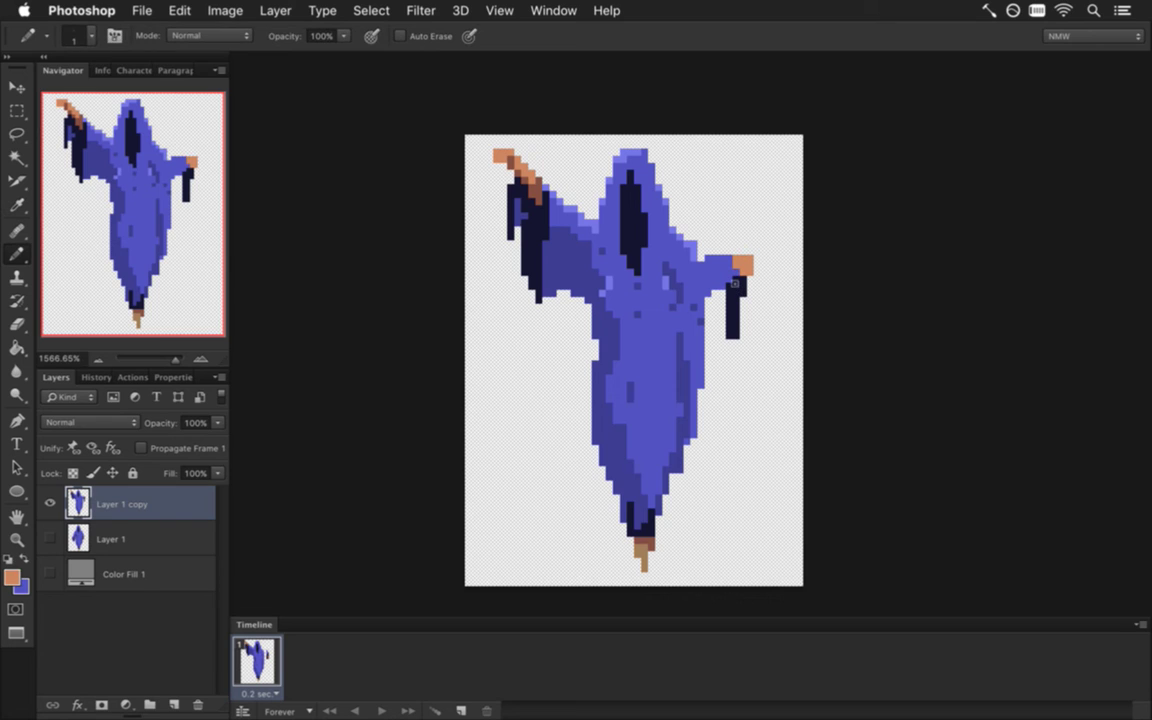
alt+click(522, 184)
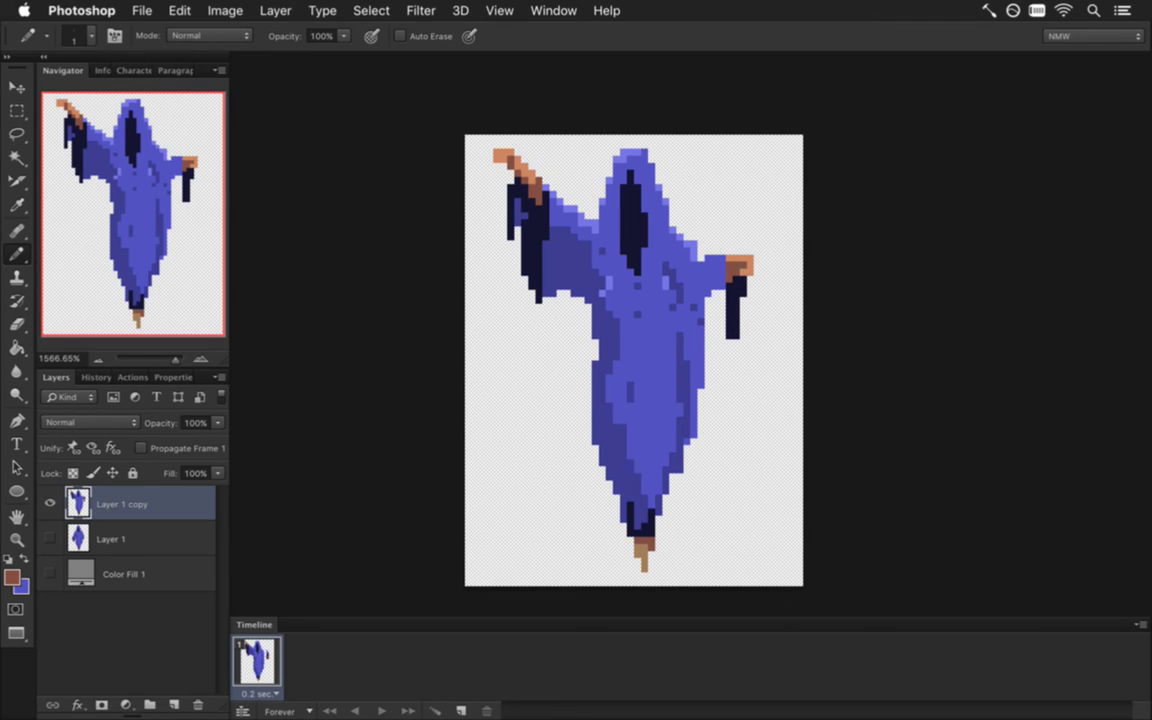
Fill the underside of the outstretched sleeve between cuff and torso with the robe's darker blue
alt+click(733, 292)
alt+click(720, 289)
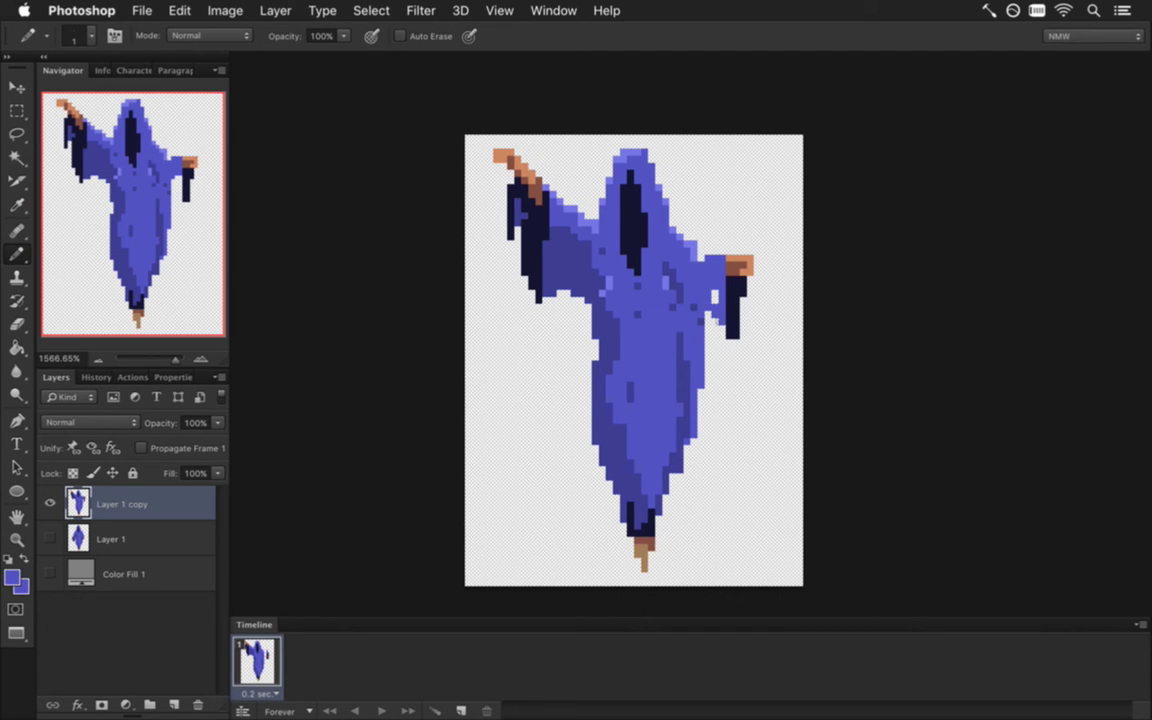
alt+click(615, 261)
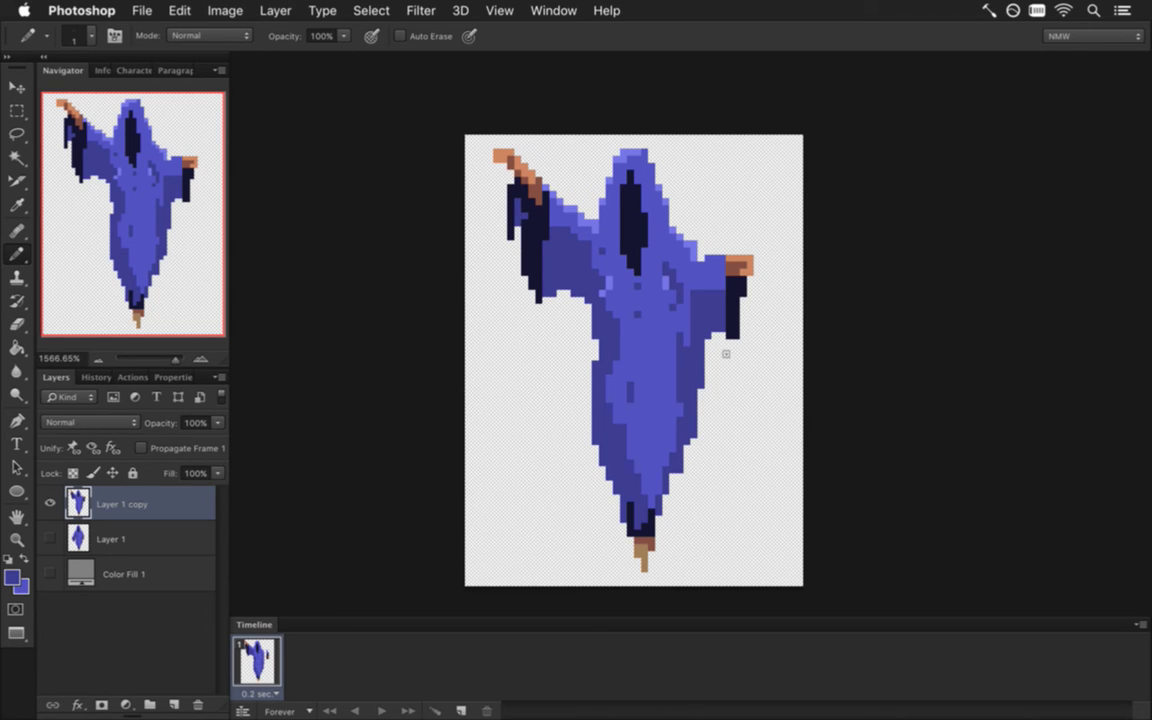
Extend the torso's dark edge below the raised sleeve and retouch the robe's shading with sampled blues
alt+click(602, 396)
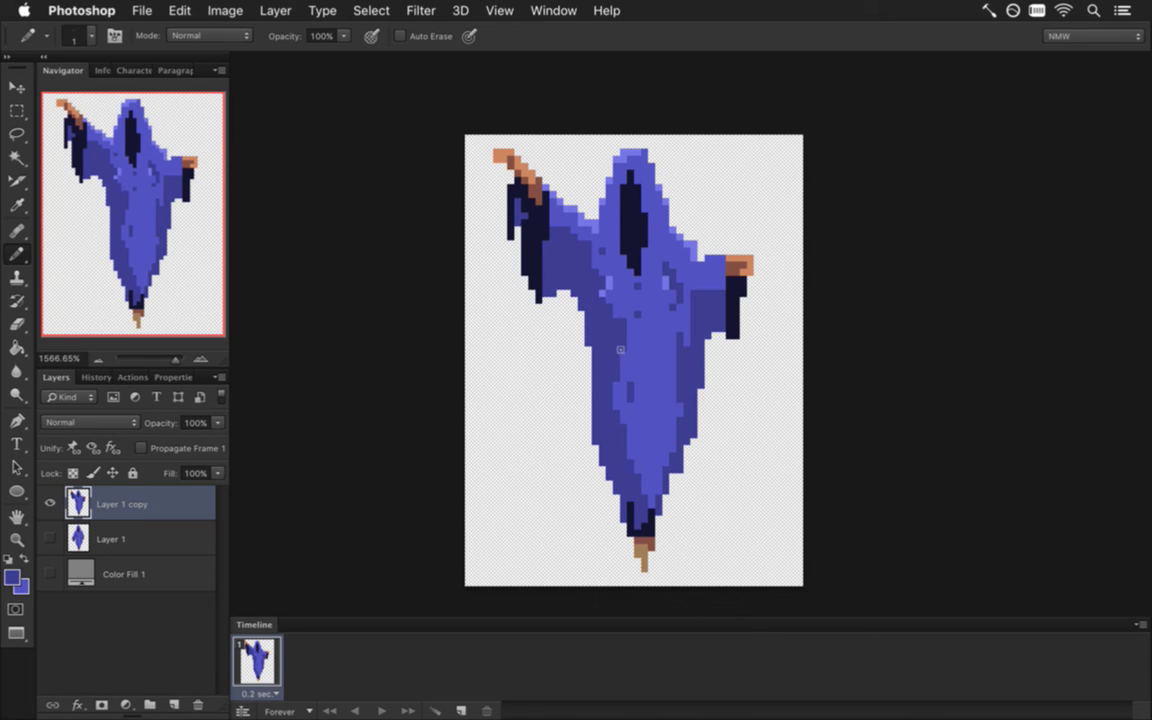
alt+click(619, 304)
alt+click(616, 334)
alt+click(699, 260)
Export the sprite for web as a transparent PNG-24 named LightningBossShoot0.png in the NoShadow folder
key(super+alt+shift+s)
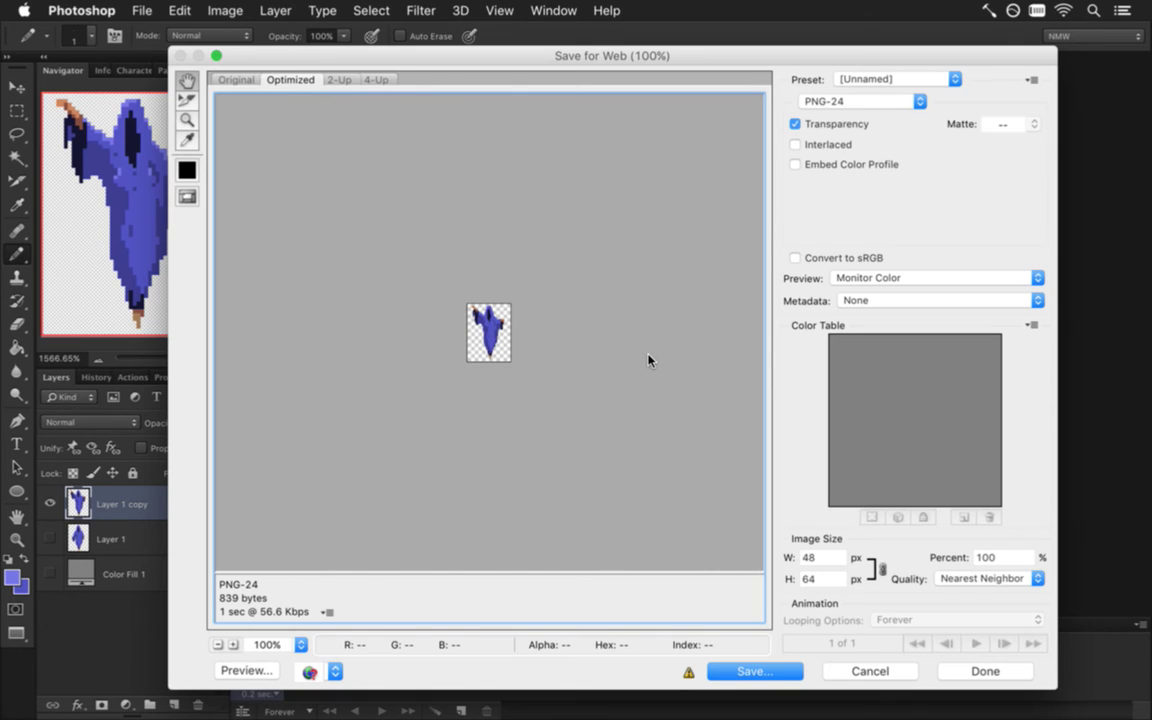
key(Return)
key(Right)
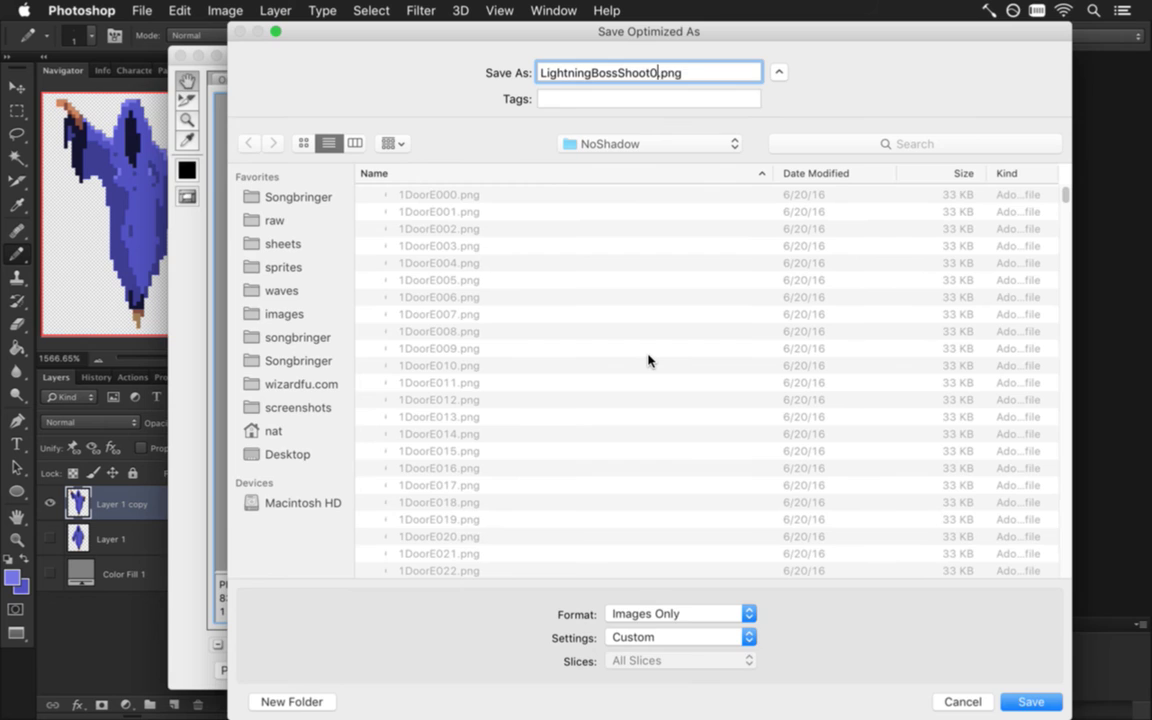
key(Return)
Copy the whole first-frame artwork from LightningBossIdle.psd and switch to LightningBossMelee.psd
click(530, 9)
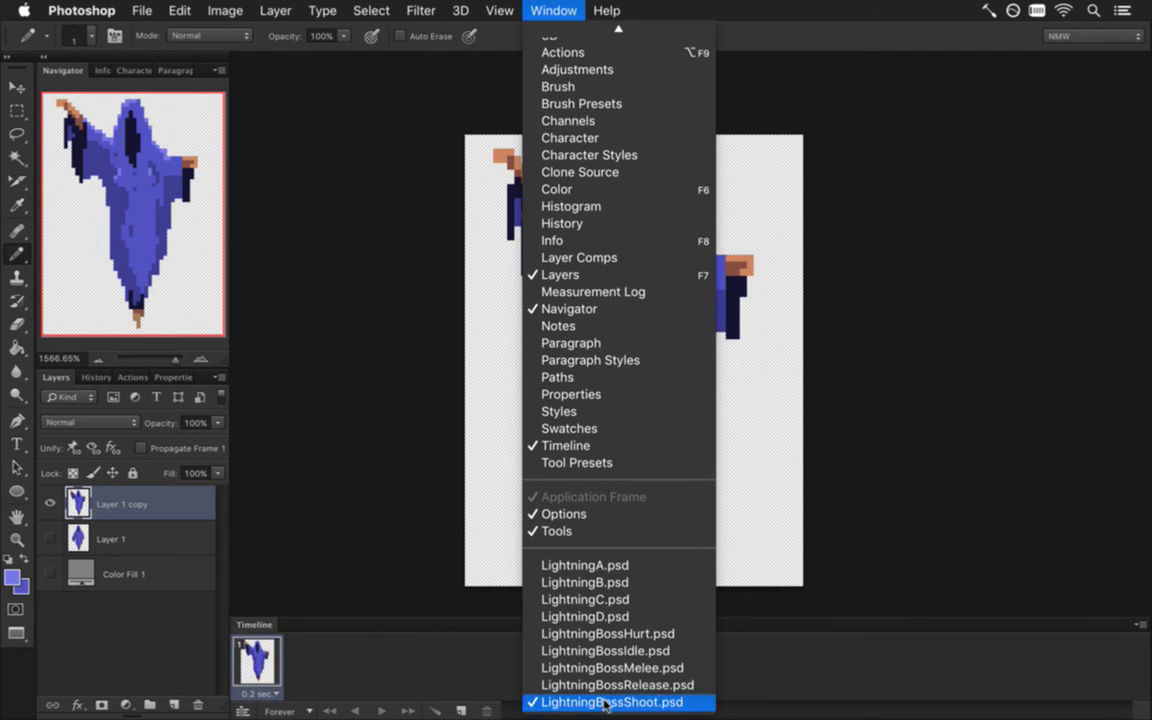
click(608, 651)
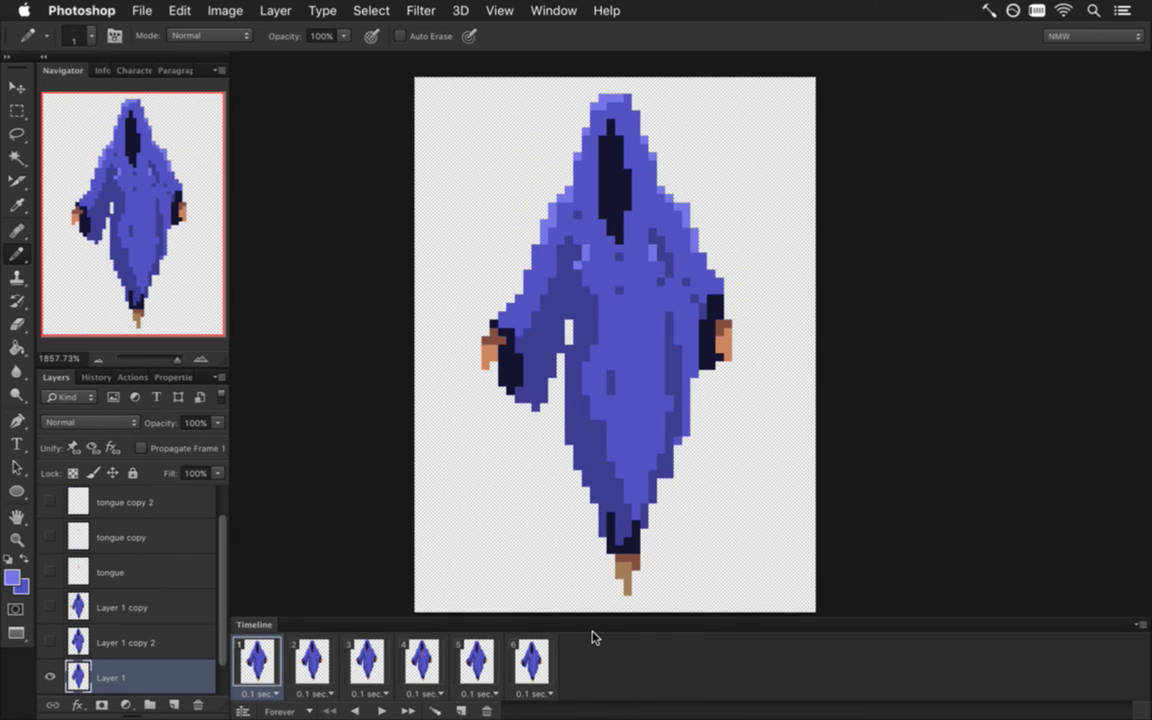
click(545, 10)
scroll(600, 620, down, 3)
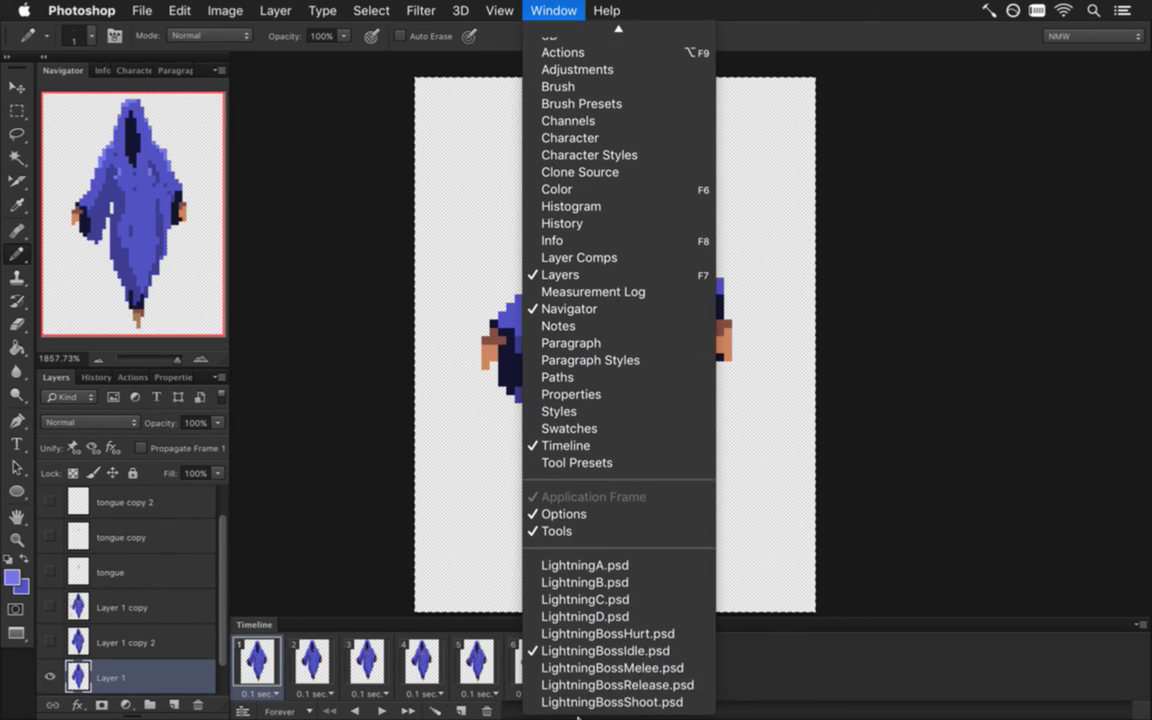
click(619, 668)
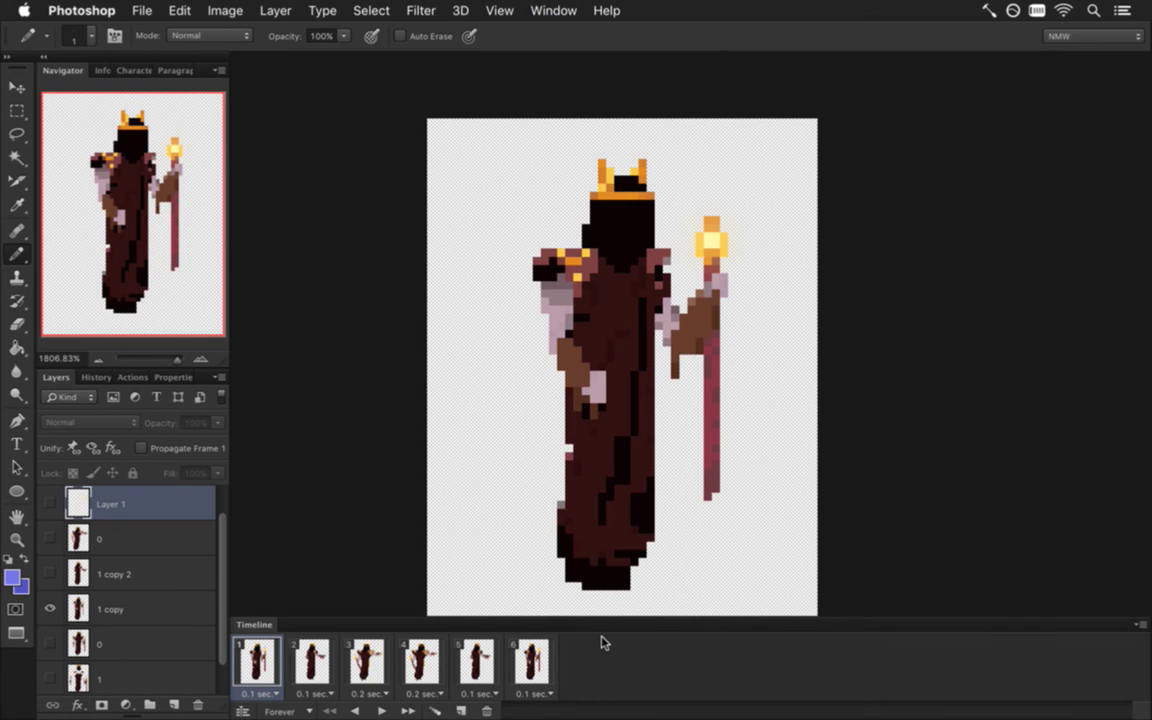
Delete all animation frames of the melee file except the first
click(531, 662)
click(487, 710)
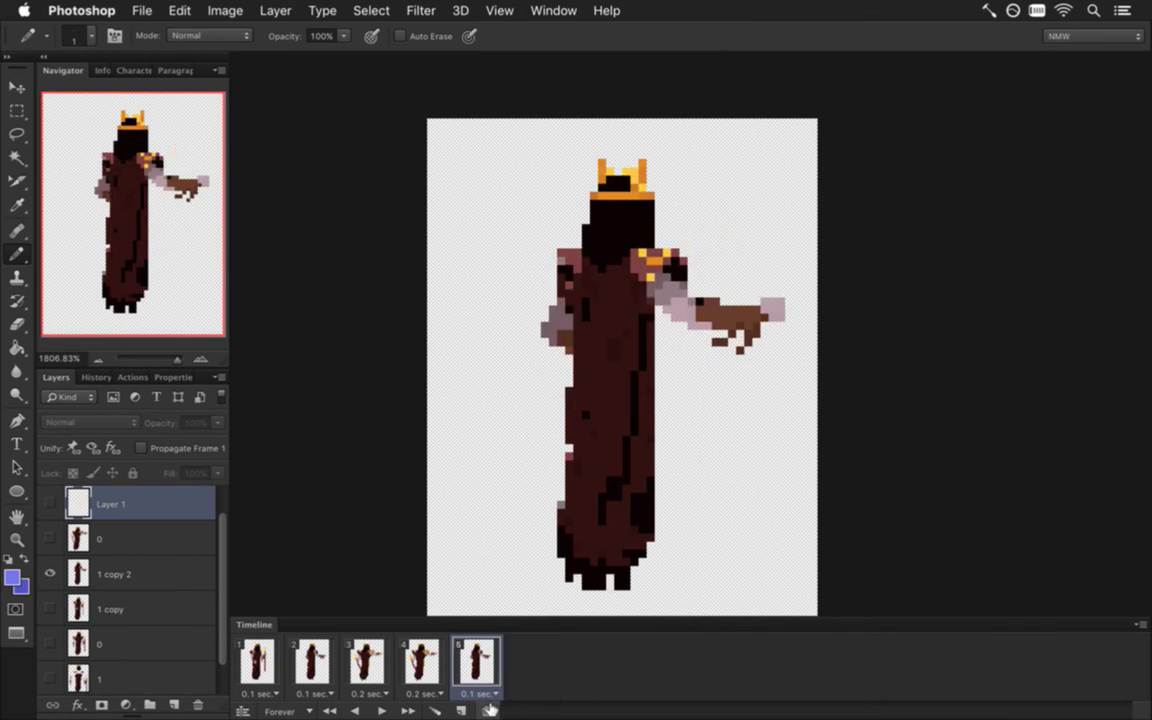
click(488, 710)
click(488, 710)
click(488, 710)
click(488, 710)
Delete every old character layer and the glow layer, keeping only the Color Fill 1 layer
click(168, 535)
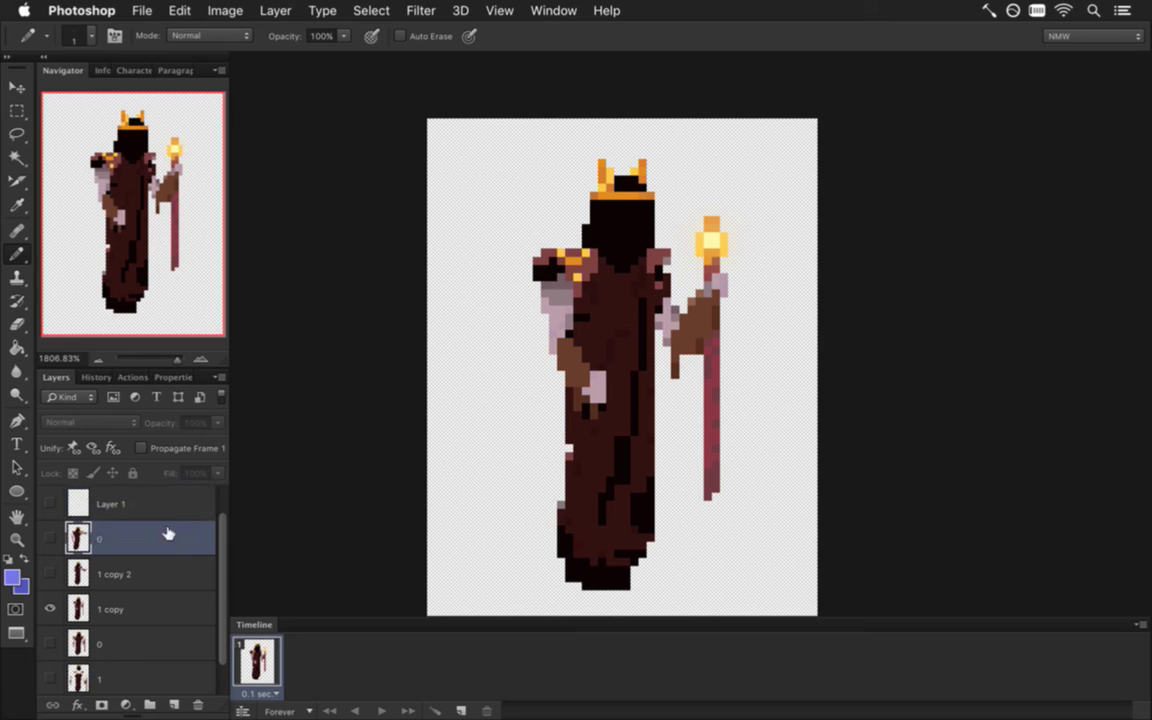
click(174, 507)
click(200, 703)
click(200, 703)
click(200, 703)
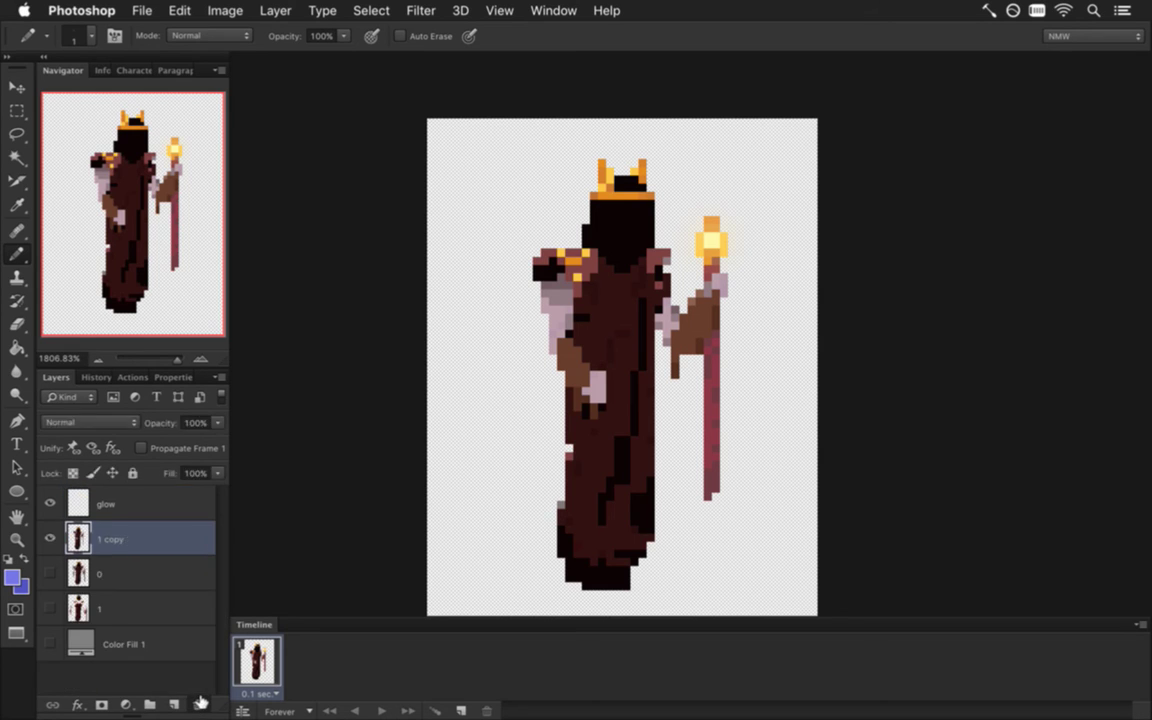
click(200, 703)
click(200, 703)
click(200, 703)
click(134, 501)
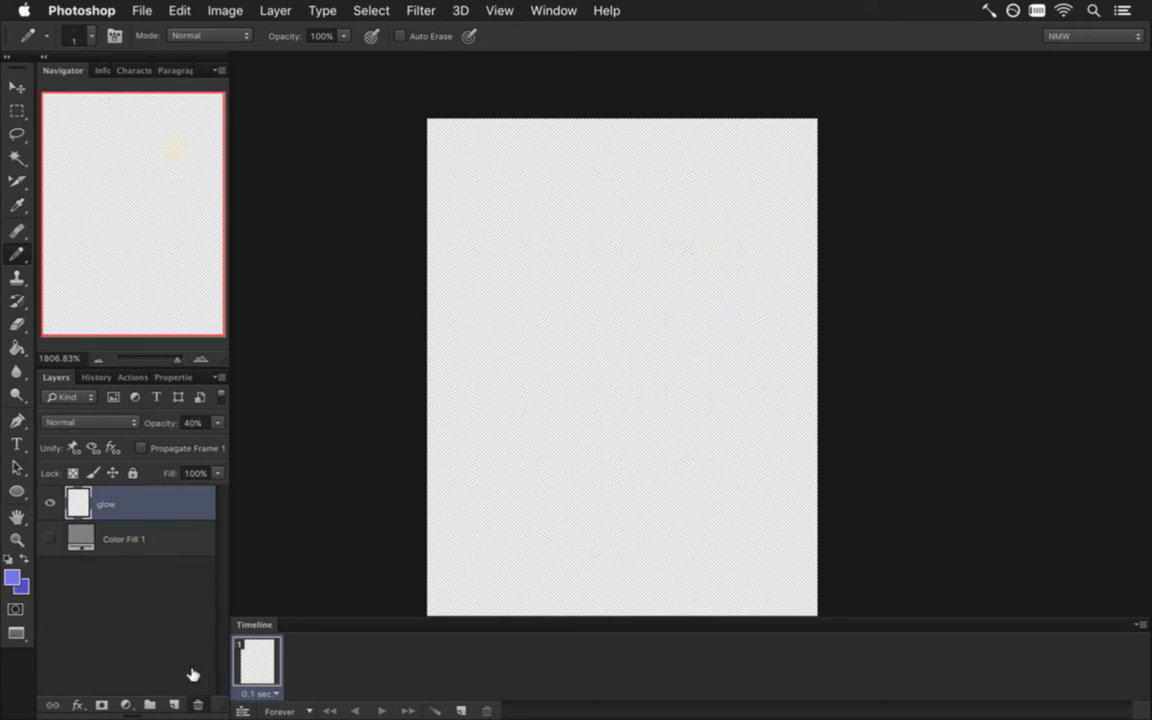
click(197, 704)
Paste the copied idle sprite, turn off Propagate Frame 1 and shift the sprite right to centre it on the canvas
key(super+v)
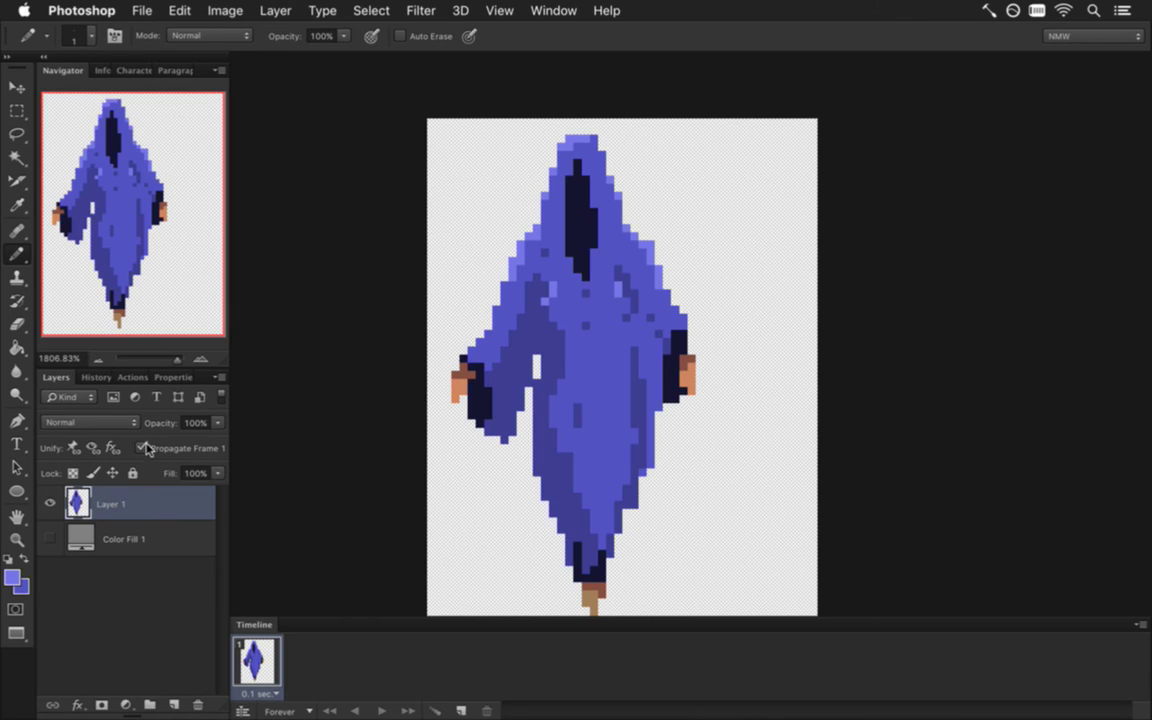
key(v)
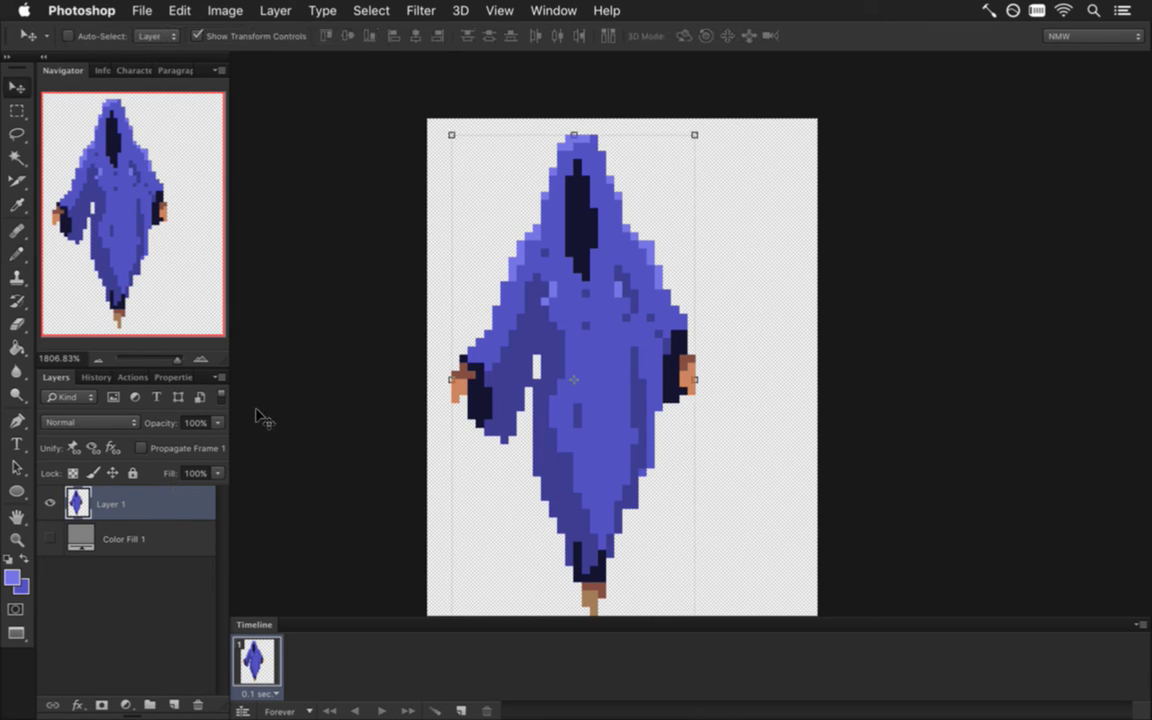
key(Right)
key(Right)
key(Right)
key(Right)
key(m)
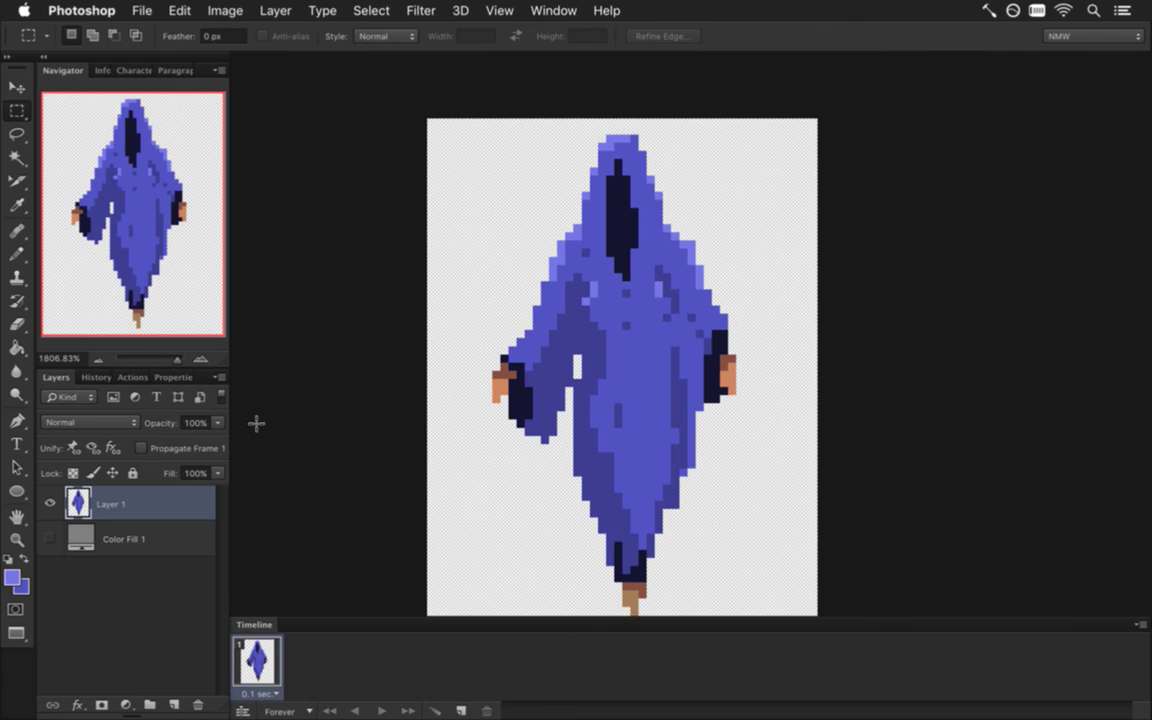
drag(428, 322, 490, 395)
key(super+d)
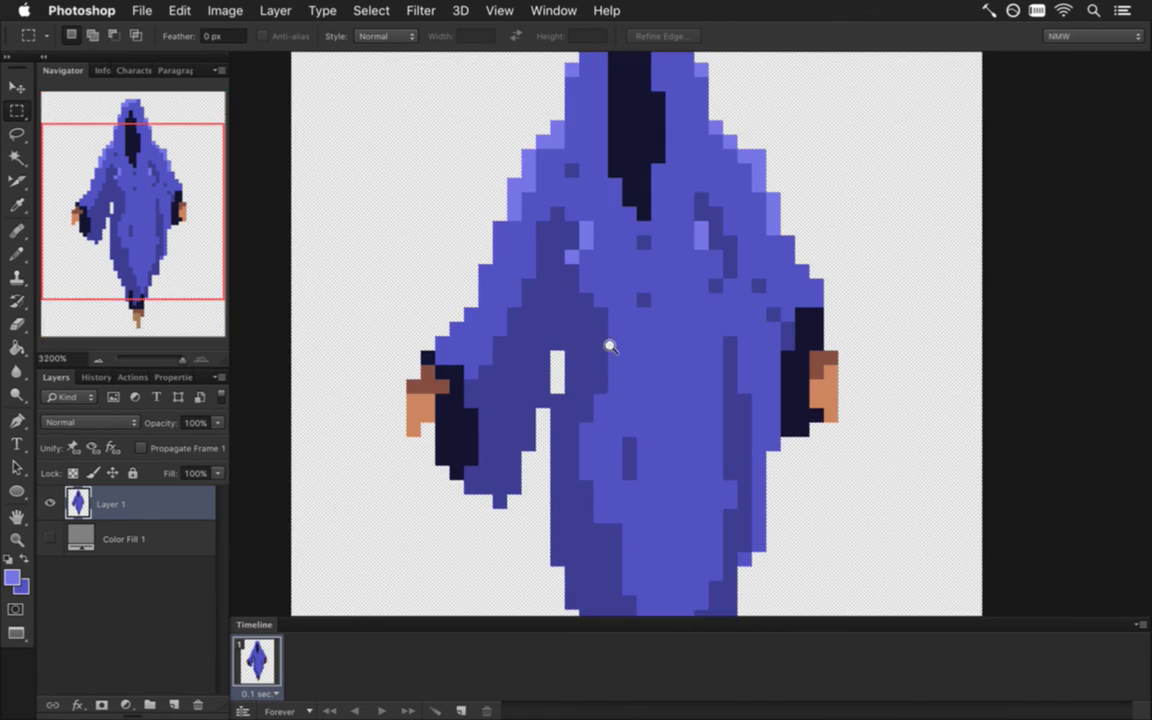
super+click(591, 358)
drag(599, 352, 633, 346)
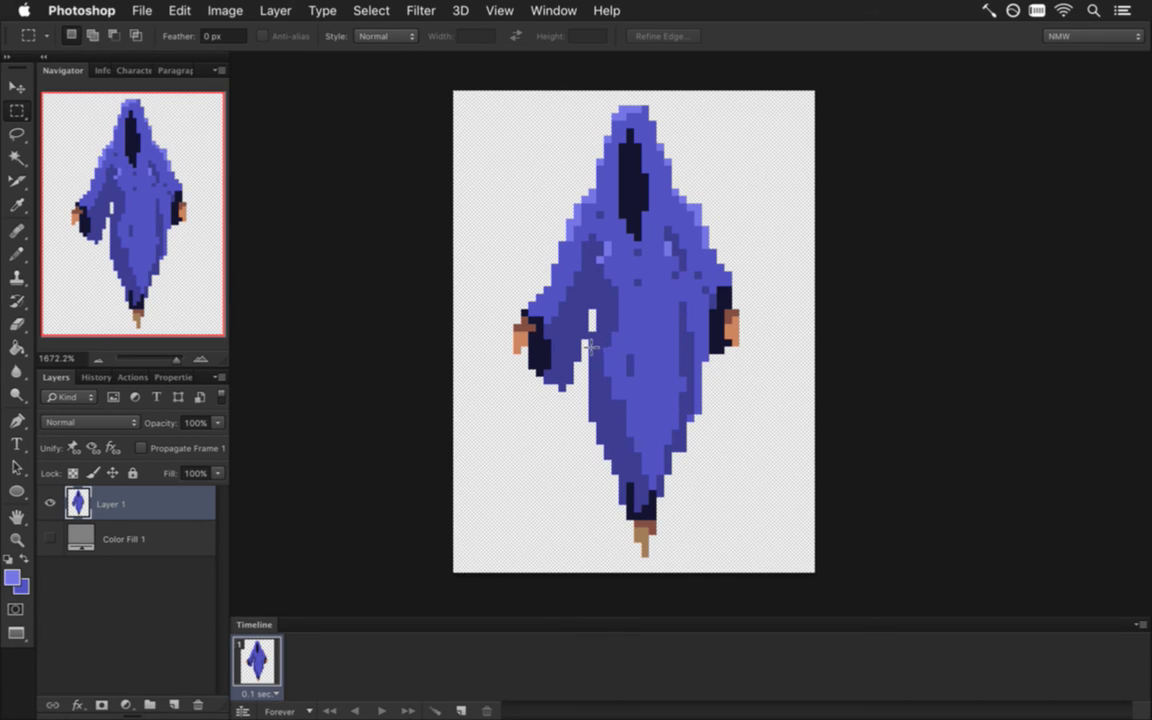
Duplicate the pasted sprite layer and hide the original Layer 1
key(i)
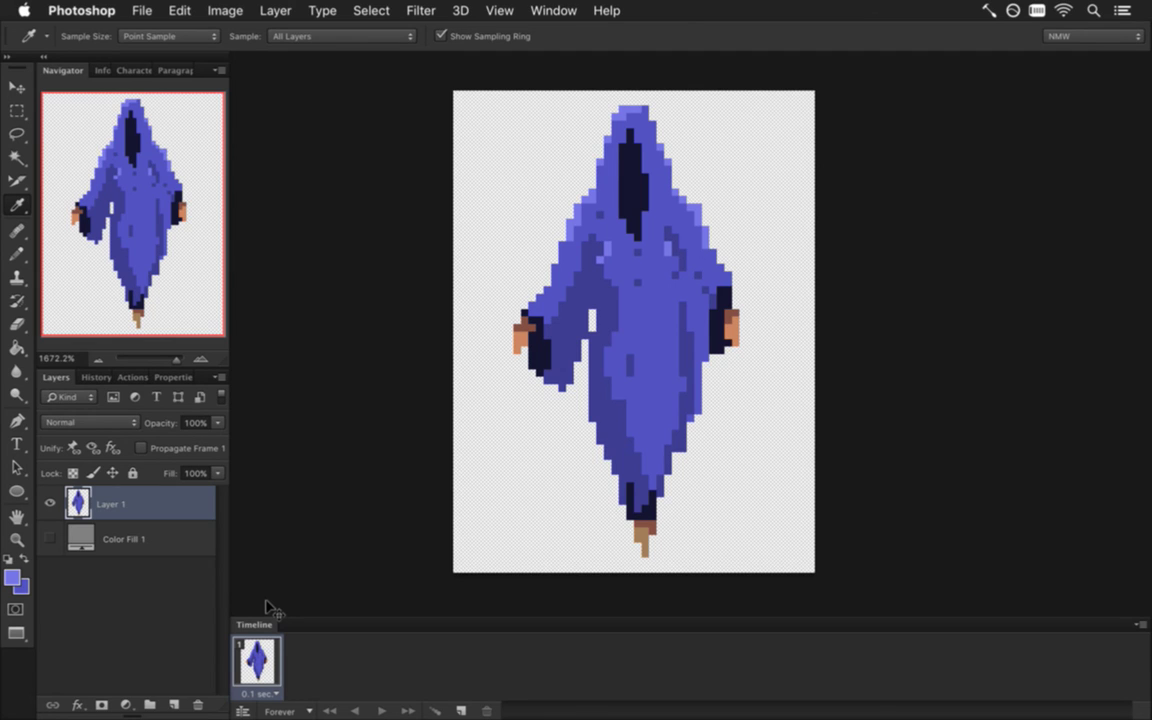
key(super+j)
click(50, 539)
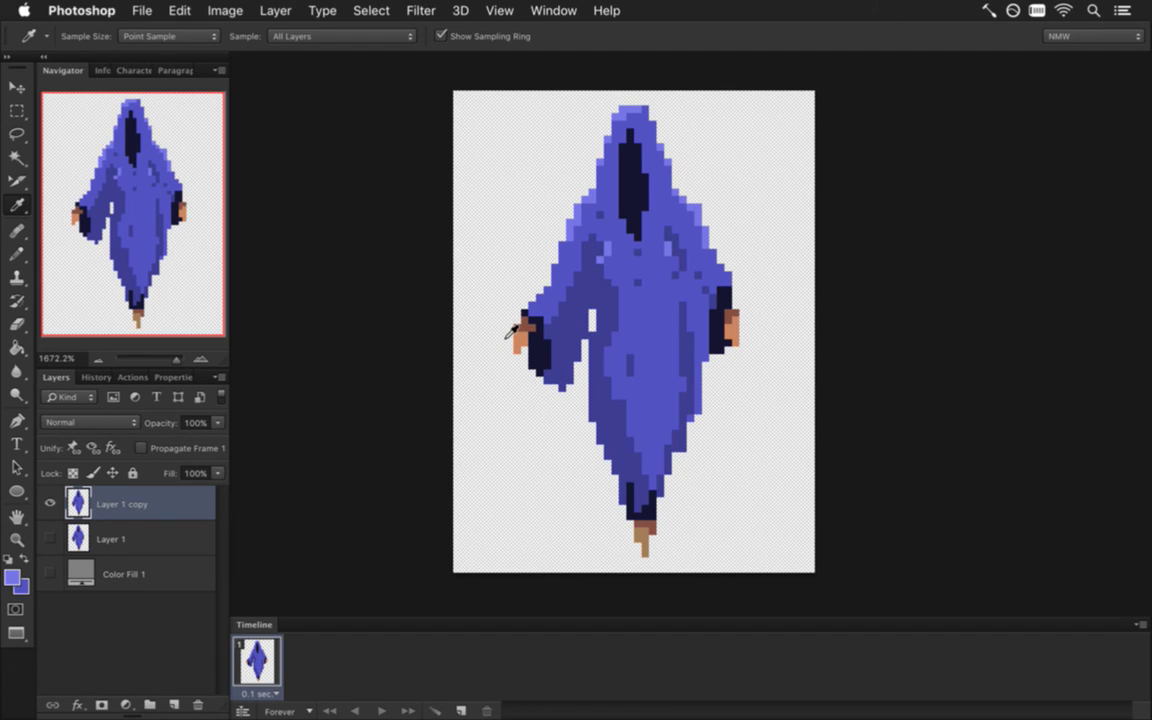
key(m)
drag(498, 271, 574, 407)
click(633, 317)
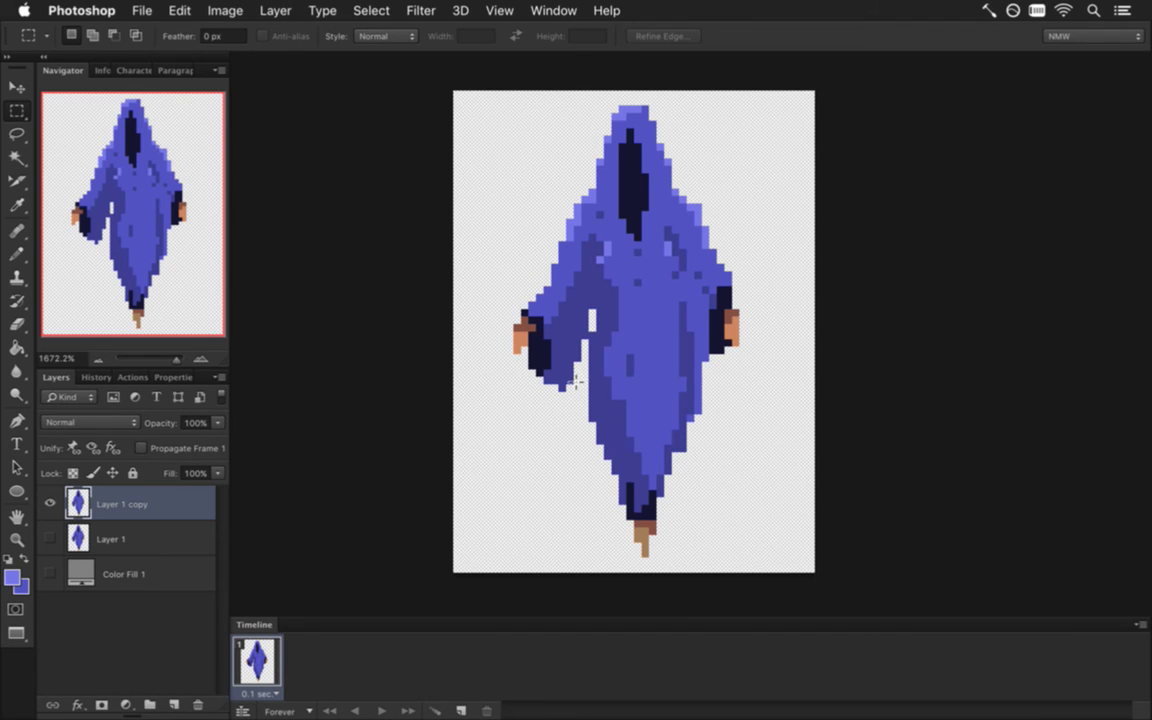
Add a new empty layer above the sprite and set the Pencil's foreground colour to near-white f6f6f8
click(176, 706)
click(12, 577)
drag(902, 440, 902, 461)
click(938, 418)
drag(912, 297, 920, 240)
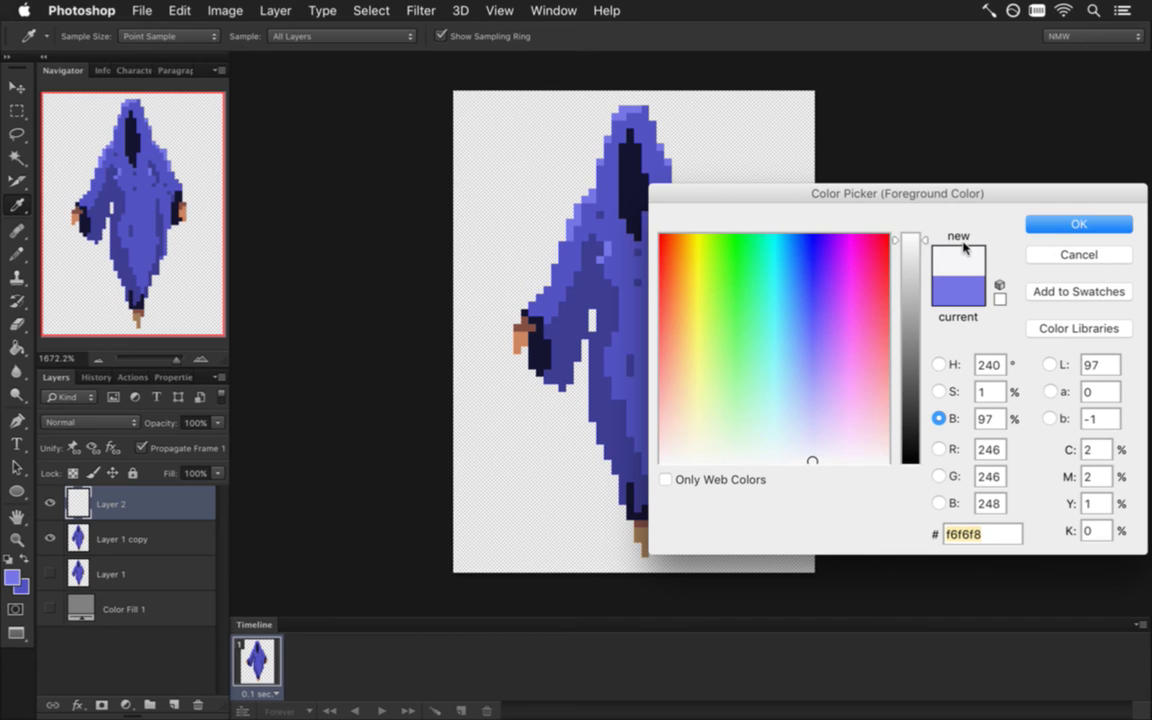
click(1035, 226)
key(b)
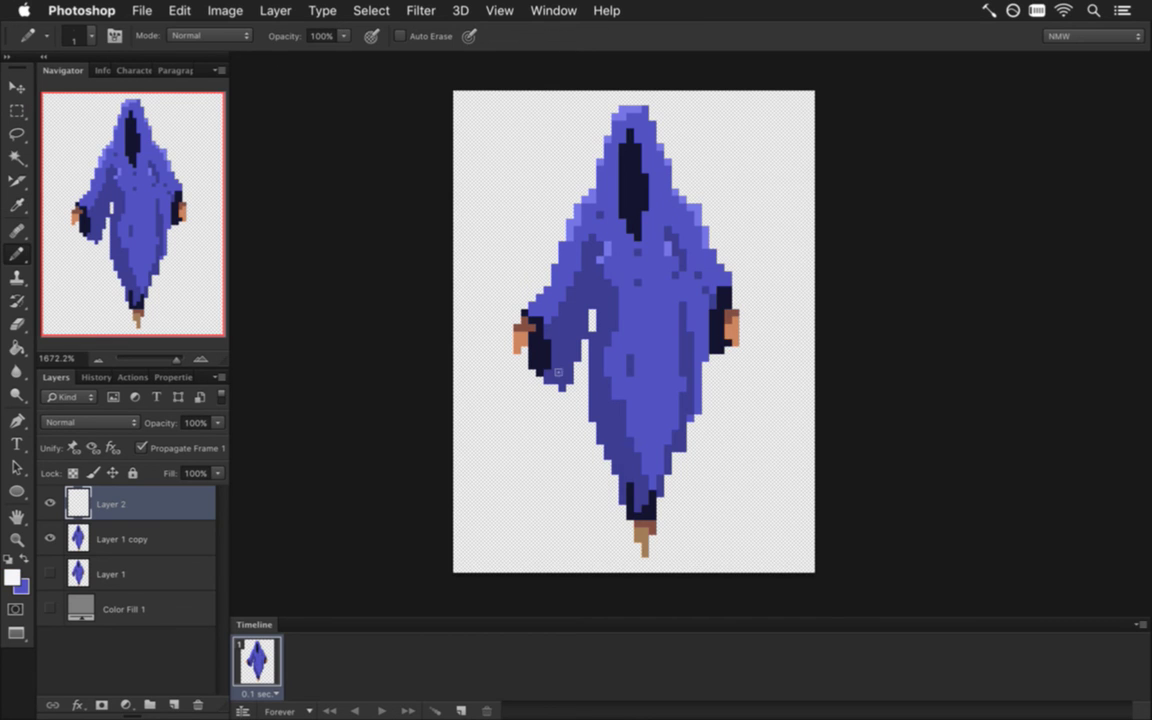
Show the grey Color Fill 1 background and pencil a white slash arc from the bent arm's hand down past the robe's tip
click(50, 608)
click(141, 447)
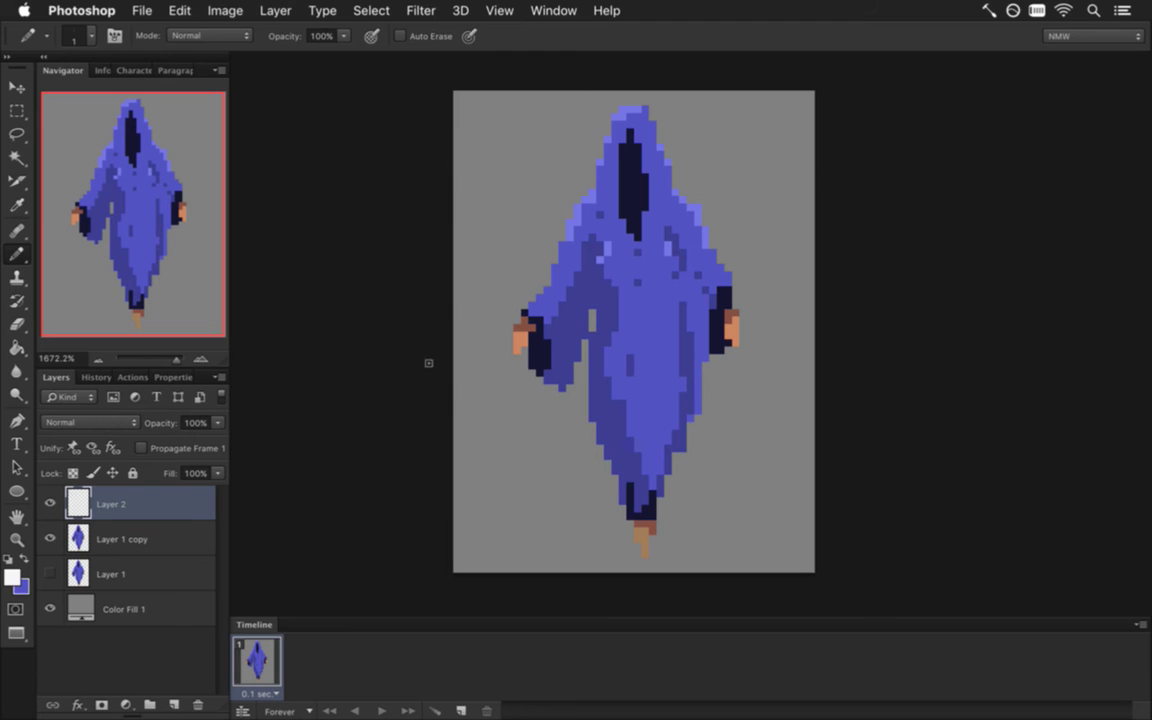
mouse_move(508, 303)
mouse_down()
mouse_move(509, 328)
mouse_move(632, 512)
mouse_move(723, 531)
mouse_up()
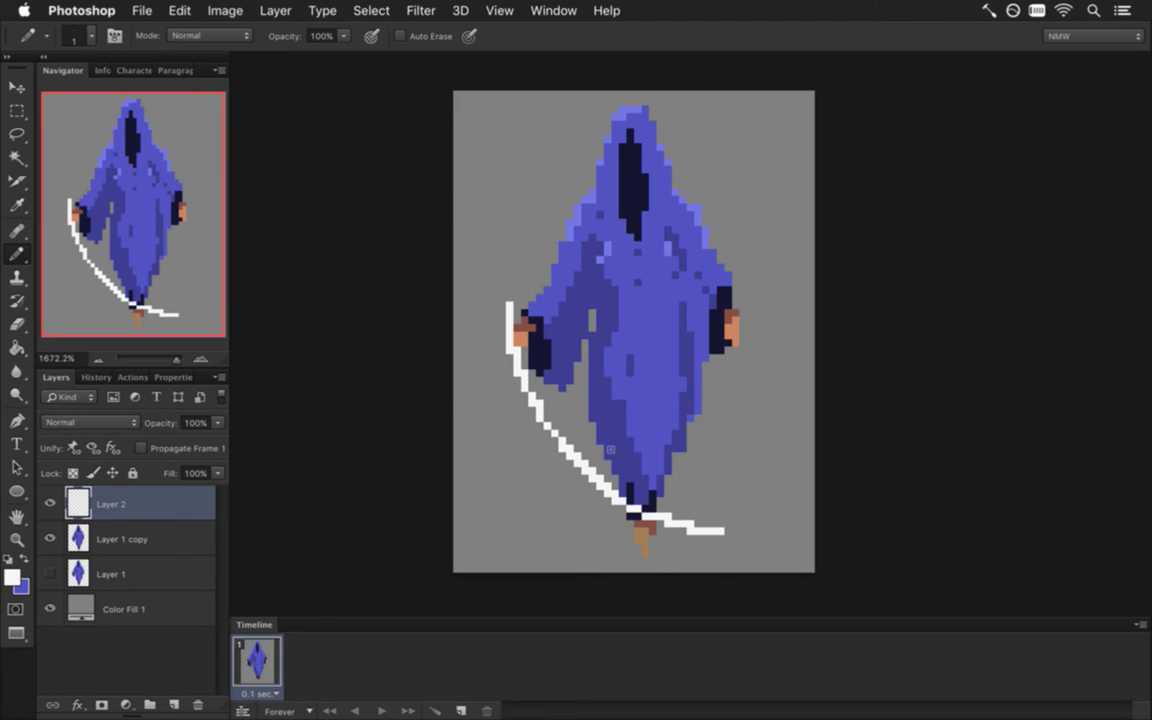
mouse_move(493, 350)
mouse_down()
mouse_move(575, 480)
mouse_move(643, 538)
mouse_move(686, 545)
mouse_up()
key(super+z)
mouse_move(468, 332)
mouse_down()
mouse_move(531, 442)
mouse_move(585, 476)
mouse_up()
key(super+z)
mouse_move(470, 340)
mouse_down()
mouse_move(488, 388)
mouse_move(588, 491)
mouse_move(593, 482)
mouse_move(531, 426)
mouse_move(516, 392)
mouse_move(523, 413)
mouse_move(500, 379)
mouse_move(489, 384)
mouse_move(485, 330)
mouse_up()
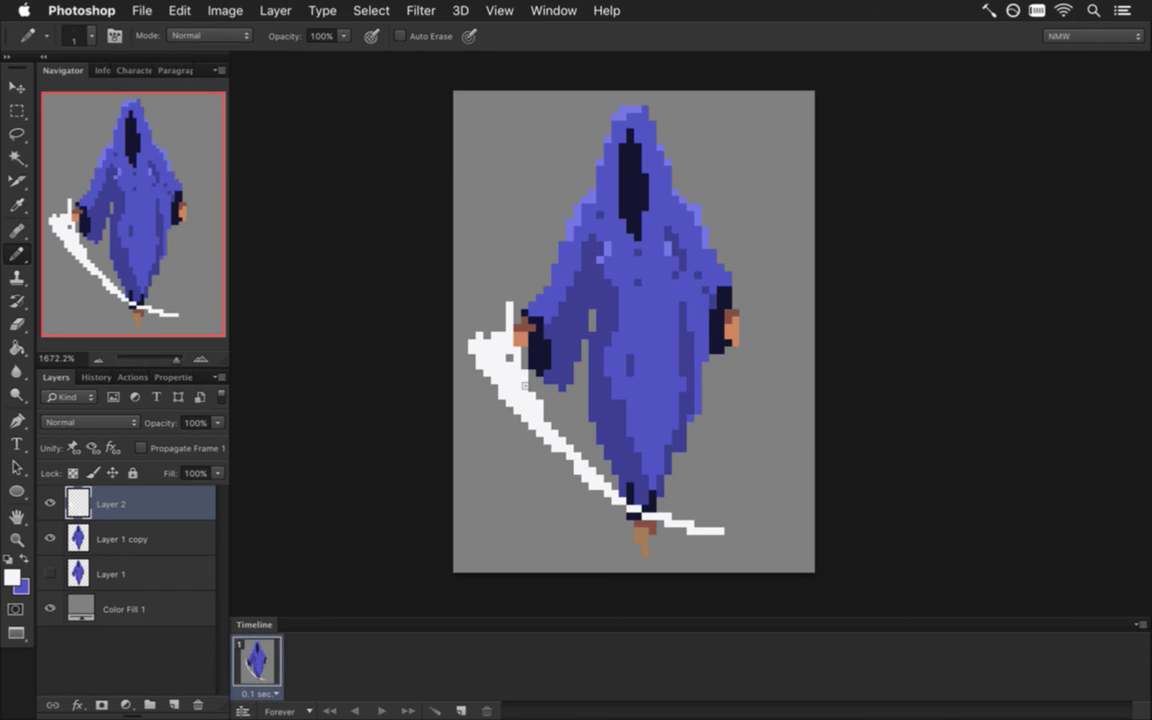
key(super+alt+z)
key(super+alt+z)
key(super+alt+z)
key(super+alt+z)
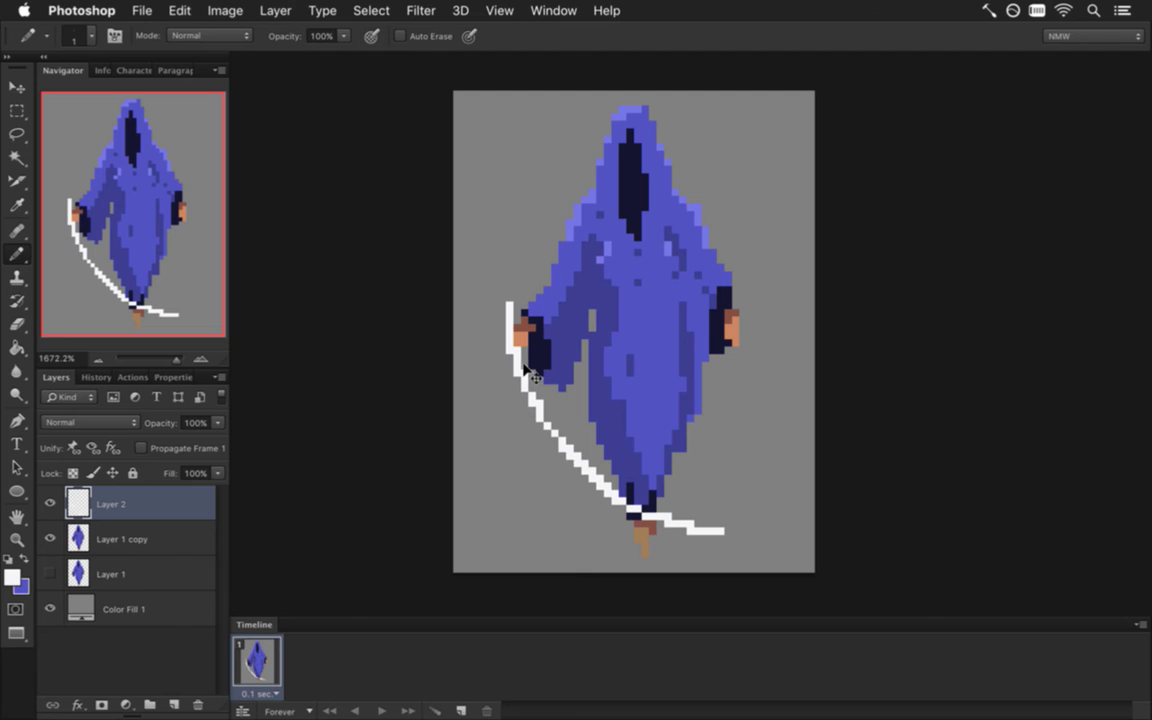
Erase the upper end of the white slash beside the bent arm's hand and hide the grey Color Fill 1 background
key(e)
mouse_move(510, 321)
mouse_down()
mouse_move(510, 311)
mouse_move(511, 337)
mouse_up()
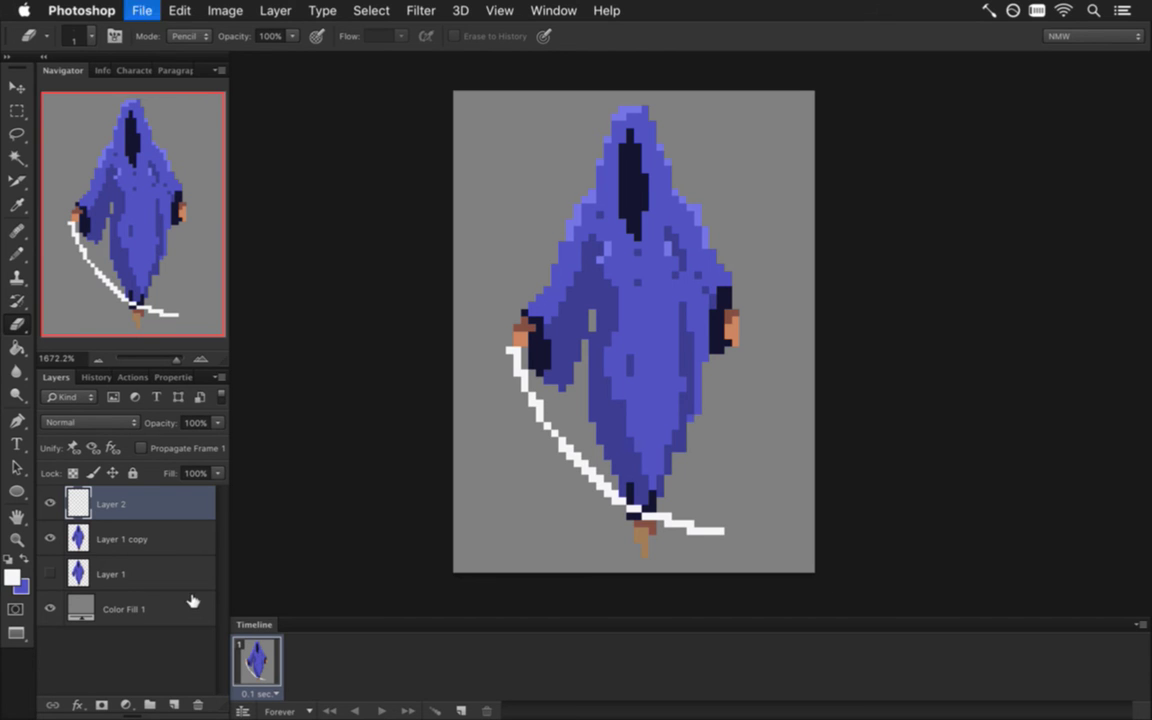
click(50, 609)
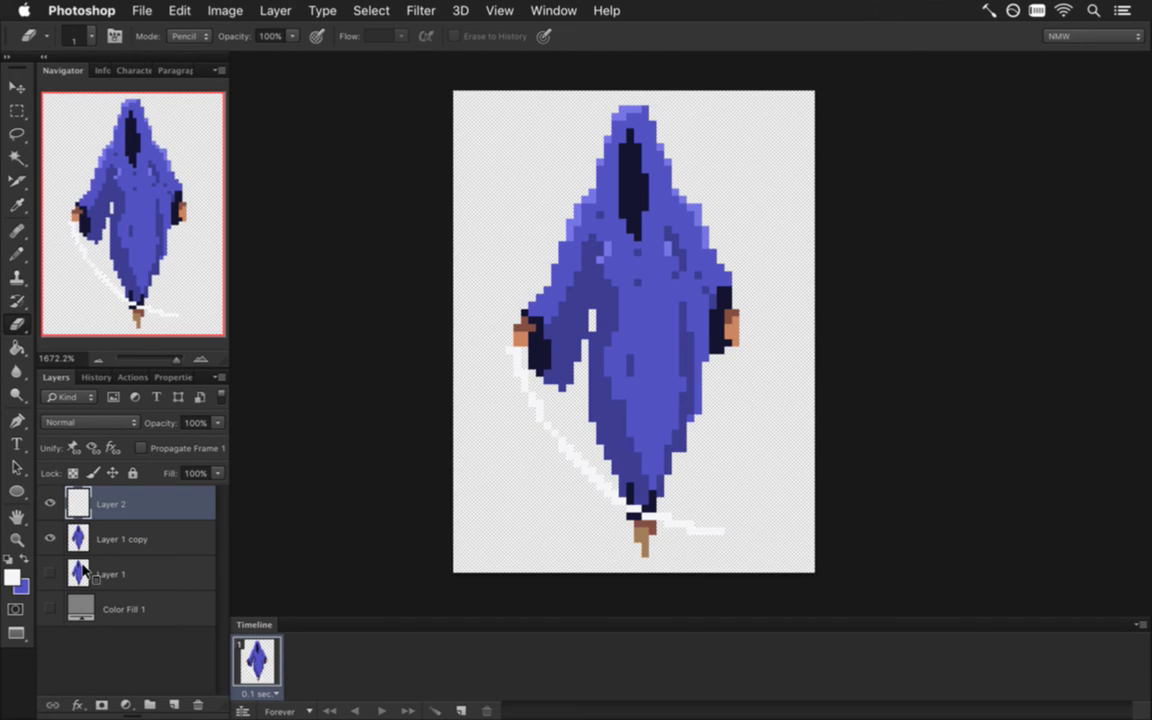
Export the melee sprite as LightningBossMelee.png into the NoShadow folder with the Images Only format
key(alt+shift+super+r)
key(Return)
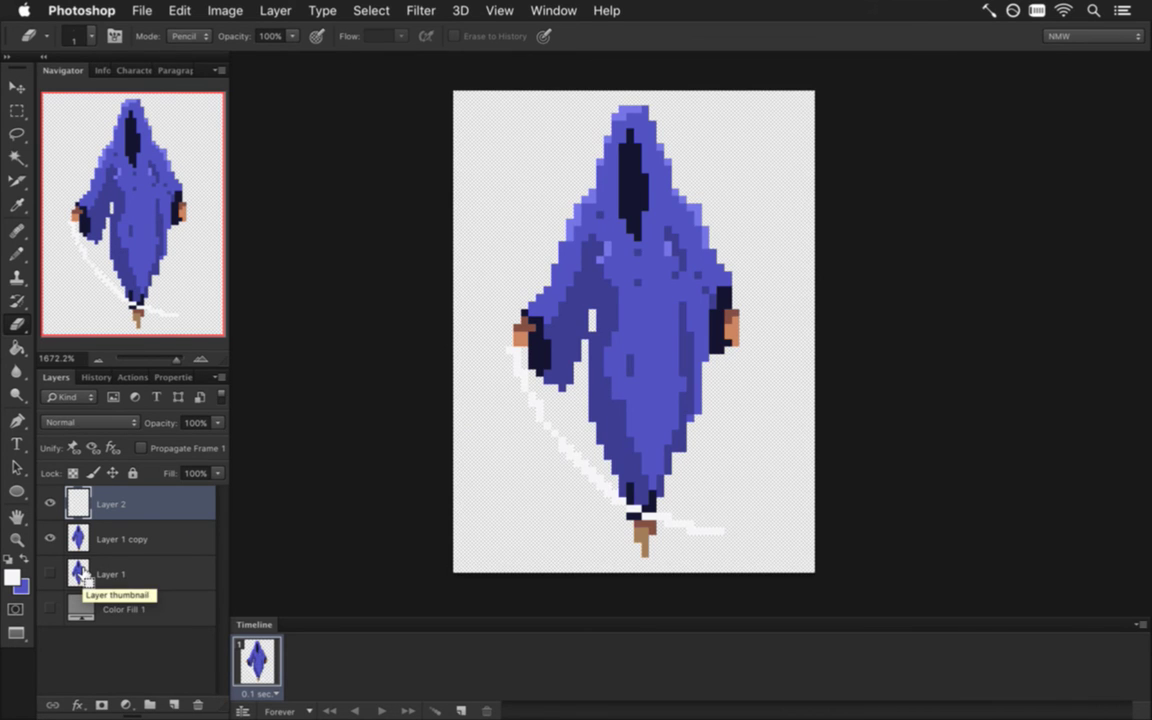
key(super+alt+shift+s)
key(Return)
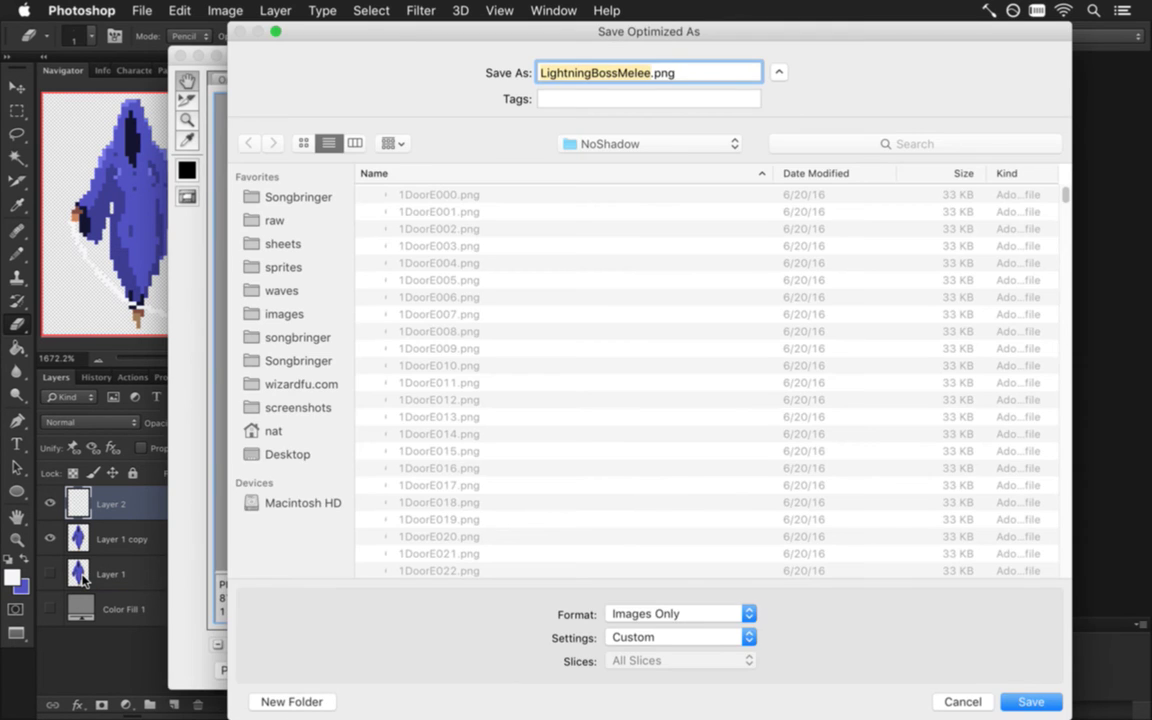
key(Return)
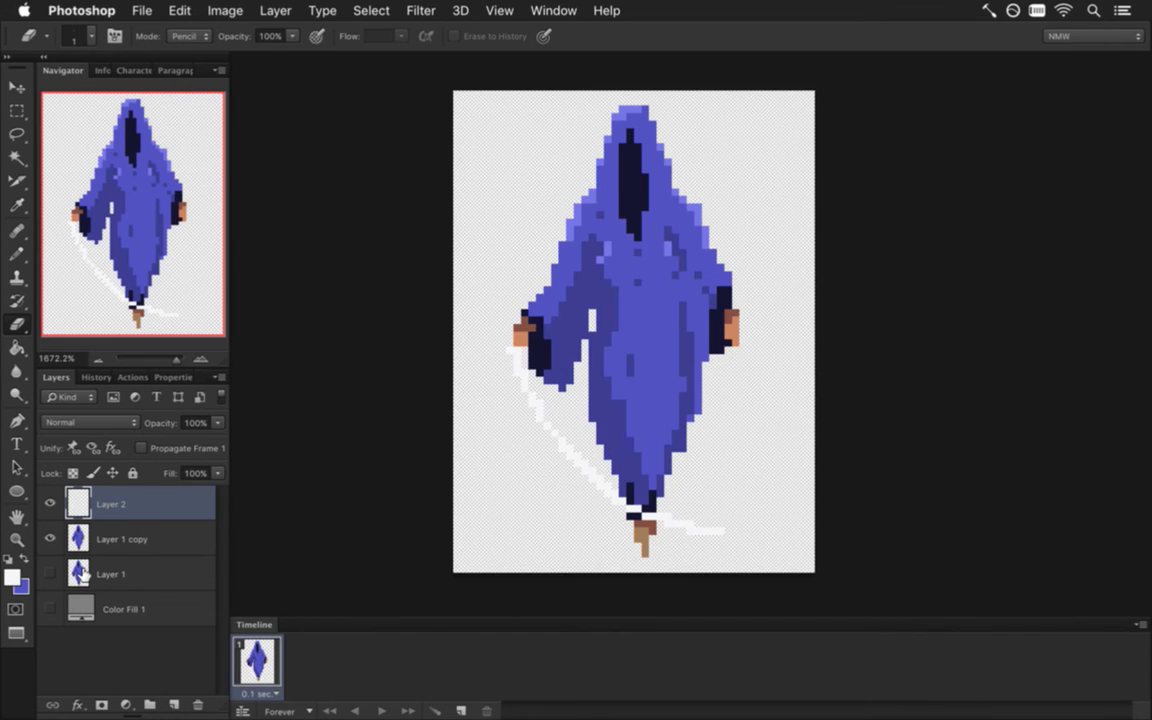
Switch to Terminal and check the Songbringer repository with git status
key(super+Tab)
text(git status)
key(Return)
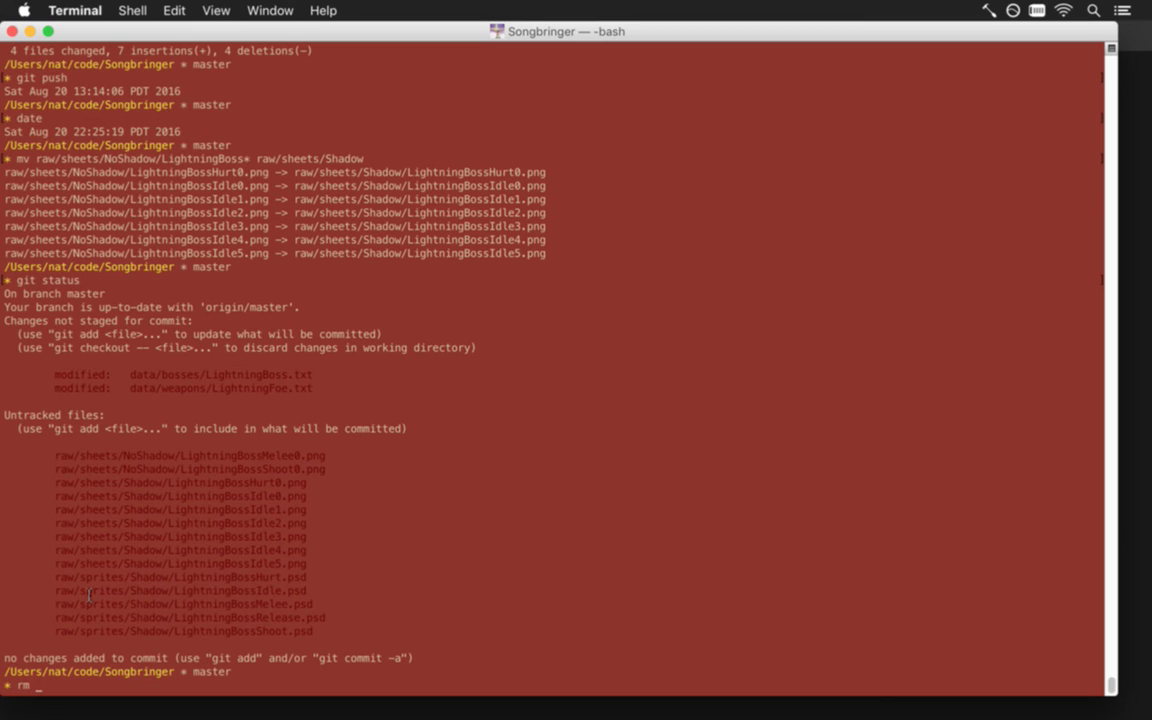
key(super+Tab)
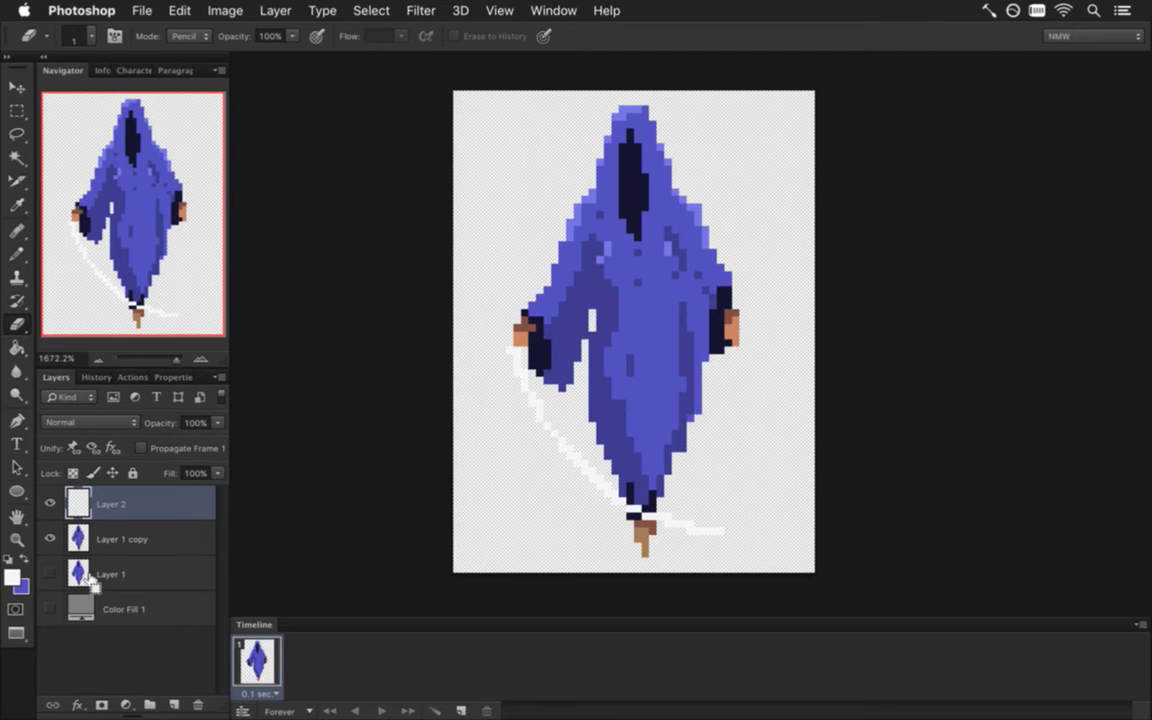
In Terminal, move the raw/sheets/NoShadow/LightningBoss* files into raw/sheets/Shadow, then return to Photoshop
key(super+Tab)
key(Up)
key(Up)
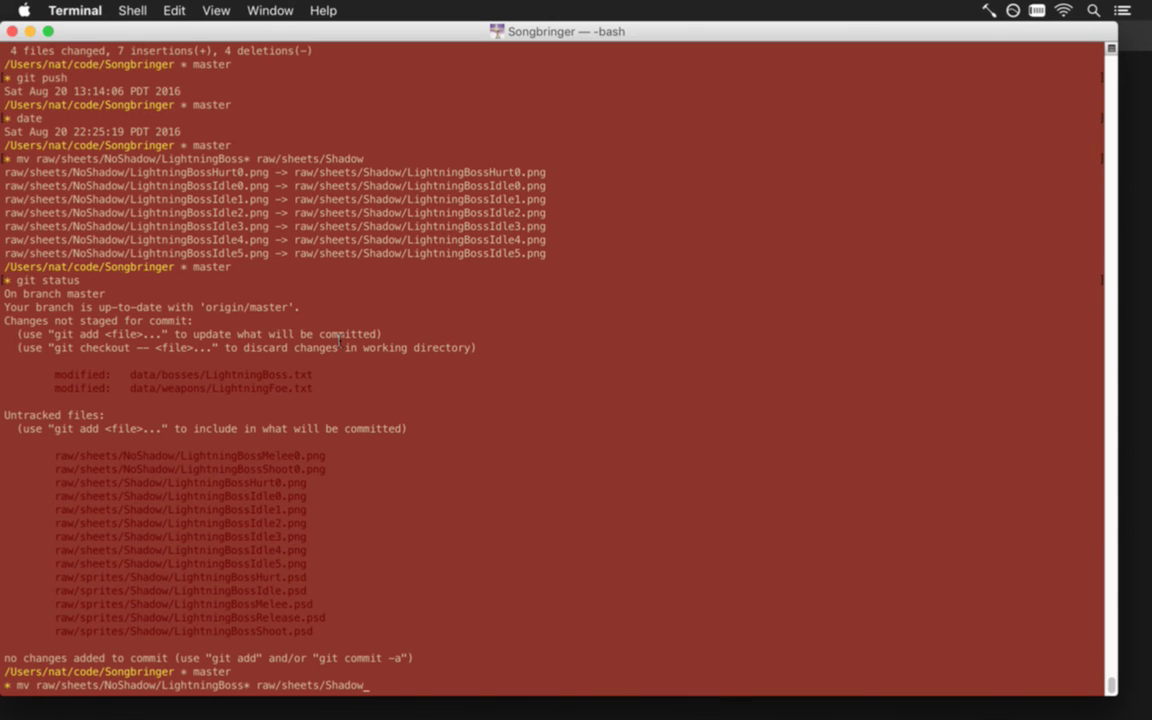
key(Return)
key(super+Tab)
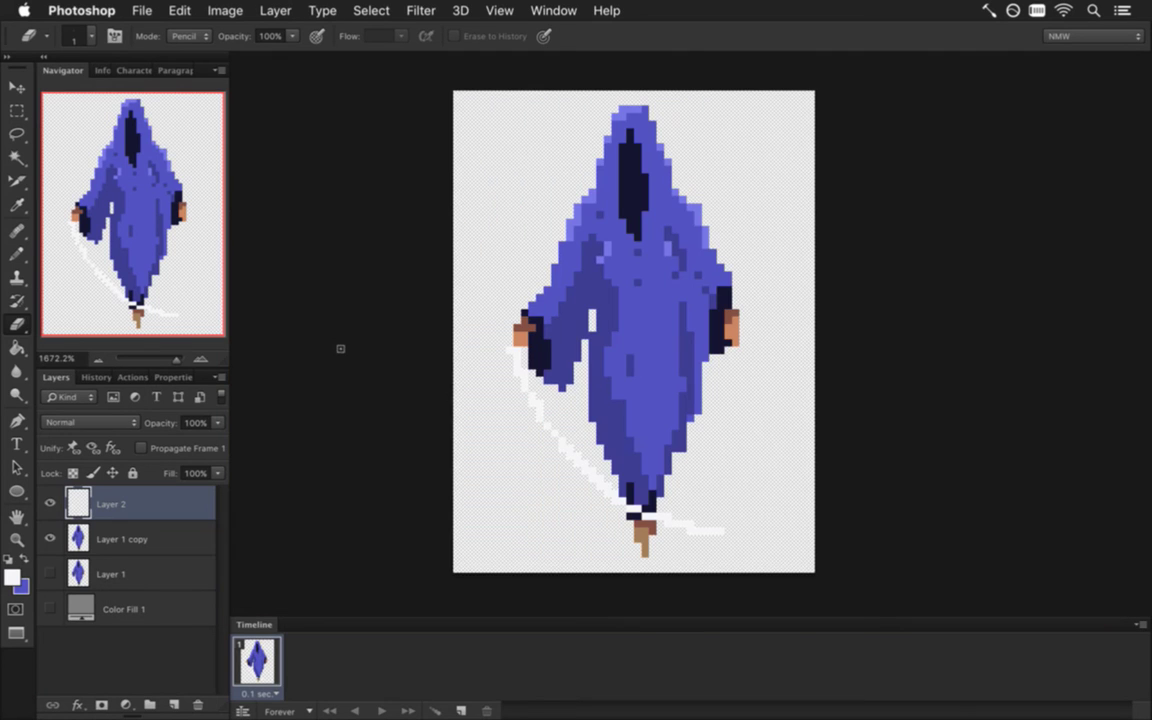
key(super+Tab)
Switch to LightningBossRelease.psd and delete frames 2 through 10 from the animation timeline, keeping only the first
click(550, 10)
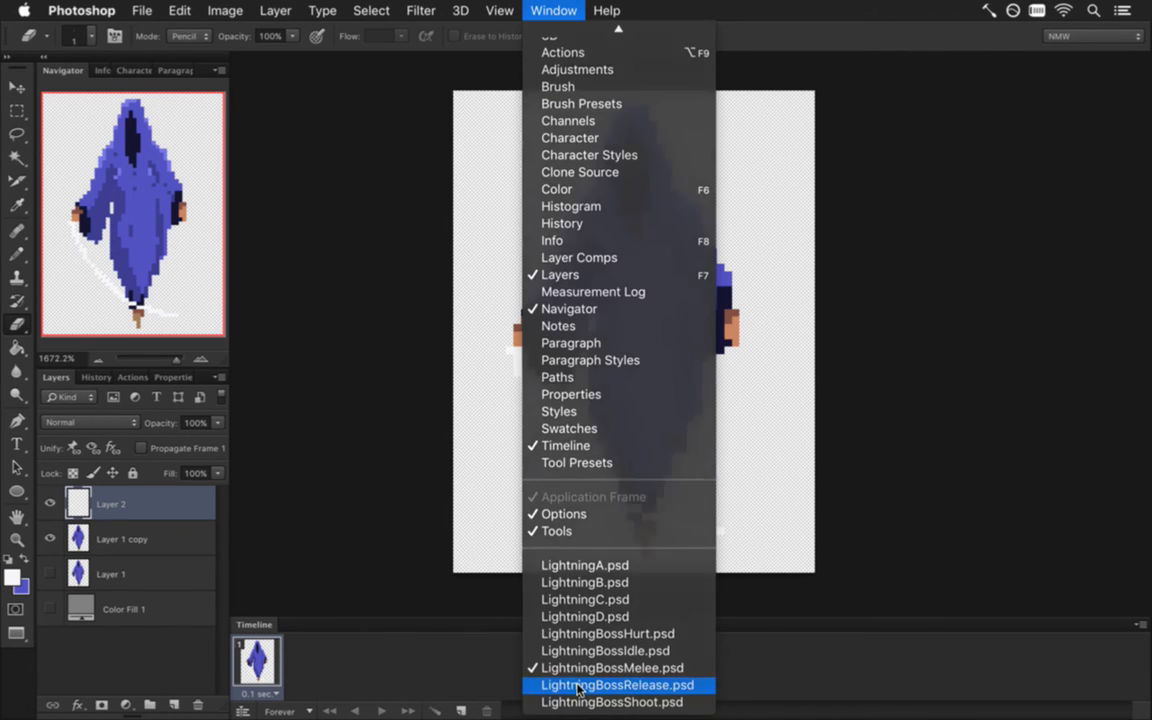
click(586, 686)
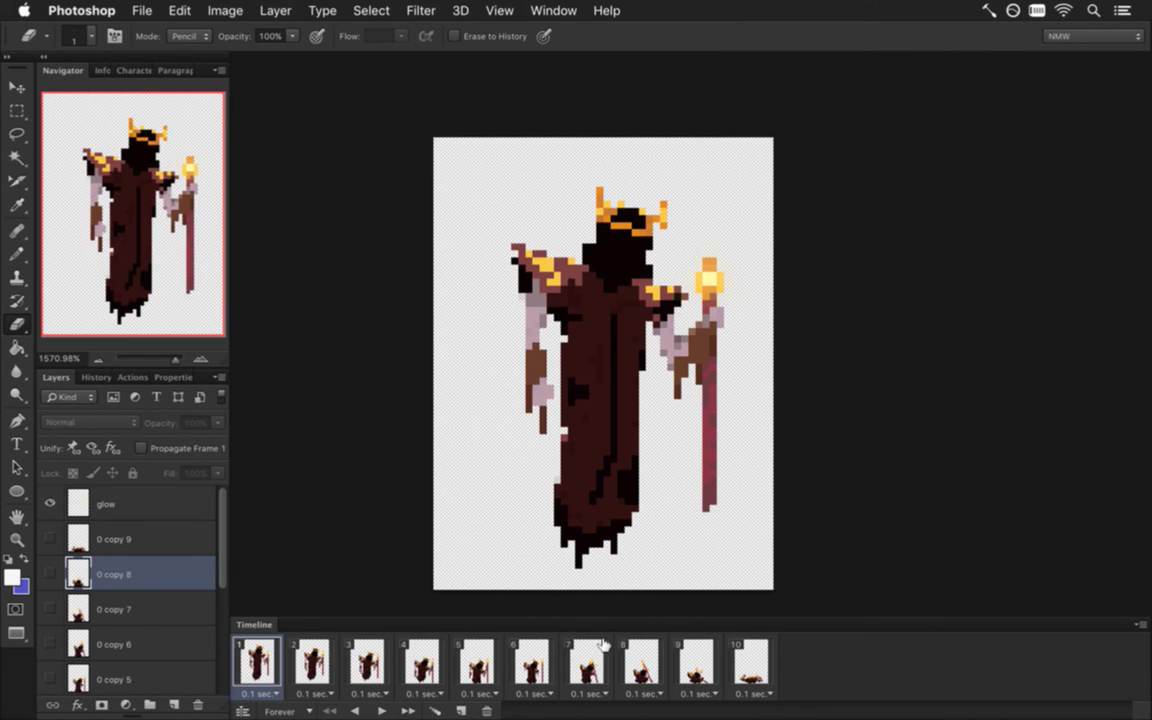
click(750, 662)
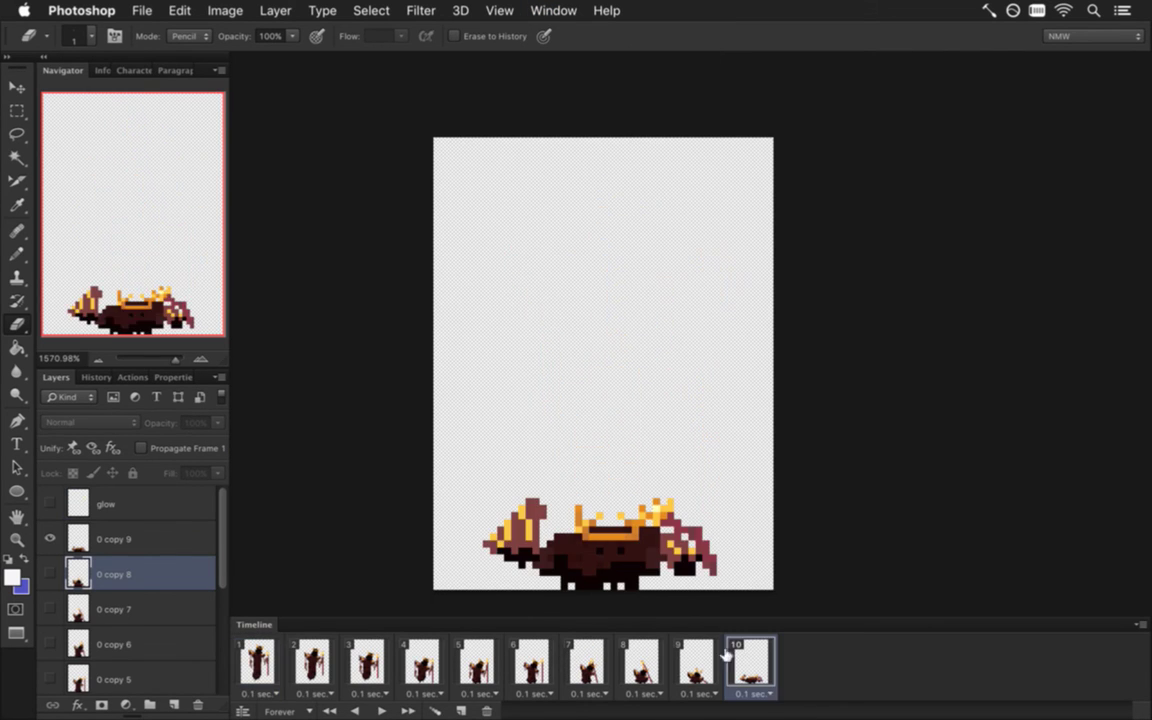
click(486, 709)
click(486, 709)
click(486, 709)
click(486, 709)
click(486, 709)
click(486, 709)
click(486, 709)
click(486, 709)
click(486, 709)
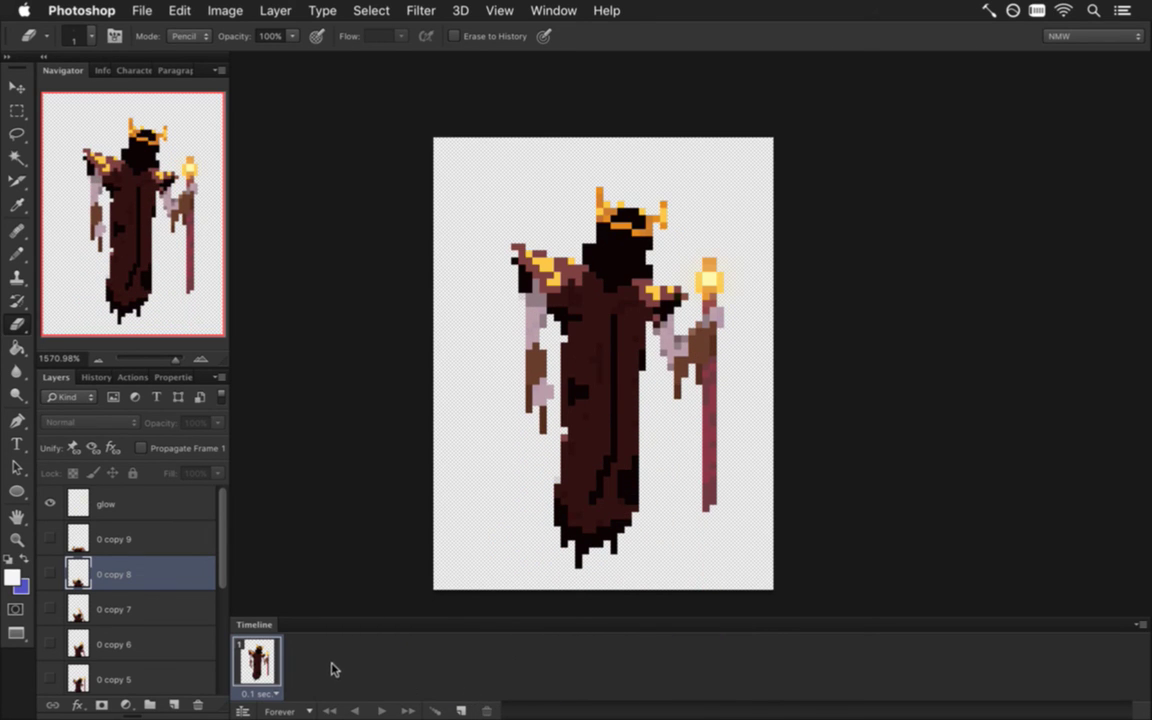
Delete the glow layer and all the old crowned character's layers, leaving only Color Fill 1
click(163, 505)
click(199, 703)
click(199, 703)
click(199, 703)
click(199, 703)
click(199, 702)
click(199, 702)
click(198, 701)
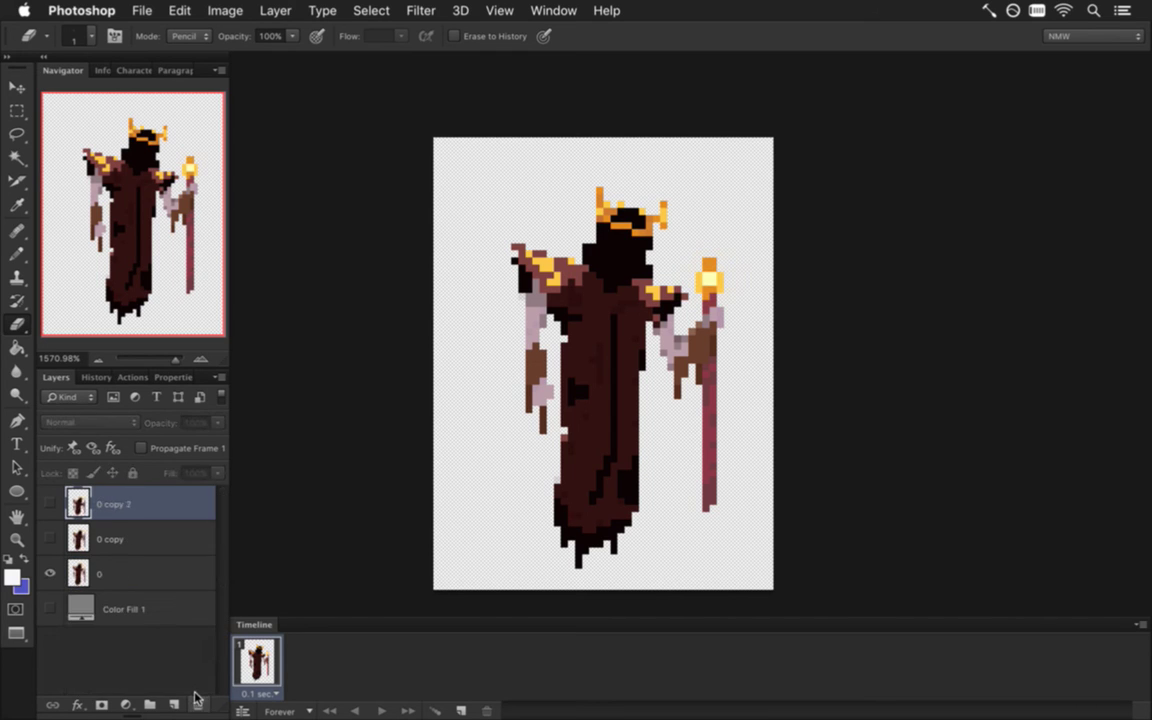
click(195, 693)
click(145, 503)
click(198, 705)
click(199, 703)
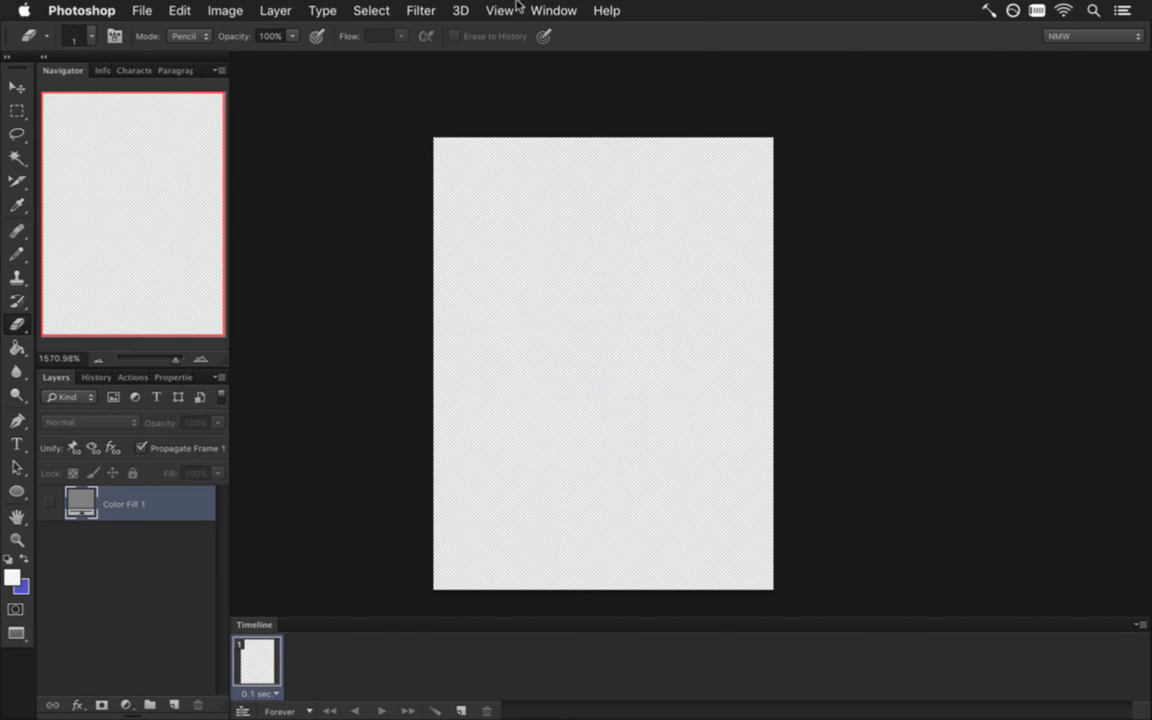
Copy the idle sprite on Layer 1 of LightningBossIdle.psd and go back to LightningBossRelease.psd
click(550, 10)
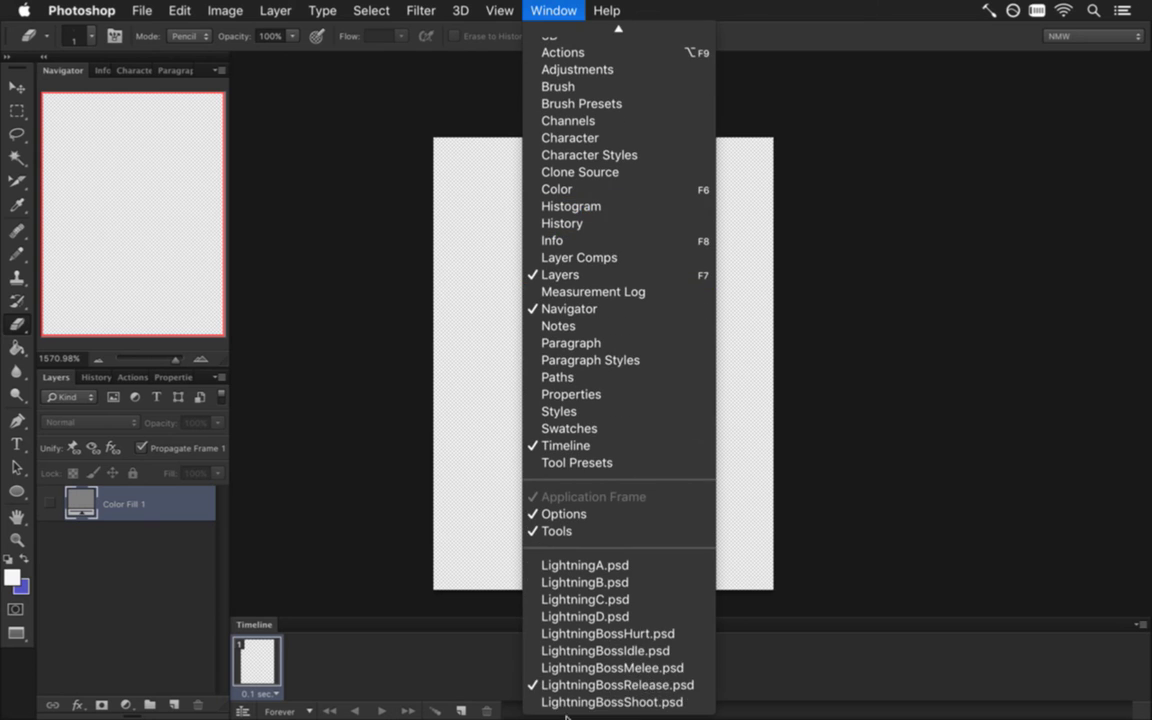
click(571, 645)
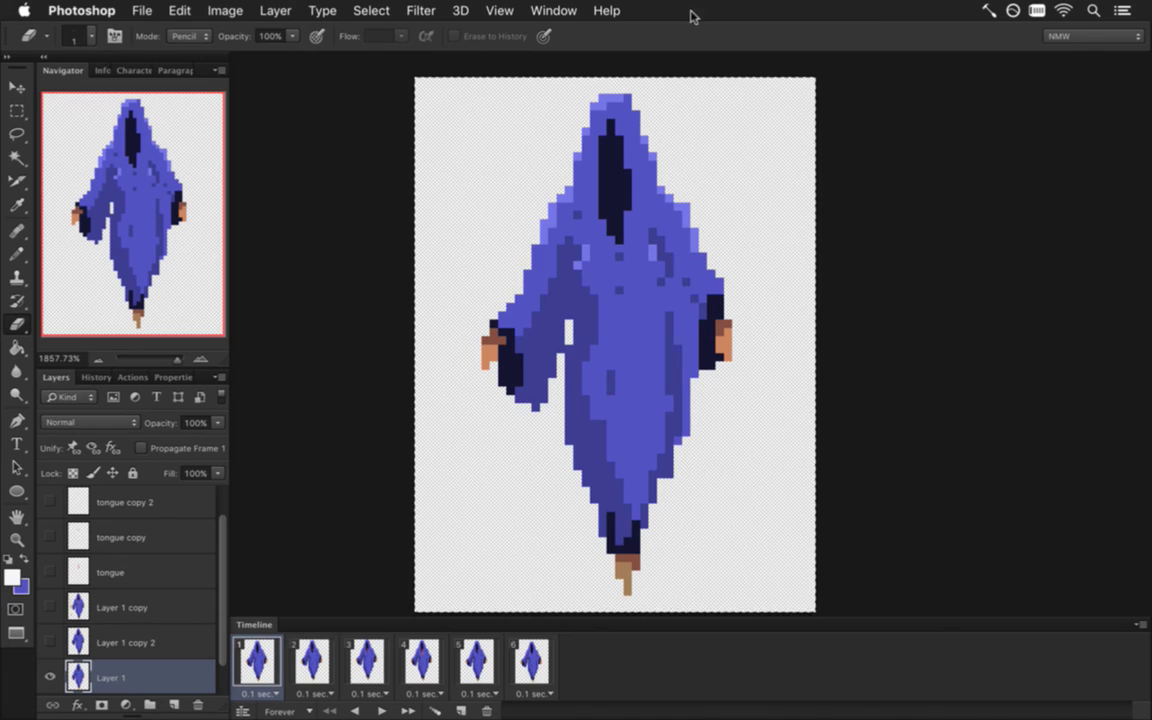
click(545, 11)
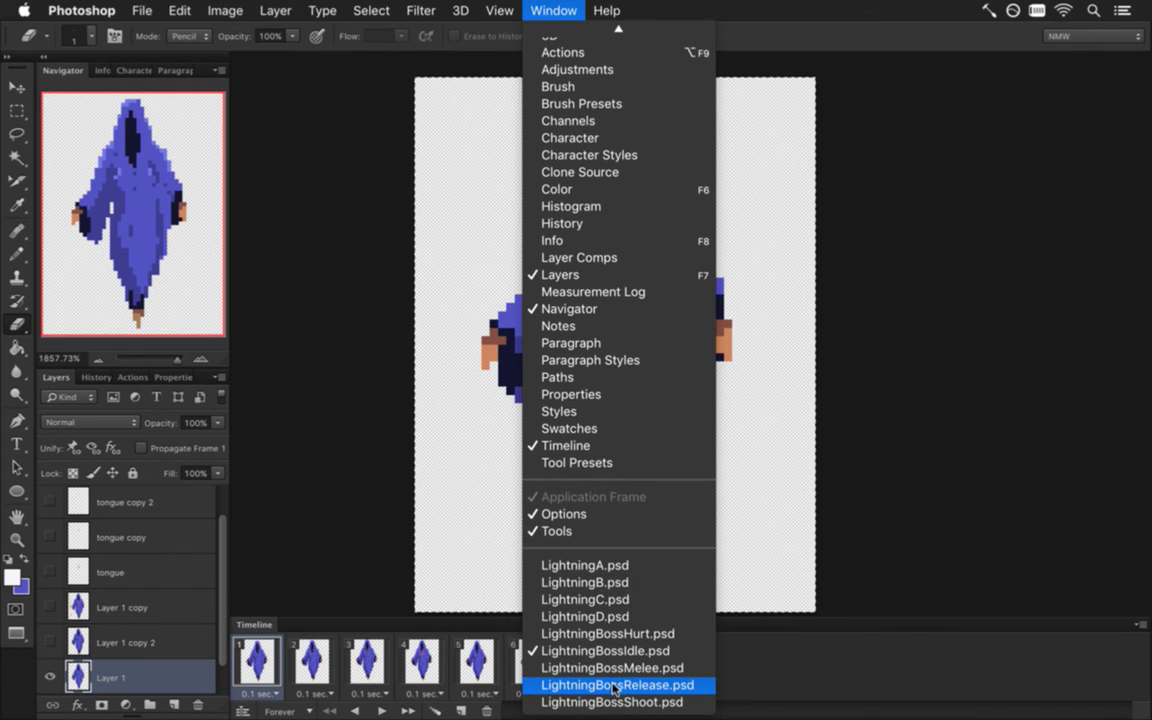
click(617, 685)
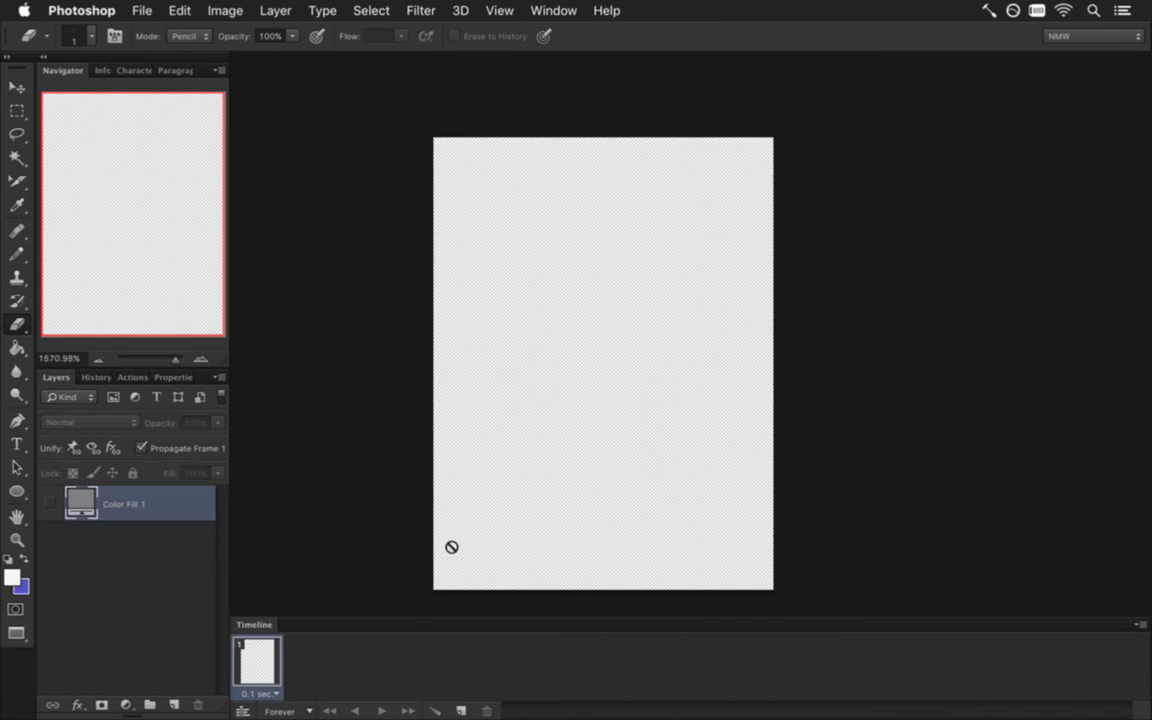
Paste the idle sprite, position it near the centre of the empty canvas and turn off Propagate Frame 1
key(v)
drag(607, 296, 624, 263)
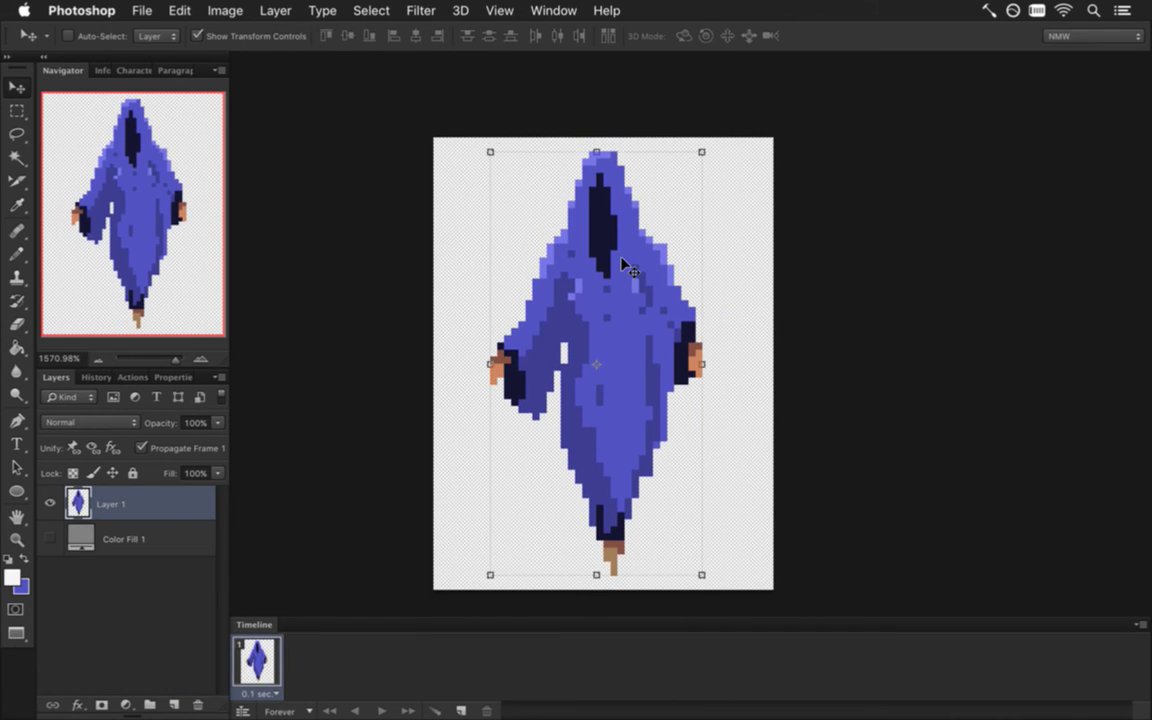
key(m)
drag(434, 271, 493, 333)
key(super+d)
click(143, 448)
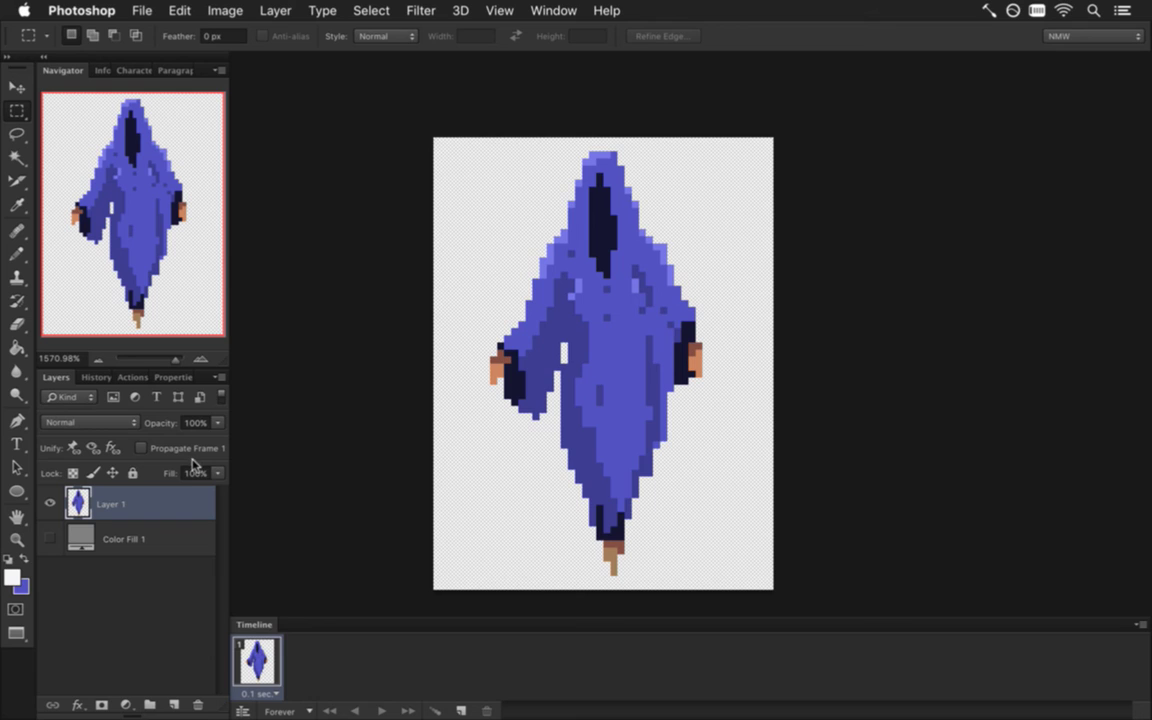
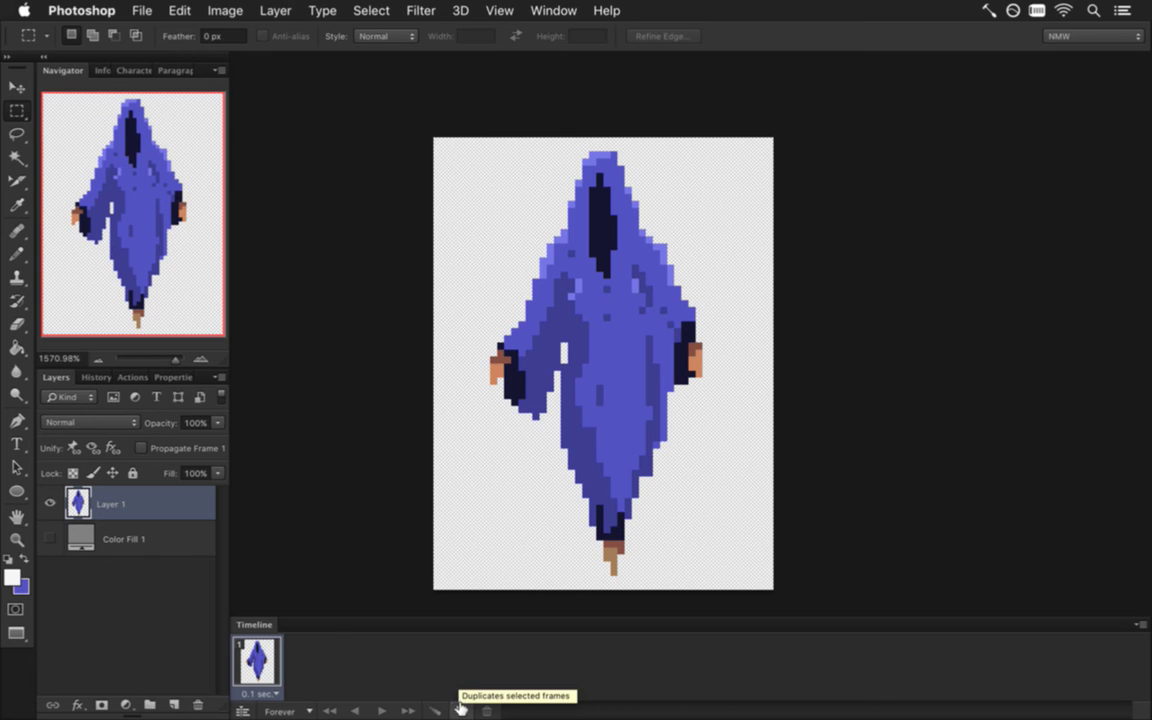
Duplicate the first animation frame to add a second frame
click(460, 709)
key(v)
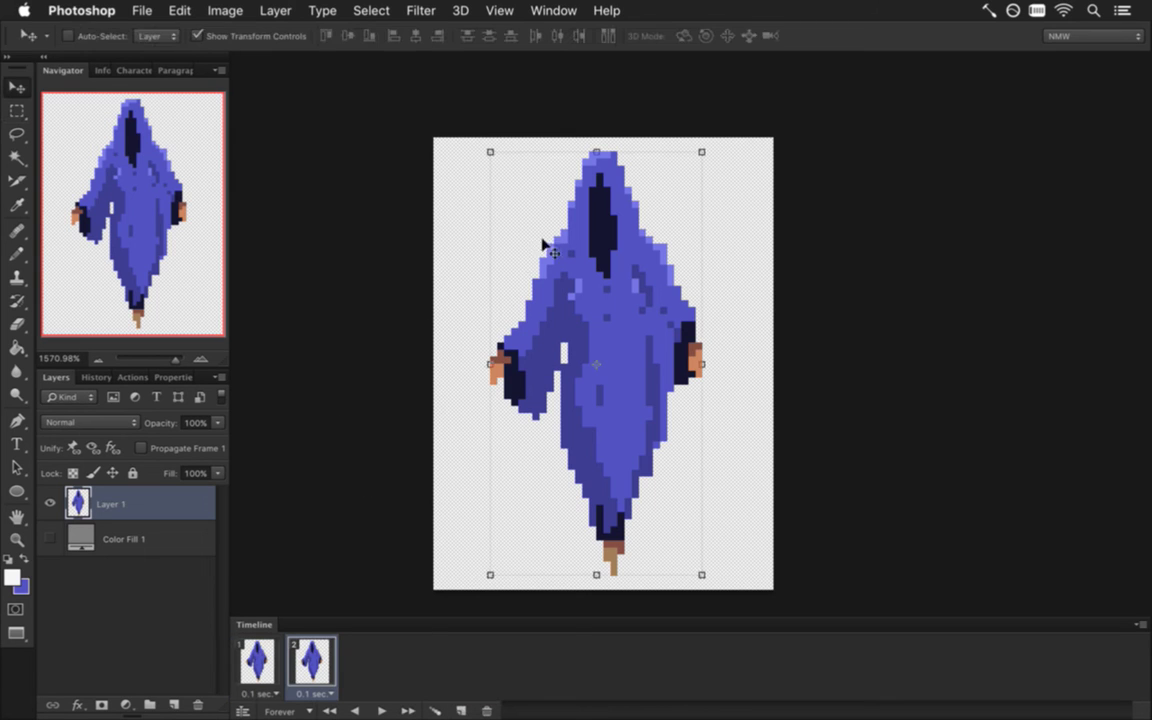
key(Down)
key(Down)
key(Down)
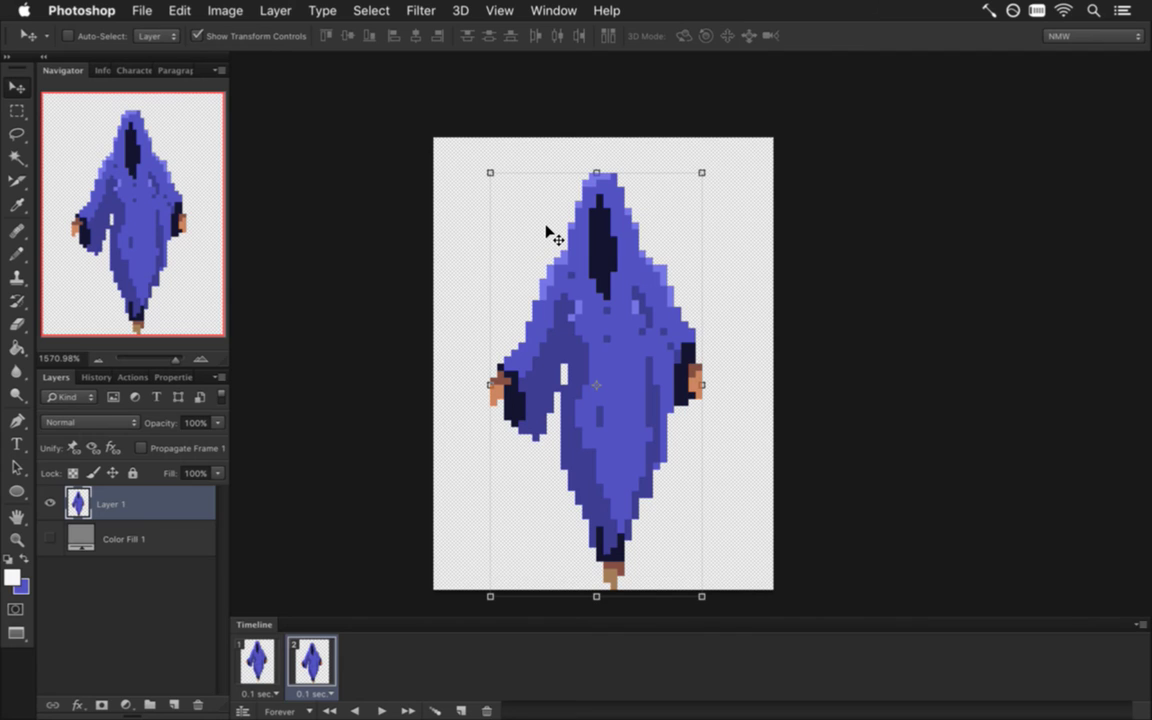
key(Up)
key(Up)
key(Up)
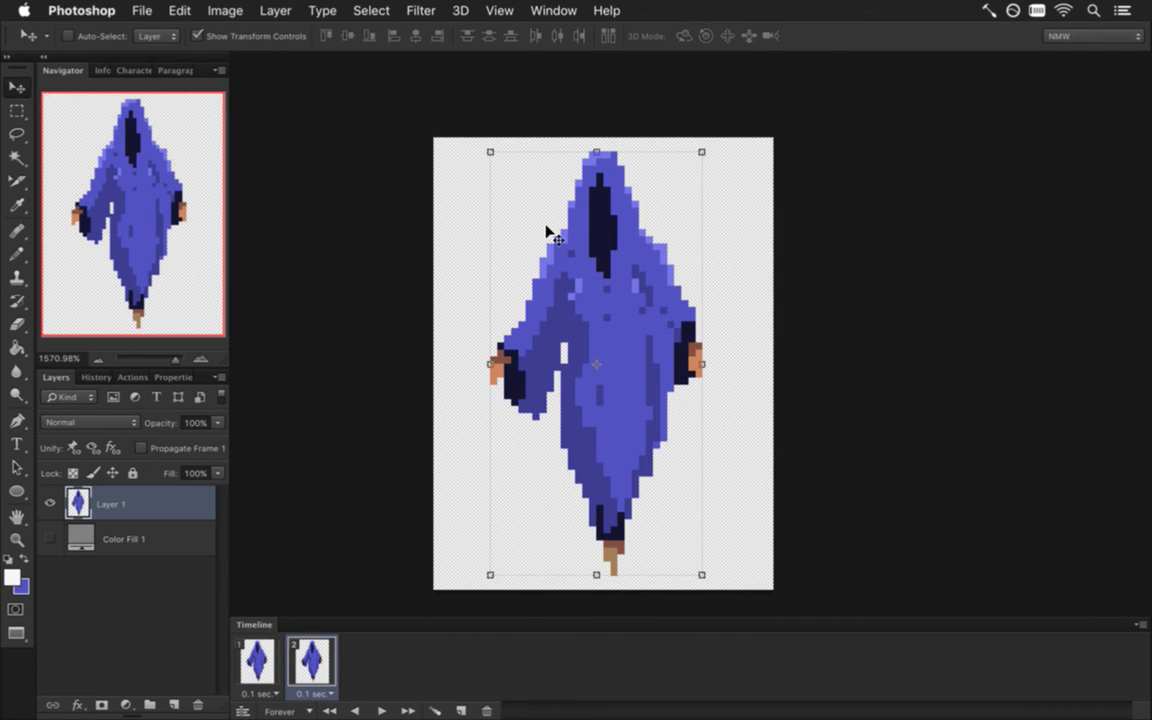
Duplicate the sprite layer for frame 2, lower the copy by six pixels and hide the original Layer 1
key(super+j)
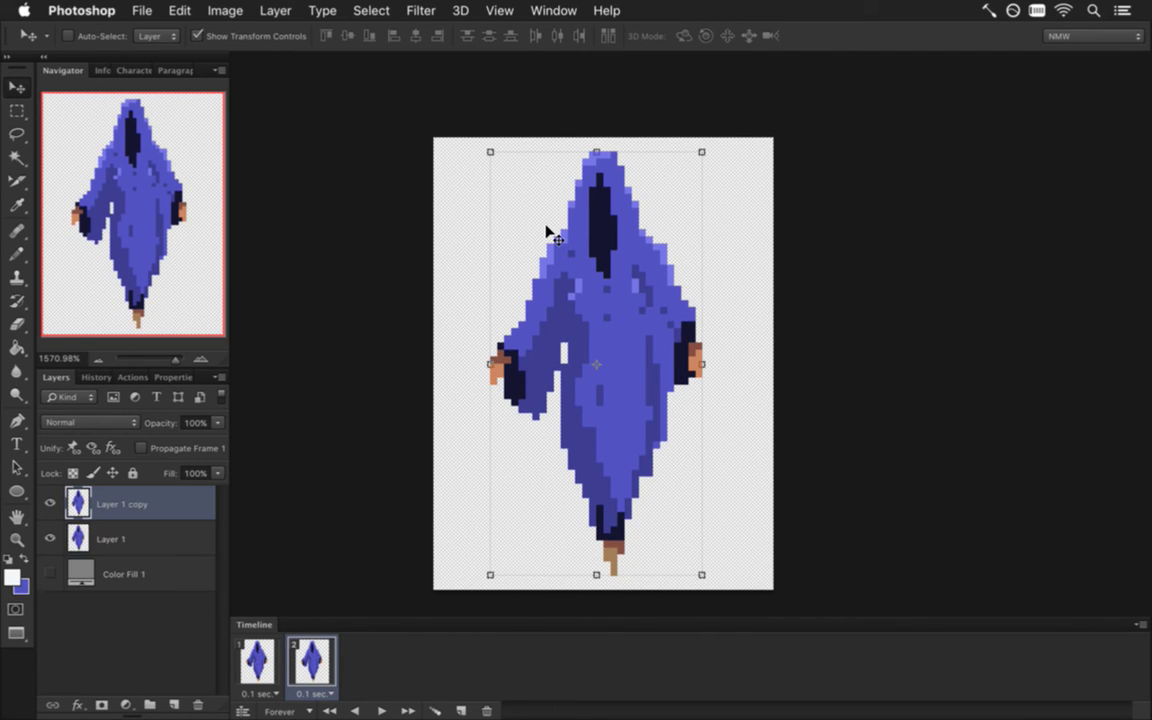
key(Down)
key(Down)
key(Down)
key(Down)
key(Down)
key(Down)
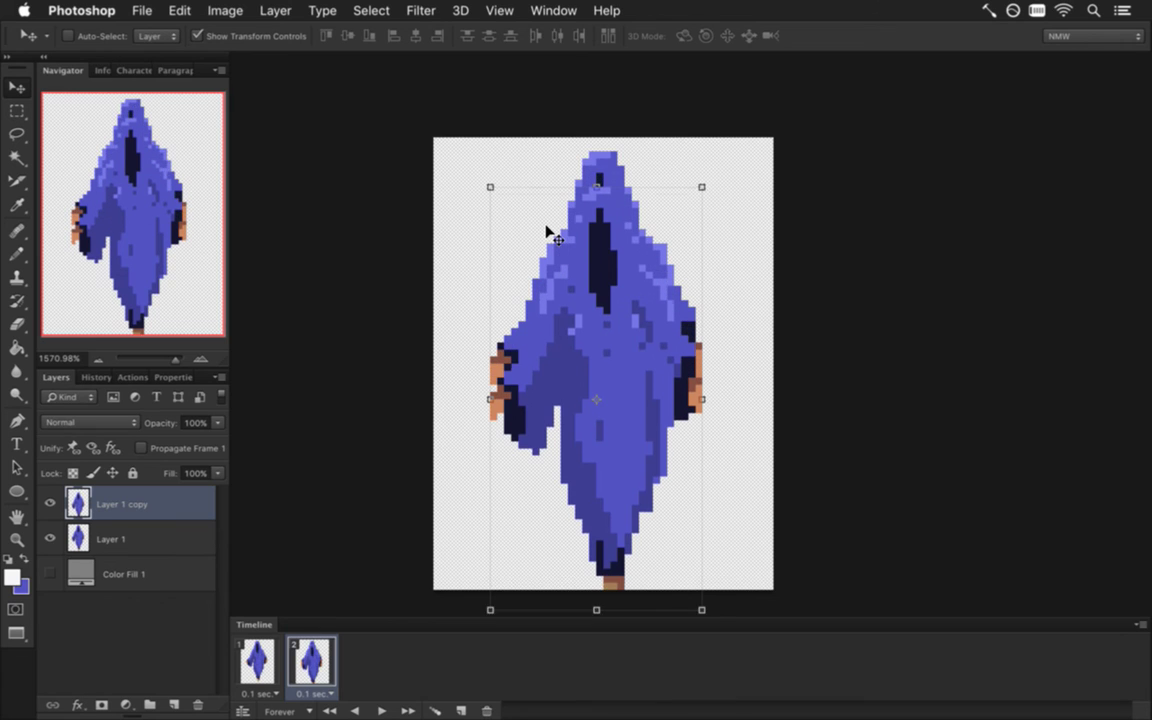
click(50, 539)
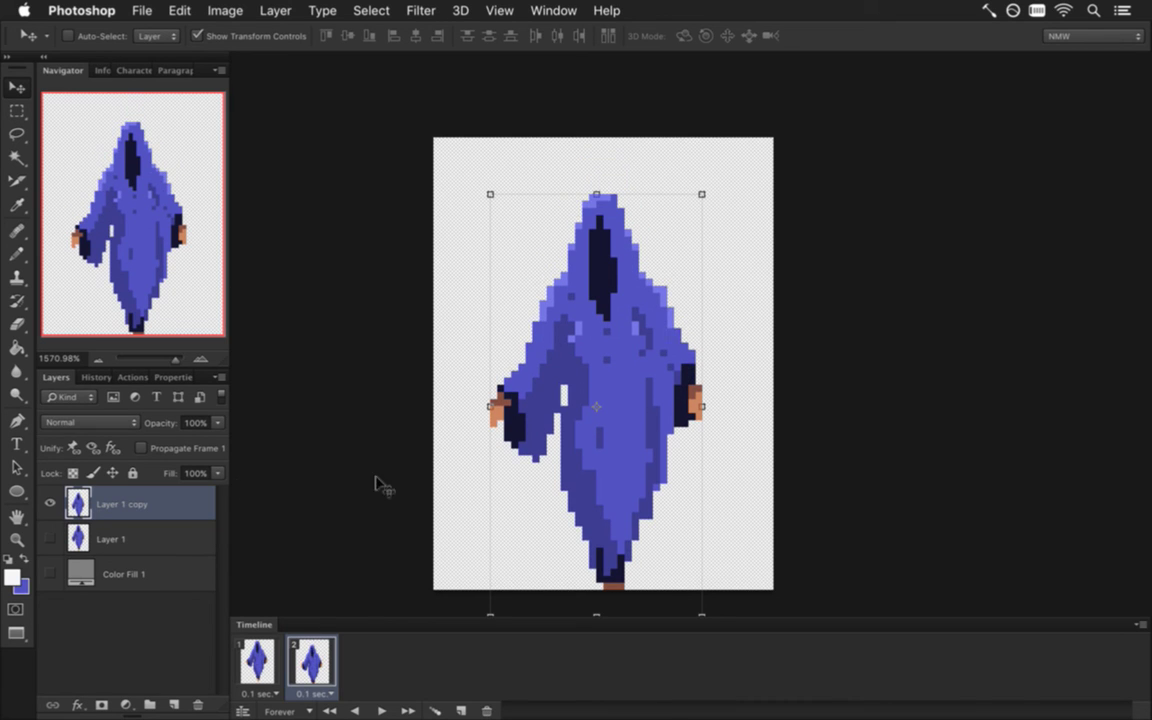
Erase the lowered robe's pointed tip and foot, and pencil a flared ragged hem in the sampled dark robe purple
key(e)
drag(587, 566, 618, 582)
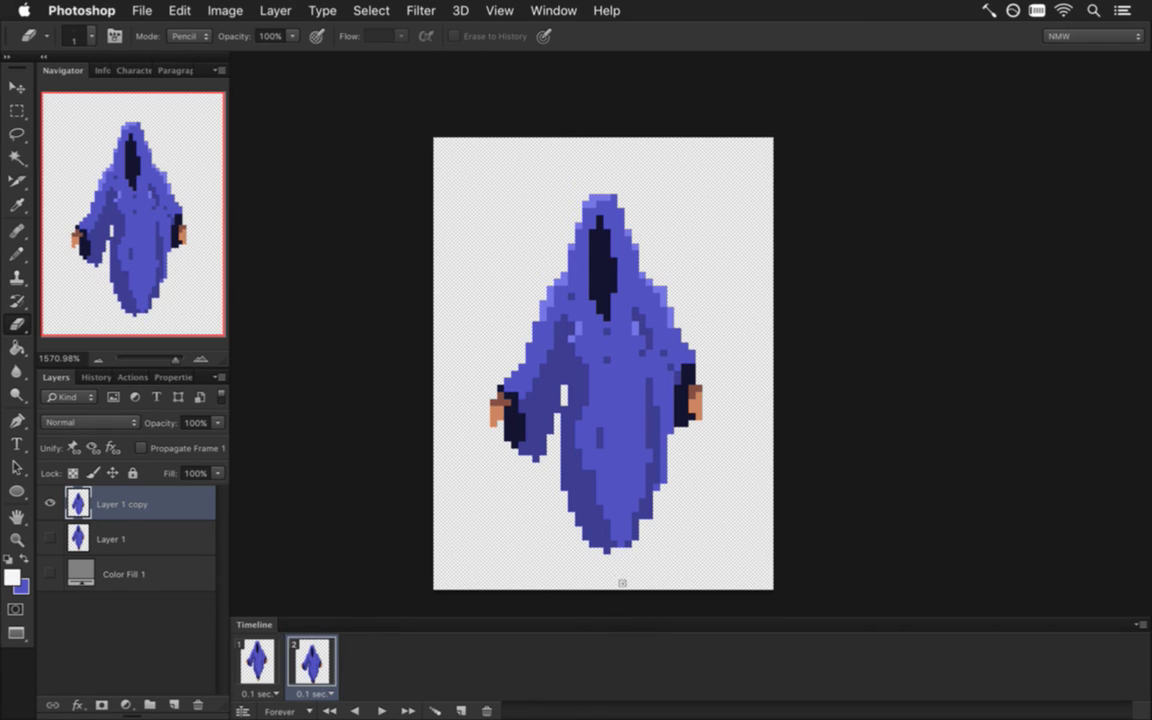
key(i)
click(596, 534)
key(b)
mouse_move(582, 538)
mouse_down()
mouse_move(586, 550)
mouse_move(656, 543)
mouse_up()
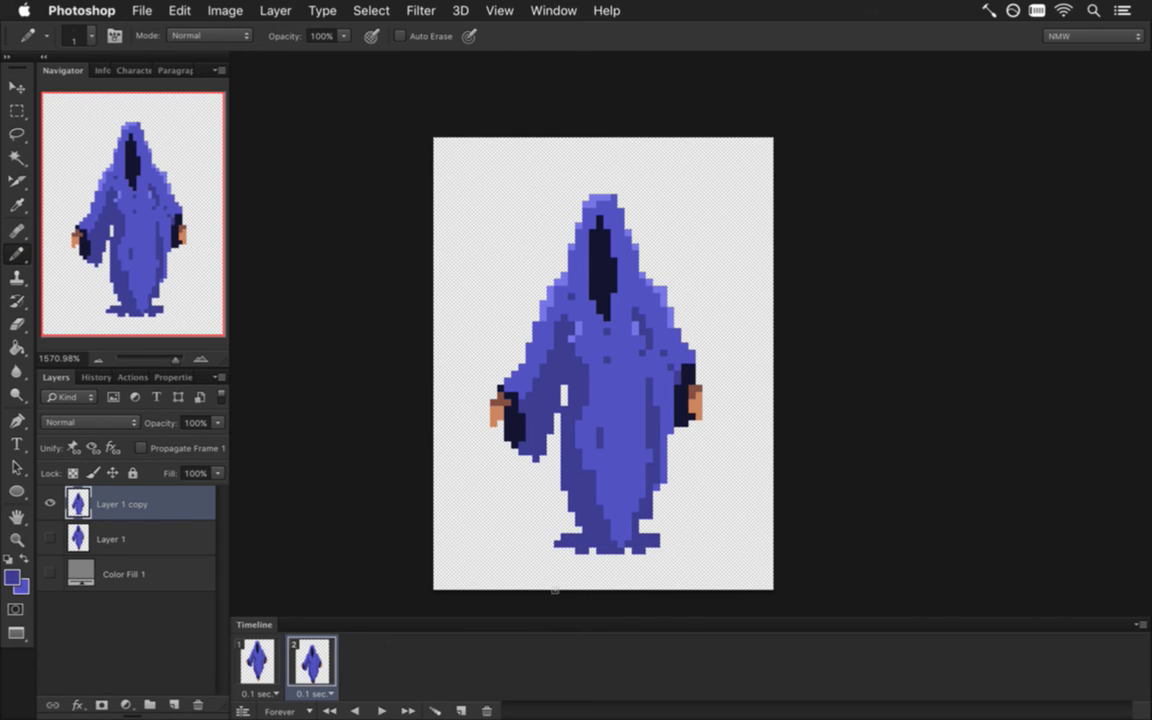
Add a third frame from frame 2 and duplicate the lowered sprite layer, hiding Layer 1 copy in that frame
click(461, 710)
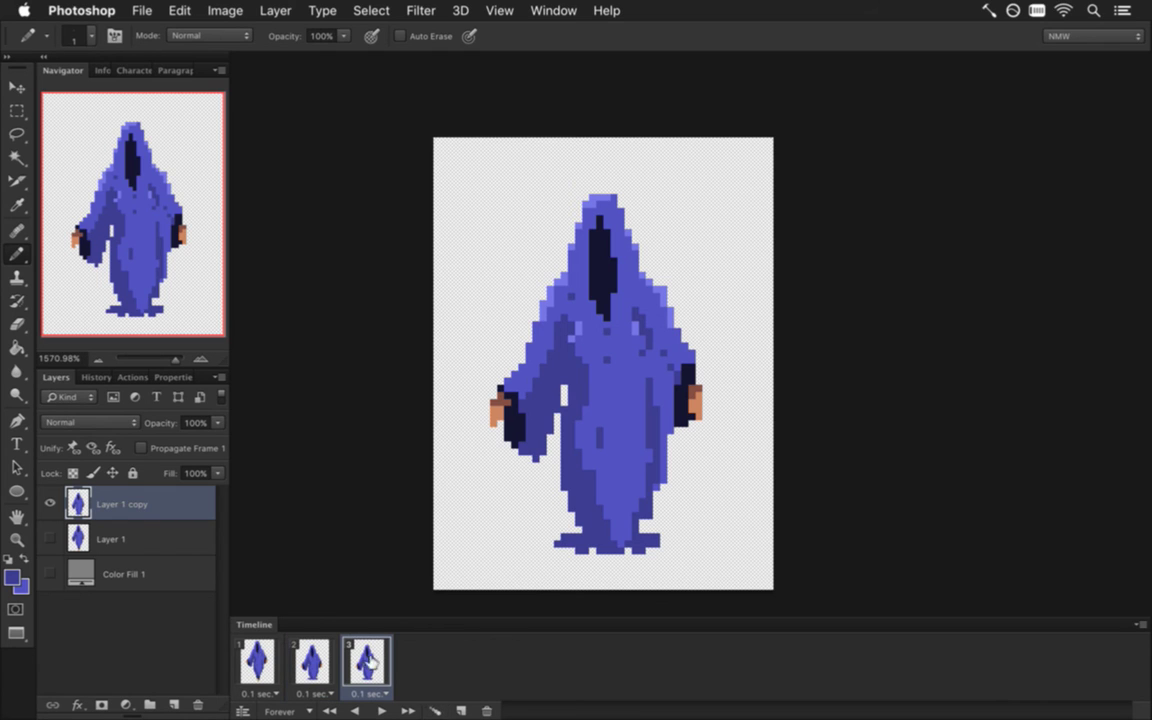
key(super+j)
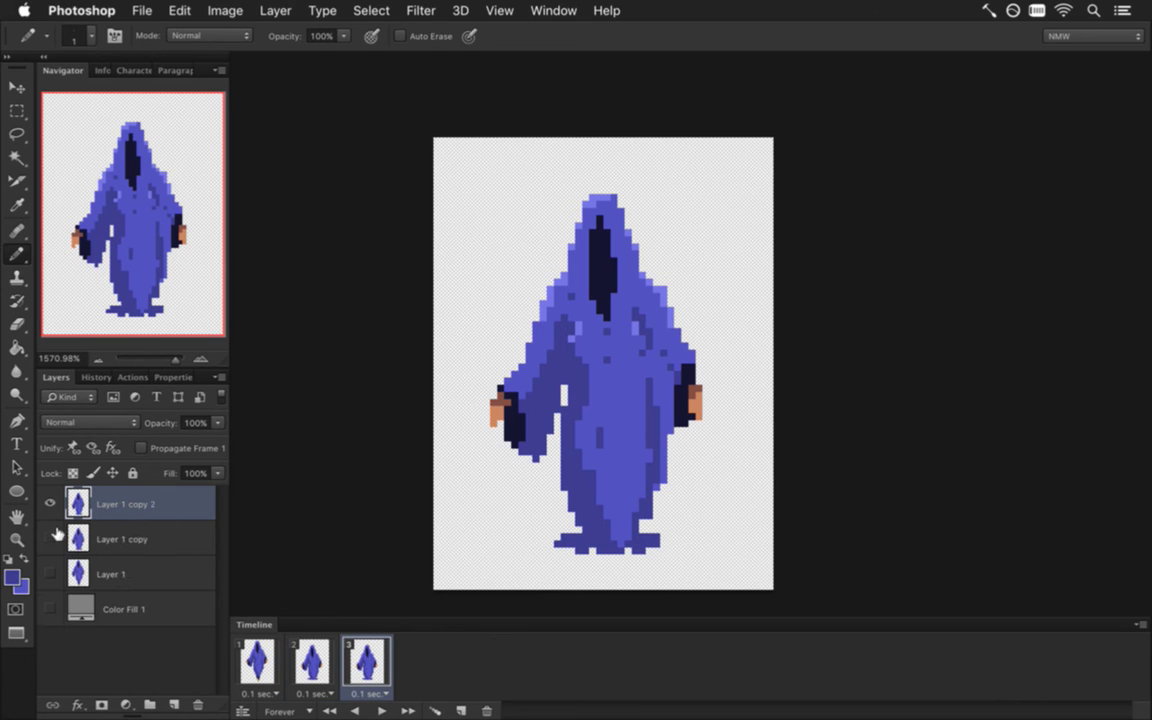
key(v)
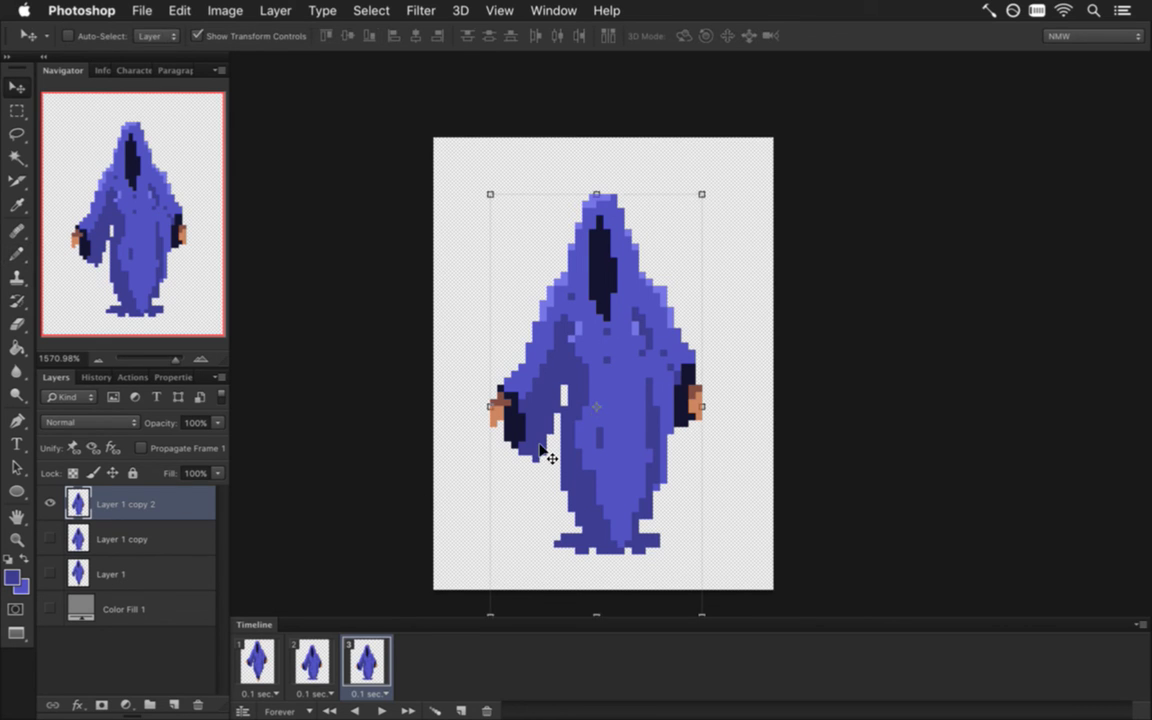
Lower the sprite in frame 3 by about six pixels and erase its flared hem at the canvas bottom
key(Down)
key(Down)
key(Down)
key(Down)
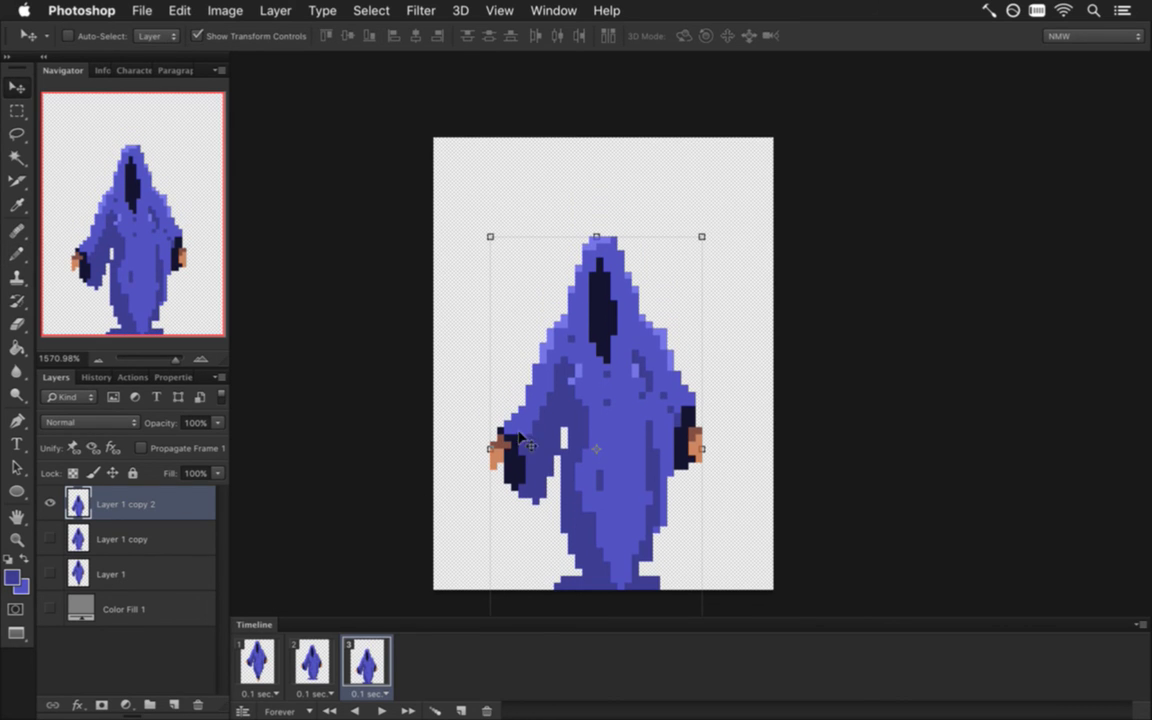
key(e)
mouse_move(600, 575)
mouse_down()
mouse_move(548, 601)
mouse_move(582, 597)
mouse_move(568, 593)
mouse_move(612, 605)
mouse_move(651, 585)
mouse_move(615, 583)
mouse_move(655, 595)
mouse_up()
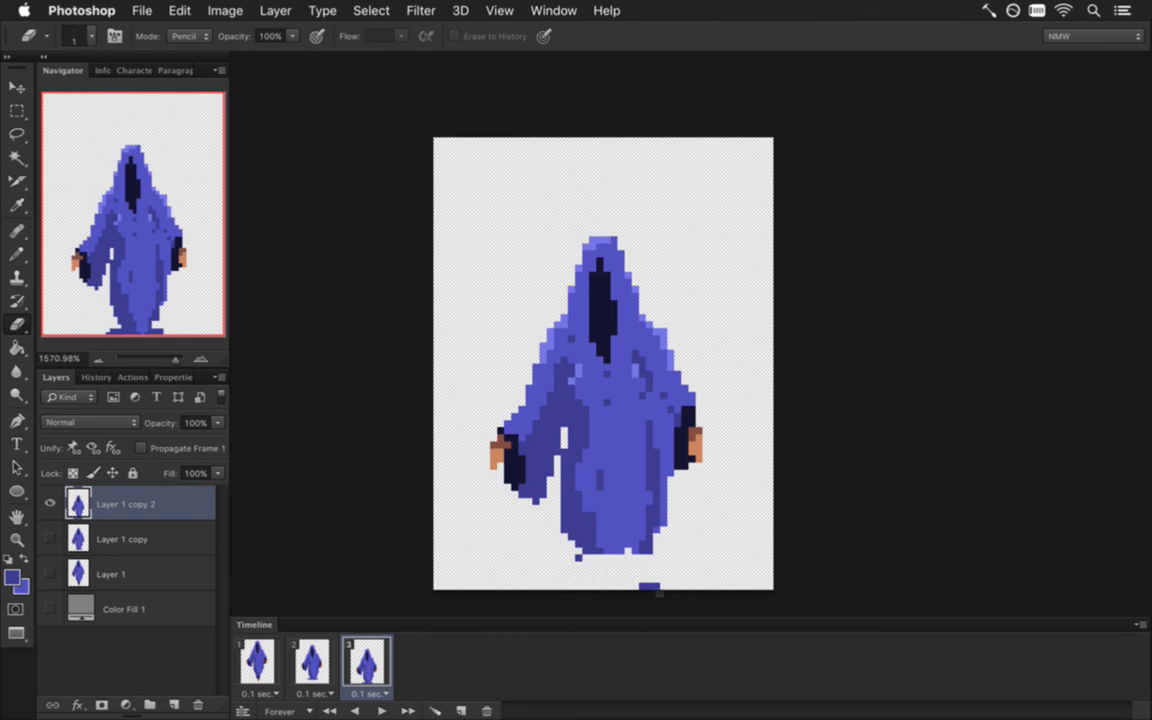
Pencil a wide puddled hem around the base of frame 3's robe and fill its gaps with the sampled dark purple
key(i)
key(b)
mouse_move(533, 532)
mouse_down()
mouse_move(655, 572)
mouse_move(707, 550)
mouse_move(699, 528)
mouse_move(661, 543)
mouse_move(678, 557)
mouse_move(628, 566)
mouse_up()
key(g)
click(680, 552)
key(b)
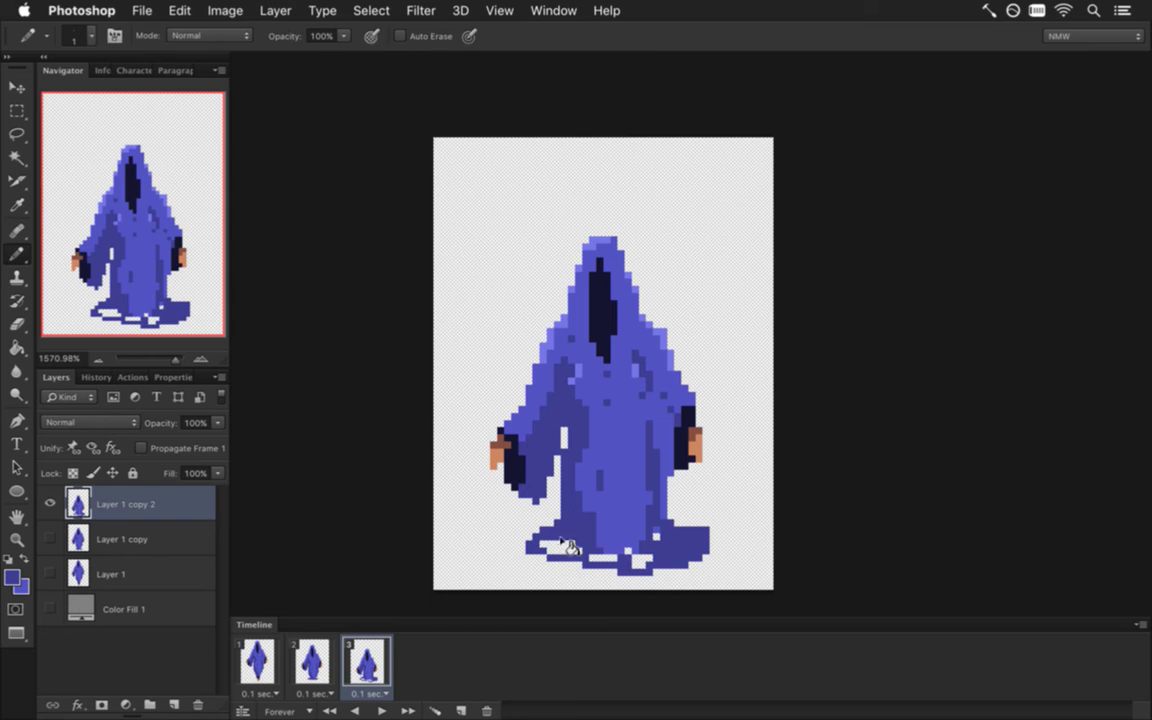
key(g)
click(555, 547)
click(650, 545)
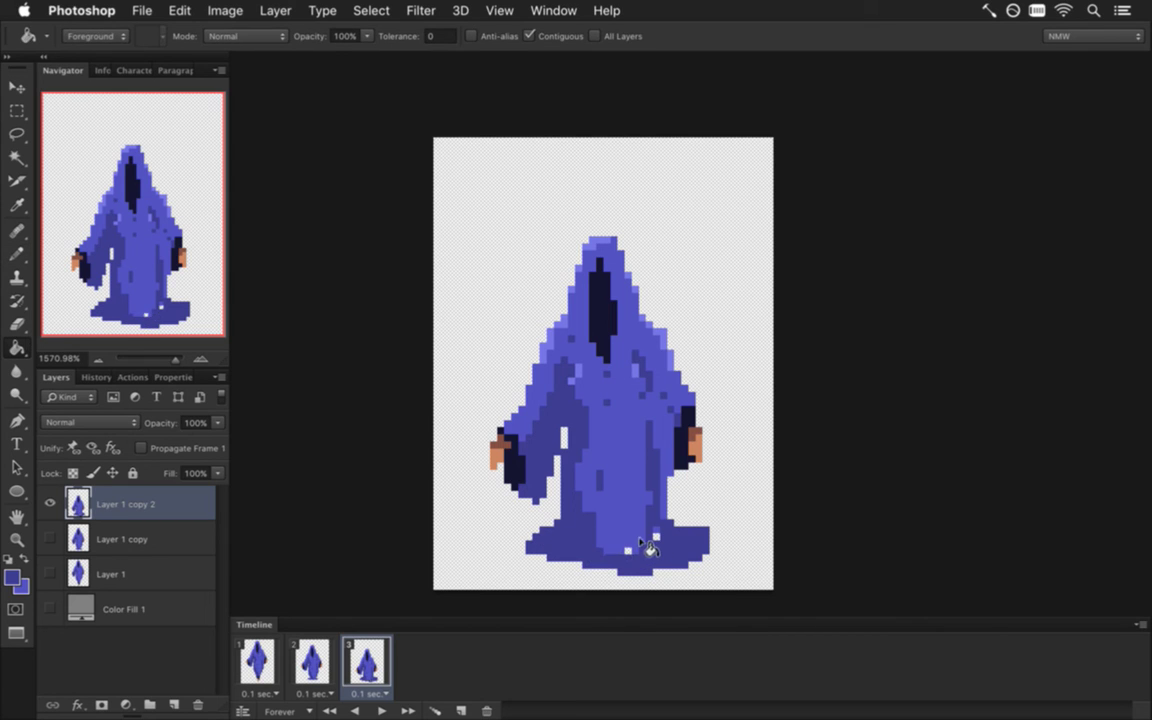
key(b)
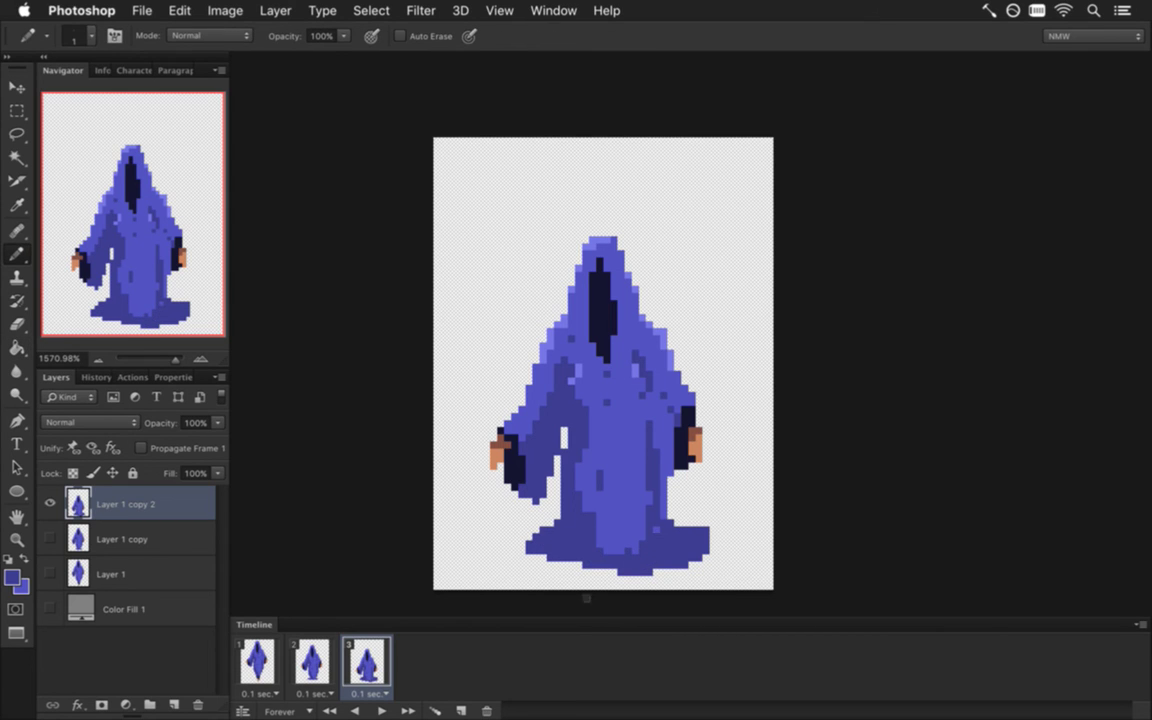
Compare frames 1, 2 and 3 to examine how the robe sinks from one to the next
click(323, 650)
click(367, 660)
click(319, 661)
click(373, 668)
click(259, 660)
click(315, 660)
click(366, 660)
click(312, 660)
click(366, 660)
Add a fourth frame from frame 3 and duplicate the sprite layer, hiding Layer 1 copy 2 in that frame
click(461, 708)
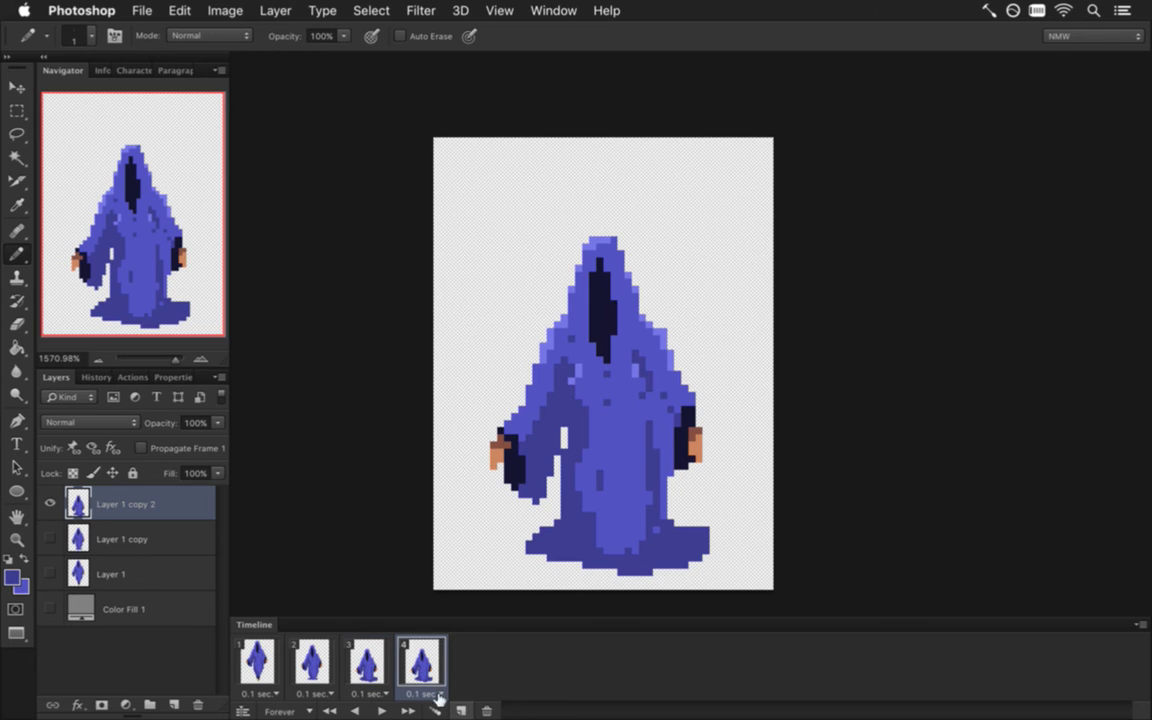
key(super+j)
click(50, 539)
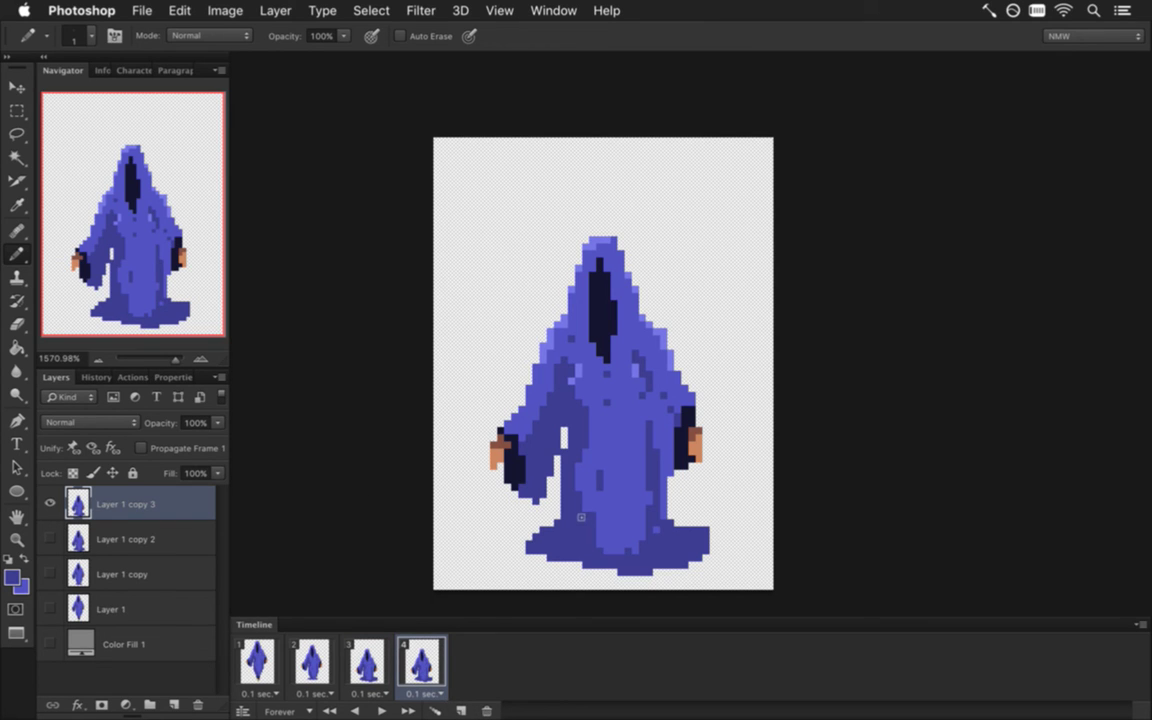
Select frame 4's robe above the puddled hem, lower it by about six pixels and deselect
key(m)
drag(461, 214, 726, 490)
key(v)
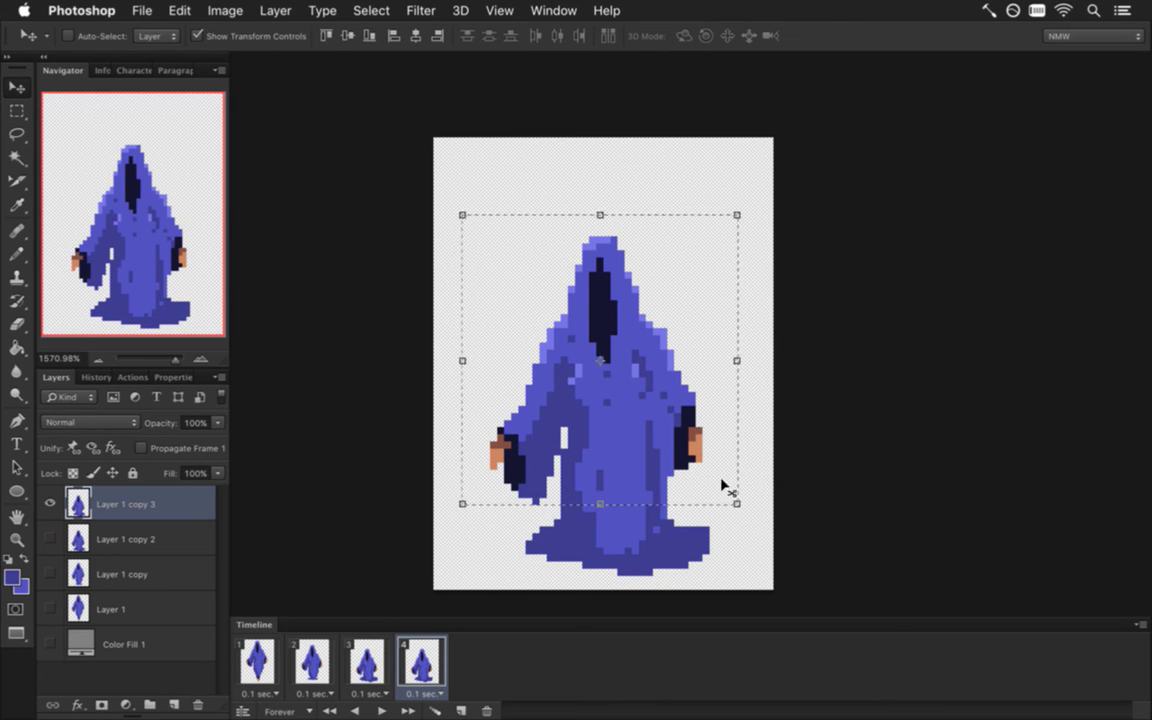
key(Down)
key(Down)
key(Down)
key(Down)
key(Down)
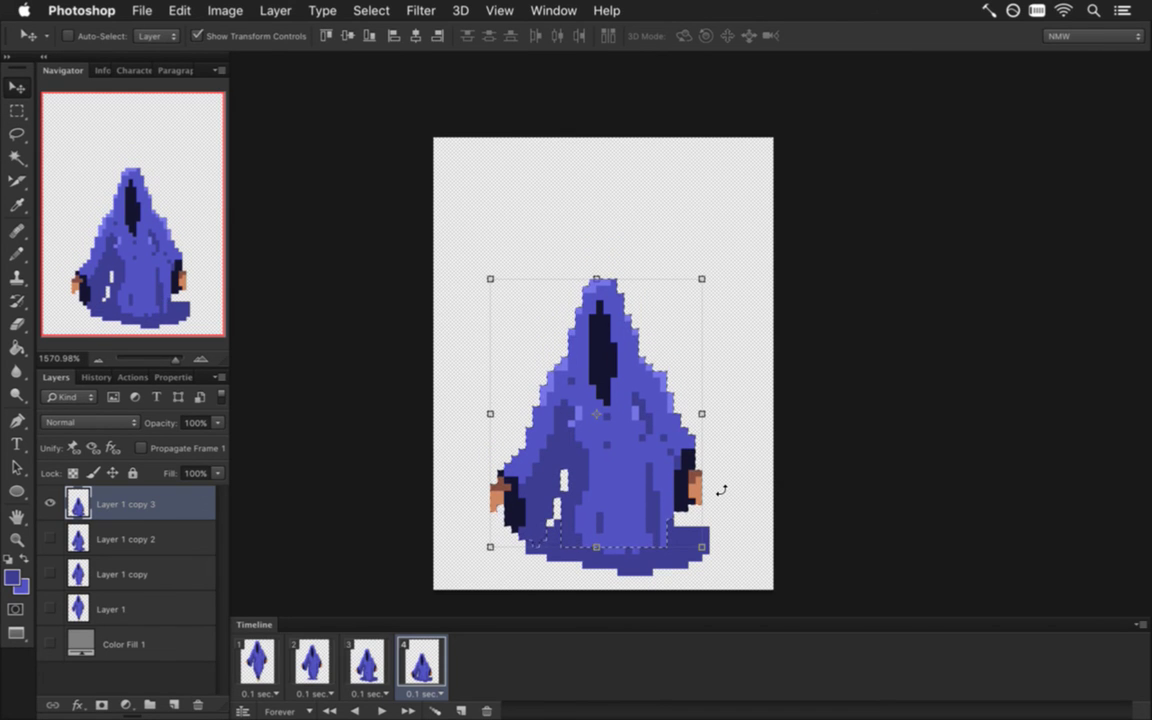
key(m)
key(ctrl+d)
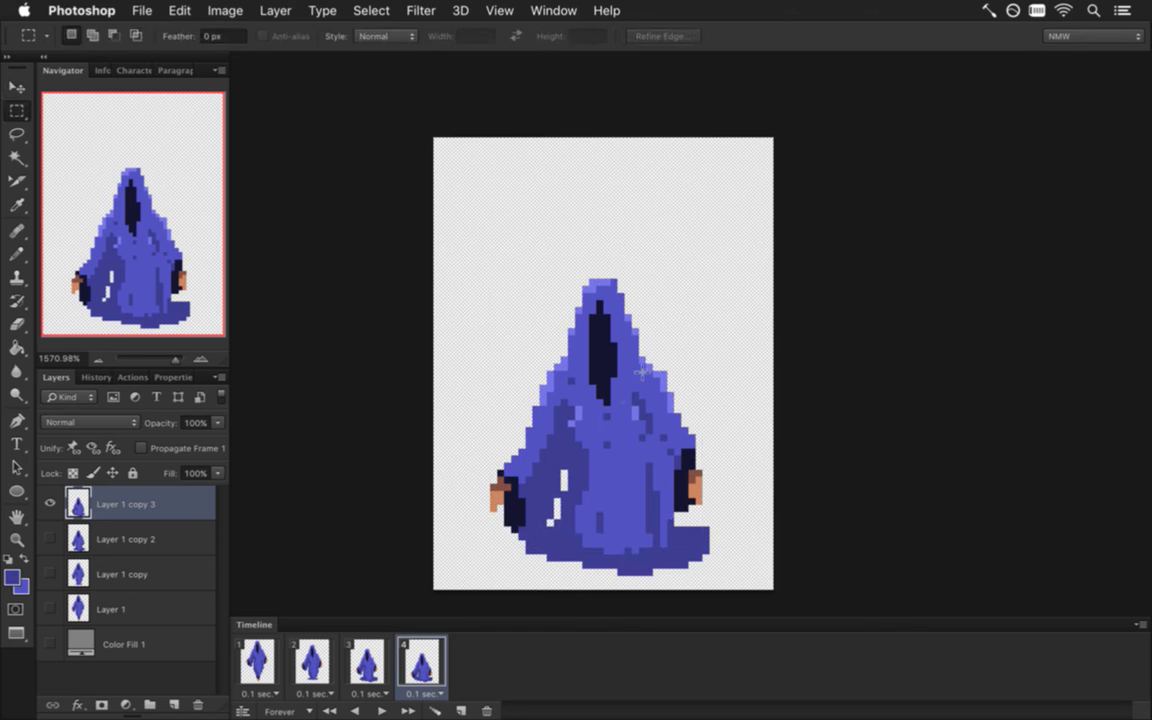
Extend and round the puddled hem of frame 4 with pencil strokes in the sampled dark purple
key(i)
key(b)
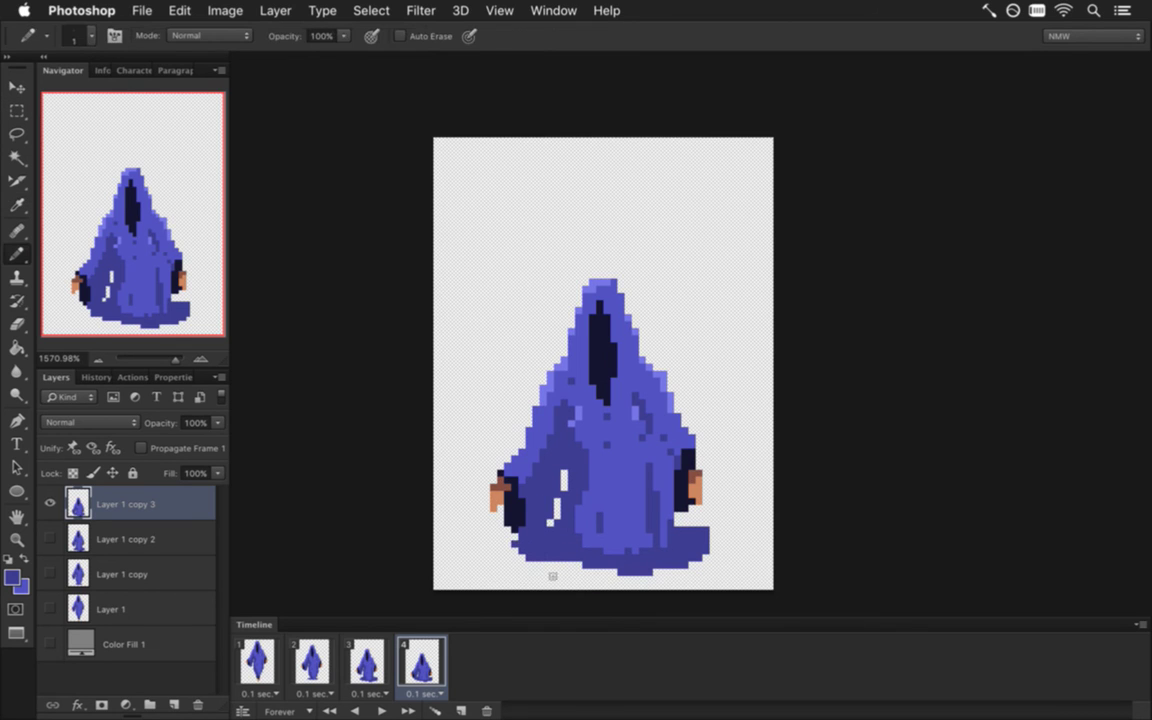
drag(571, 572, 608, 572)
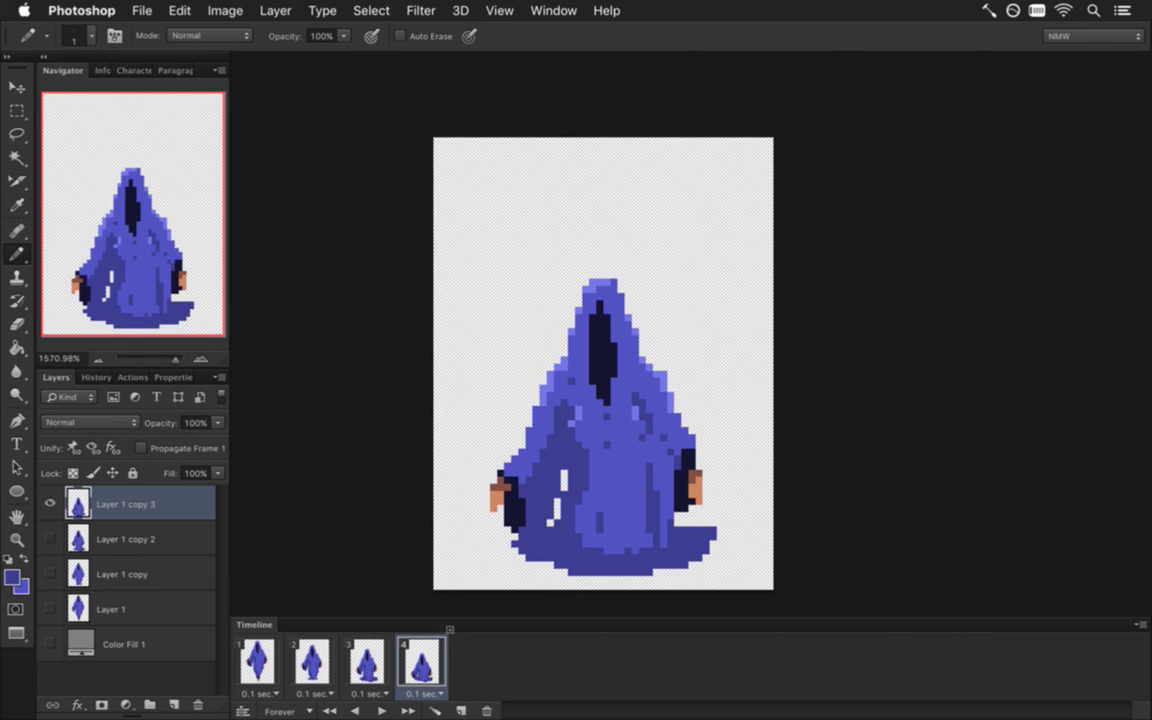
Add a fifth frame from frame 4 and duplicate the sprite layer, hiding Layer 1 copy 3 in that frame
click(461, 711)
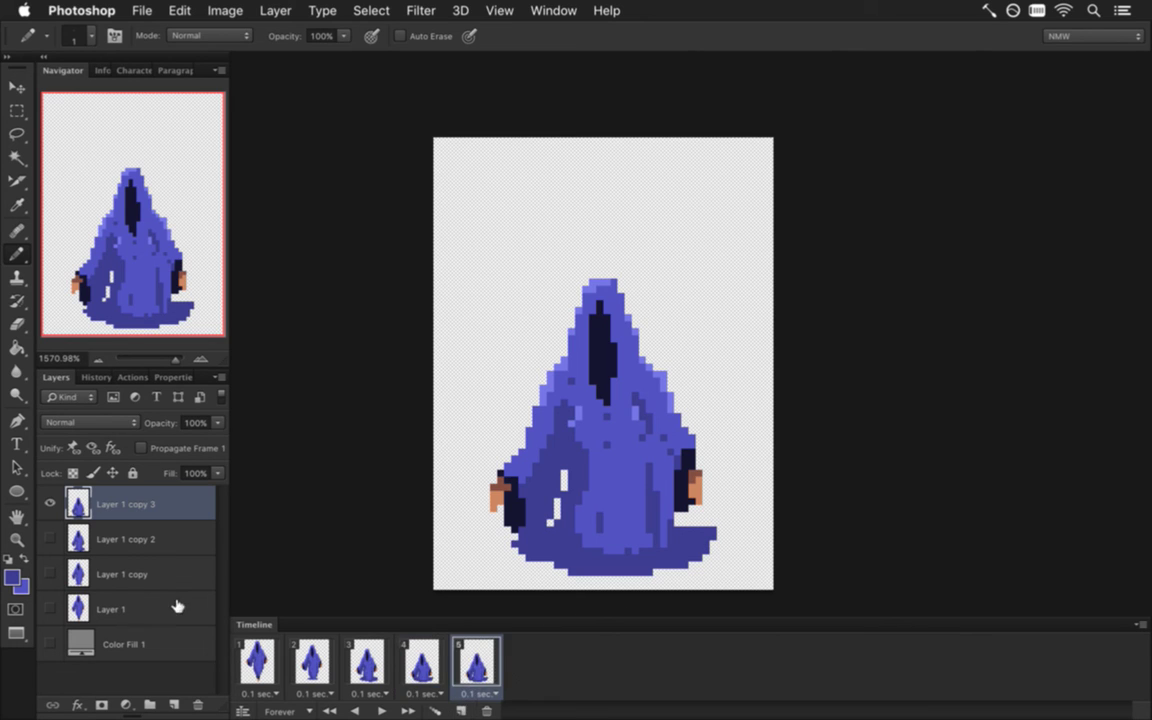
key(super+j)
click(50, 539)
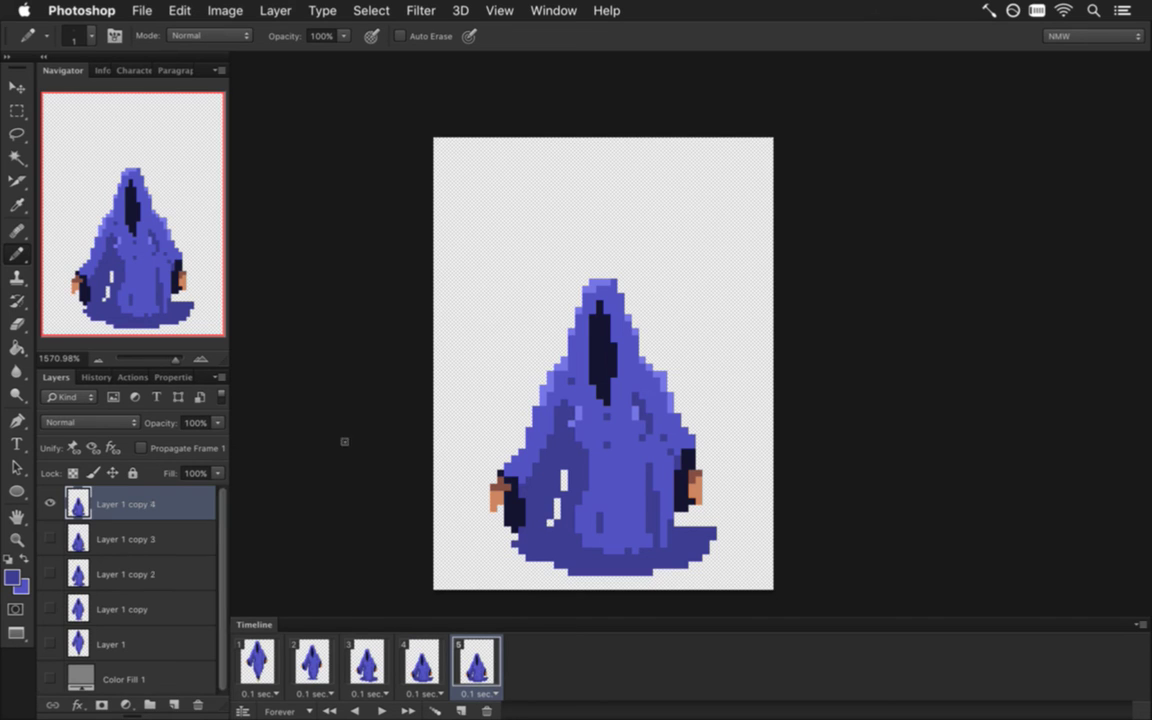
Select frame 5's robe and hands above the hem and lower them by about four pixels
key(m)
mouse_move(434, 221)
mouse_down()
mouse_move(506, 320)
mouse_move(712, 507)
mouse_move(727, 507)
mouse_up()
key(v)
key(Down)
key(Down)
key(Down)
key(Down)
key(Down)
key(Down)
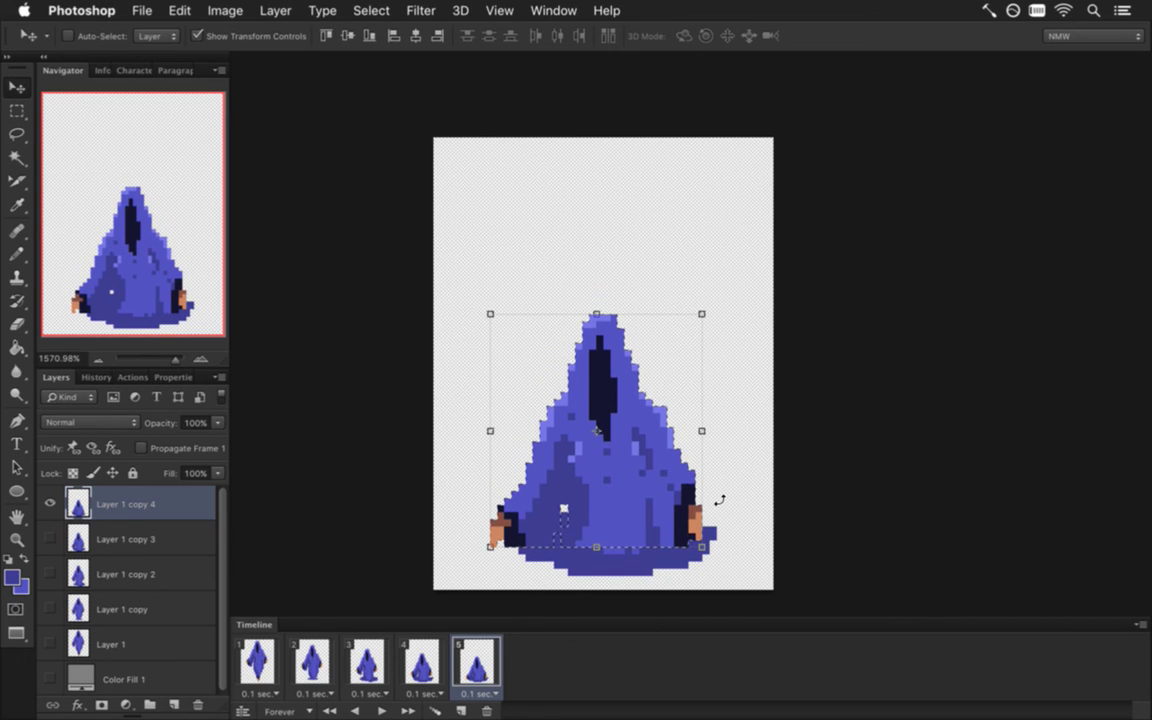
key(Up)
key(Up)
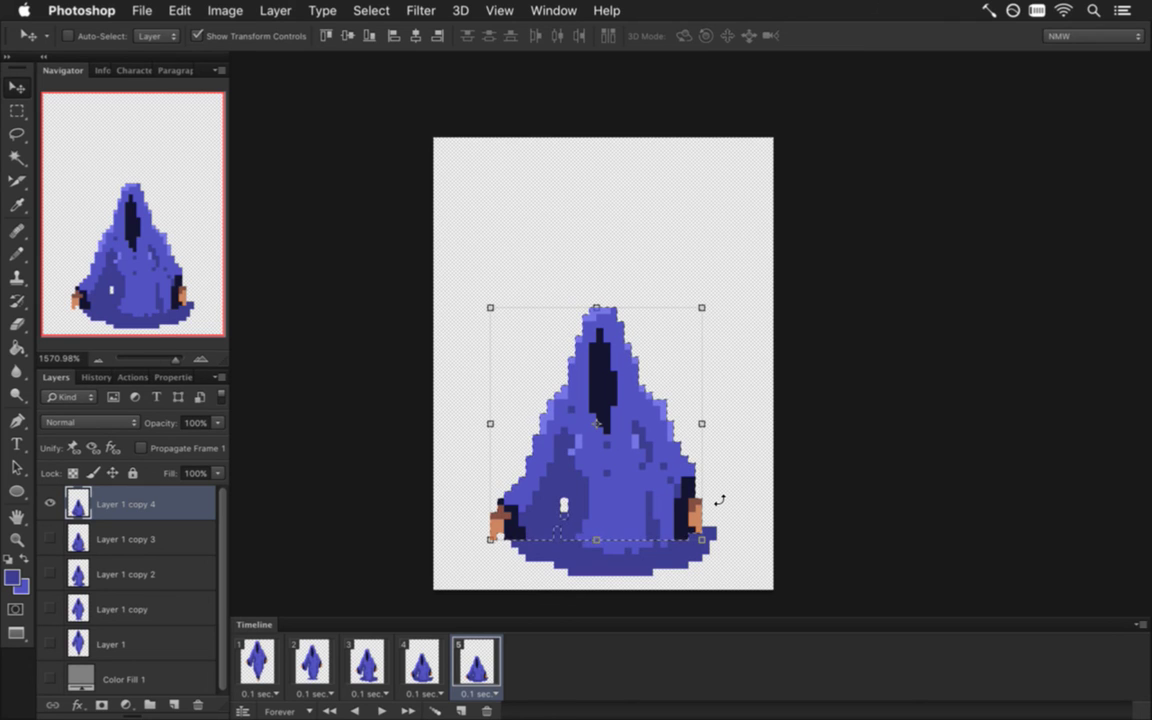
Reselect the upper robe and hands in frame 5, lower them one more pixel and deselect
key(m)
drag(461, 258, 703, 533)
key(v)
key(Down)
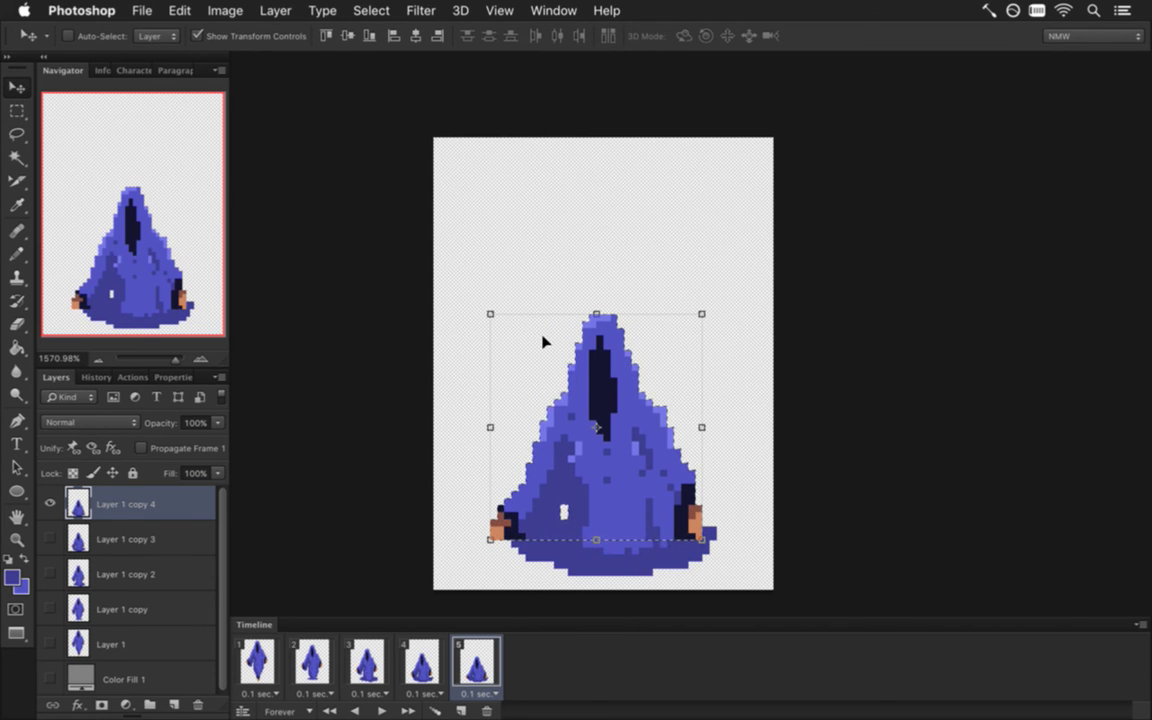
key(super+d)
key(m)
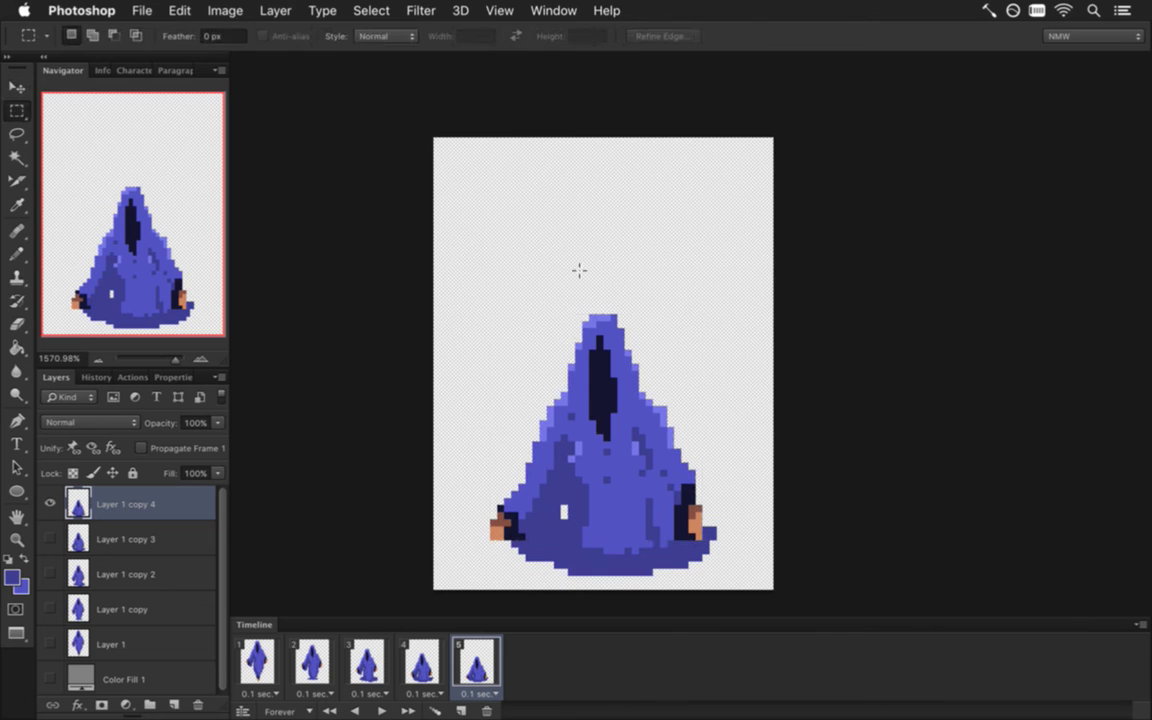
Add a sixth frame with a duplicated sprite layer, hide Layer 1 copy 4, and lower the hood and shoulders by about three pixels
click(461, 711)
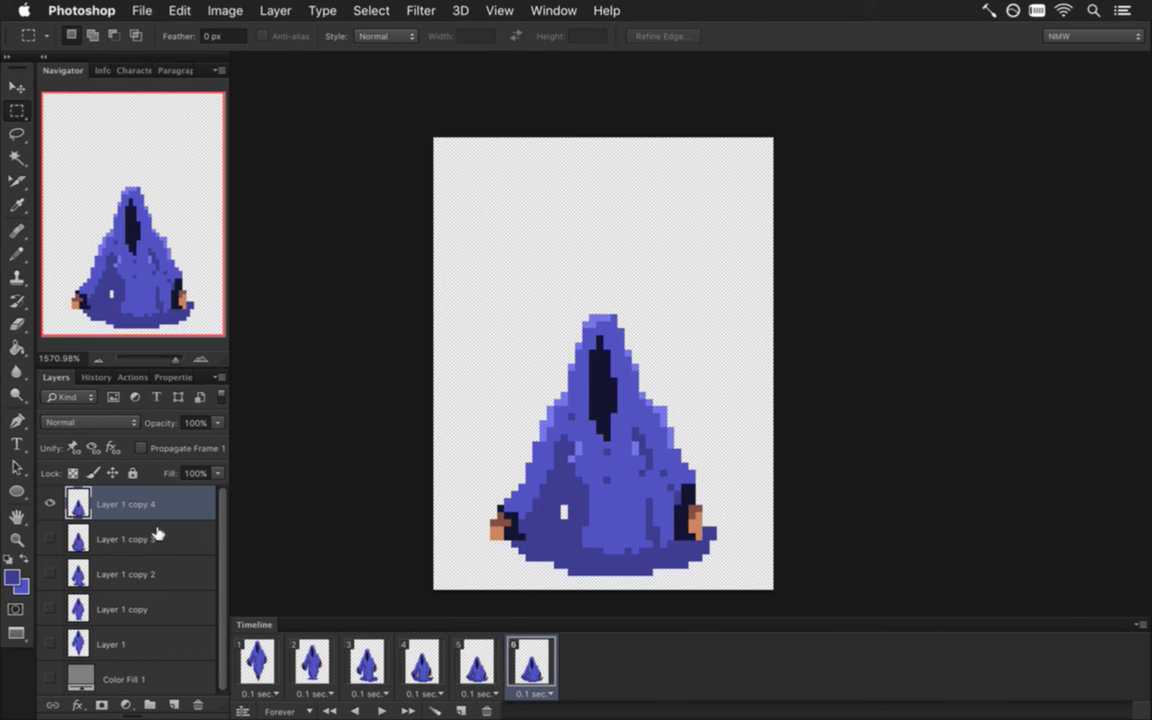
key(super+j)
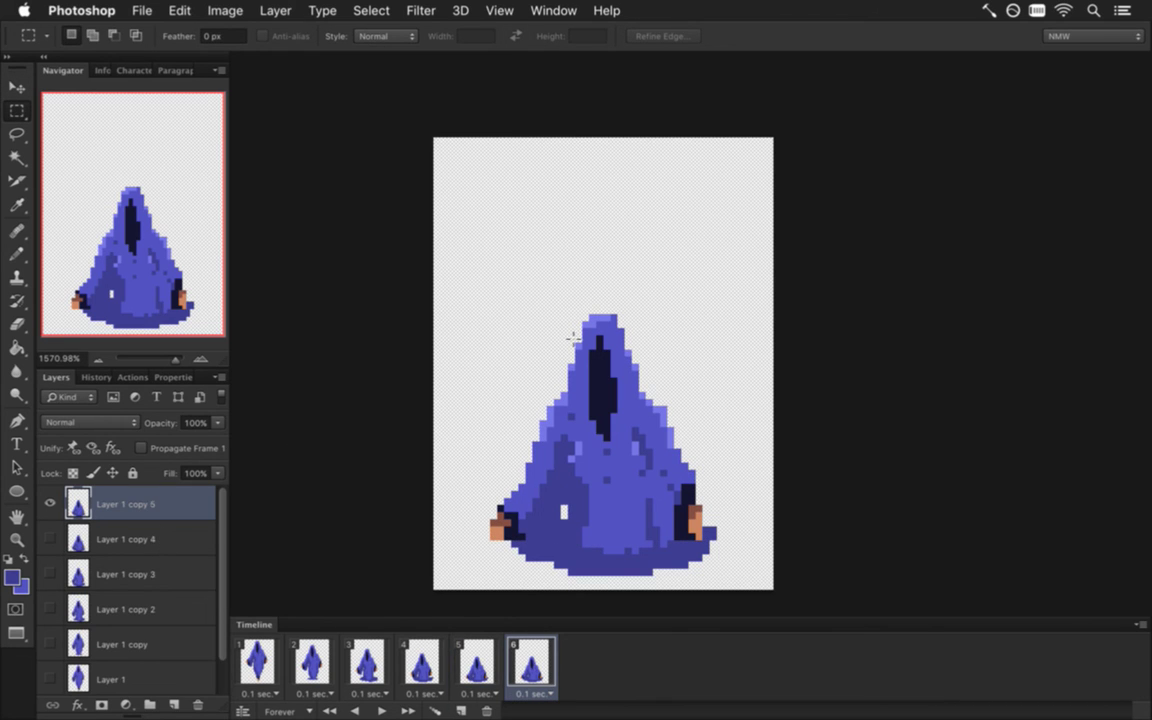
drag(490, 293, 702, 454)
key(v)
key(Down)
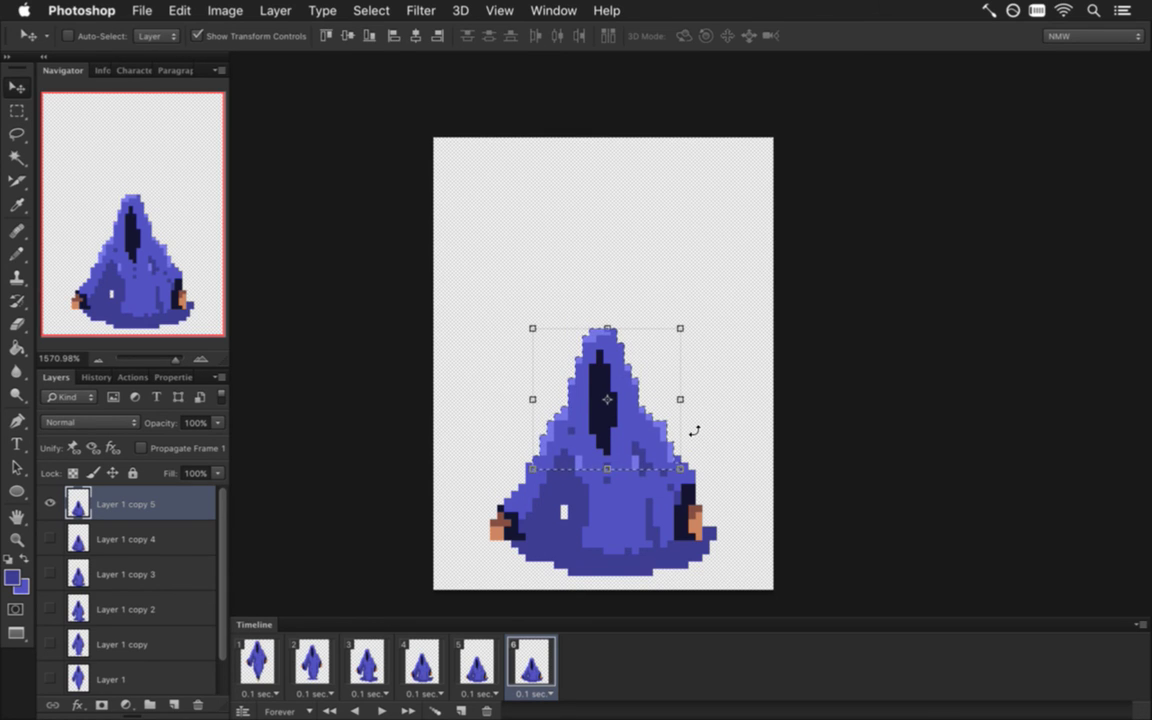
key(Down)
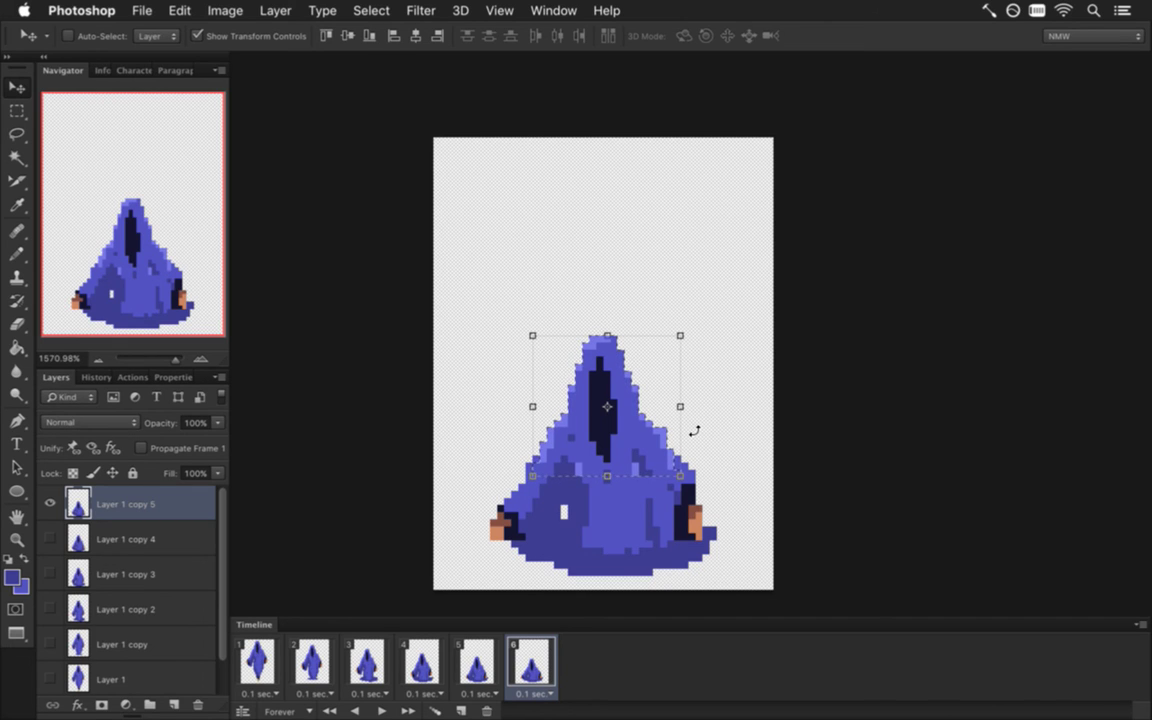
Try to shift a narrow band of frame 6's lower robe downward, then undo the shift
key(m)
drag(573, 497, 657, 518)
key(v)
key(Down)
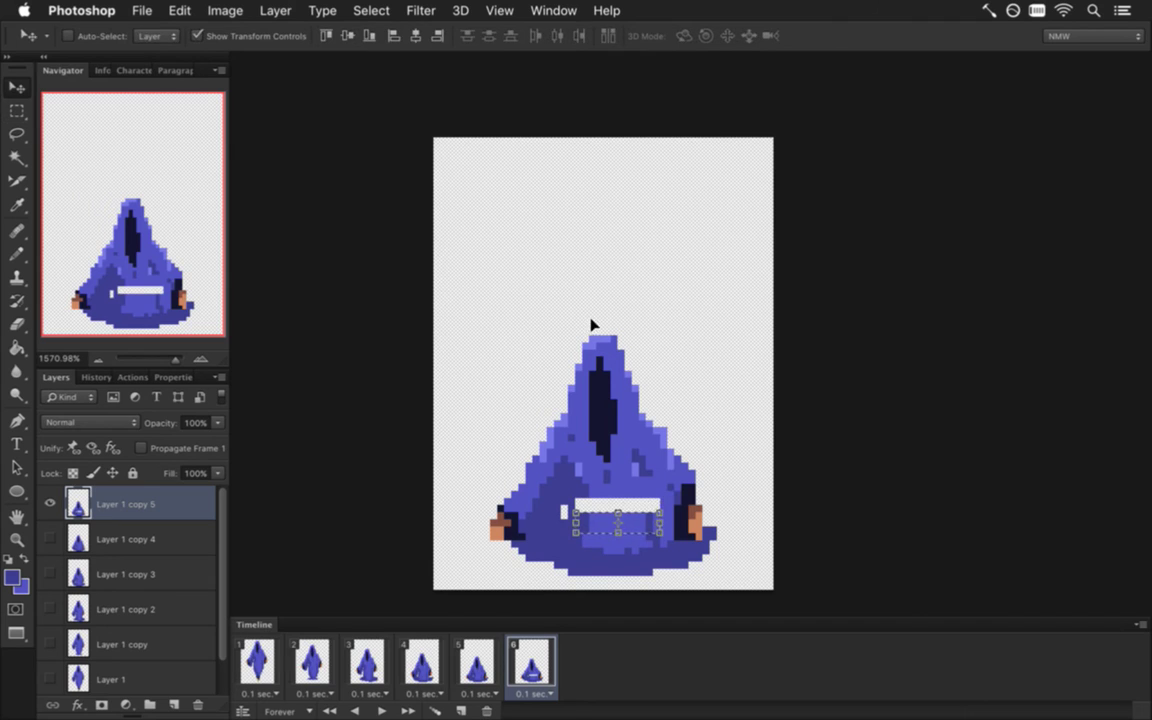
key(super+alt+z)
key(super+alt+z)
Deselect and pencil over the small transparent gap beside frame 6's left sleeve with the sampled dark purple
key(m)
key(super+d)
key(i)
key(b)
click(562, 513)
Lower the hood in frame 6 by one more pixel and check the frame against frame 5
key(m)
drag(534, 309, 642, 408)
key(v)
key(Down)
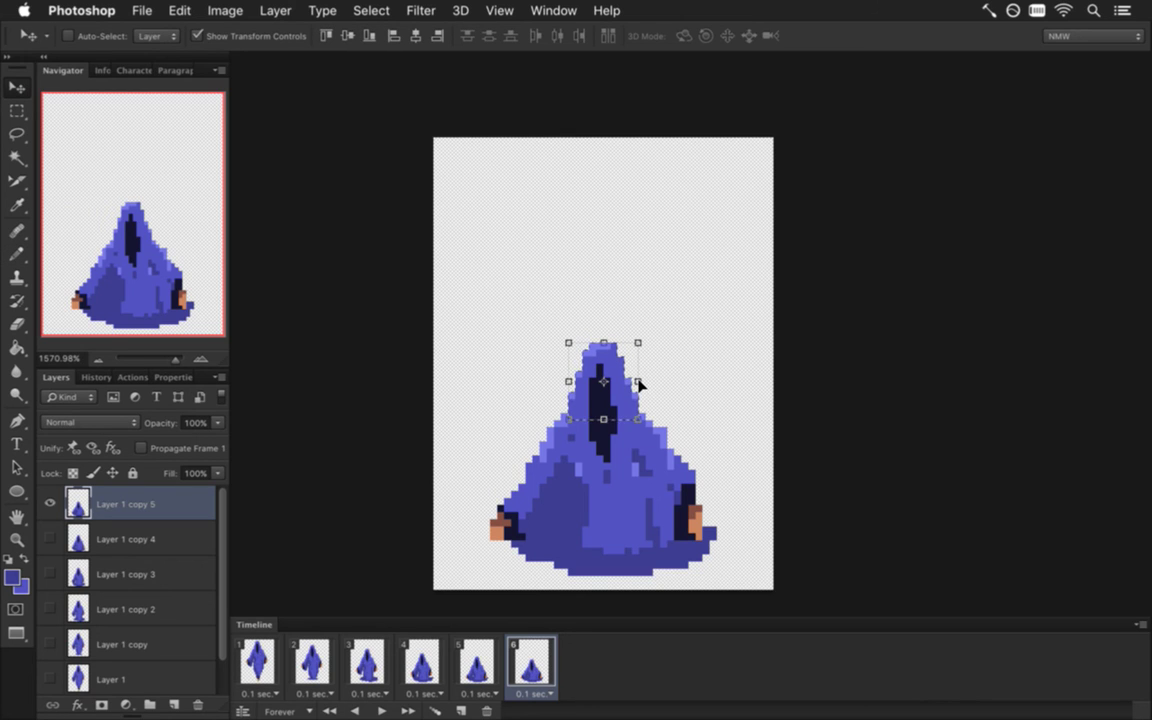
key(ctrl+d)
key(m)
drag(646, 406, 682, 463)
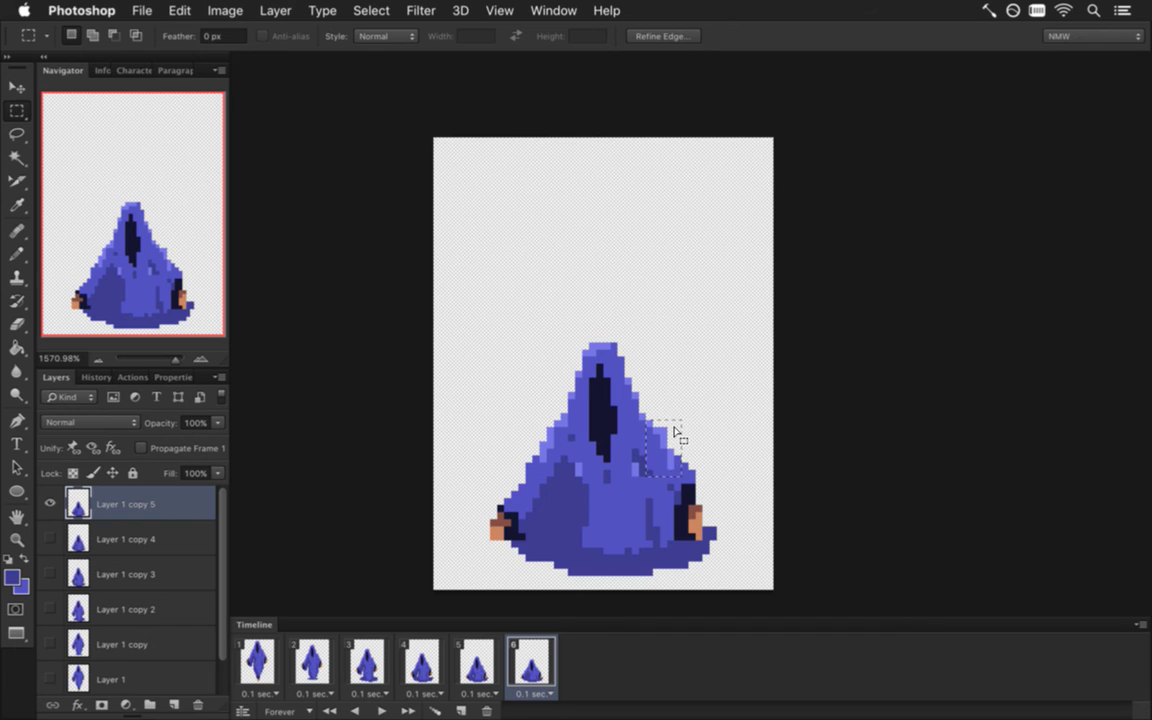
click(480, 662)
click(528, 664)
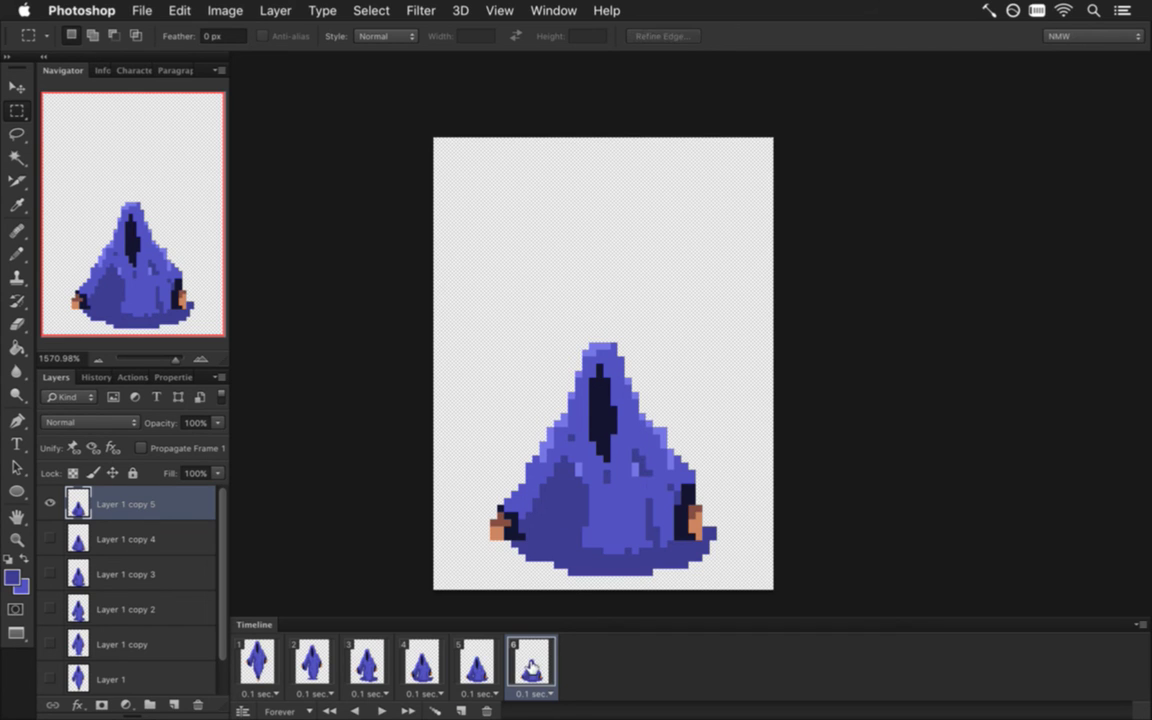
Add a seventh frame with a duplicated sprite layer, hide Layer 1 copy 5 in it, and compare frames 5, 6 and 7
click(461, 711)
key(super+j)
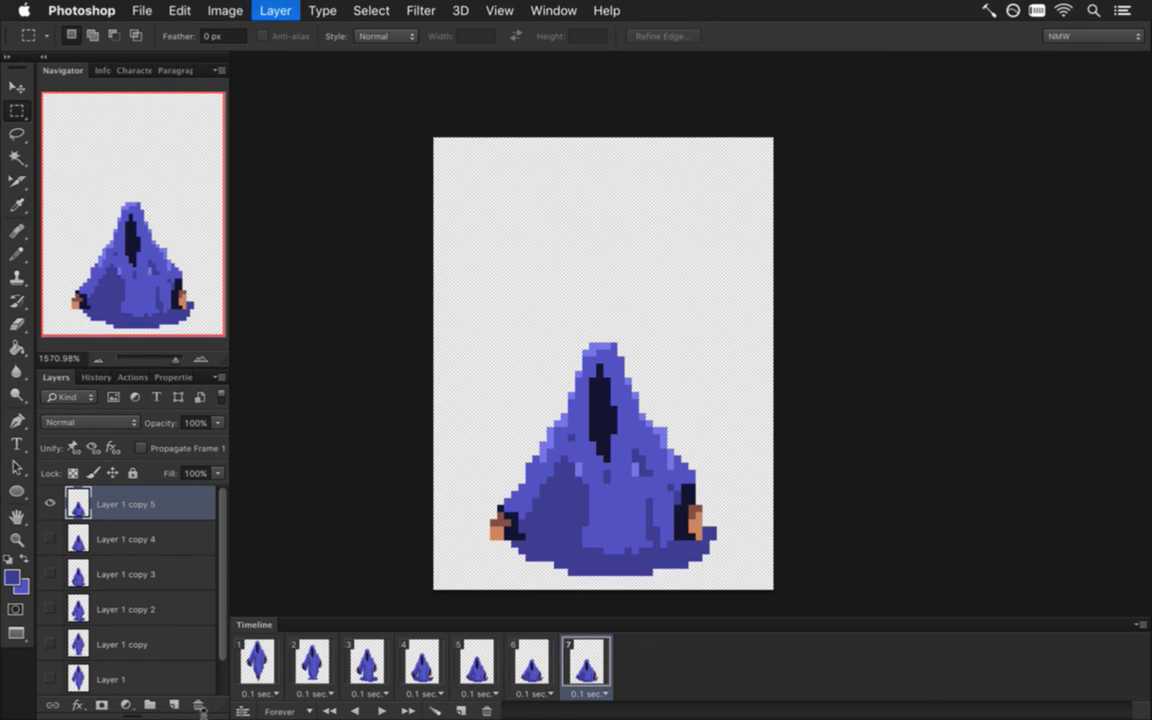
click(50, 536)
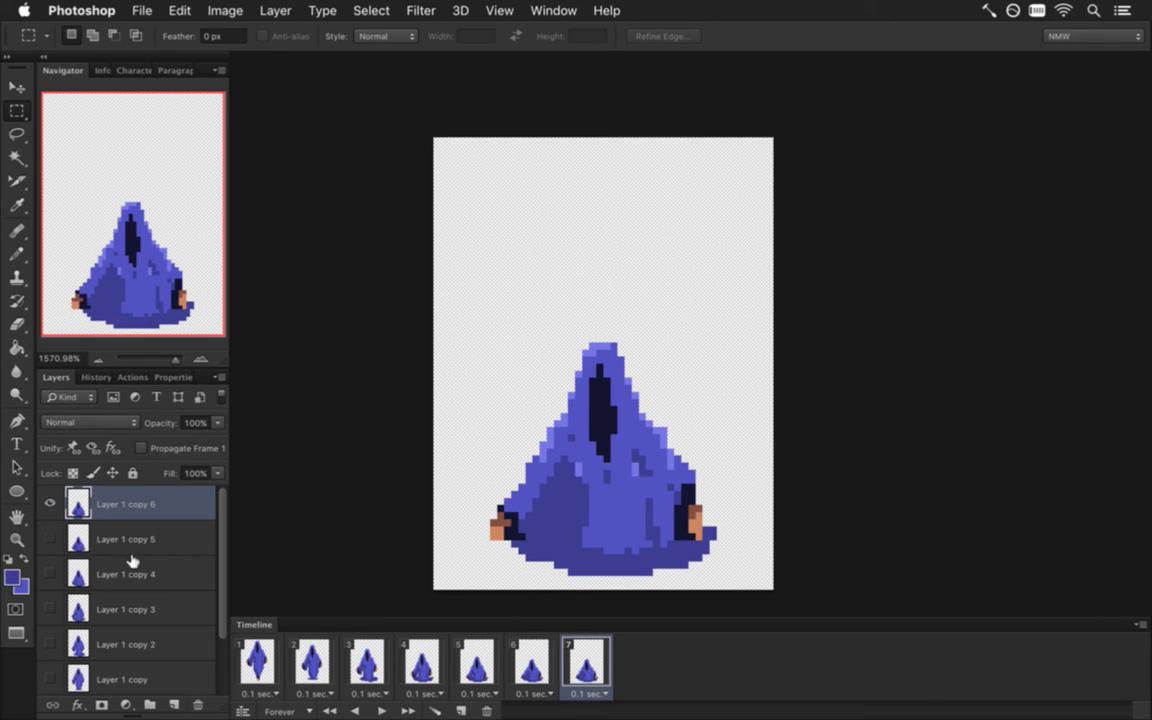
click(478, 665)
click(531, 662)
click(586, 662)
click(528, 660)
click(476, 662)
Try erasing the left hand on frame 6's Layer 1 copy 5 and painting the sleeve opening dark navy, then undo it
click(520, 652)
click(112, 535)
key(i)
click(514, 535)
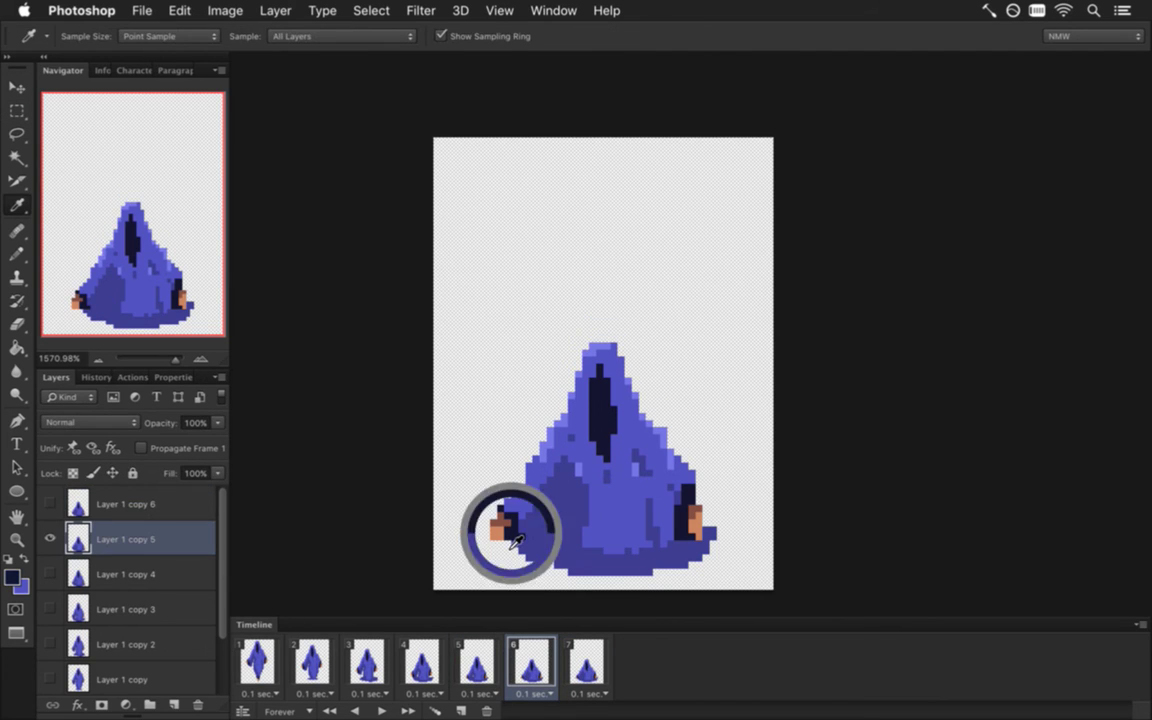
key(e)
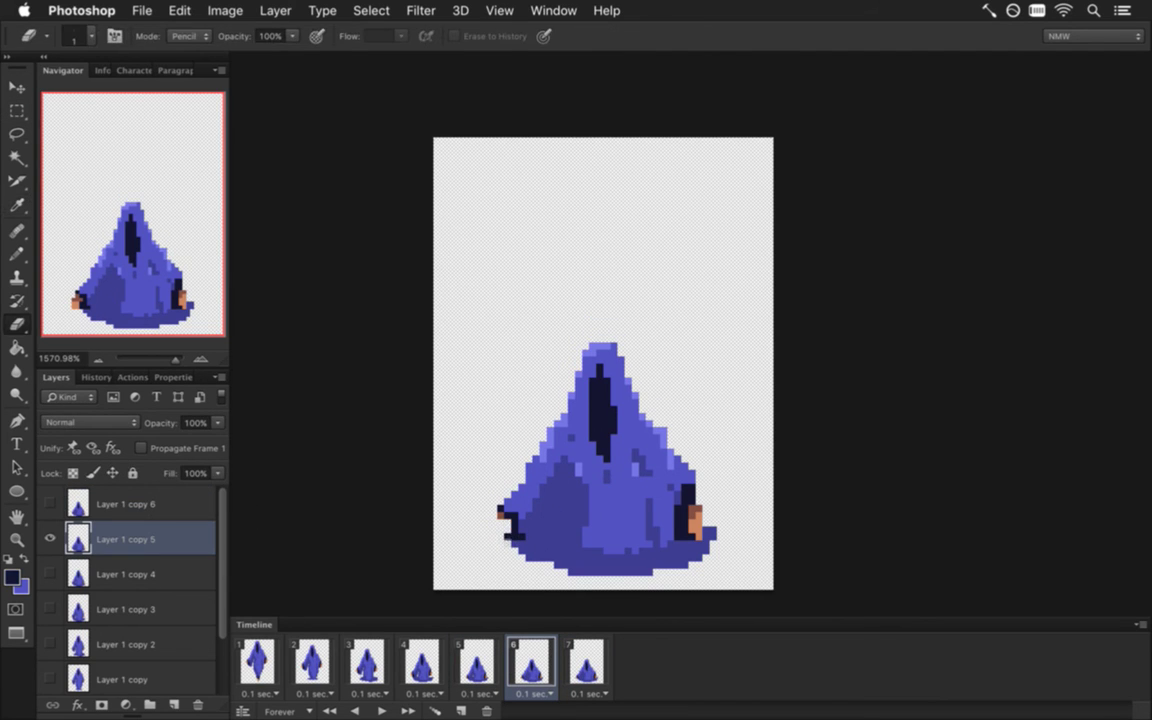
key(i)
key(b)
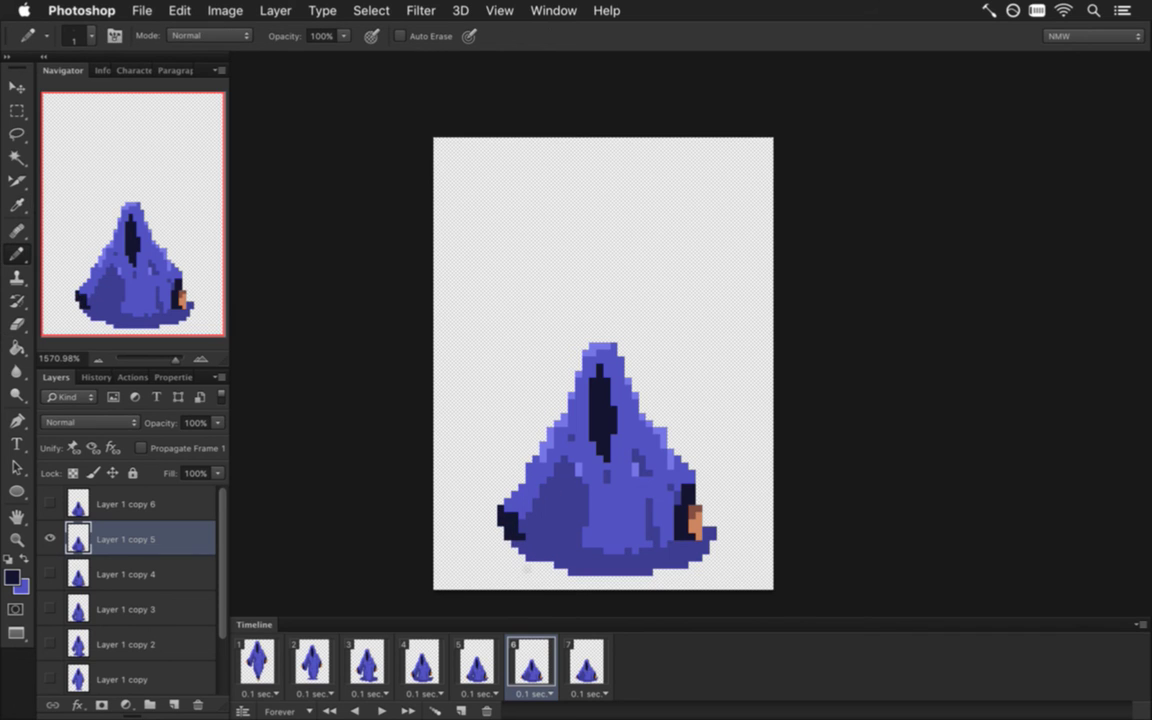
key(super+alt+z)
key(super+alt+z)
key(super+alt+z)
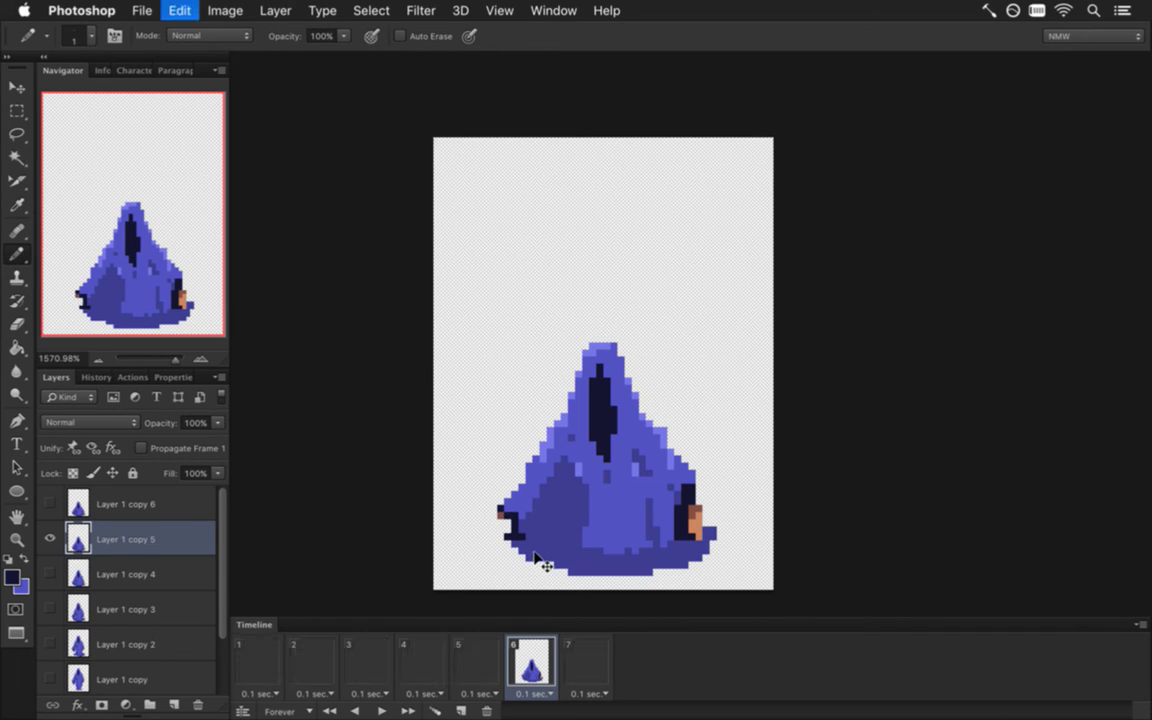
Remove the orange skin pixels of both hands in frame 7, darken the sleeve openings with sampled navy, and check against frames 5 and 6
key(e)
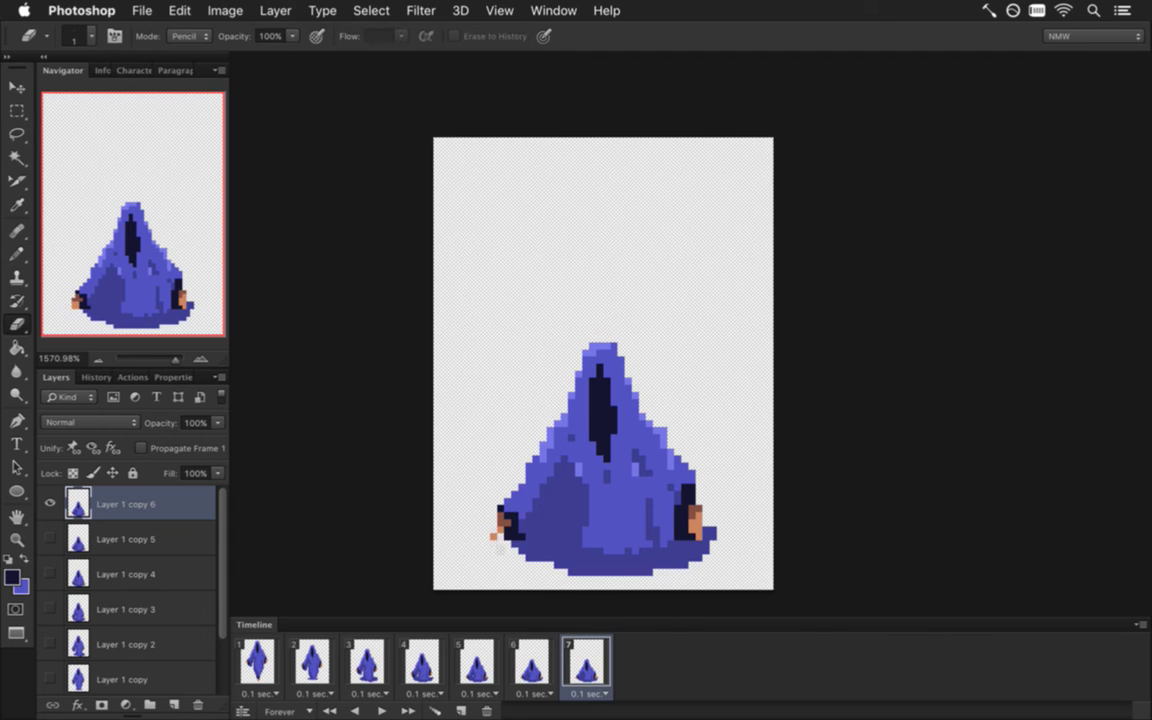
key(i)
click(488, 527)
key(b)
key(e)
click(693, 528)
key(i)
click(682, 526)
key(b)
click(691, 537)
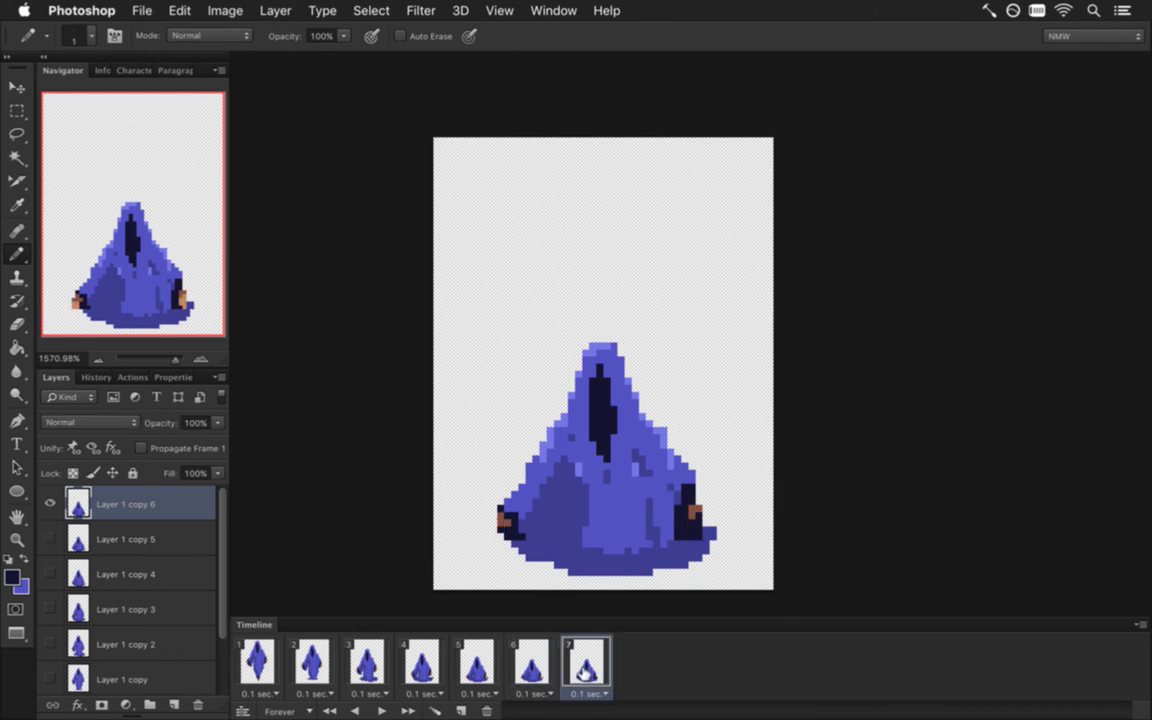
click(491, 661)
click(533, 662)
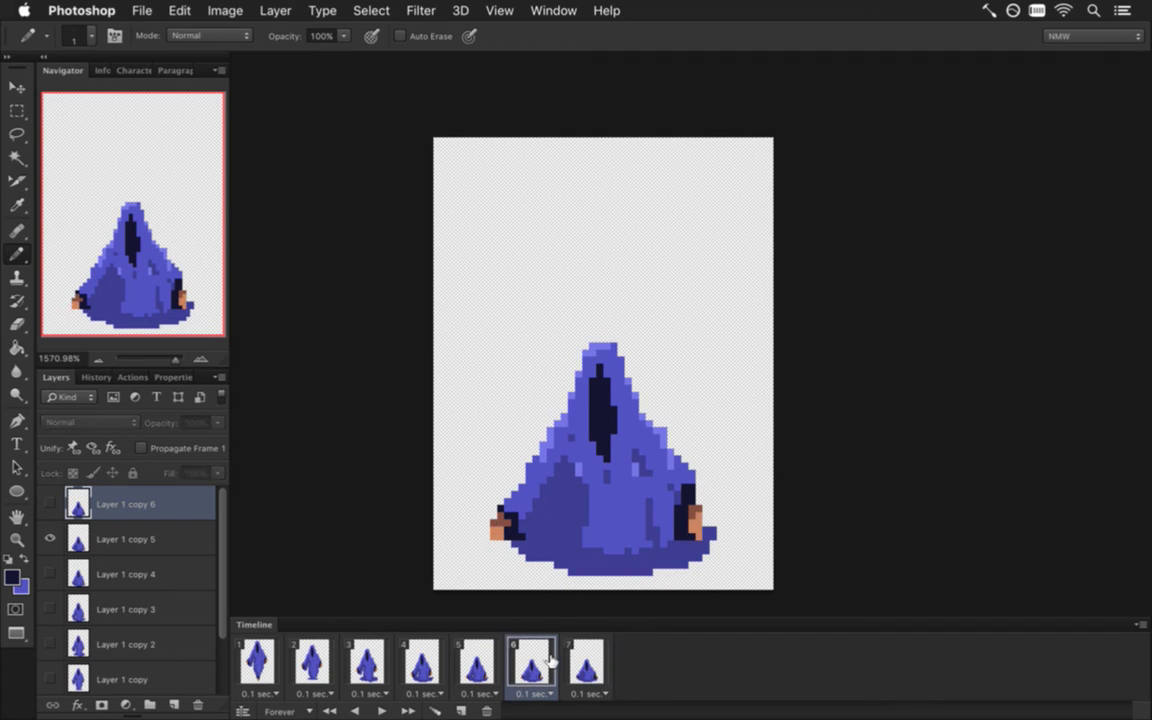
Compare frames 5, 6 and 7, show Layer 1 copy 6 in frame 6, and delete Layer 1 copy 5
click(525, 660)
click(485, 662)
click(530, 662)
click(583, 661)
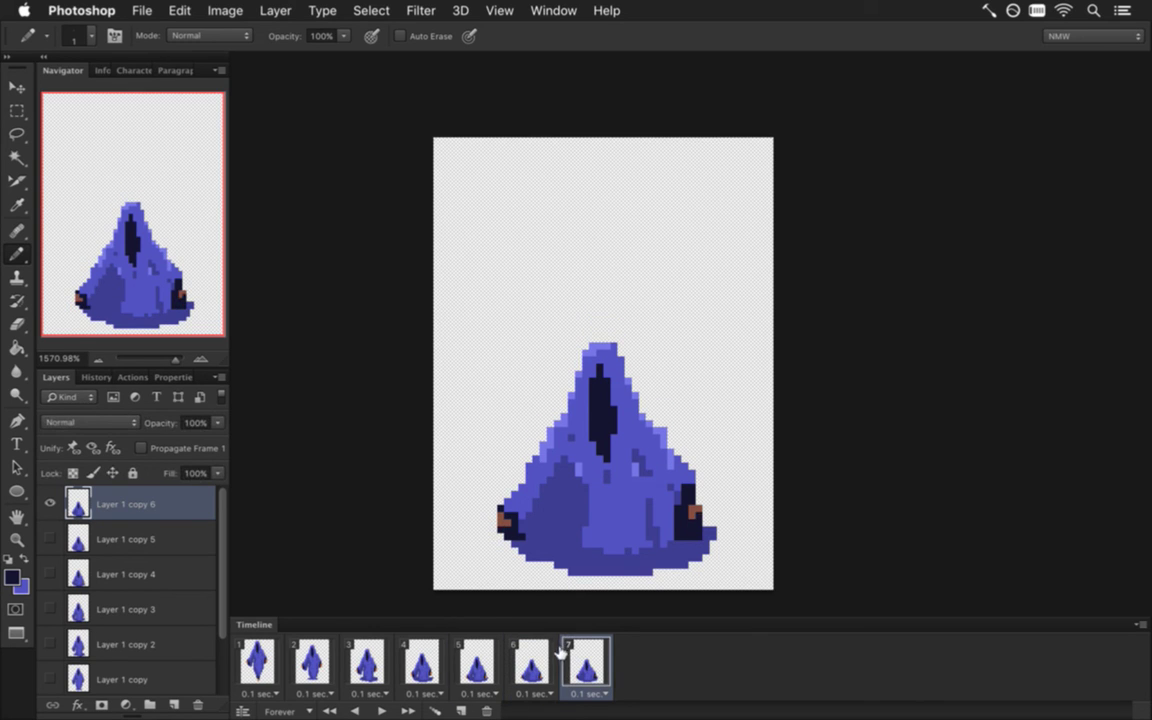
click(530, 660)
click(50, 504)
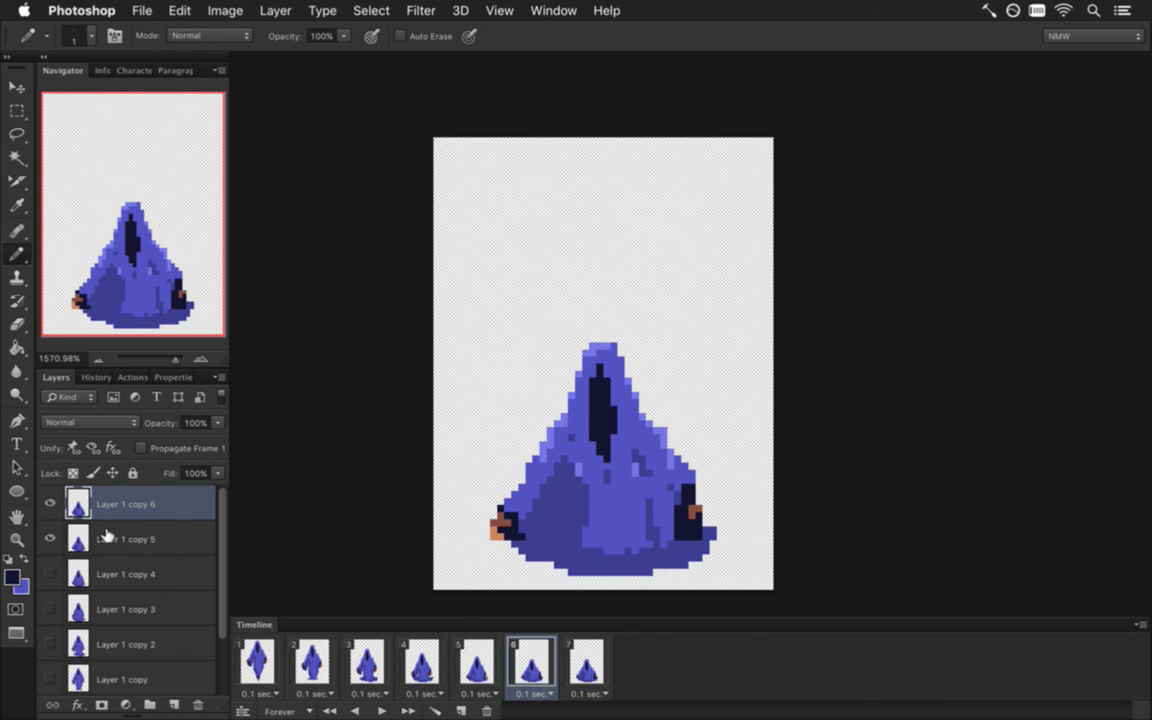
drag(134, 545, 197, 703)
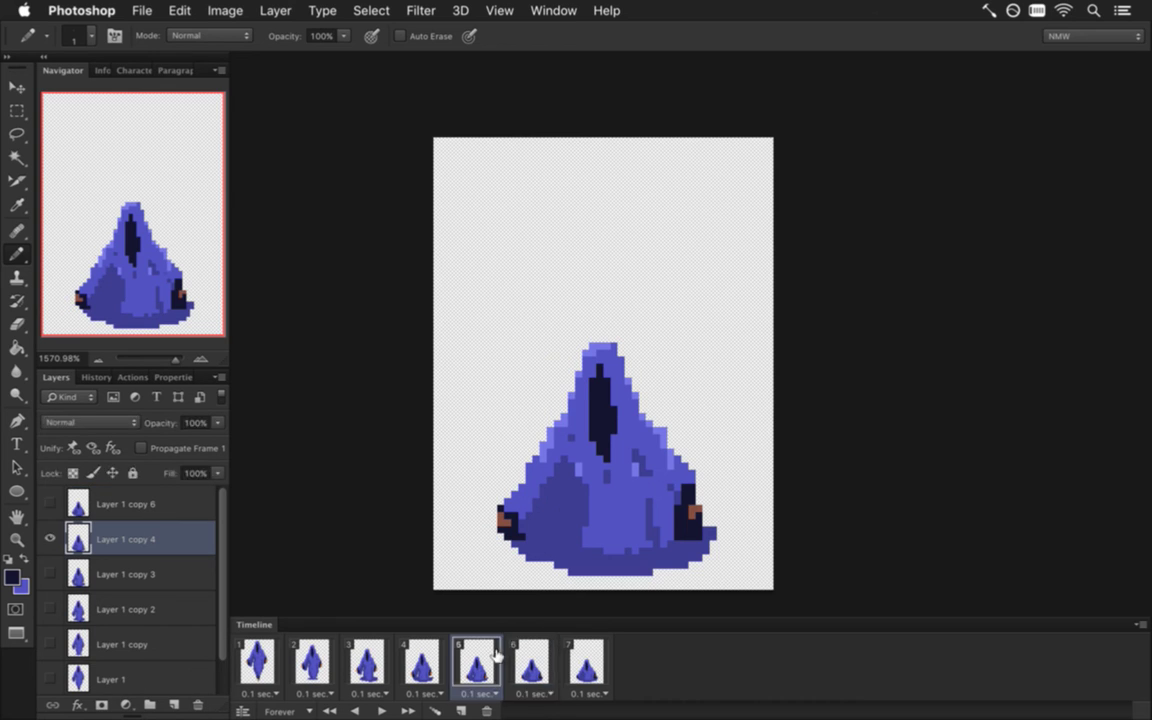
In frame 7, duplicate Layer 1 copy 6 and leave only the duplicate visible
click(566, 662)
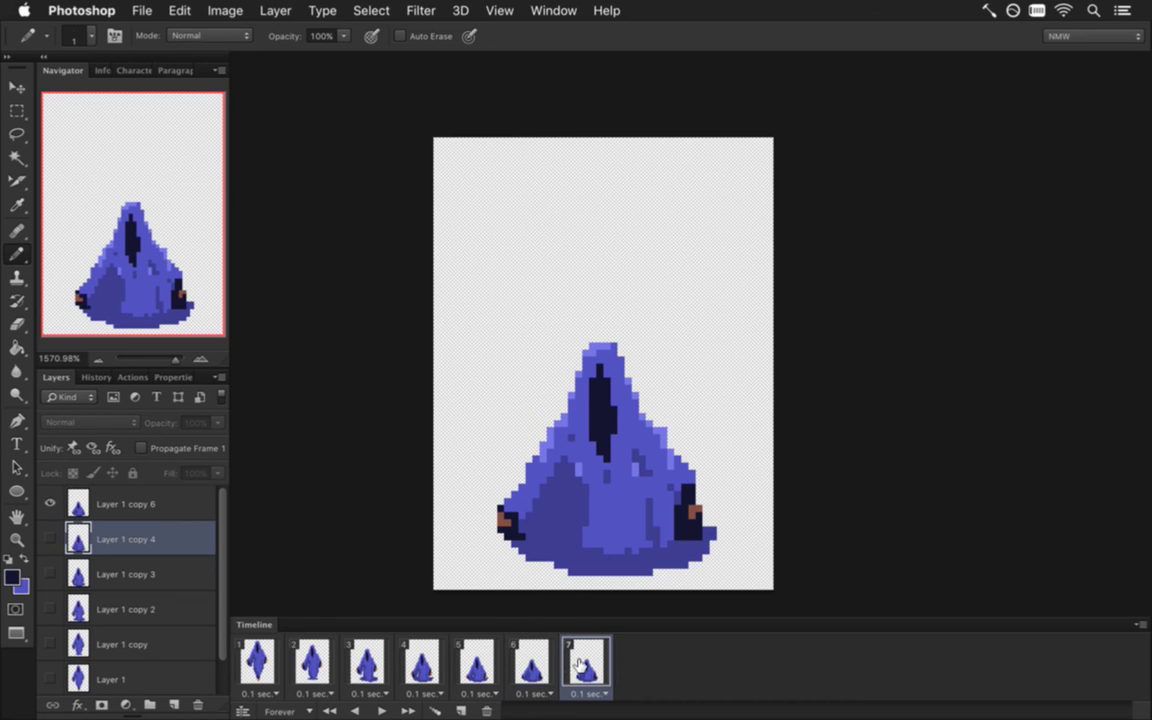
click(150, 505)
key(super+j)
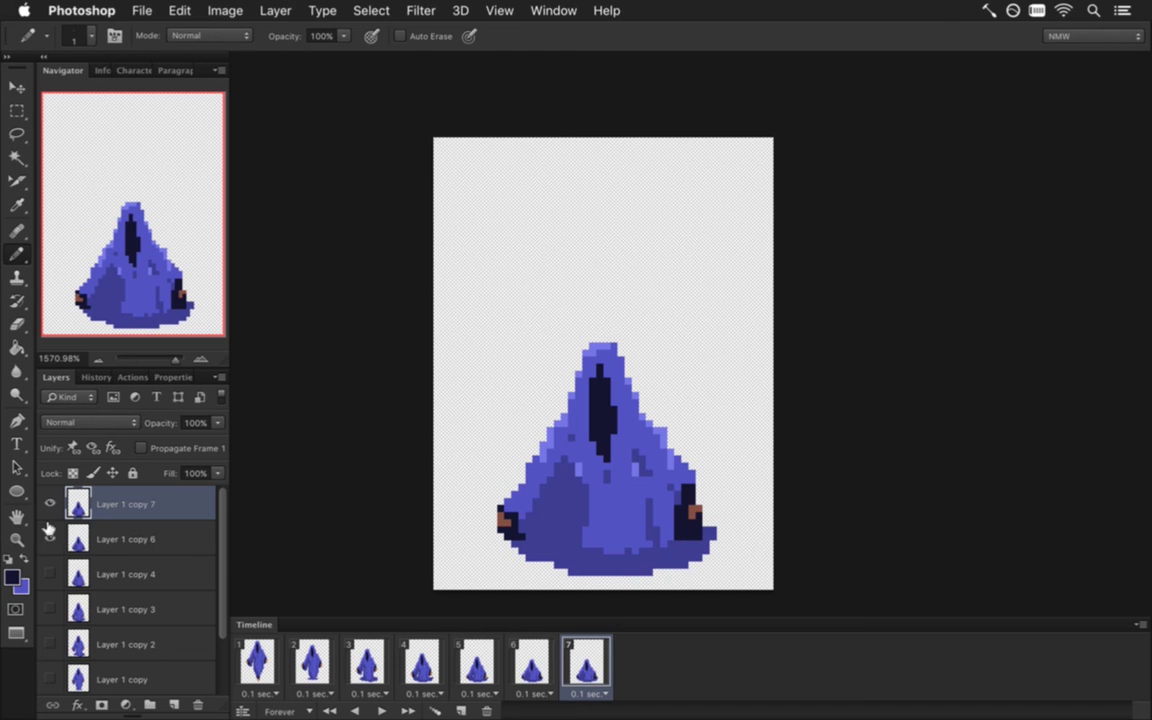
Lower the hood and upper robe in frame 7 by about six pixels, then deselect
key(m)
drag(503, 314, 698, 477)
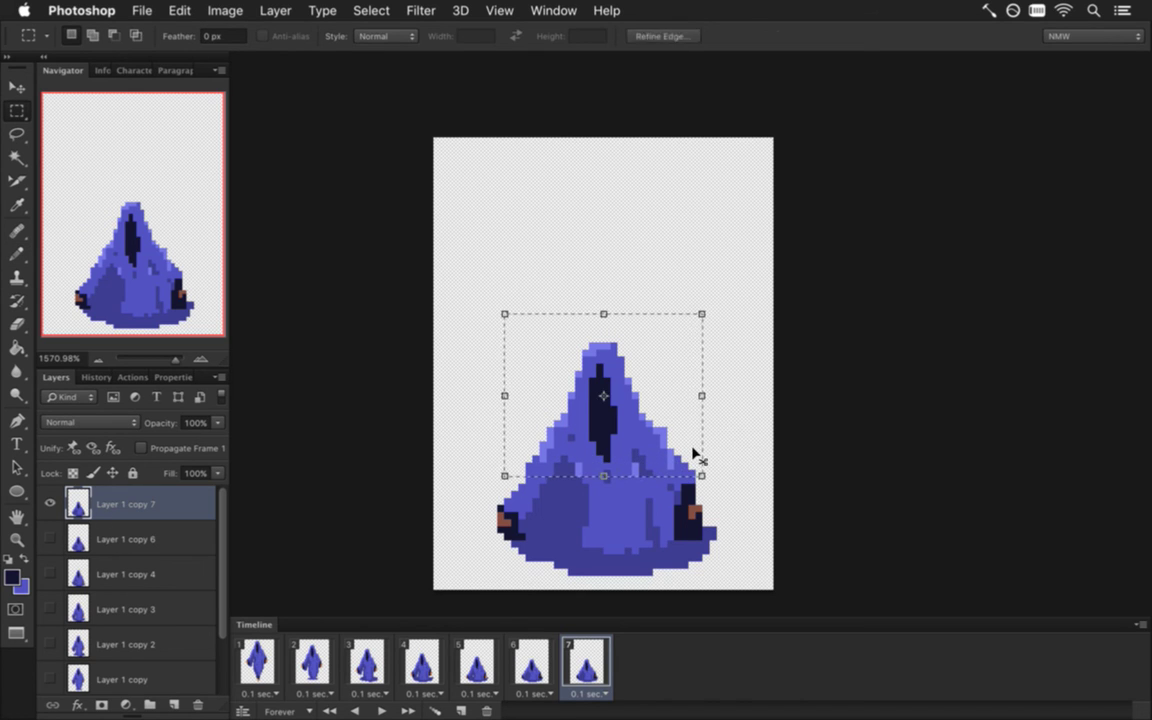
key(v)
key(Down)
key(Down)
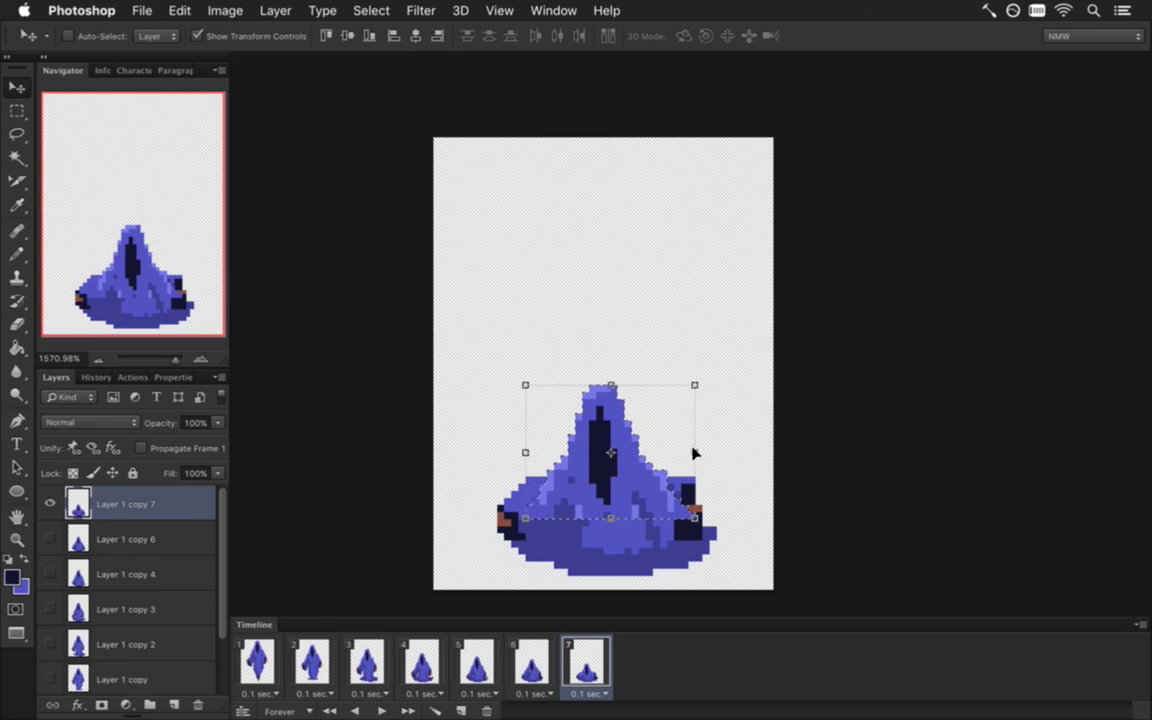
key(m)
key(super+d)
Erase the bulging outline of frame 7's left shoulder and sleeve, and paint the remaining left hand pixels navy
key(e)
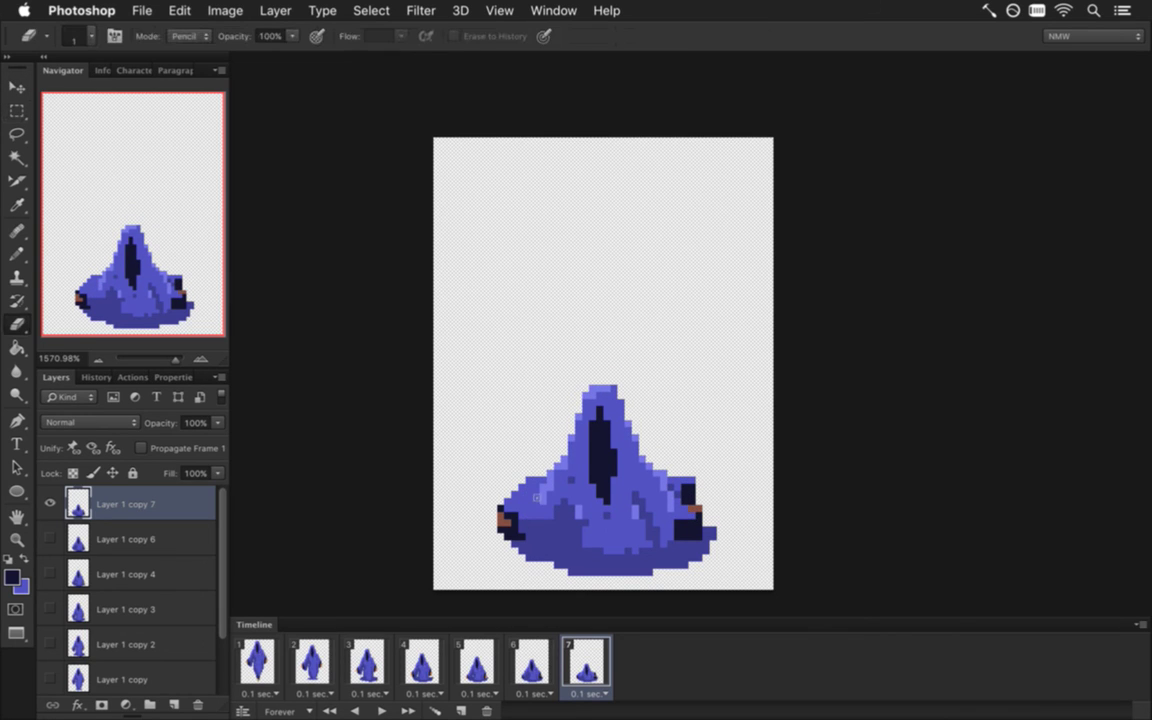
click(504, 514)
key(i)
key(b)
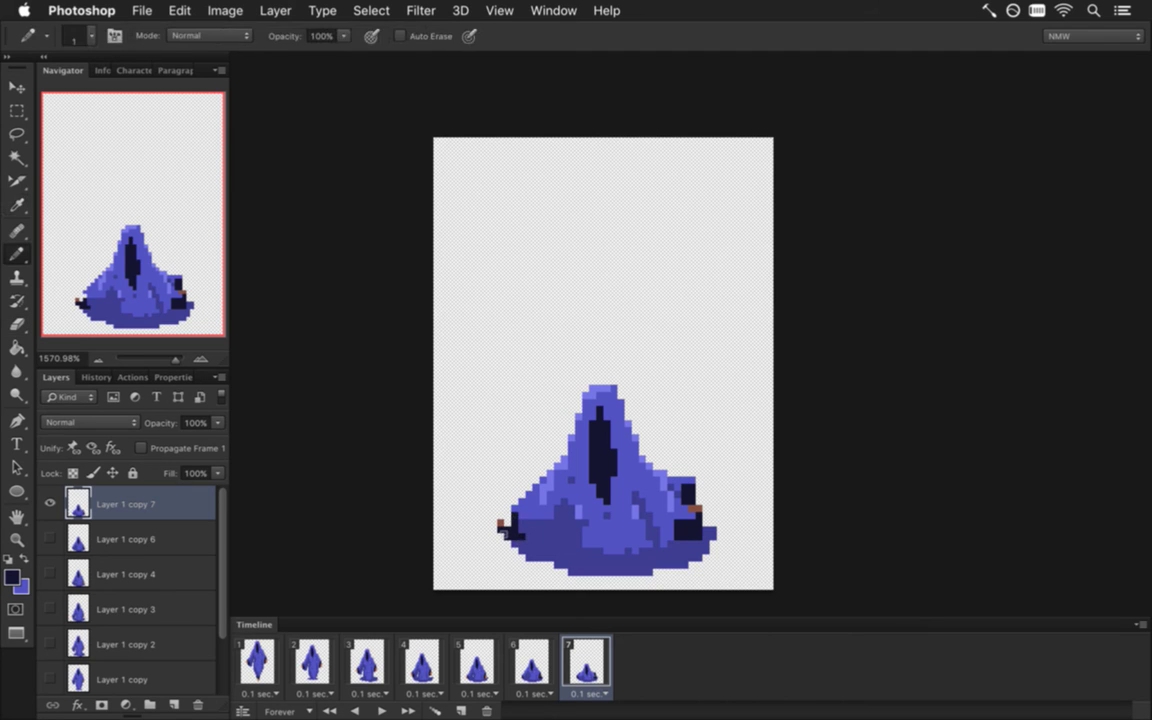
click(503, 525)
Trim the right shoulder bump in frame 7 and cover the right hand's orange pixels with sampled navy
key(i)
click(689, 514)
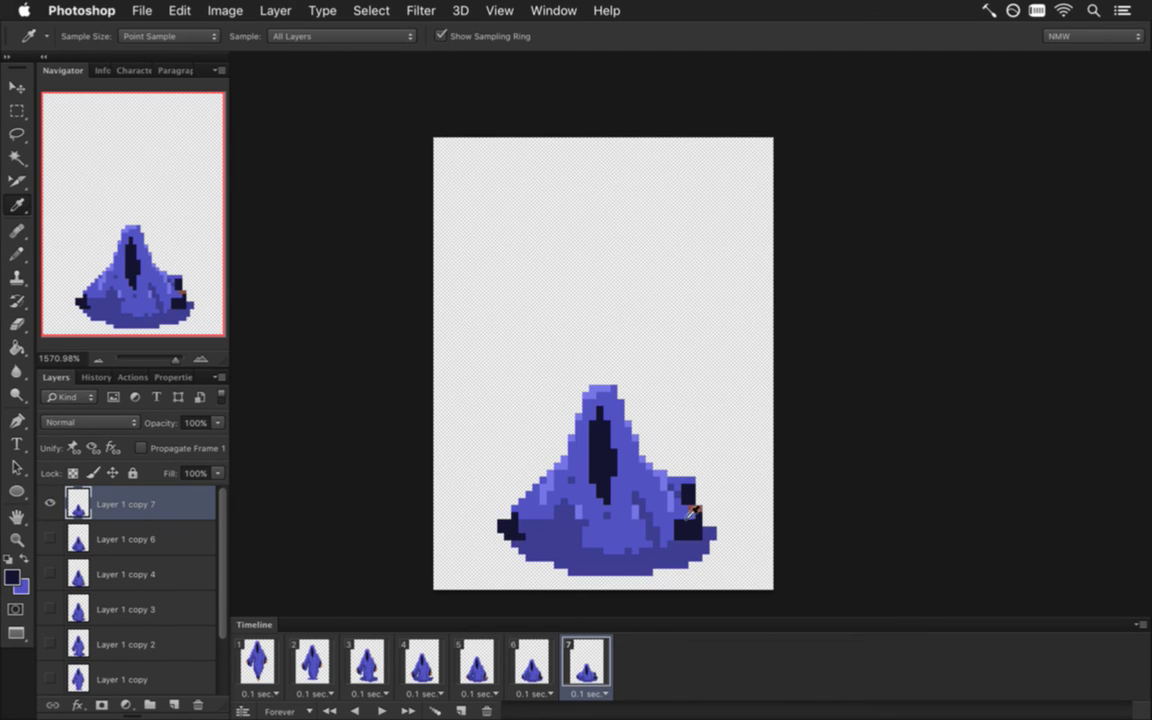
key(e)
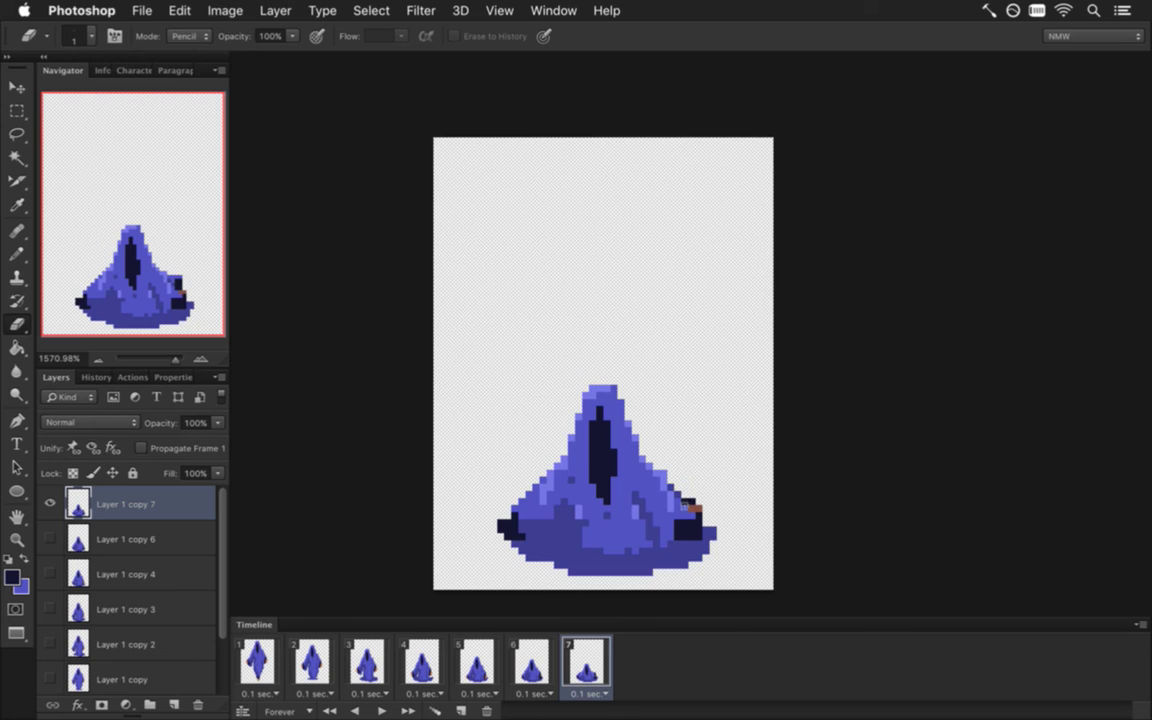
key(i)
click(690, 515)
key(b)
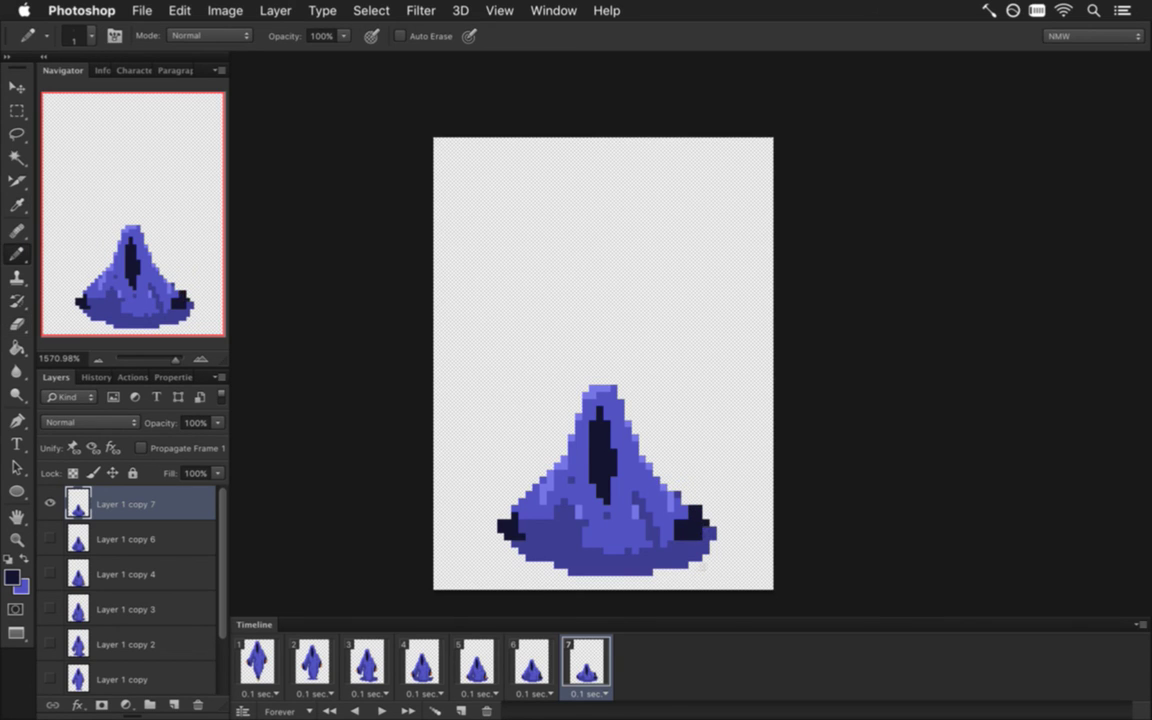
Paint sampled robe blue over the stray dark pixels above the right sleeve opening
key(i)
click(657, 488)
key(b)
drag(678, 494, 691, 501)
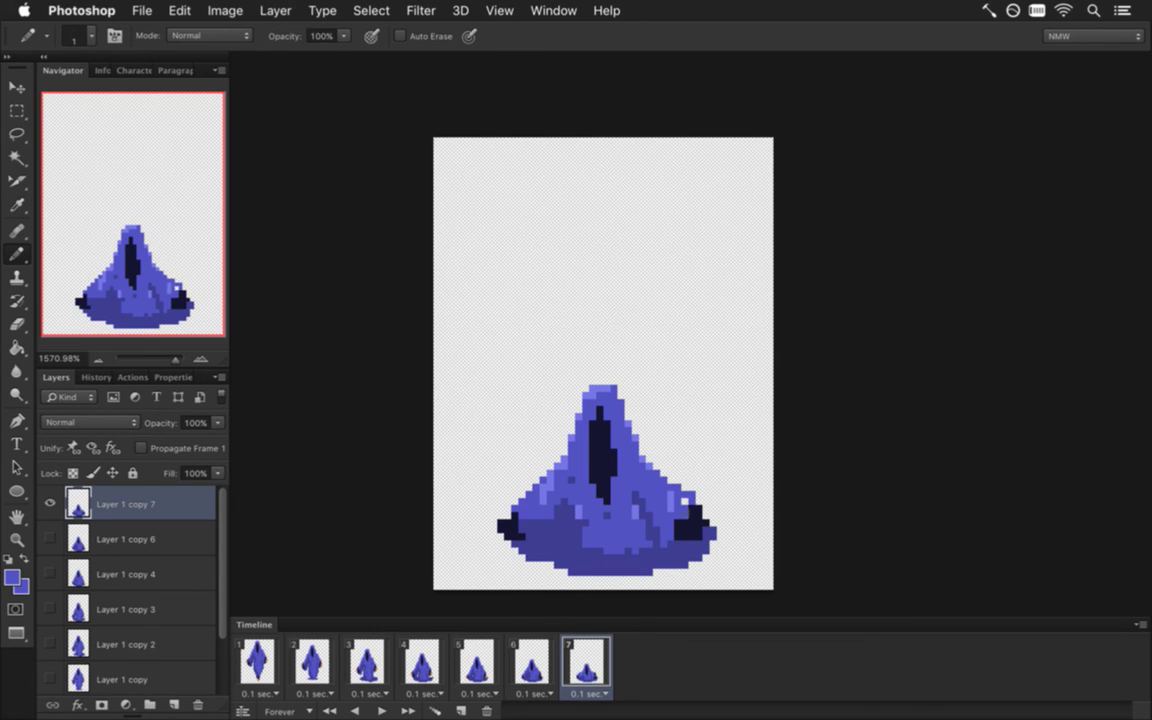
Lower frame 7's hood by about four pixels and erase the protruding shoulder pixels on both sides of it
key(m)
drag(537, 369, 640, 454)
key(v)
key(Down)
key(Down)
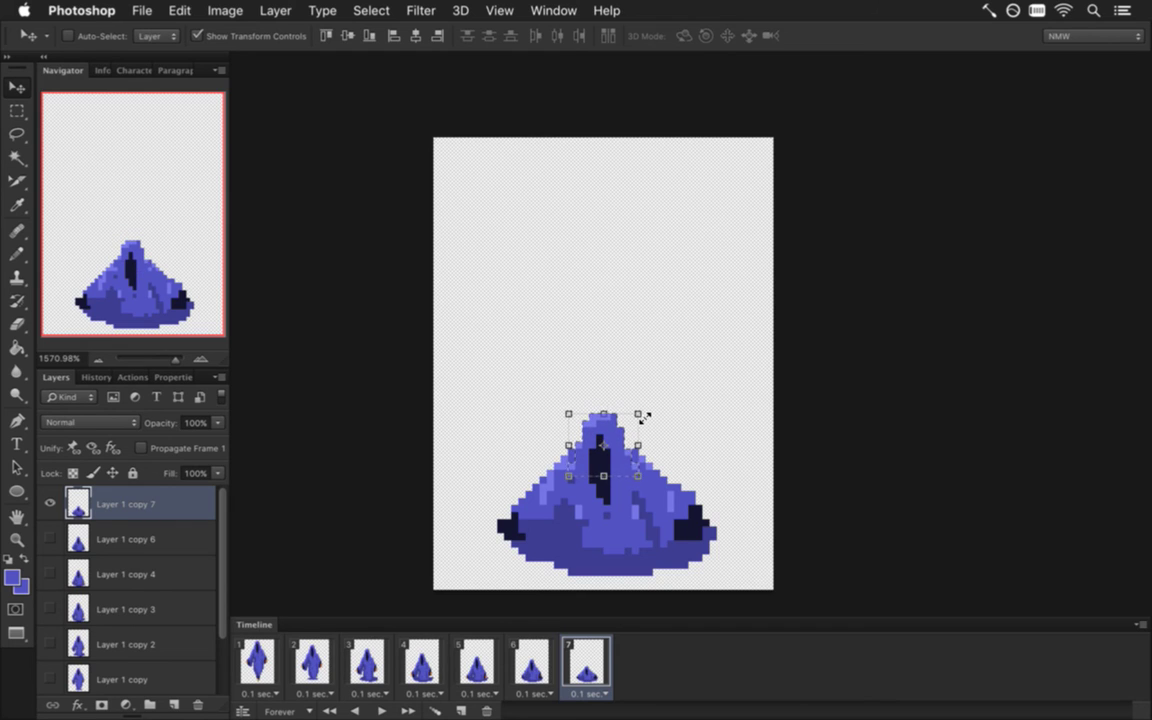
key(ctrl+d)
key(e)
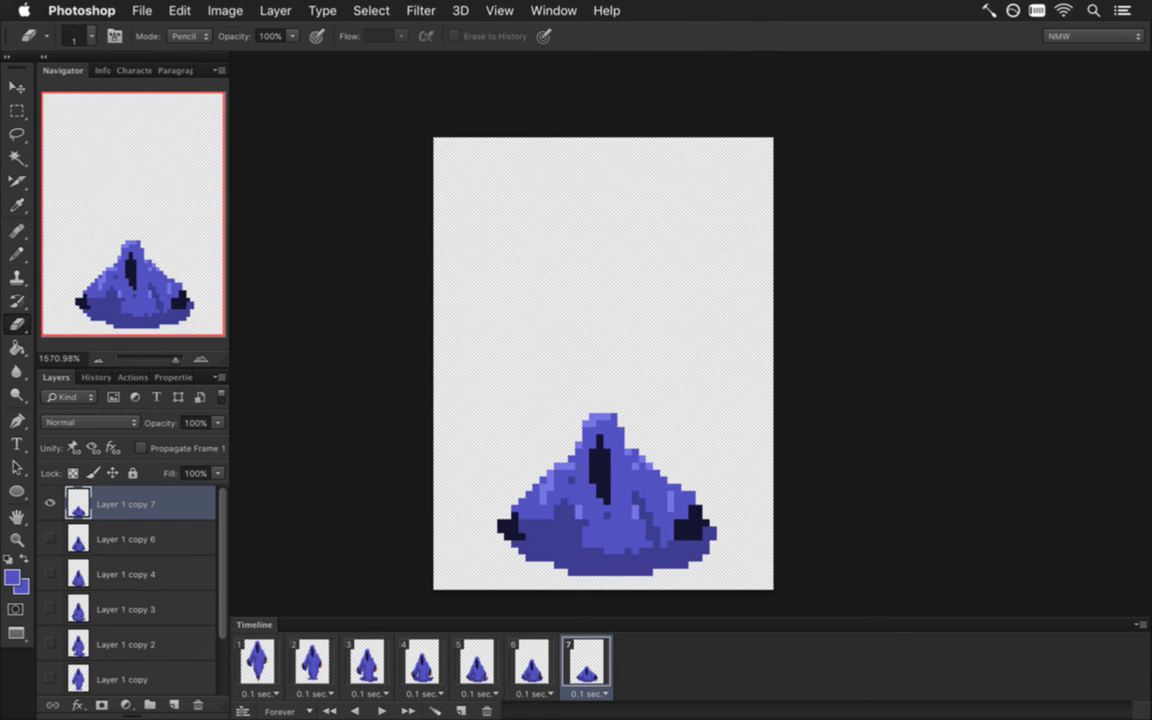
drag(628, 452, 656, 473)
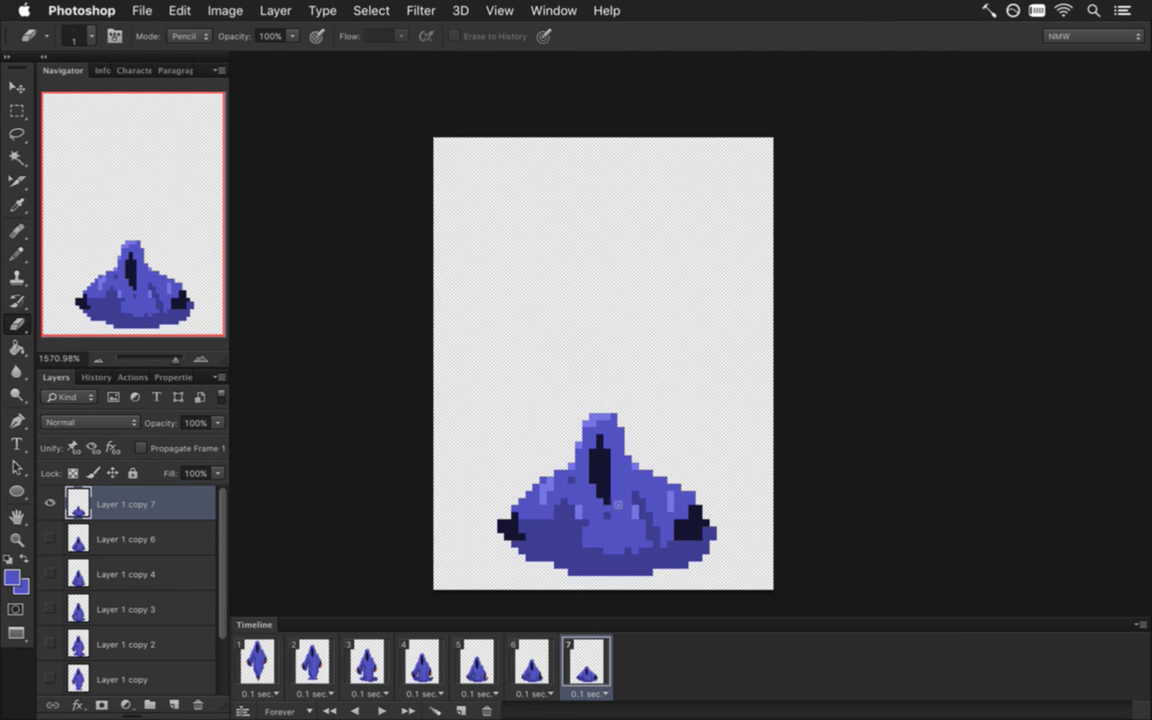
Shrink both sleeve openings in frame 7 with sampled robe blue and compare the frame with frame 6
key(b)
alt+click(524, 512)
drag(514, 515, 507, 524)
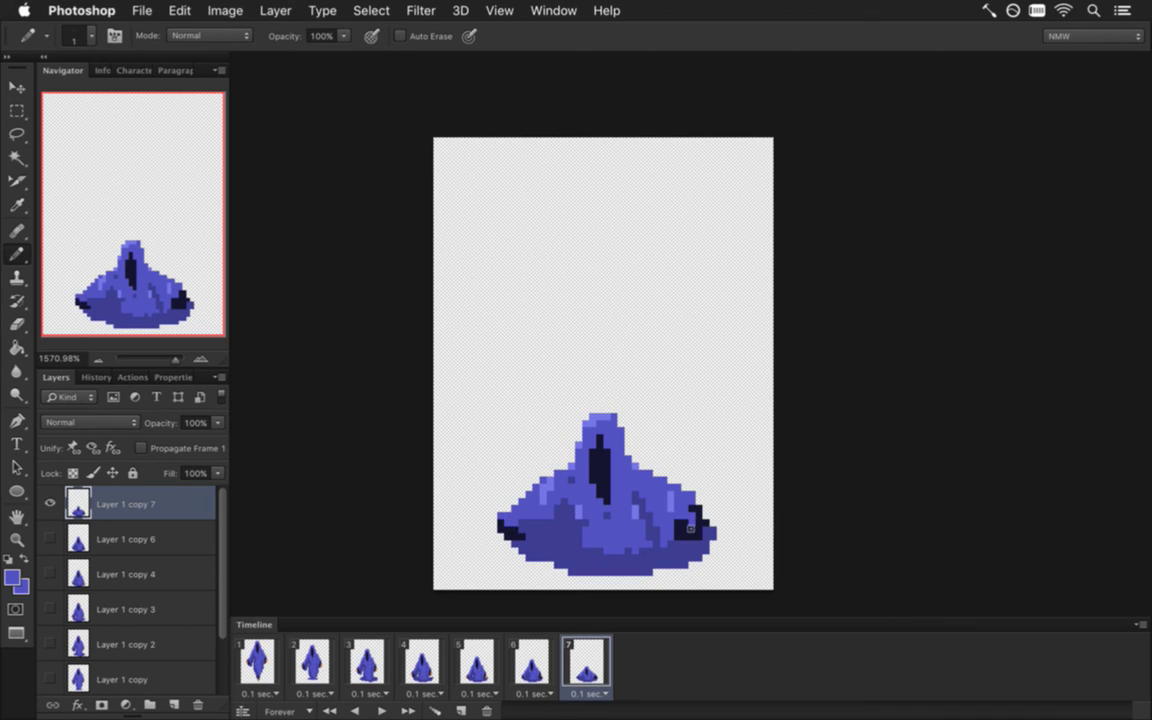
key(i)
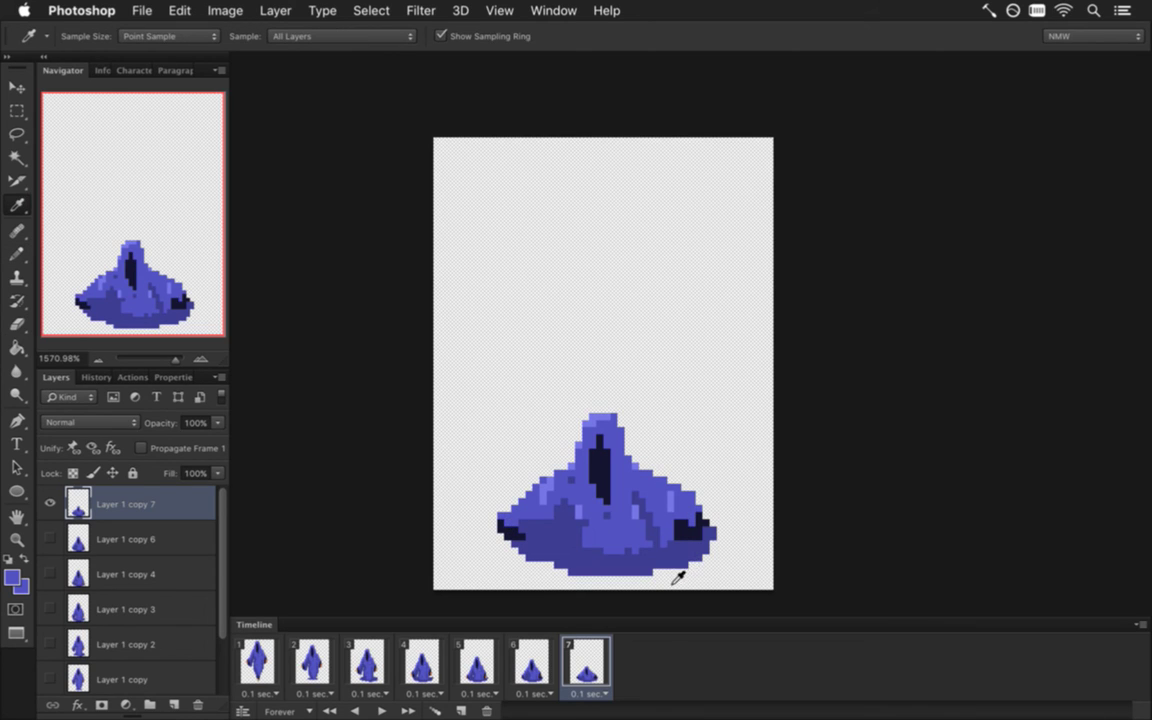
click(525, 670)
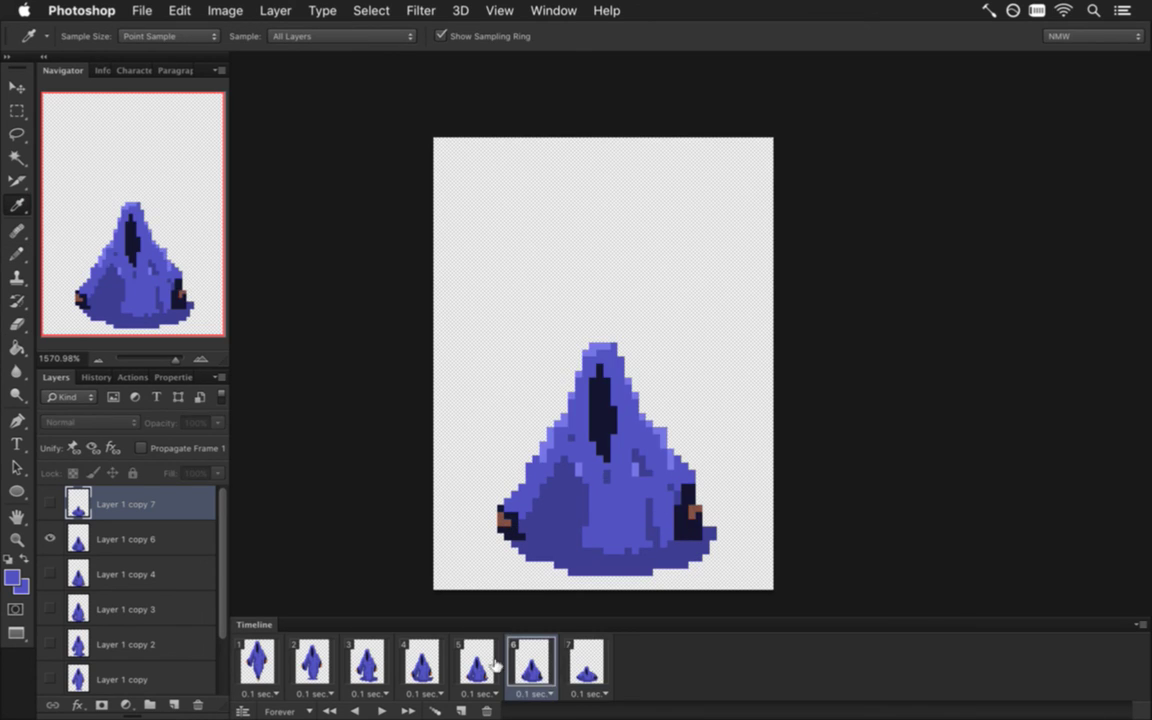
click(587, 662)
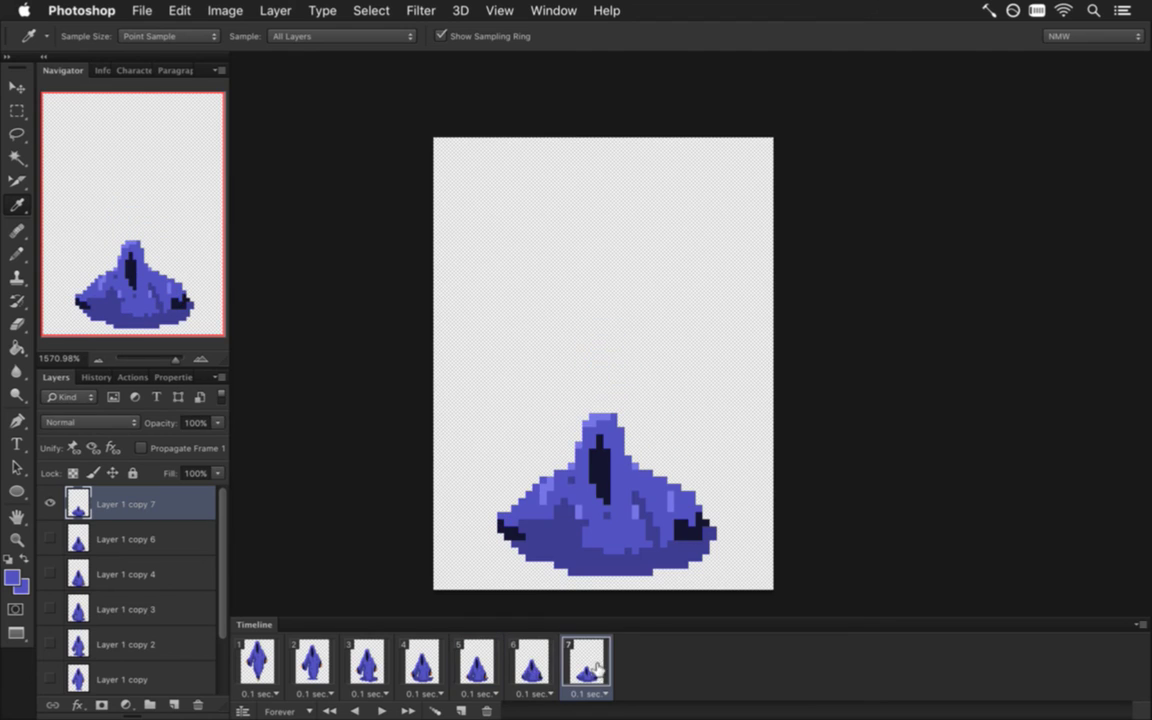
Add an eighth frame with a duplicate of Layer 1 copy 7 and hide the original layer in it
click(460, 708)
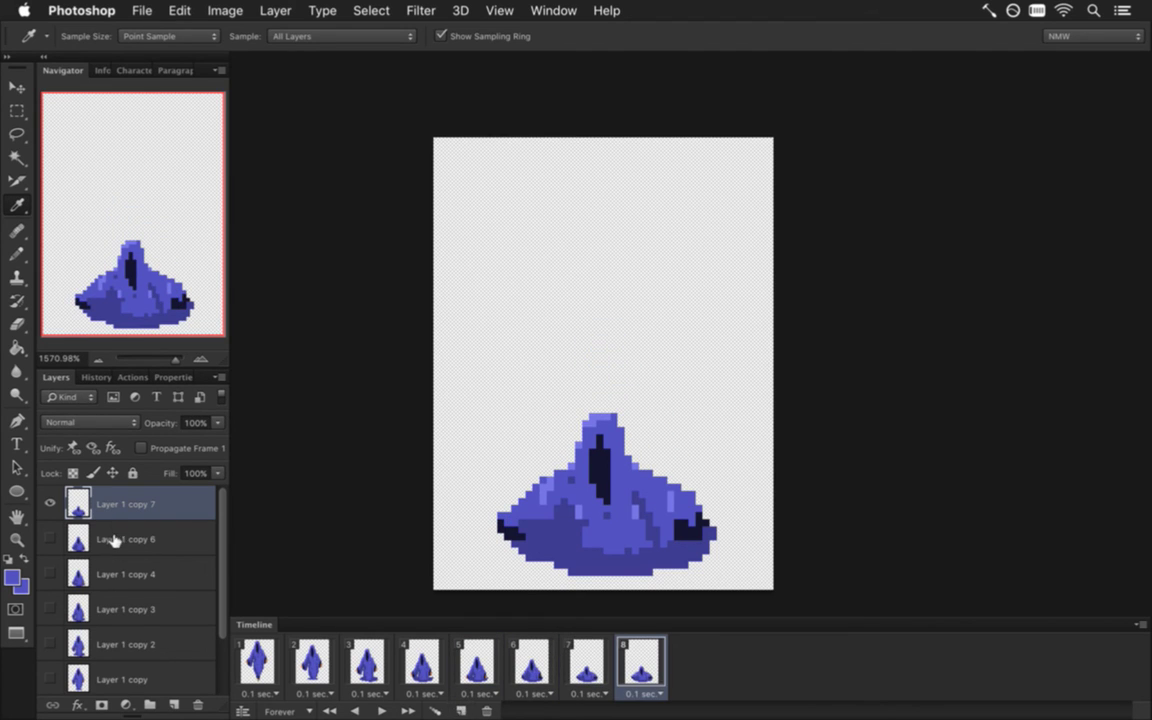
key(super+j)
click(51, 538)
Lower the tip of the hood in frame 8 by about four pixels and deselect it
key(e)
key(m)
drag(564, 417, 632, 461)
key(v)
key(Down)
key(Down)
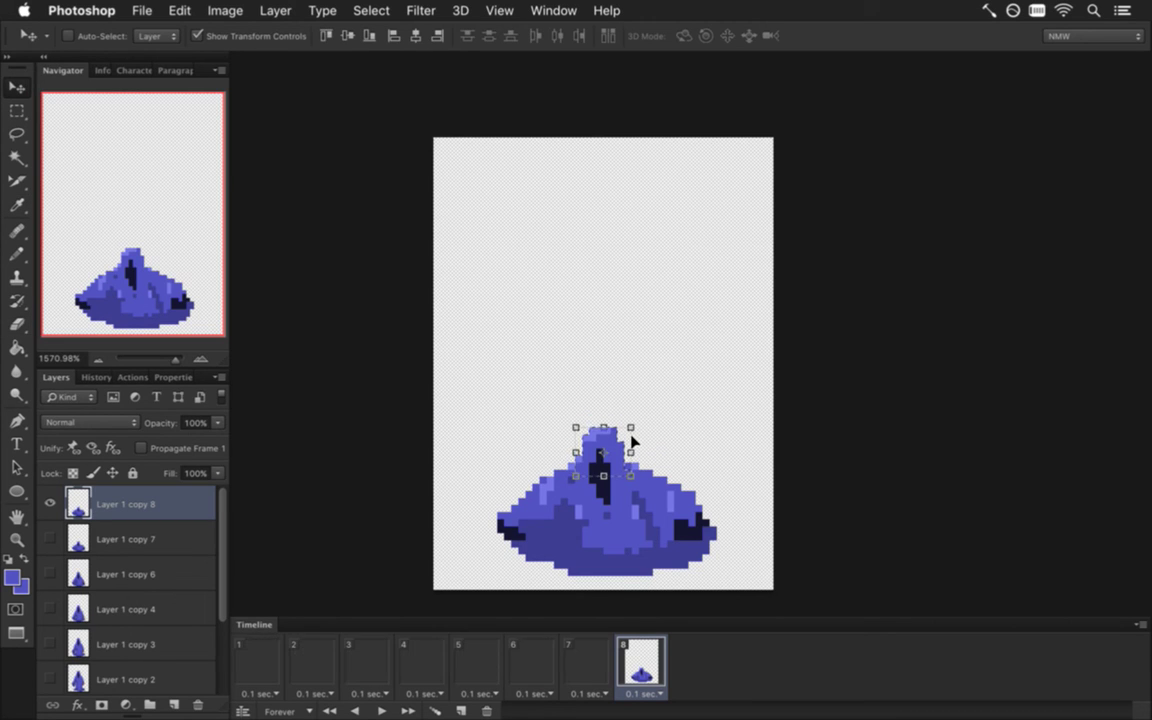
key(Down)
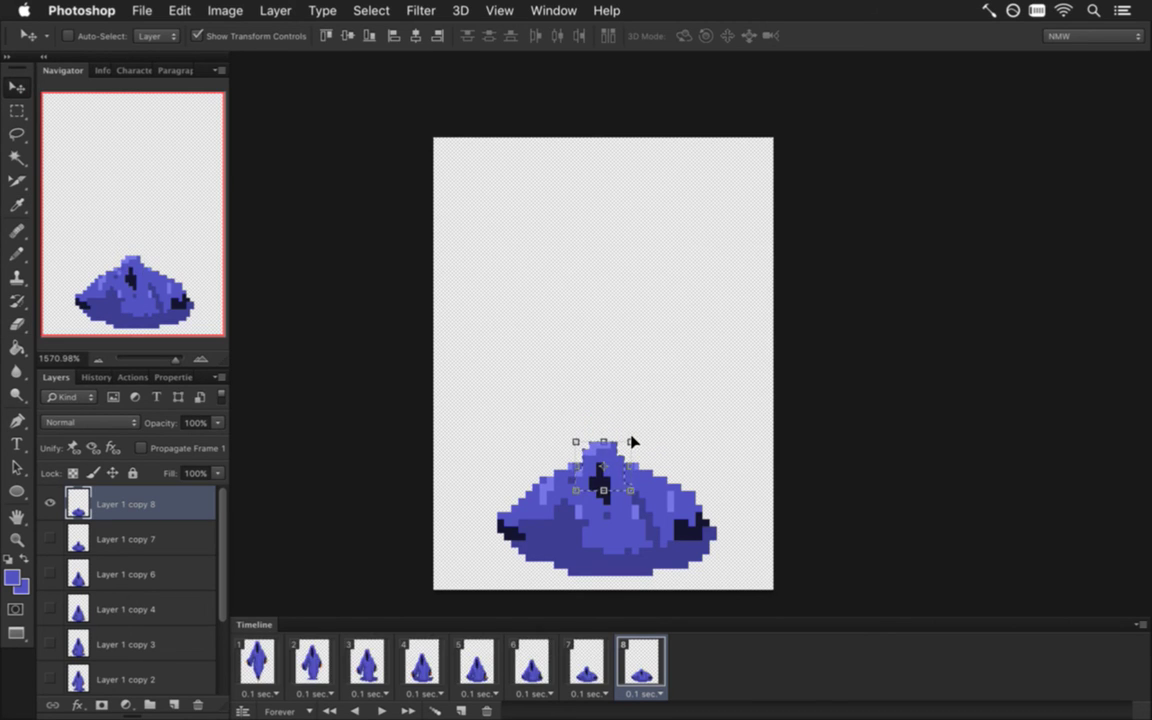
key(m)
key(super+d)
Lower the whole upper part of the robe in frame 8 by one pixel
drag(435, 406, 717, 490)
key(v)
key(Down)
key(m)
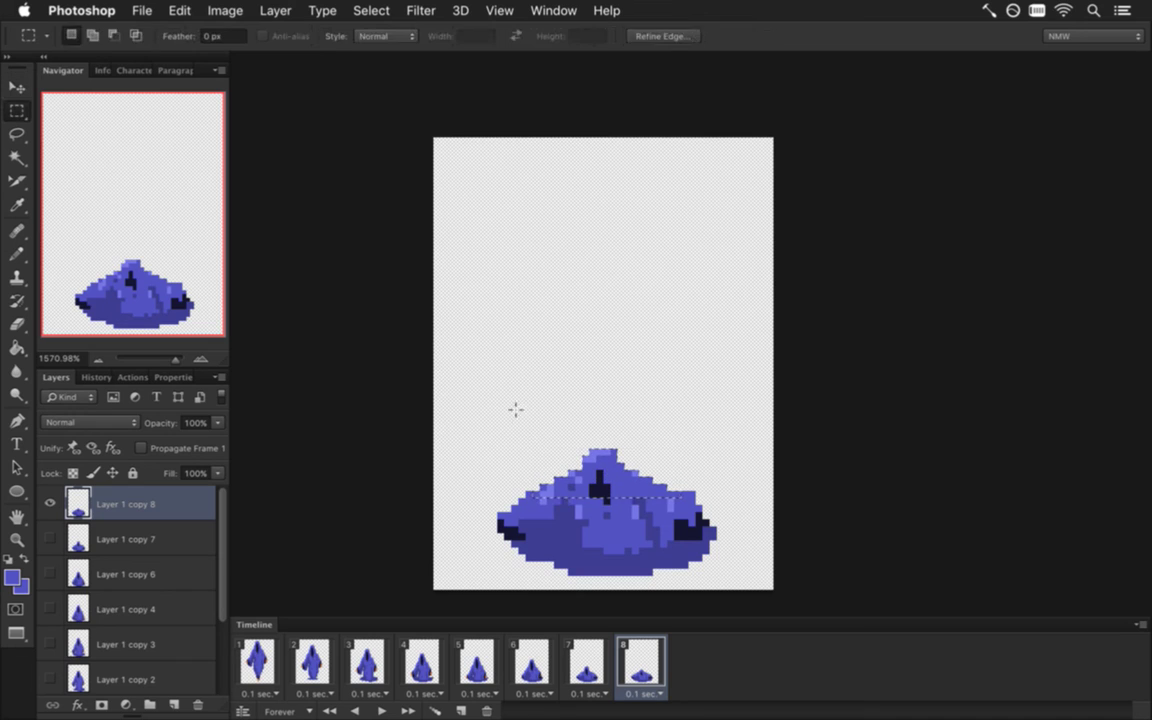
Lower the left shoulder and then the right shoulder of the robe in frame 8 by one pixel each
drag(469, 448, 575, 505)
key(v)
key(Down)
key(m)
click(674, 426)
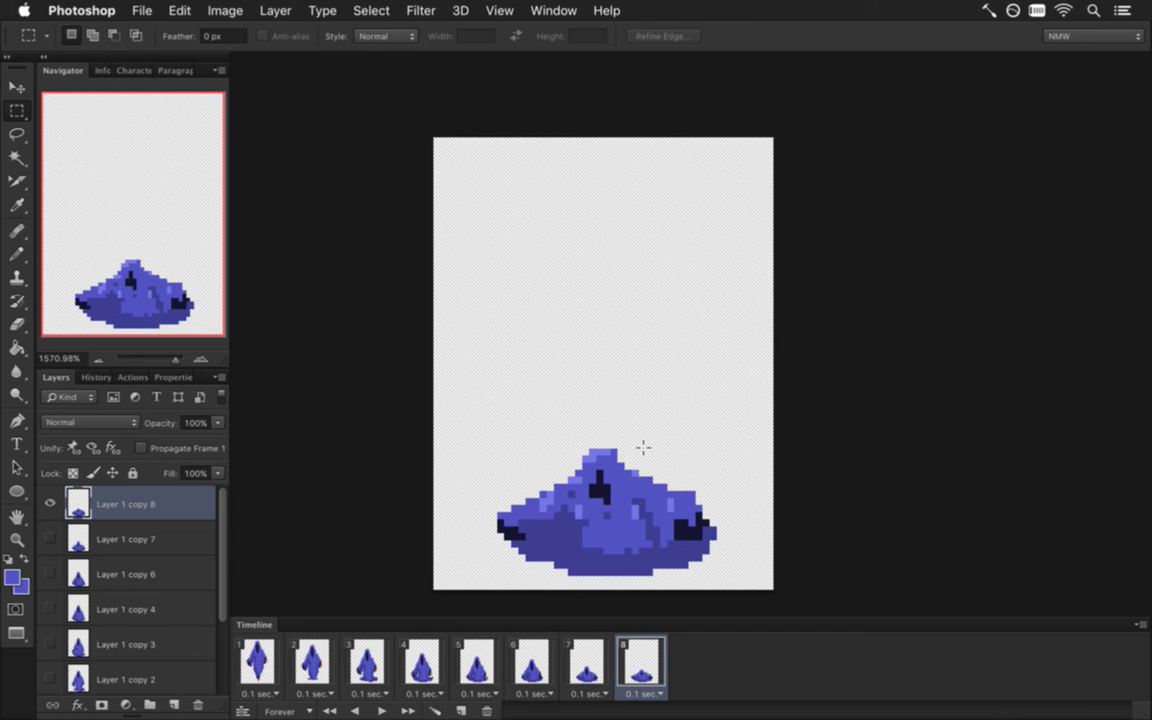
drag(612, 441, 724, 497)
key(v)
key(Down)
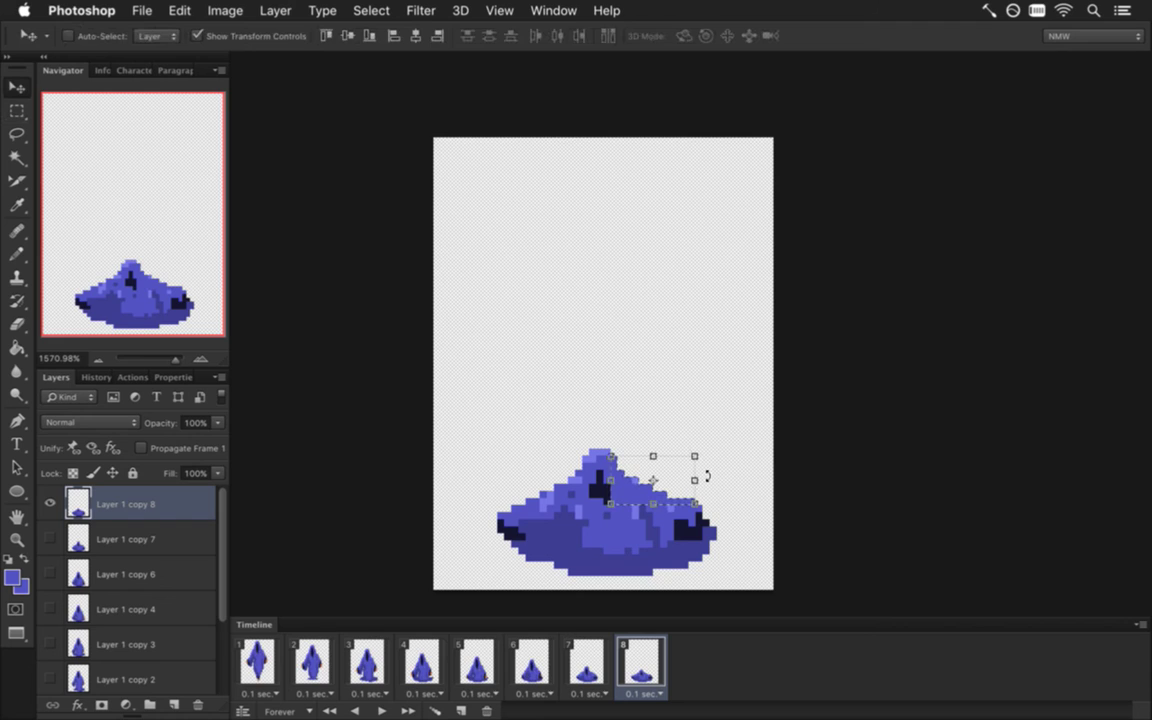
key(m)
click(707, 477)
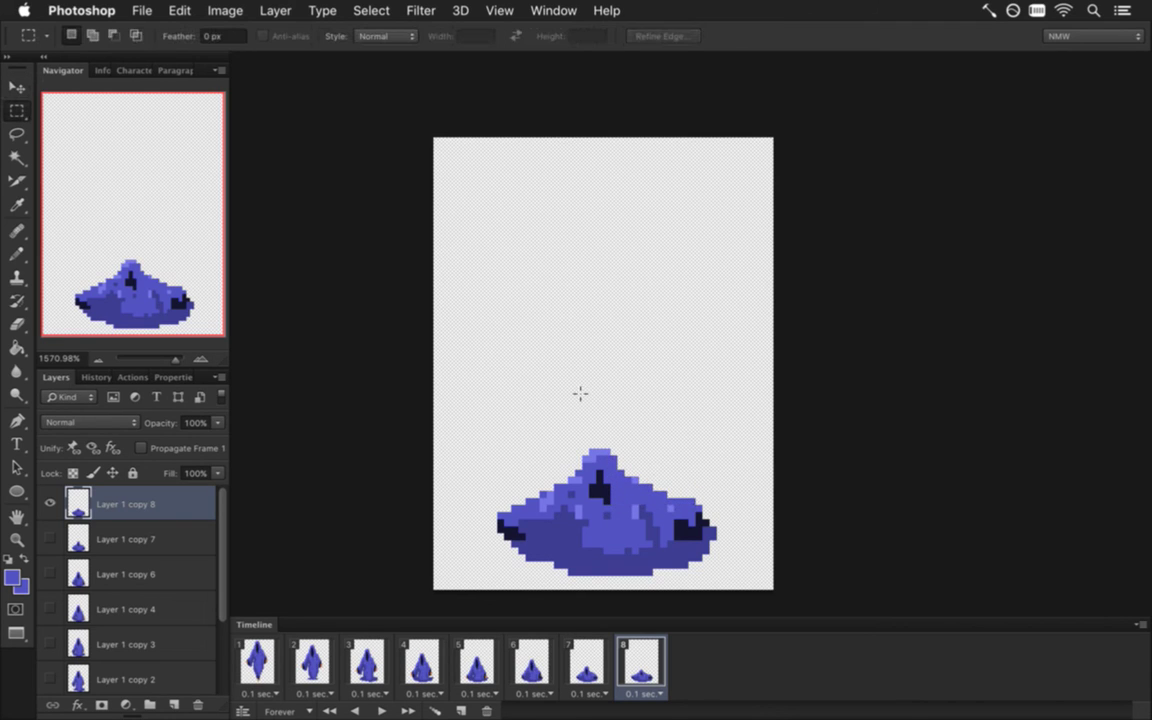
Extend the dark blue shading across the middle of the collapsed robe in frame 8 using a sampled color
key(i)
click(505, 485)
key(b)
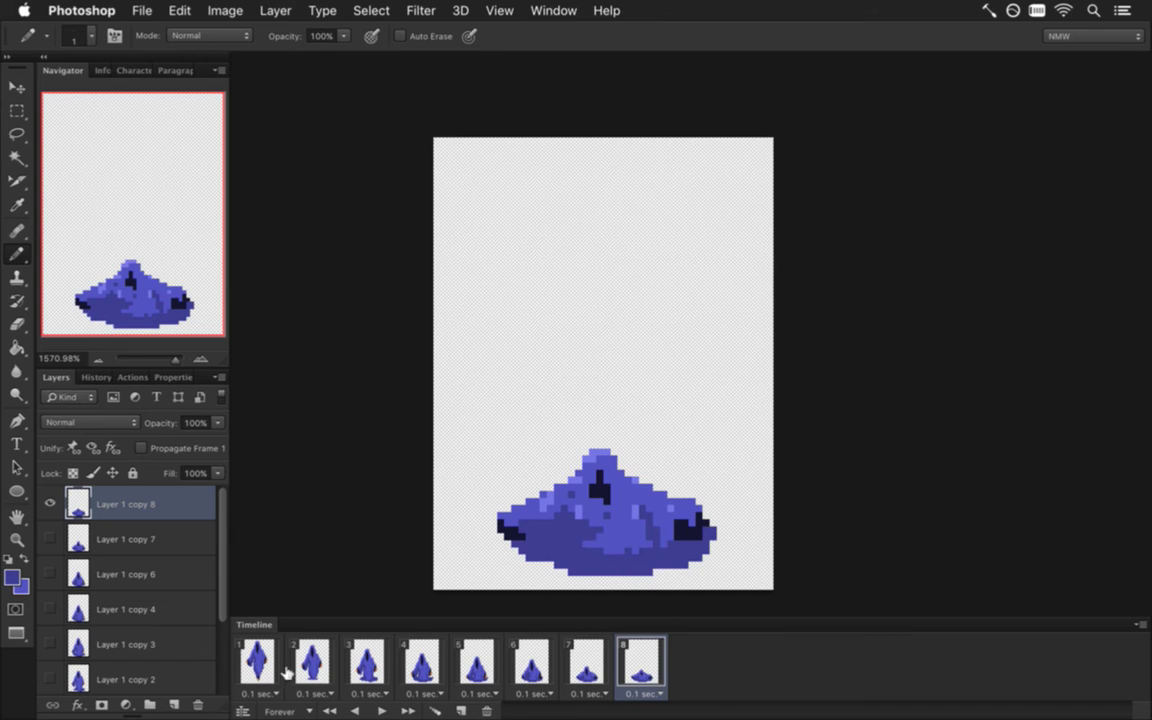
From frame 1, render all frames as the PNG image sequence LightningBossRelease.png at document size and 10 fps
click(262, 655)
key(alt+shift+super+r)
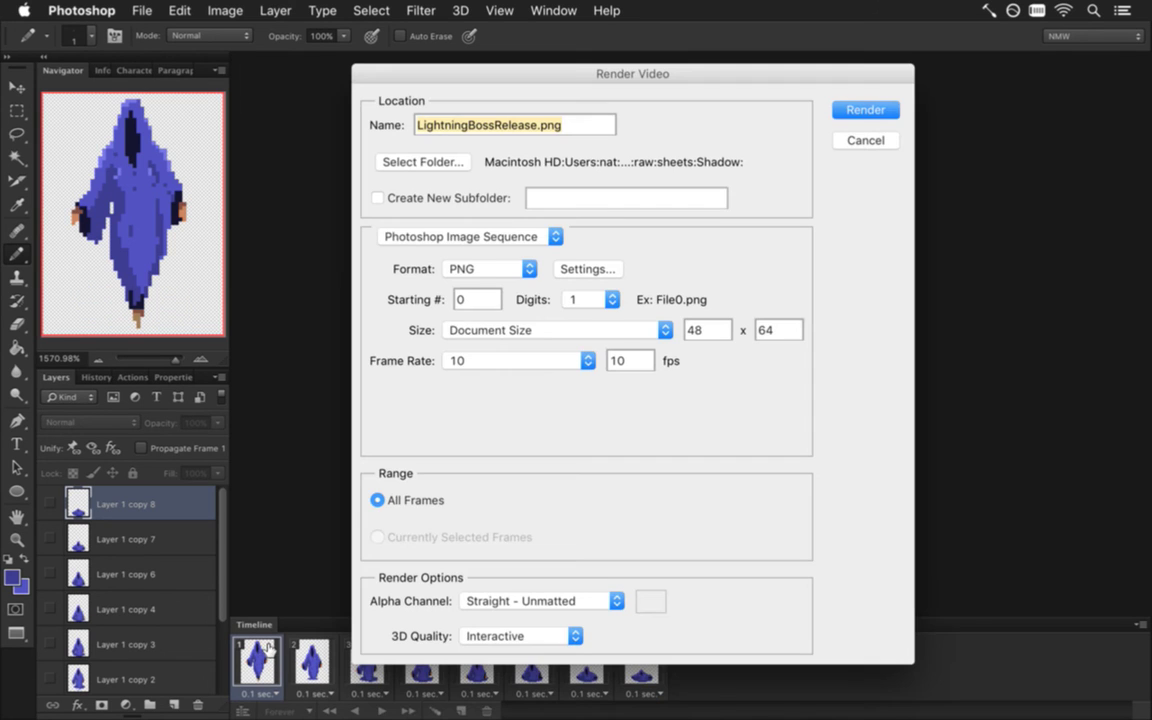
key(Return)
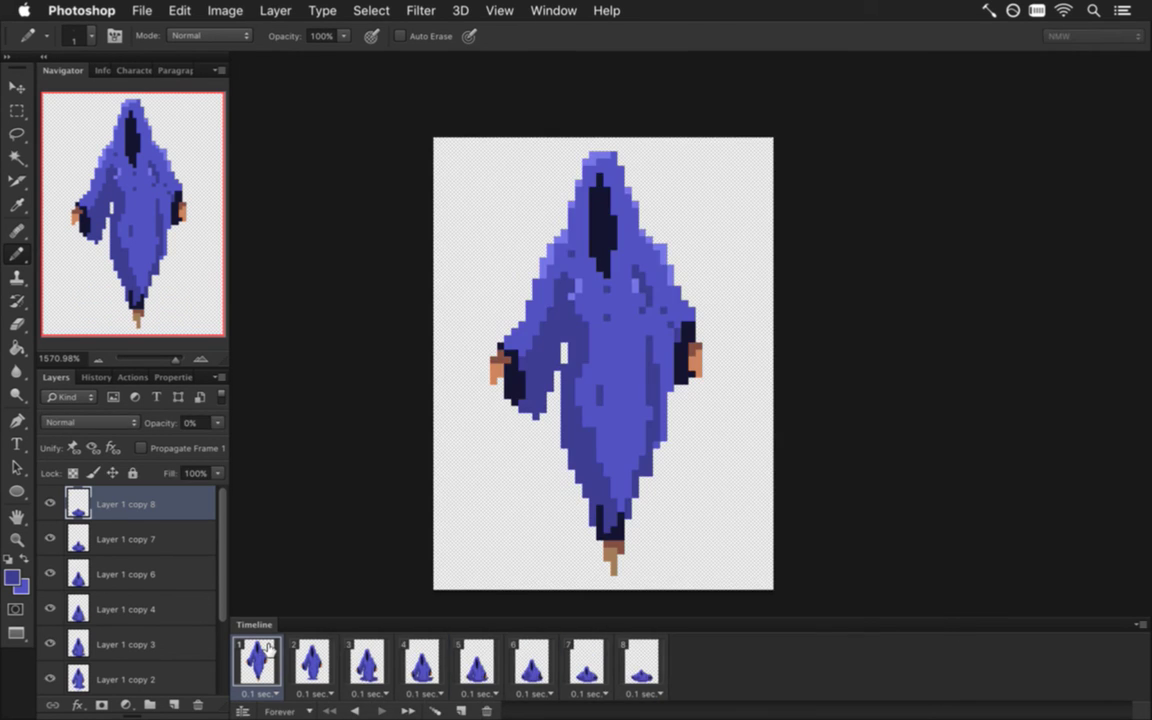
Switch to Xcode and run the Songbringer Mac build to try the rendered sprites
key(super+Tab)
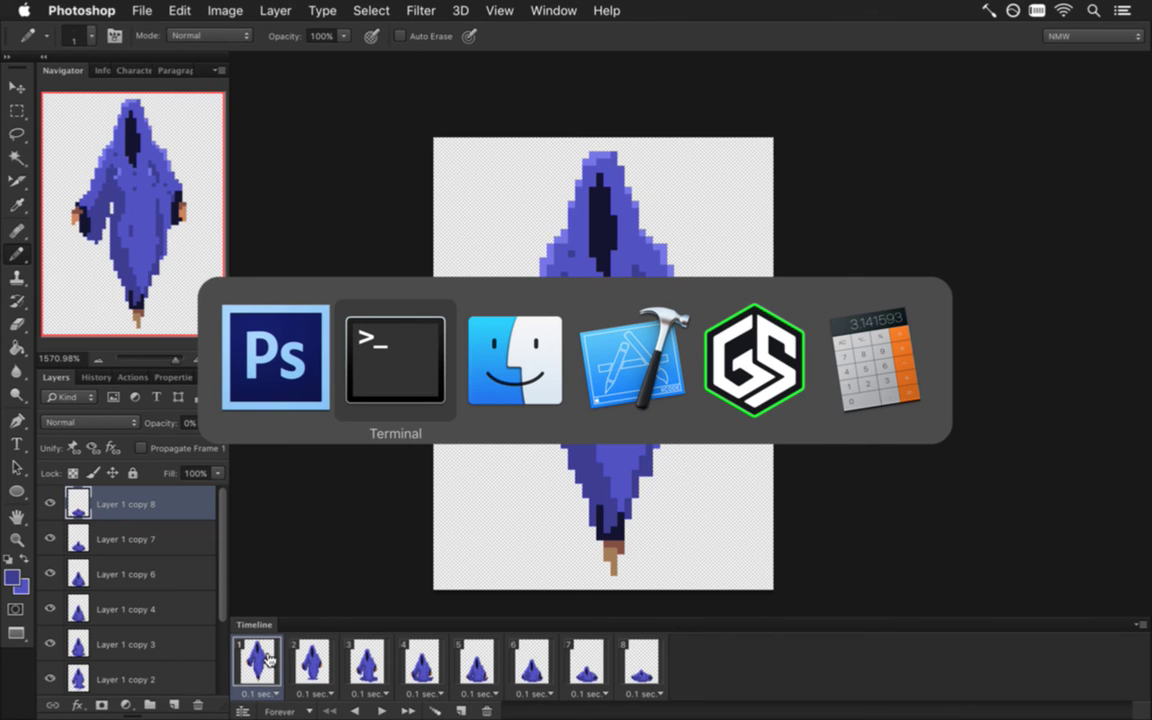
key(super+Tab)
key(super+Tab)
key(super+r)
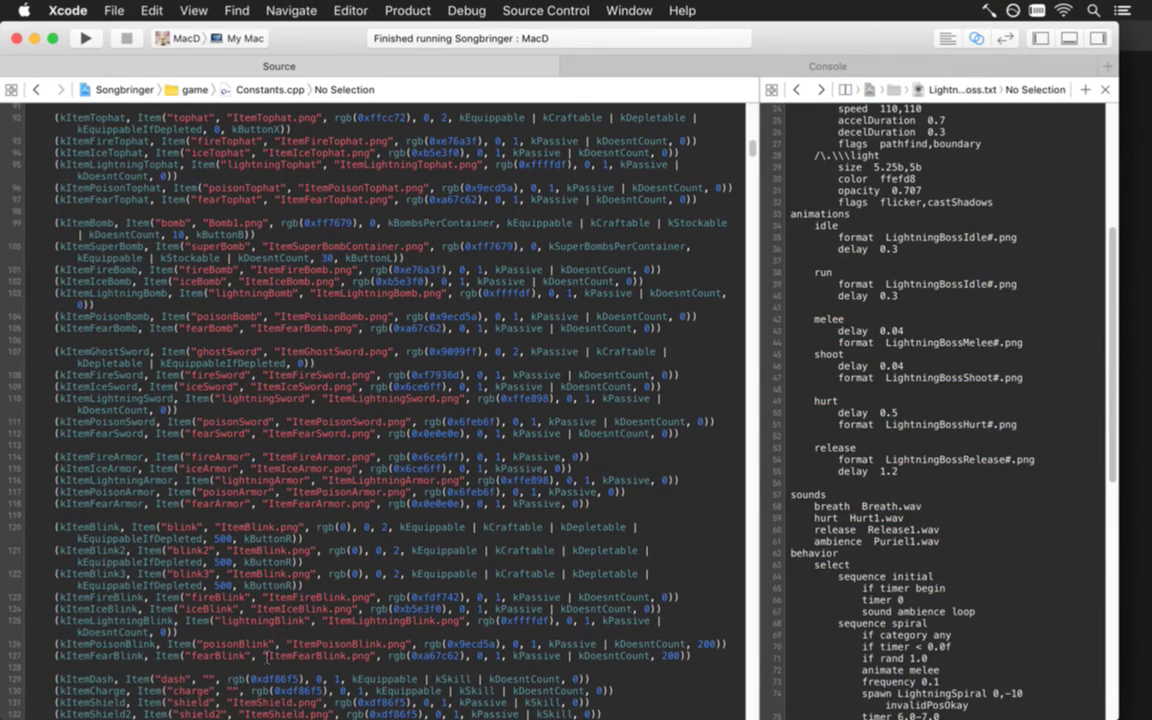
click(944, 459)
Switch to Terminal and enter a cp command with raw/sheets/Shadow/LightningBossShoot0.png as both source and destination path
key(super+Tab)
key(super+Tab)
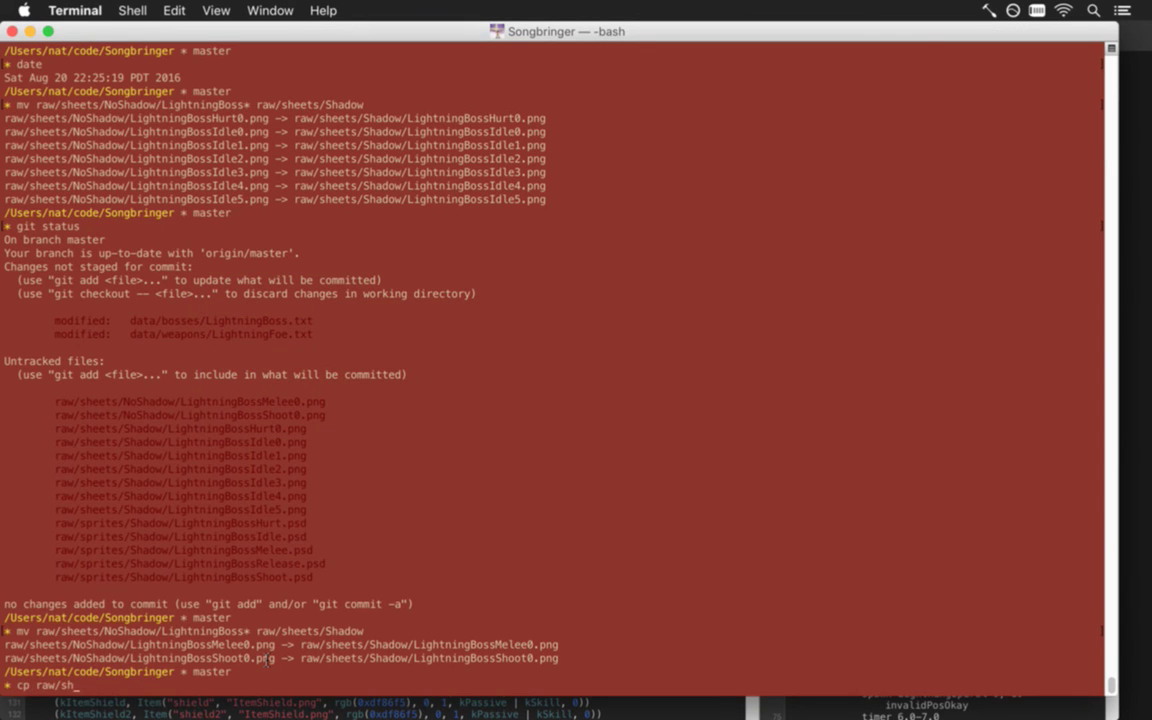
text(Shadow)
key(BackSpace)
key(BackSpace)
key(BackSpace)
key(BackSpace)
key(BackSpace)
key(BackSpace)
text(Shadow/L)
key(Tab)
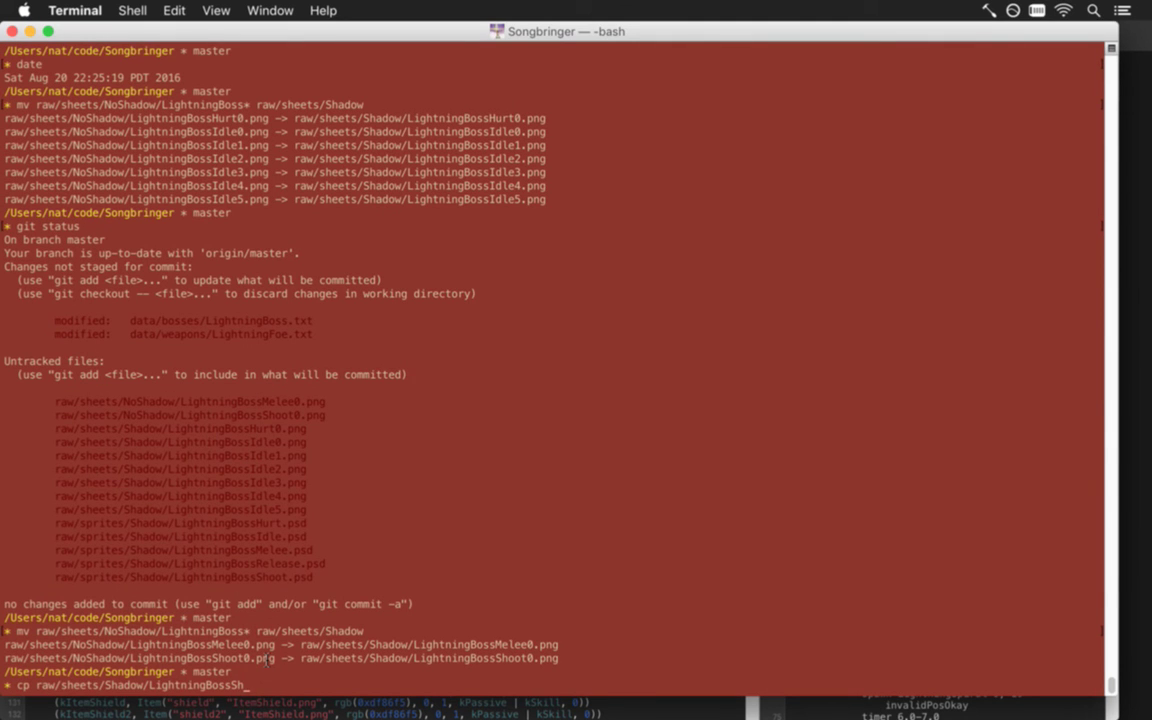
text(Sho)
key(Tab)
drag(42, 689, 309, 687)
text(raw/sheets/Shadow/LightningBossShoot0.png)
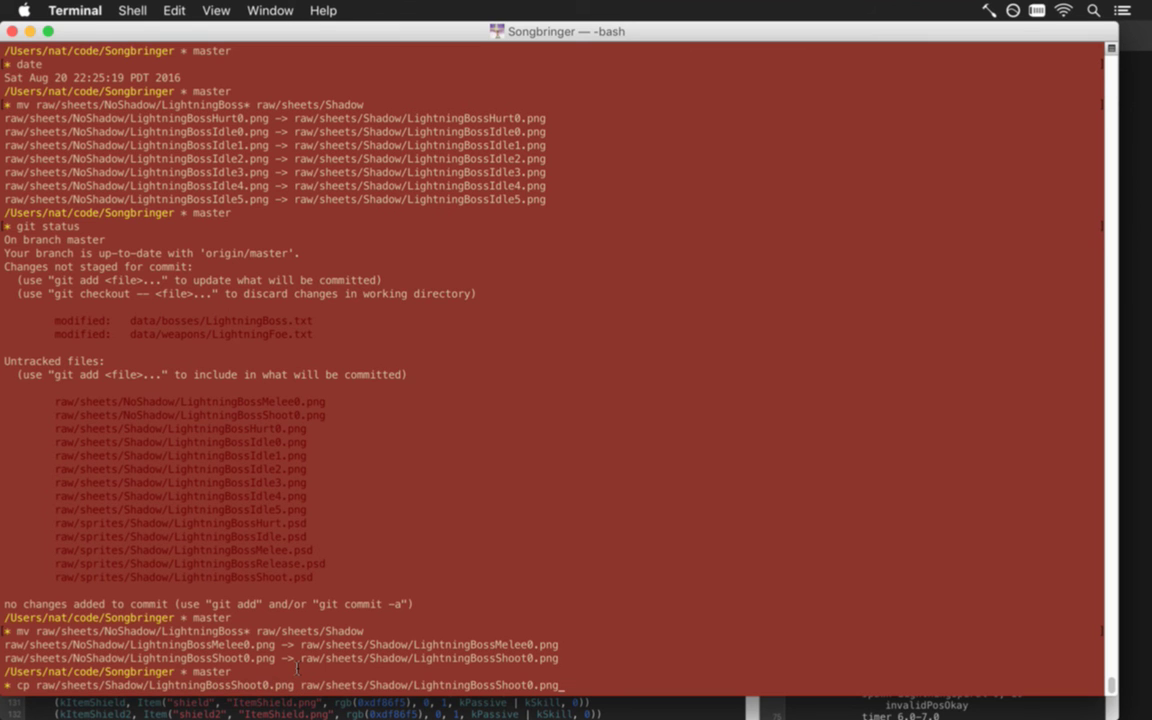
Switch back to Xcode, run the Songbringer Mac build and move around the lightning boss to check its idle sprites
key(super+Tab)
key(super+r)
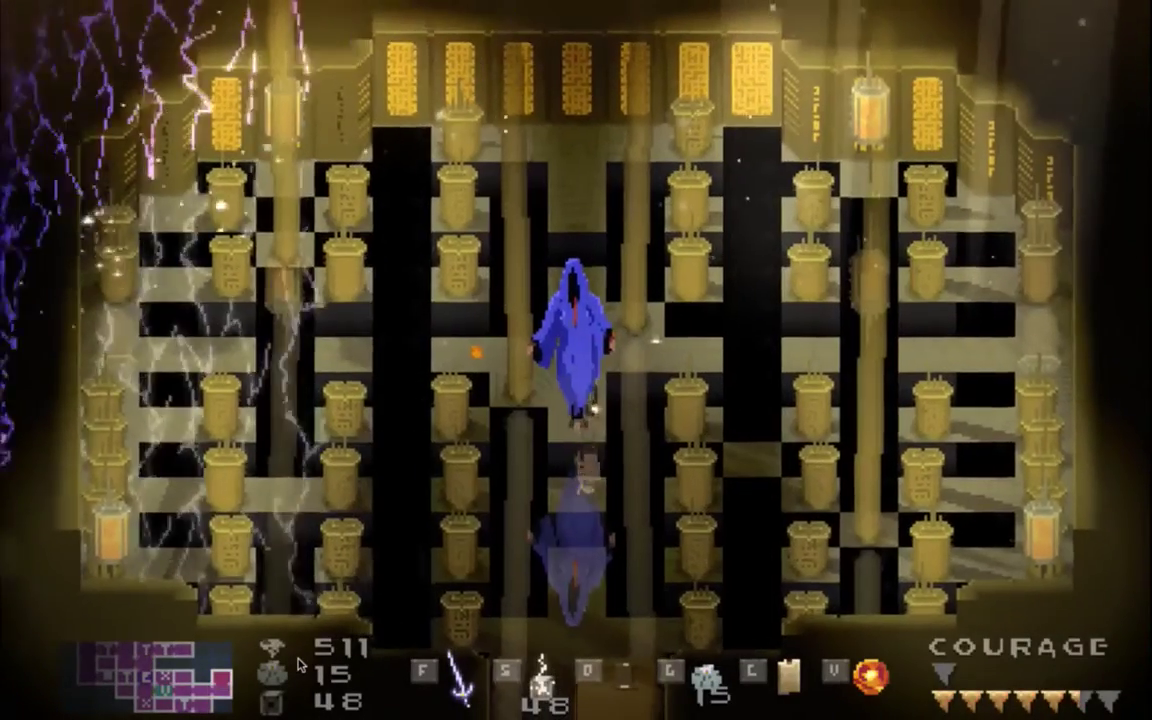
key(Up)
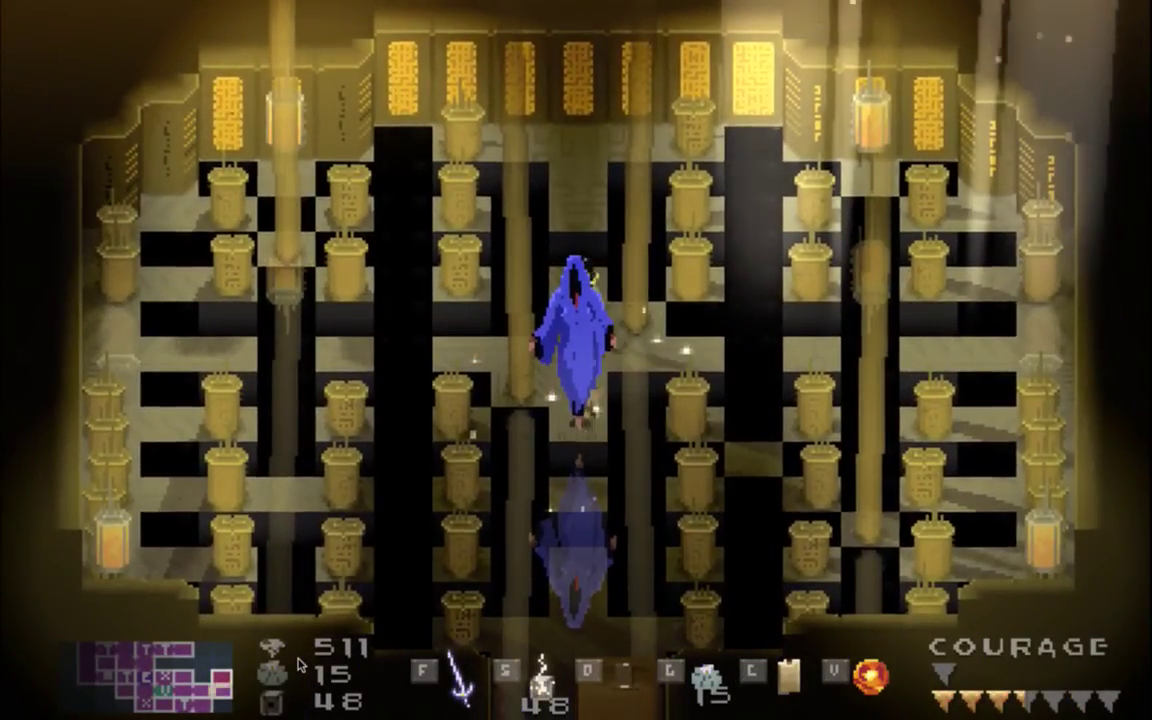
key(Down)
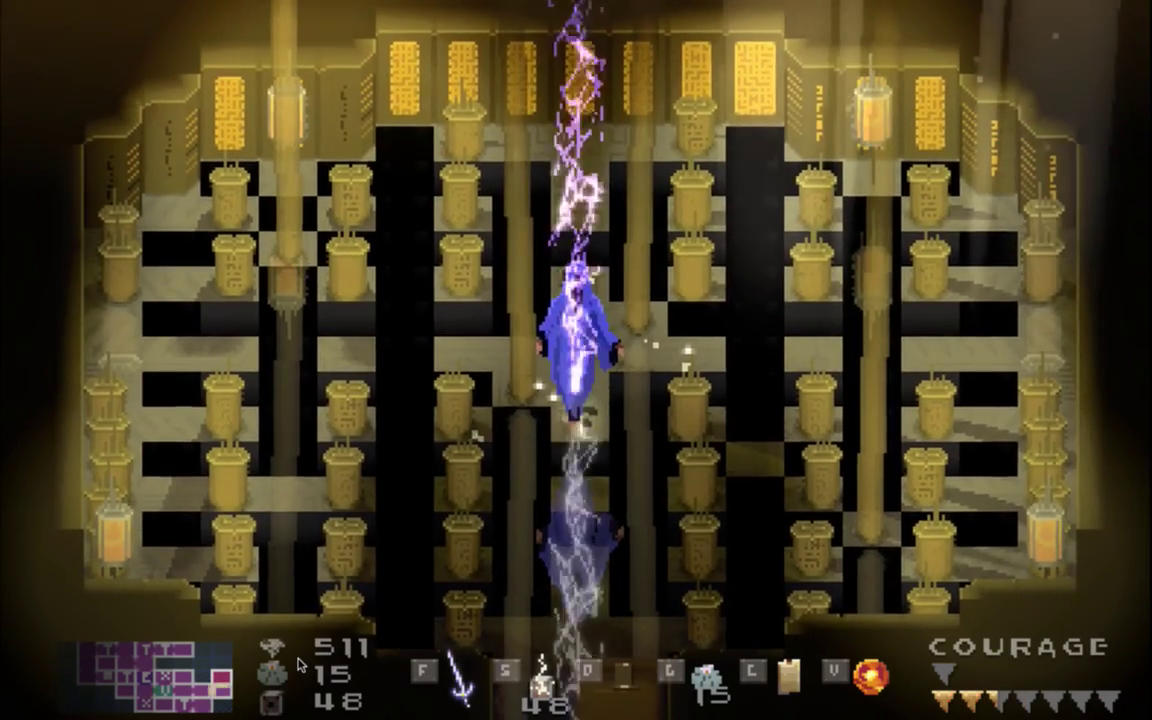
key(Left)
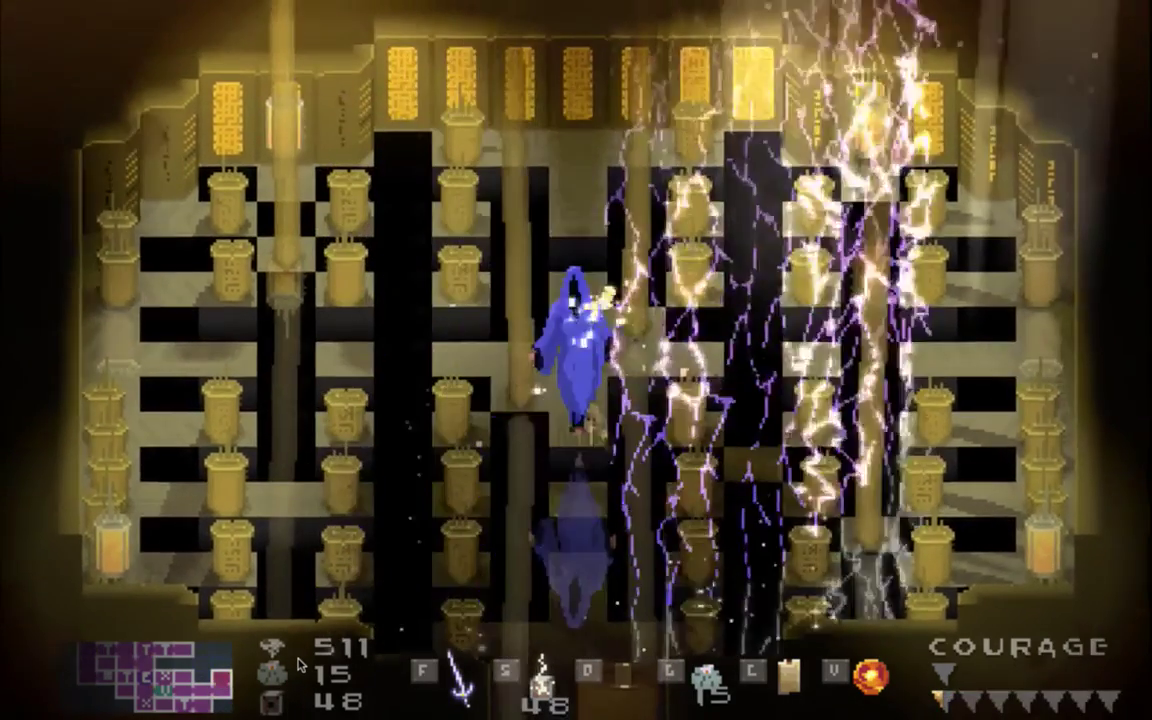
key(Left)
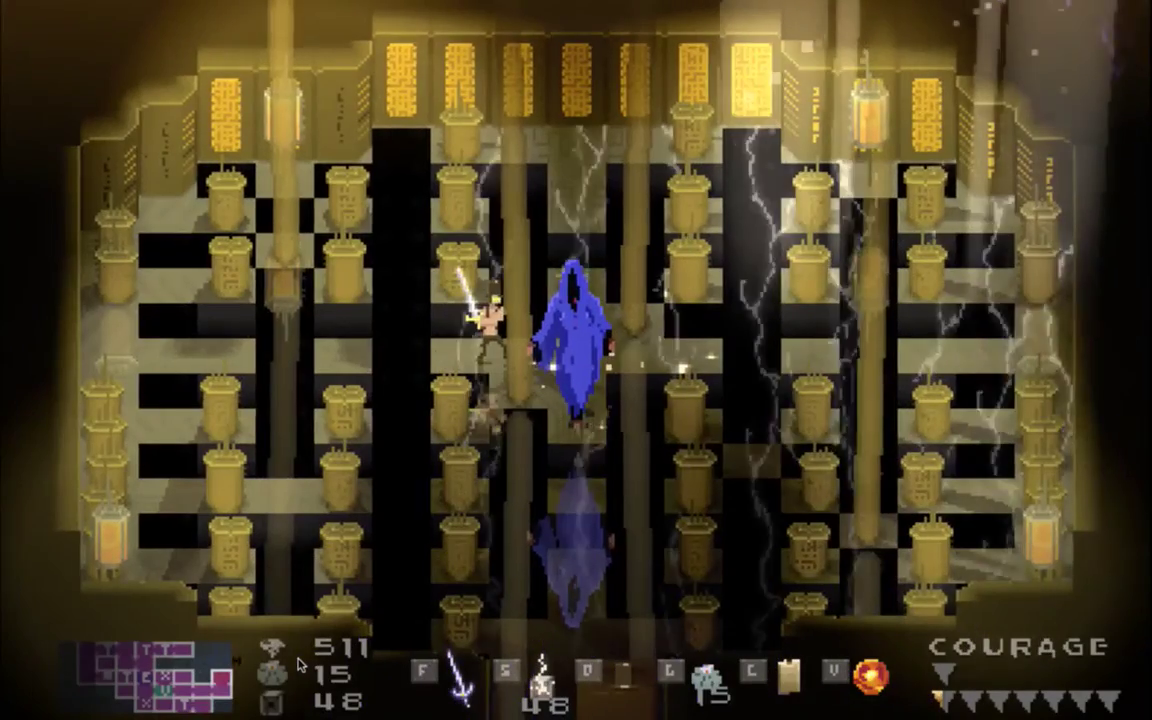
Use a bomb and the scroll item near the boss to test its reaction
key(g)
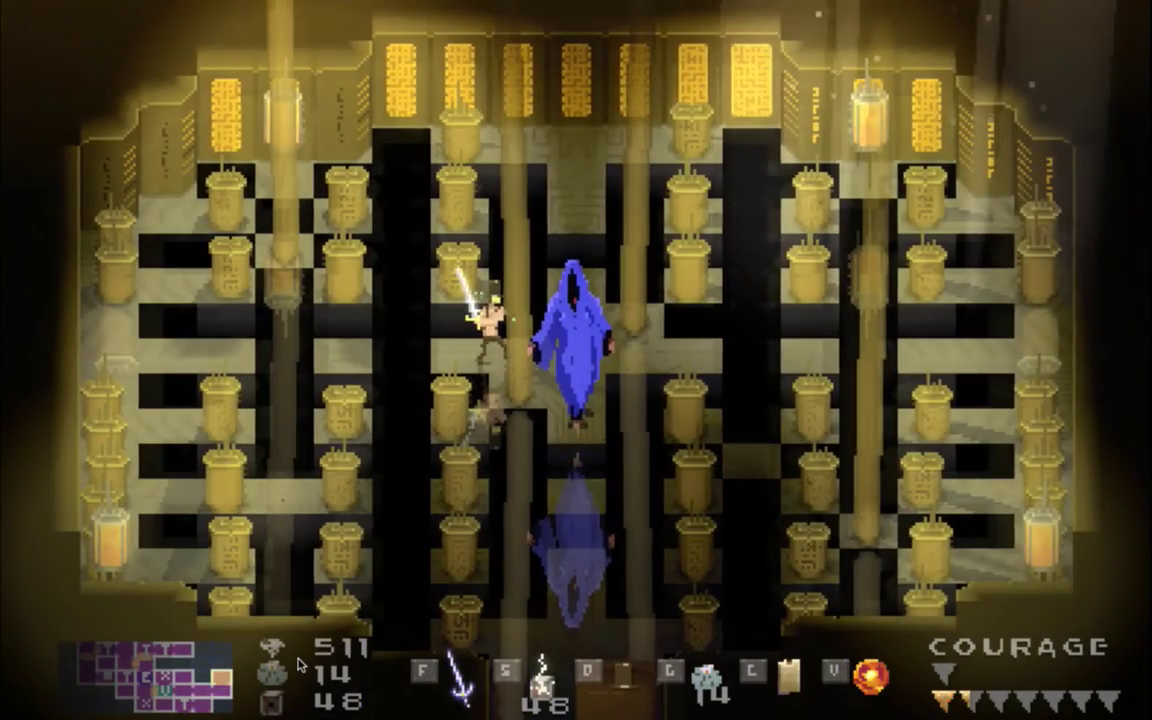
key(c)
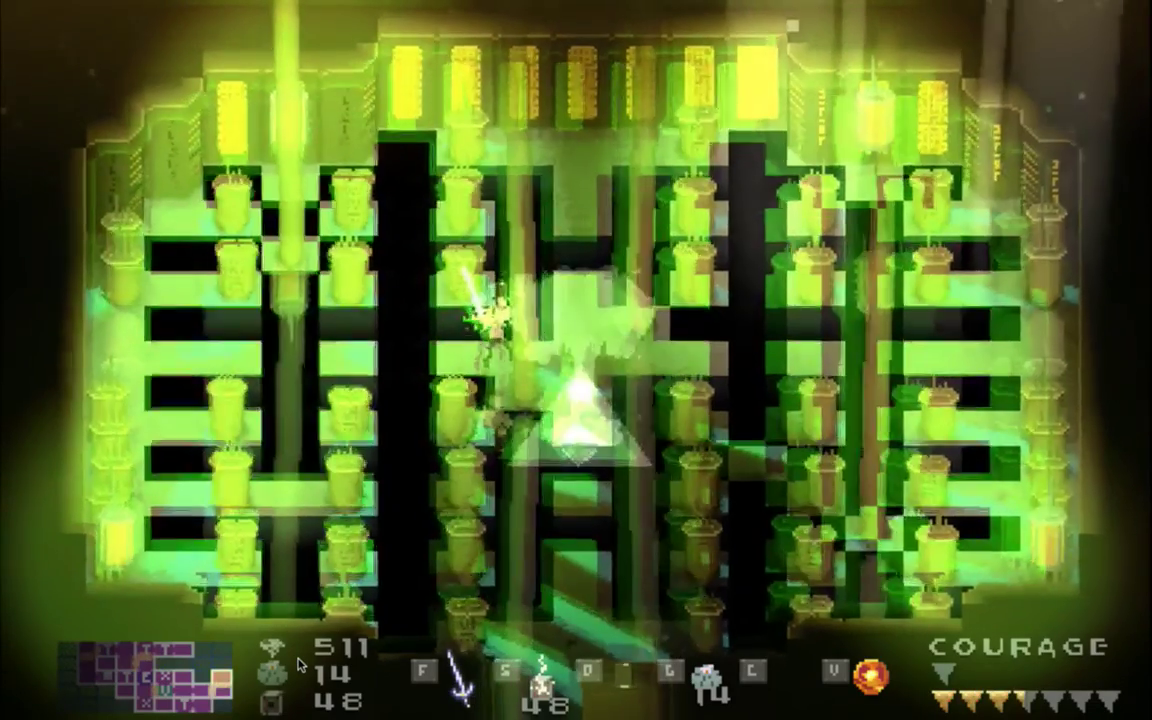
key(Right)
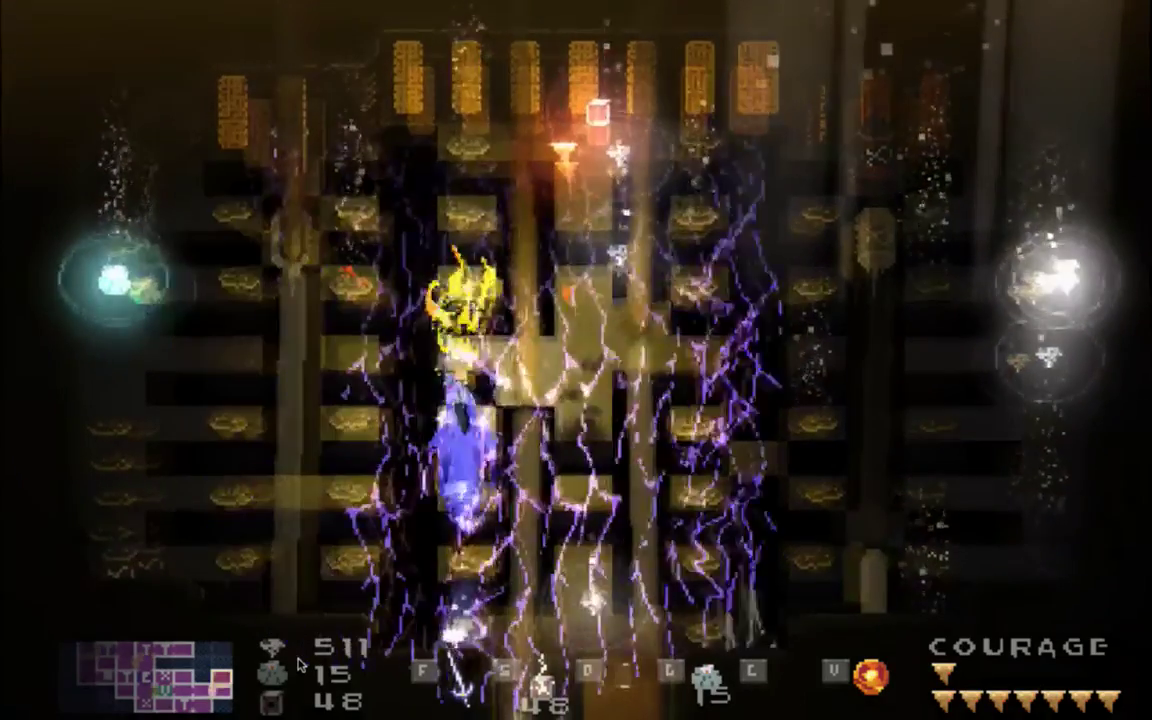
Strike the boss repeatedly with the sword in the lower middle of the arena to check its hurt flash
key(f)
key(f)
key(f)
key(Right)
key(f)
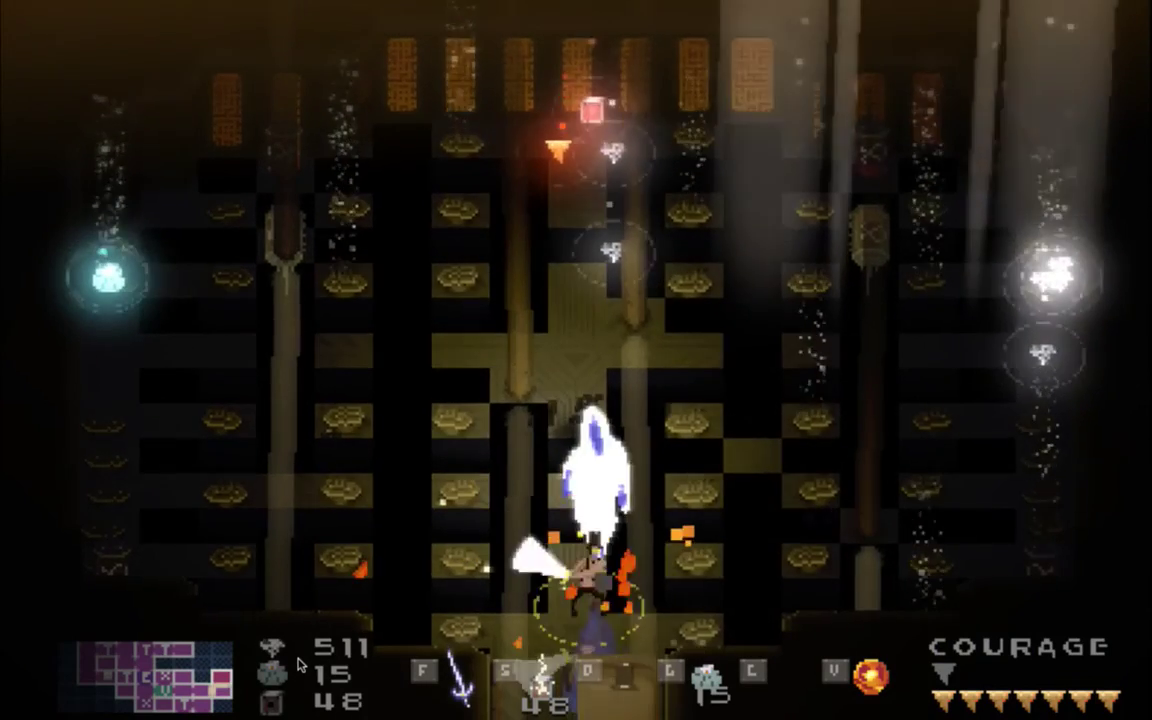
key(f)
key(Up)
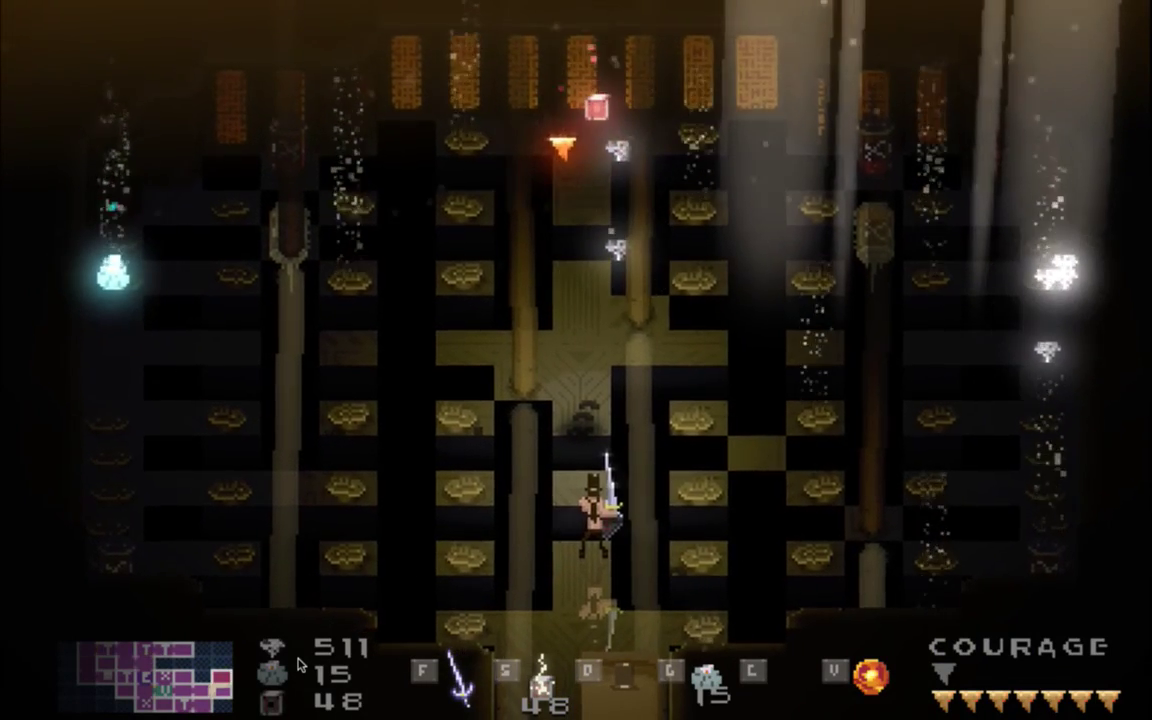
key(f)
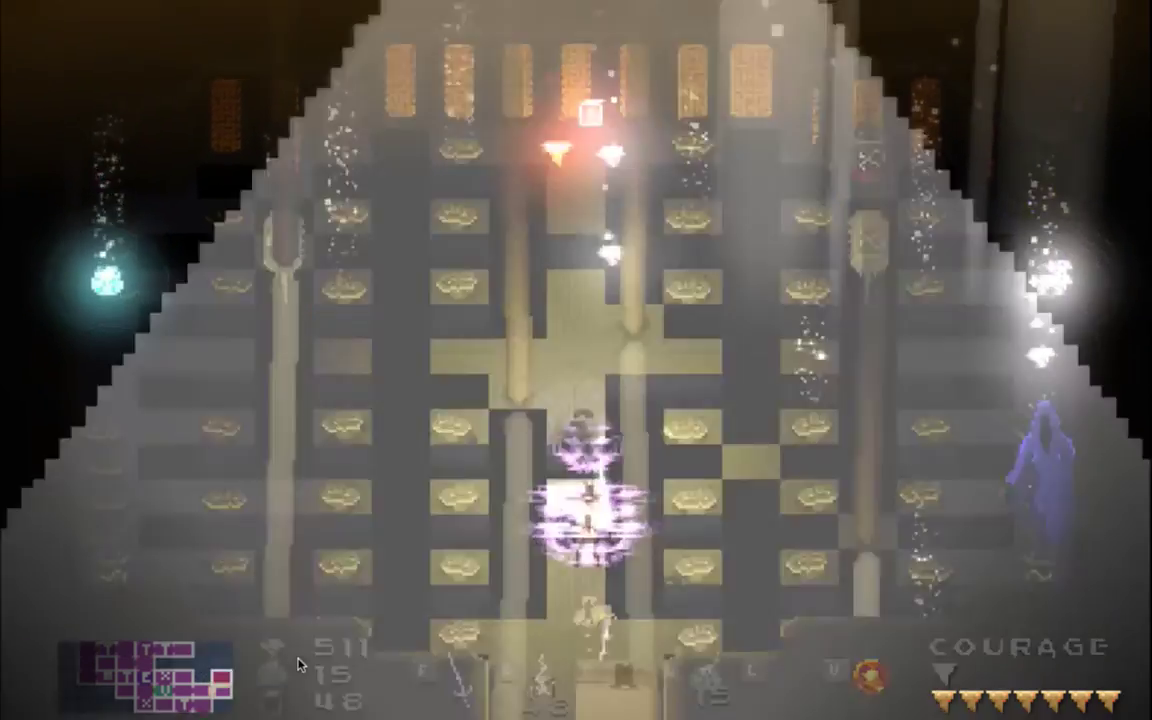
Move across the arena while the boss vanishes and reappears, attacking it and returning to the centre
key(Right)
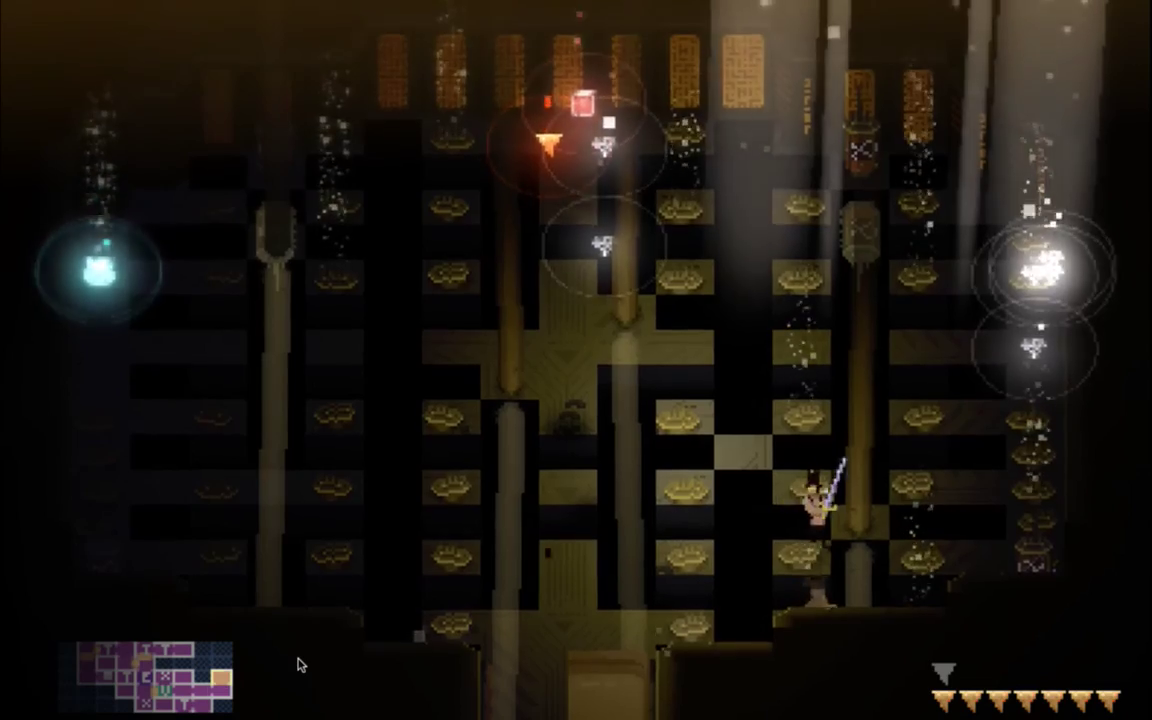
key(Left)
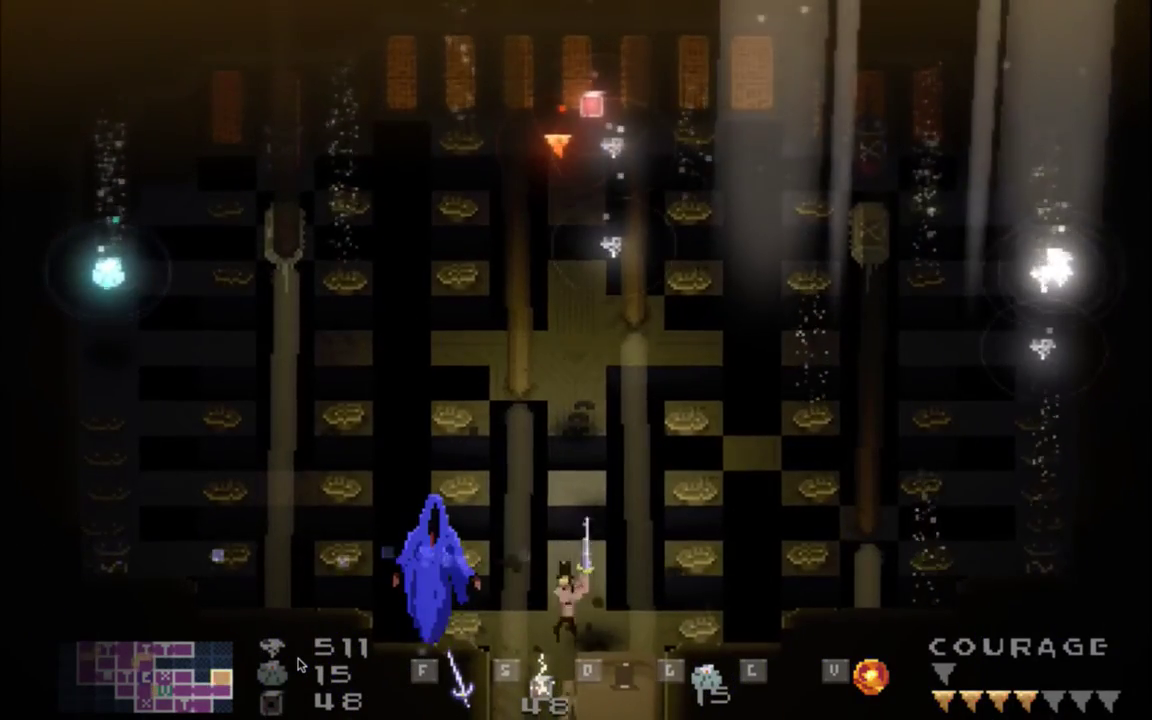
key(f)
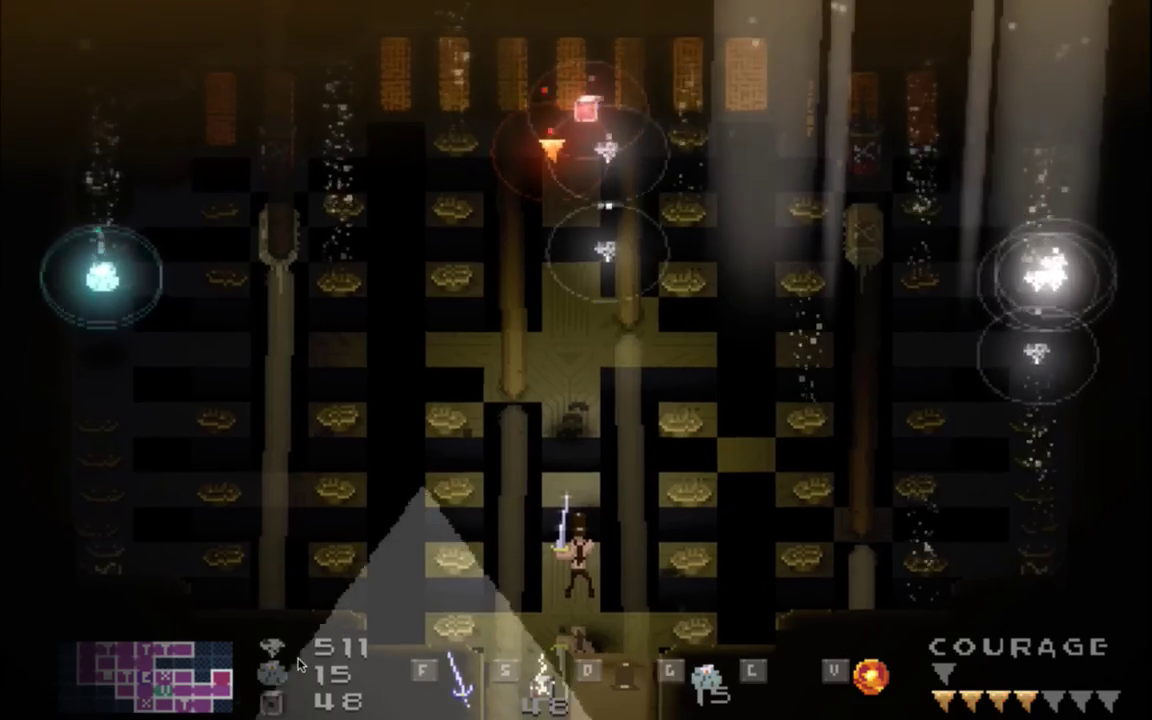
key(Up)
key(f)
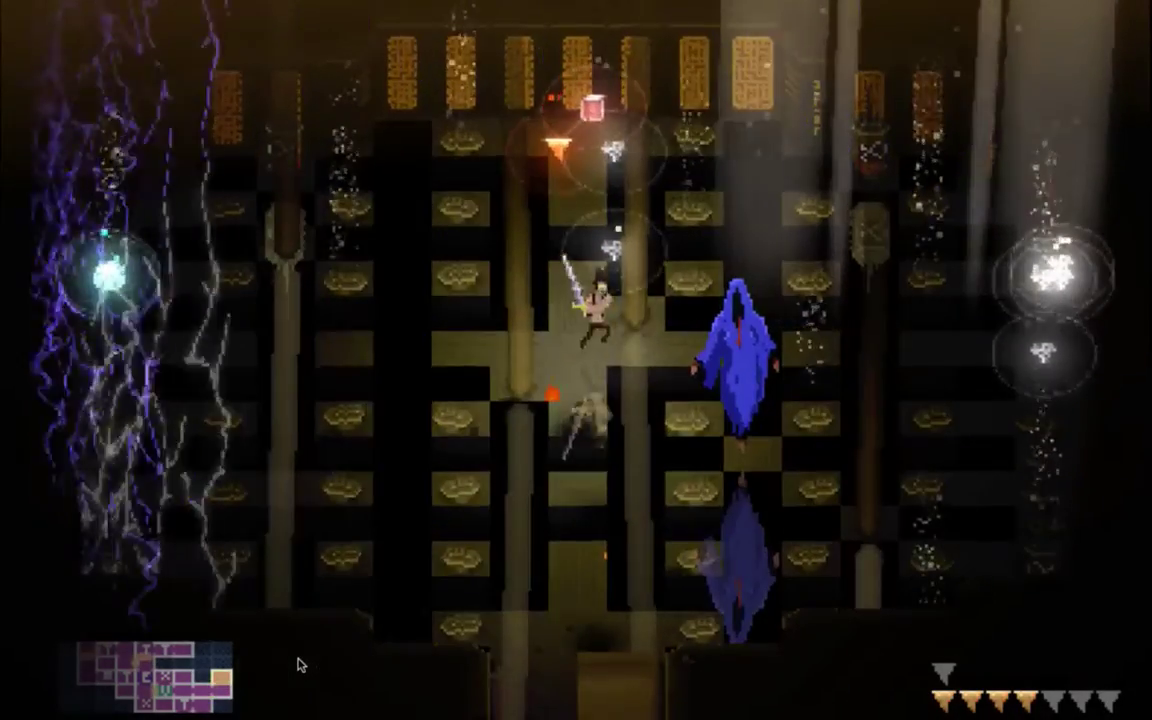
Chase the boss toward the right side of the arena and hit it with the sword
key(Right)
key(Down)
key(f)
key(f)
key(f)
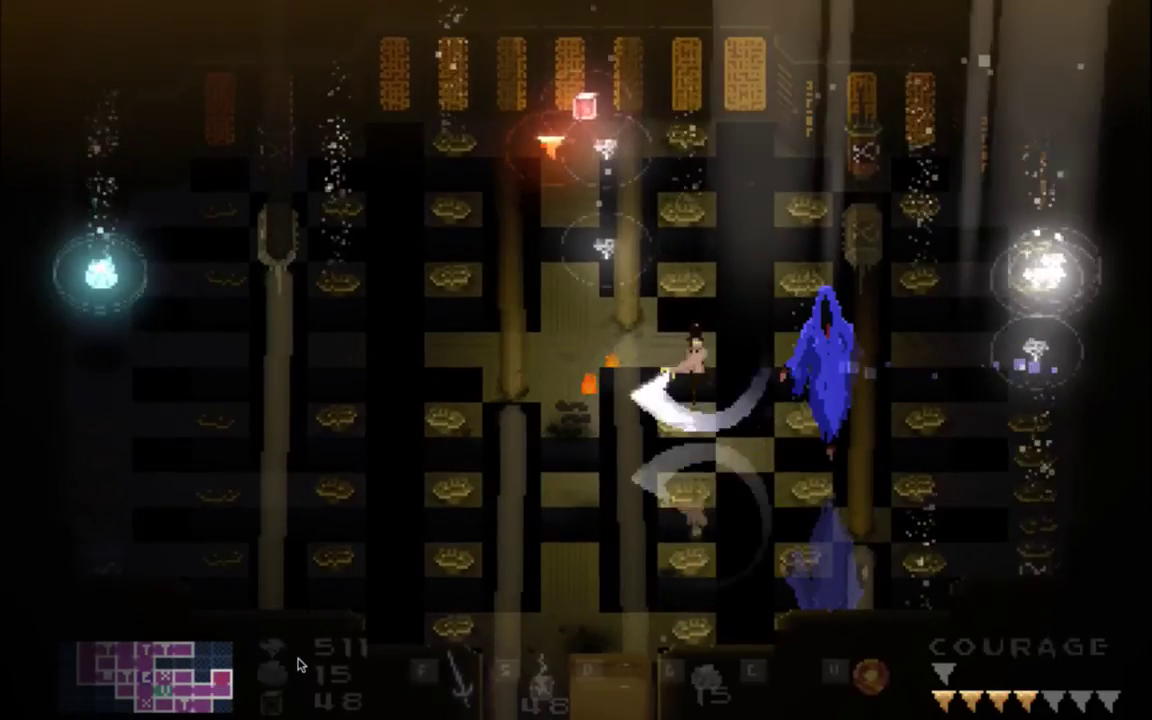
key(Right)
key(f)
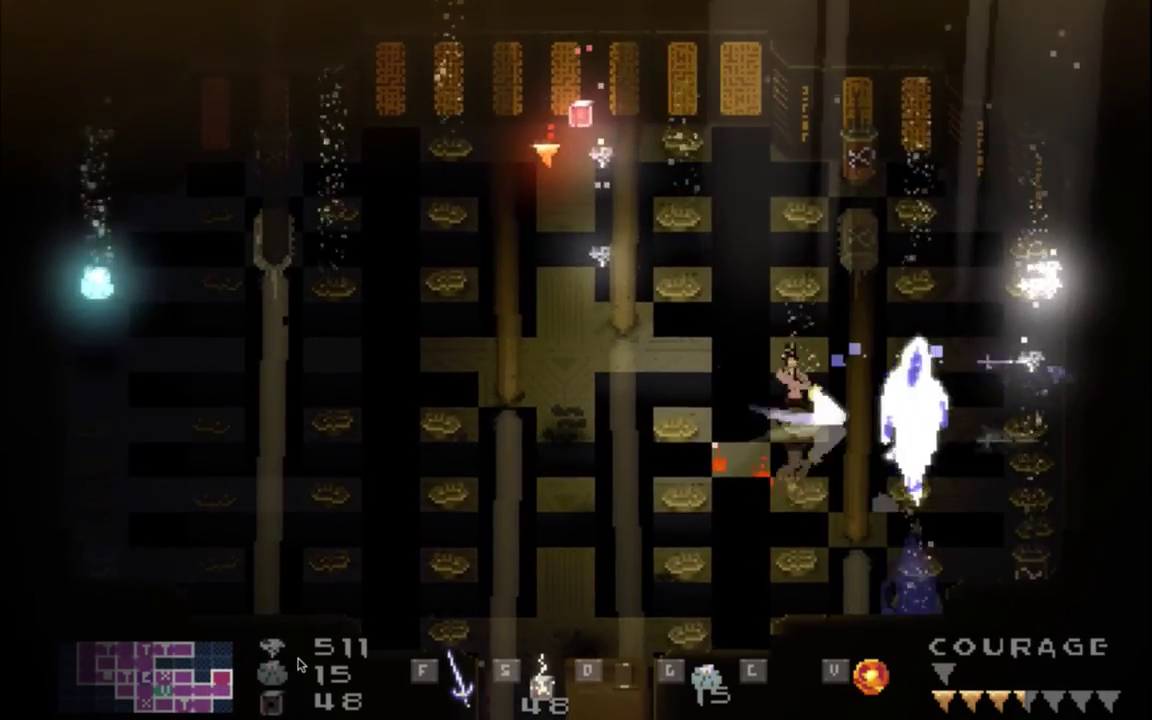
Keep attacking the boss along the right wall, then fall back toward the arena's centre to observe its behavior
key(Right)
key(Left)
key(f)
key(f)
key(space)
key(f)
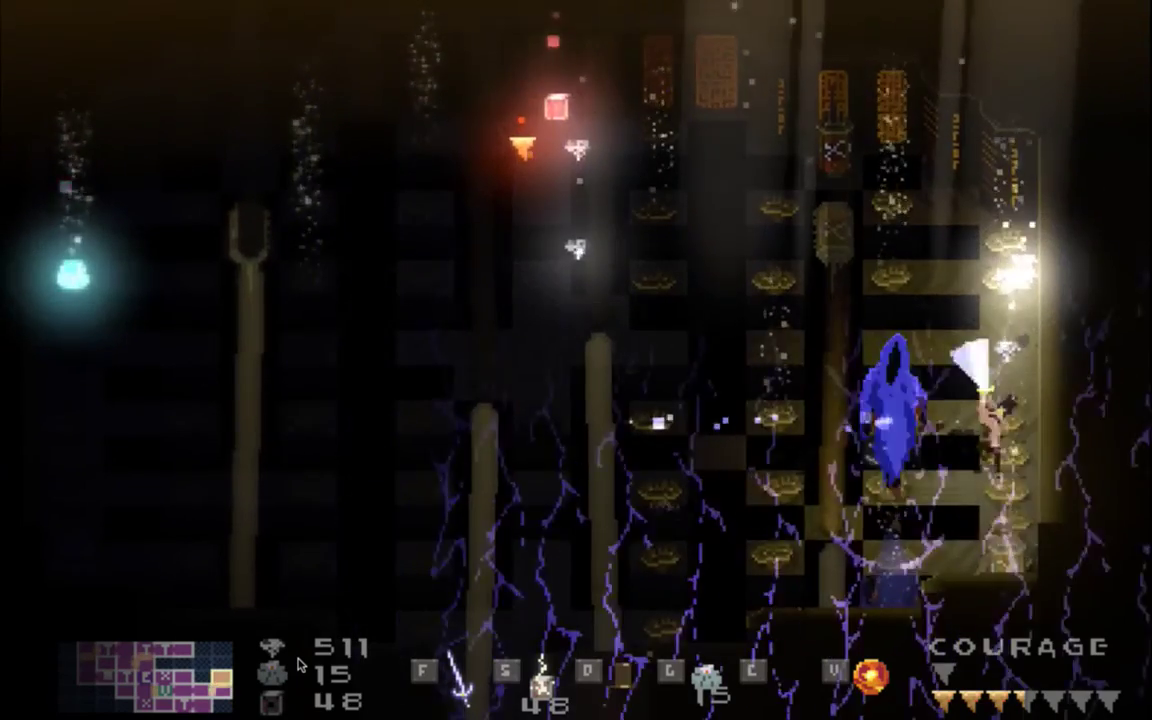
key(f)
key(space)
key(f)
key(f)
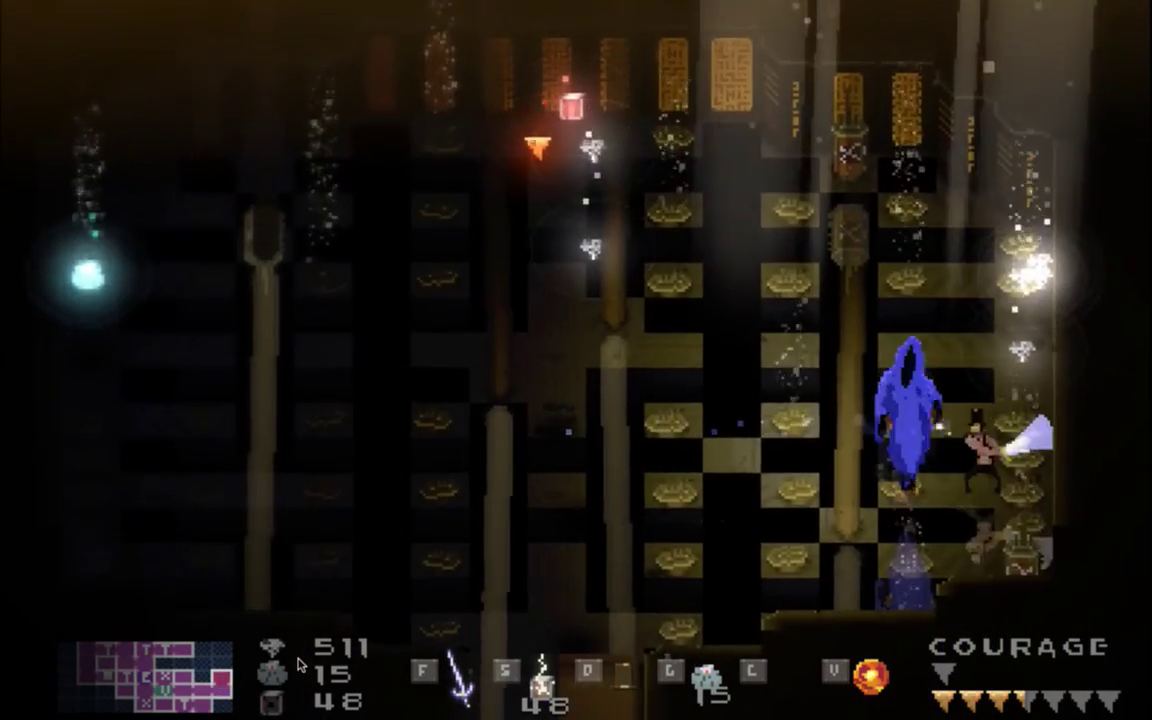
key(f)
key(f)
key(space)
key(f)
key(f)
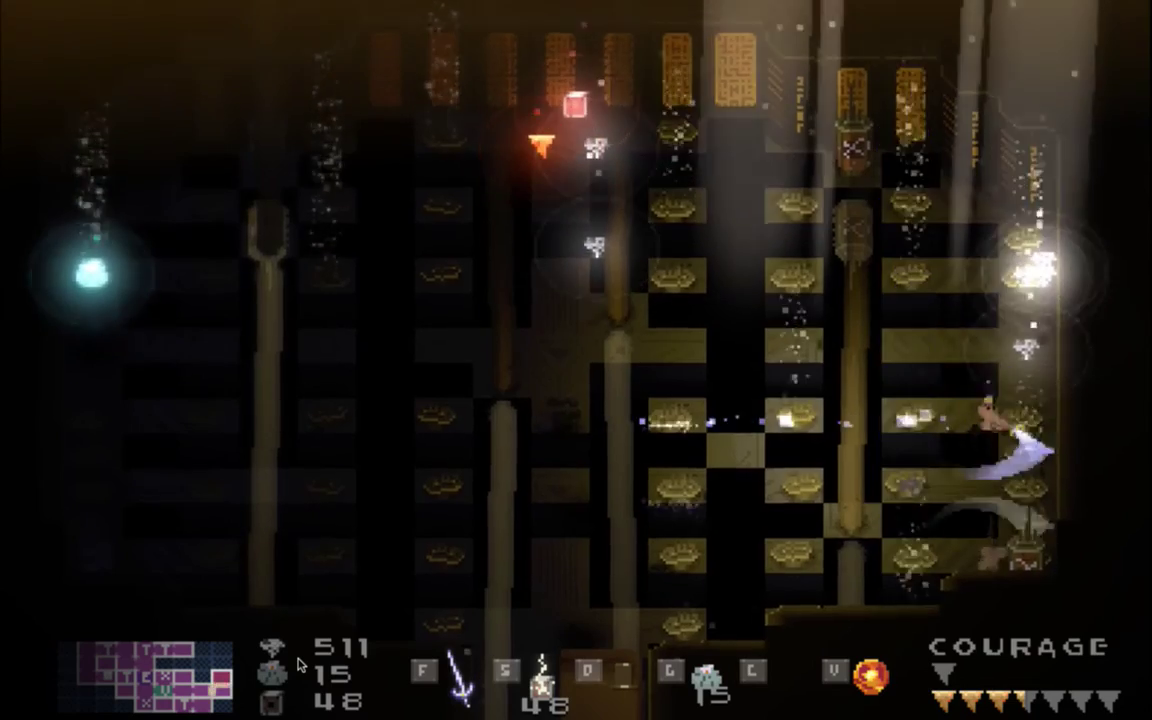
key(Left)
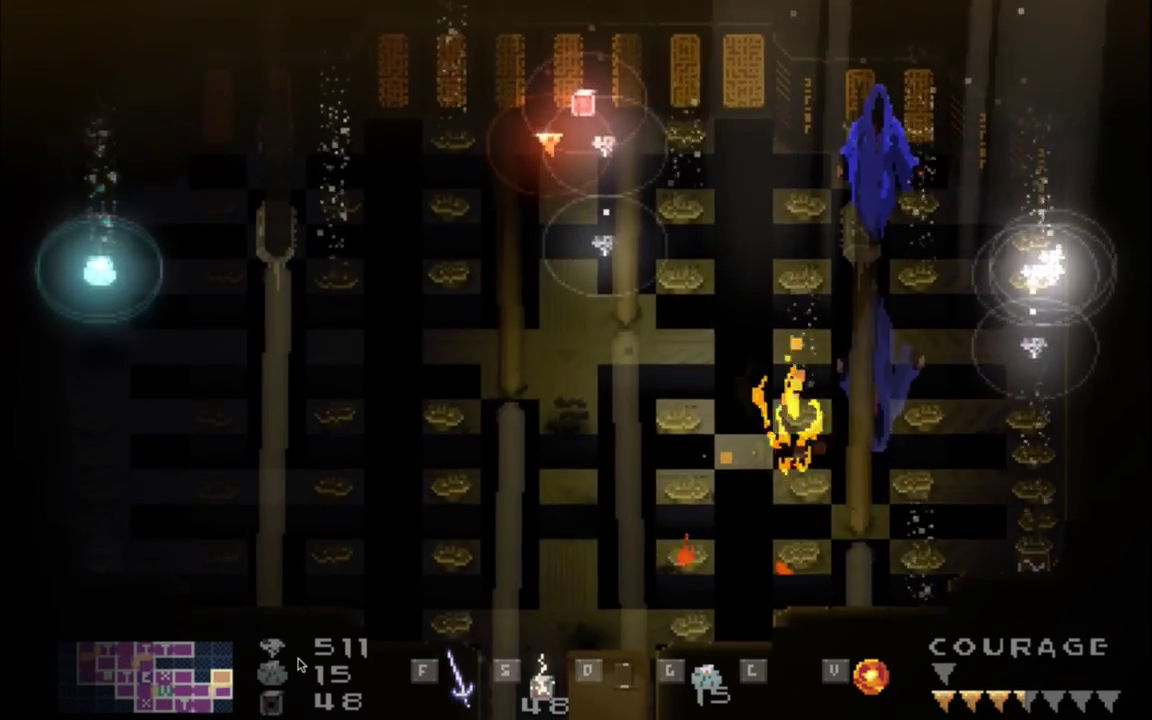
key(Up)
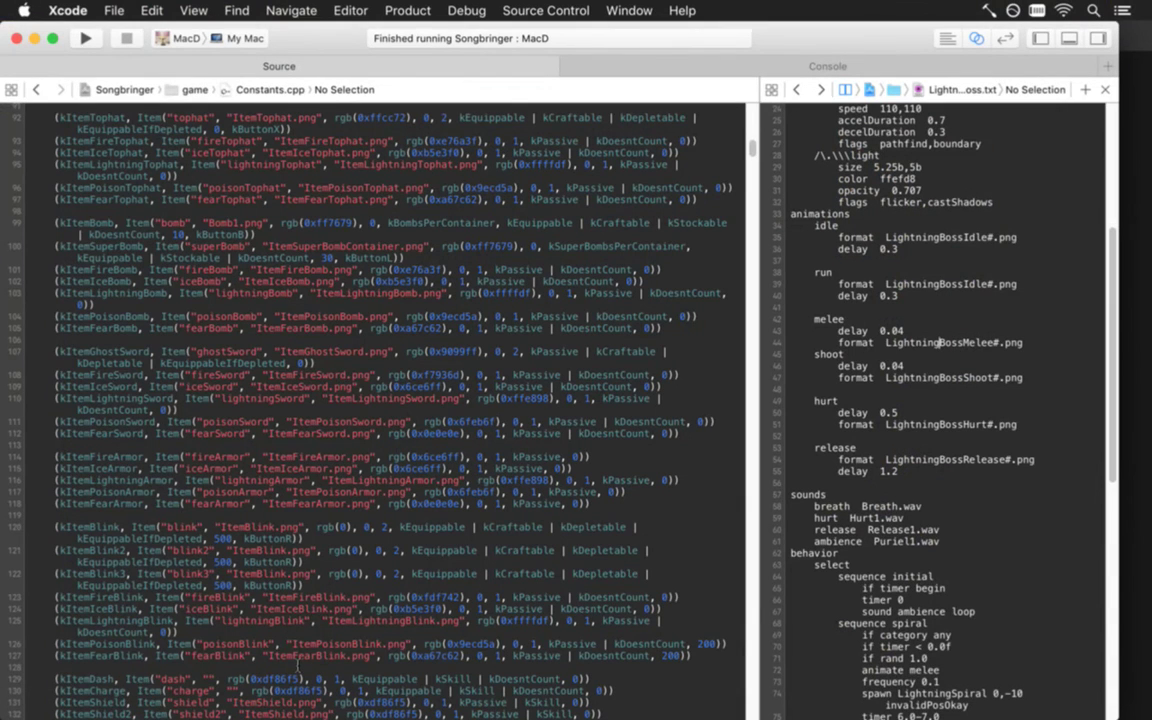
In LightningBoss.txt, duplicate the three-line sequence block with the timer and rand conditions under the disappear sequence's select
click(459, 352)
scroll(938, 693, down, 15)
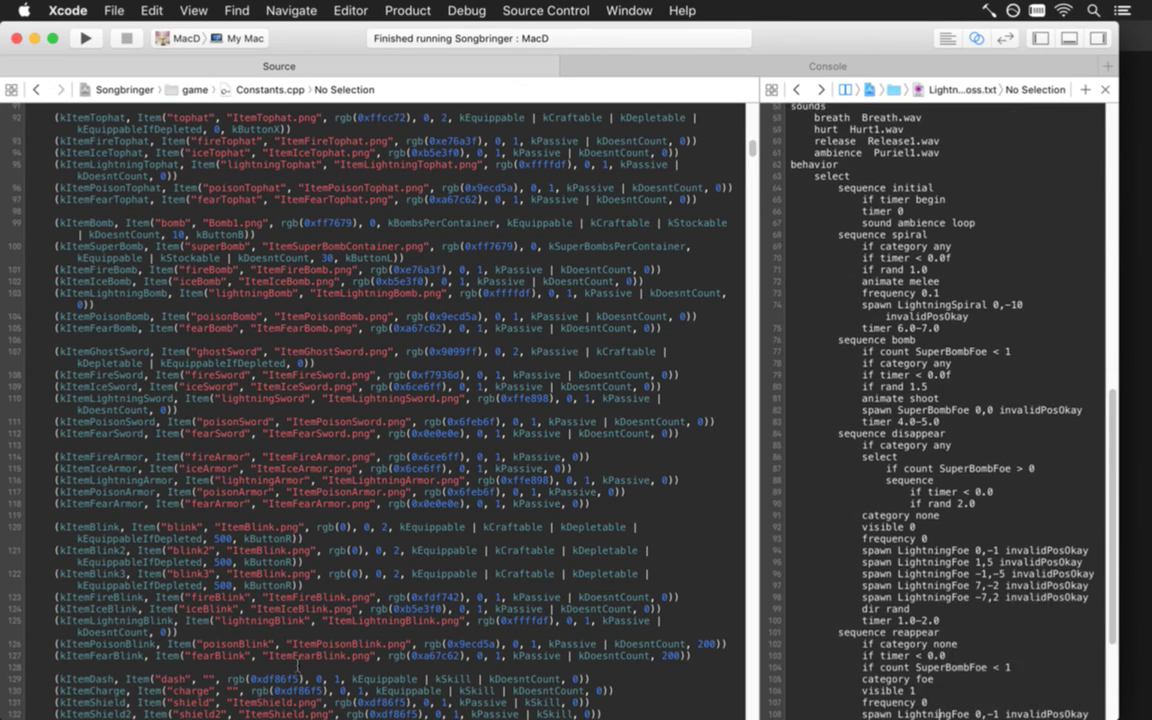
scroll(940, 714, down, 1)
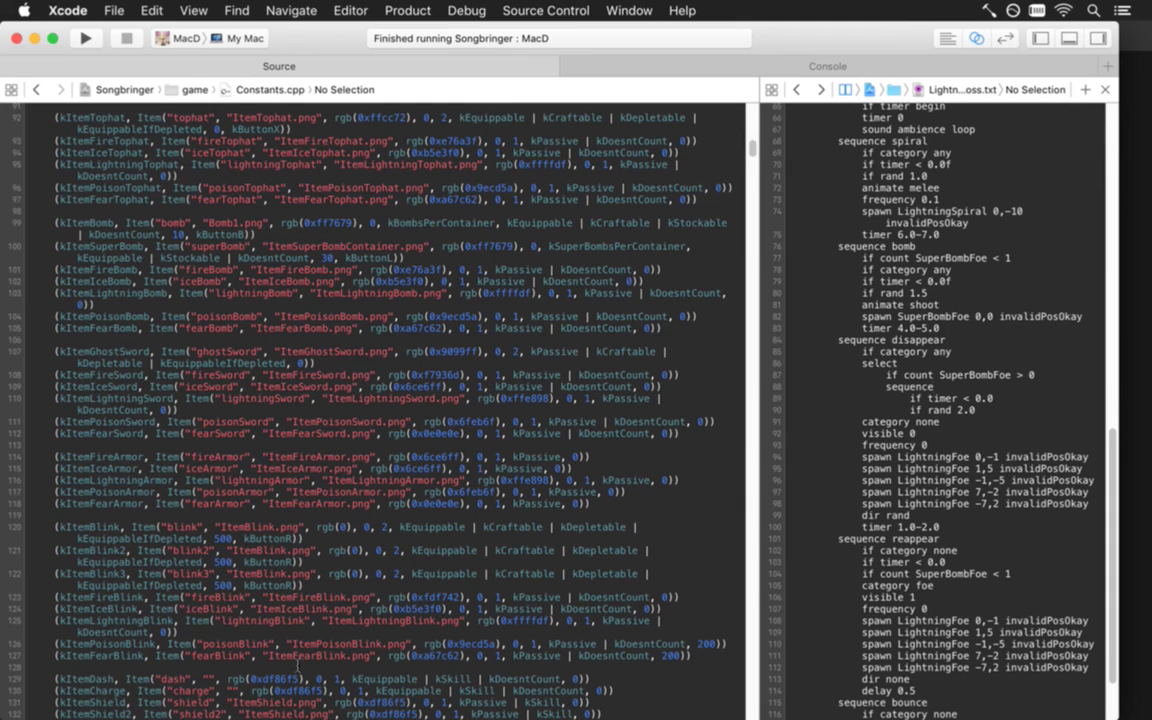
key(shift+Down)
key(shift+Down)
key(shift+Down)
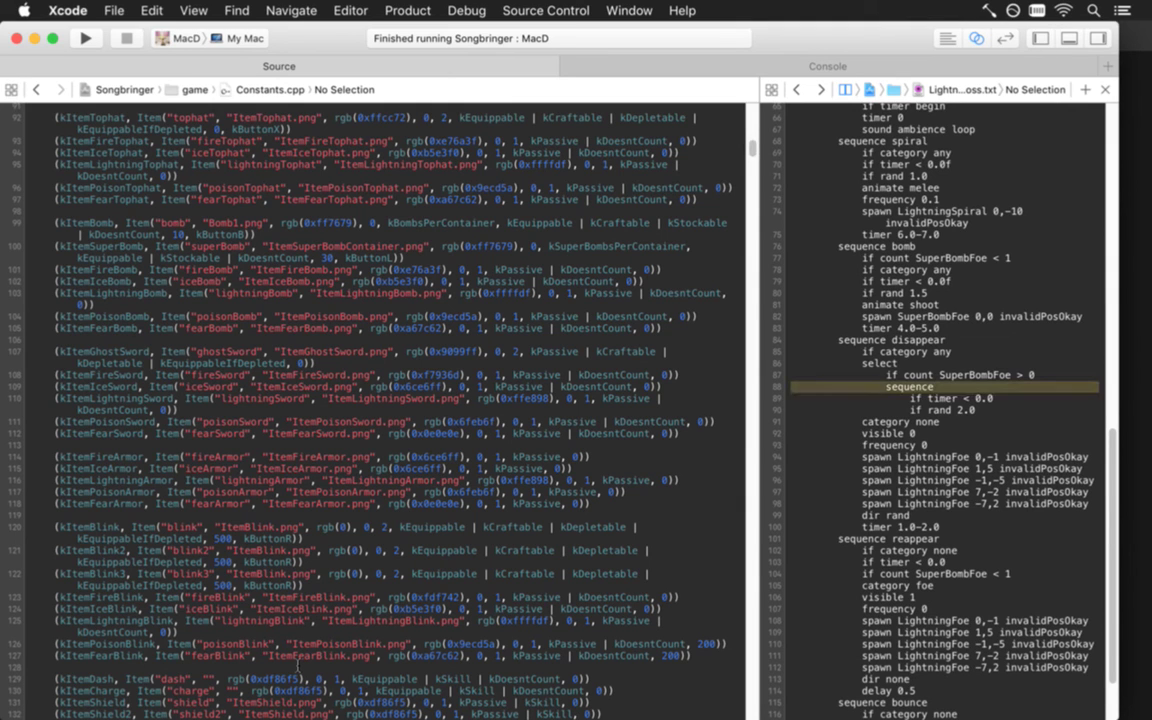
key(cmd+c)
key(Right)
key(cmd+v)
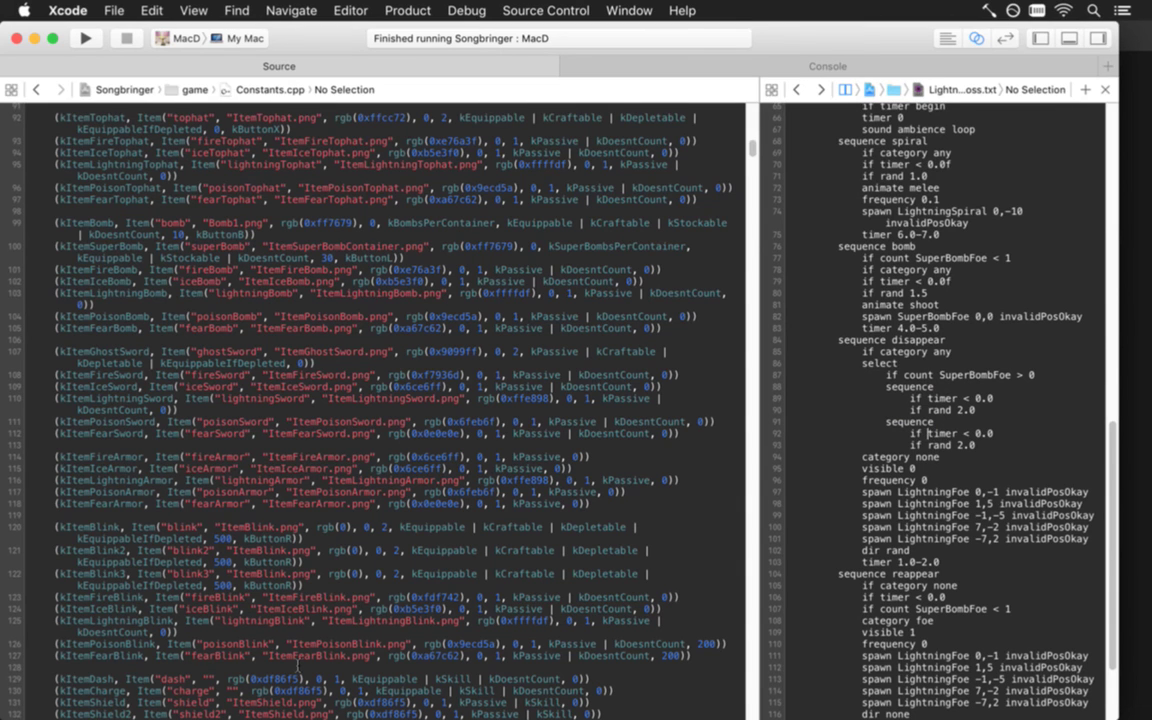
Change the duplicated block's conditions to "if hp < 0.5" and "if rand 0.808"
key(super+shift+Right)
text(h)
text(808)
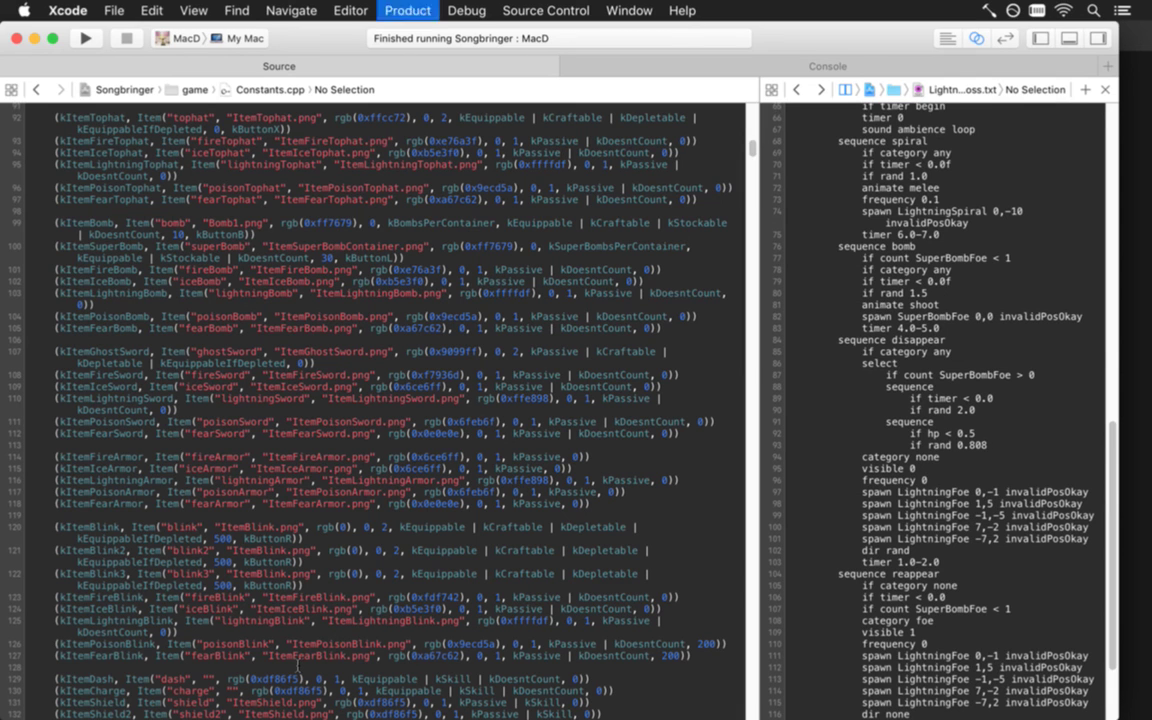
Run the Songbringer Mac build again, approach the boss and attack it to test the new disappear condition
key(super+r)
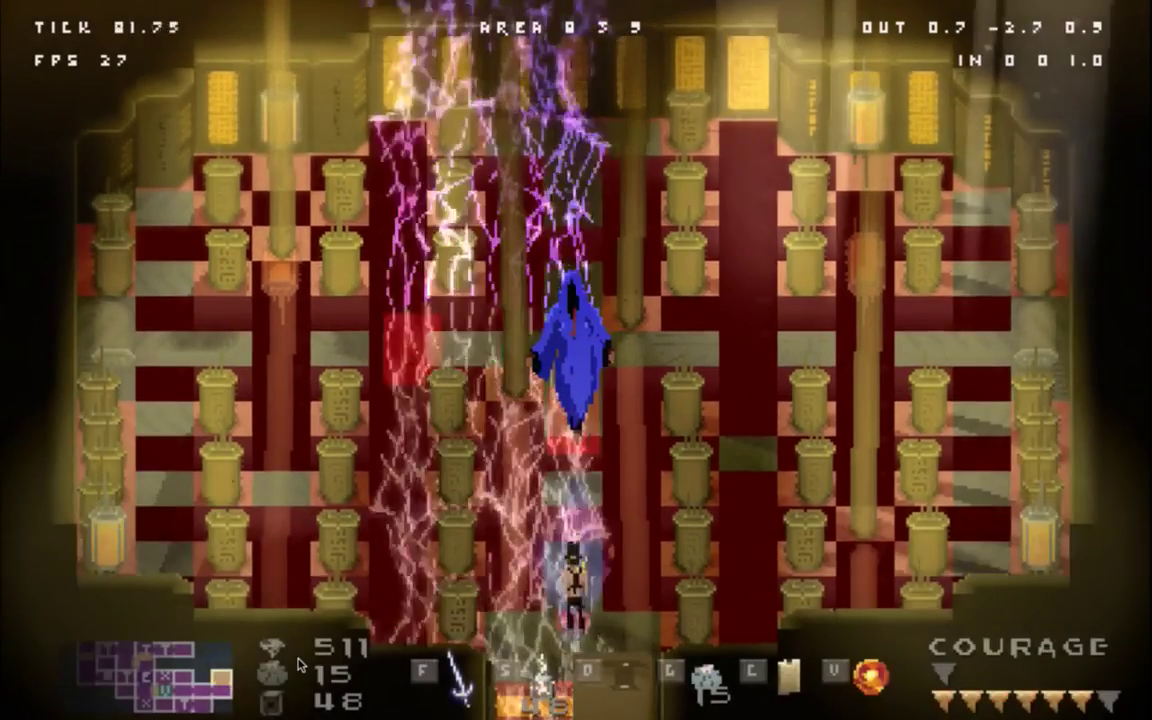
key(Up)
key(f)
key(f)
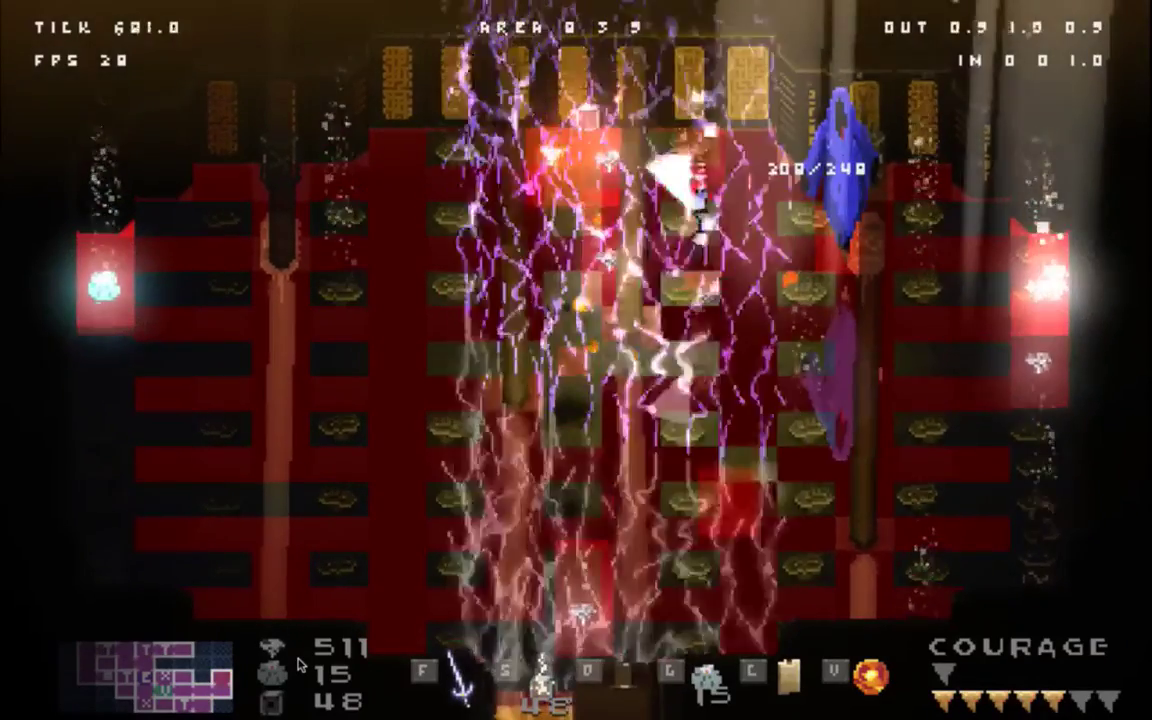
Attack the boss near the arena's upper edge, retreat down the right wall, and cross toward the lower centre
key(f)
key(f)
key(f)
key(f)
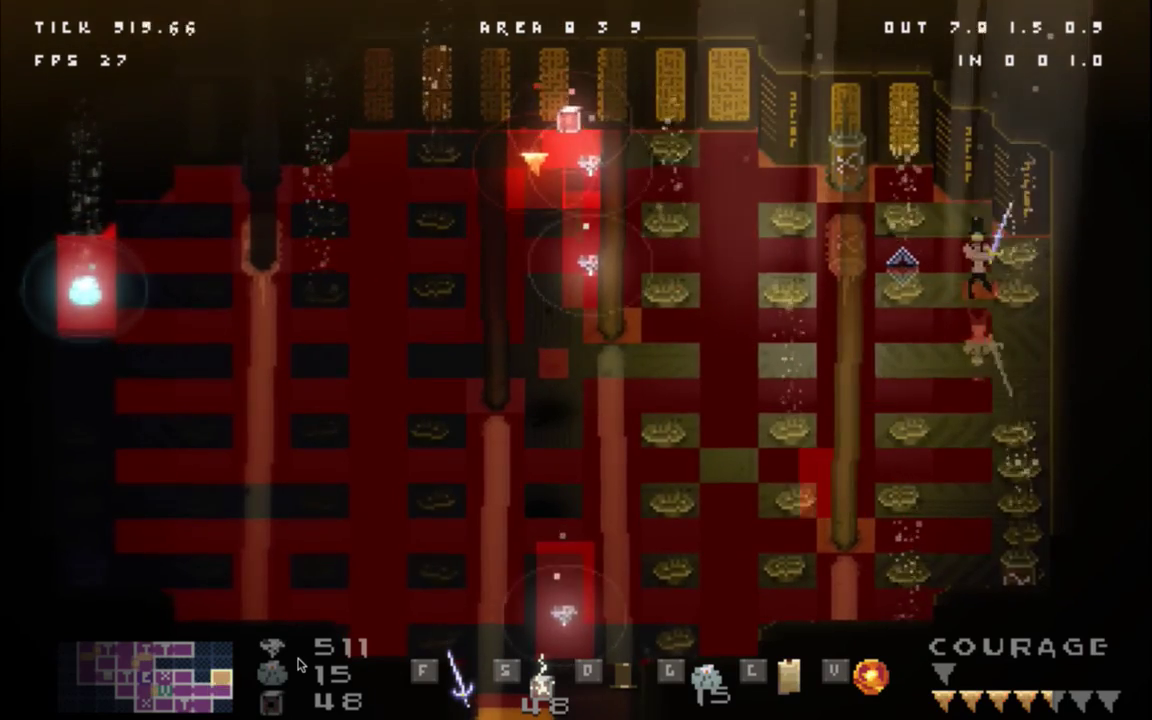
key(Down)
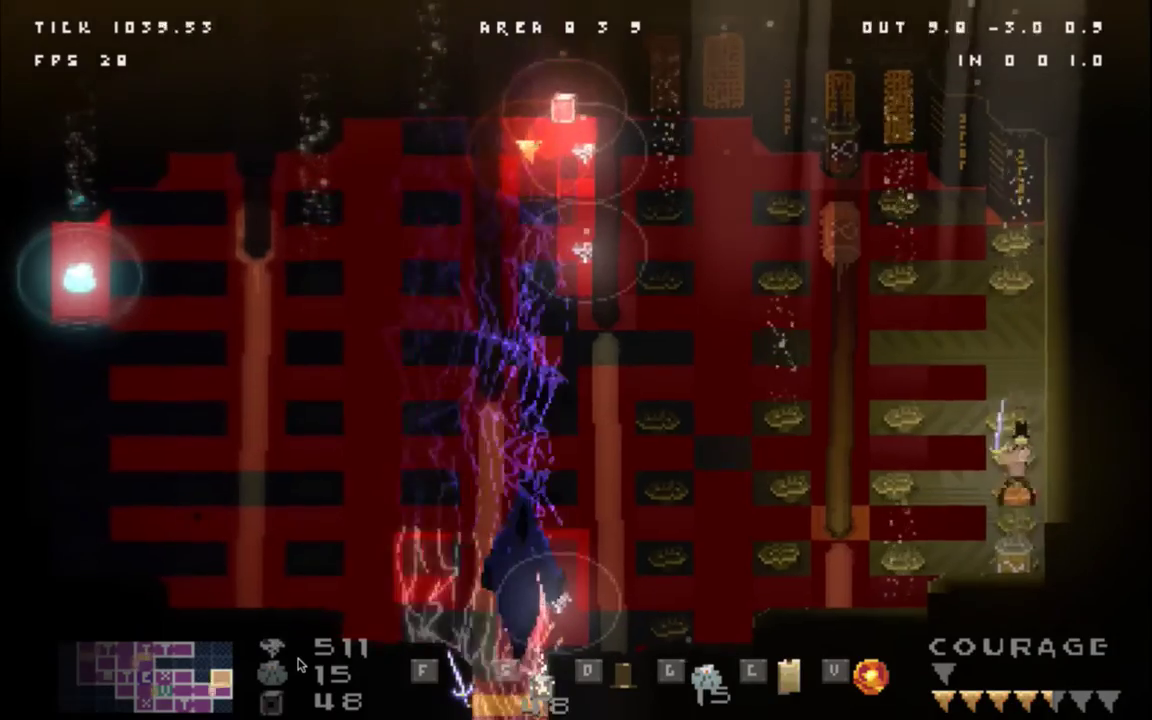
key(Left)
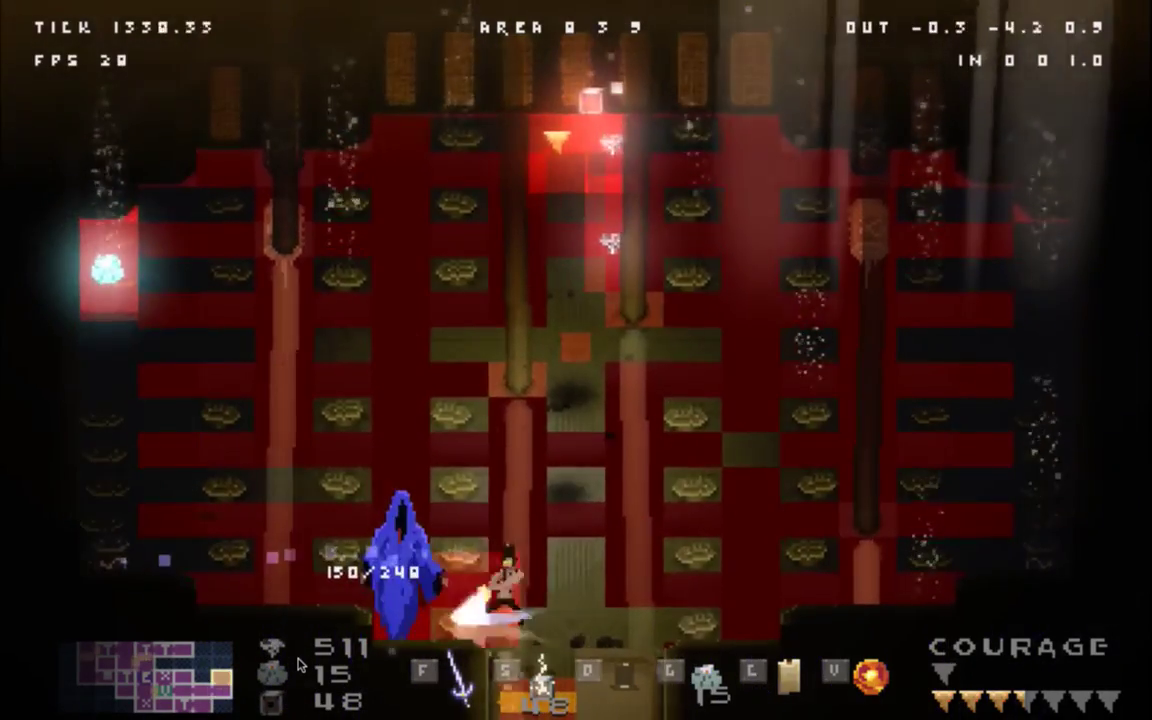
Attack the boss in the lower-left part of the arena, then use a consumable item at the centre
key(f)
key(f)
key(f)
key(f)
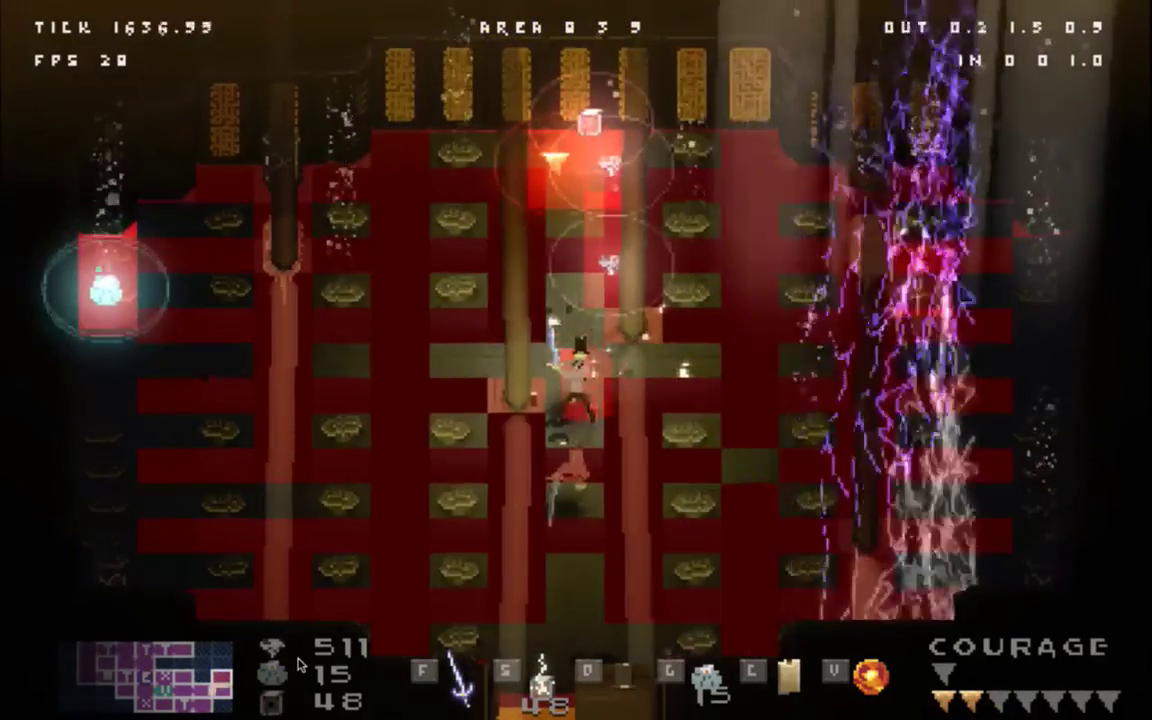
key(Up)
key(f)
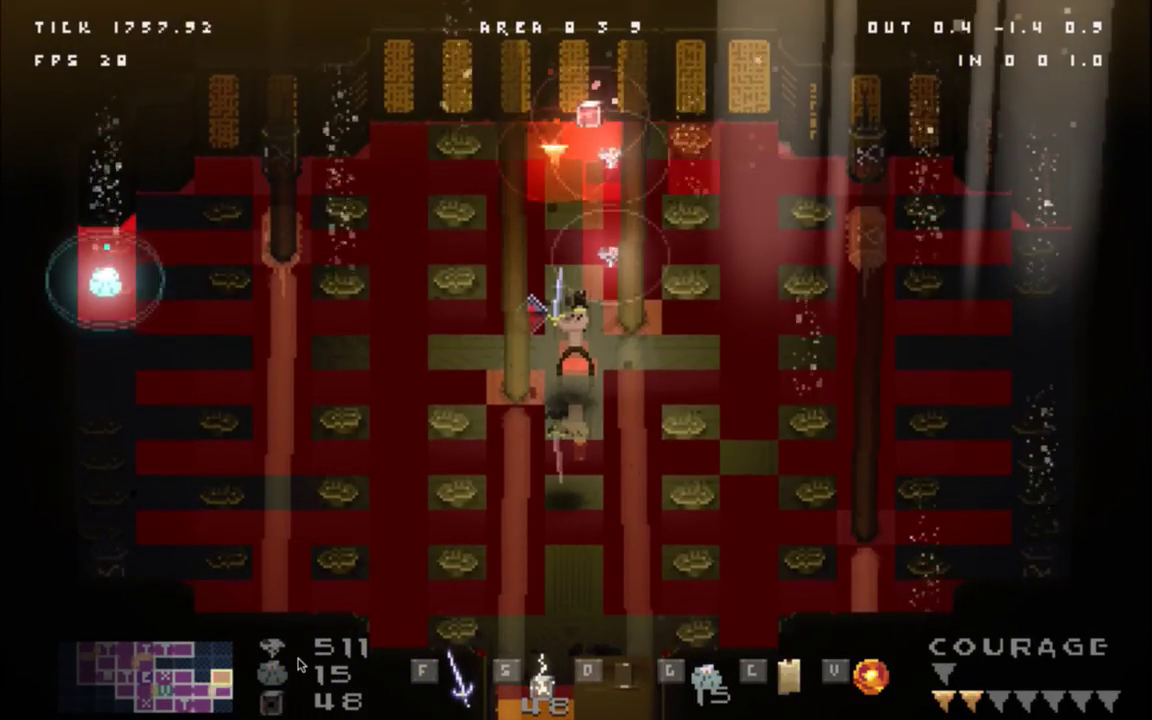
key(g)
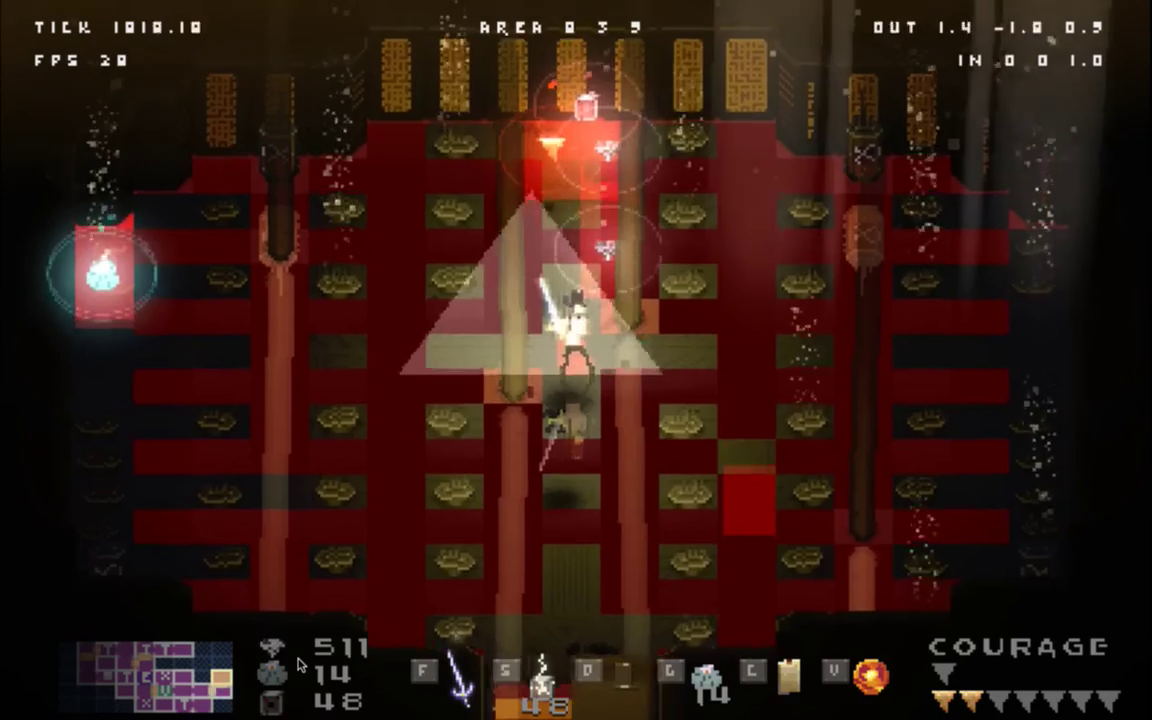
Fight the boss near the arena's lower entrance, then follow it up the right side to observe its behavior
key(Down)
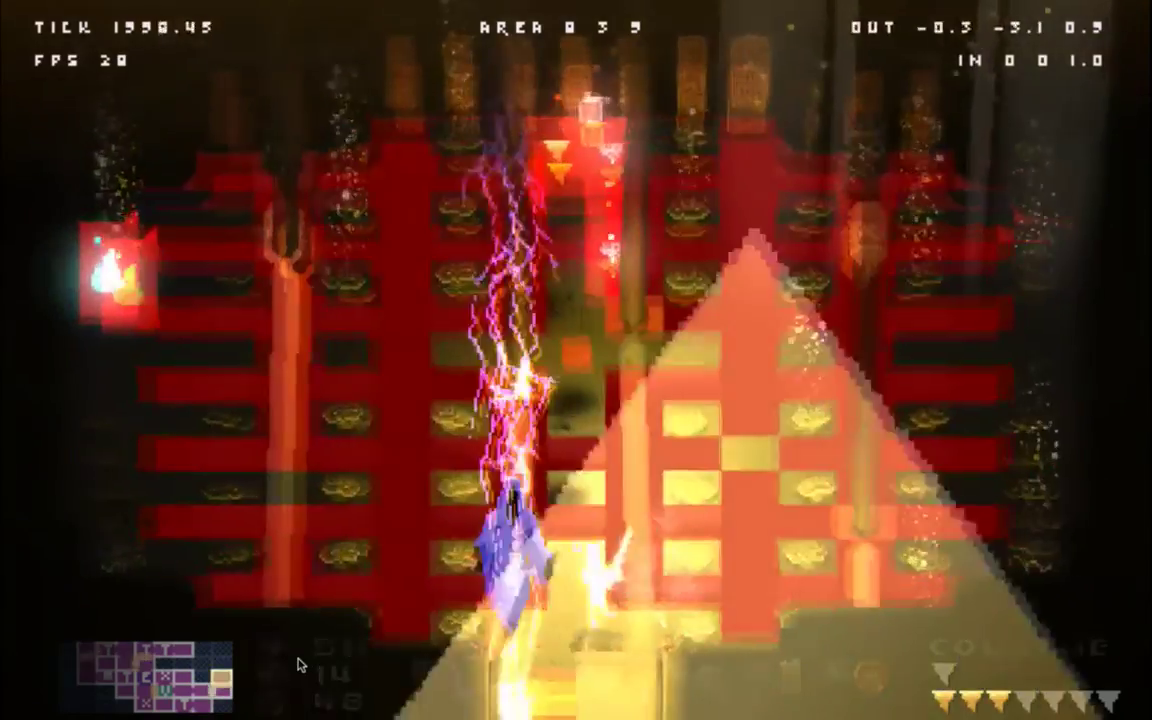
key(f)
key(f)
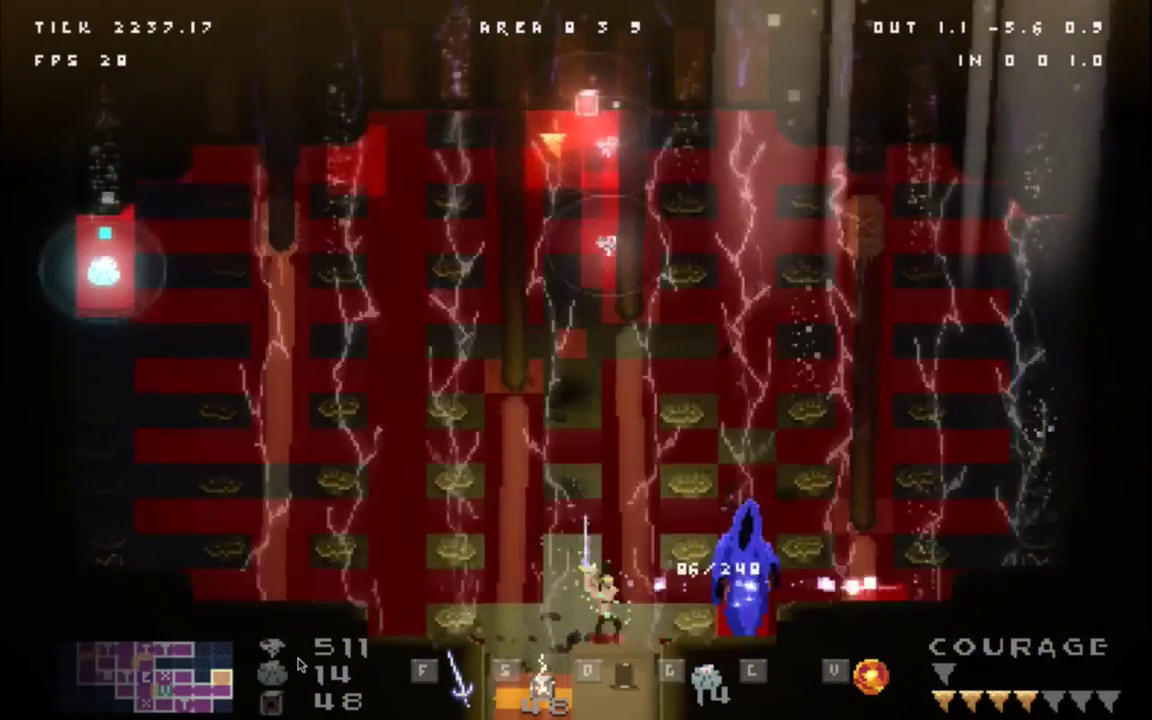
key(Left)
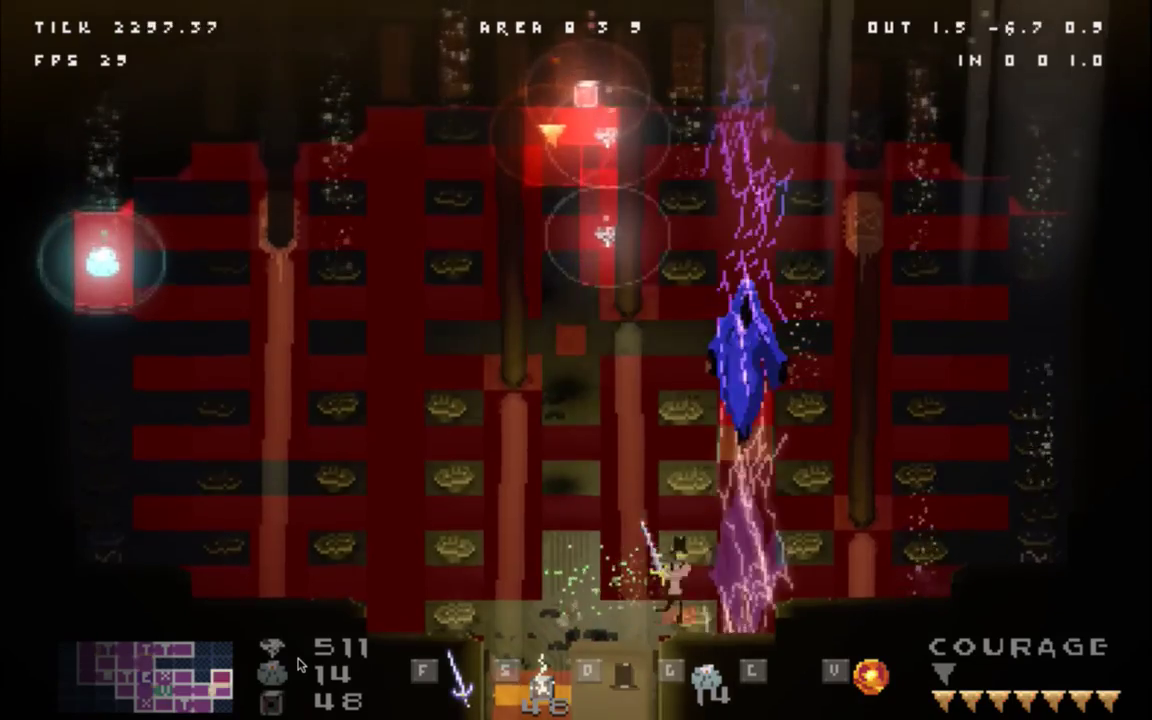
key(Right)
key(Up)
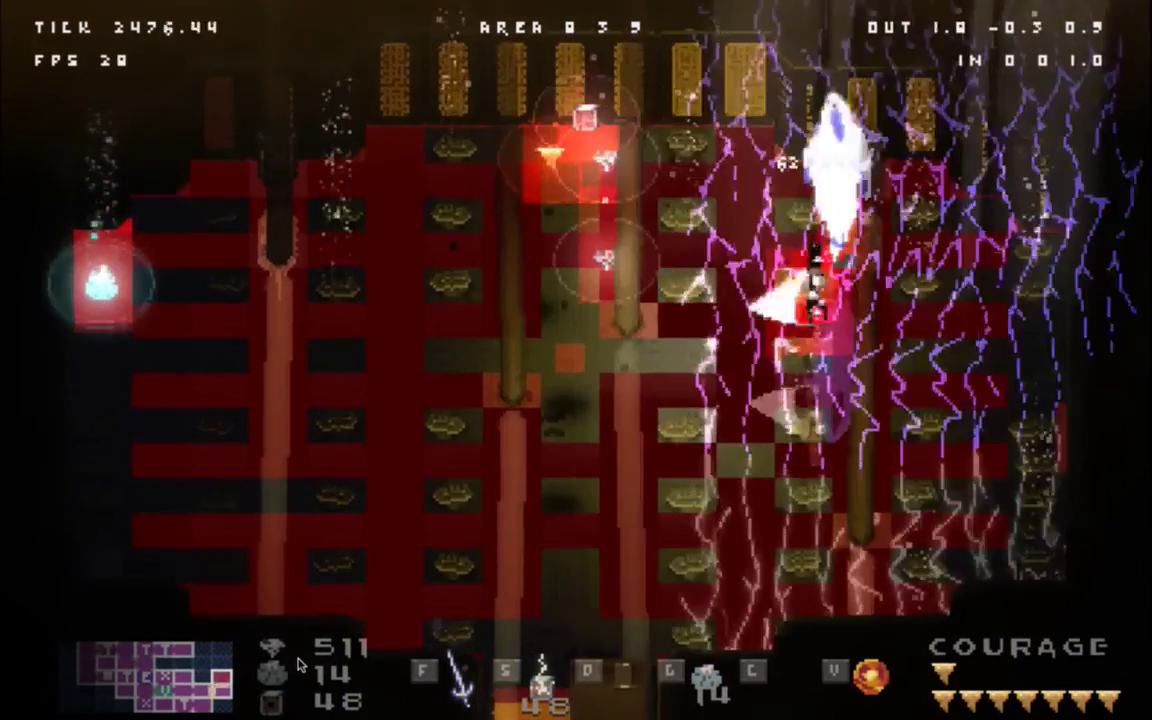
key(Up)
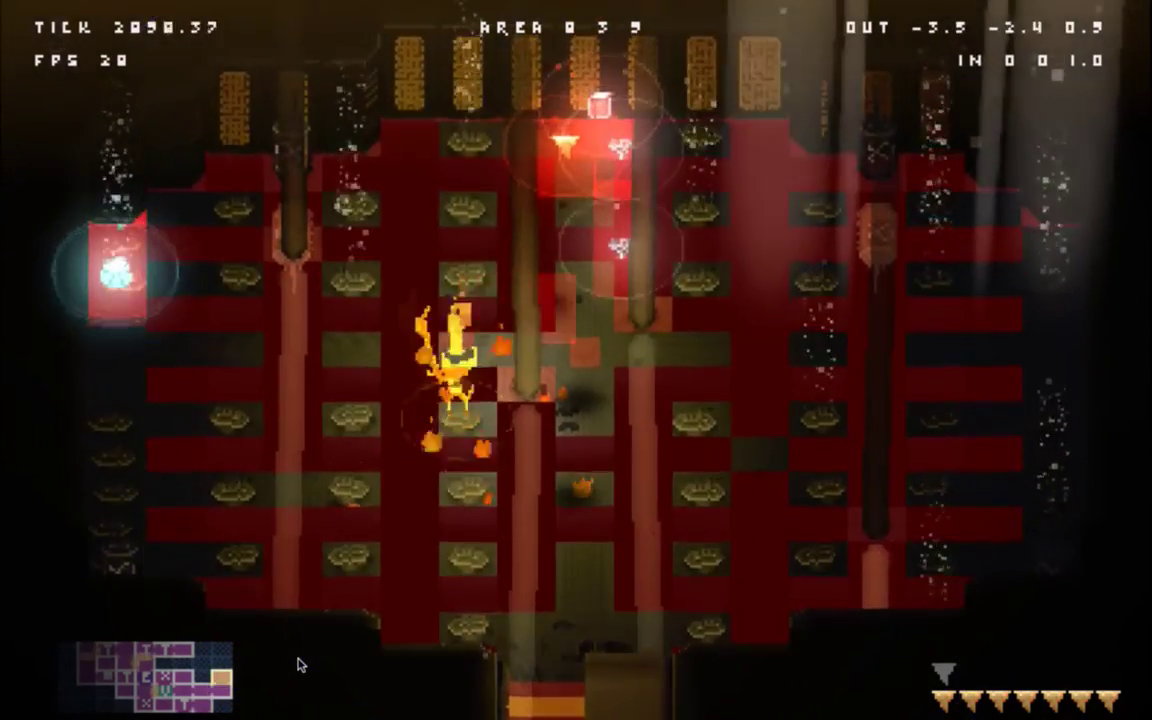
Strike around the arena's centre, then pursue the boss toward the upper-right corner
key(Right)
key(f)
key(f)
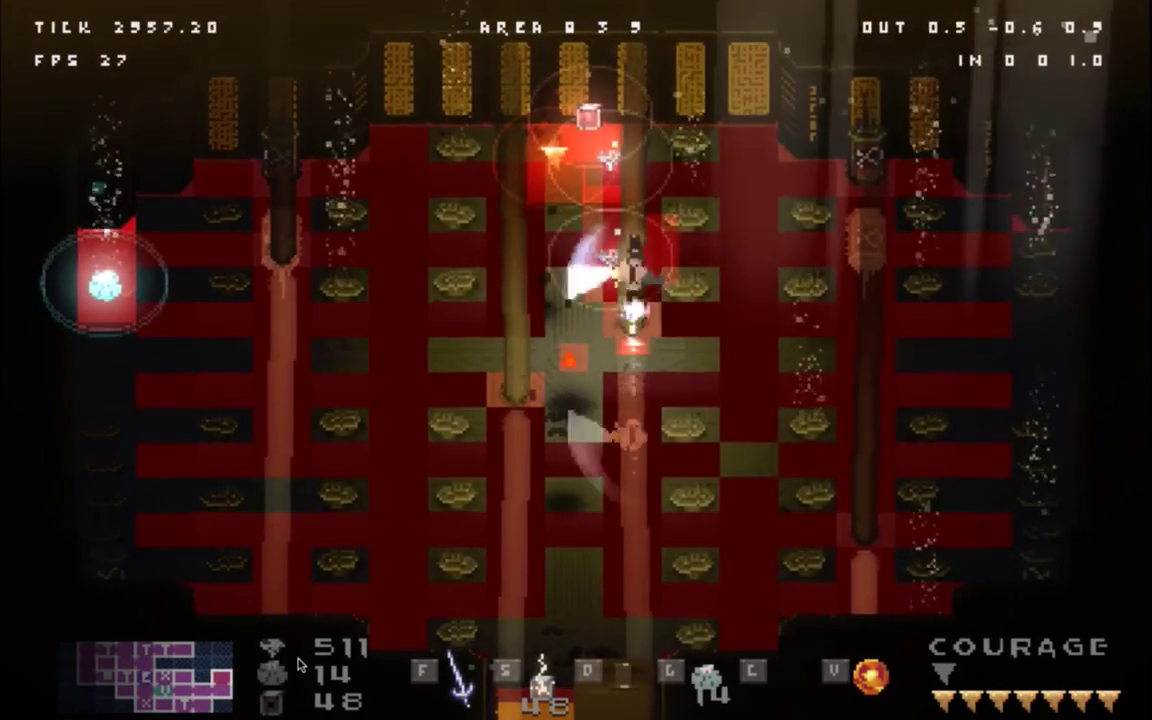
key(Right)
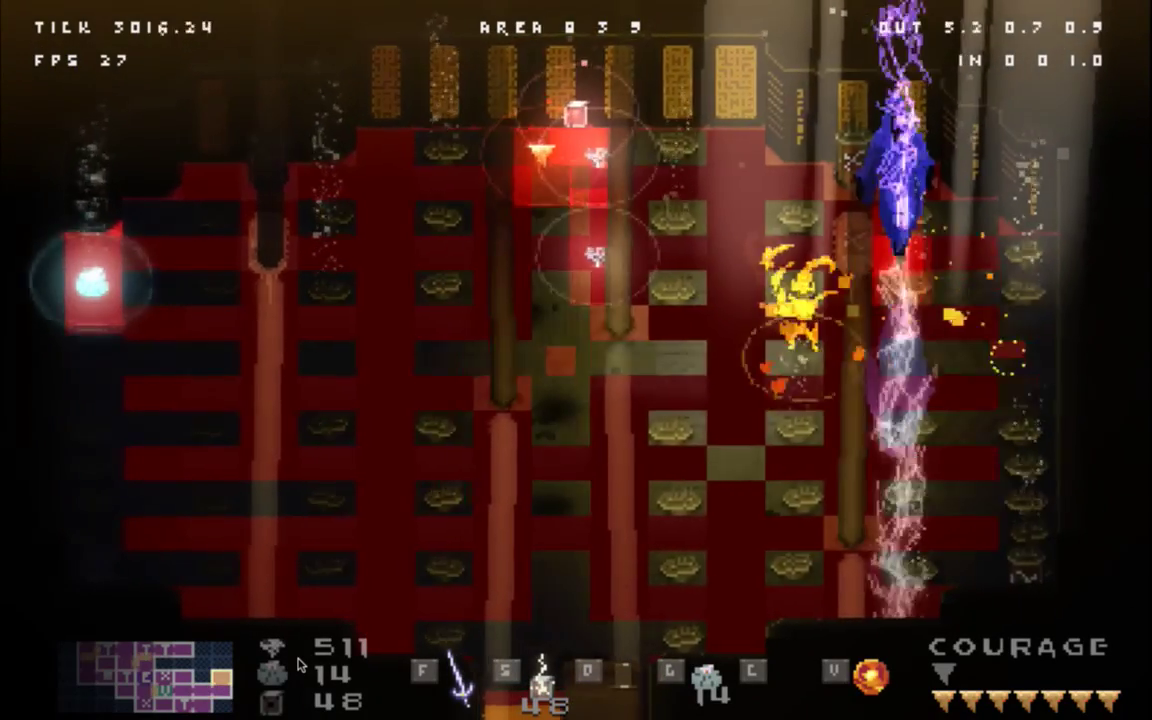
key(Up)
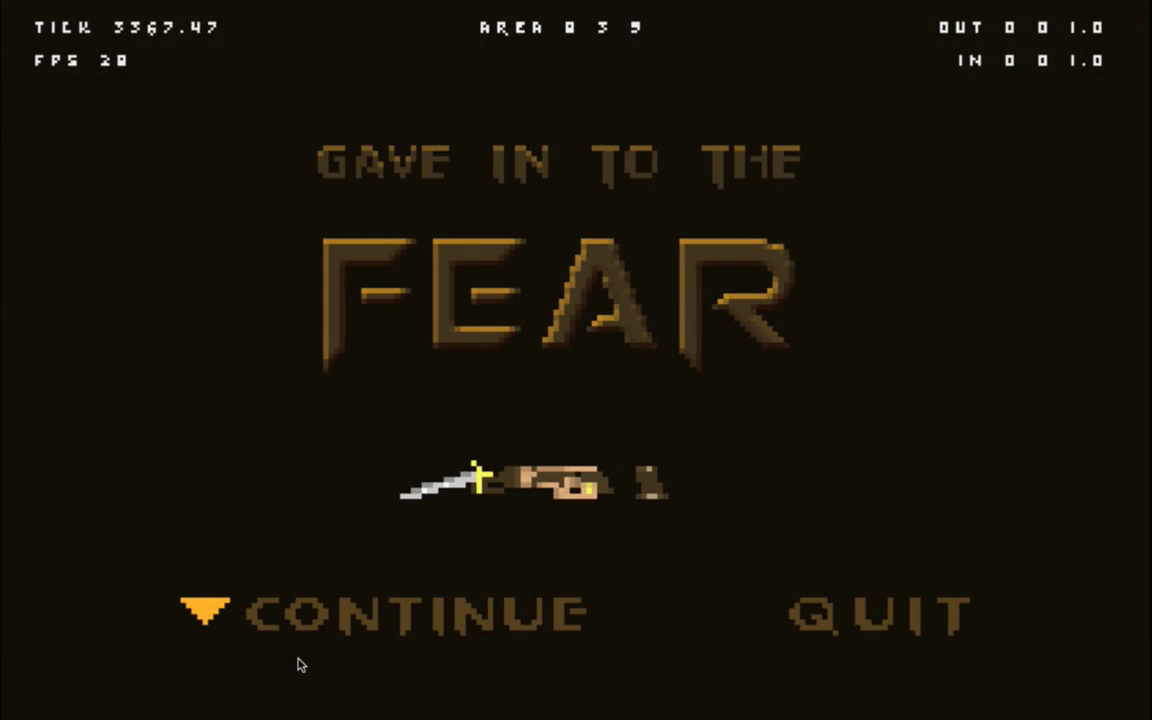
Continue from the death screen, then pause the restarted fight and quit the game
key(Return)
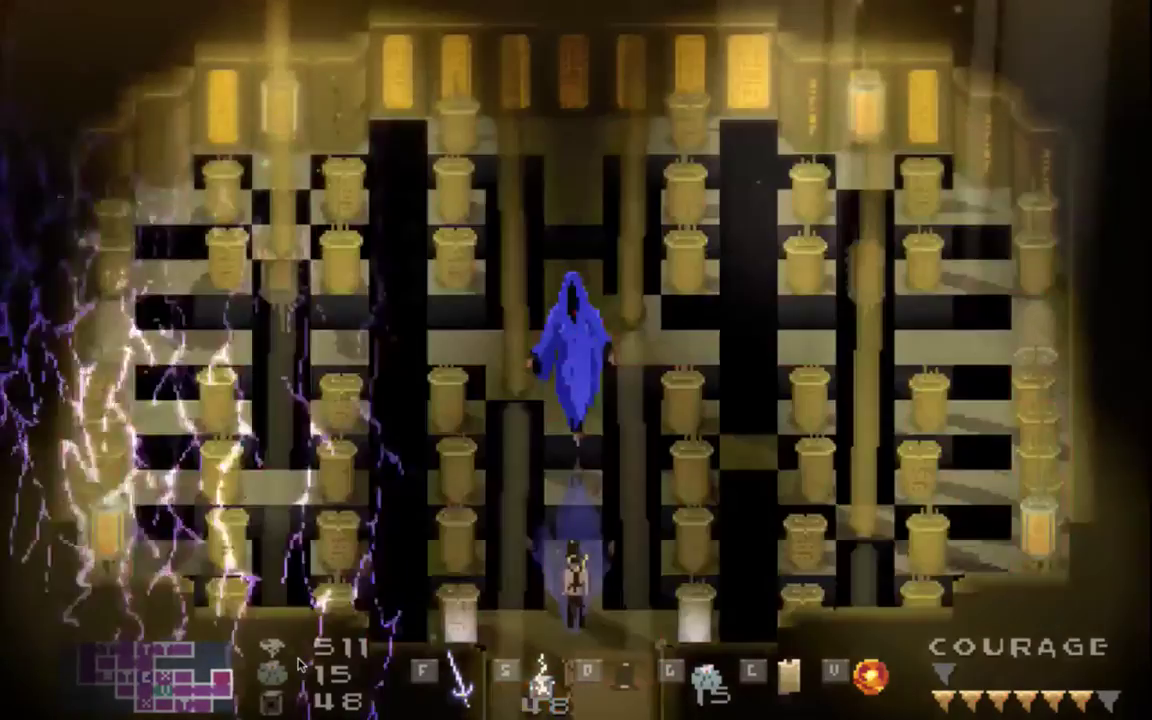
key(Escape)
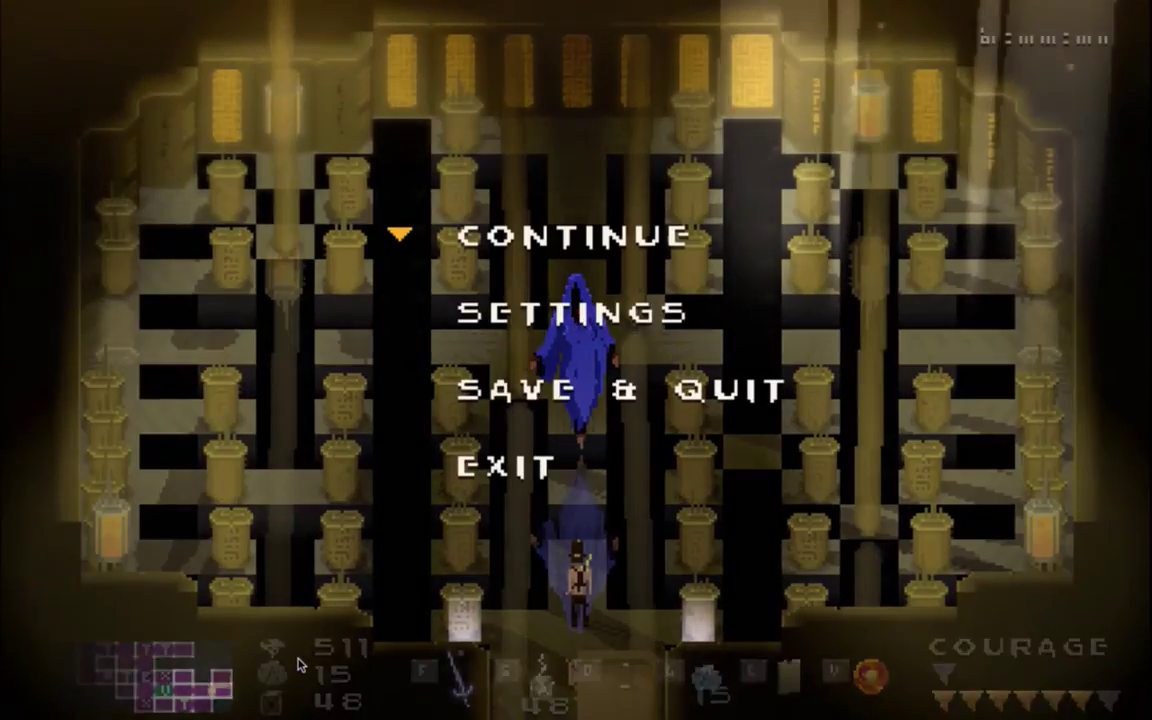
key(Down)
key(Down)
key(Return)
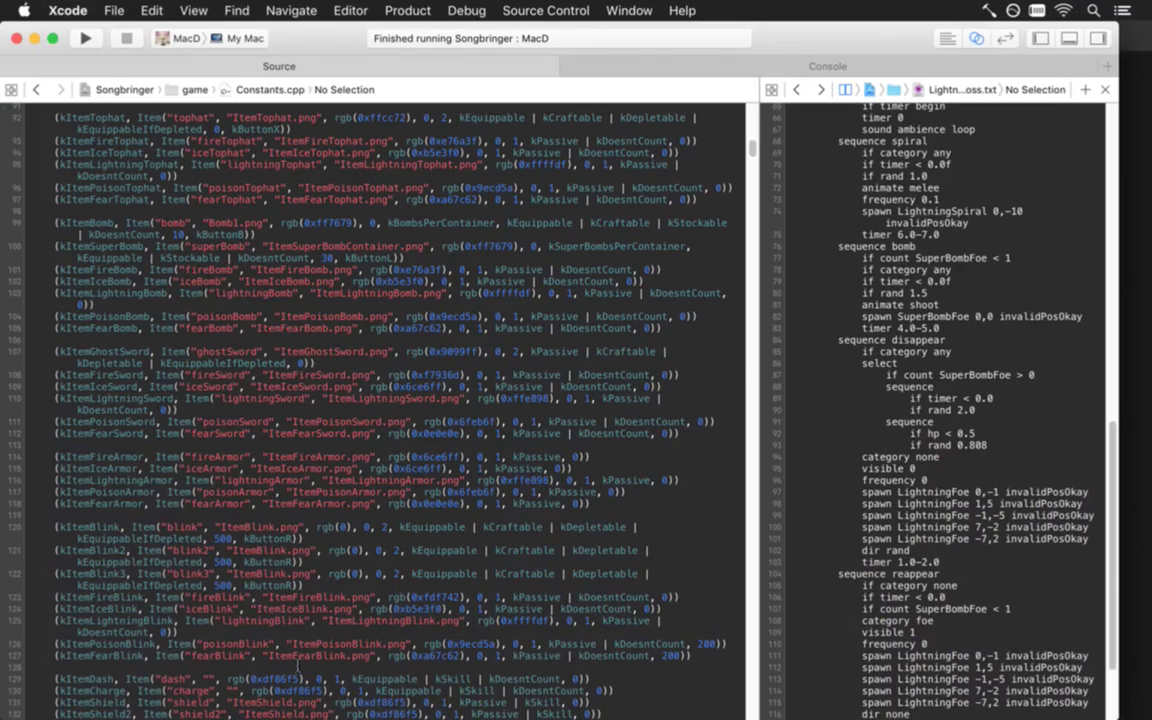
Switch to Terminal, clear its output, and check the git status of the Songbringer repository
key(super+Tab)
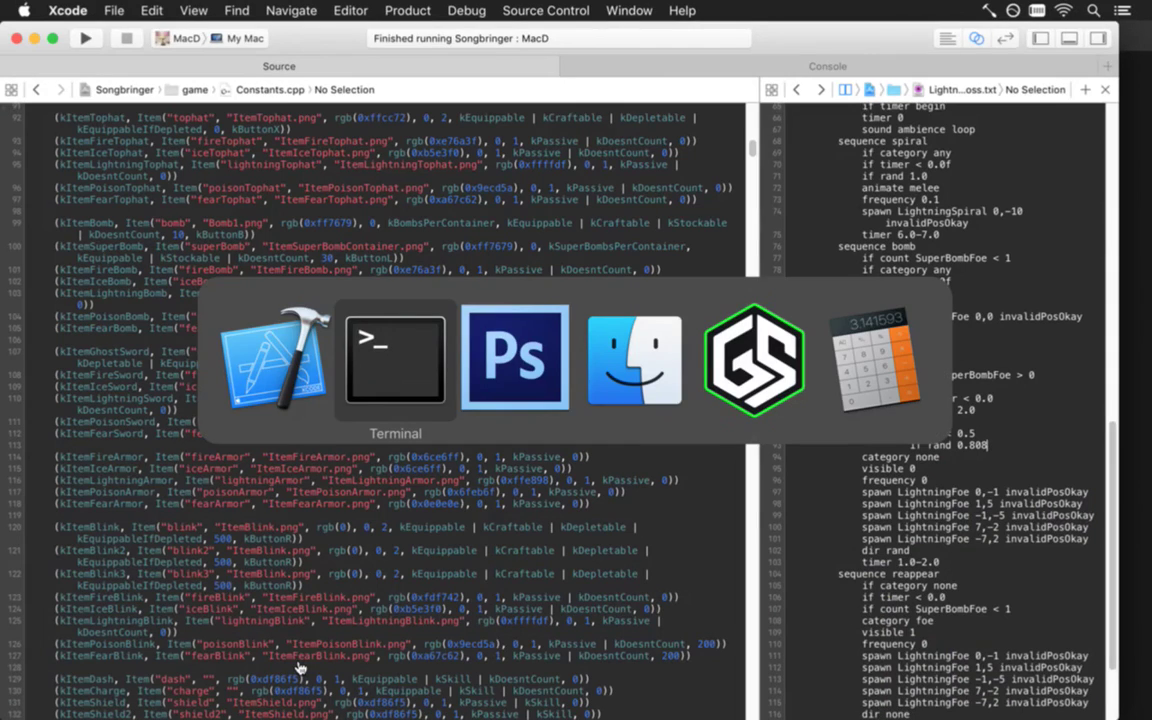
key(Return)
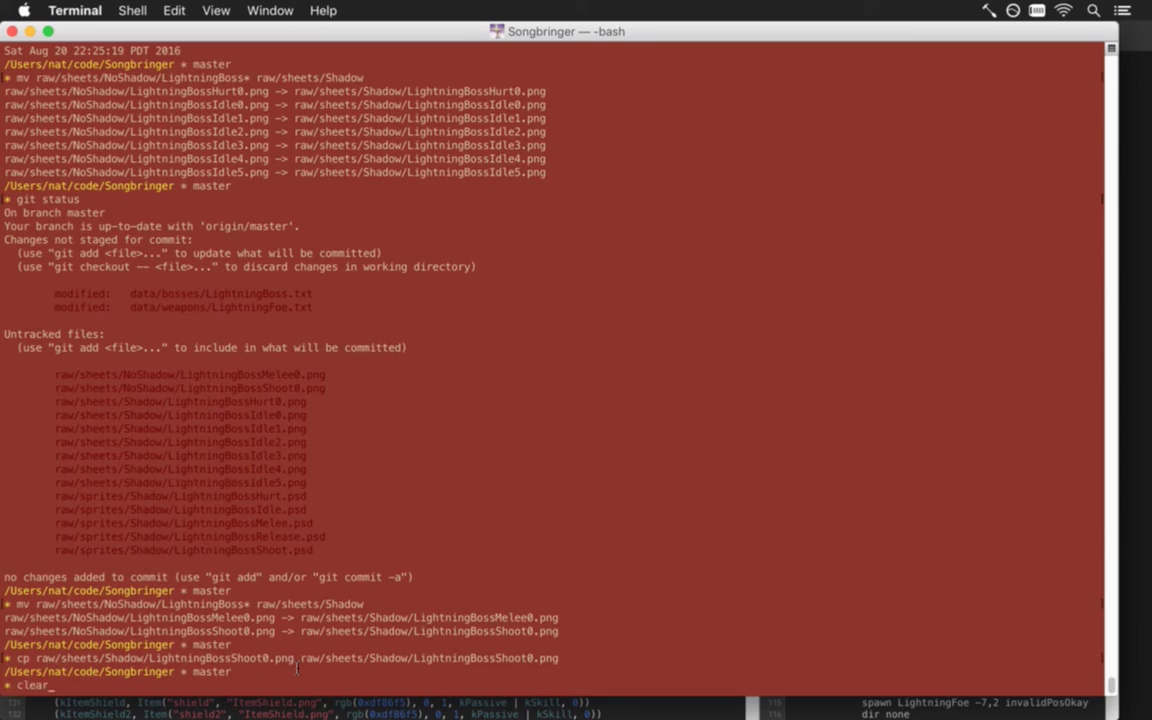
key(Return)
text(git status)
key(Return)
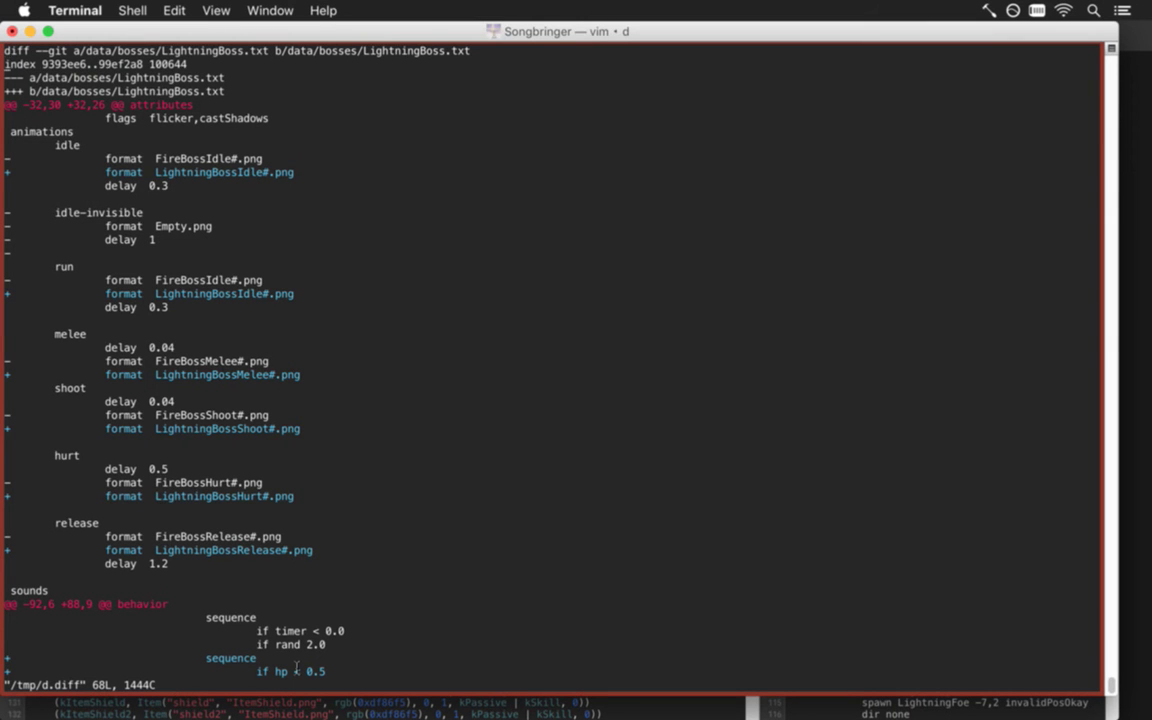
Read through the LightningBoss.txt changes in the diff to the end and close it
scroll(296, 670, down, 7)
text(:q)
key(Return)
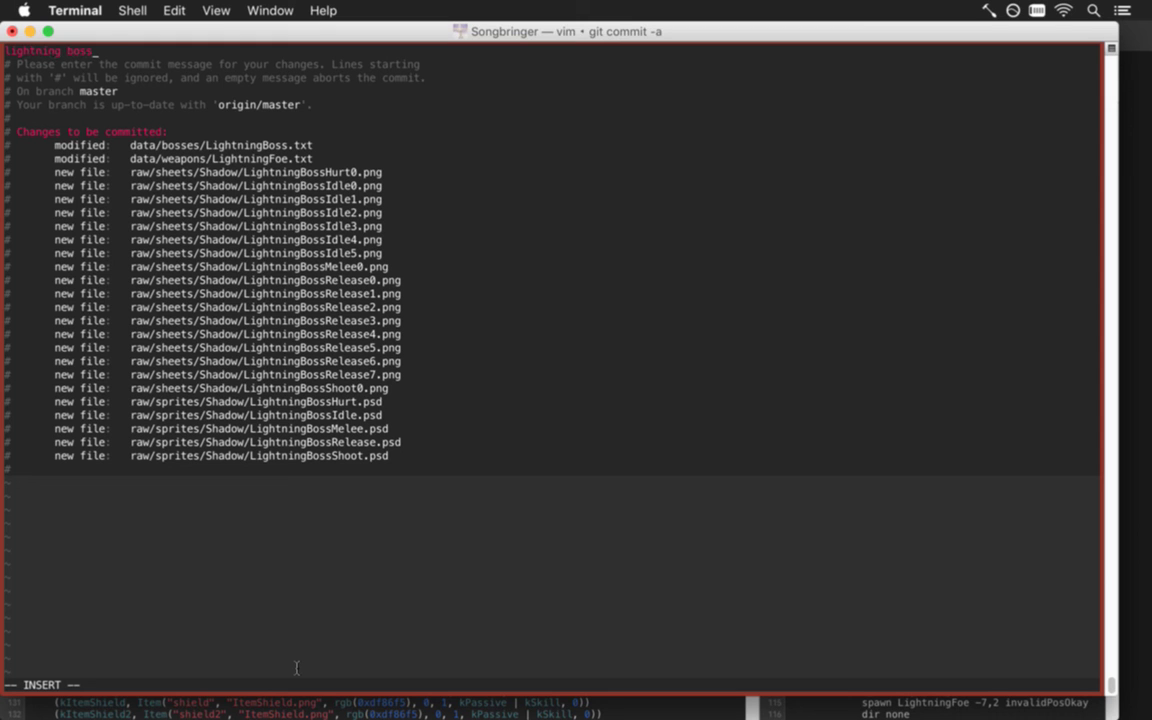
Commit all changes with the message "lightning boss rough sketch." and push the commit
key(Escape)
text(:wq)
key(Return)
text(git push)
key(Return)
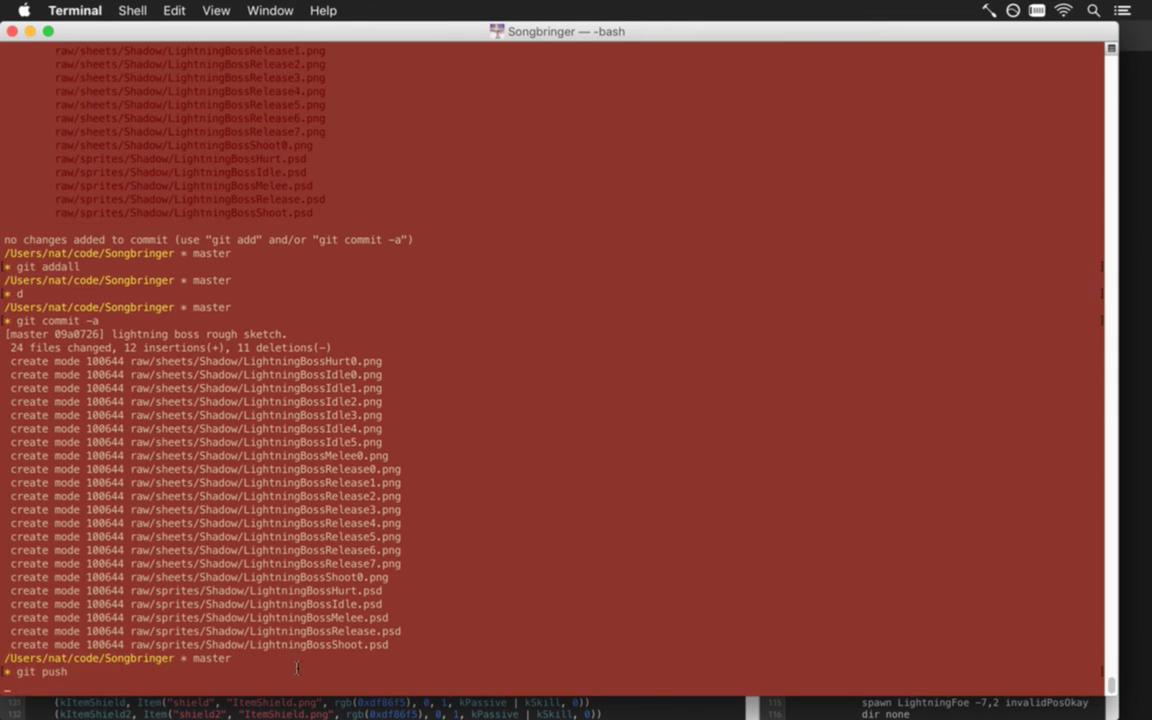
Switch to Photoshop and look through LightningBossMelee.psd, LightningBossShoot.psd, LightningBossIdle.psd and LightningBossHurt.psd
key(super+Tab)
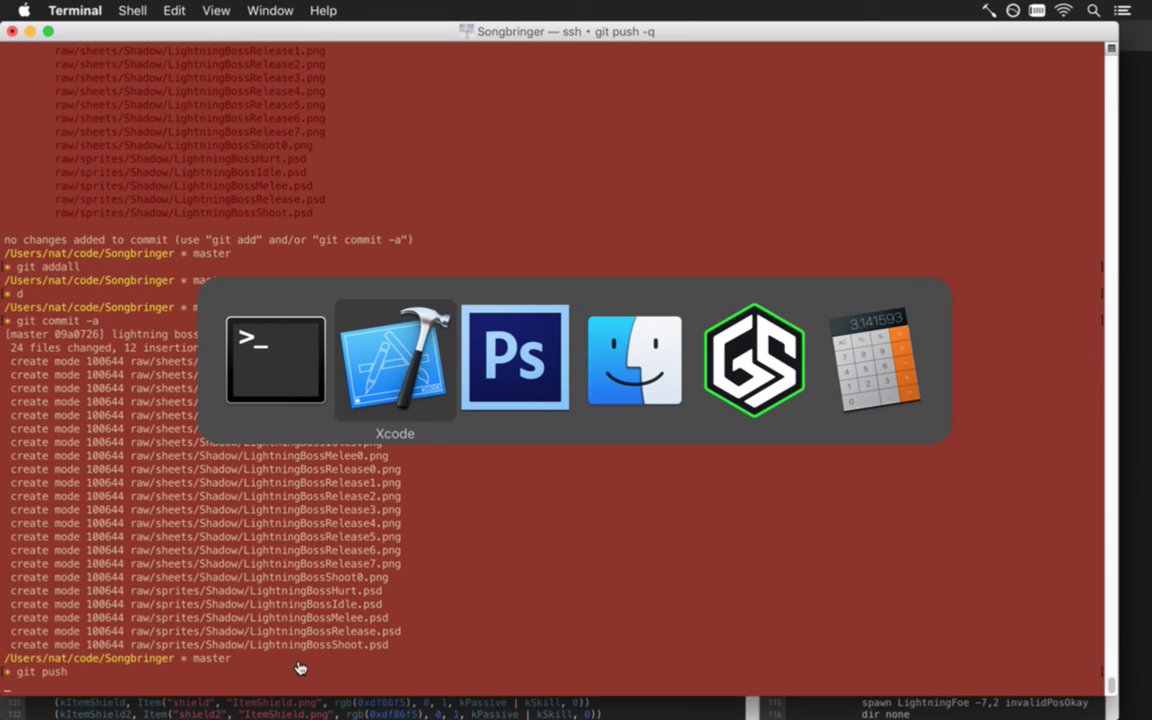
key(super+Tab)
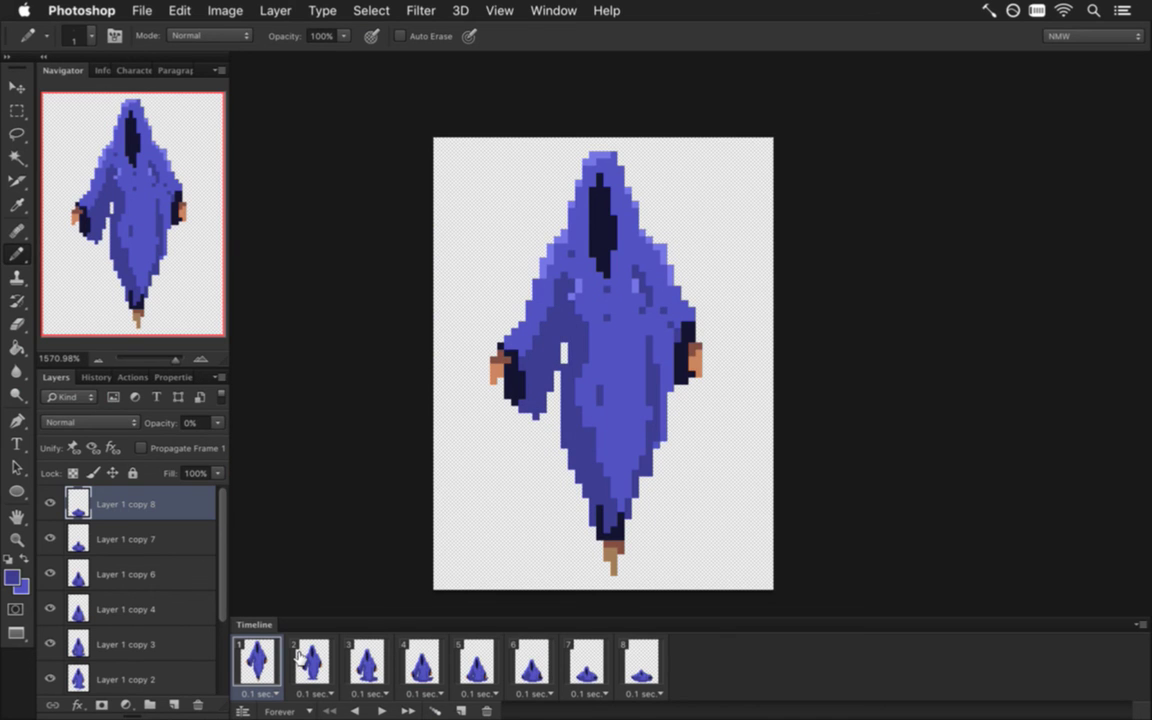
click(553, 10)
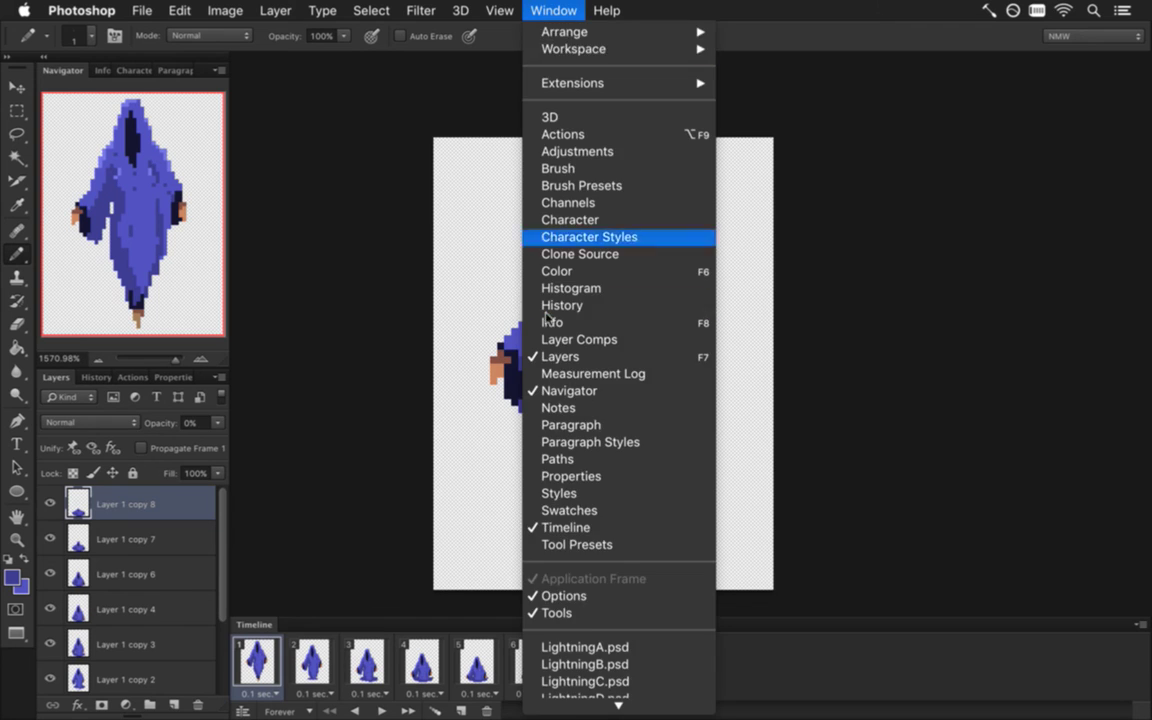
click(605, 667)
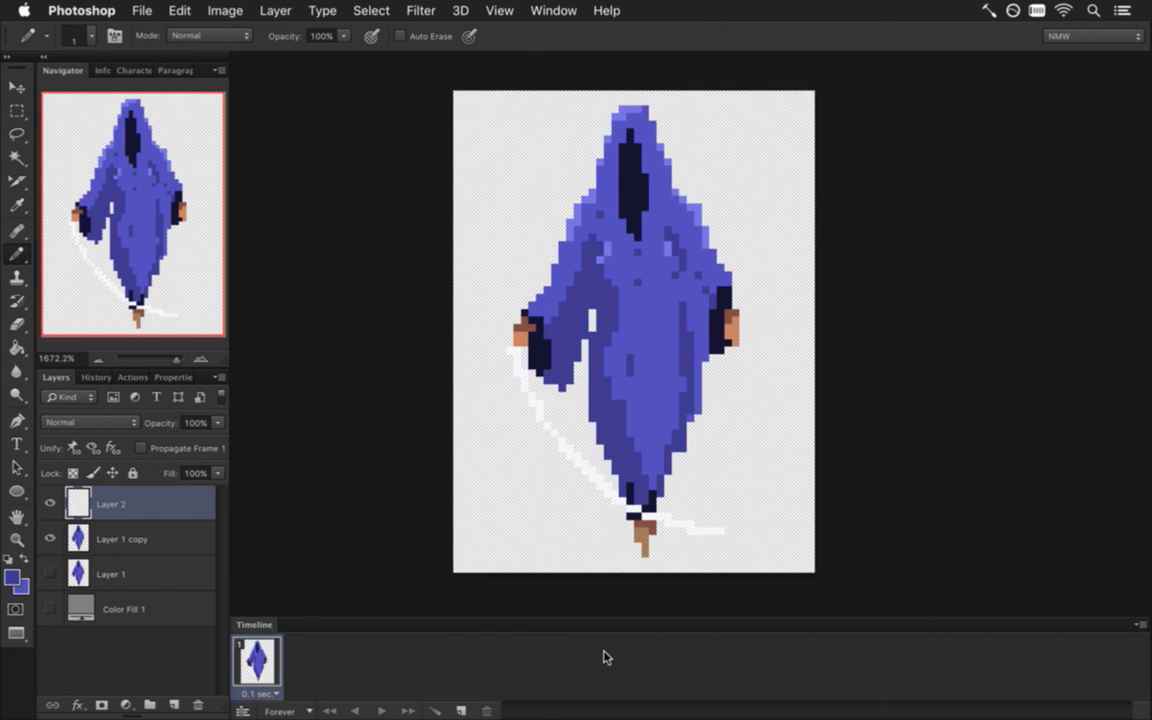
click(553, 10)
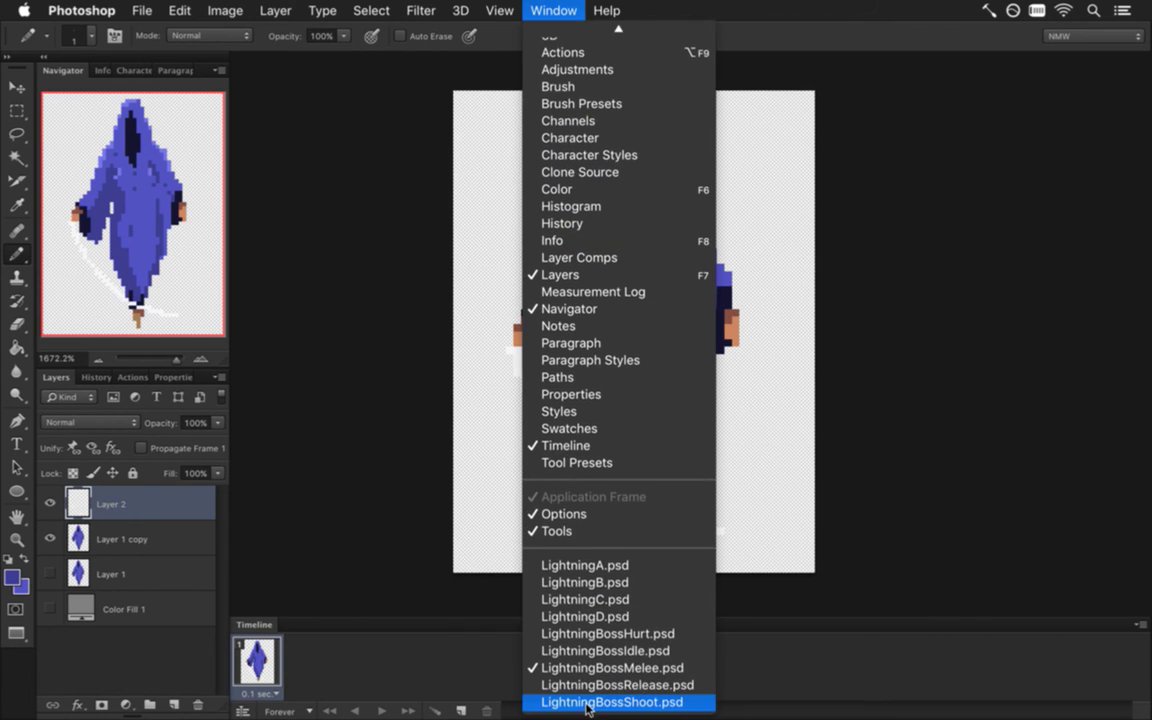
click(600, 701)
click(572, 12)
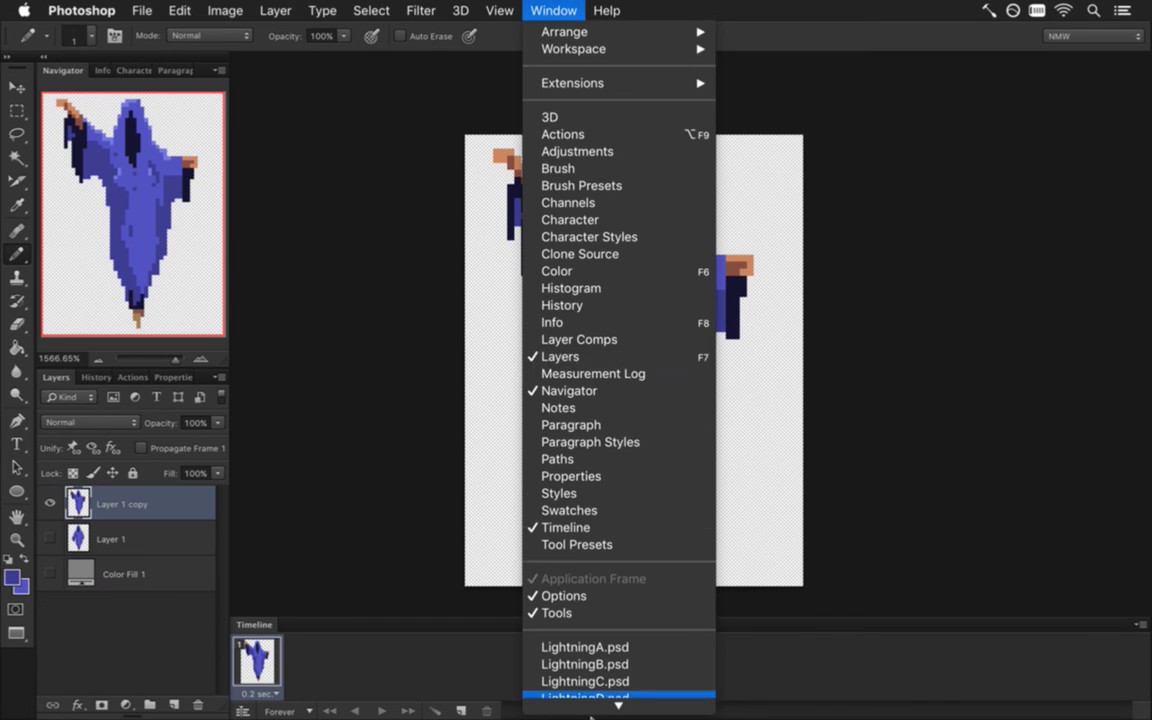
click(636, 651)
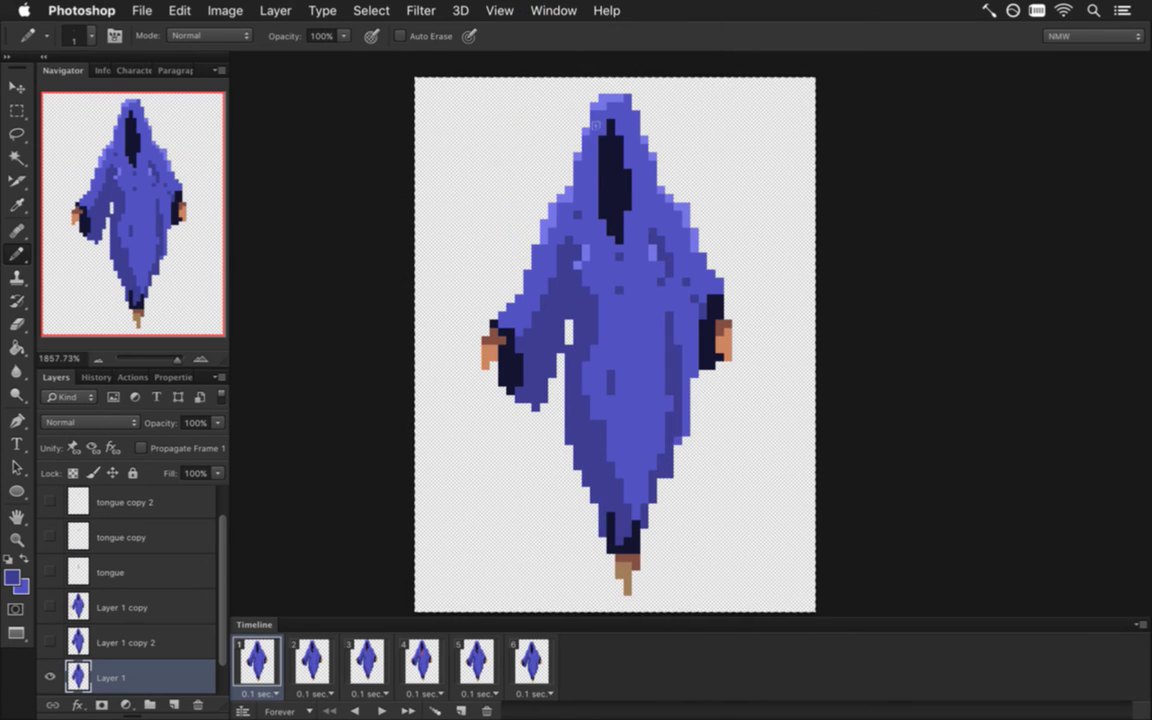
click(553, 10)
click(635, 630)
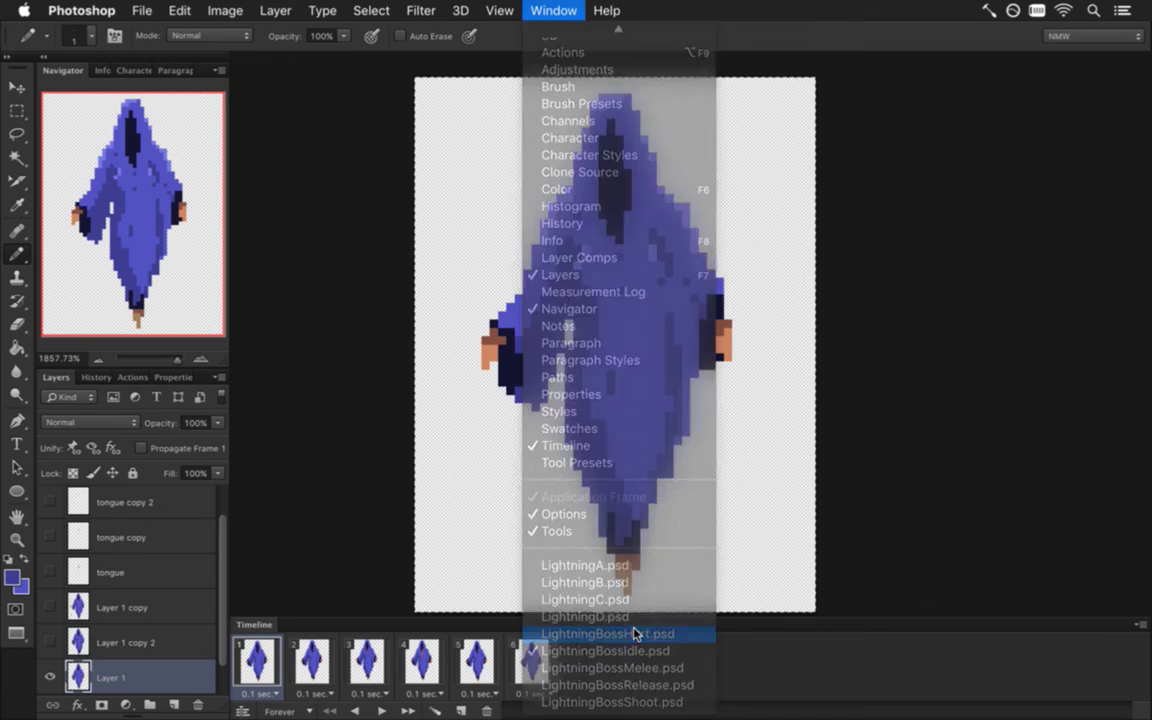
Bring up LightningBossShoot.psd and check the delay of its single animation frame, leaving the timing as set
key(super+Tab)
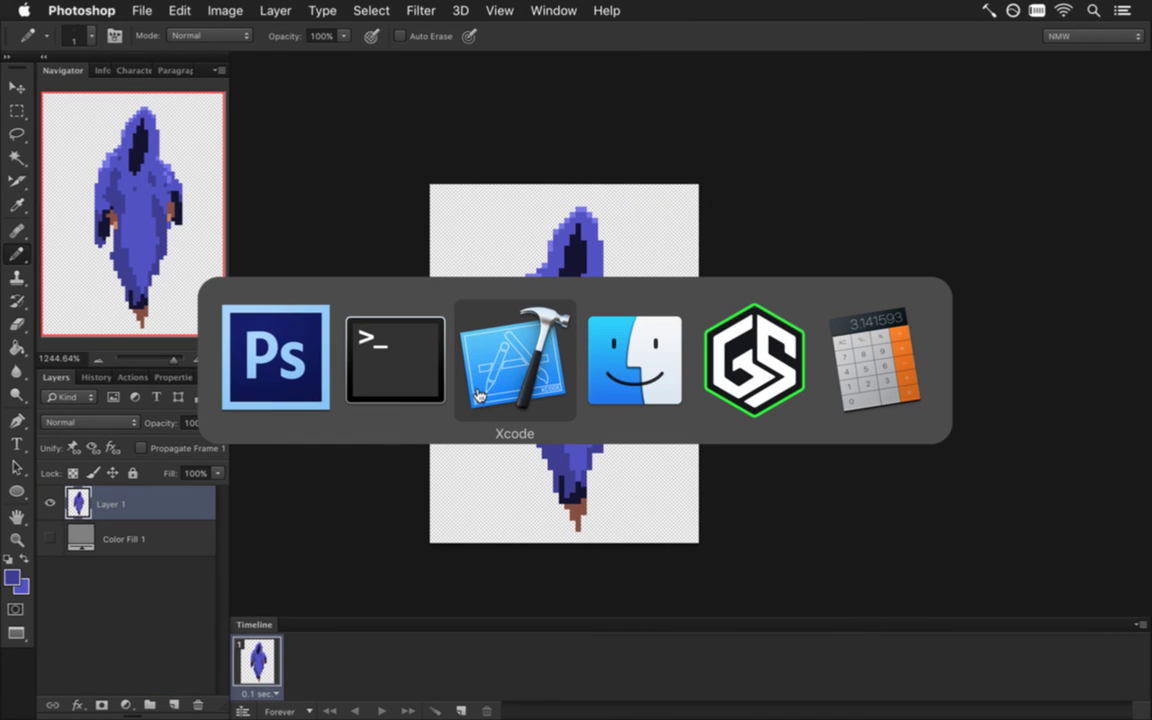
click(324, 380)
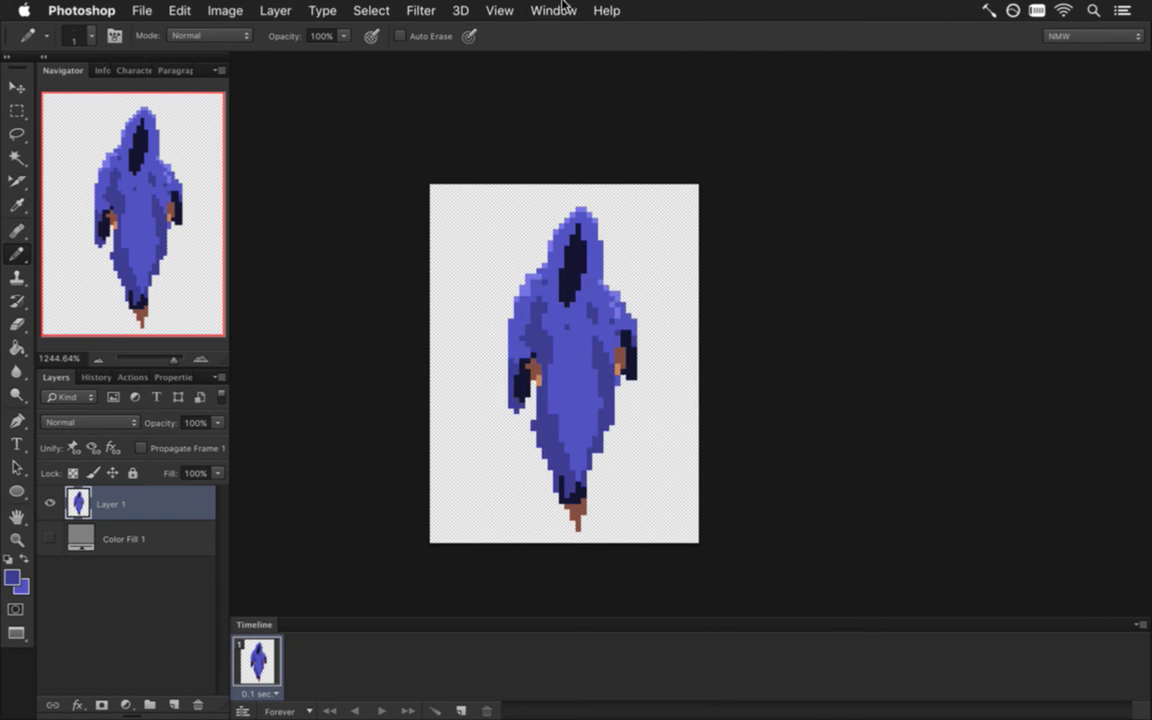
click(553, 10)
mouse_move(611, 712)
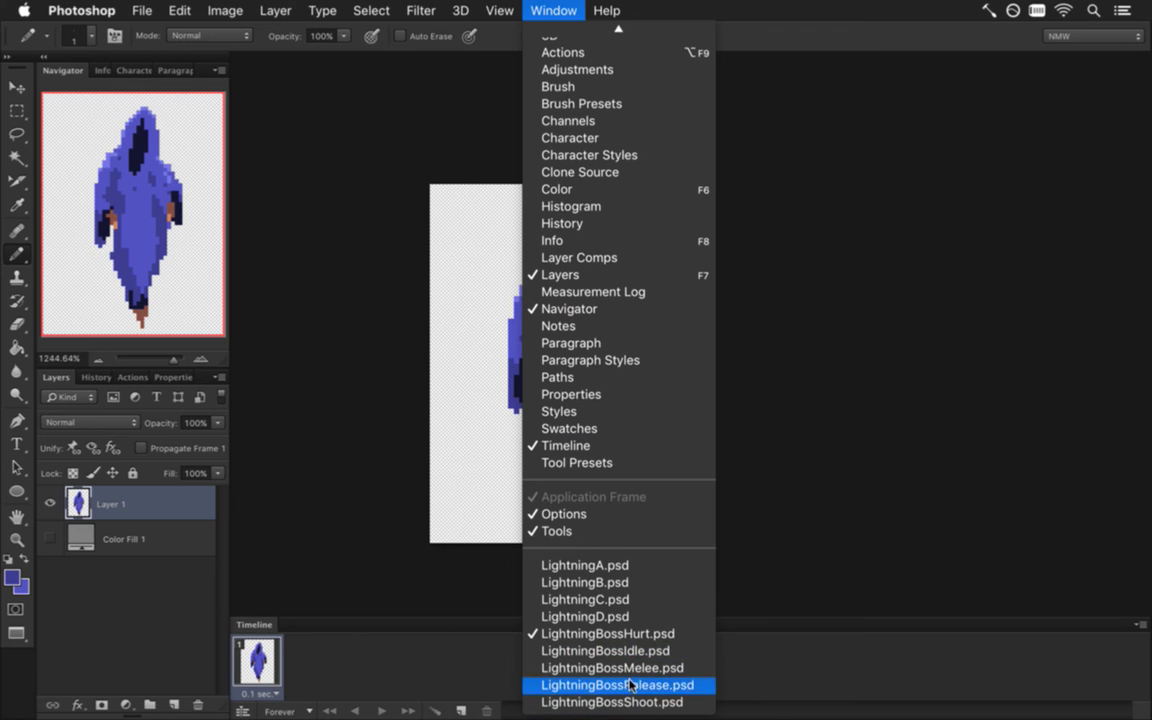
click(632, 702)
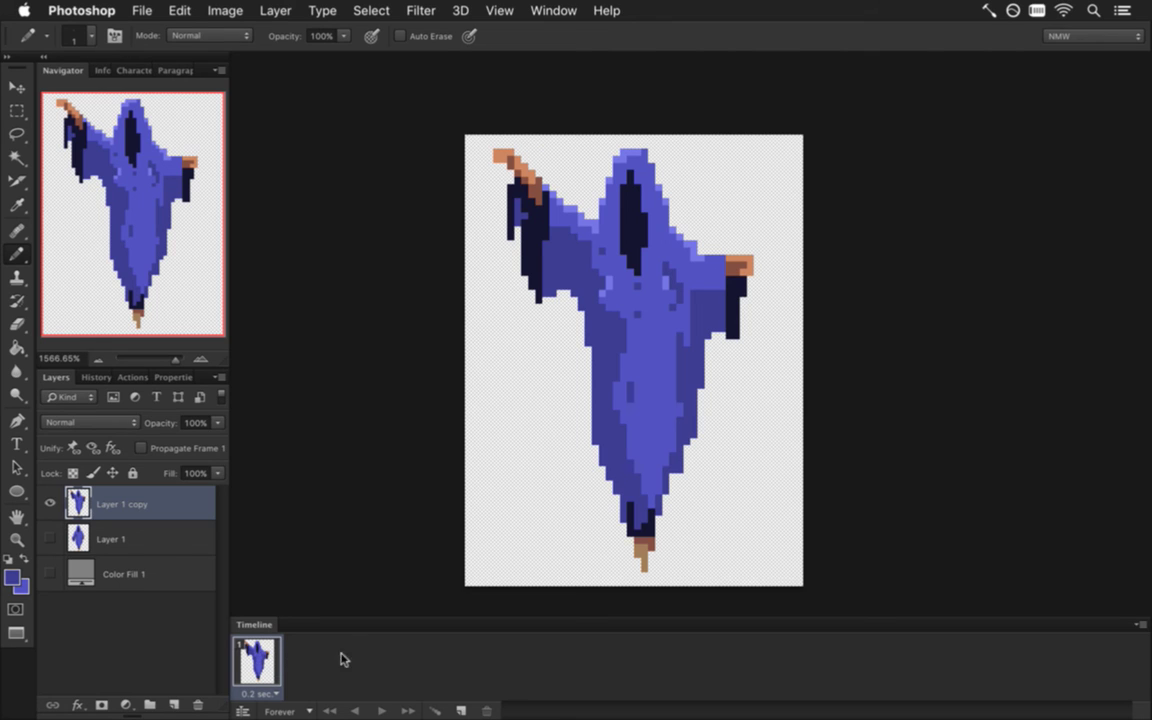
click(268, 692)
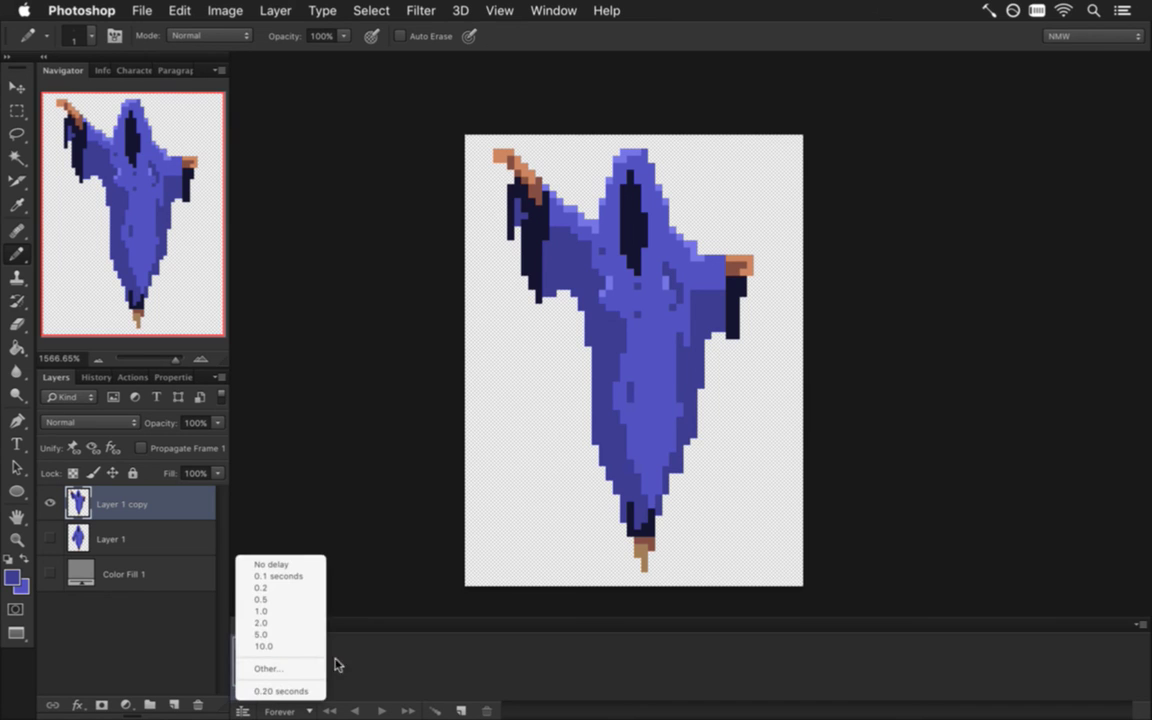
click(376, 667)
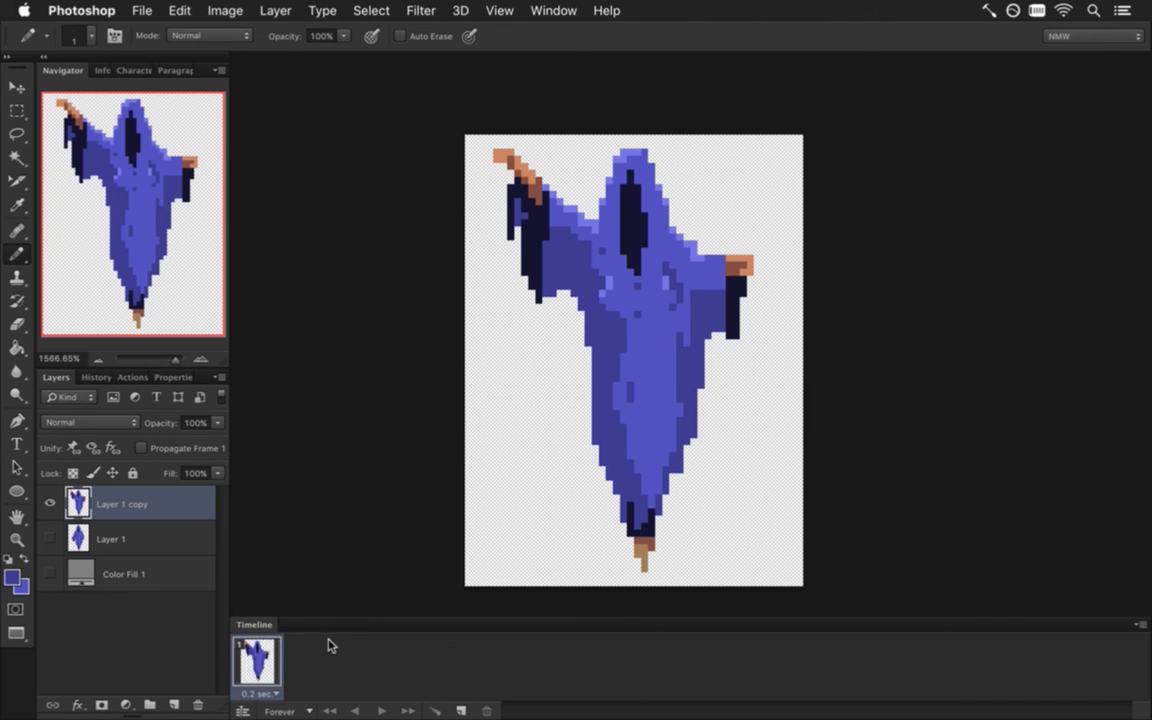
Switch to Xcode, review the animation definitions in LightningBoss.txt, and save and run the Songbringer project
key(super+Tab)
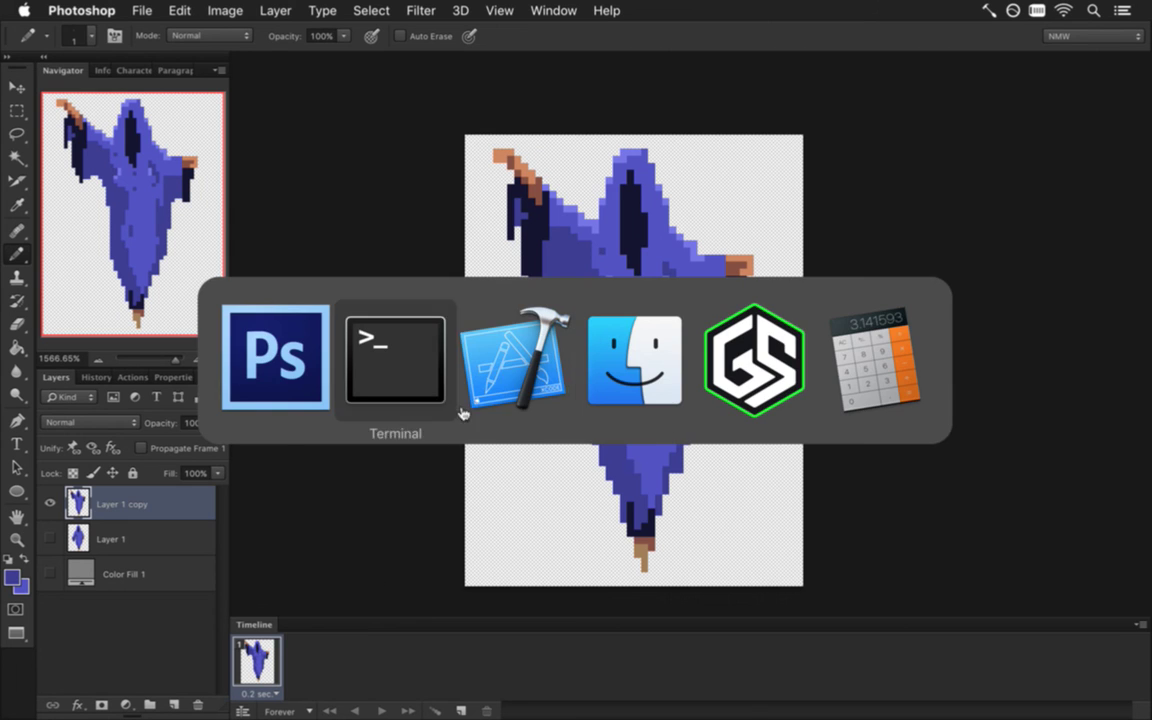
click(500, 380)
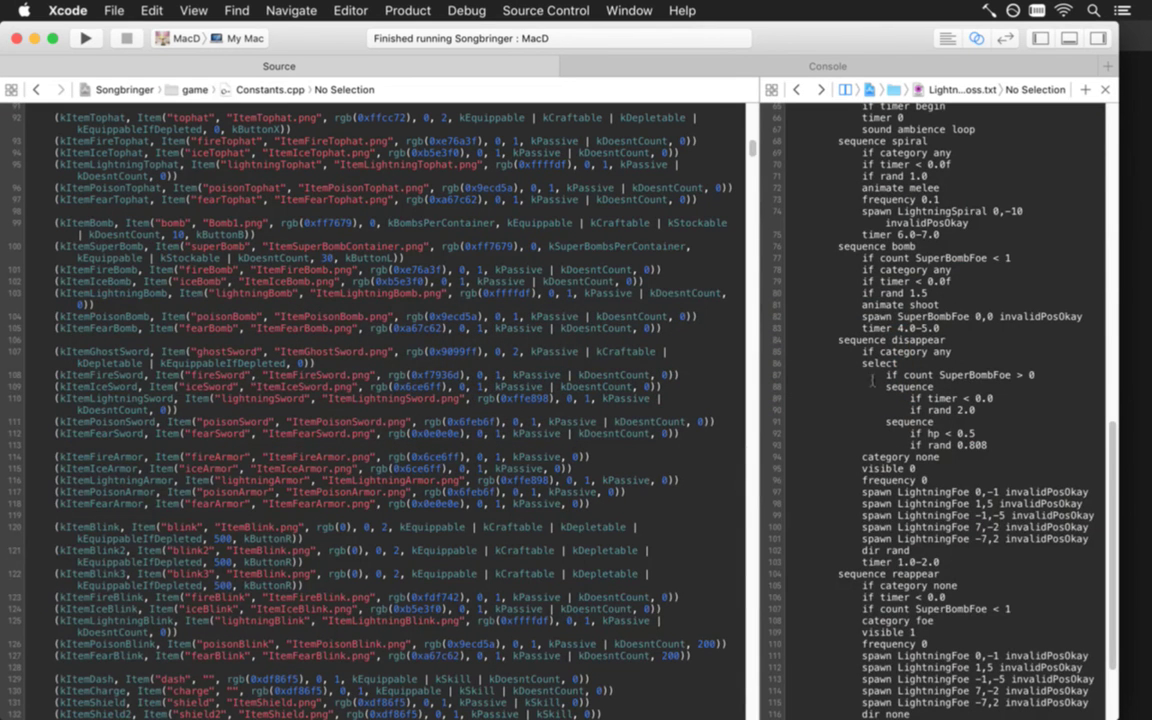
scroll(872, 362, up, 10)
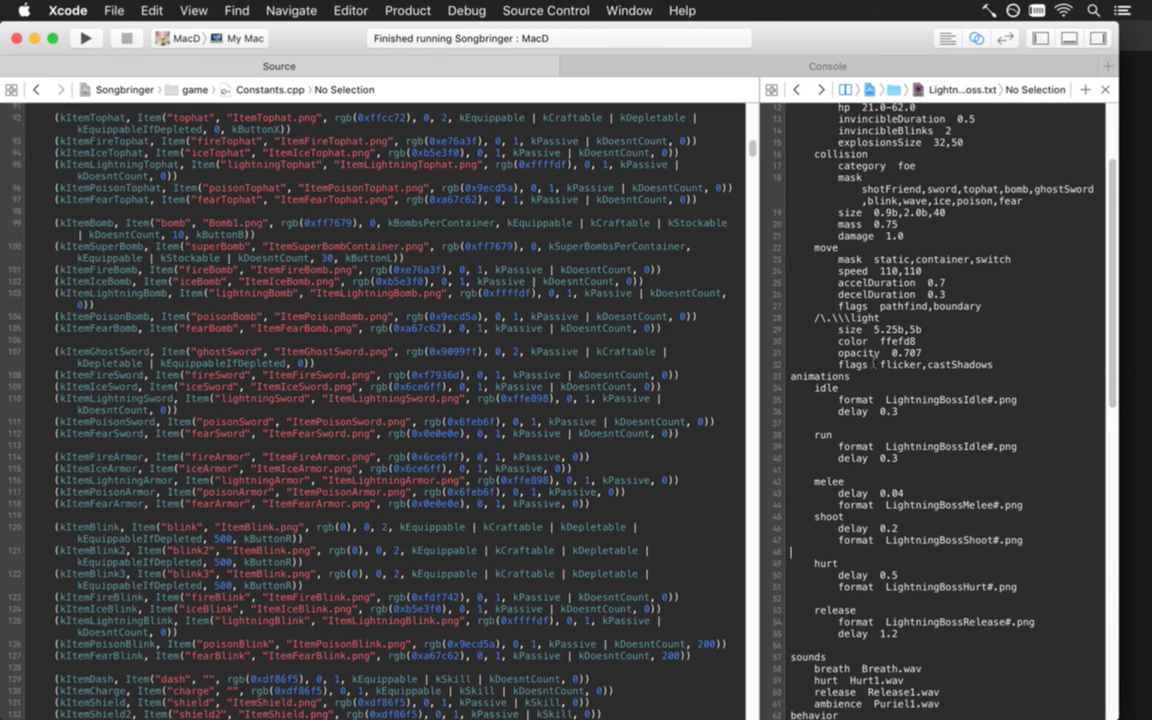
key(super+s)
key(super+r)
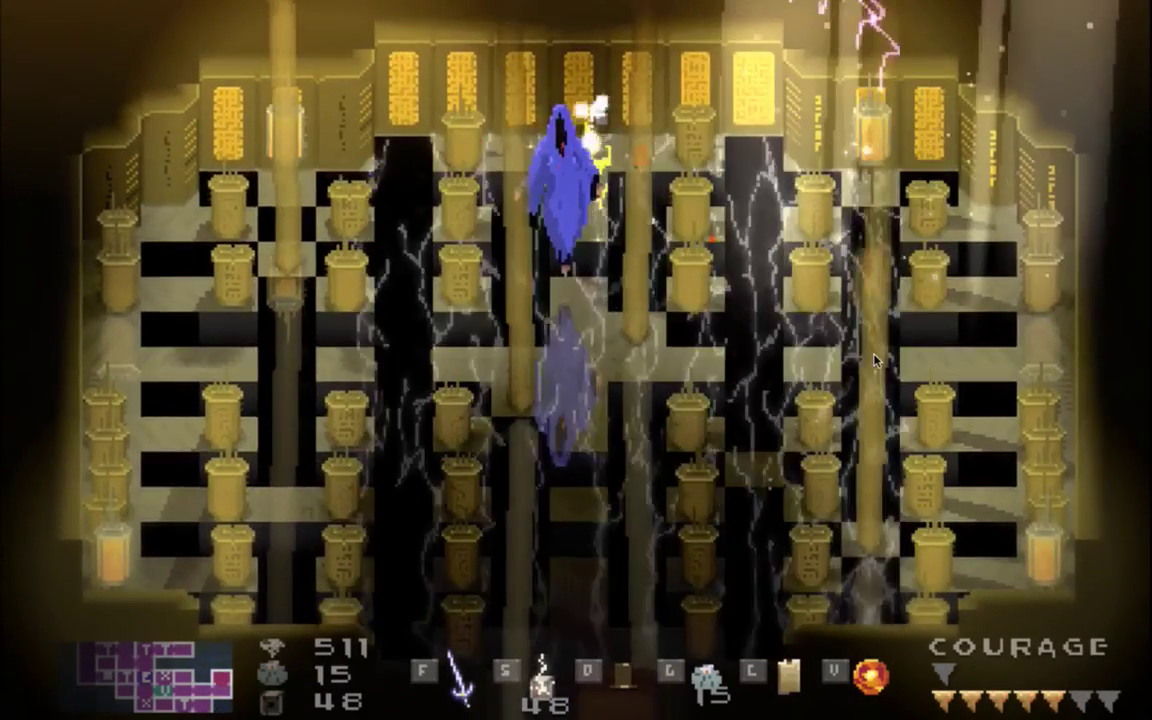
Test the lightning boss fight in the running game by pursuing the boss across the room and attacking it repeatedly with the sword
key(f)
key(f)
key(f)
key(f)
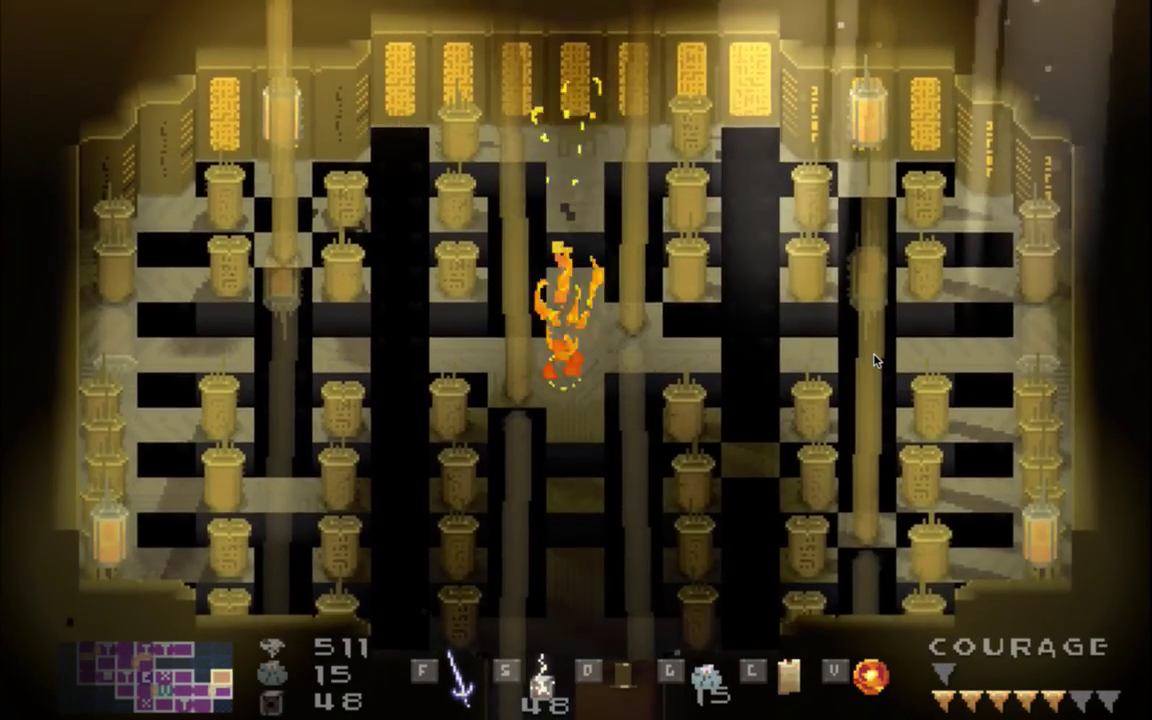
key(Up)
key(f)
key(f)
key(f)
key(f)
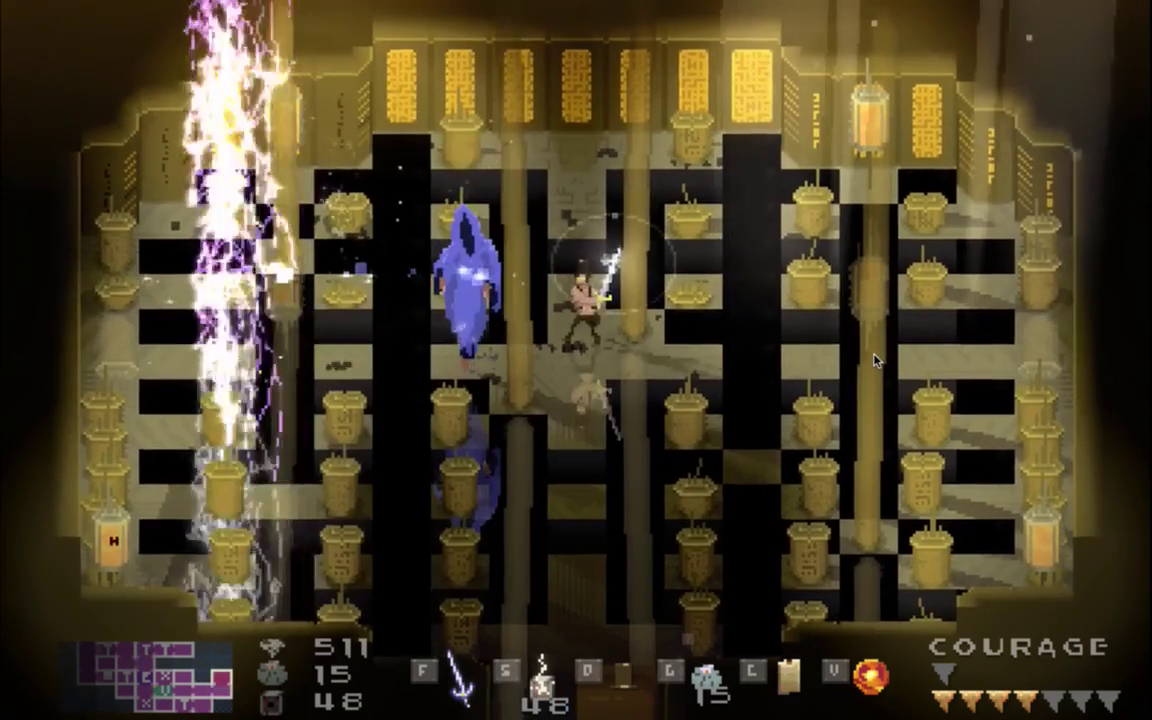
key(f)
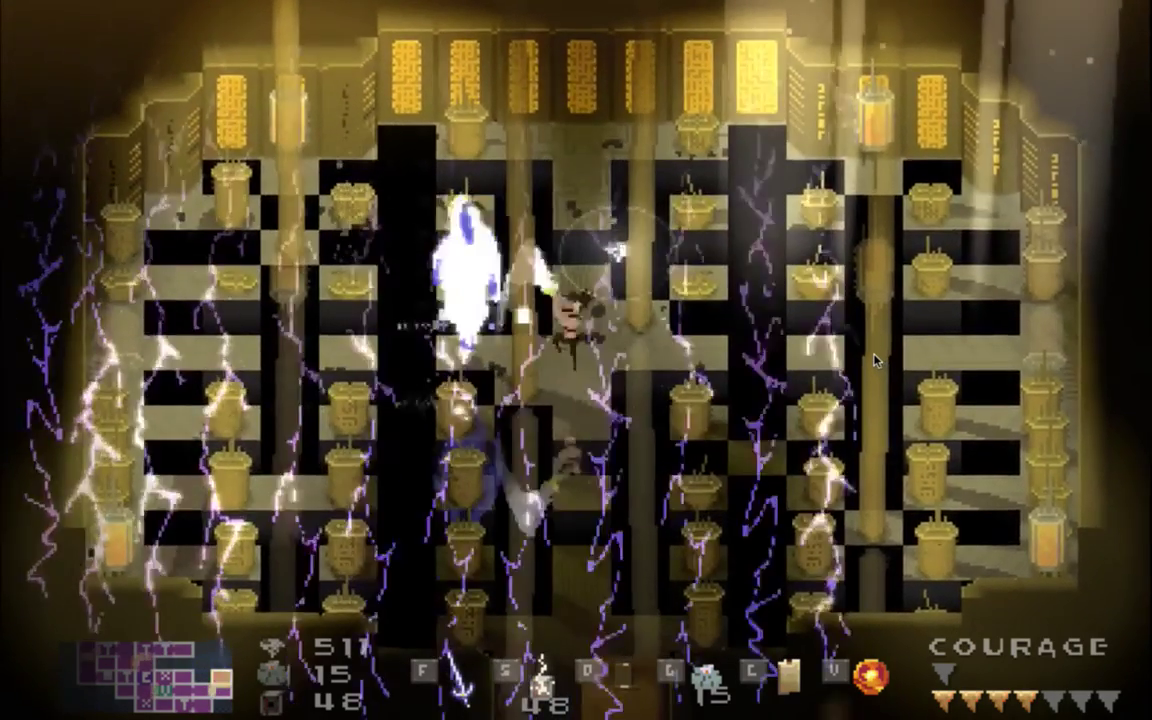
key(Left)
key(f)
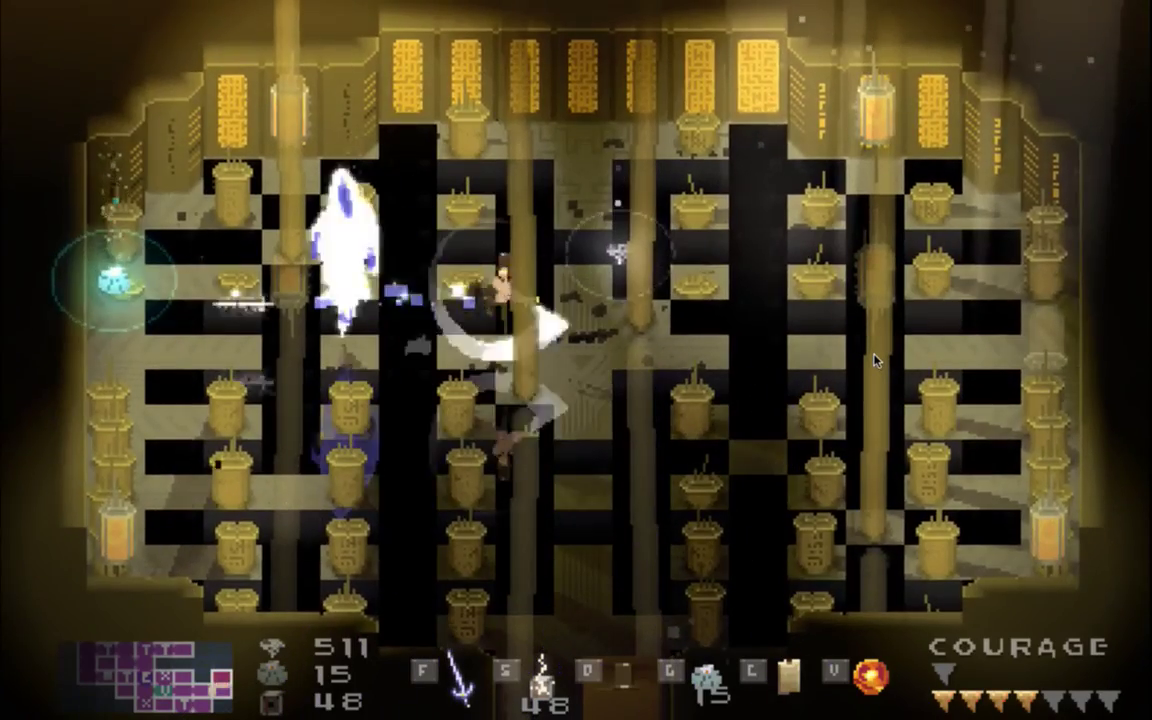
key(Left)
key(f)
key(f)
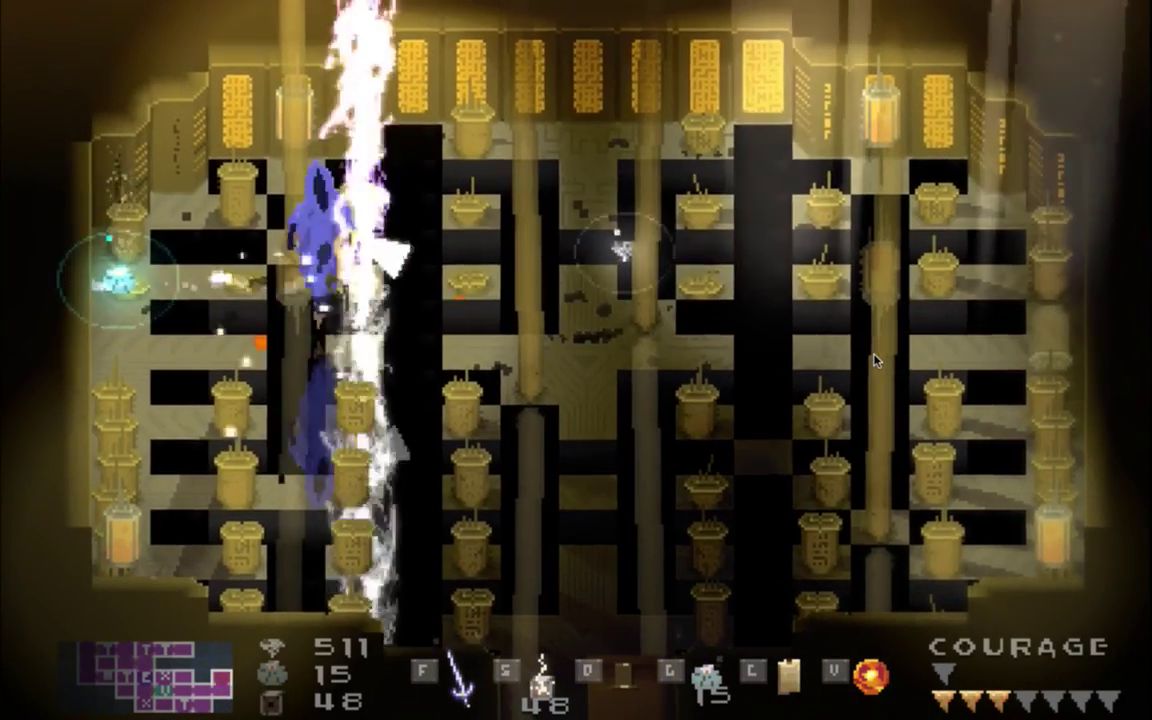